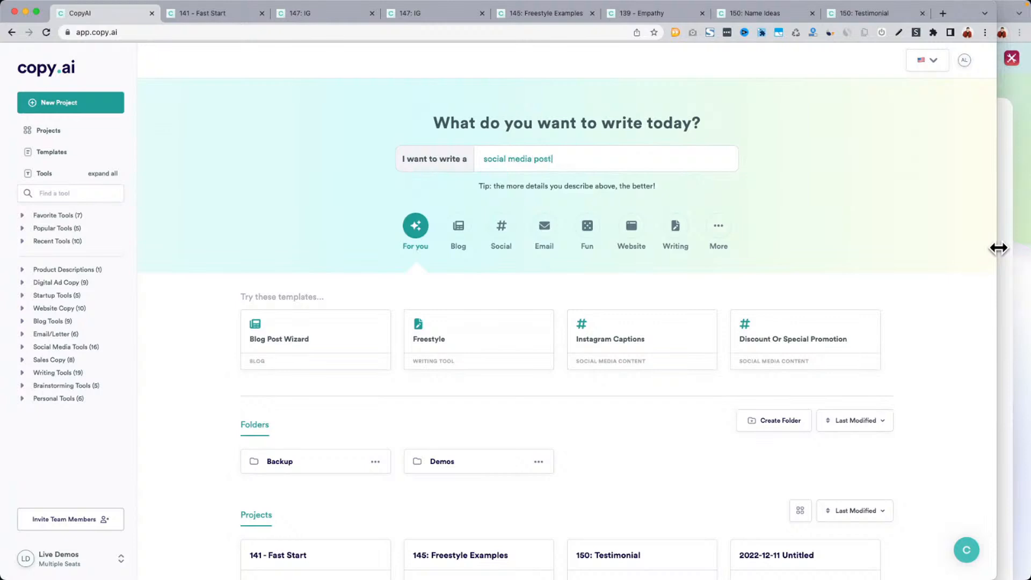
Step: Widen the browser window to the screen edge and enlarge the page by one zoom level
{"action": "left_click_drag", "start_coordinate": [998, 248], "coordinate": [1023, 248]}
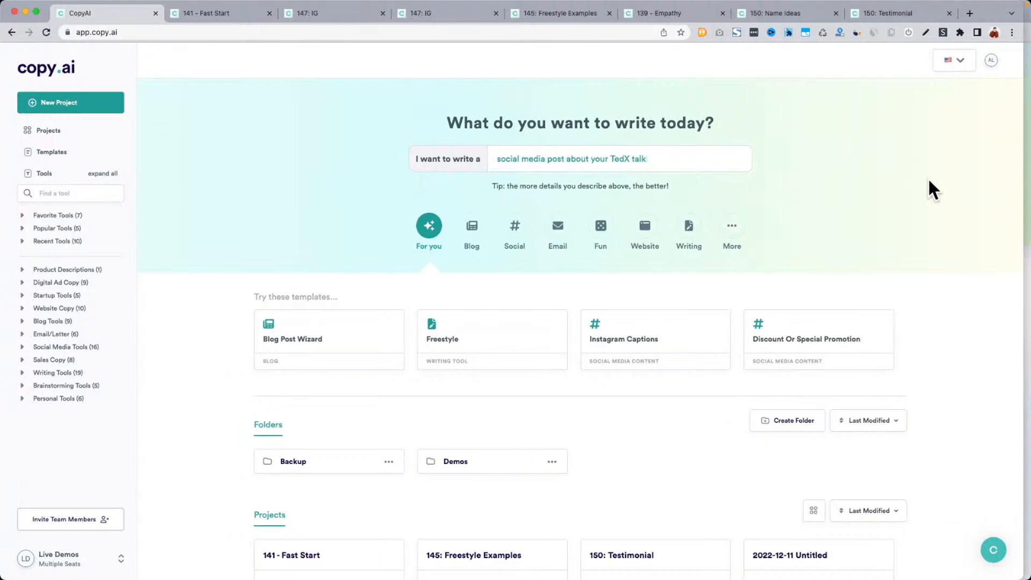
{"action": "key", "text": "super+equal"}
{"action": "key", "text": "BackSpace"}
{"action": "key", "text": "BackSpace"}
{"action": "key", "text": "BackSpace"}
{"action": "key", "text": "BackSpace"}
{"action": "key", "text": "BackSpace"}
{"action": "key", "text": "BackSpace"}
{"action": "key", "text": "BackSpace"}
{"action": "key", "text": "BackSpace"}
{"action": "key", "text": "BackSpace"}
{"action": "key", "text": "BackSpace"}
{"action": "key", "text": "BackSpace"}
{"action": "key", "text": "BackSpace"}
{"action": "key", "text": "BackSpace"}
{"action": "key", "text": "BackSpace"}
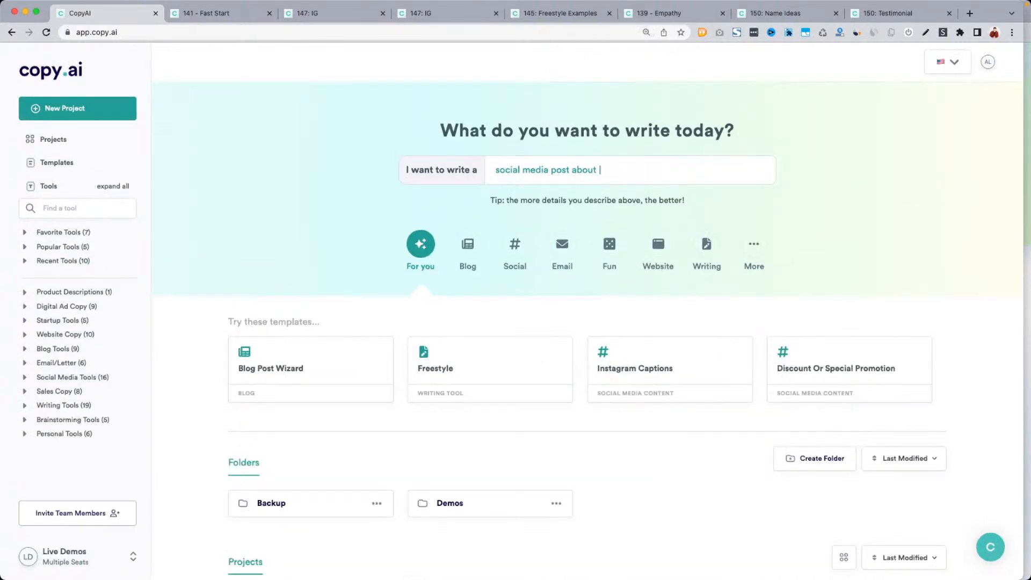
{"action": "key", "text": "BackSpace"}
{"action": "key", "text": "BackSpace"}
{"action": "key", "text": "BackSpace"}
{"action": "key", "text": "BackSpace"}
{"action": "key", "text": "BackSpace"}
{"action": "key", "text": "BackSpace"}
{"action": "key", "text": "BackSpace"}
{"action": "key", "text": "BackSpace"}
{"action": "key", "text": "BackSpace"}
{"action": "key", "text": "BackSpace"}
{"action": "key", "text": "BackSpace"}
{"action": "key", "text": "BackSpace"}
{"action": "key", "text": "BackSpace"}
{"action": "key", "text": "BackSpace"}
{"action": "key", "text": "BackSpace"}
{"action": "key", "text": "BackSpace"}
{"action": "key", "text": "BackSpace"}
{"action": "key", "text": "BackSpace"}
{"action": "key", "text": "BackSpace"}
{"action": "key", "text": "BackSpace"}
{"action": "type", "text": "cover letter for "}
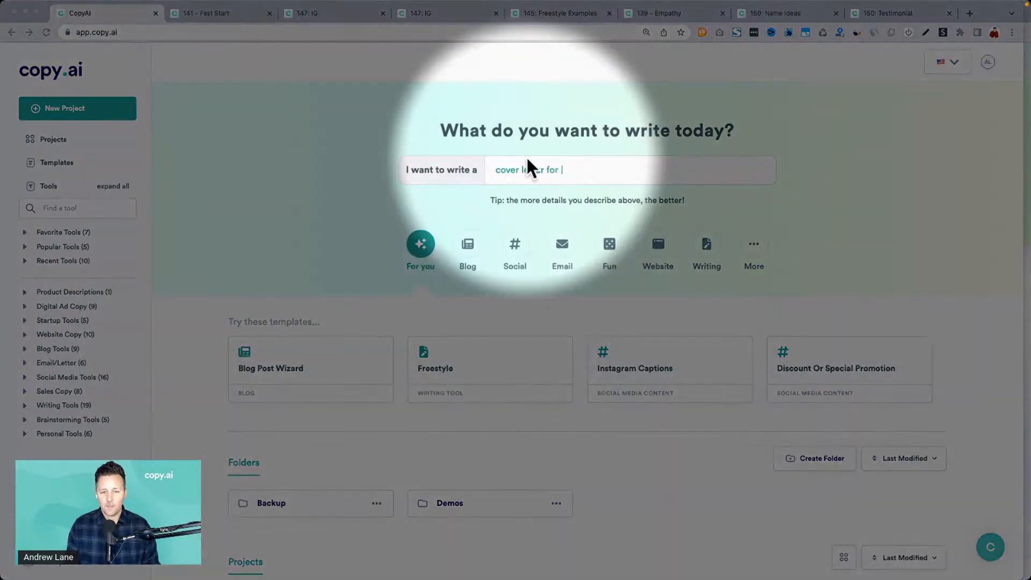
{"action": "type", "text": "a teacher"}
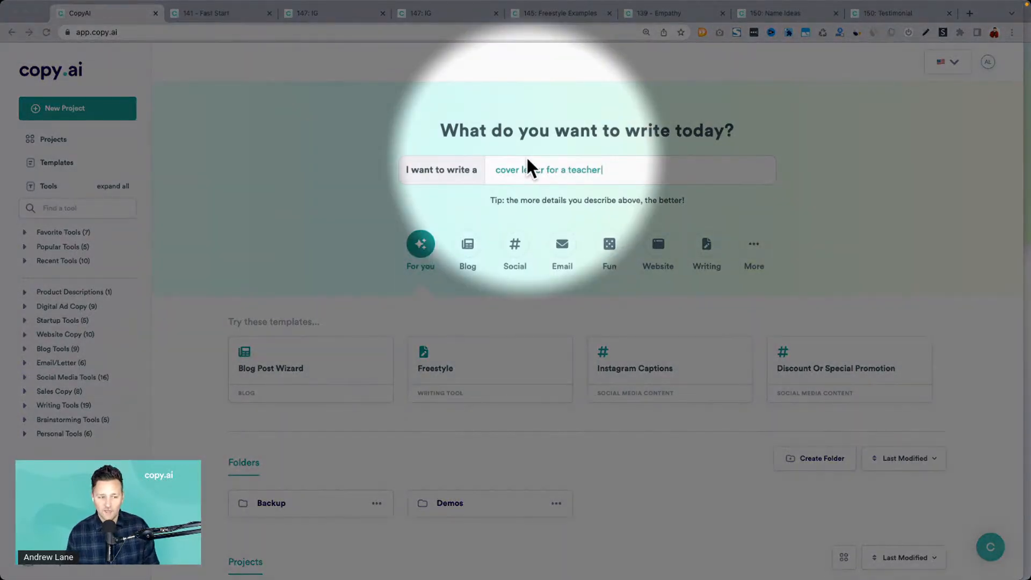
{"action": "key", "text": "BackSpace"}
{"action": "key", "text": "BackSpace"}
{"action": "key", "text": "BackSpace"}
{"action": "key", "text": "BackSpace"}
{"action": "key", "text": "BackSpace"}
{"action": "key", "text": "BackSpace"}
{"action": "key", "text": "BackSpace"}
{"action": "key", "text": "BackSpace"}
{"action": "key", "text": "BackSpace"}
{"action": "key", "text": "BackSpace"}
{"action": "key", "text": "BackSpace"}
{"action": "key", "text": "BackSpace"}
{"action": "key", "text": "BackSpace"}
{"action": "key", "text": "BackSpace"}
{"action": "key", "text": "BackSpace"}
{"action": "type", "text": "social media post about your TedX talk"}
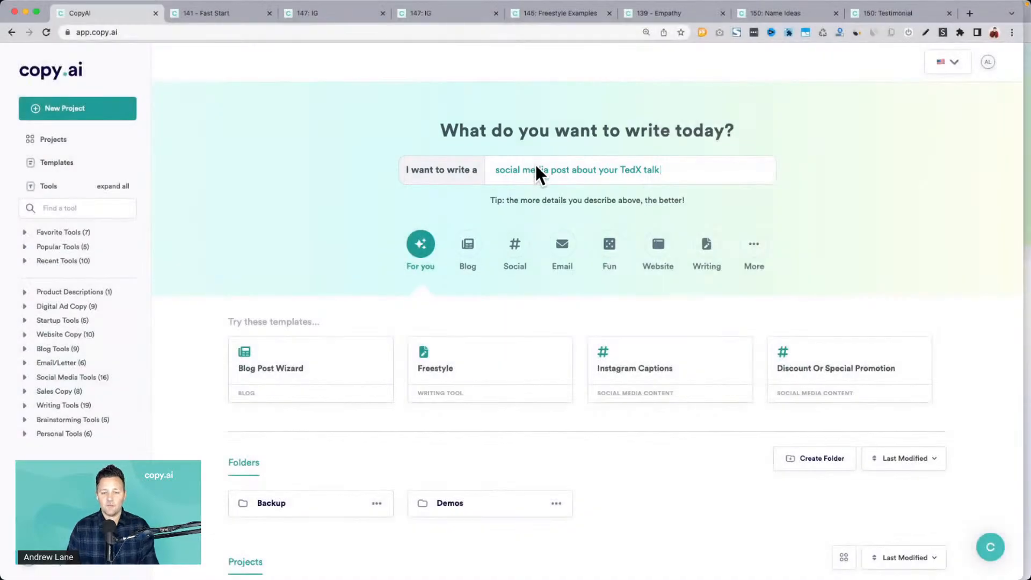
Step: Enter "a letter to my friend" as what to write and start a new project from that custom request
{"action": "left_click", "coordinate": [537, 168]}
{"action": "type", "text": "a letter to my fr"}
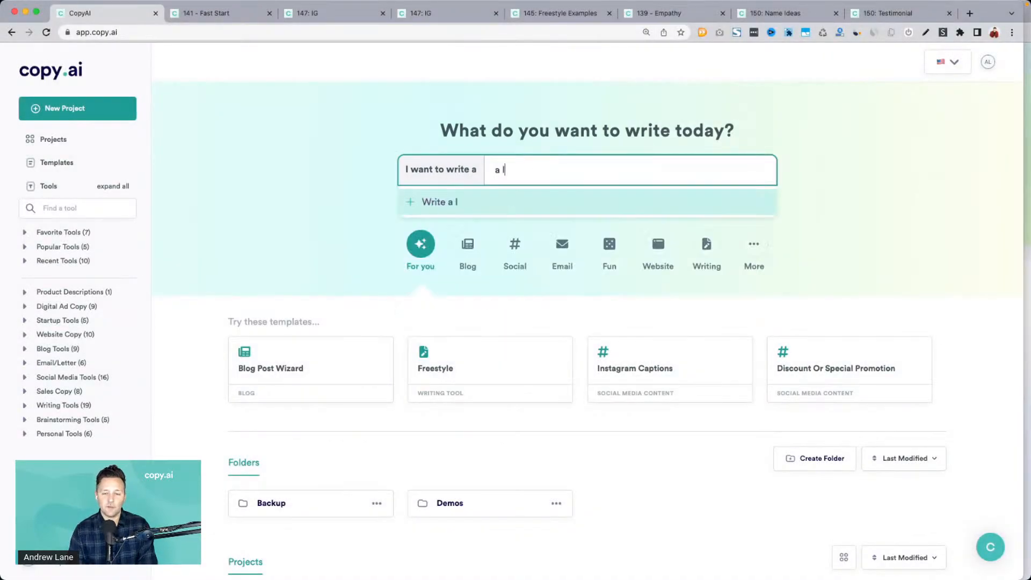
{"action": "type", "text": "iend"}
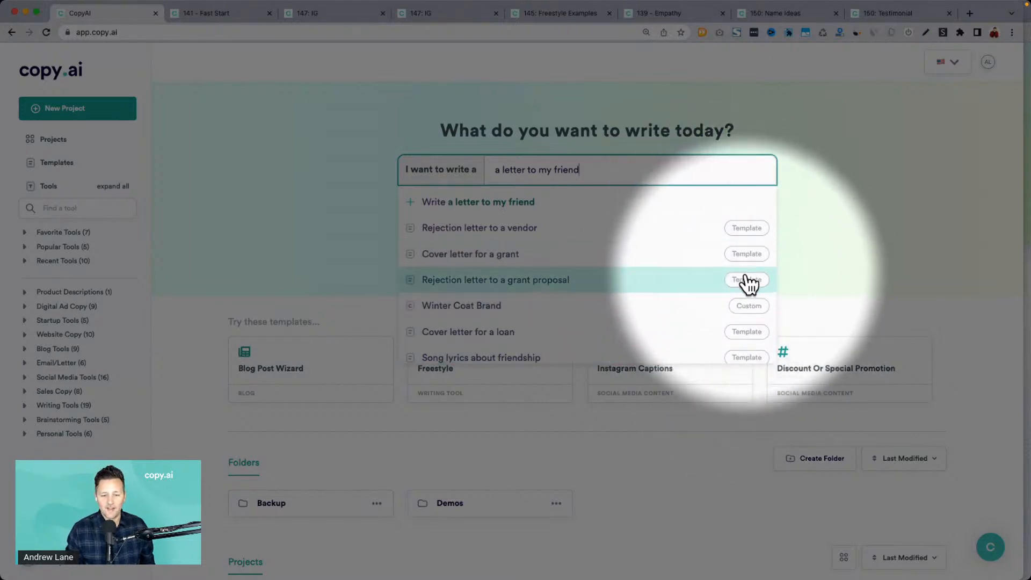
{"action": "scroll", "coordinate": [748, 283], "scroll_direction": "down", "scroll_amount": 3}
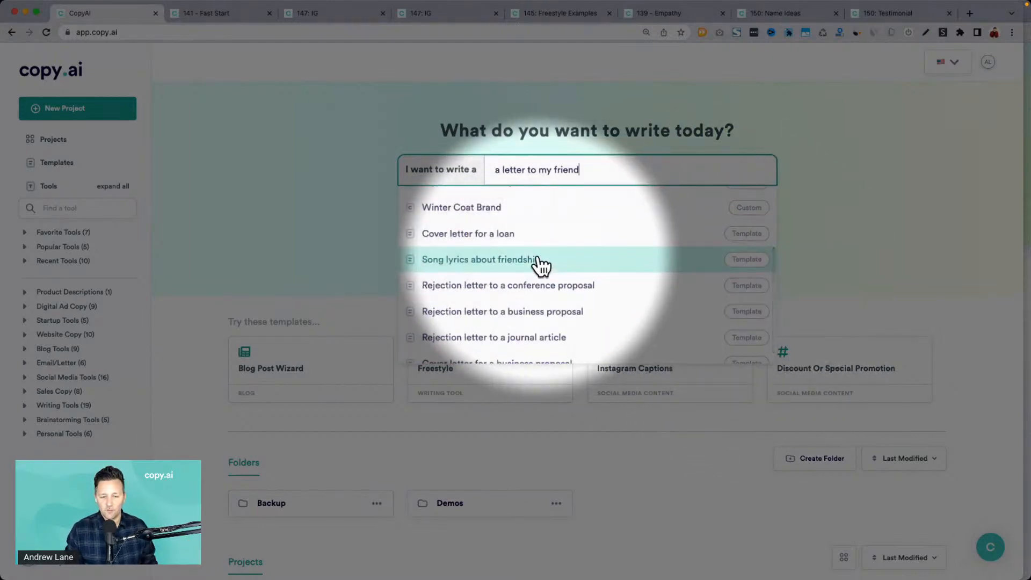
{"action": "scroll", "coordinate": [540, 264], "scroll_direction": "up", "scroll_amount": 3}
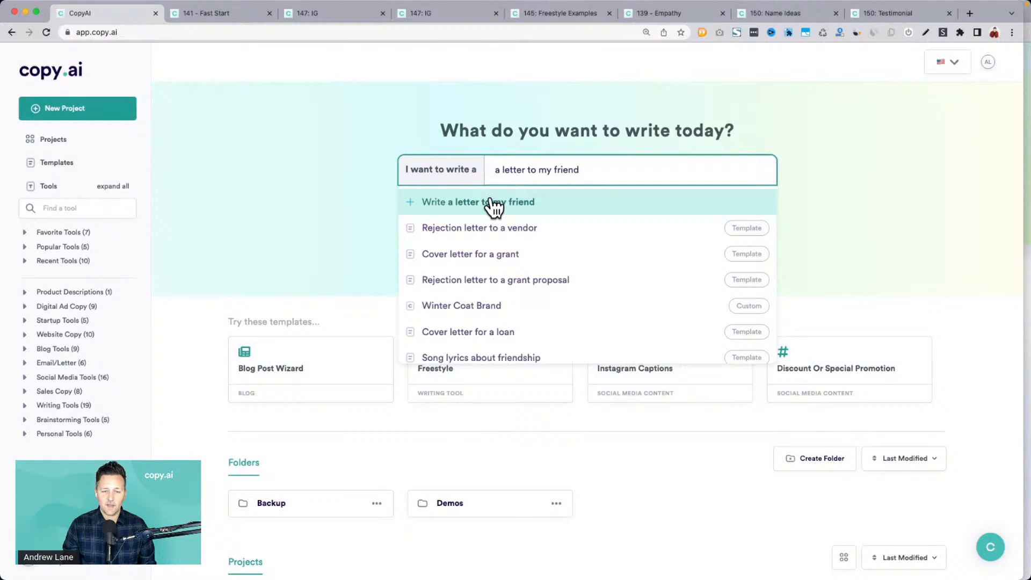
{"action": "left_click", "coordinate": [494, 228]}
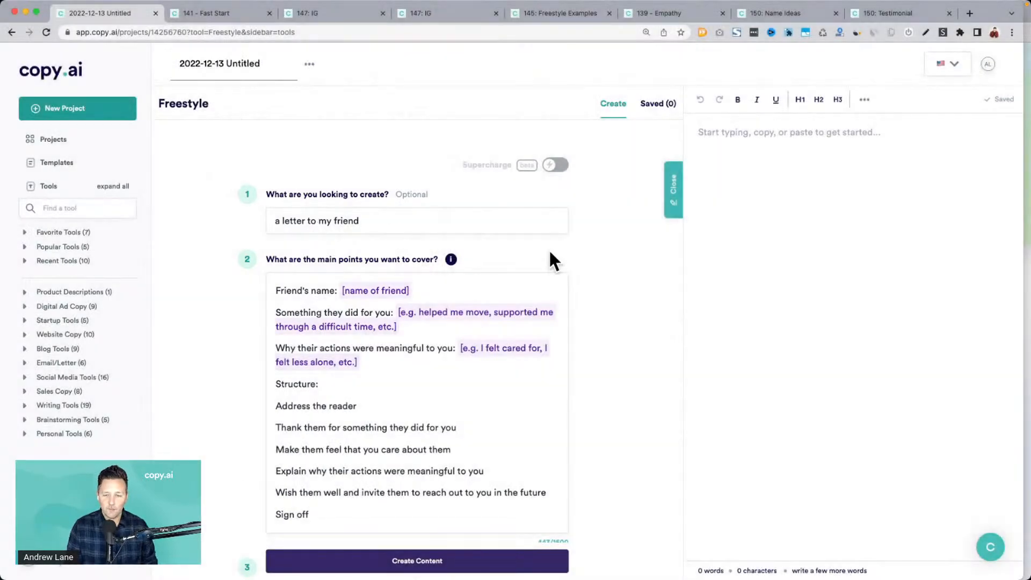
Step: Hide the editor pane beside the Freestyle form and enlarge the page to 125%
{"action": "left_click", "coordinate": [674, 186]}
{"action": "key", "text": "super+equal"}
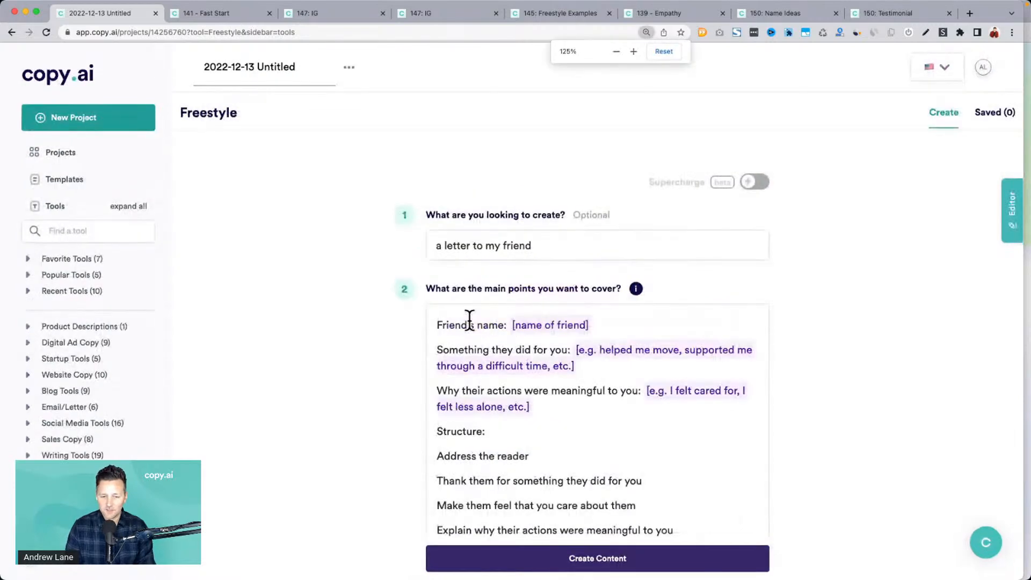
{"action": "scroll", "coordinate": [467, 323], "scroll_direction": "down", "scroll_amount": 3}
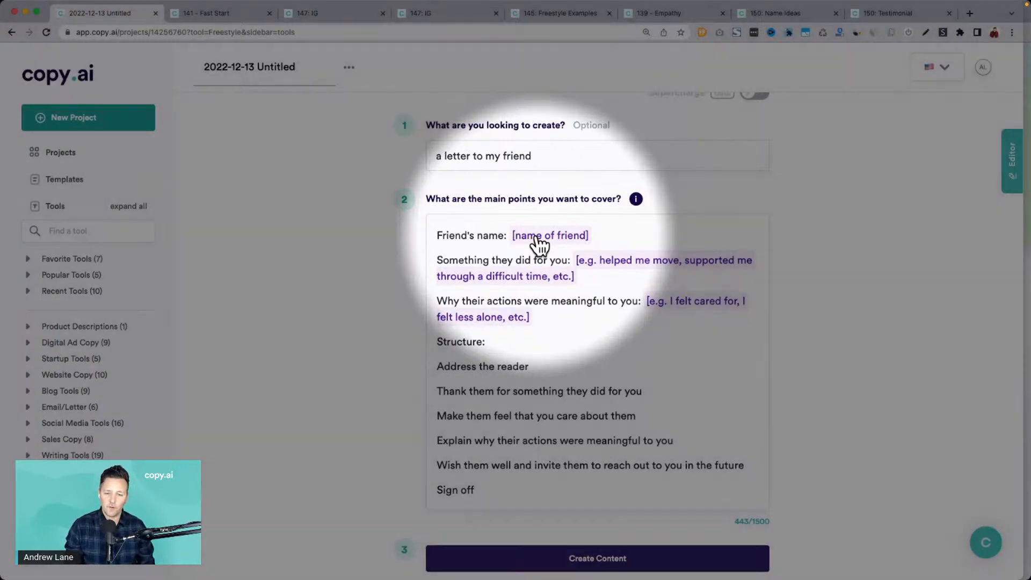
Step: Replace the first two main-point placeholders with the friend's first name and "Helped me move" as something they did
{"action": "left_click", "coordinate": [535, 236]}
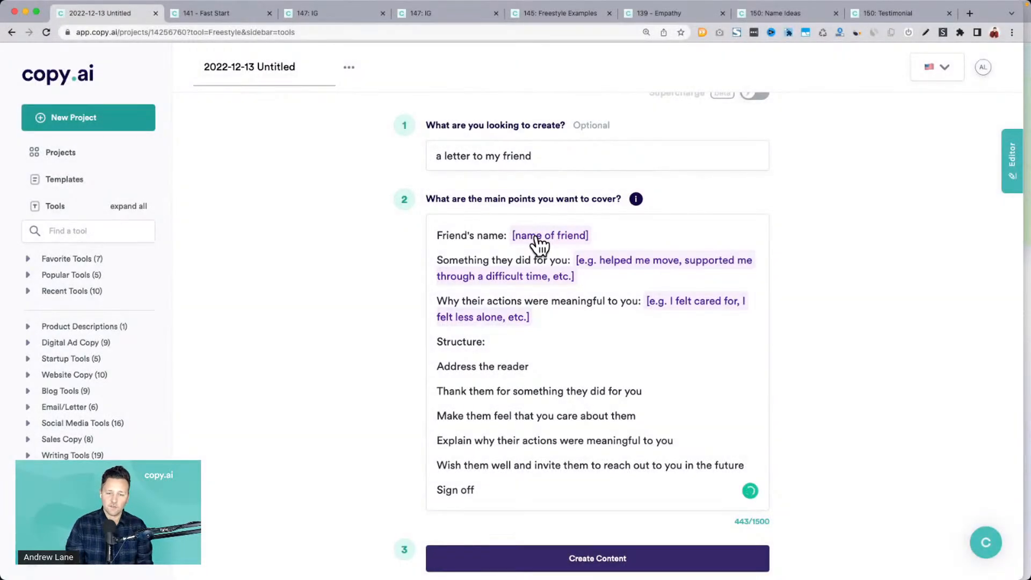
{"action": "double_click", "coordinate": [537, 241]}
{"action": "type", "text": "John"}
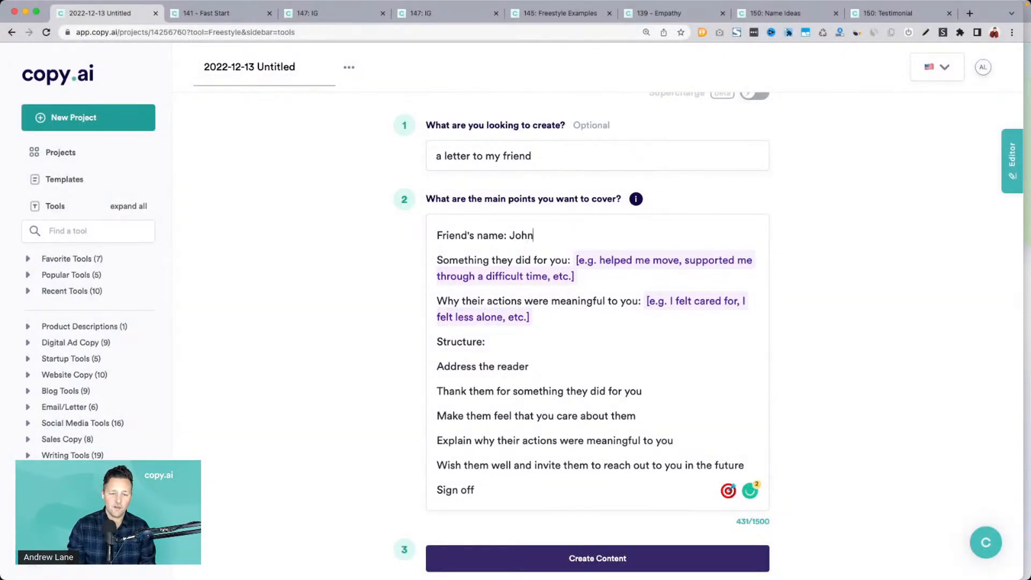
{"action": "double_click", "coordinate": [699, 263]}
{"action": "type", "text": "Helped me m"}
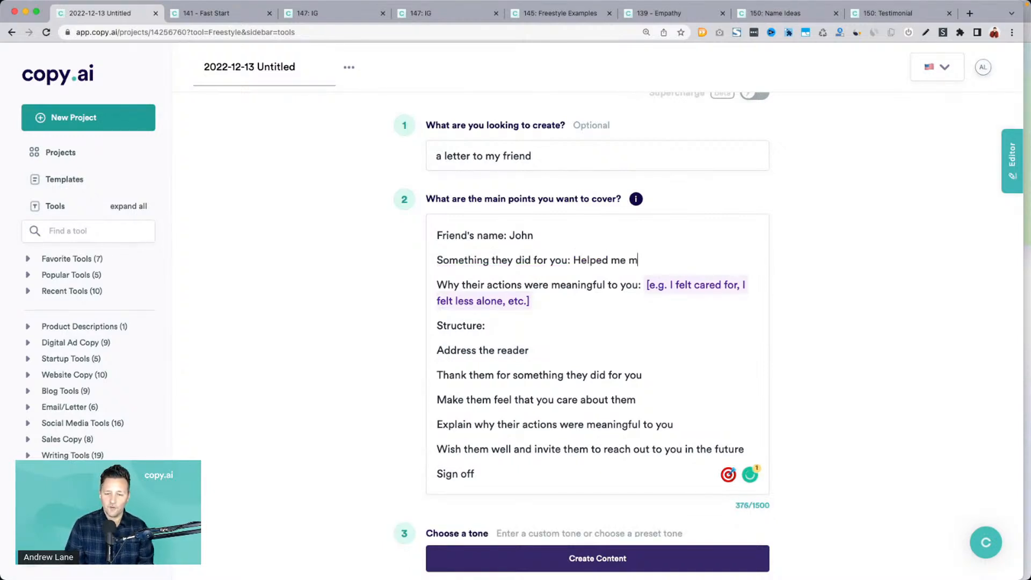
{"action": "type", "text": "ove"}
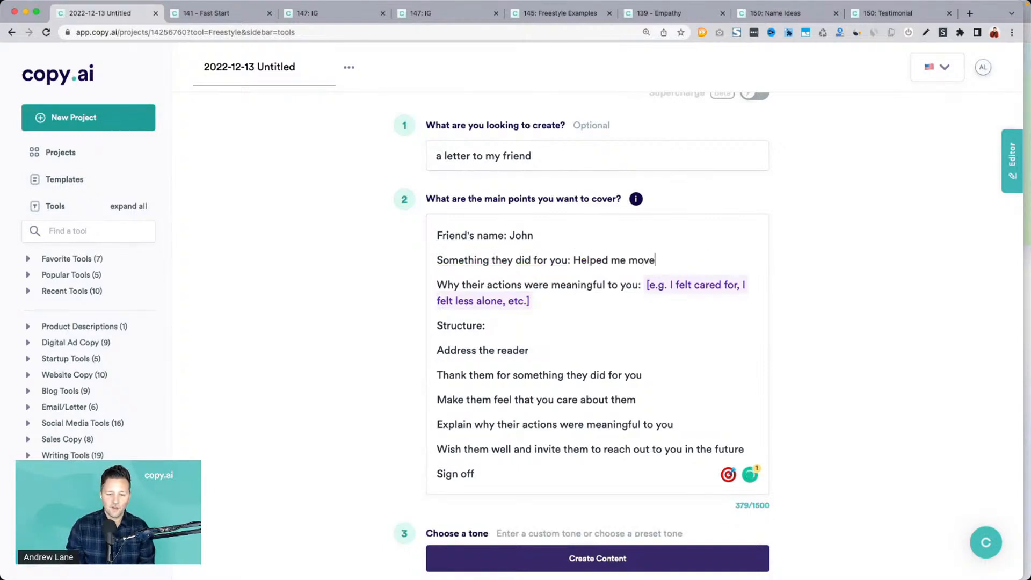
Step: Fill in why their actions were meaningful with "Helped so much. Let me buy you a drink sometime!"
{"action": "double_click", "coordinate": [685, 286]}
{"action": "type", "text": "H"}
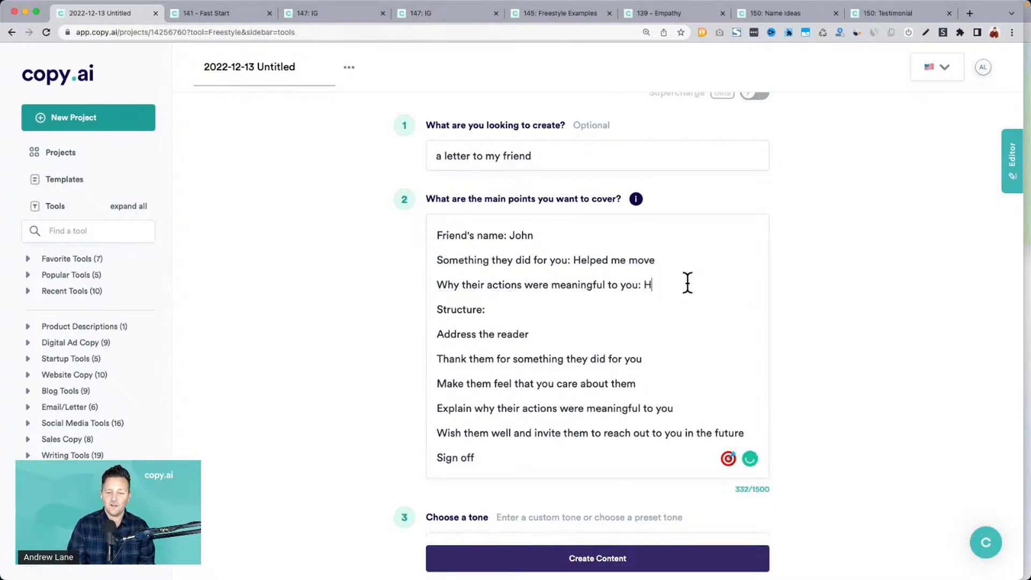
{"action": "type", "text": "elped"}
{"action": "key", "text": "BackSpace"}
{"action": "key", "text": "BackSpace"}
{"action": "key", "text": "BackSpace"}
{"action": "key", "text": "BackSpace"}
{"action": "type", "text": "elpe"}
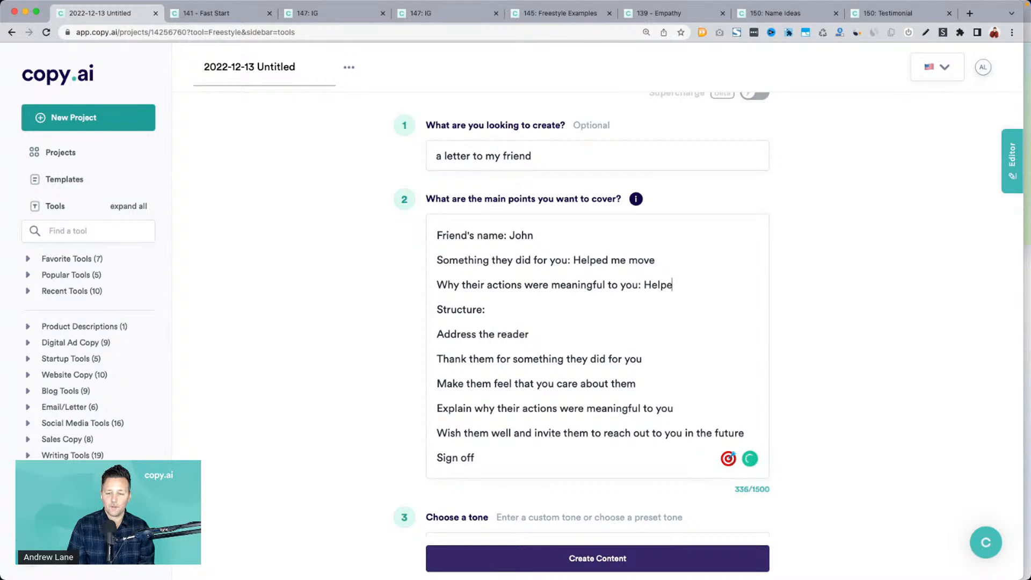
{"action": "type", "text": "d so much. Let's"}
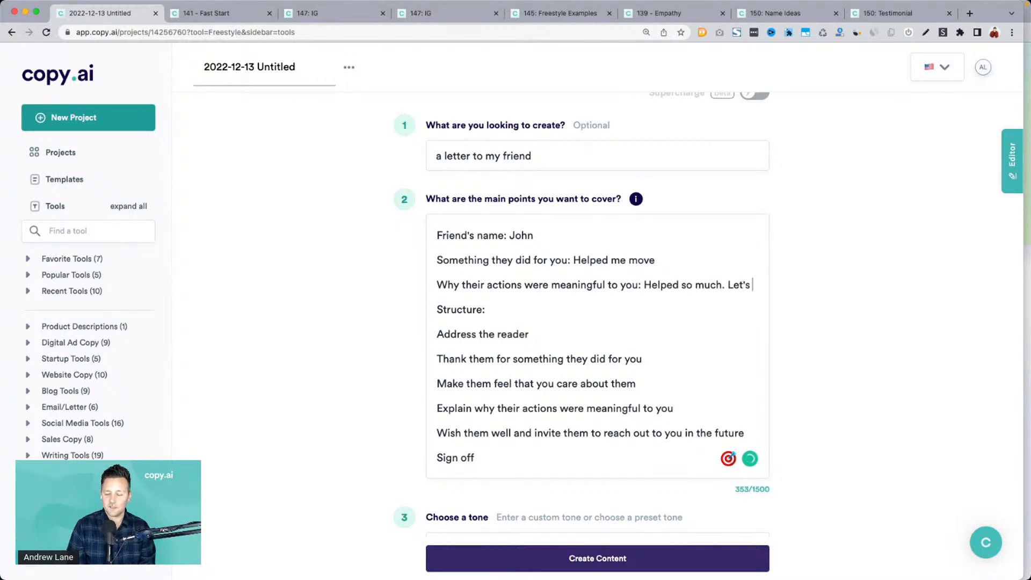
{"action": "key", "text": "BackSpace"}
{"action": "key", "text": "BackSpace"}
{"action": "key", "text": "BackSpace"}
{"action": "type", "text": "me buy y"}
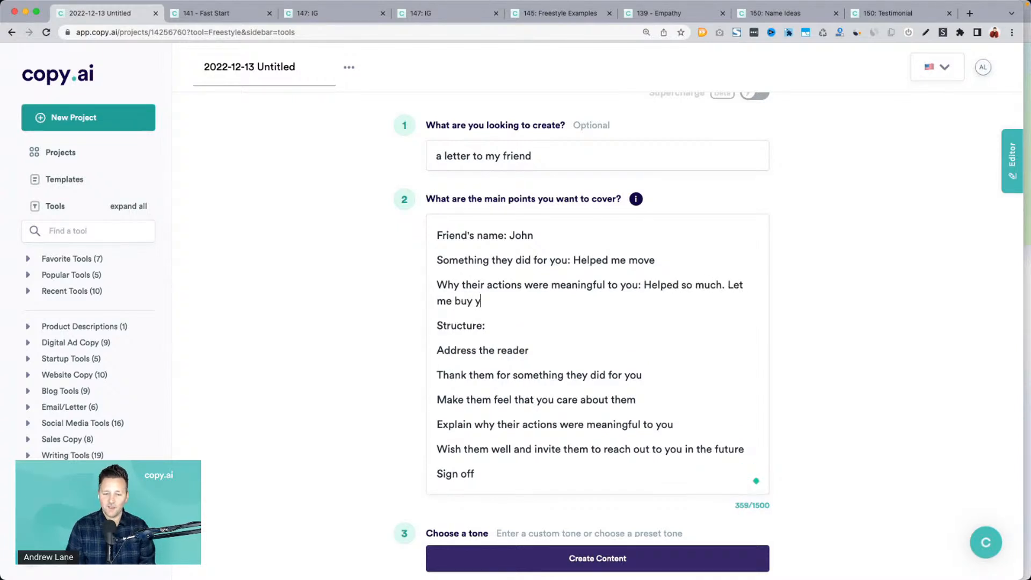
{"action": "type", "text": "ou a drink sometime!"}
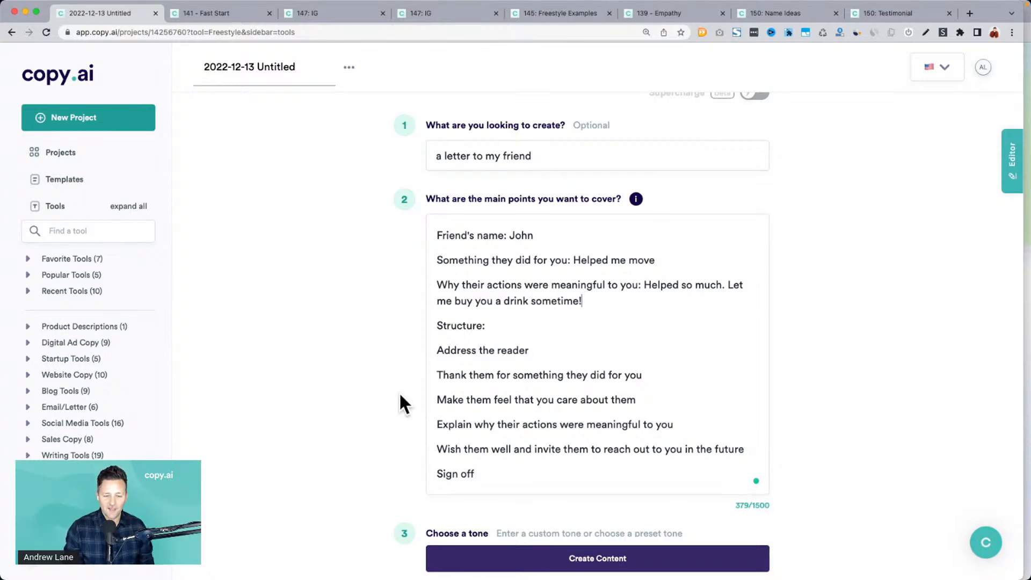
Step: Generate the letter from the filled-in main points and structure, keeping the Friendly tone
{"action": "scroll", "coordinate": [399, 391], "scroll_direction": "down", "scroll_amount": 1}
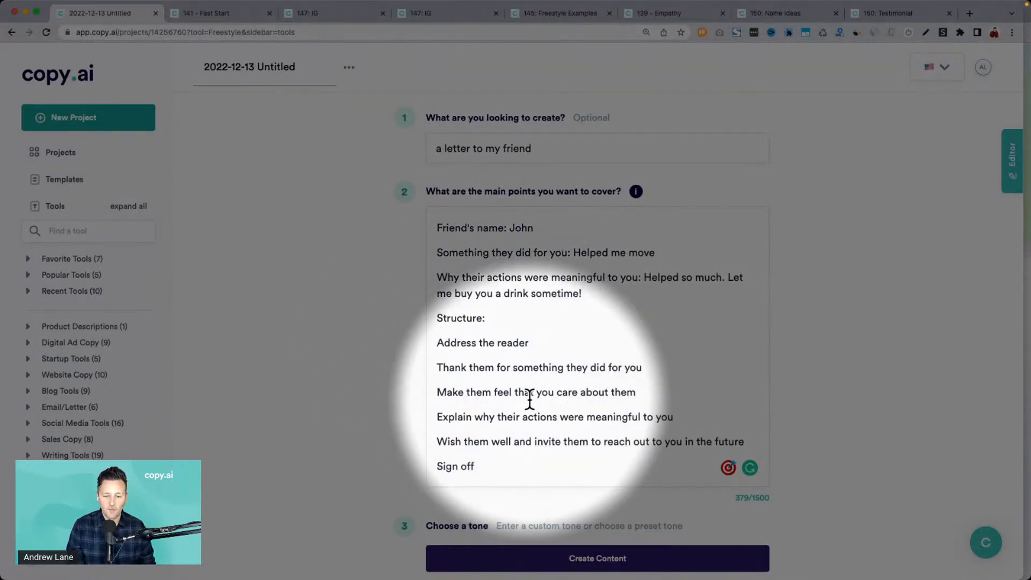
{"action": "scroll", "coordinate": [566, 406], "scroll_direction": "down", "scroll_amount": 2}
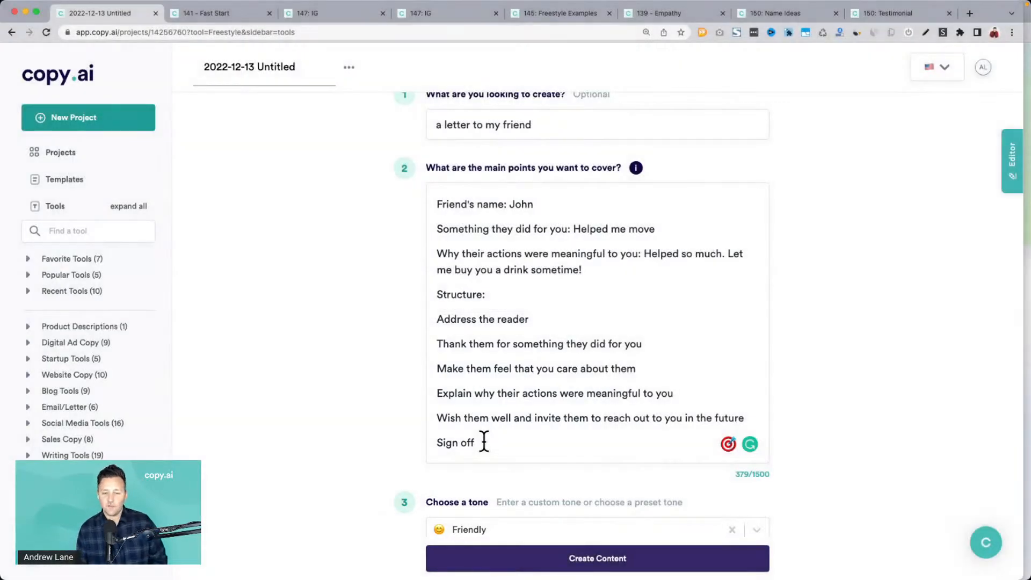
{"action": "scroll", "coordinate": [364, 430], "scroll_direction": "down", "scroll_amount": 4}
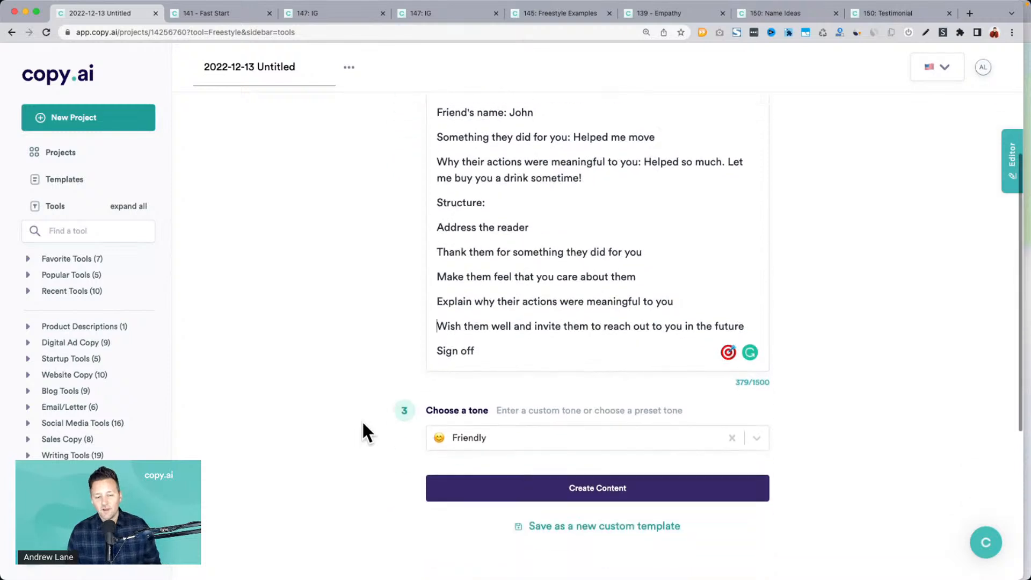
{"action": "left_click", "coordinate": [511, 472]}
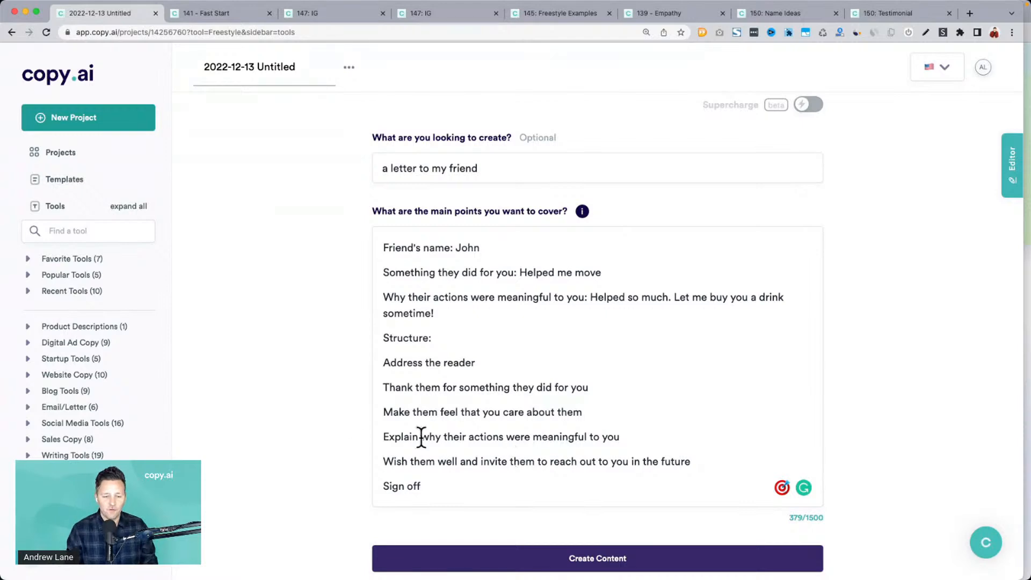
Step: Read through the generated letter versions, comparing their wording with the main points in the form
{"action": "scroll", "coordinate": [319, 403], "scroll_direction": "down", "scroll_amount": 5}
{"action": "scroll", "coordinate": [320, 408], "scroll_direction": "down", "scroll_amount": 7}
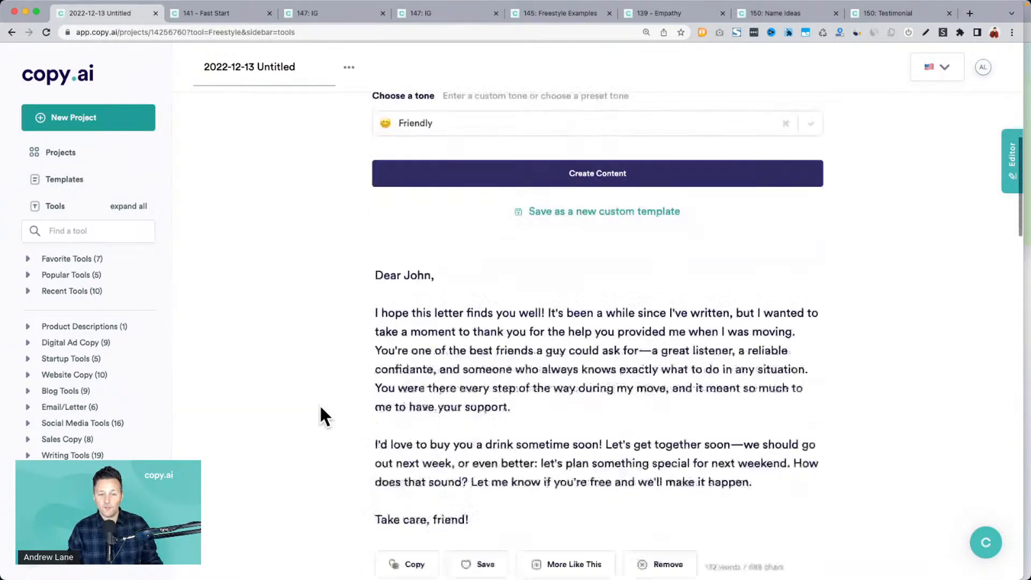
{"action": "left_click_drag", "start_coordinate": [409, 163], "coordinate": [687, 172]}
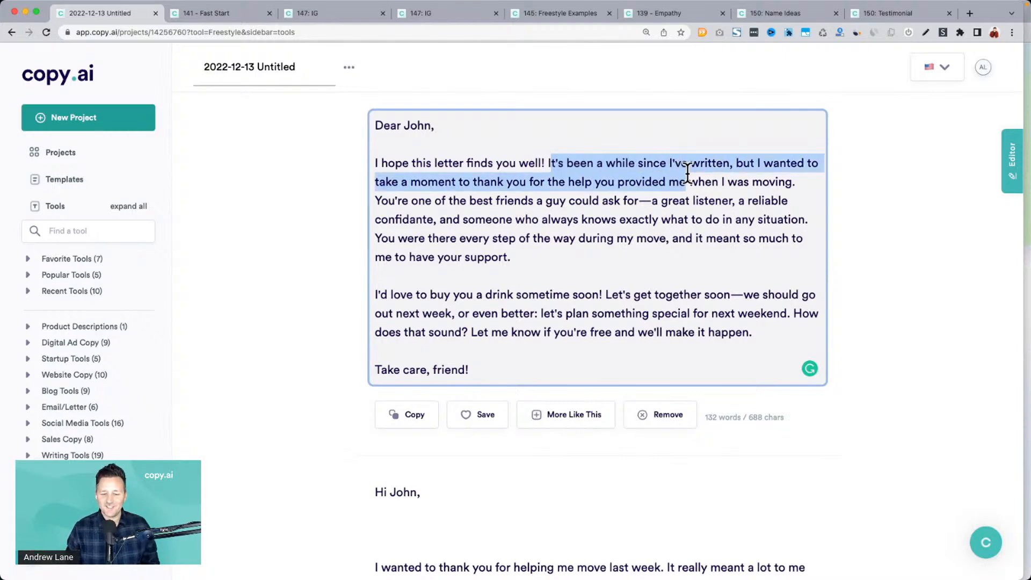
{"action": "scroll", "coordinate": [686, 172], "scroll_direction": "down", "scroll_amount": 7}
{"action": "scroll", "coordinate": [682, 173], "scroll_direction": "up", "scroll_amount": 1}
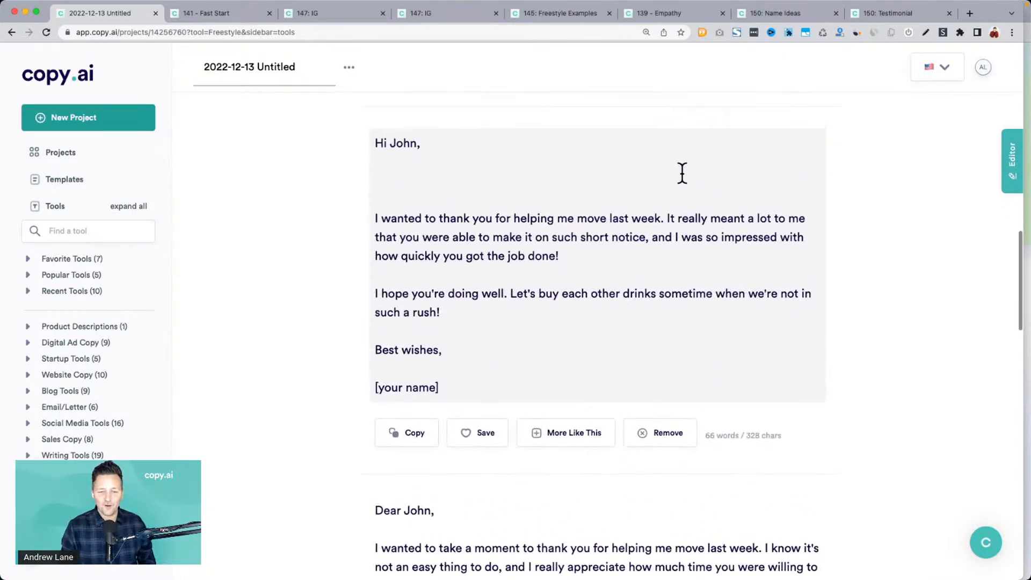
{"action": "left_click_drag", "start_coordinate": [408, 218], "coordinate": [646, 224]}
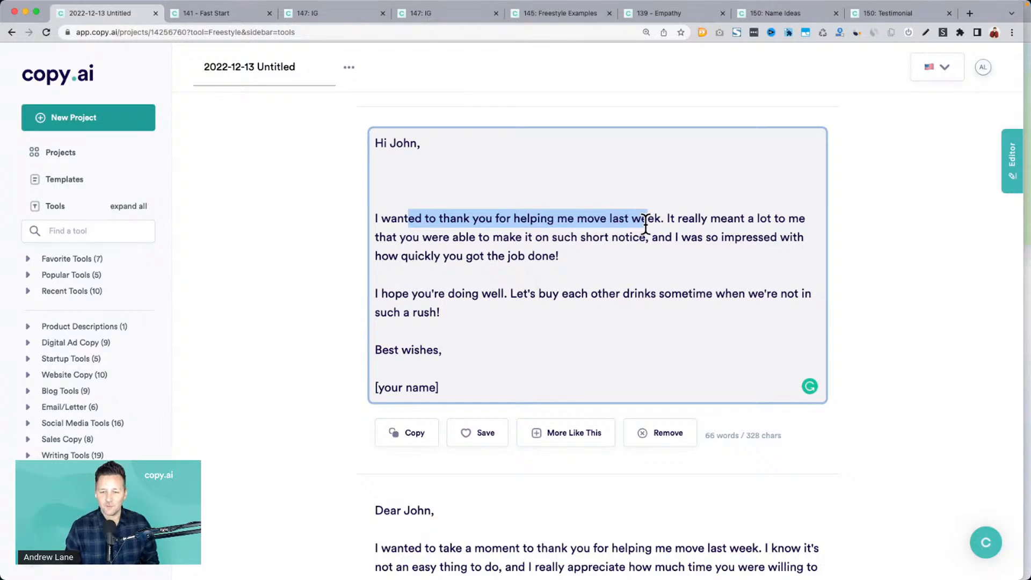
{"action": "left_click", "coordinate": [419, 227]}
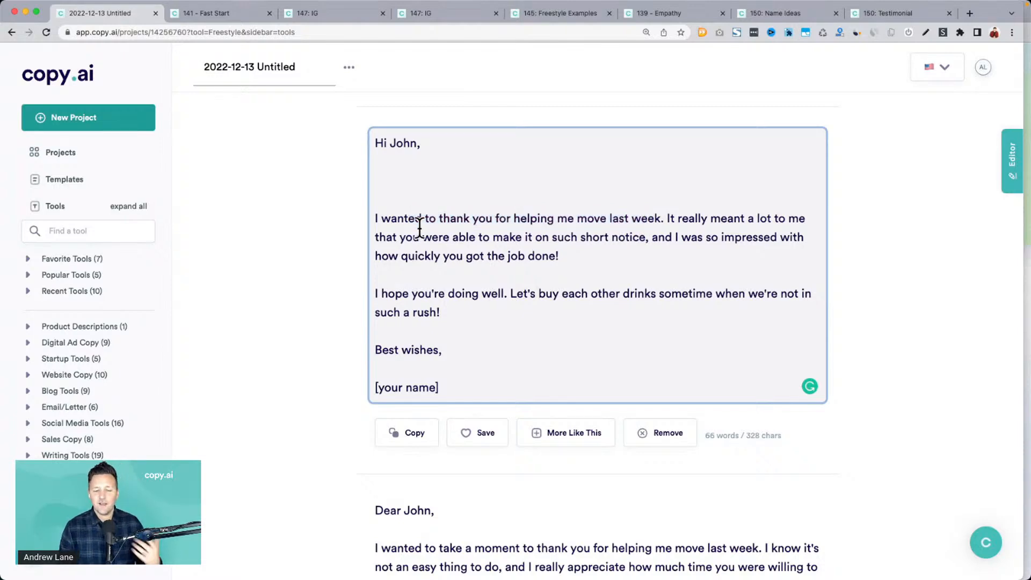
{"action": "scroll", "coordinate": [419, 227], "scroll_direction": "down", "scroll_amount": 5}
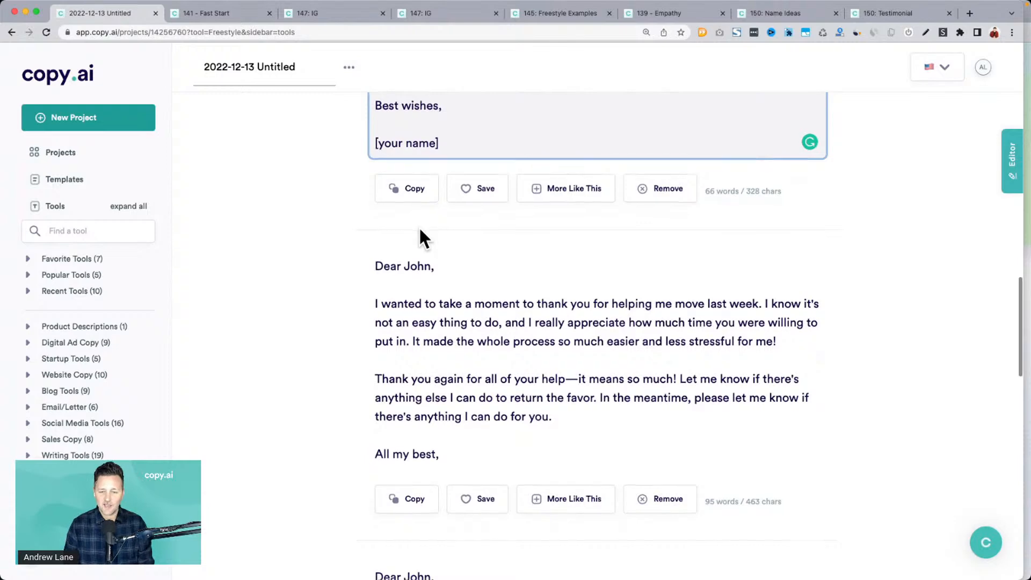
{"action": "scroll", "coordinate": [418, 227], "scroll_direction": "down", "scroll_amount": 3}
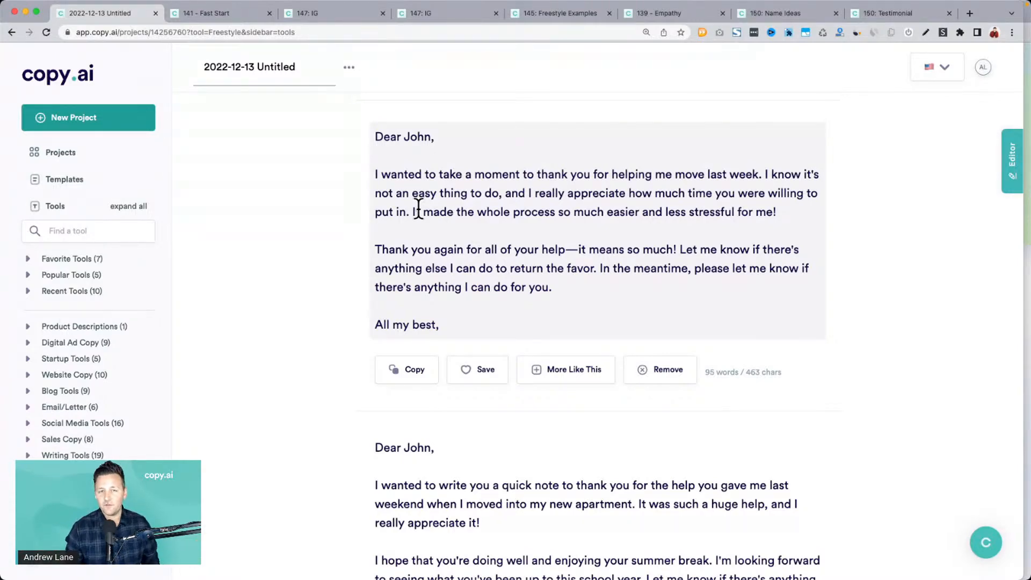
{"action": "scroll", "coordinate": [411, 229], "scroll_direction": "down", "scroll_amount": 3}
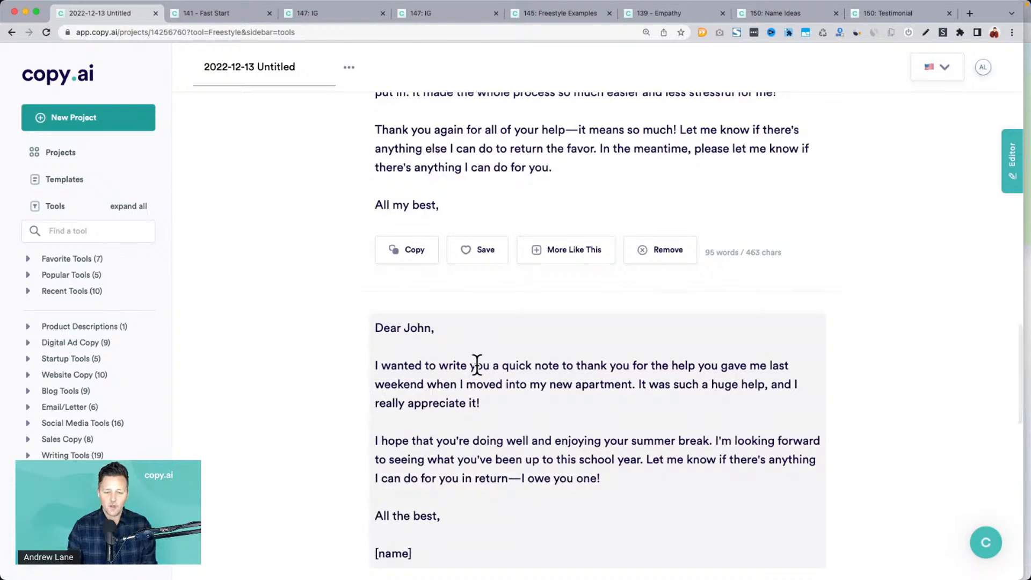
{"action": "scroll", "coordinate": [477, 365], "scroll_direction": "down", "scroll_amount": 5}
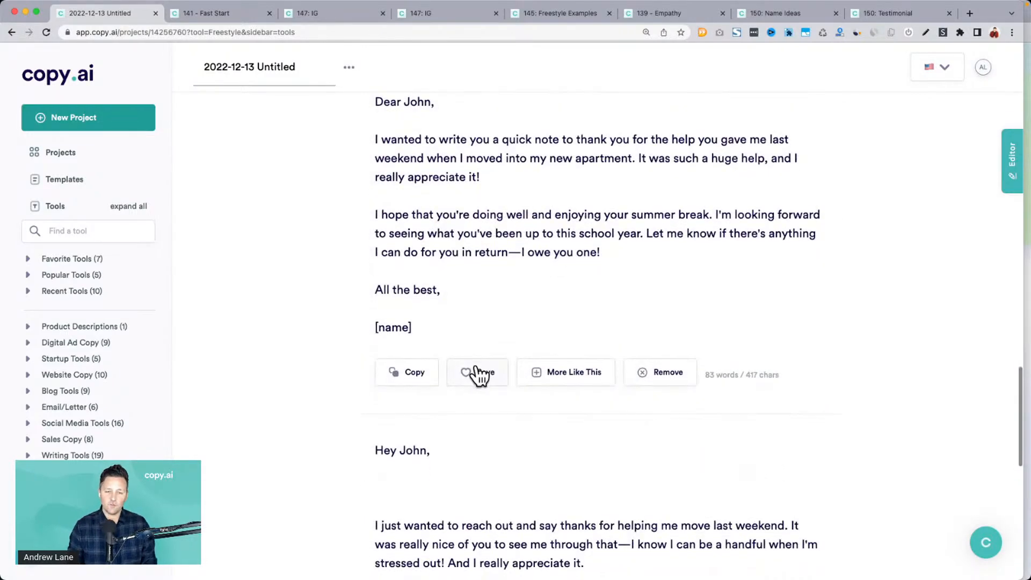
{"action": "scroll", "coordinate": [477, 371], "scroll_direction": "up", "scroll_amount": 15}
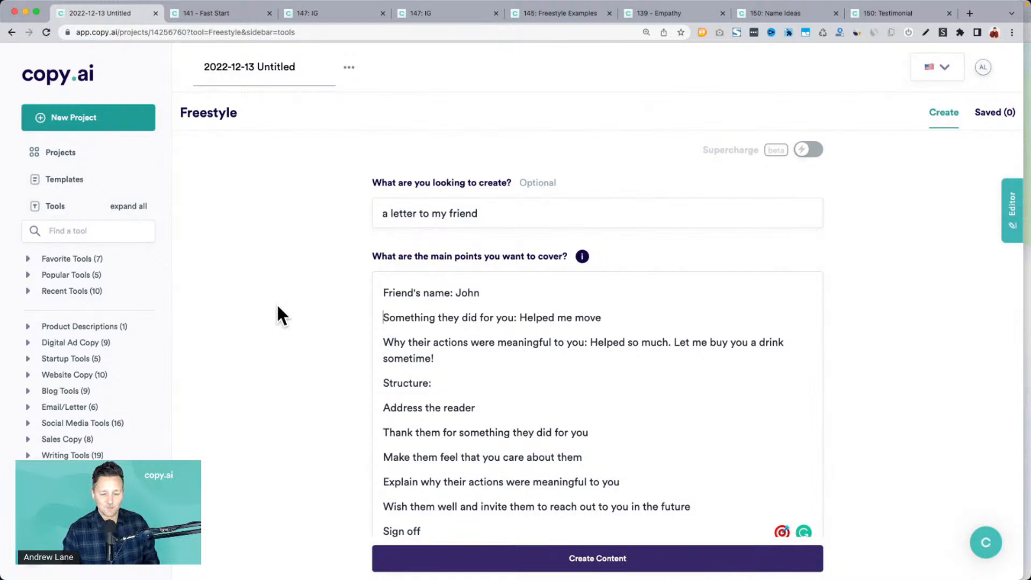
{"action": "key", "text": "super+Tab"}
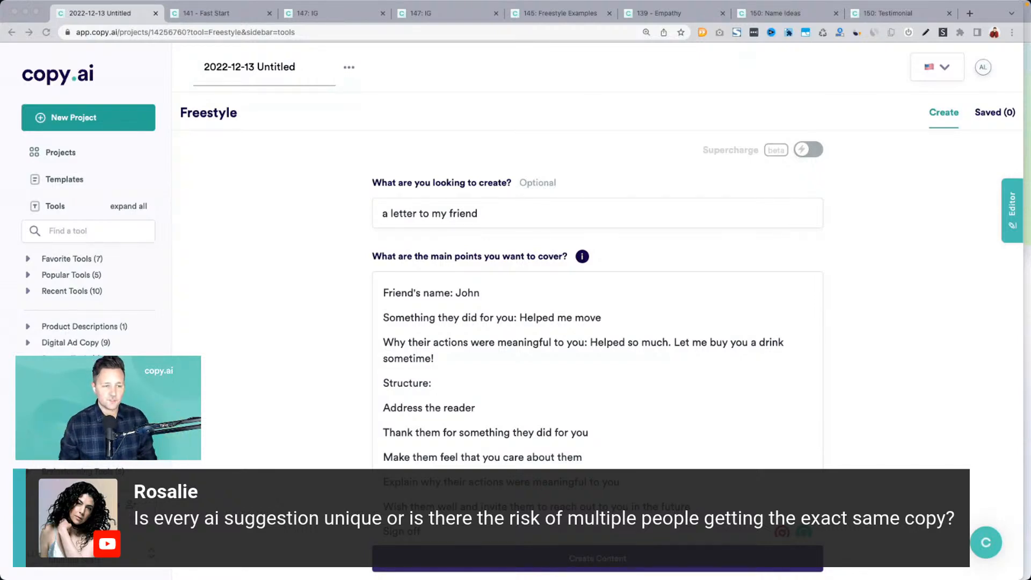
{"action": "left_click", "coordinate": [300, 149]}
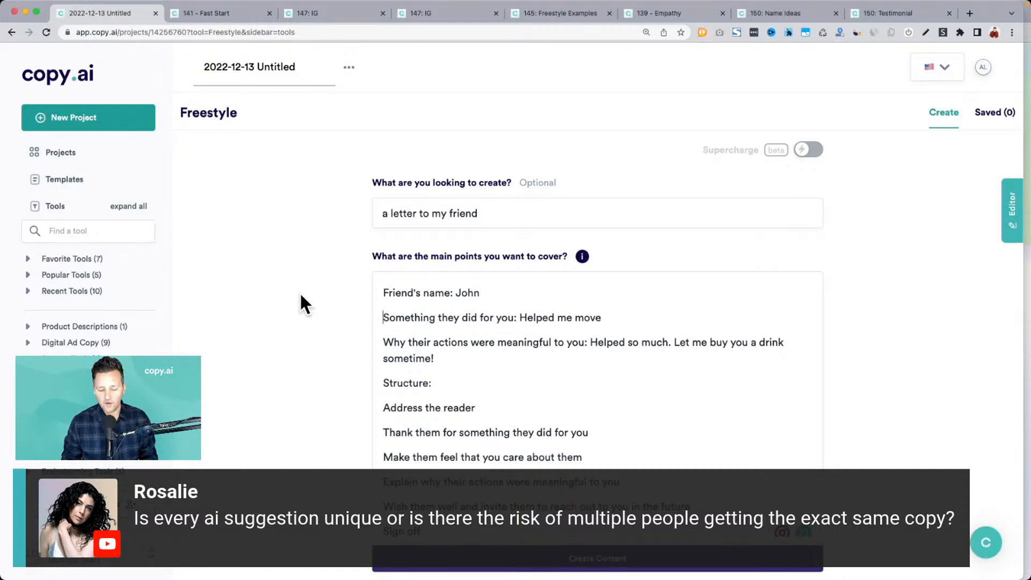
{"action": "key", "text": "F1"}
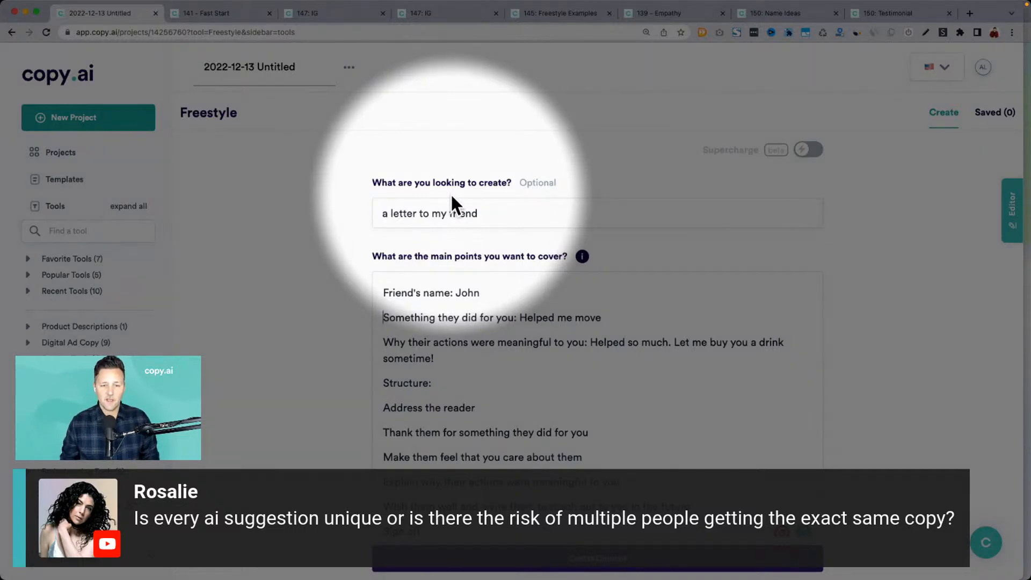
{"action": "key", "text": "F1"}
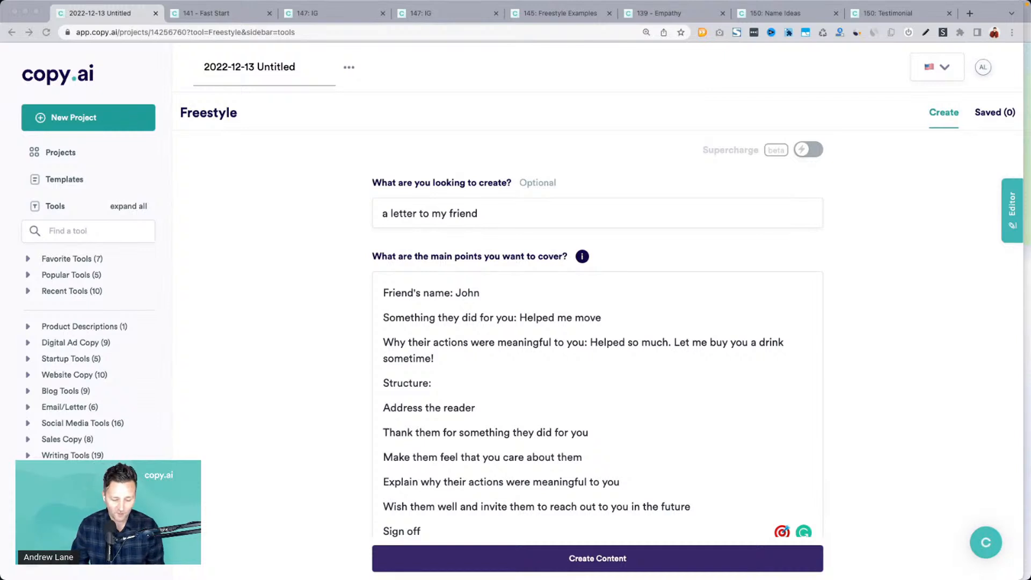
{"action": "left_click", "coordinate": [222, 306]}
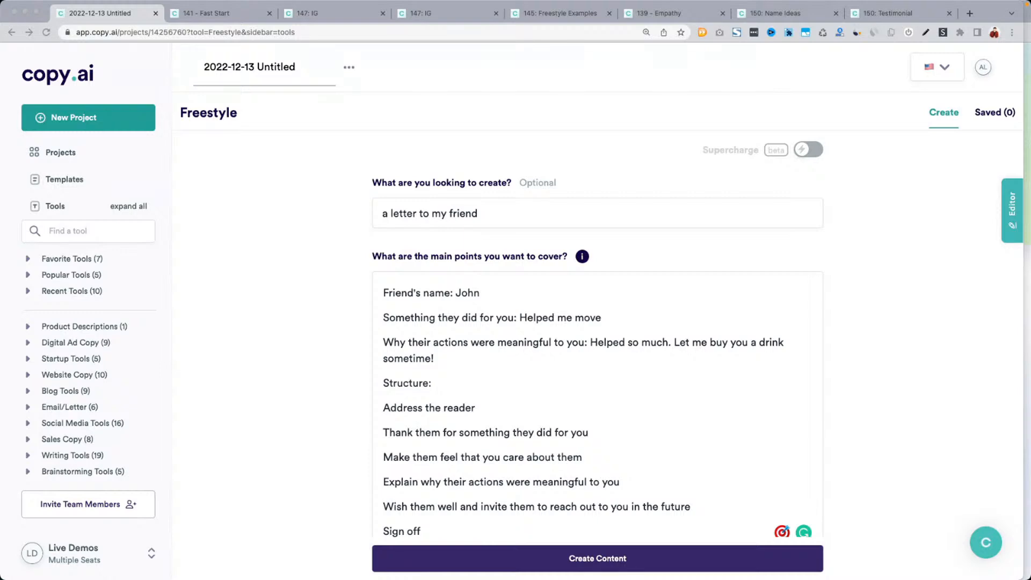
Step: Open the Audience Refiner tool from the Startup Tools group
{"action": "left_click", "coordinate": [191, 411]}
{"action": "scroll", "coordinate": [83, 386], "scroll_direction": "up", "scroll_amount": 10}
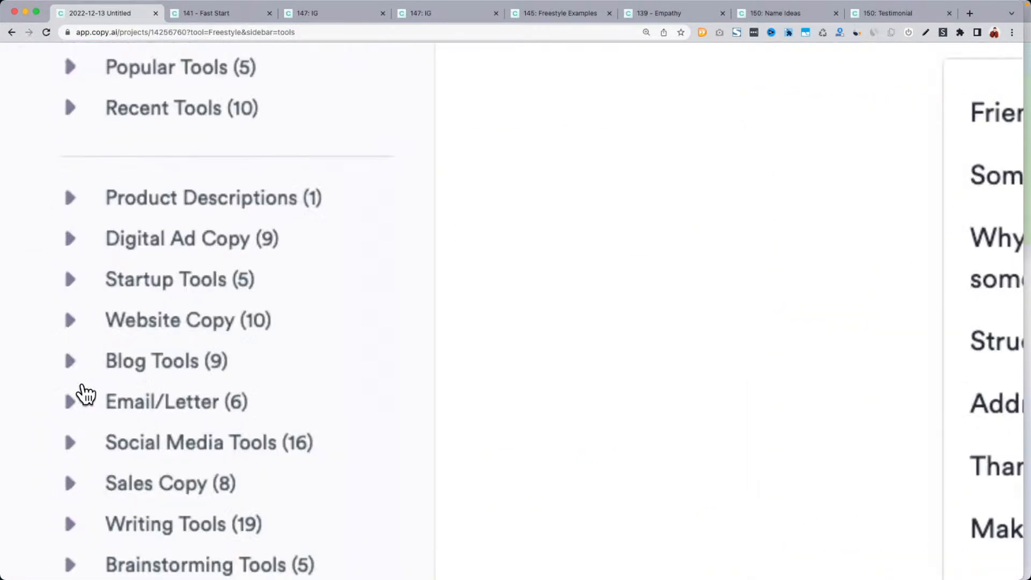
{"action": "scroll", "coordinate": [83, 258], "scroll_direction": "down", "scroll_amount": 2}
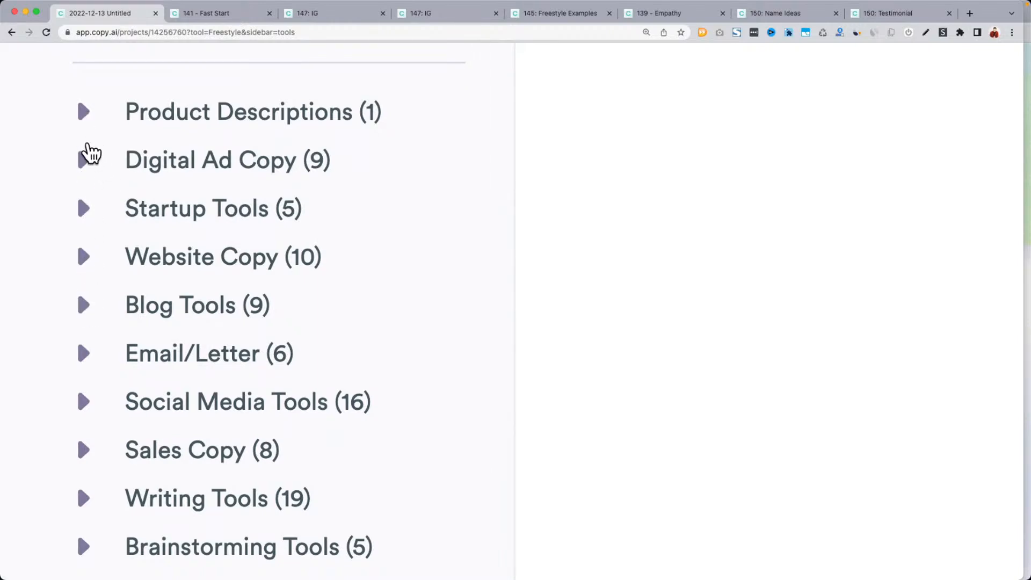
{"action": "left_click", "coordinate": [84, 208]}
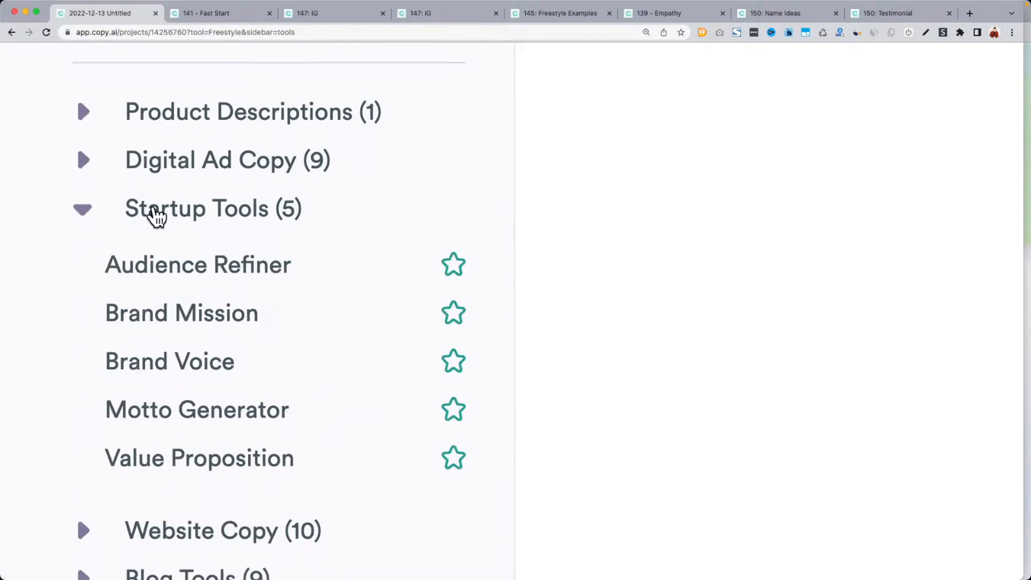
{"action": "scroll", "coordinate": [214, 209], "scroll_direction": "down", "scroll_amount": 3}
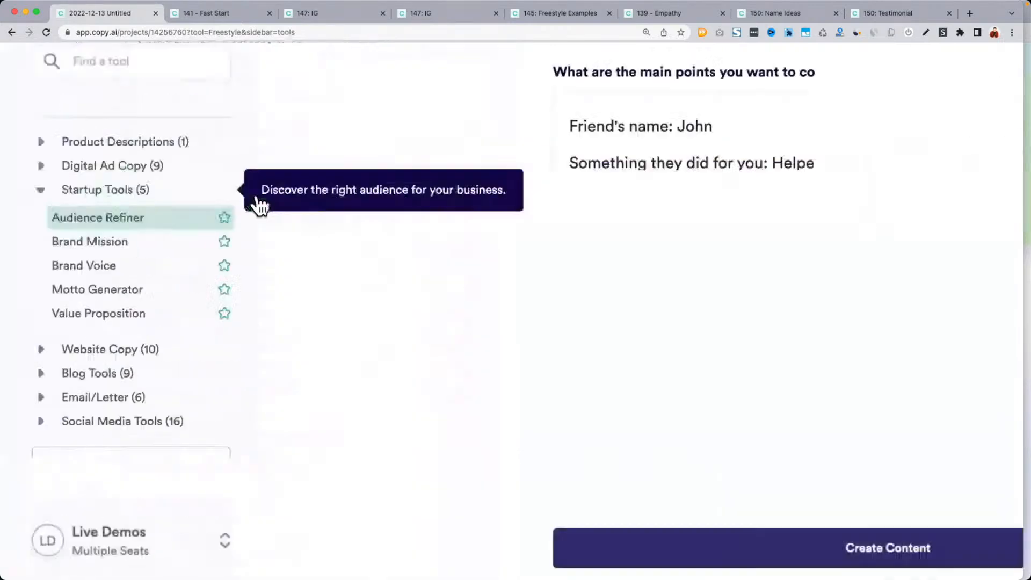
{"action": "left_click", "coordinate": [91, 333]}
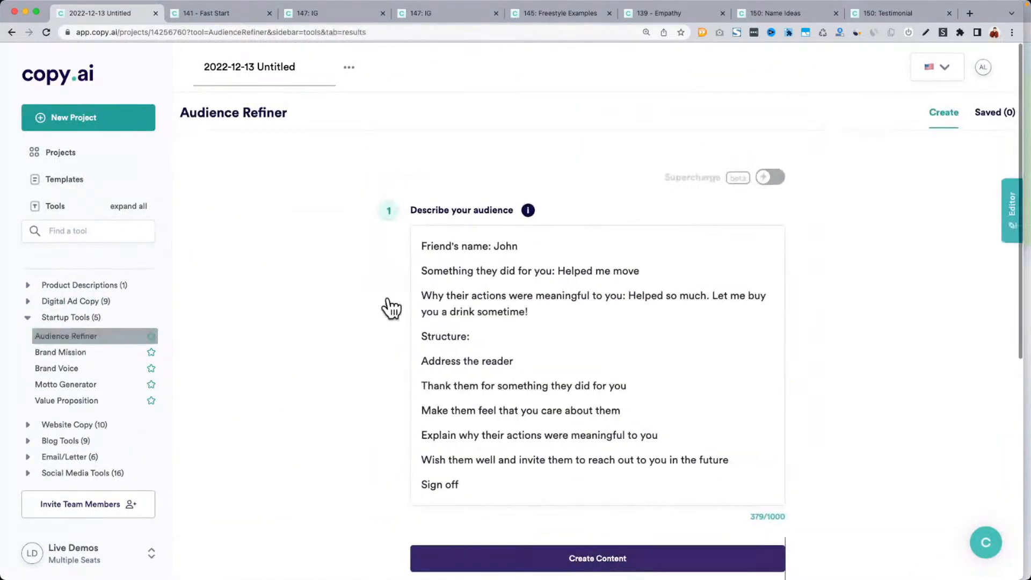
Step: Replace the audience description with "People who write blogs" and generate refined audiences from it
{"action": "key", "text": "BackSpace"}
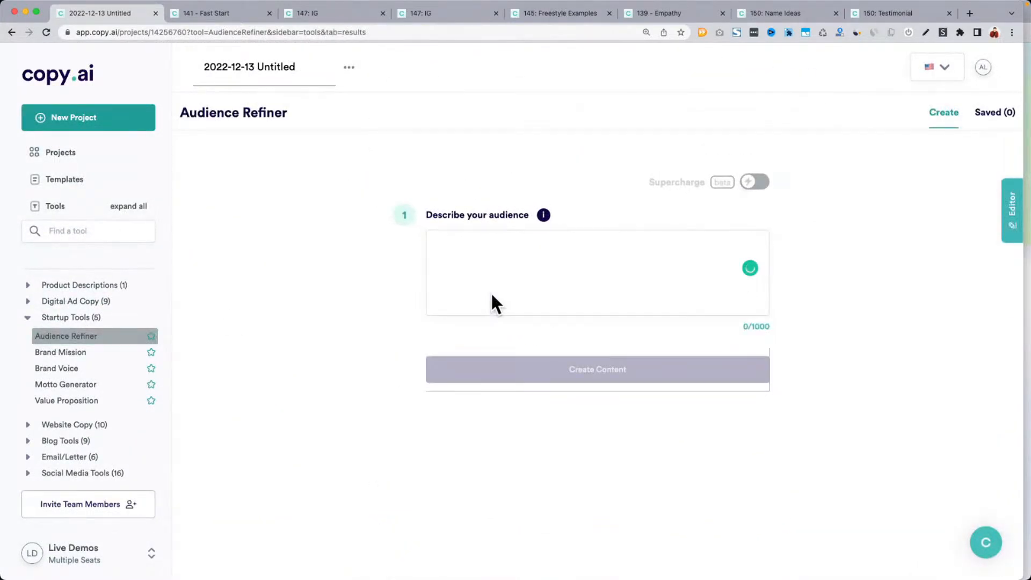
{"action": "type", "text": "People "}
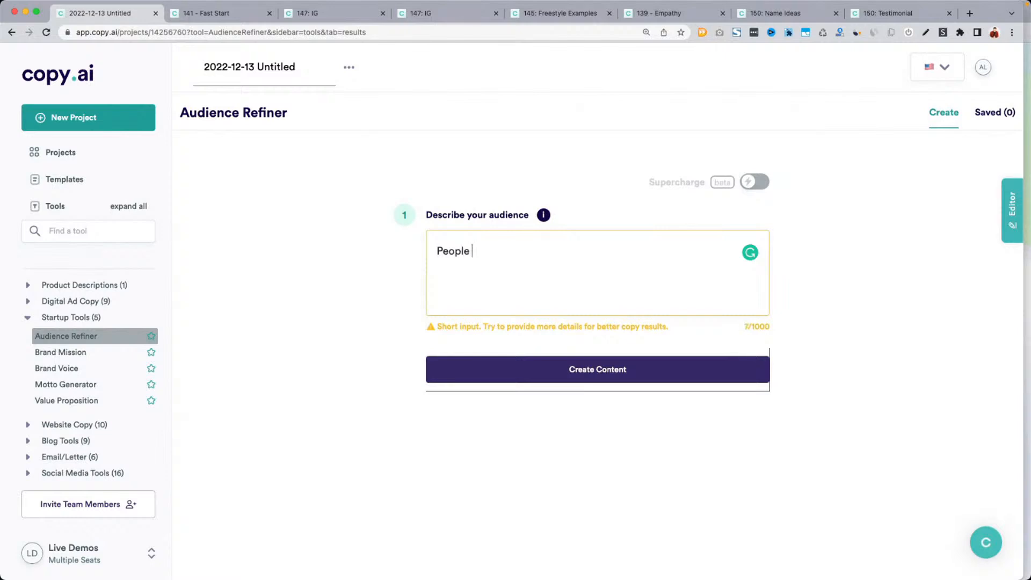
{"action": "type", "text": "who write blogs"}
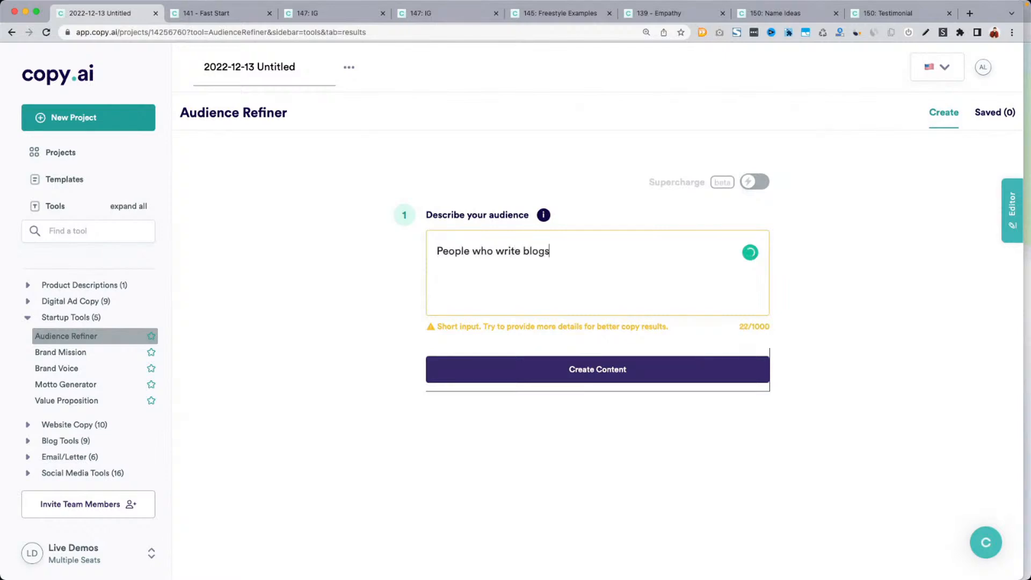
{"action": "left_click", "coordinate": [575, 367]}
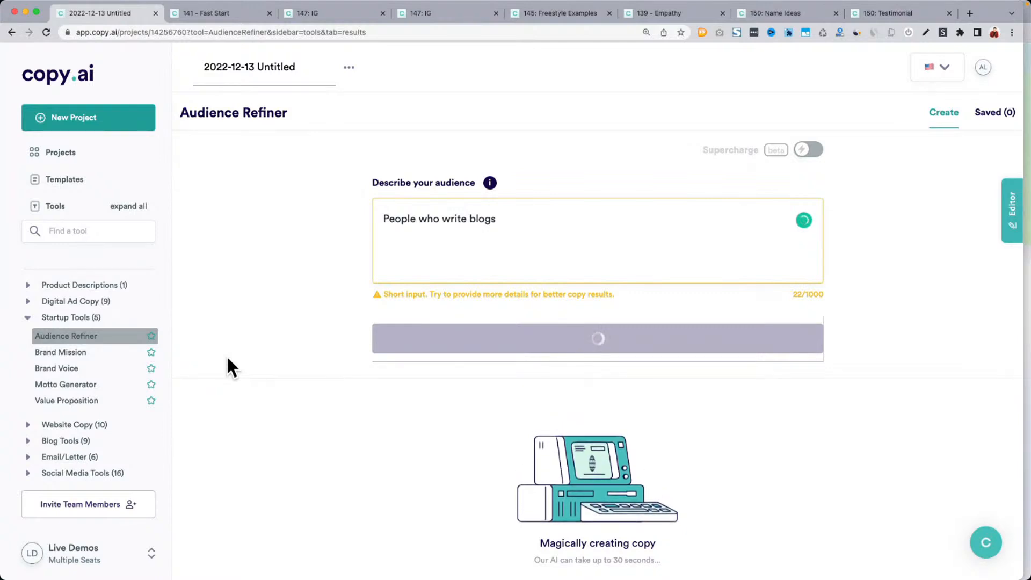
Step: Read through the generated blogger audience suggestions and compare them with the short audience description
{"action": "scroll", "coordinate": [232, 367], "scroll_direction": "down", "scroll_amount": 4}
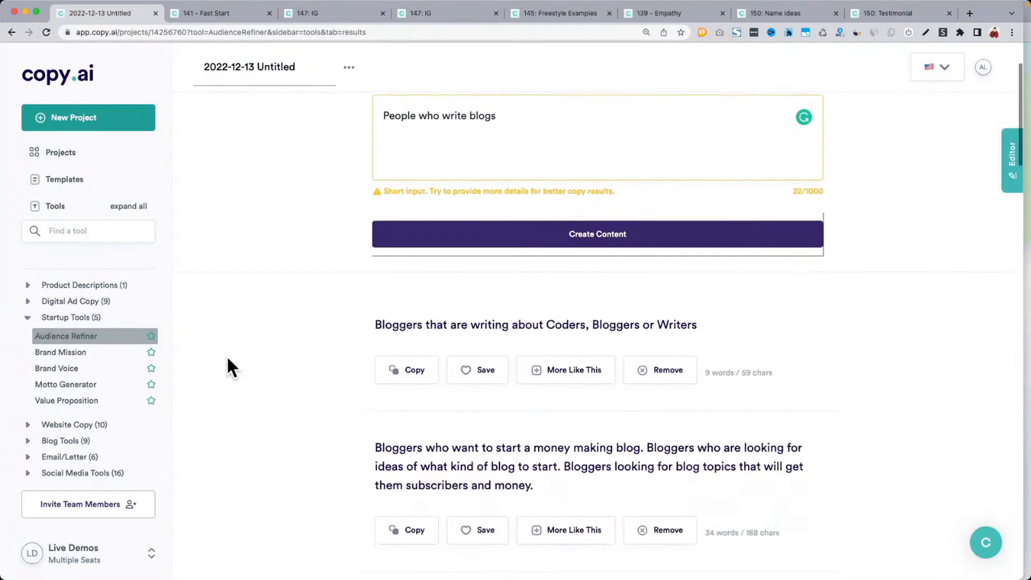
{"action": "left_click_drag", "start_coordinate": [467, 327], "coordinate": [615, 327]}
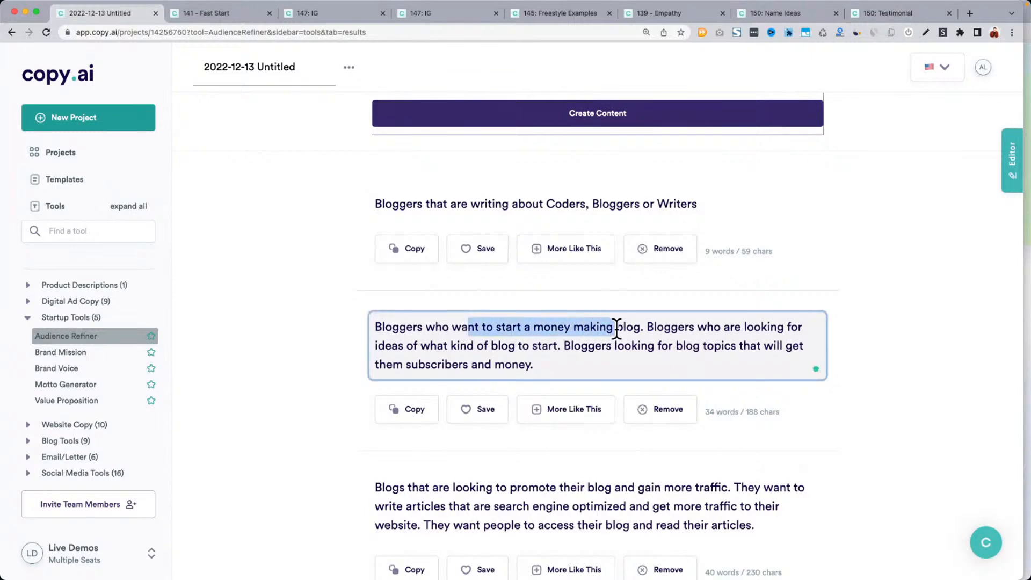
{"action": "scroll", "coordinate": [465, 354], "scroll_direction": "down", "scroll_amount": 2}
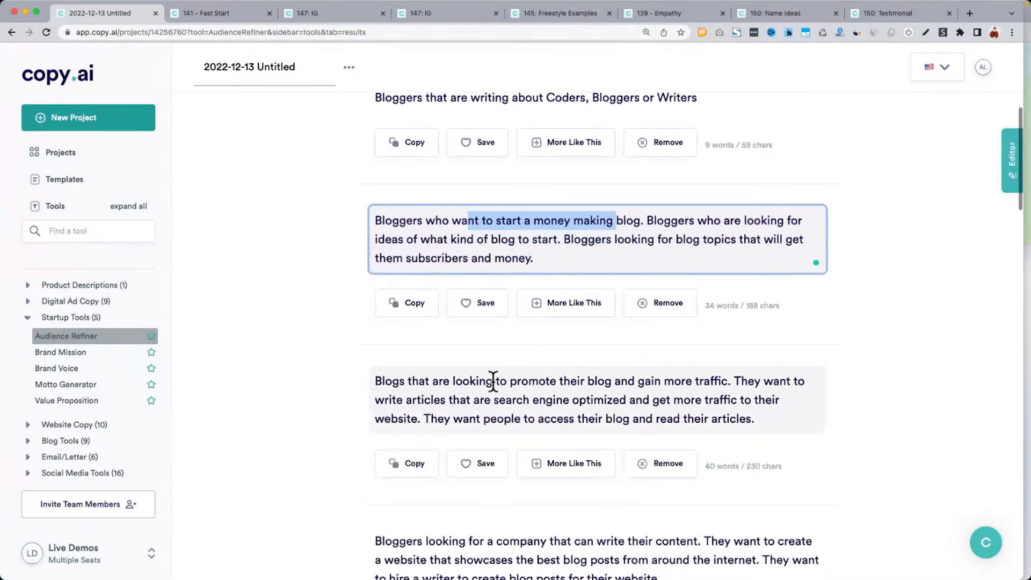
{"action": "left_click_drag", "start_coordinate": [493, 381], "coordinate": [655, 378]}
{"action": "scroll", "coordinate": [736, 378], "scroll_direction": "down", "scroll_amount": 3}
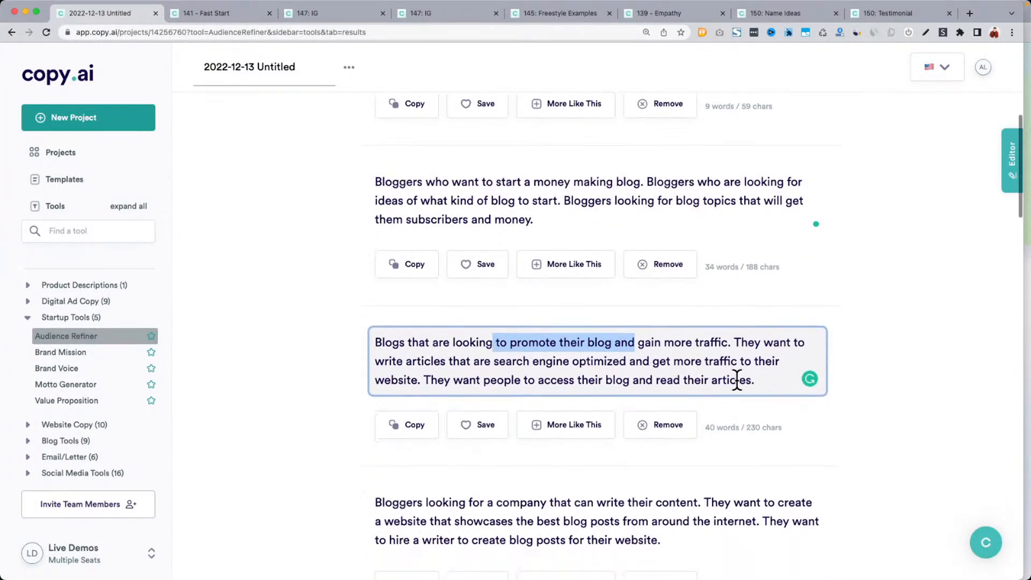
{"action": "scroll", "coordinate": [736, 378], "scroll_direction": "down", "scroll_amount": 3}
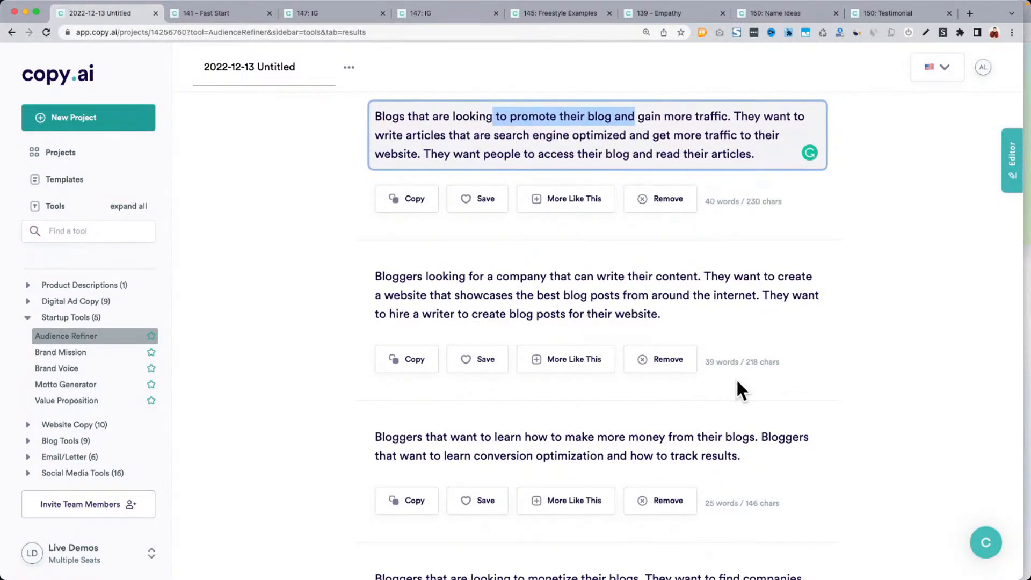
{"action": "scroll", "coordinate": [735, 378], "scroll_direction": "up", "scroll_amount": 8}
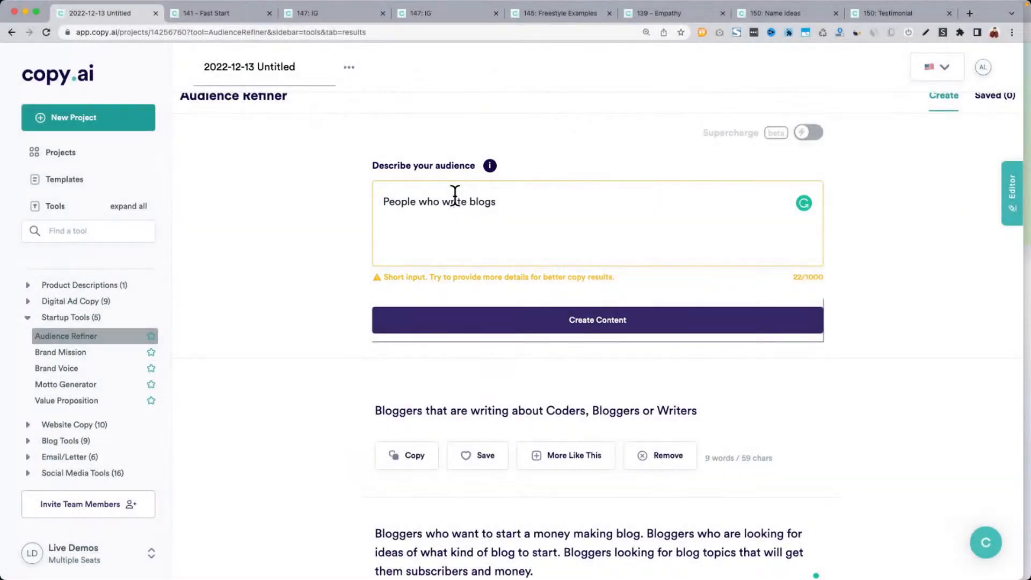
{"action": "triple_click", "coordinate": [454, 194]}
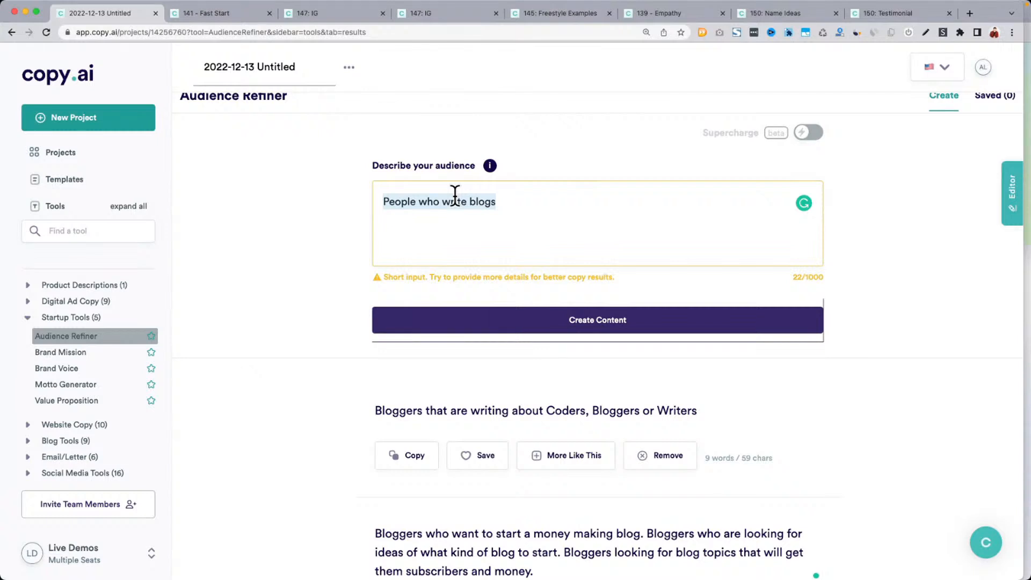
{"action": "left_click", "coordinate": [312, 272]}
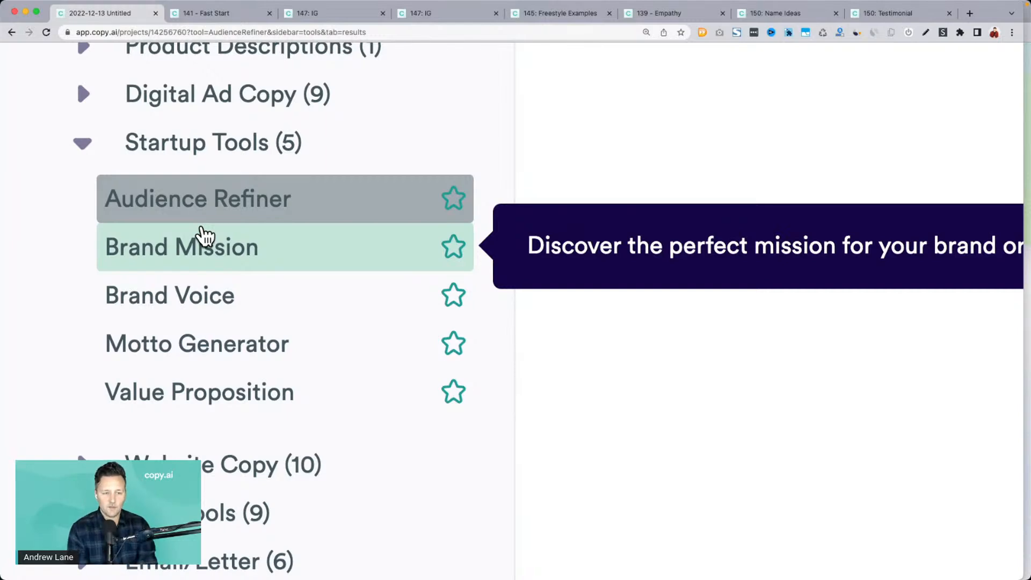
Step: Collapse the Startup Tools group in the tool list
{"action": "key", "text": "super+minus"}
{"action": "key", "text": "super+minus"}
{"action": "key", "text": "super+minus"}
{"action": "key", "text": "super+minus"}
{"action": "key", "text": "super+minus"}
{"action": "key", "text": "super+minus"}
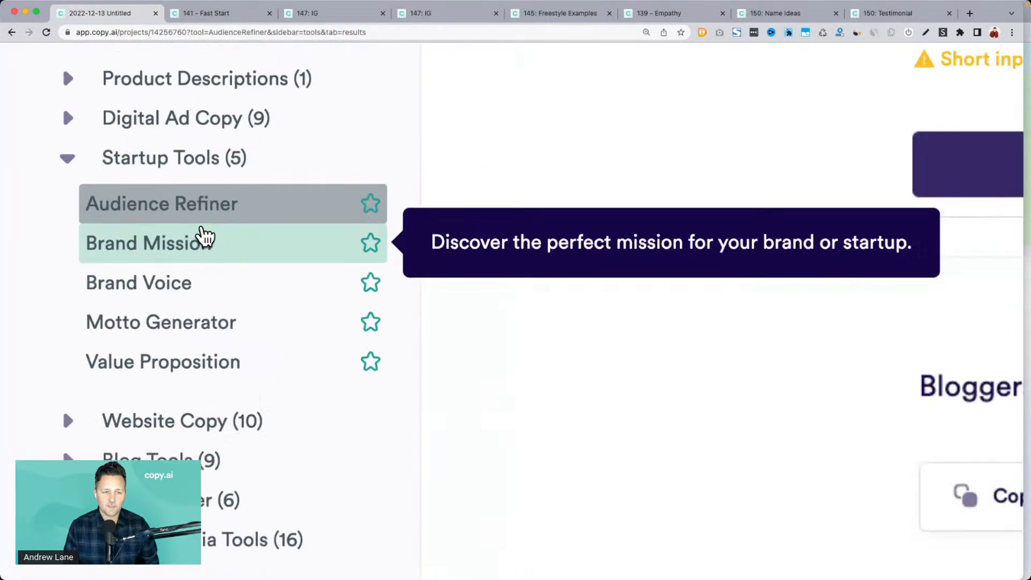
{"action": "left_click", "coordinate": [28, 318]}
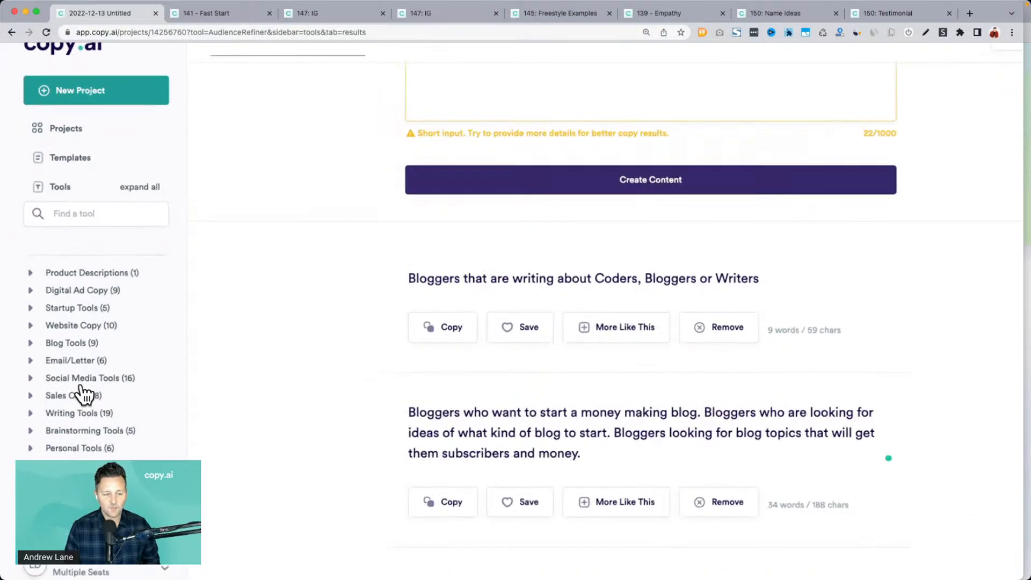
Step: Expand the Sales Copy group and open its Pain-Agitate-Solution tool
{"action": "key", "text": "super+plus"}
{"action": "key", "text": "super+plus"}
{"action": "key", "text": "super+plus"}
{"action": "key", "text": "super+plus"}
{"action": "key", "text": "super+plus"}
{"action": "key", "text": "super+plus"}
{"action": "key", "text": "super+plus"}
{"action": "left_click", "coordinate": [86, 228]}
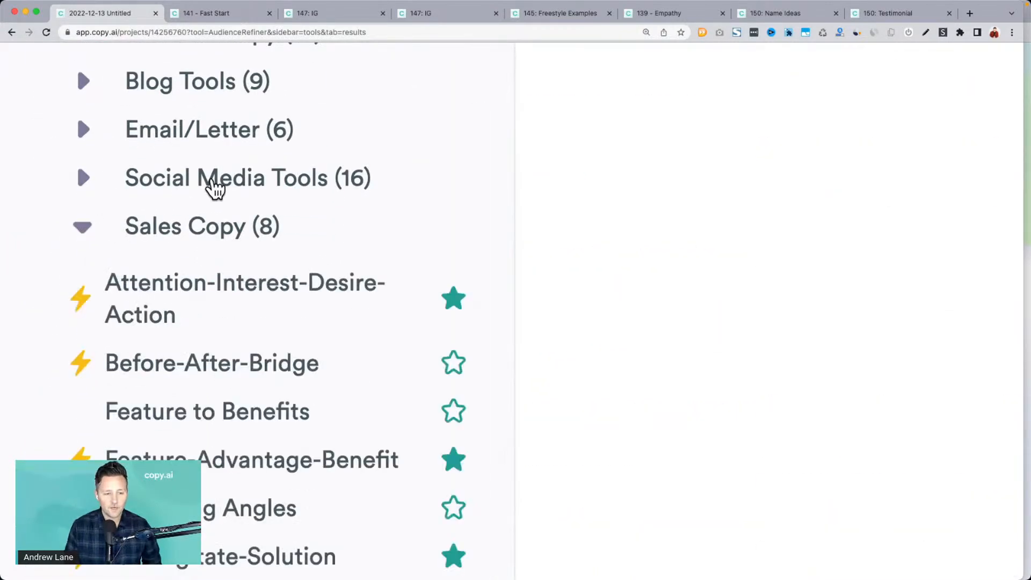
{"action": "scroll", "coordinate": [214, 188], "scroll_direction": "down", "scroll_amount": 3}
{"action": "scroll", "coordinate": [223, 414], "scroll_direction": "down", "scroll_amount": 2}
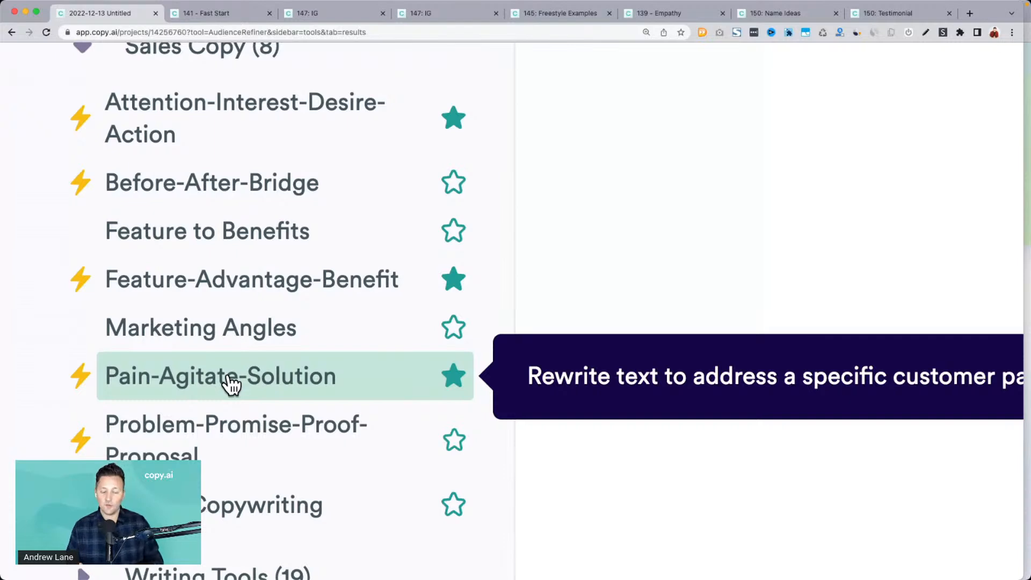
{"action": "scroll", "coordinate": [231, 384], "scroll_direction": "down", "scroll_amount": 10}
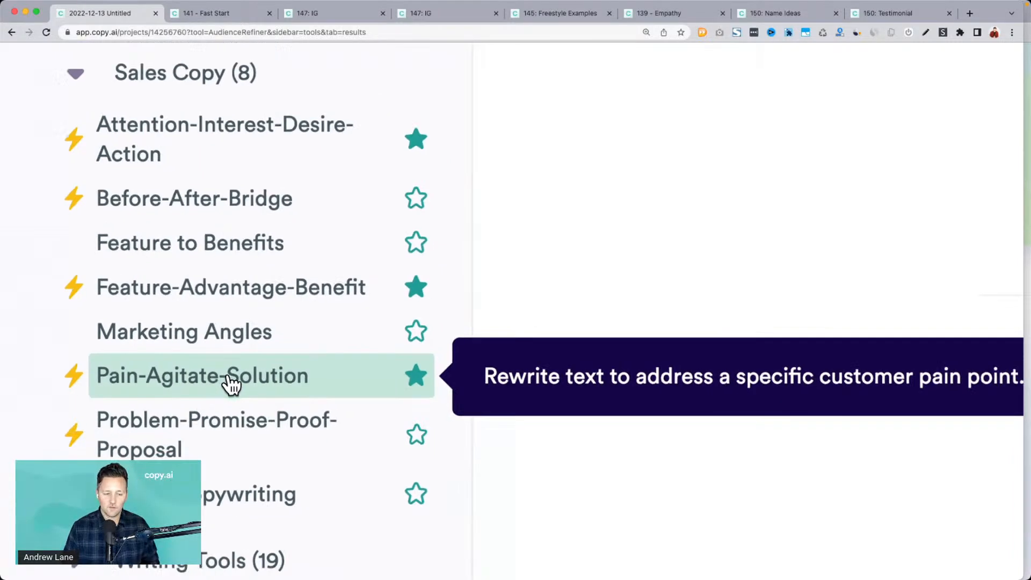
{"action": "scroll", "coordinate": [68, 414], "scroll_direction": "down", "scroll_amount": 3}
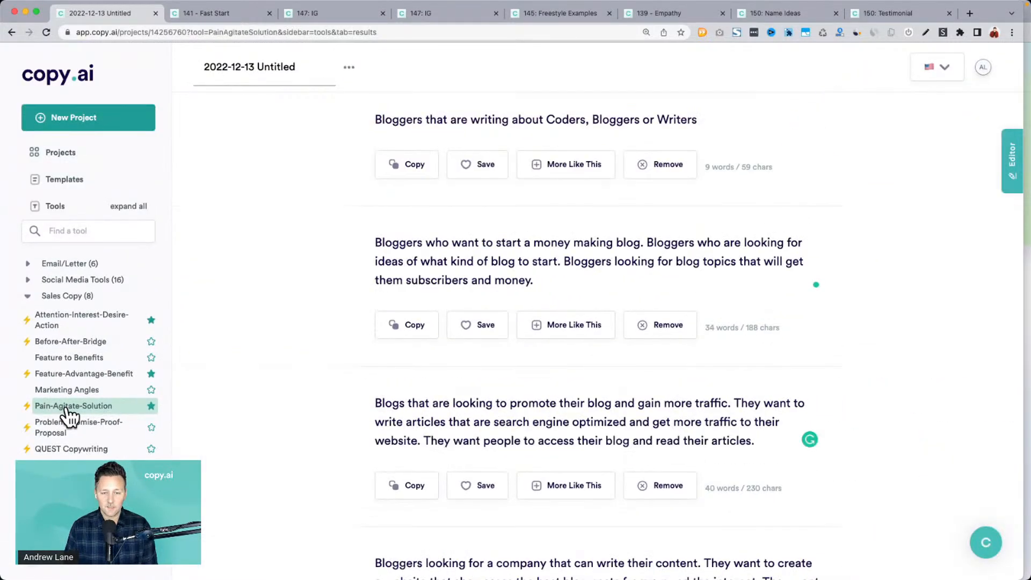
{"action": "left_click", "coordinate": [68, 413]}
Step: Reword the product description to "I have an app that helps people write blogs"
{"action": "triple_click", "coordinate": [467, 325]}
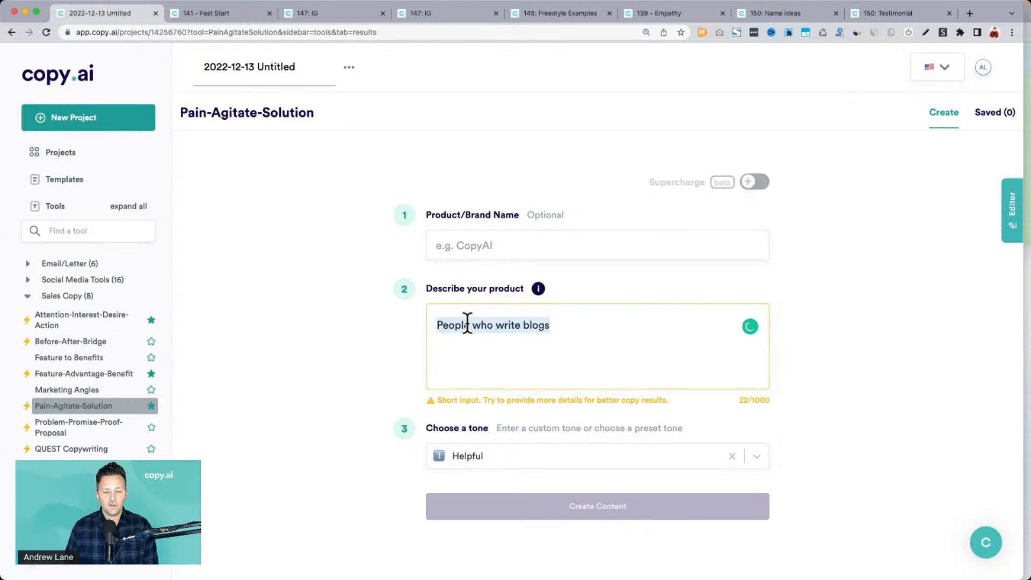
{"action": "key", "text": "Left"}
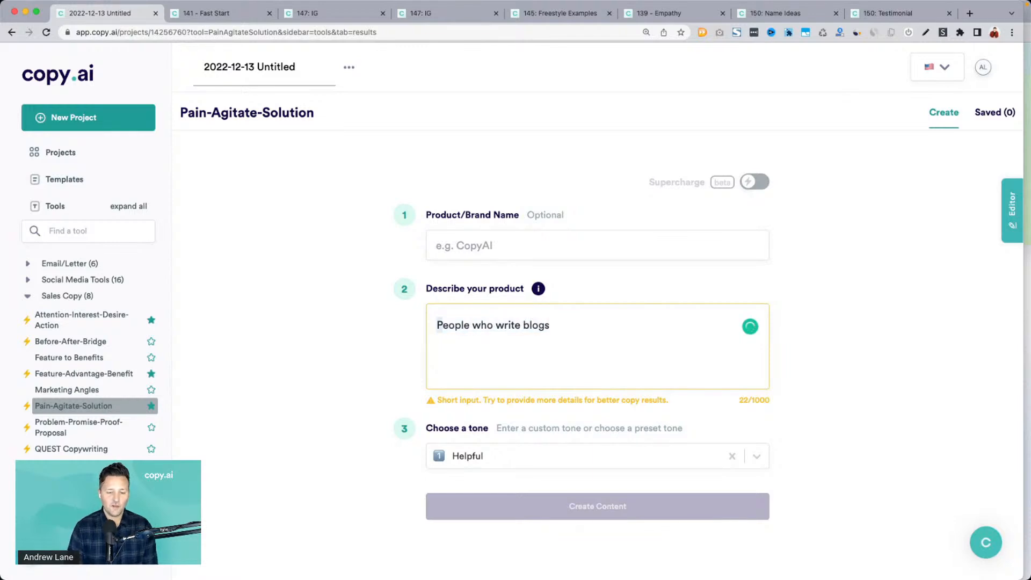
{"action": "type", "text": "I have an app that he"}
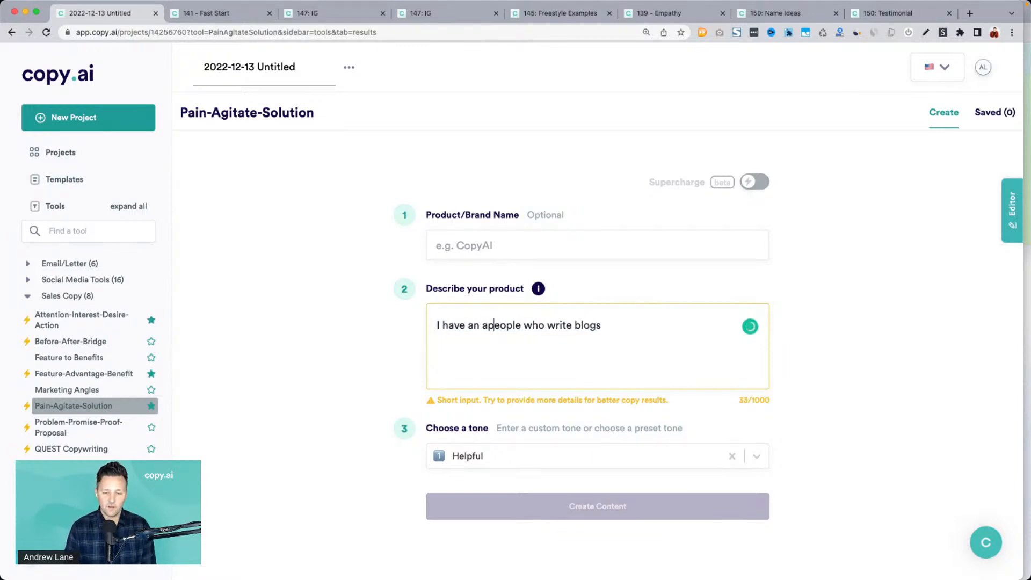
{"action": "type", "text": "lps p"}
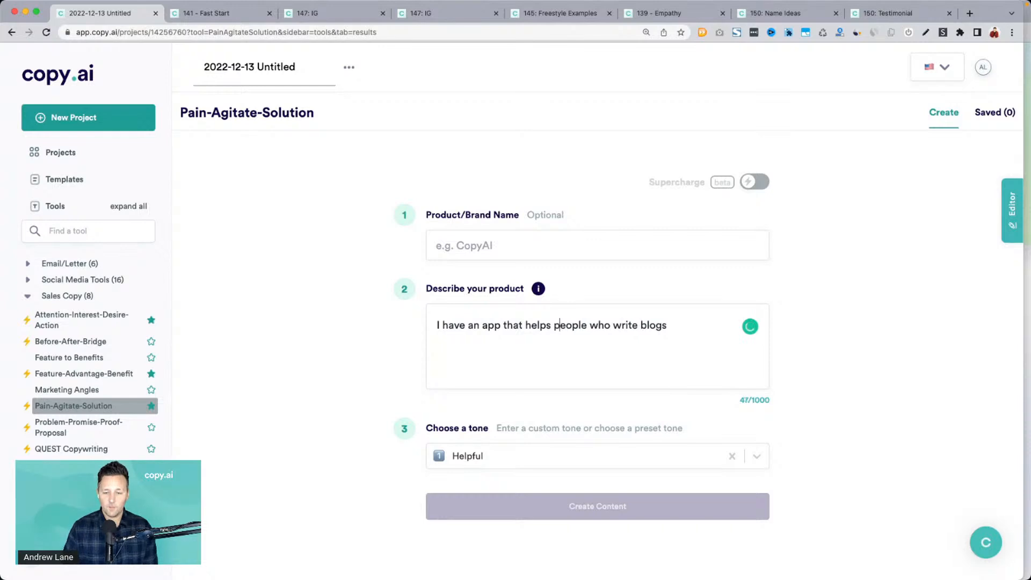
{"action": "double_click", "coordinate": [597, 324]}
{"action": "key", "text": "BackSpace"}
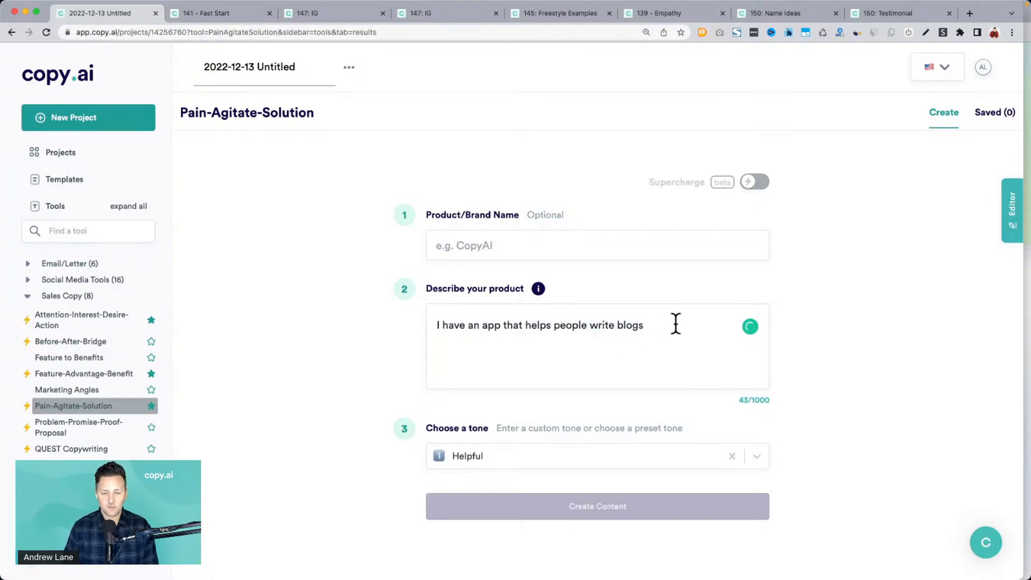
Step: Set the tone for the Pain-Agitate-Solution copy to Friendly
{"action": "left_click", "coordinate": [478, 458]}
{"action": "scroll", "coordinate": [494, 429], "scroll_direction": "down", "scroll_amount": 4}
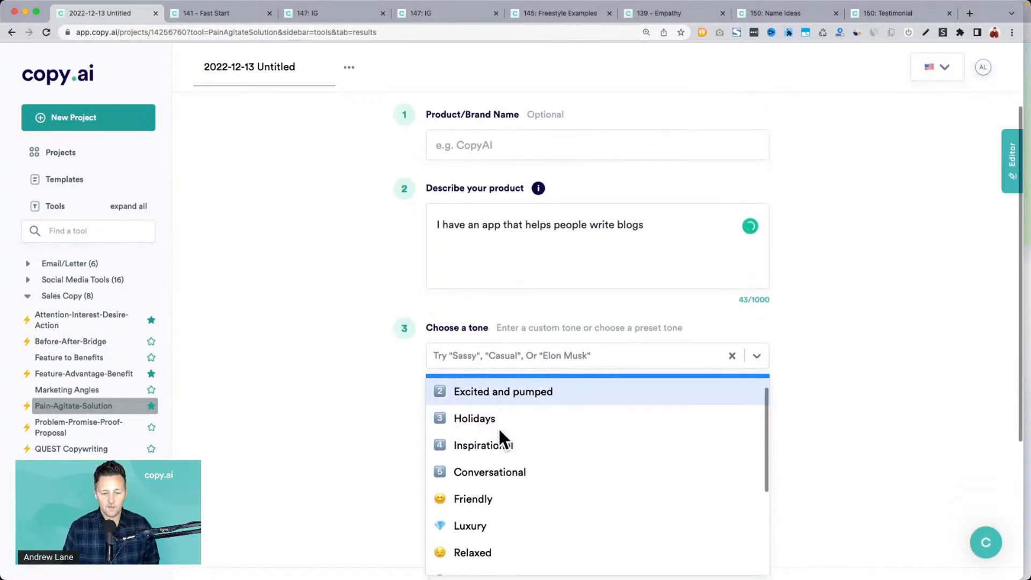
{"action": "left_click", "coordinate": [487, 450]}
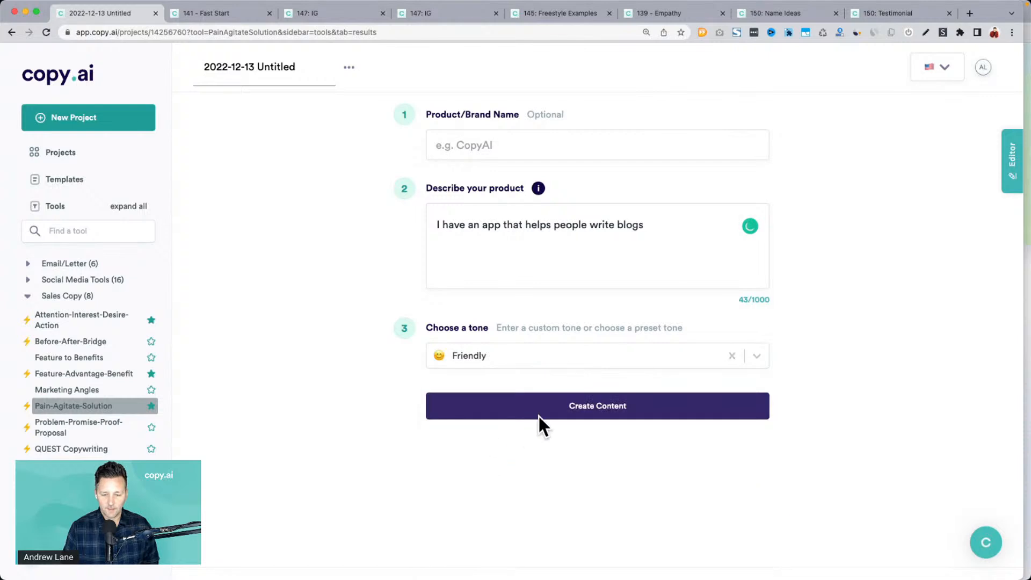
Step: Generate Pain-Agitate-Solution copy for the blog-writing app and bring the first results into view
{"action": "left_click", "coordinate": [538, 415]}
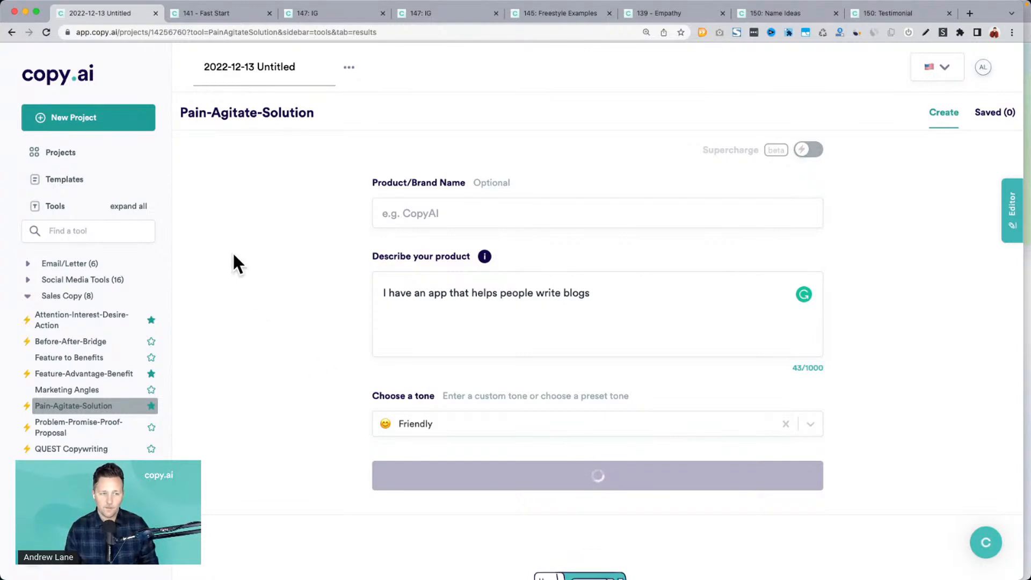
{"action": "scroll", "coordinate": [309, 294], "scroll_direction": "down", "scroll_amount": 3}
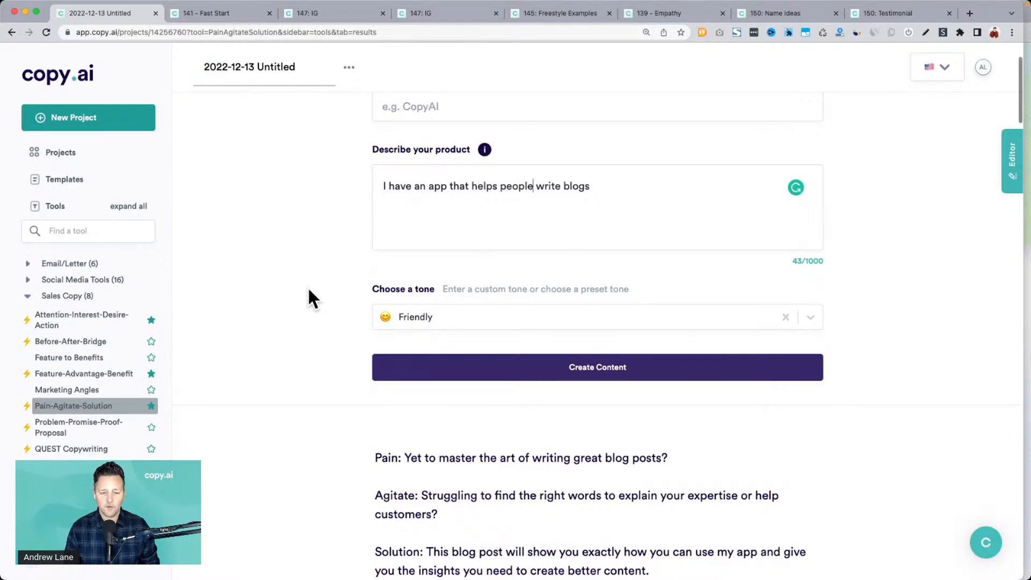
{"action": "scroll", "coordinate": [309, 293], "scroll_direction": "down", "scroll_amount": 4}
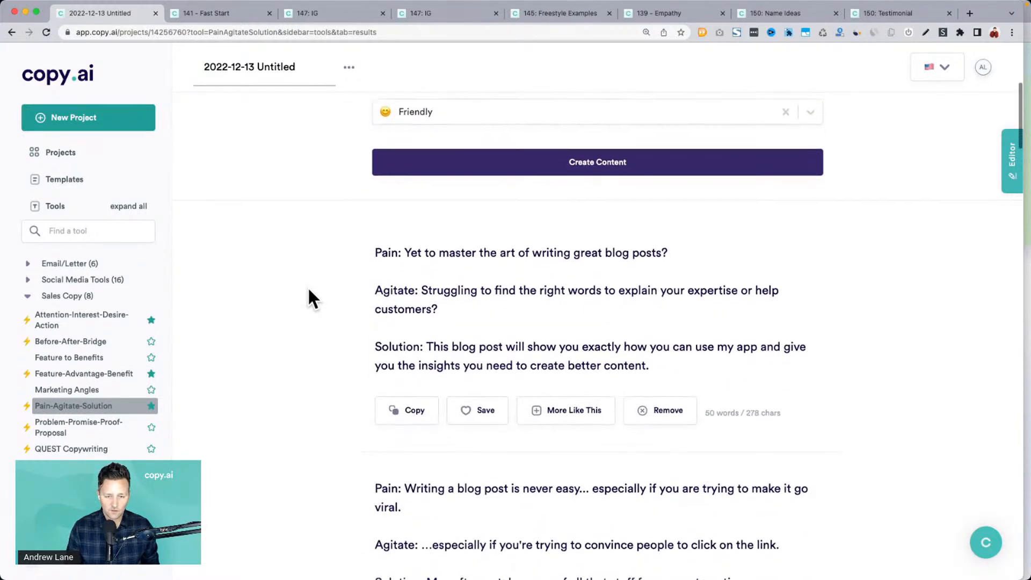
{"action": "scroll", "coordinate": [309, 293], "scroll_direction": "down", "scroll_amount": 2}
Step: Examine the pain, agitate and solution lines in the first two generated results
{"action": "left_click_drag", "start_coordinate": [471, 154], "coordinate": [698, 155]}
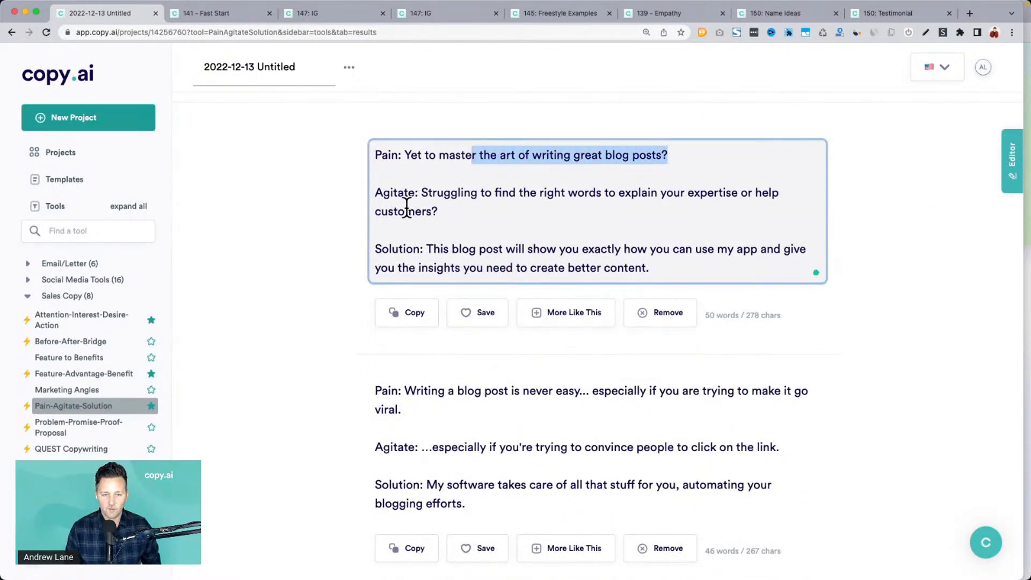
{"action": "left_click_drag", "start_coordinate": [421, 192], "coordinate": [685, 195]}
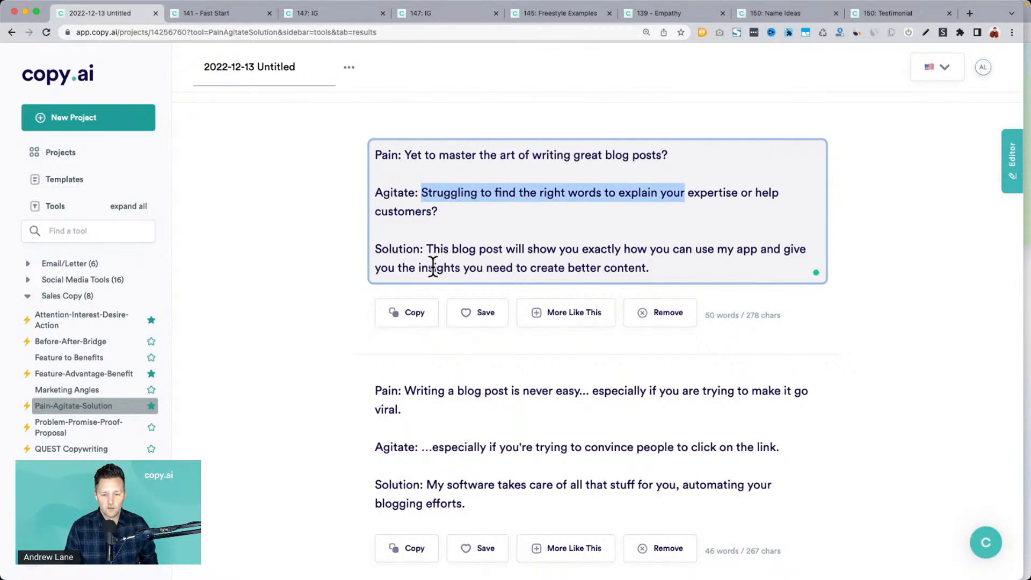
{"action": "scroll", "coordinate": [432, 267], "scroll_direction": "down", "scroll_amount": 3}
{"action": "left_click_drag", "start_coordinate": [417, 229], "coordinate": [562, 226]}
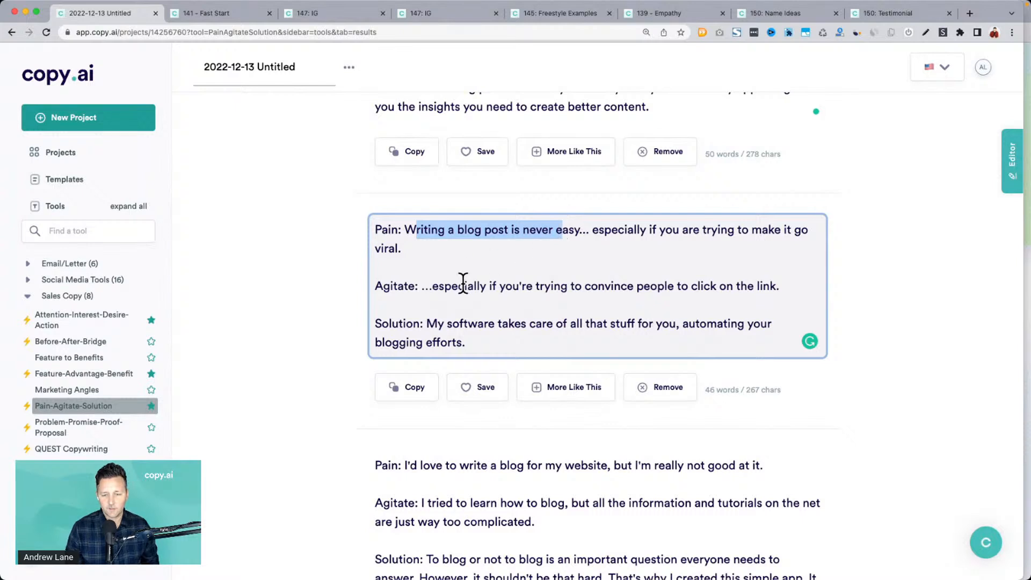
{"action": "left_click_drag", "start_coordinate": [464, 286], "coordinate": [784, 288]}
{"action": "left_click_drag", "start_coordinate": [427, 329], "coordinate": [546, 348]}
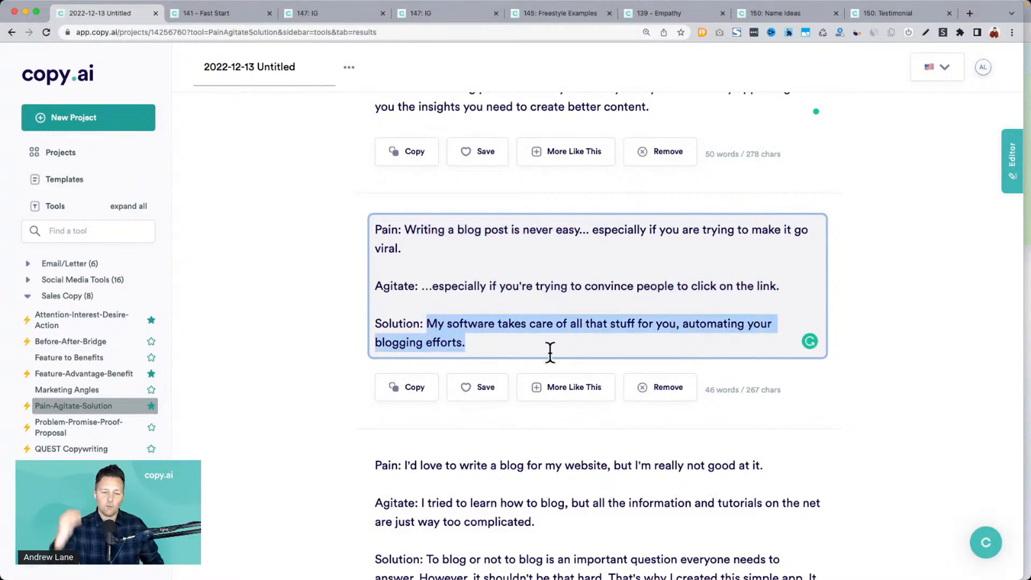
{"action": "scroll", "coordinate": [550, 351], "scroll_direction": "up", "scroll_amount": 8}
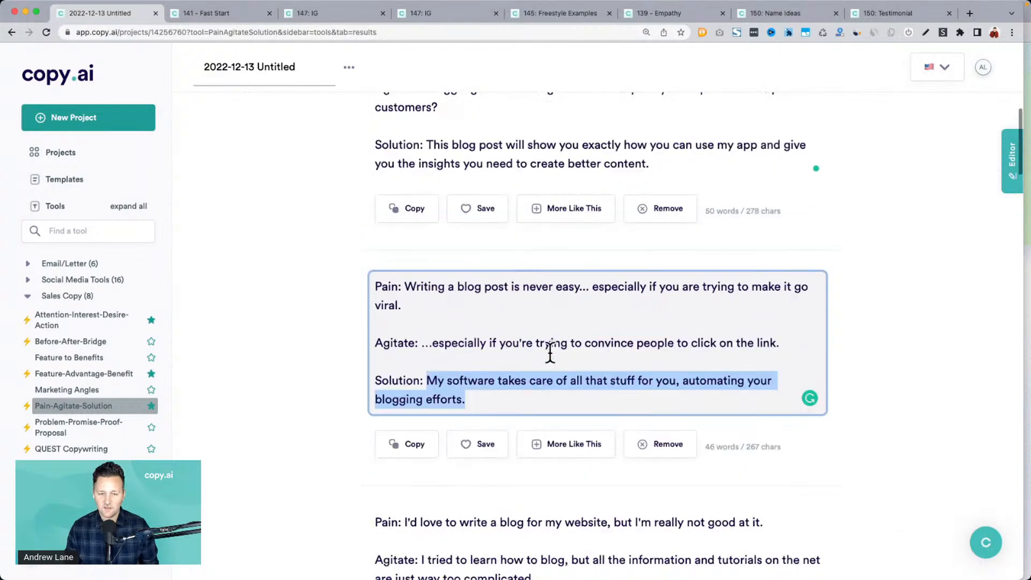
{"action": "scroll", "coordinate": [549, 350], "scroll_direction": "up", "scroll_amount": 4}
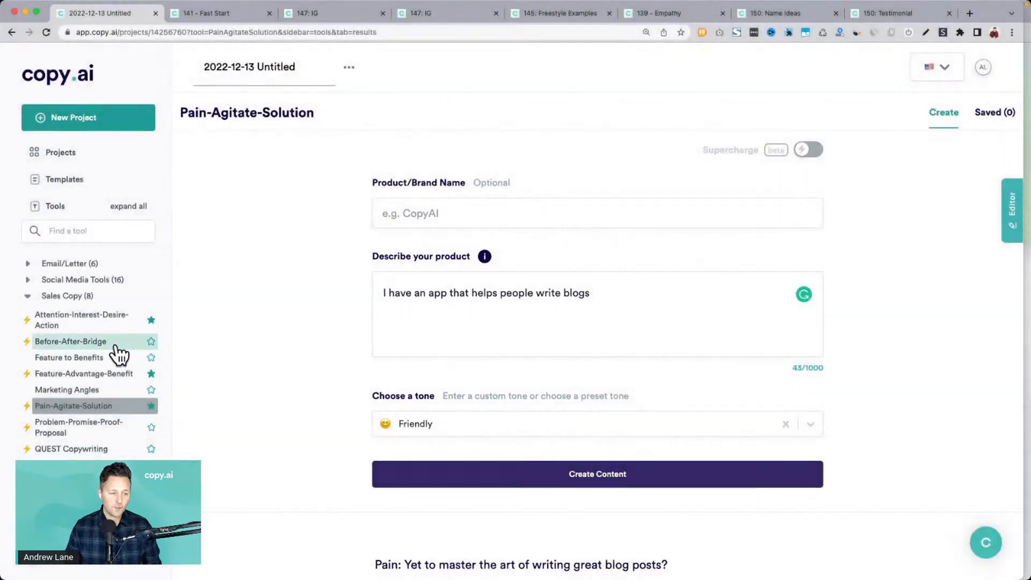
Step: Collapse the Sales Copy group and look through the tools under Product Descriptions and Digital Ad Copy
{"action": "left_click", "coordinate": [118, 235]}
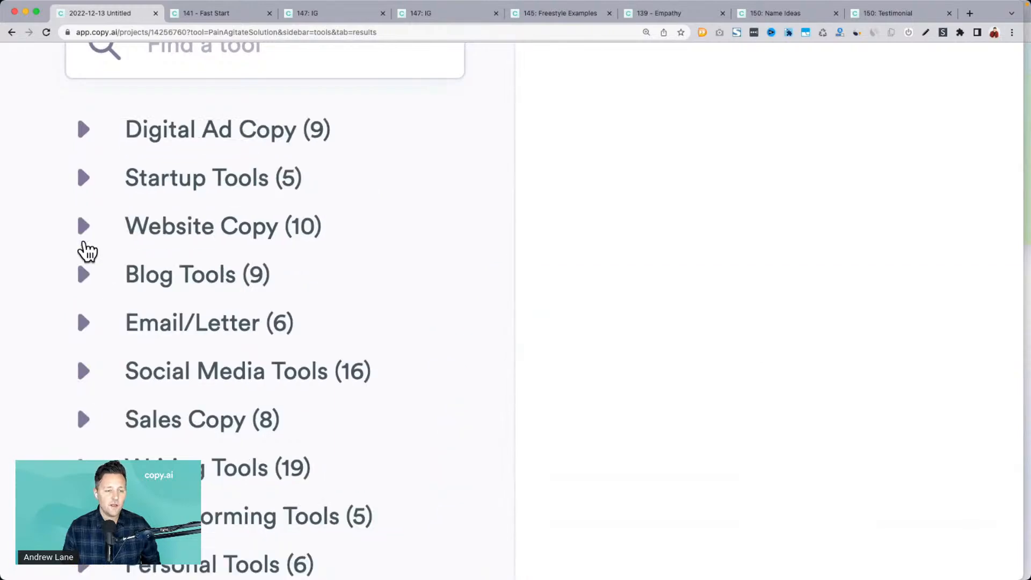
{"action": "scroll", "coordinate": [83, 248], "scroll_direction": "up", "scroll_amount": 3}
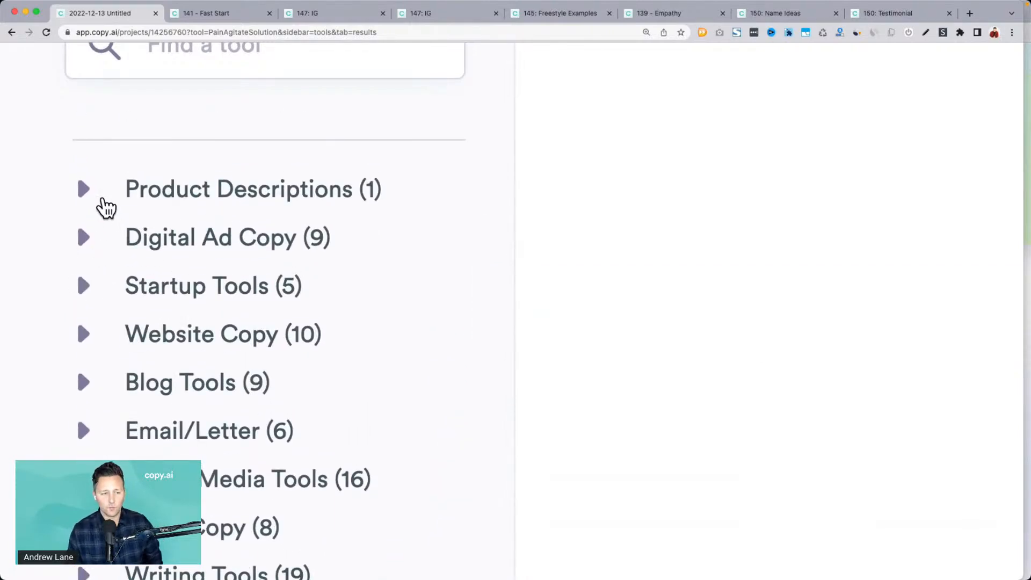
{"action": "left_click", "coordinate": [85, 194]}
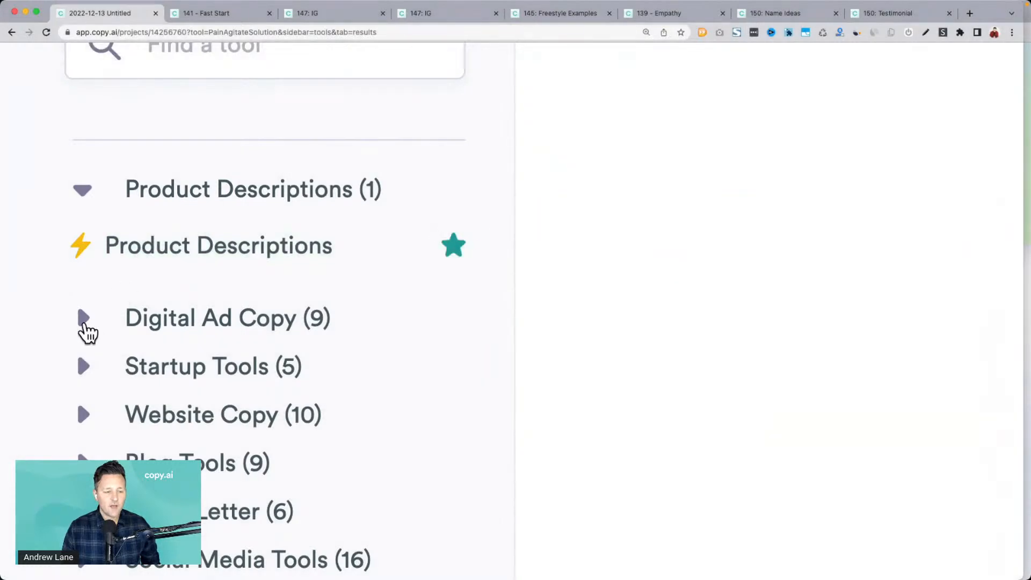
{"action": "left_click", "coordinate": [84, 320]}
{"action": "scroll", "coordinate": [218, 315], "scroll_direction": "down", "scroll_amount": 3}
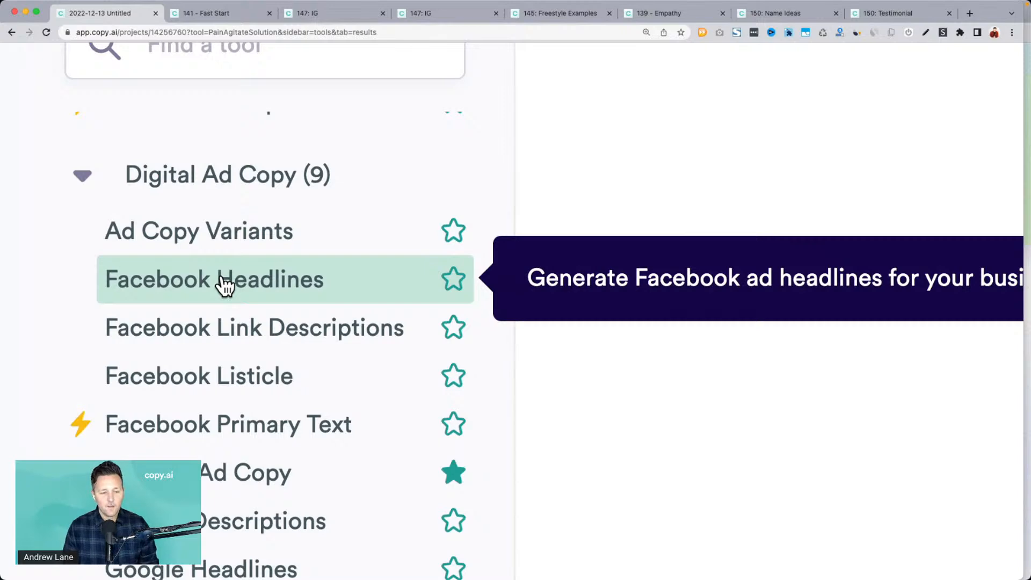
{"action": "left_click", "coordinate": [82, 175]}
{"action": "scroll", "coordinate": [150, 225], "scroll_direction": "down", "scroll_amount": 2}
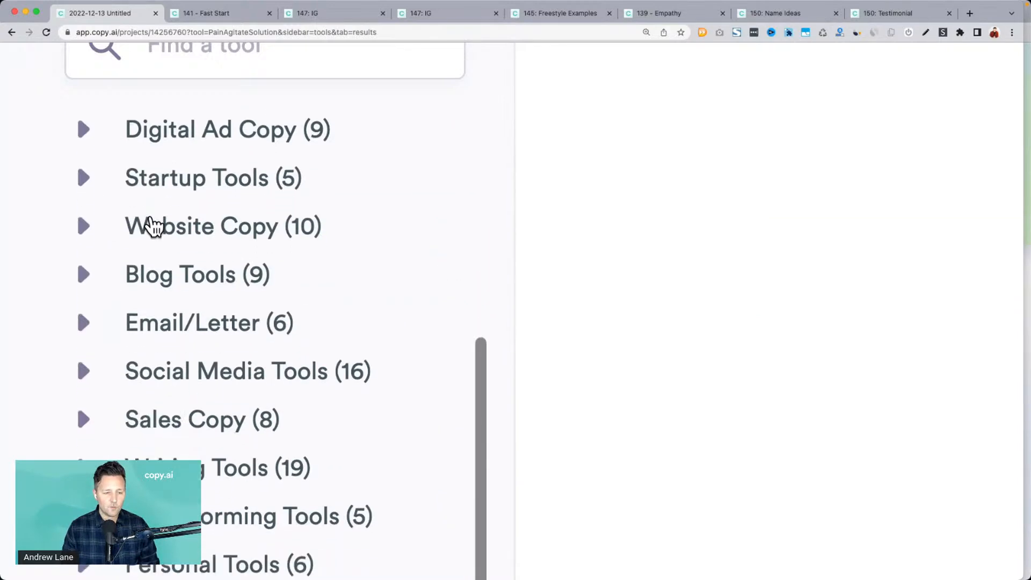
Step: Expand the Social Media Tools group and open its Instagram Captions tool
{"action": "scroll", "coordinate": [152, 225], "scroll_direction": "down", "scroll_amount": 3}
{"action": "left_click", "coordinate": [86, 250]}
{"action": "scroll", "coordinate": [203, 253], "scroll_direction": "down", "scroll_amount": 2}
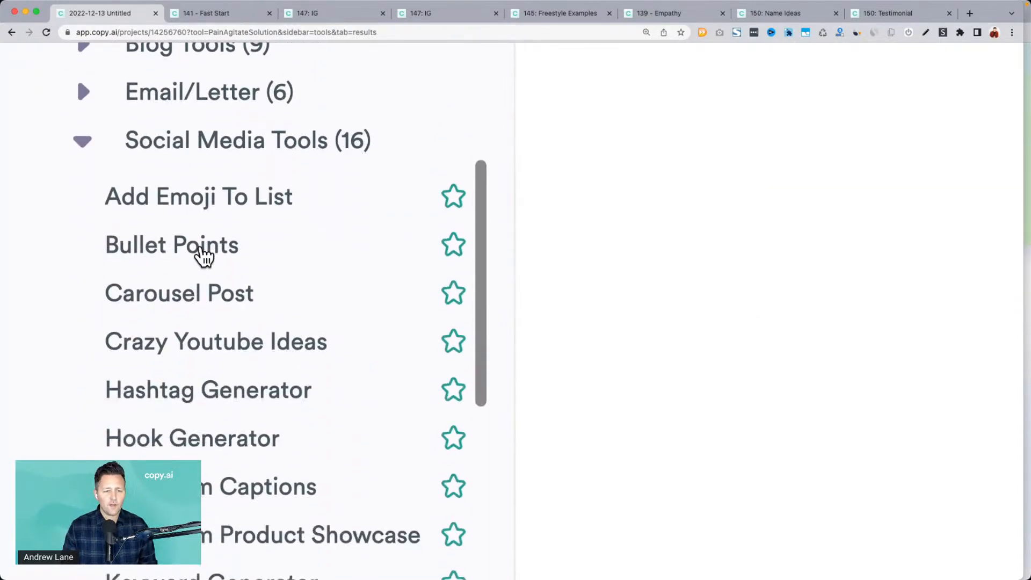
{"action": "scroll", "coordinate": [203, 256], "scroll_direction": "down", "scroll_amount": 2}
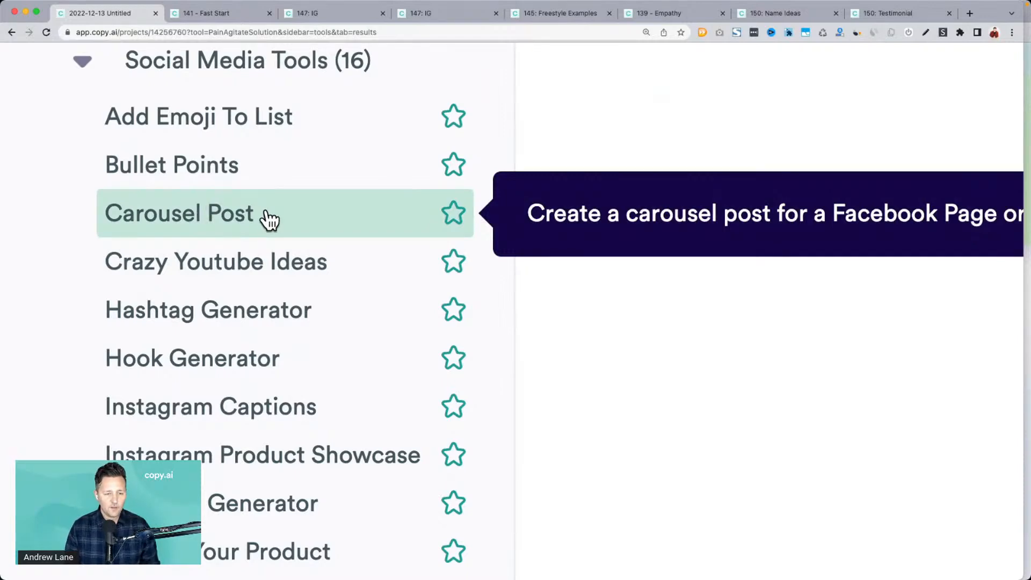
{"action": "scroll", "coordinate": [269, 218], "scroll_direction": "down", "scroll_amount": 4}
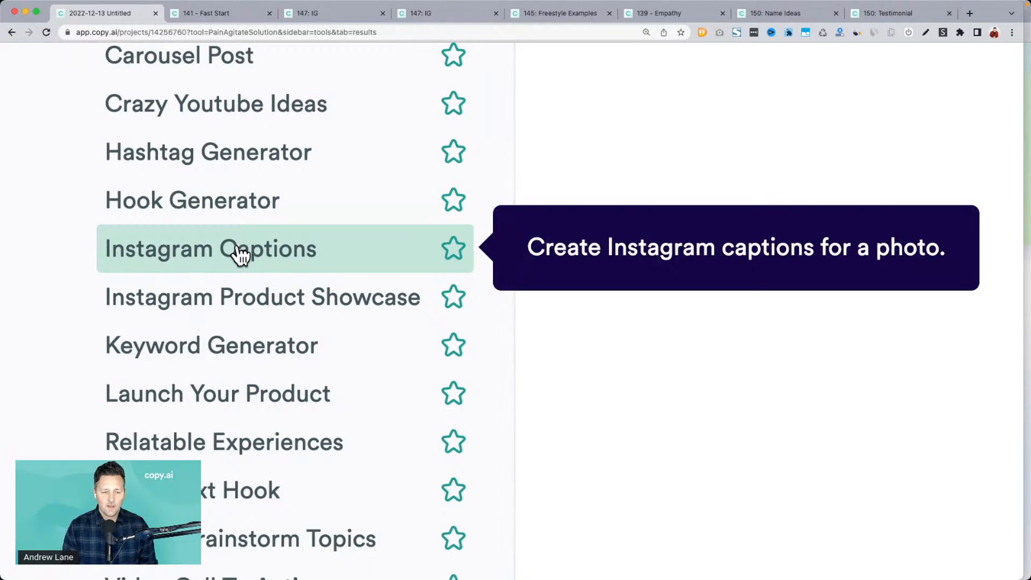
{"action": "scroll", "coordinate": [240, 256], "scroll_direction": "down", "scroll_amount": 5}
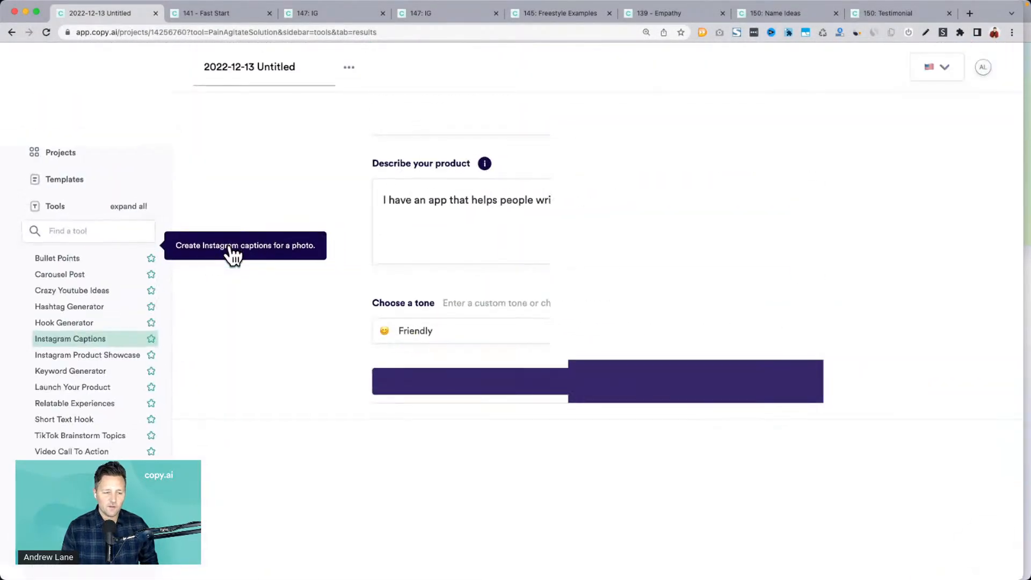
{"action": "left_click", "coordinate": [102, 339]}
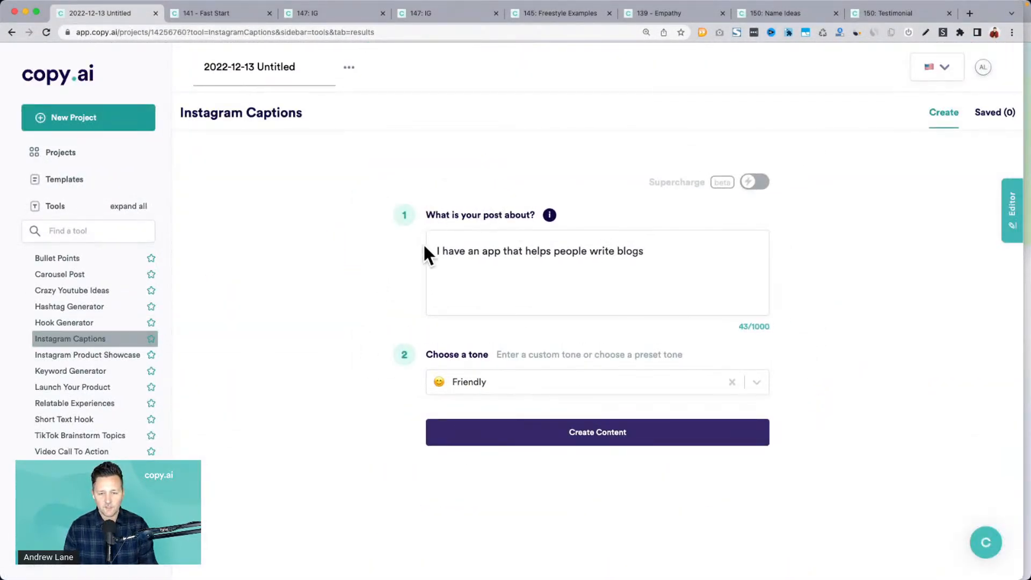
Step: Generate Instagram captions for the blog-writing app with the existing description and Friendly tone
{"action": "left_click", "coordinate": [548, 437]}
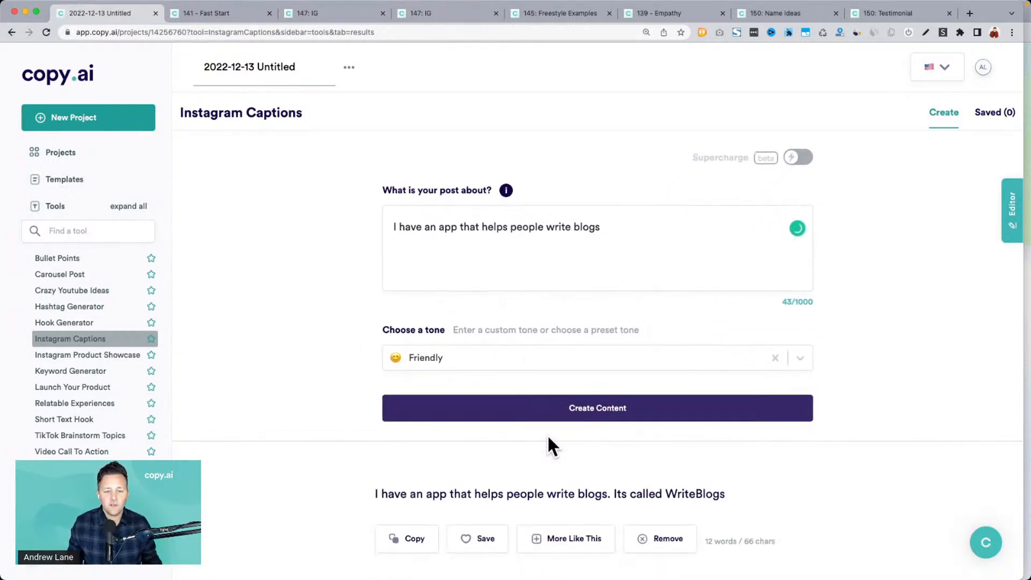
{"action": "scroll", "coordinate": [546, 434], "scroll_direction": "down", "scroll_amount": 10}
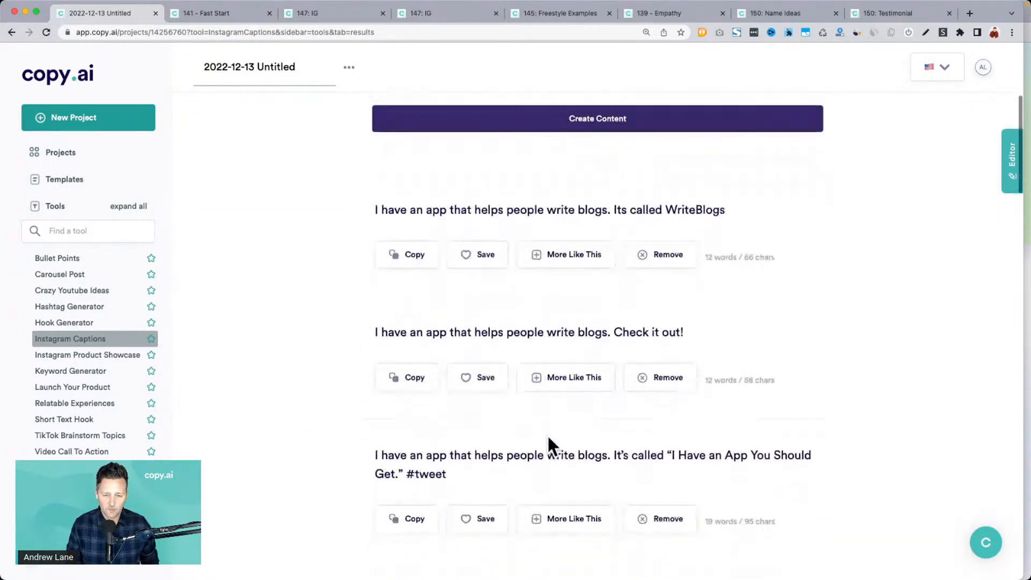
{"action": "scroll", "coordinate": [546, 434], "scroll_direction": "down", "scroll_amount": 6}
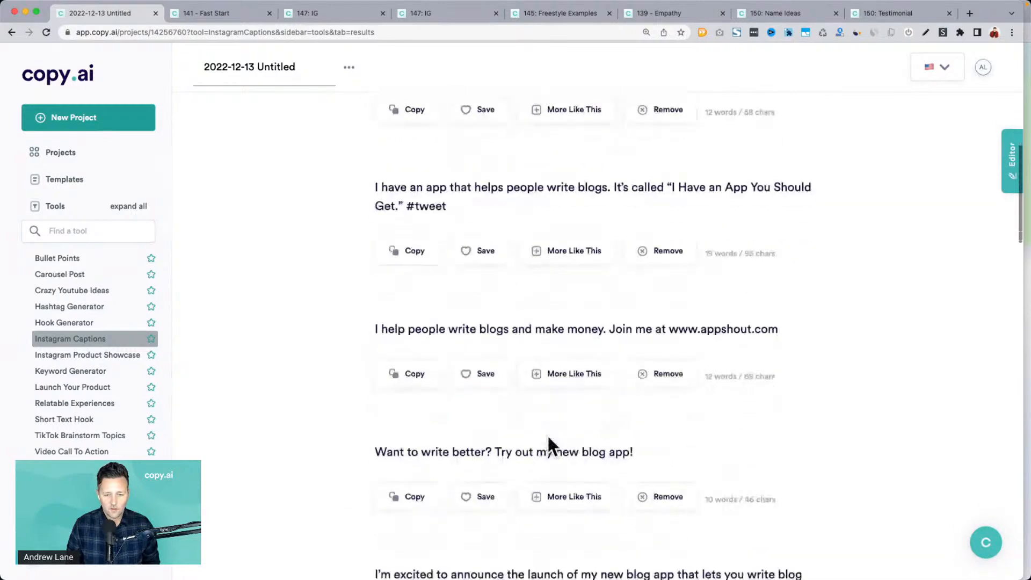
Step: Read through the generated Instagram captions for the blog-writing app and compare their wording
{"action": "left_click_drag", "start_coordinate": [650, 268], "coordinate": [527, 258]}
{"action": "scroll", "coordinate": [404, 247], "scroll_direction": "down", "scroll_amount": 3}
{"action": "scroll", "coordinate": [527, 271], "scroll_direction": "down", "scroll_amount": 2}
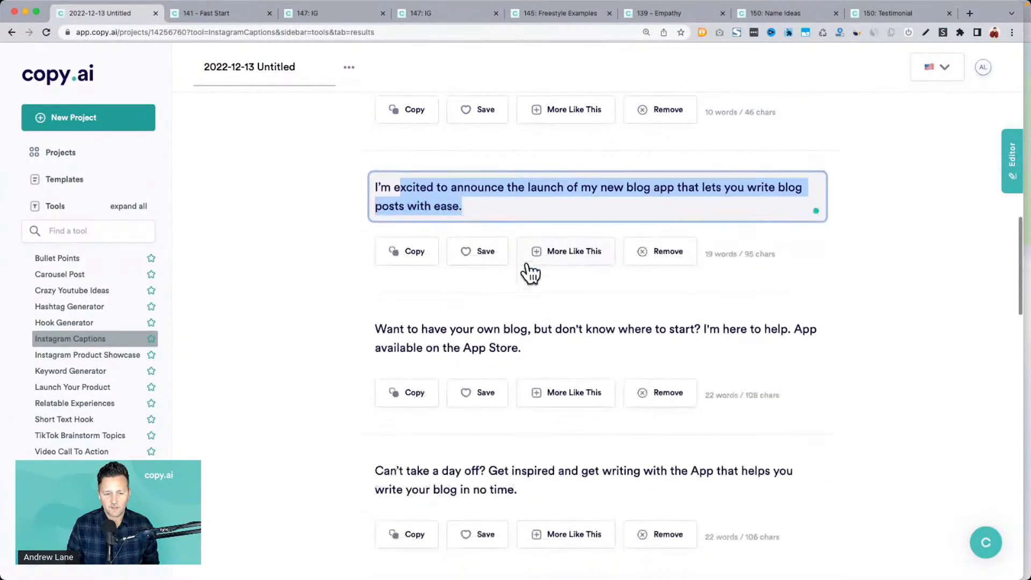
{"action": "left_click", "coordinate": [387, 302]}
{"action": "left_click_drag", "start_coordinate": [387, 302], "coordinate": [694, 336]}
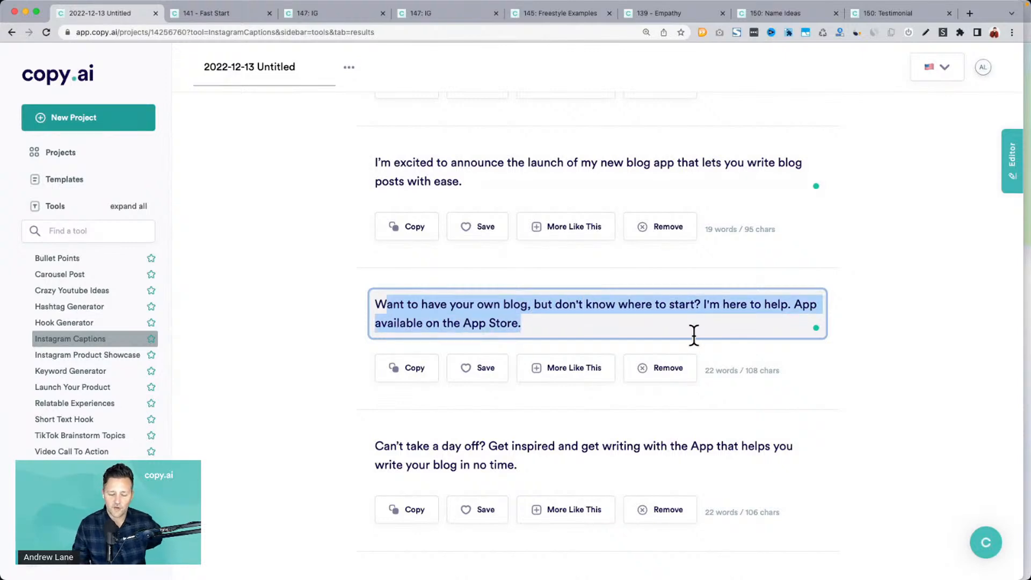
{"action": "scroll", "coordinate": [693, 338], "scroll_direction": "down", "scroll_amount": 2}
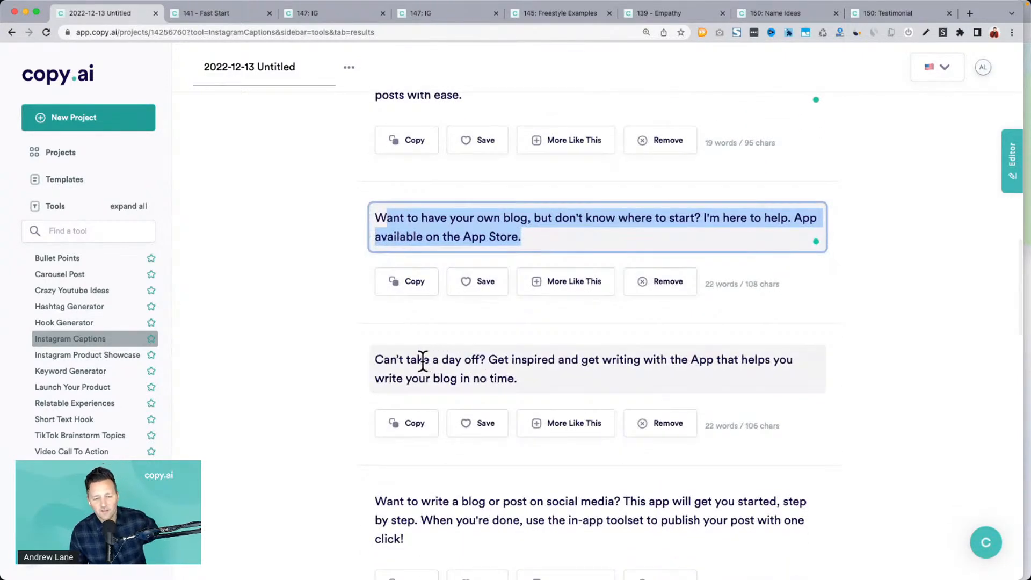
{"action": "scroll", "coordinate": [601, 398], "scroll_direction": "down", "scroll_amount": 3}
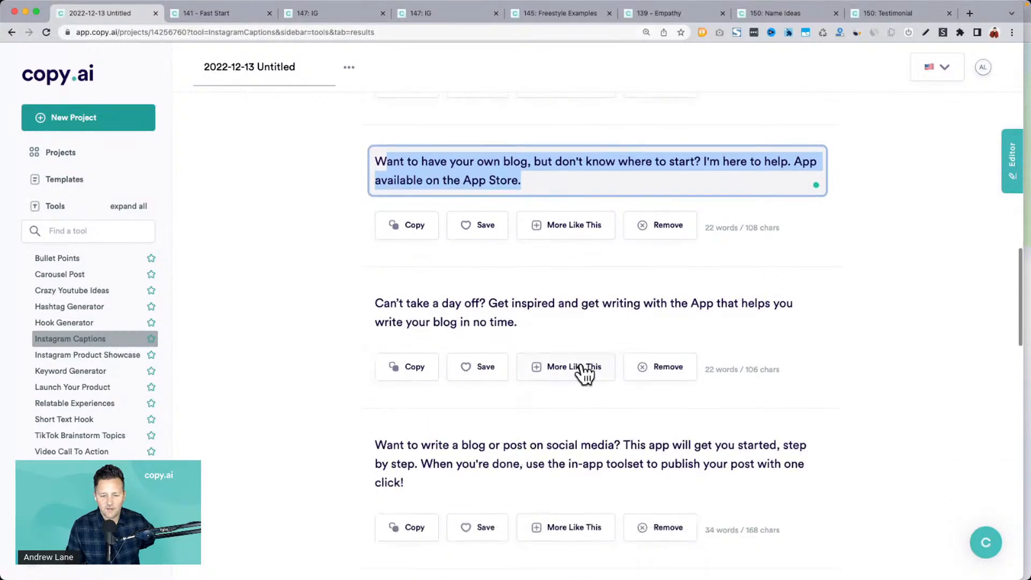
{"action": "scroll", "coordinate": [583, 370], "scroll_direction": "down", "scroll_amount": 5}
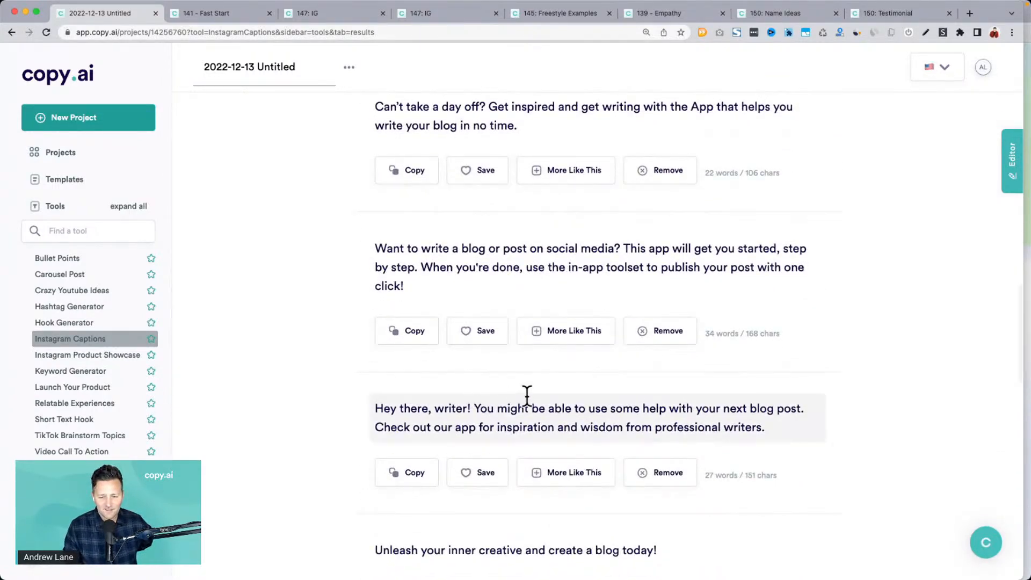
{"action": "scroll", "coordinate": [537, 371], "scroll_direction": "down", "scroll_amount": 3}
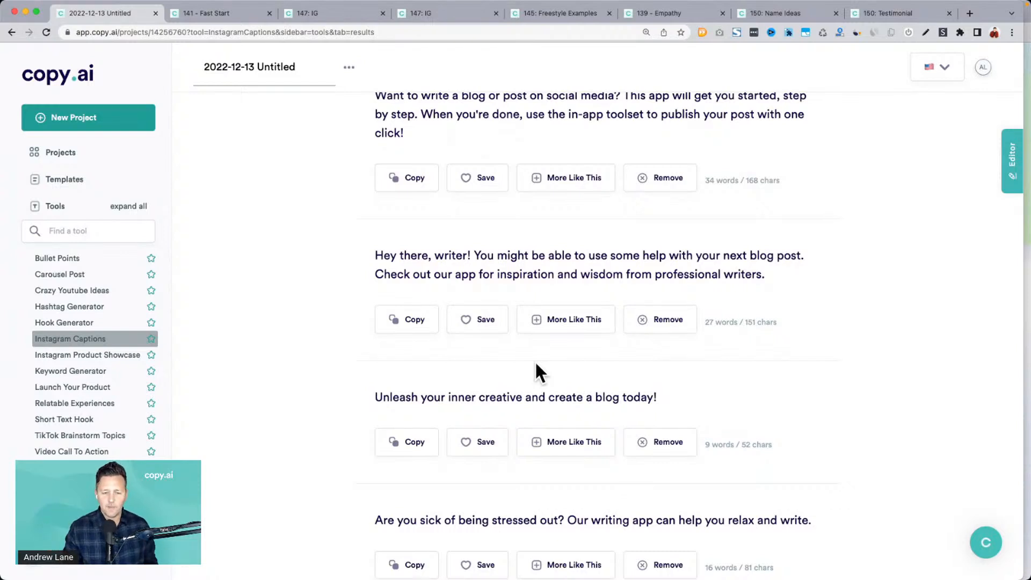
{"action": "scroll", "coordinate": [535, 368], "scroll_direction": "down", "scroll_amount": 3}
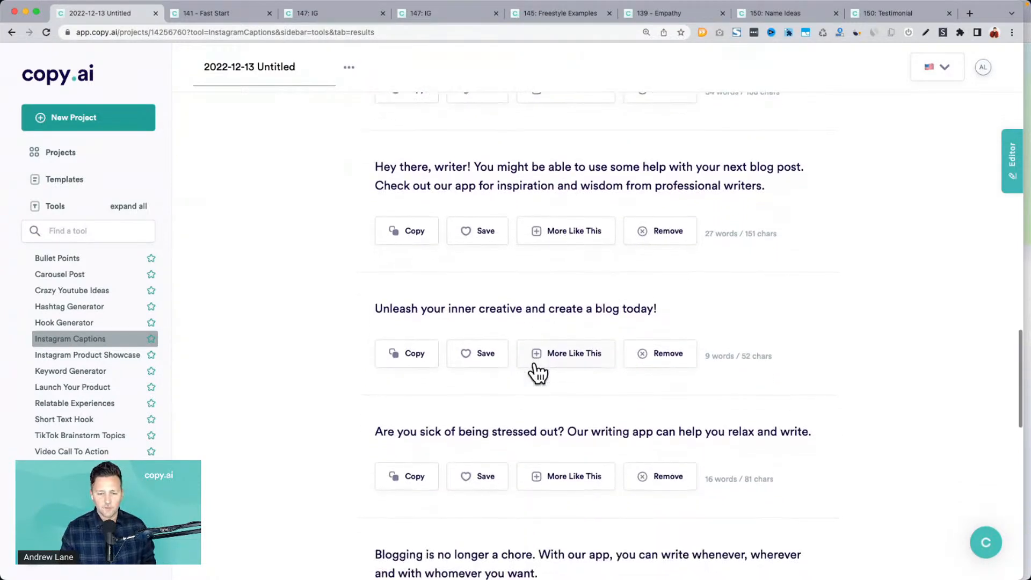
{"action": "left_click_drag", "start_coordinate": [427, 311], "coordinate": [676, 308]}
{"action": "left_click_drag", "start_coordinate": [396, 431], "coordinate": [623, 431]}
Step: Replace the post topic with "Renting a car" and generate Instagram captions for it
{"action": "scroll", "coordinate": [629, 444], "scroll_direction": "up", "scroll_amount": 3}
{"action": "scroll", "coordinate": [626, 443], "scroll_direction": "up", "scroll_amount": 10}
{"action": "triple_click", "coordinate": [538, 266]}
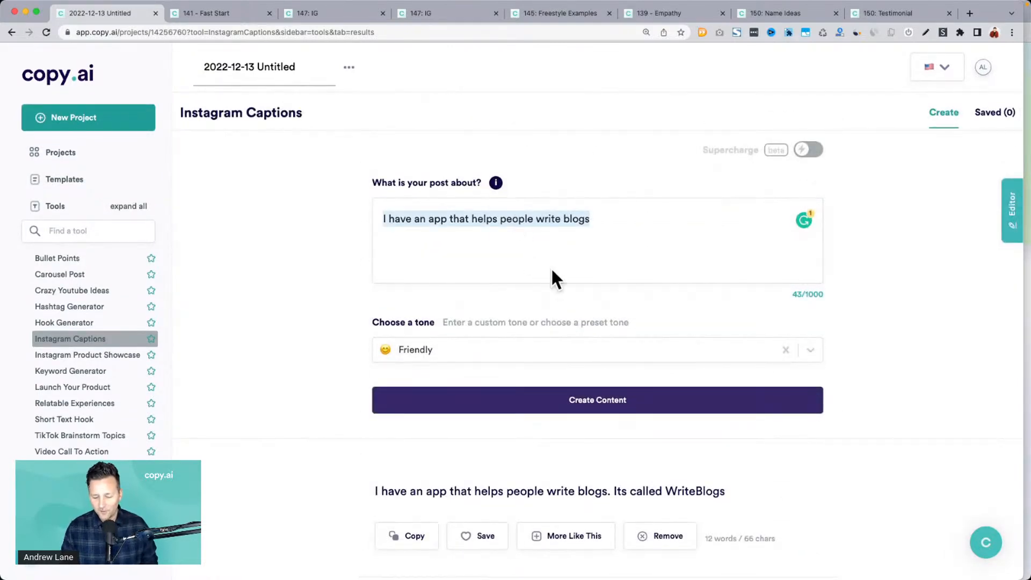
{"action": "key", "text": "super+Tab"}
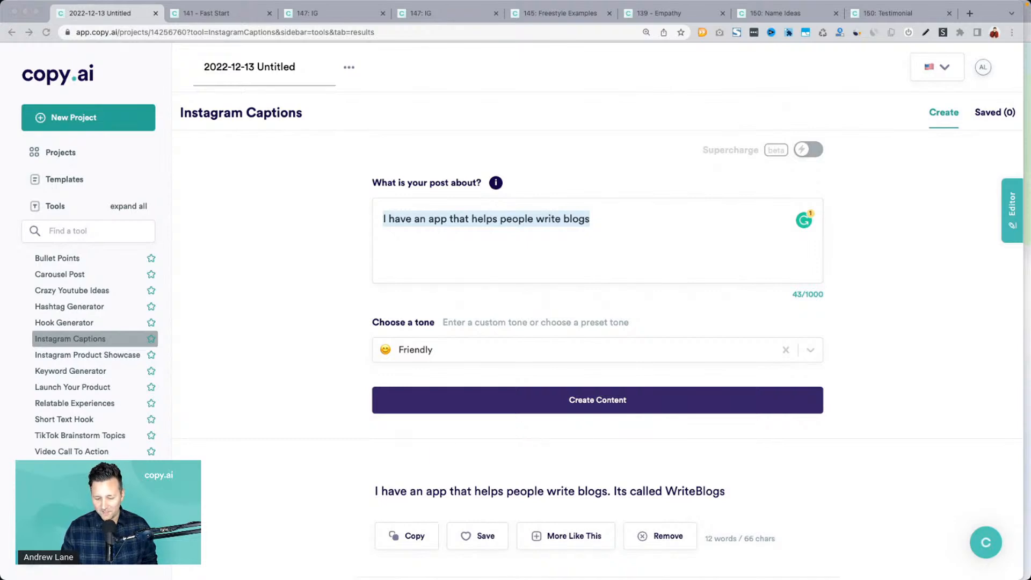
{"action": "key", "text": "super+Tab"}
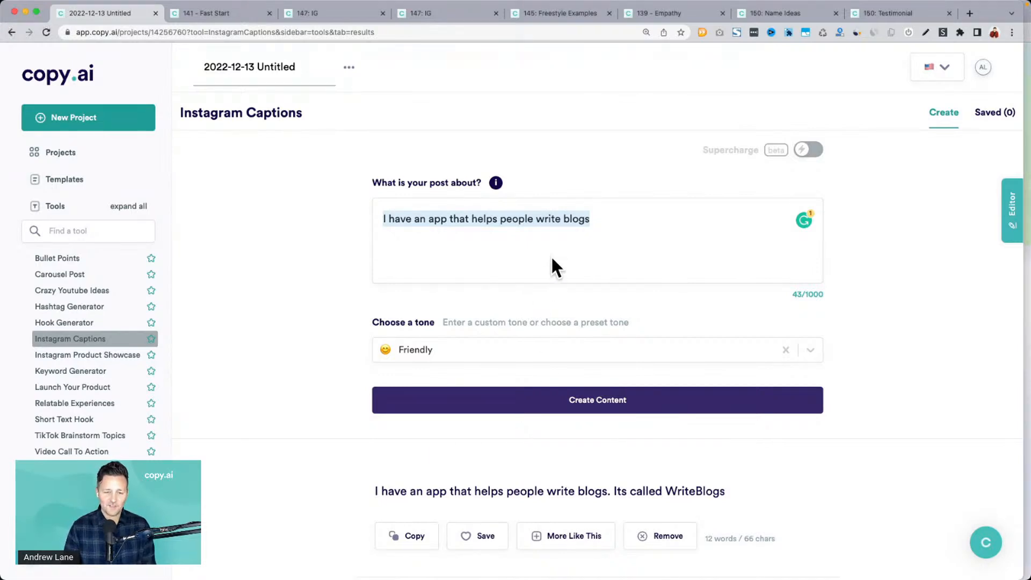
{"action": "type", "text": "Rendint"}
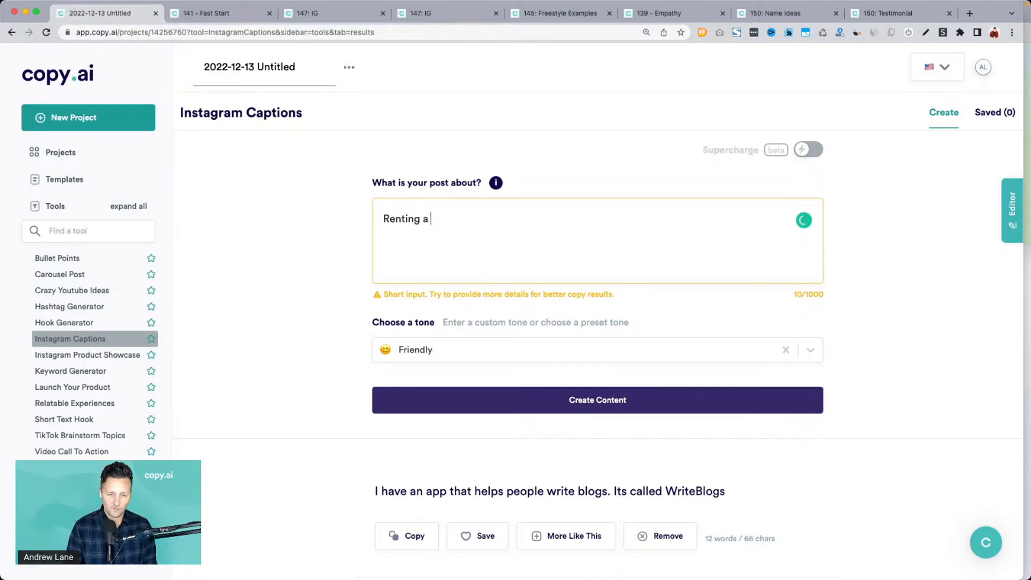
{"action": "left_click", "coordinate": [613, 409]}
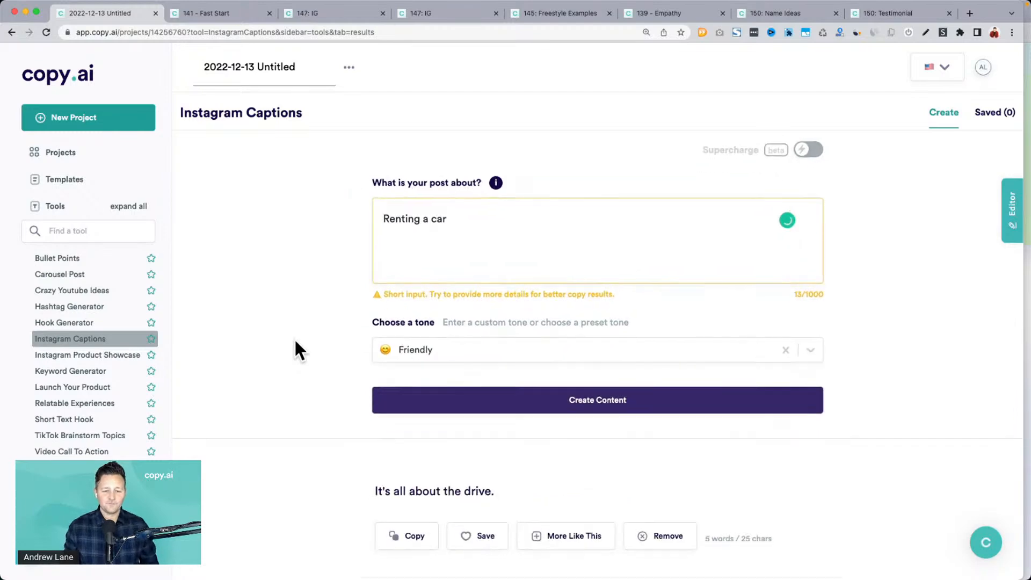
{"action": "scroll", "coordinate": [462, 219], "scroll_direction": "down", "scroll_amount": 4}
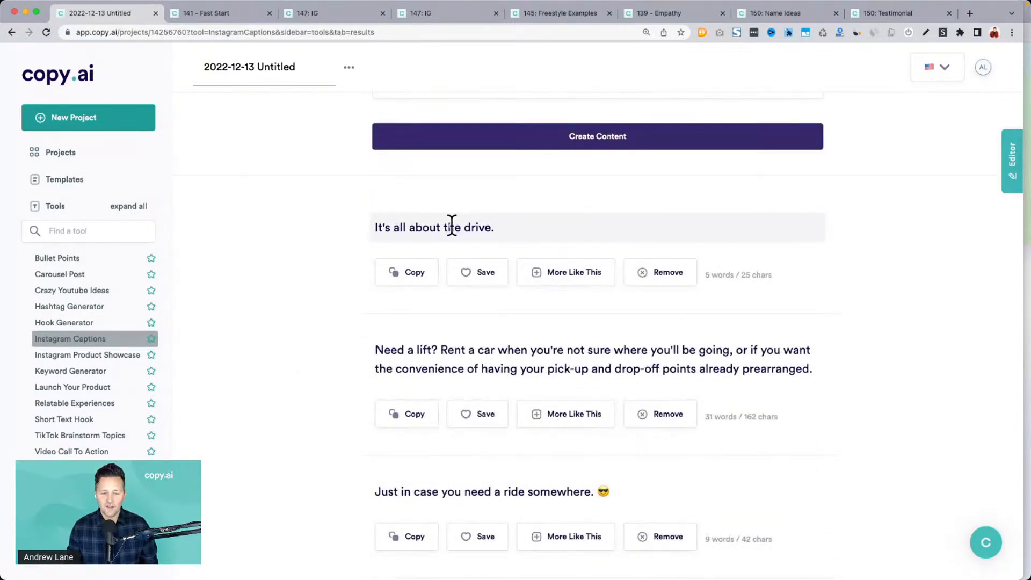
Step: Read through the generated car rental Instagram captions and compare them with the entered topic
{"action": "scroll", "coordinate": [456, 223], "scroll_direction": "down", "scroll_amount": 2}
{"action": "scroll", "coordinate": [444, 380], "scroll_direction": "down", "scroll_amount": 3}
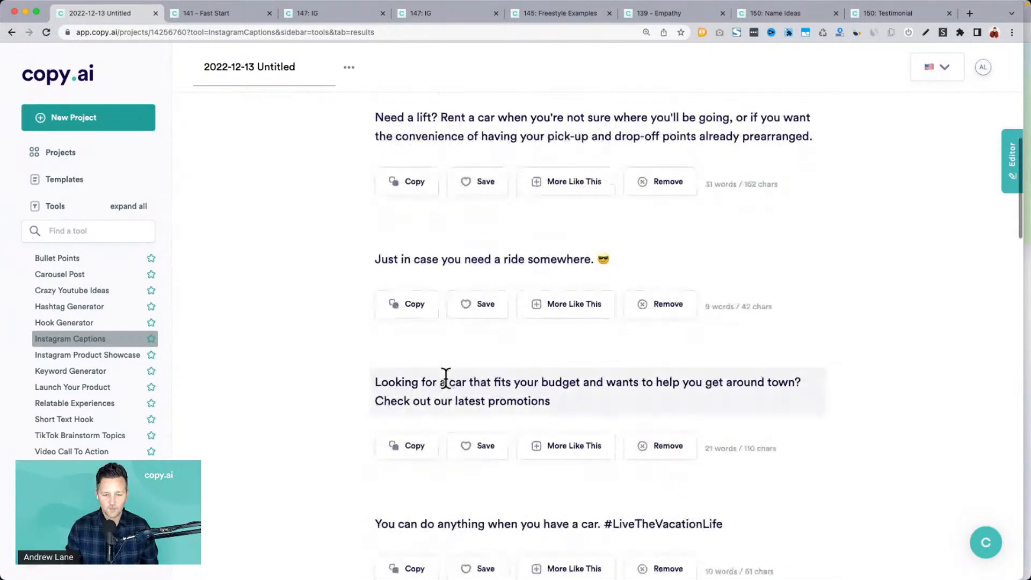
{"action": "triple_click", "coordinate": [512, 237]}
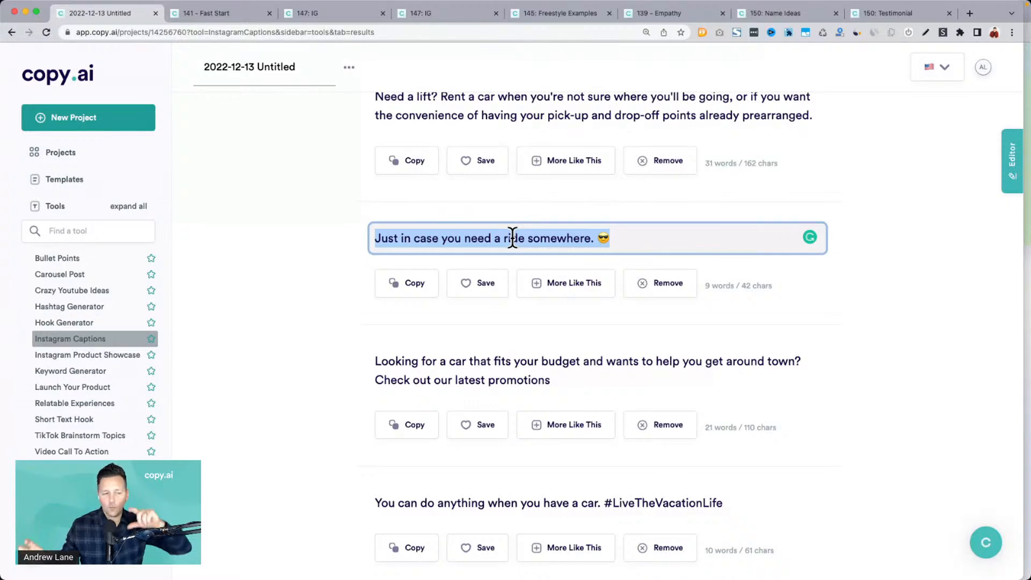
{"action": "scroll", "coordinate": [513, 237], "scroll_direction": "up", "scroll_amount": 10}
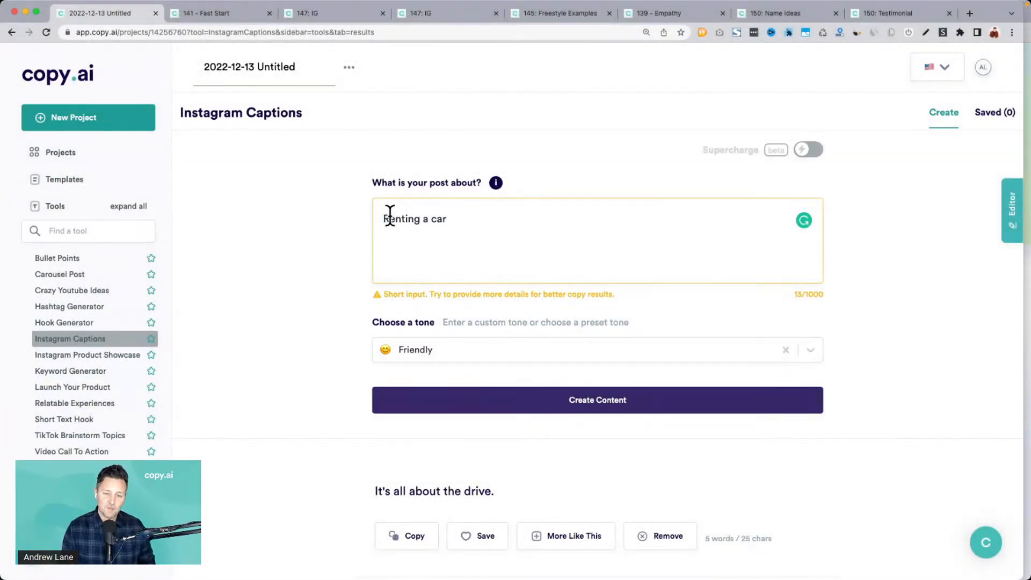
{"action": "left_click_drag", "start_coordinate": [388, 217], "coordinate": [447, 219]}
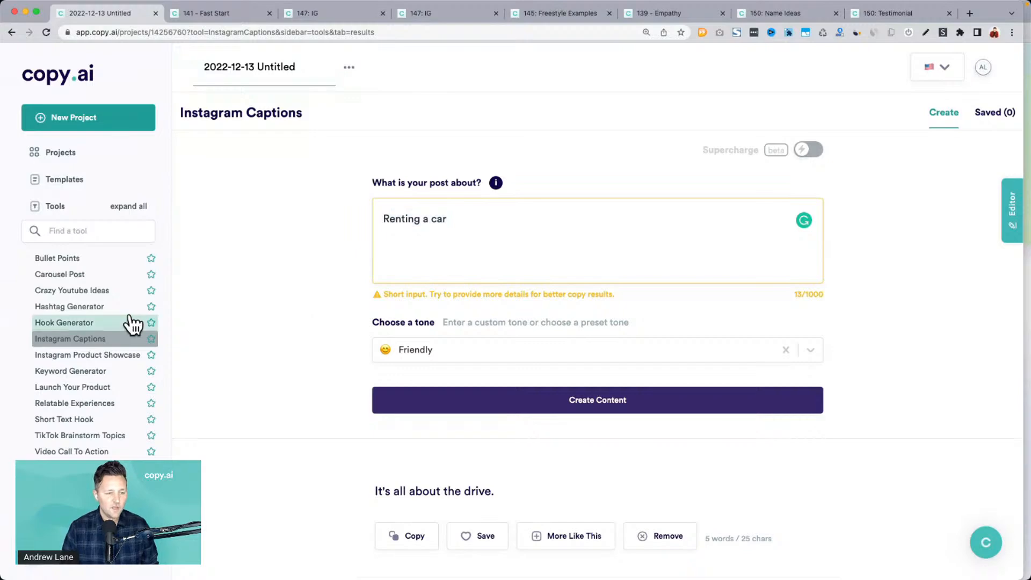
Step: Collapse the Social Media Tools group, search the tools for "fre" and open the Freestyle tool
{"action": "mouse_move", "coordinate": [131, 322]}
{"action": "scroll", "coordinate": [131, 323], "scroll_direction": "up", "scroll_amount": 5}
{"action": "scroll", "coordinate": [131, 323], "scroll_direction": "up", "scroll_amount": 5}
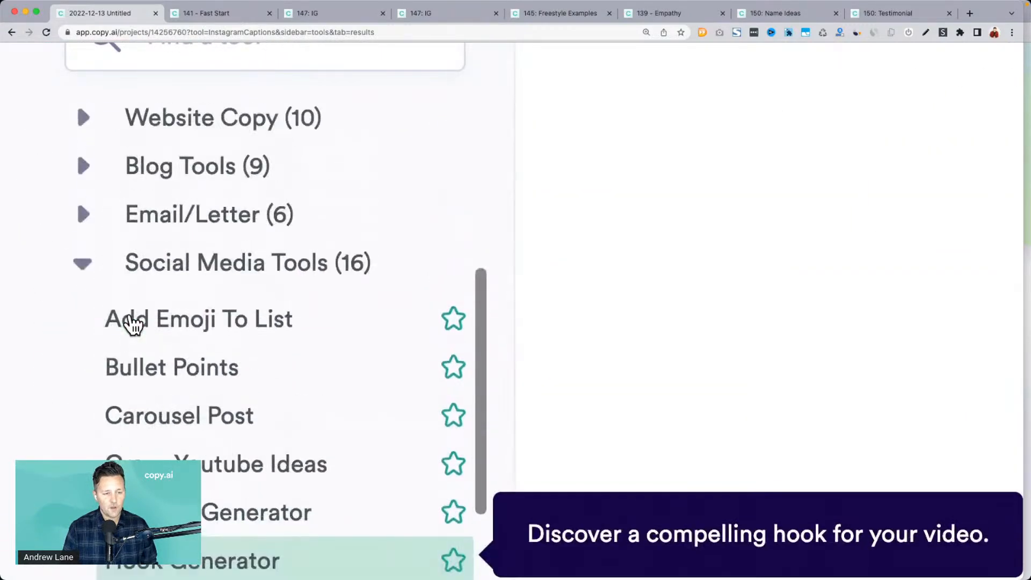
{"action": "left_click", "coordinate": [248, 263]}
{"action": "scroll", "coordinate": [248, 263], "scroll_direction": "down", "scroll_amount": 5}
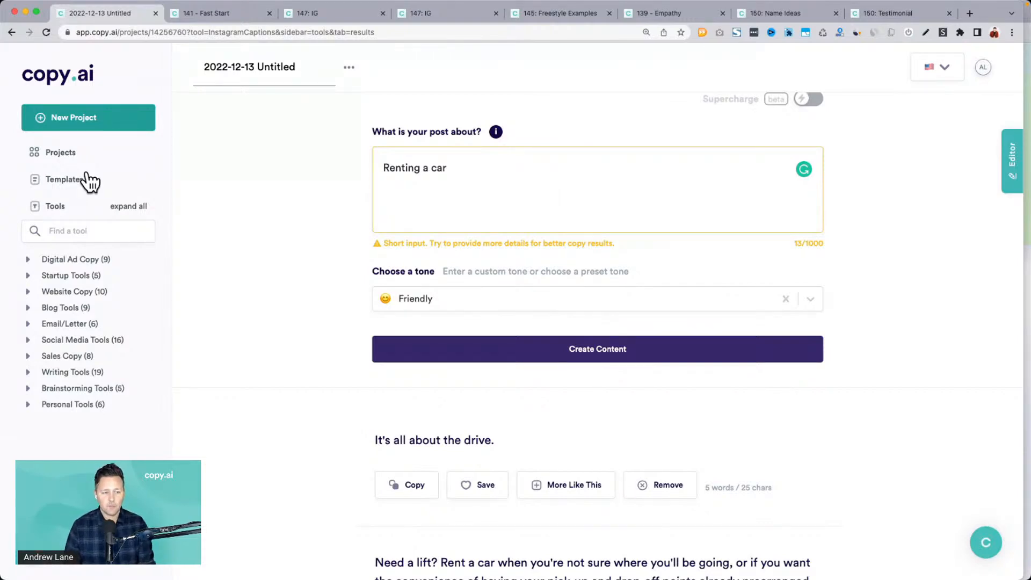
{"action": "left_click", "coordinate": [76, 230]}
{"action": "type", "text": "fre"}
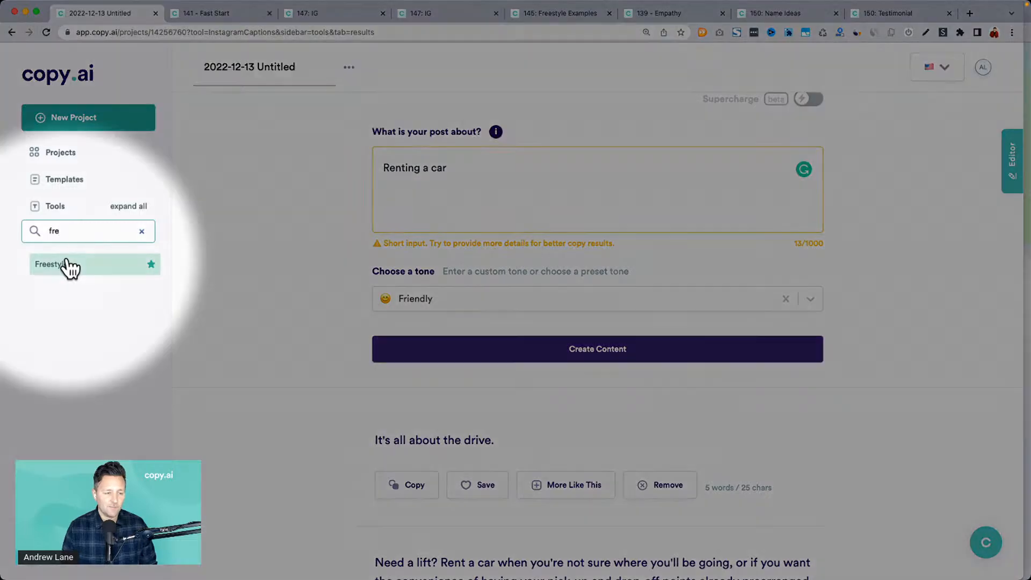
{"action": "left_click", "coordinate": [68, 265]}
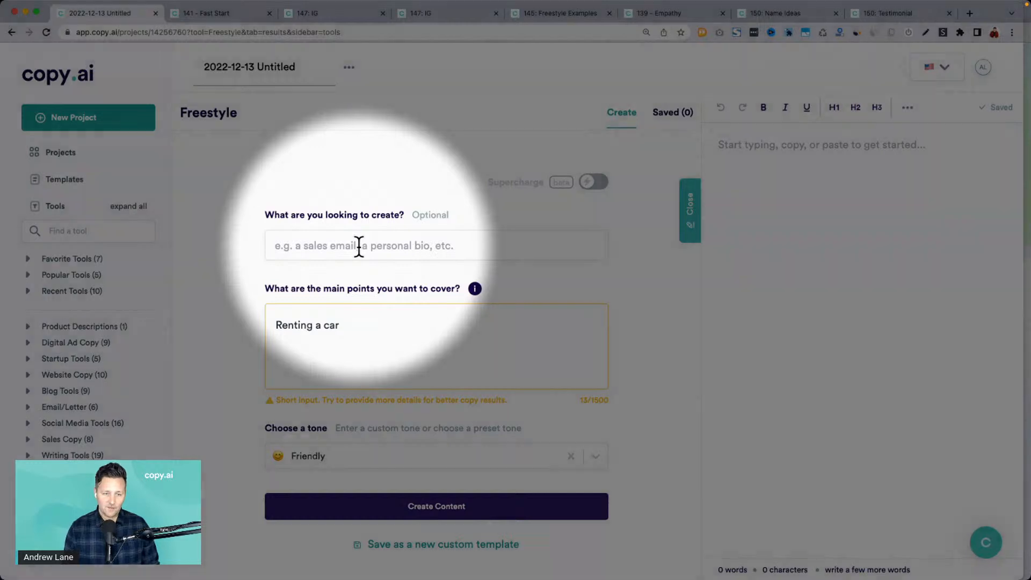
Step: Describe the content to create as "A list of catchy headlines that will make my audience want to take action"
{"action": "left_click", "coordinate": [359, 247]}
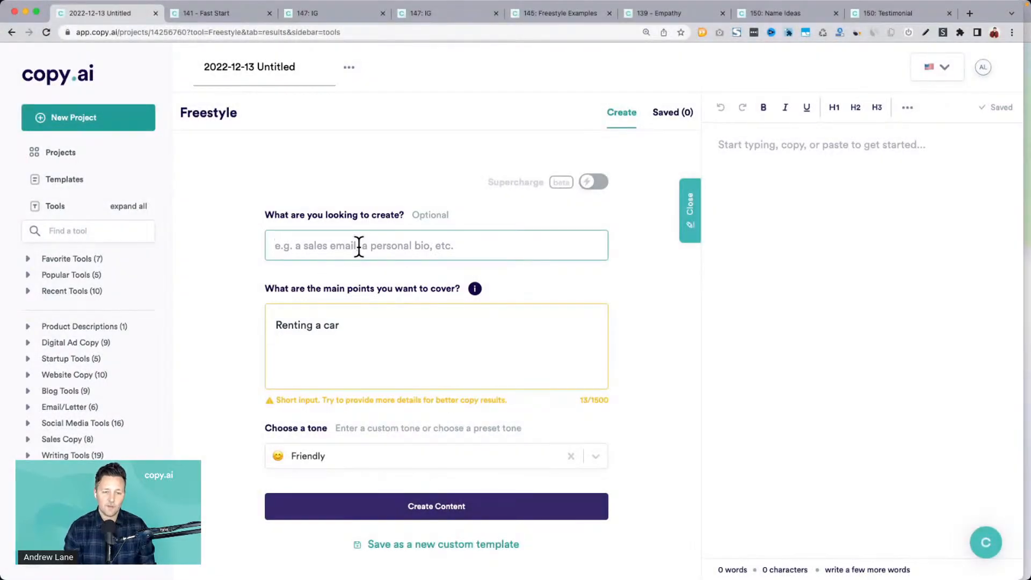
{"action": "type", "text": "A list of cat"}
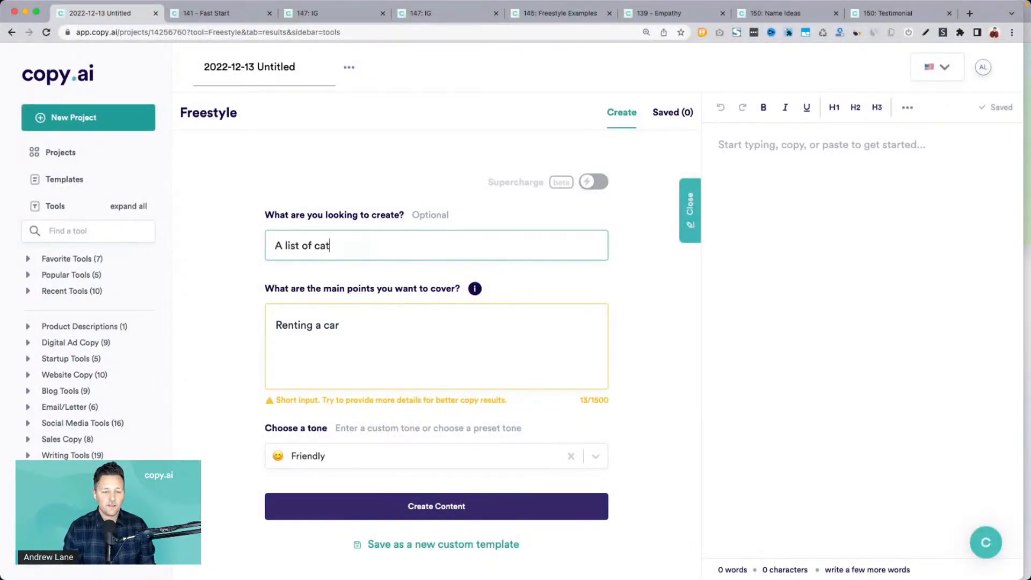
{"action": "type", "text": "chy headlines that"}
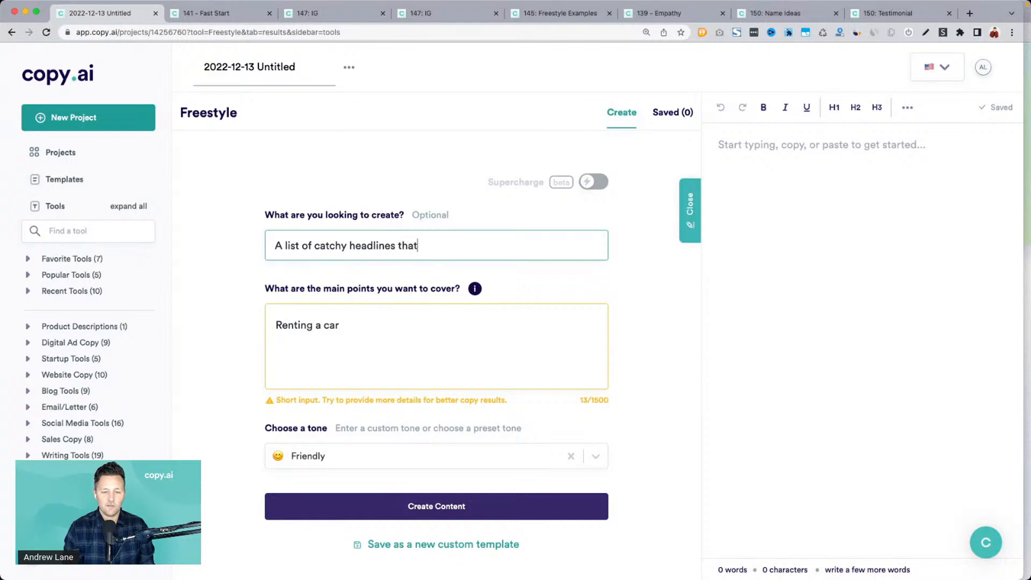
{"action": "type", "text": " will make my "}
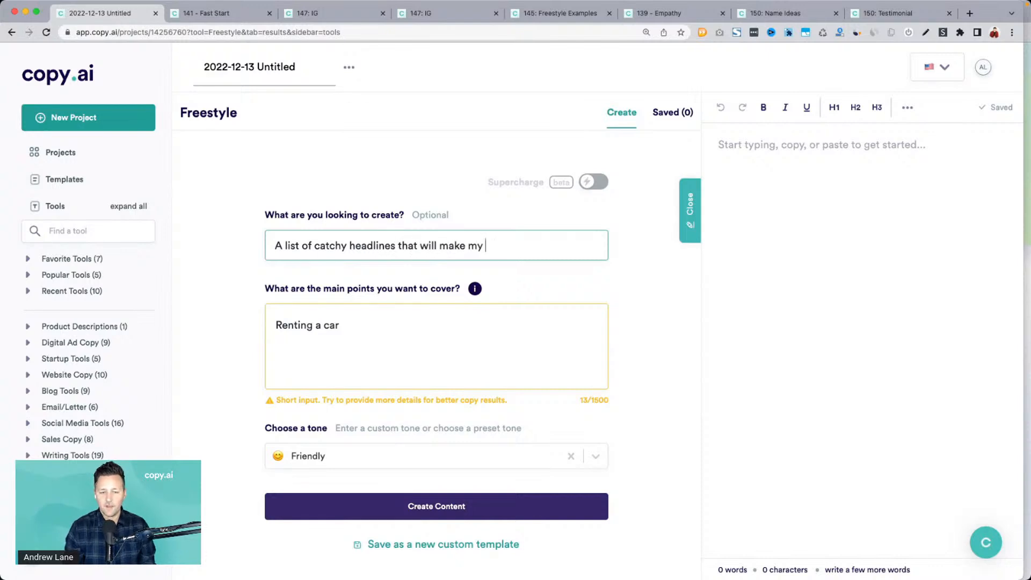
{"action": "type", "text": "audience want to"}
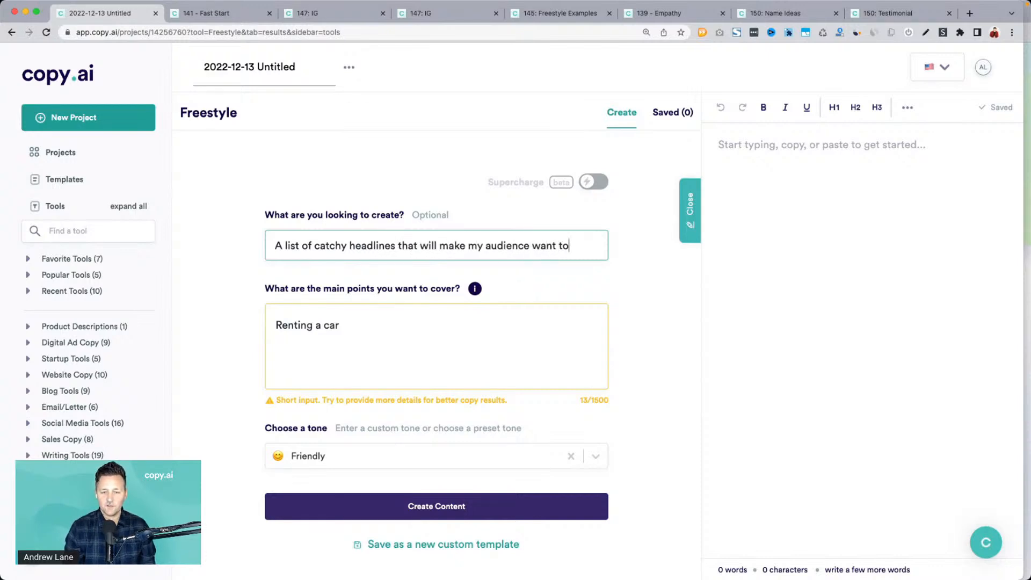
{"action": "type", "text": " take action"}
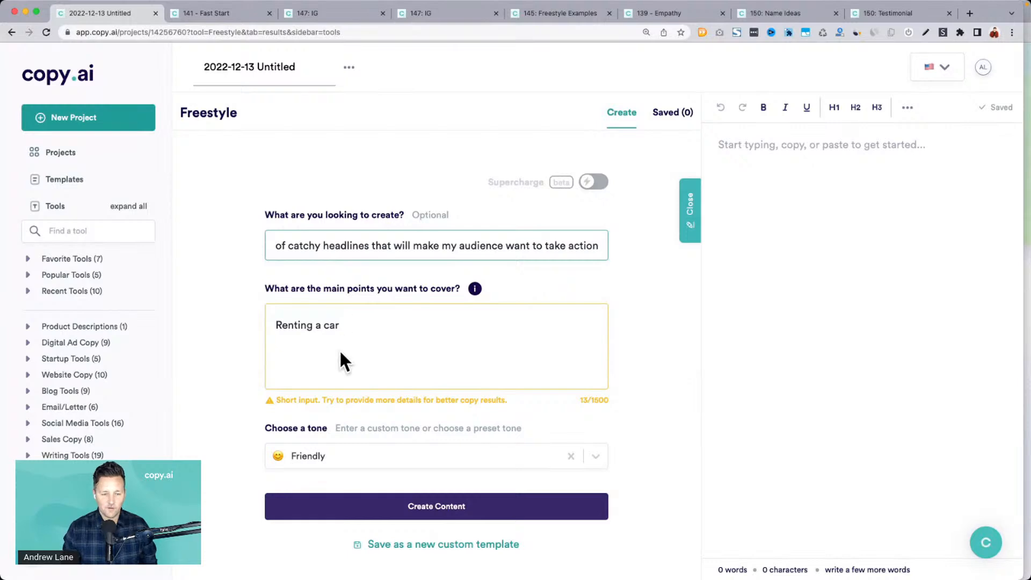
Step: Label the existing main point so that it reads "Topic: Renting a car"
{"action": "left_click", "coordinate": [292, 324]}
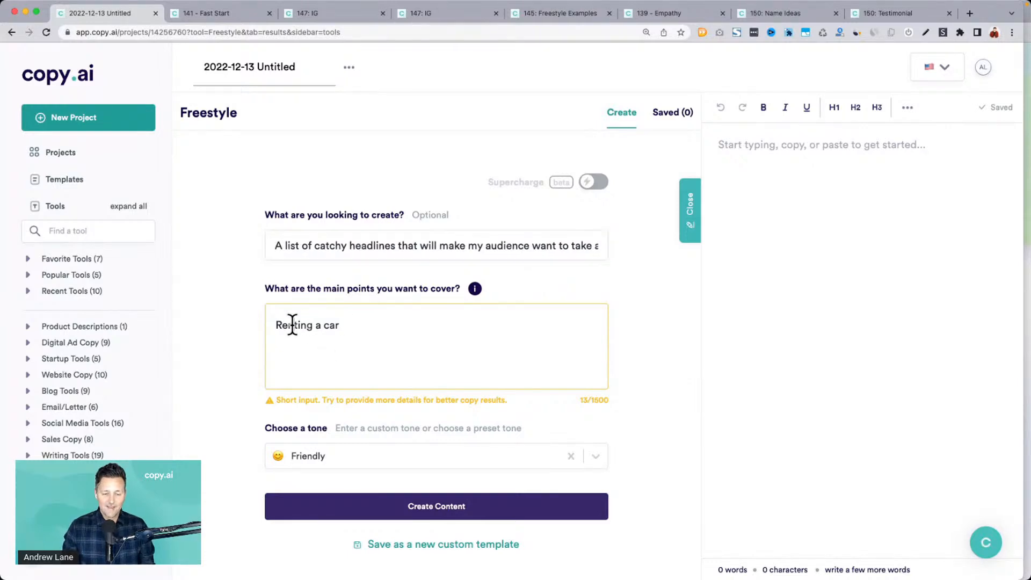
{"action": "key", "text": "super+Left"}
{"action": "type", "text": "Topic"}
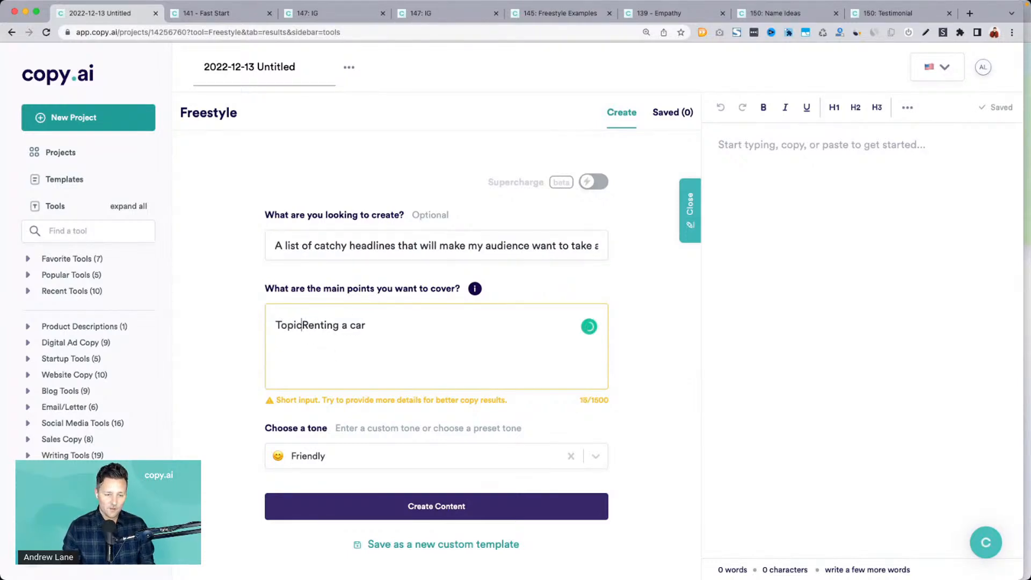
{"action": "type", "text": ":"}
{"action": "key", "text": "super+Right"}
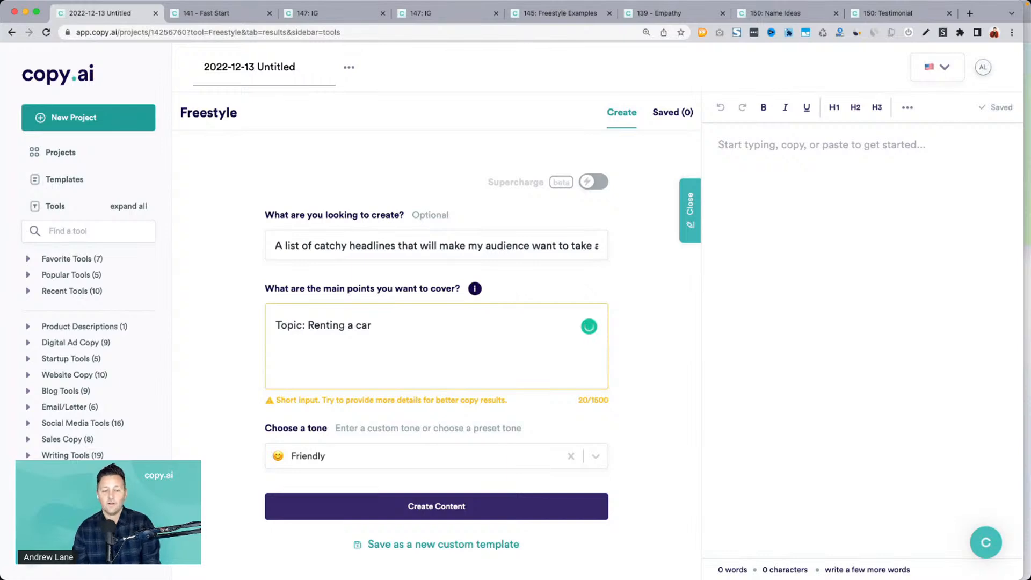
Step: Generate the Freestyle headlines with the Friendly tone and hide the document editor
{"action": "scroll", "coordinate": [292, 334], "scroll_direction": "down", "scroll_amount": 3}
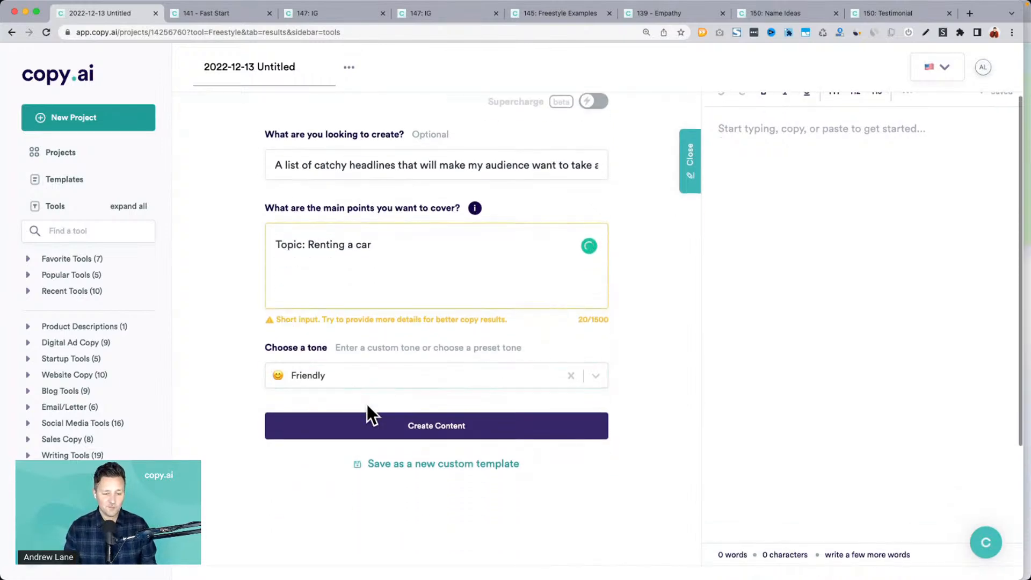
{"action": "left_click", "coordinate": [372, 422]}
{"action": "left_click", "coordinate": [691, 158]}
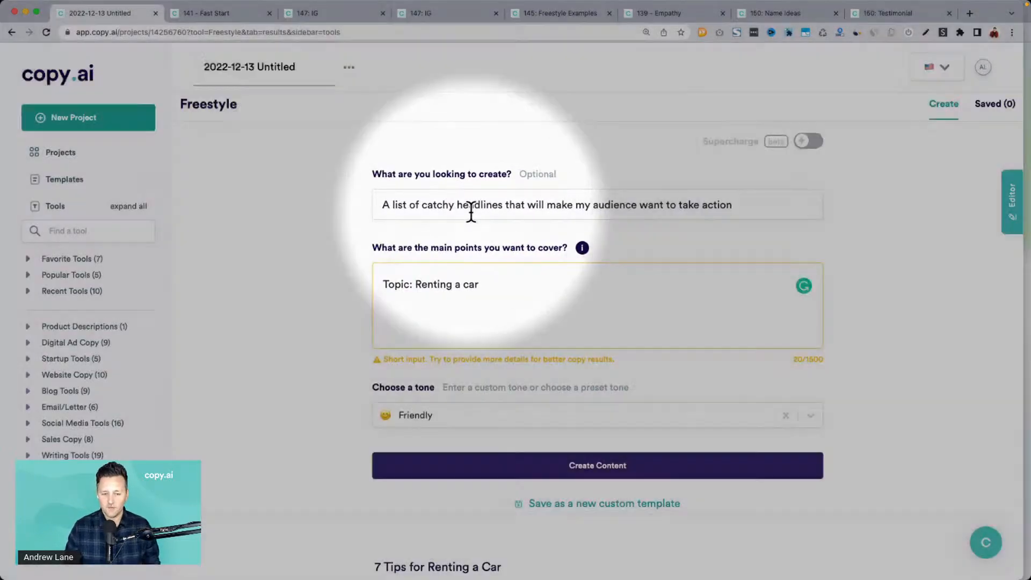
Step: Read through the generated car rental headlines and copy "7 Tips for Renting a Car When You're on a Budget"
{"action": "scroll", "coordinate": [471, 211], "scroll_direction": "down", "scroll_amount": 5}
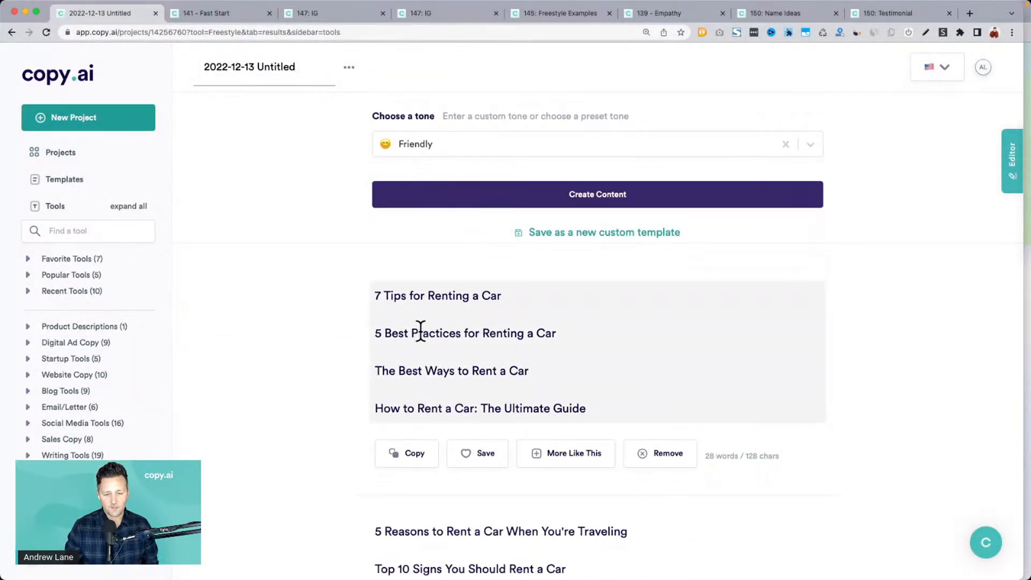
{"action": "scroll", "coordinate": [456, 334], "scroll_direction": "down", "scroll_amount": 4}
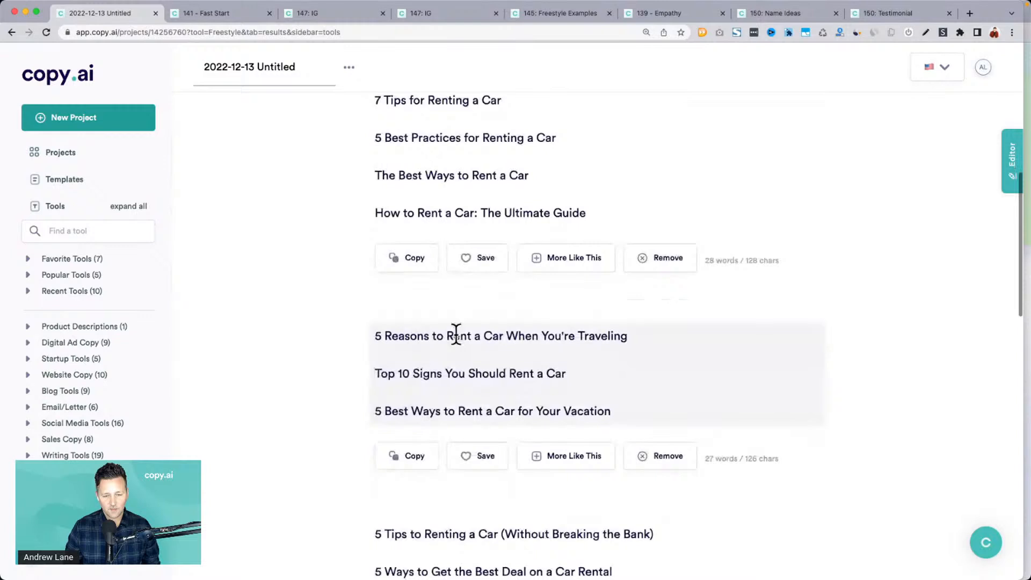
{"action": "triple_click", "coordinate": [419, 333]}
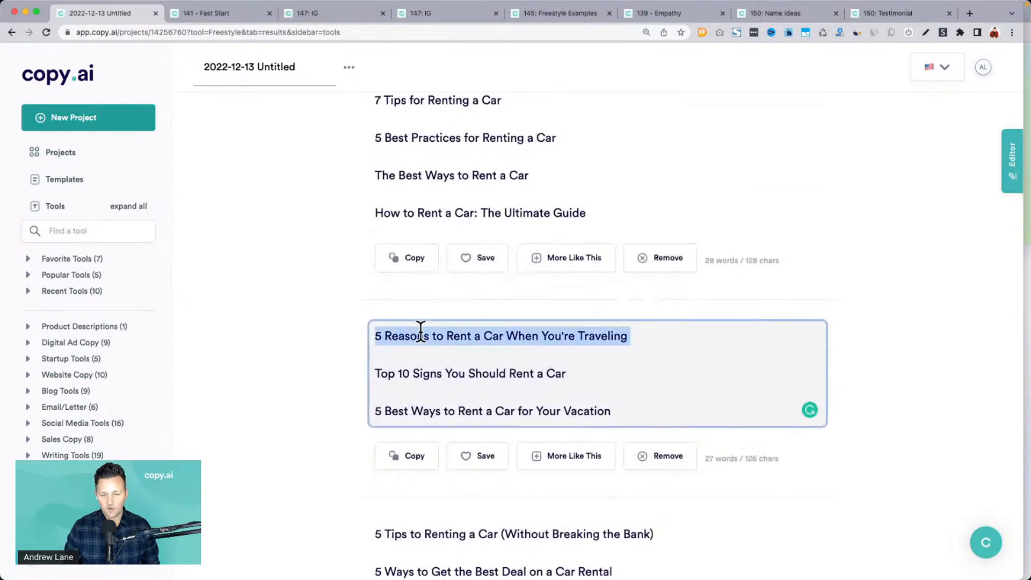
{"action": "triple_click", "coordinate": [419, 373]}
{"action": "scroll", "coordinate": [413, 374], "scroll_direction": "down", "scroll_amount": 4}
{"action": "scroll", "coordinate": [412, 374], "scroll_direction": "down", "scroll_amount": 2}
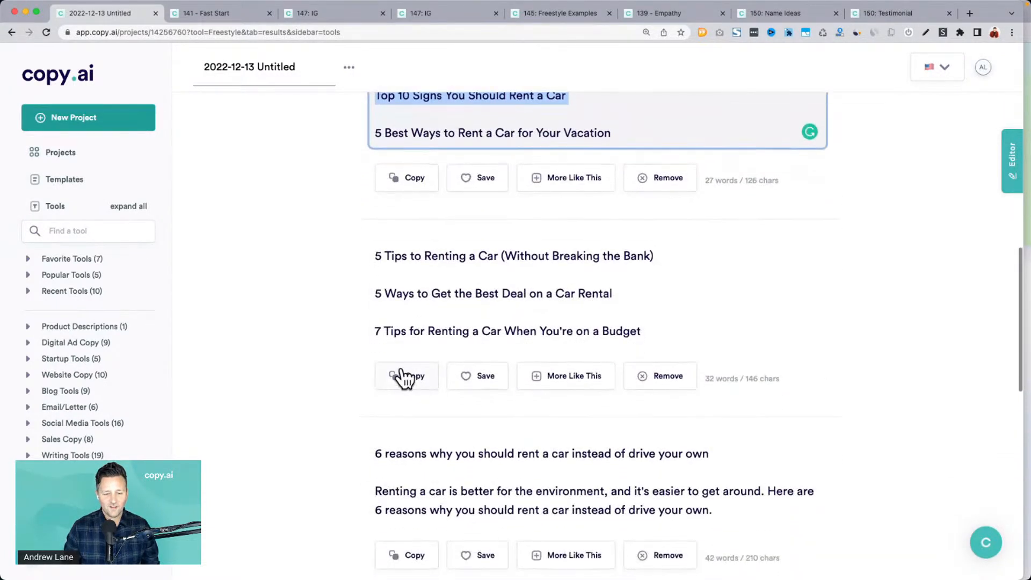
{"action": "triple_click", "coordinate": [410, 333]}
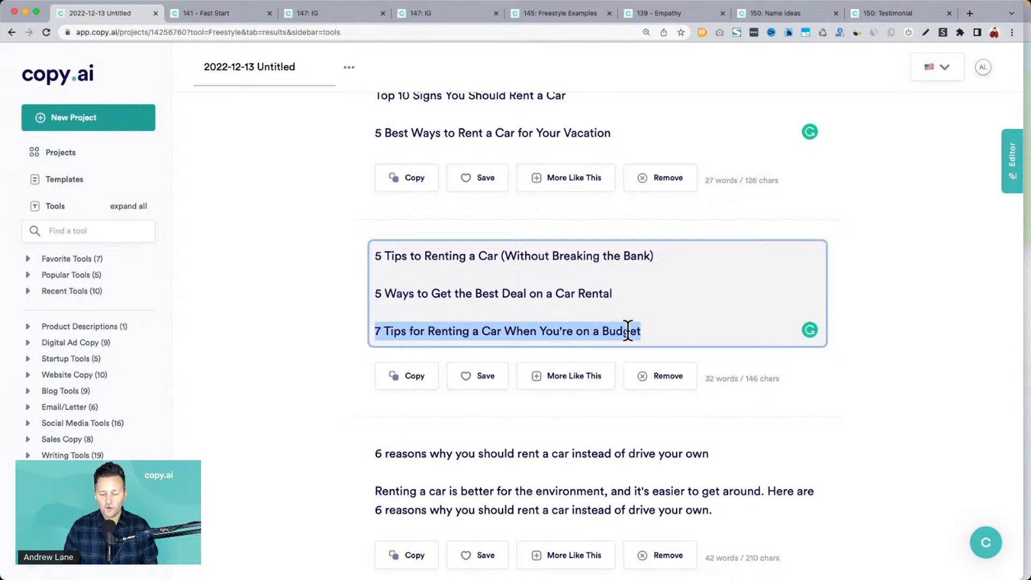
{"action": "key", "text": "super+c"}
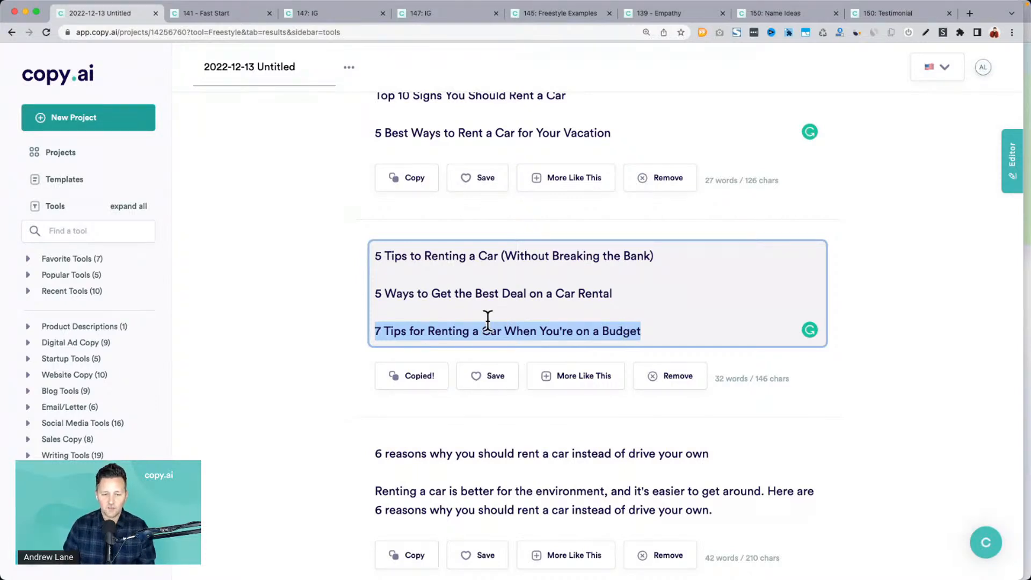
Step: Copy the headline "Top 10 Signs You Should Rent a Car" into the document editor and start a new line below it
{"action": "scroll", "coordinate": [424, 290], "scroll_direction": "up", "scroll_amount": 4}
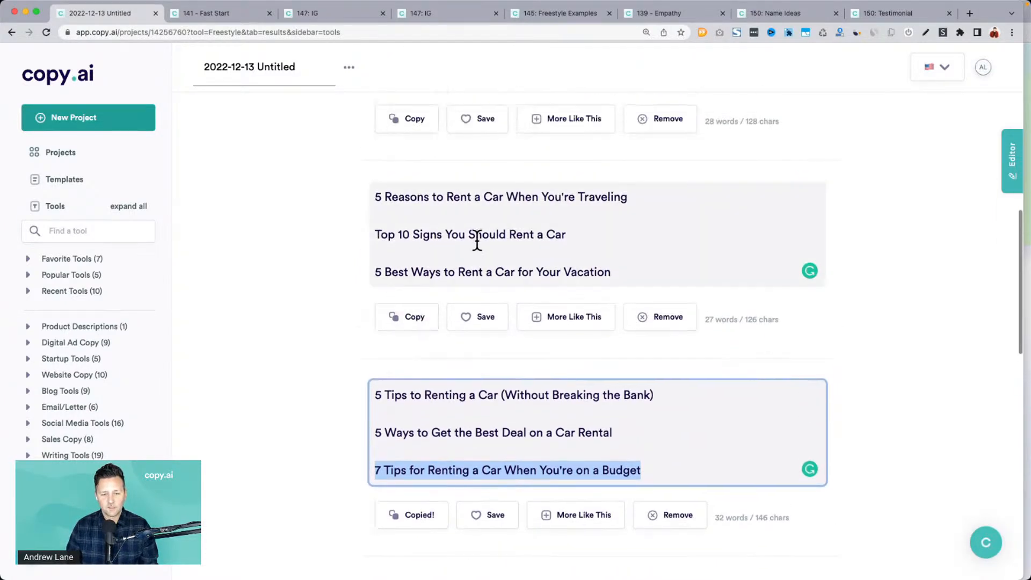
{"action": "double_click", "coordinate": [487, 234]}
{"action": "triple_click", "coordinate": [488, 234]}
{"action": "scroll", "coordinate": [587, 232], "scroll_direction": "up", "scroll_amount": 10}
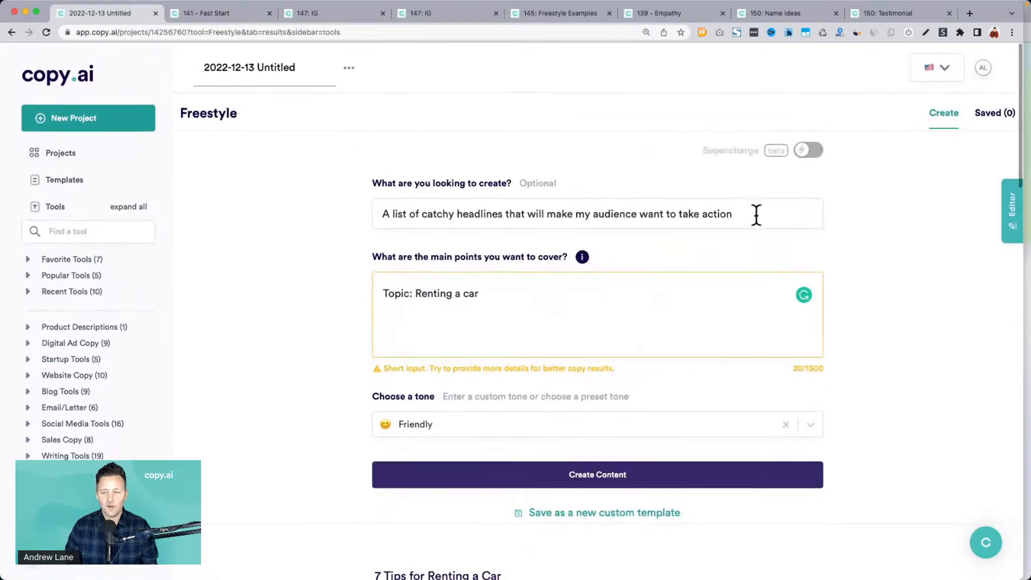
{"action": "left_click", "coordinate": [1016, 212]}
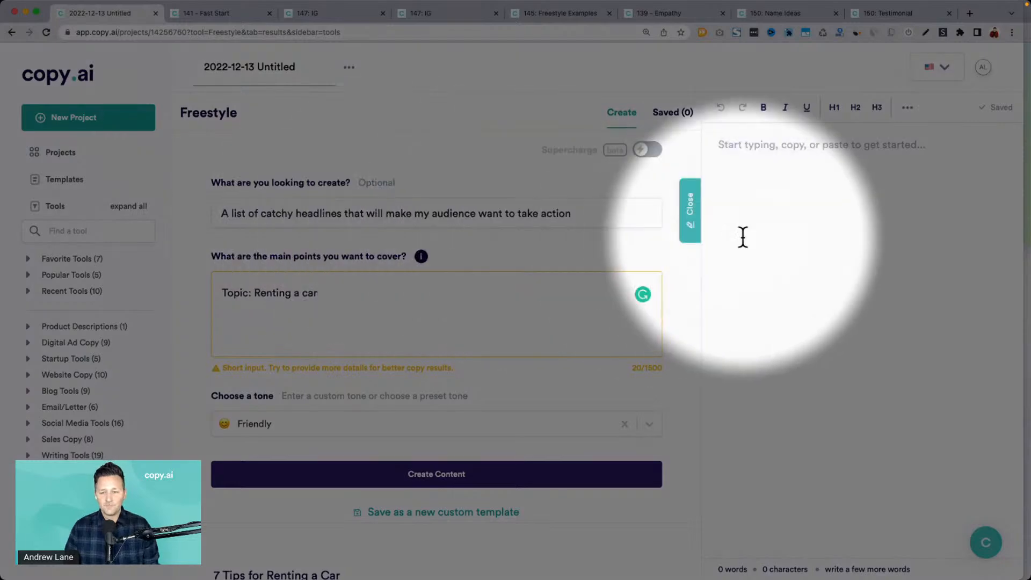
{"action": "left_click", "coordinate": [823, 218]}
{"action": "key", "text": "super+v"}
{"action": "key", "text": "Return"}
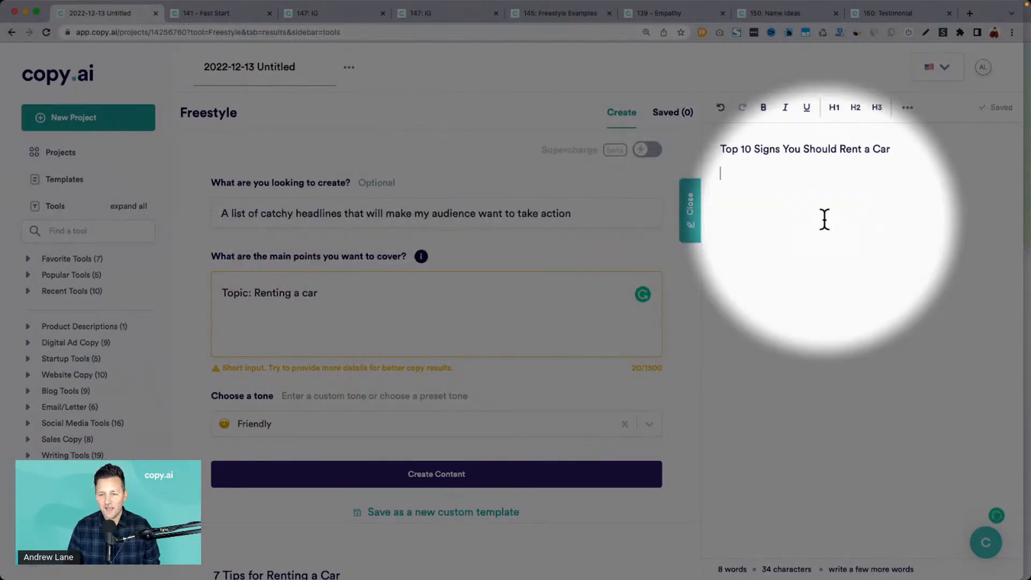
{"action": "scroll", "coordinate": [574, 357], "scroll_direction": "down", "scroll_amount": 1}
{"action": "scroll", "coordinate": [574, 357], "scroll_direction": "down", "scroll_amount": 5}
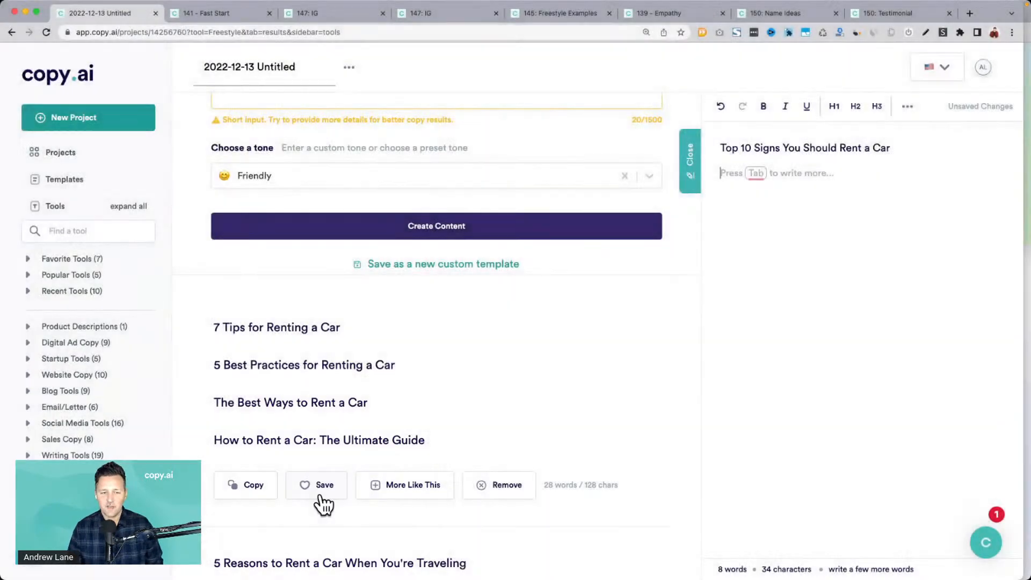
{"action": "scroll", "coordinate": [322, 502], "scroll_direction": "up", "scroll_amount": 5}
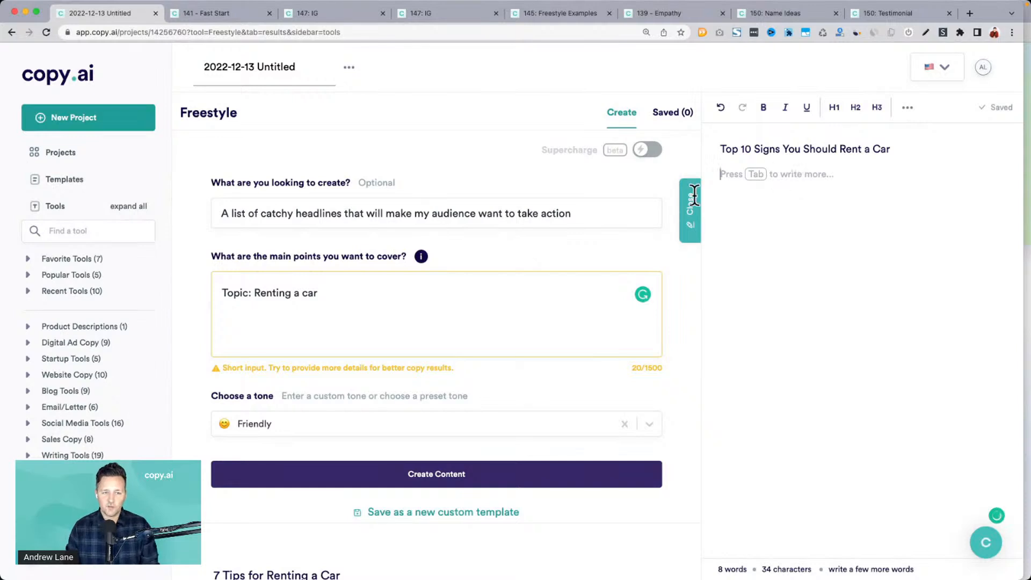
Step: Rename the project to "151: Examples" and select the pasted headline in the document editor
{"action": "double_click", "coordinate": [269, 68]}
{"action": "triple_click", "coordinate": [269, 69]}
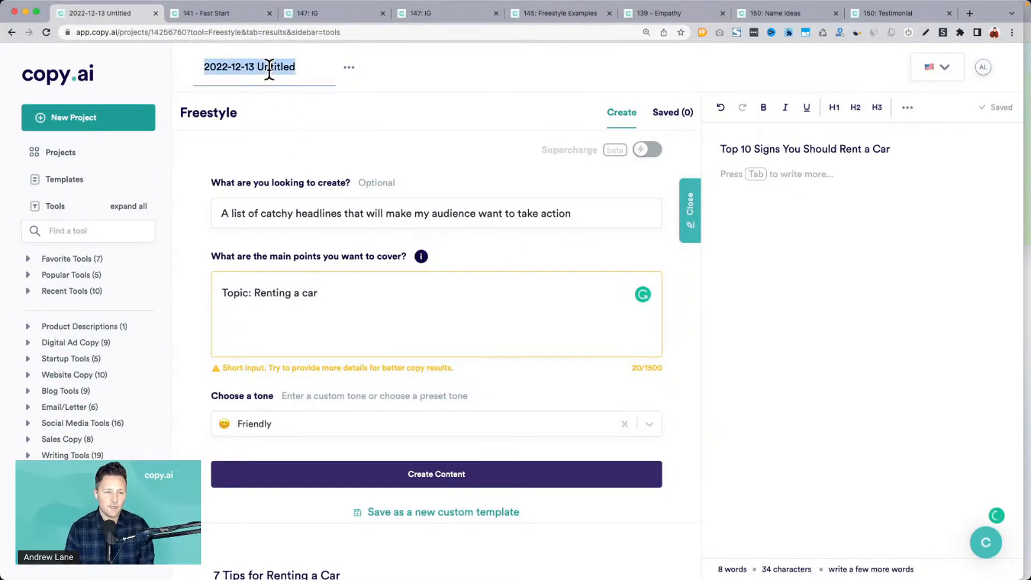
{"action": "type", "text": "150"}
{"action": "key", "text": "BackSpace"}
{"action": "key", "text": "BackSpace"}
{"action": "type", "text": "51"}
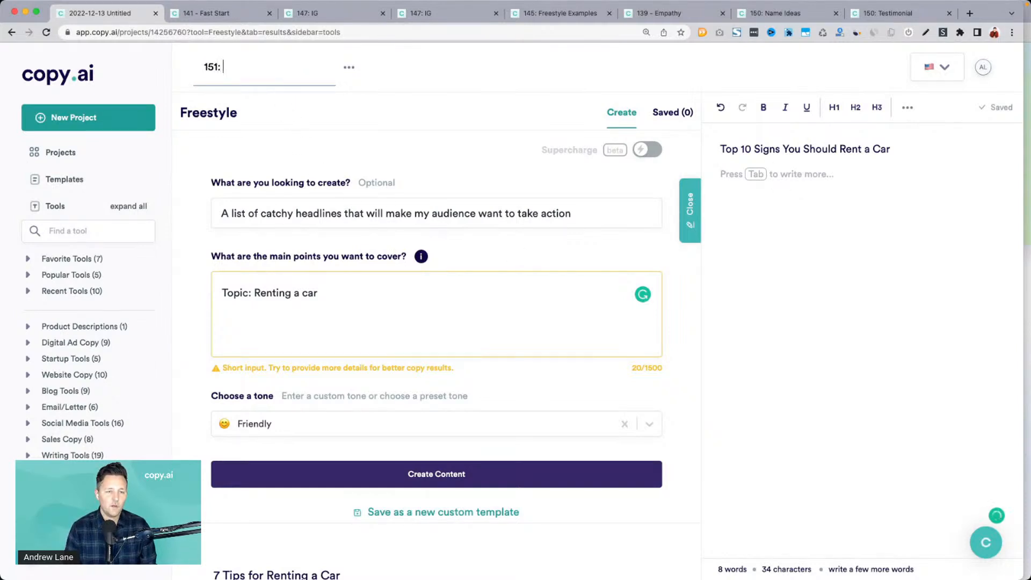
{"action": "type", "text": ": Get"}
{"action": "key", "text": "BackSpace"}
{"action": "key", "text": "BackSpace"}
{"action": "key", "text": "BackSpace"}
{"action": "type", "text": "Examples"}
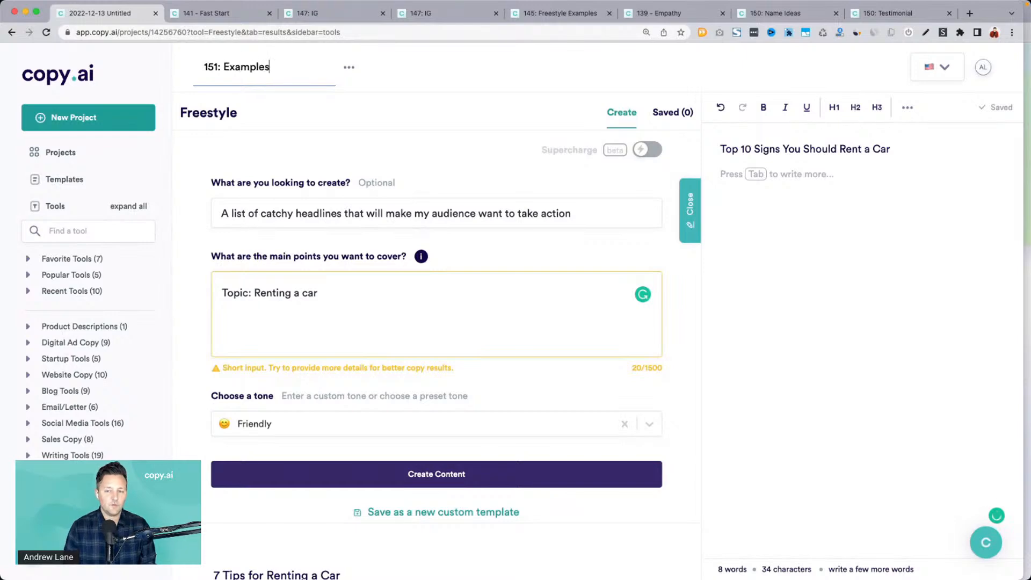
{"action": "left_click", "coordinate": [805, 179]}
{"action": "triple_click", "coordinate": [791, 149]}
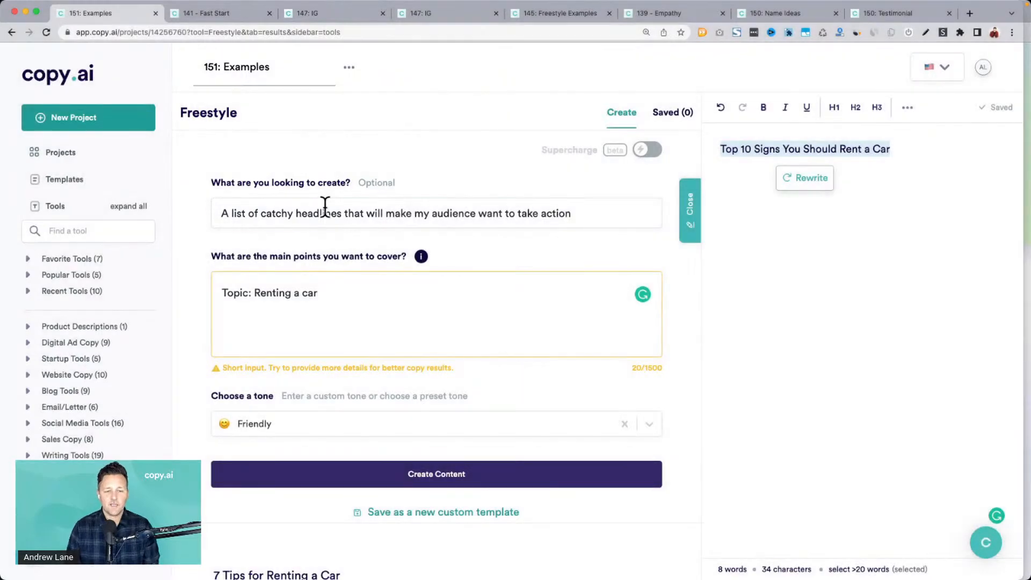
Step: Change what to create to "A short social media post to give value to my audience and inspire them to take action"
{"action": "triple_click", "coordinate": [324, 207]}
{"action": "type", "text": "A short soci"}
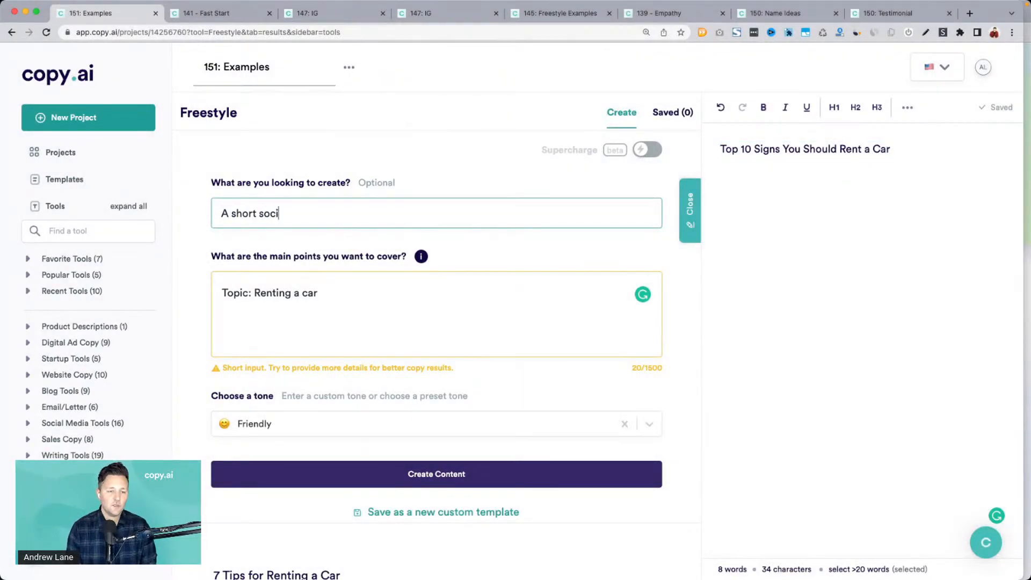
{"action": "key", "text": "BackSpace"}
{"action": "type", "text": "cial media p"}
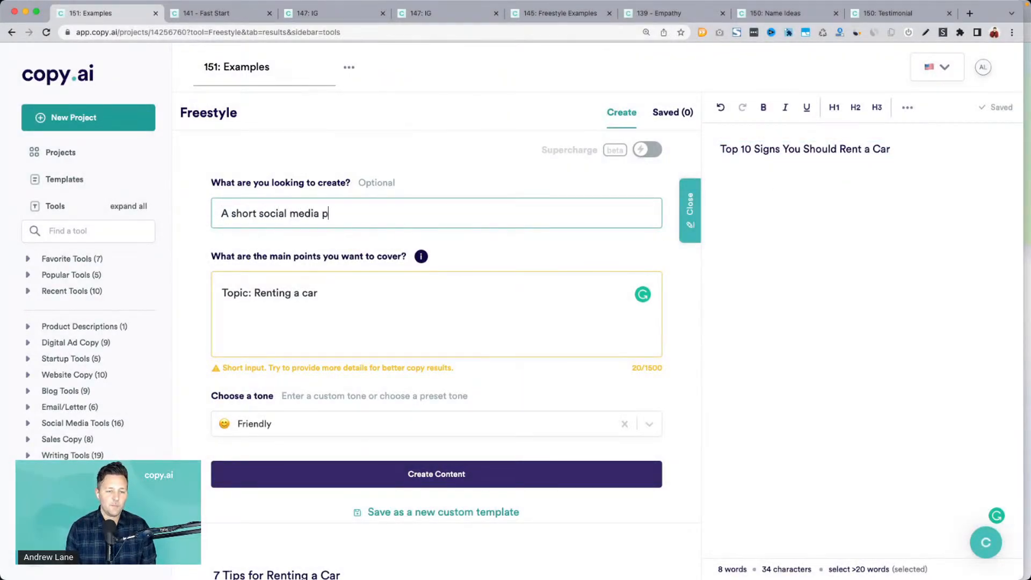
{"action": "type", "text": "ost to help"}
{"action": "key", "text": "BackSpace"}
{"action": "key", "text": "BackSpace"}
{"action": "key", "text": "BackSpace"}
{"action": "key", "text": "BackSpace"}
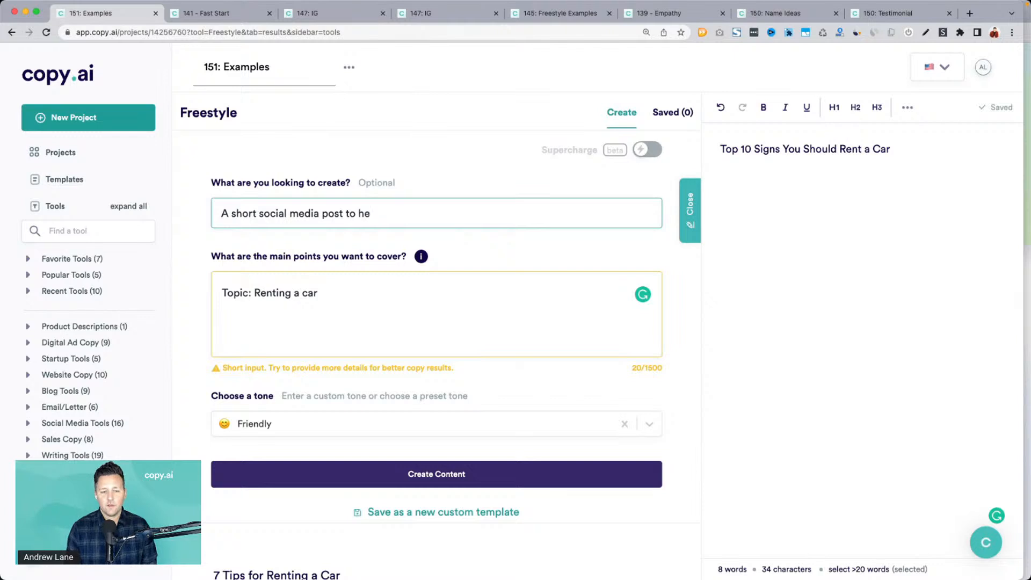
{"action": "type", "text": "give value to m"}
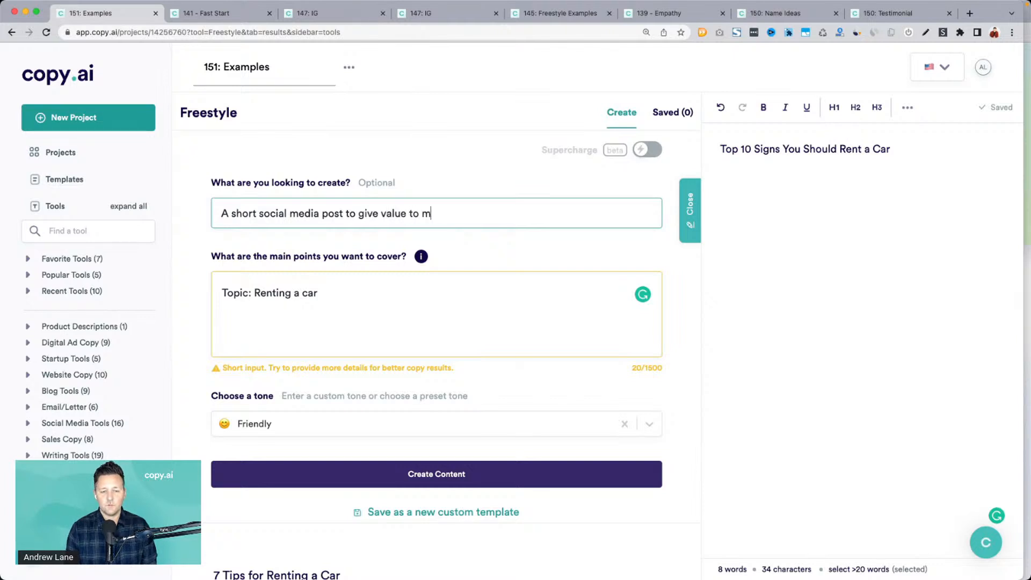
{"action": "type", "text": "y audience and insp"}
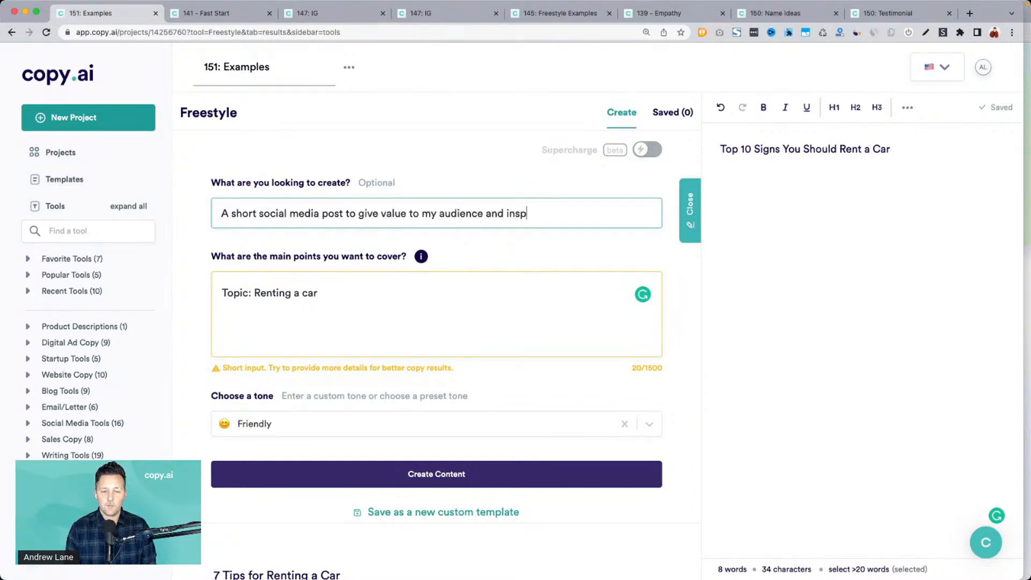
{"action": "type", "text": "ire them to take action"}
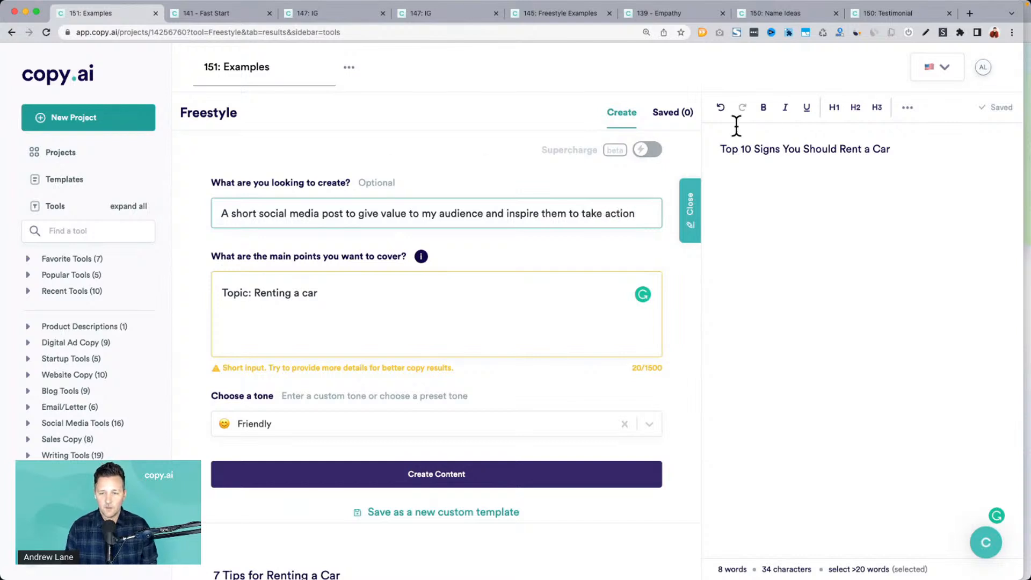
Step: Replace the topic in the main points with the headline "Top 10 Signs You Should Rent a Car" copied from the document editor
{"action": "triple_click", "coordinate": [788, 146]}
{"action": "key", "text": "ctrl+c"}
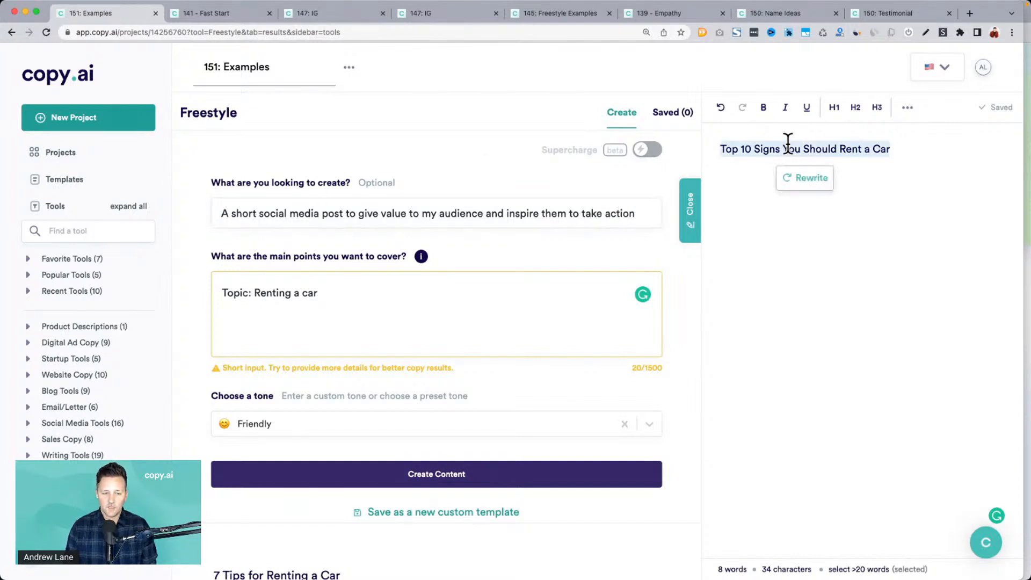
{"action": "left_click", "coordinate": [255, 290]}
{"action": "key", "text": "shift+End"}
{"action": "key", "text": "ctrl+v"}
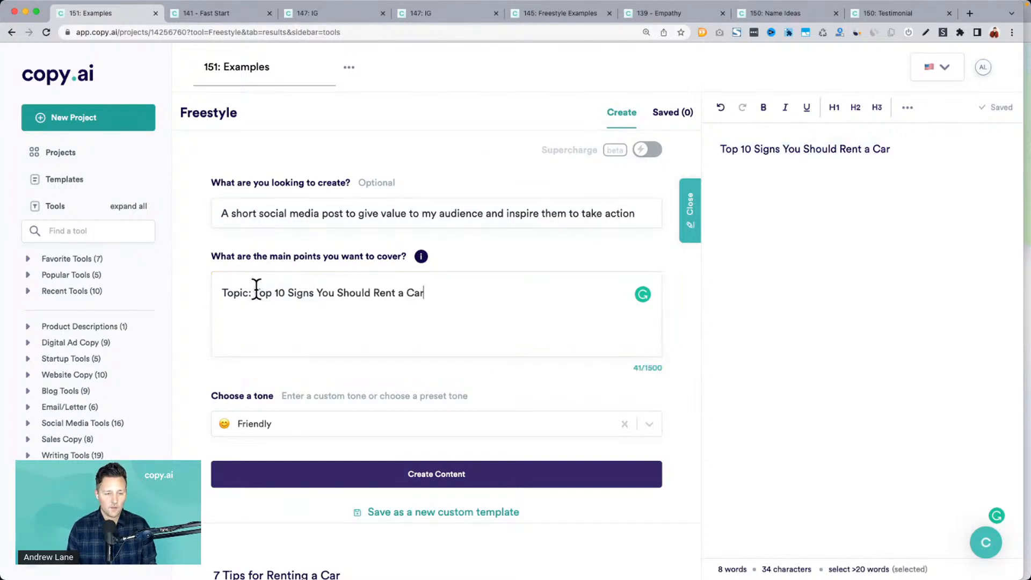
Step: Add the line "CTA: Click here to save 10% on your next car rental with us" below the topic
{"action": "key", "text": "Return"}
{"action": "type", "text": "CTA"}
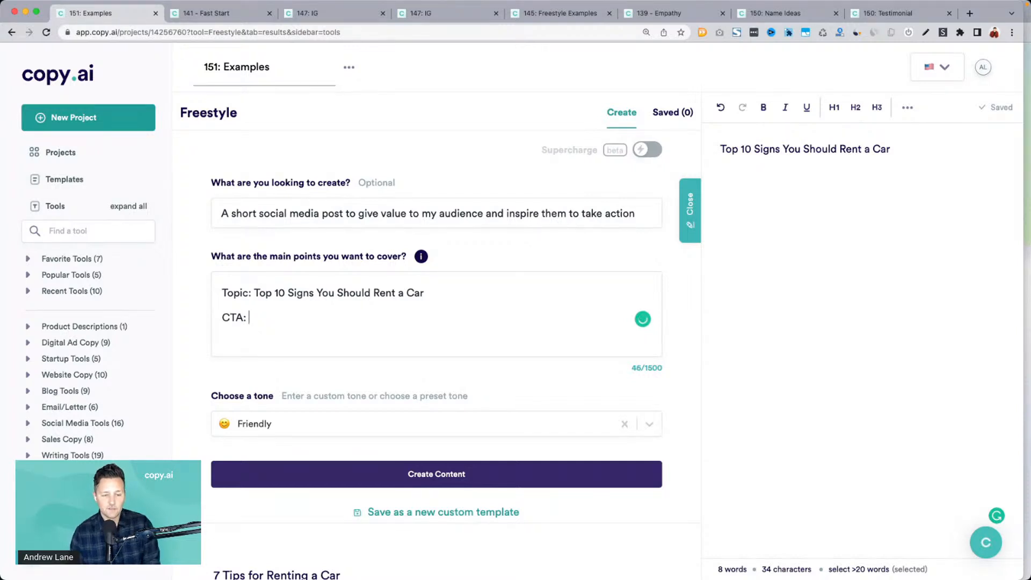
{"action": "type", "text": ": "}
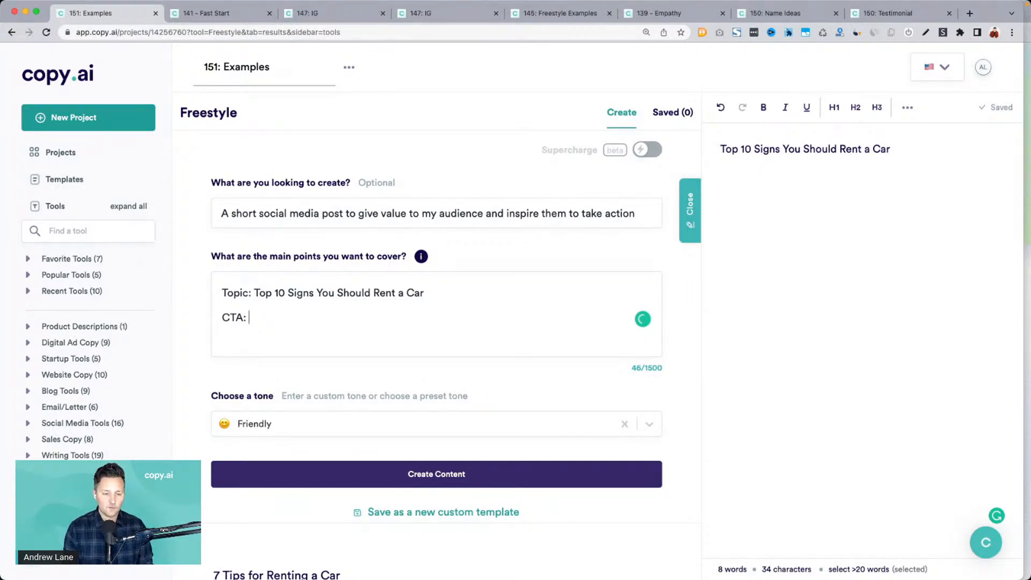
{"action": "type", "text": "Click here to "}
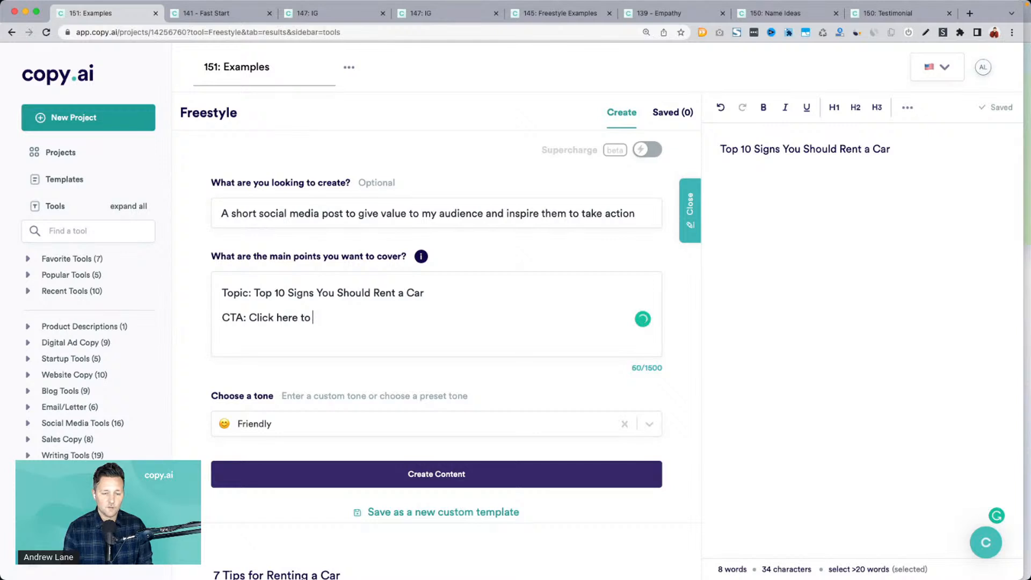
{"action": "type", "text": "save 10% "}
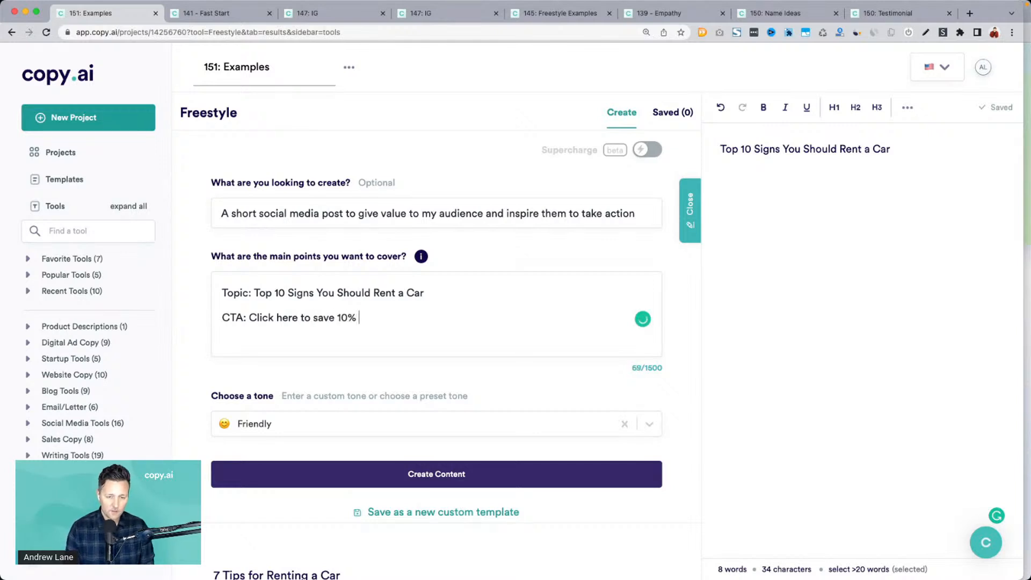
{"action": "type", "text": "on your next "}
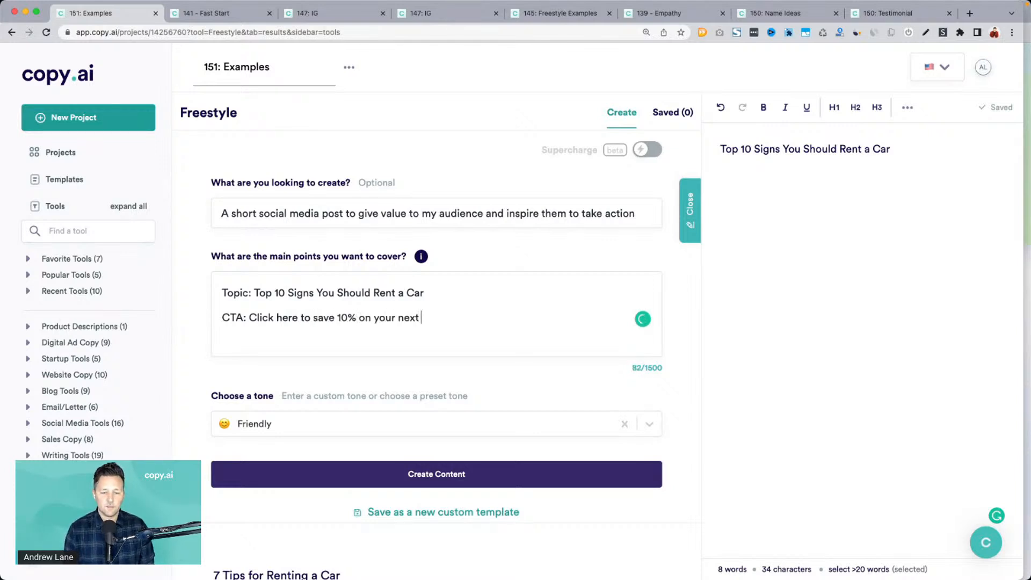
{"action": "type", "text": "car rental with us"}
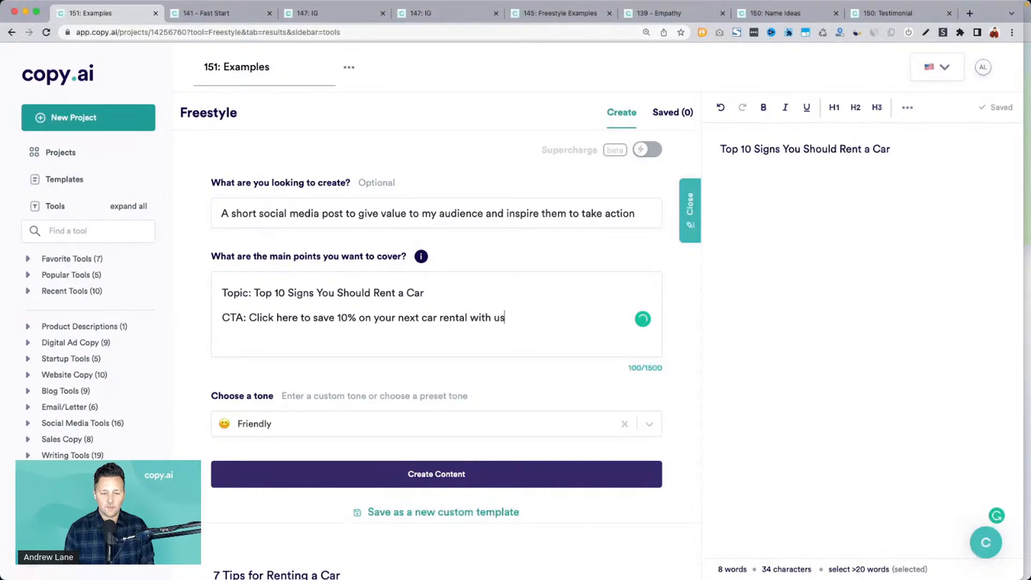
Step: Set the tone to Adventurous and generate the social media posts
{"action": "scroll", "coordinate": [319, 317], "scroll_direction": "down", "scroll_amount": 3}
{"action": "left_click", "coordinate": [303, 337]}
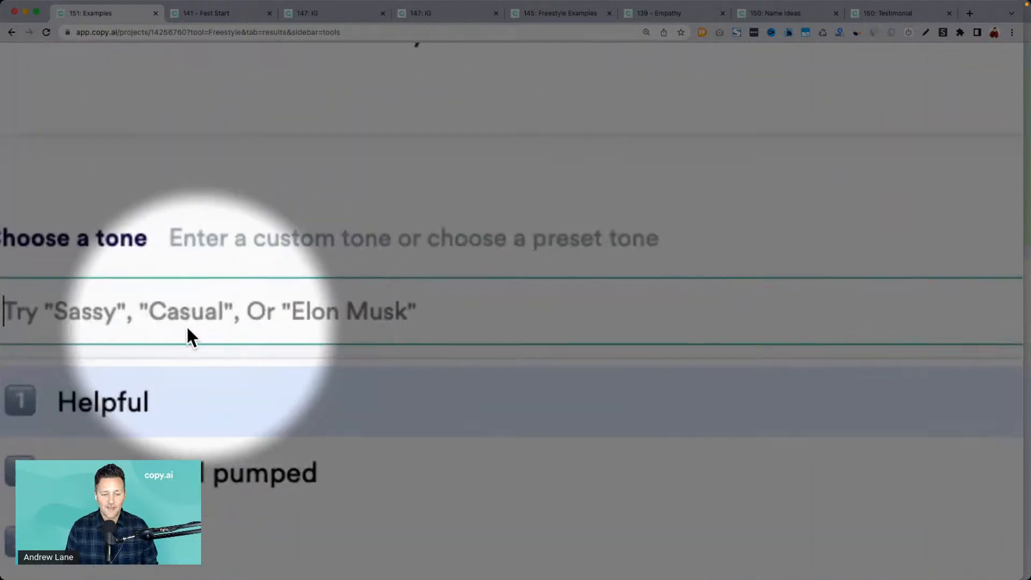
{"action": "scroll", "coordinate": [187, 327], "scroll_direction": "left", "scroll_amount": 2}
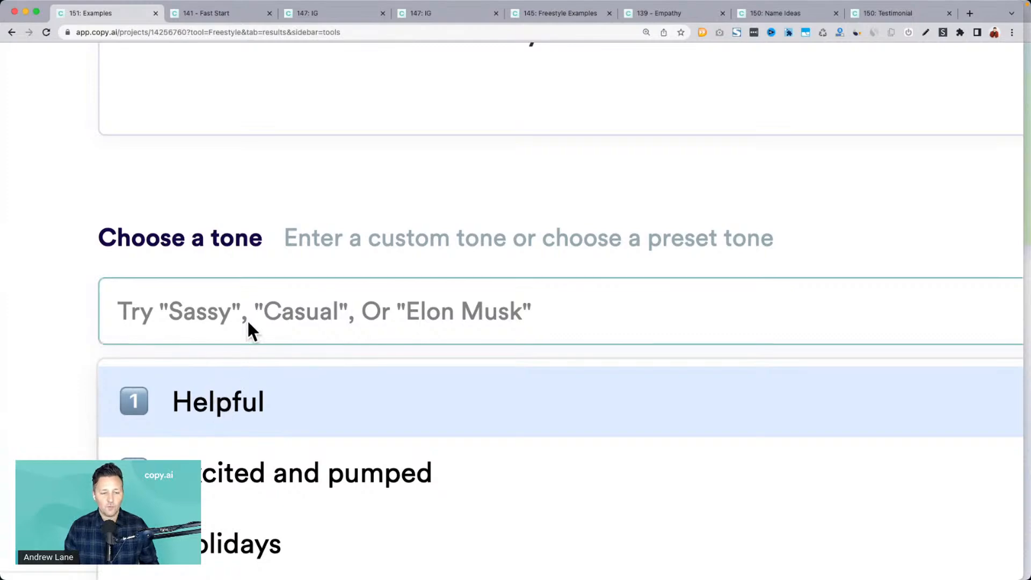
{"action": "scroll", "coordinate": [248, 321], "scroll_direction": "down", "scroll_amount": 1}
{"action": "scroll", "coordinate": [248, 321], "scroll_direction": "down", "scroll_amount": 3}
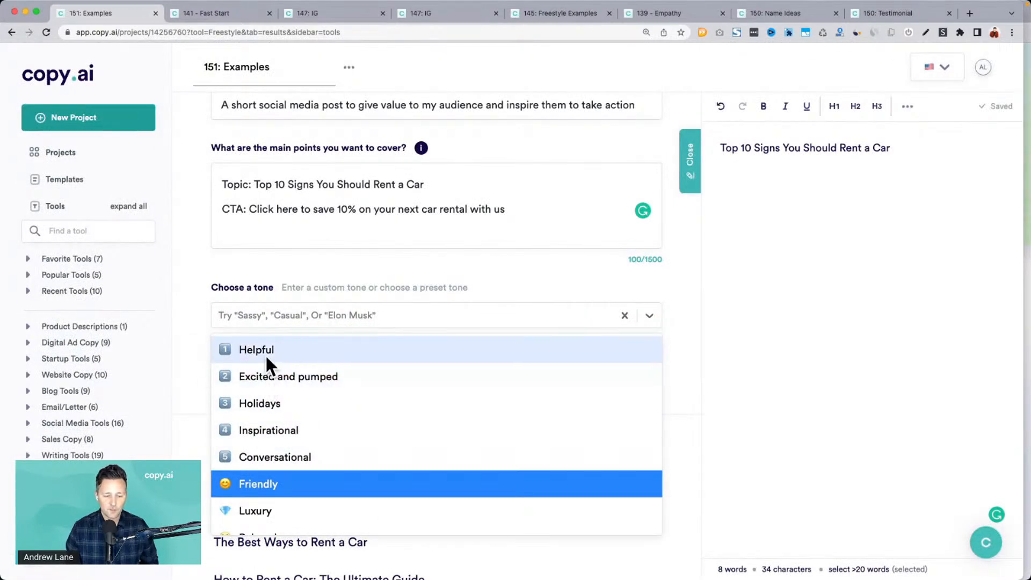
{"action": "scroll", "coordinate": [265, 354], "scroll_direction": "down", "scroll_amount": 5}
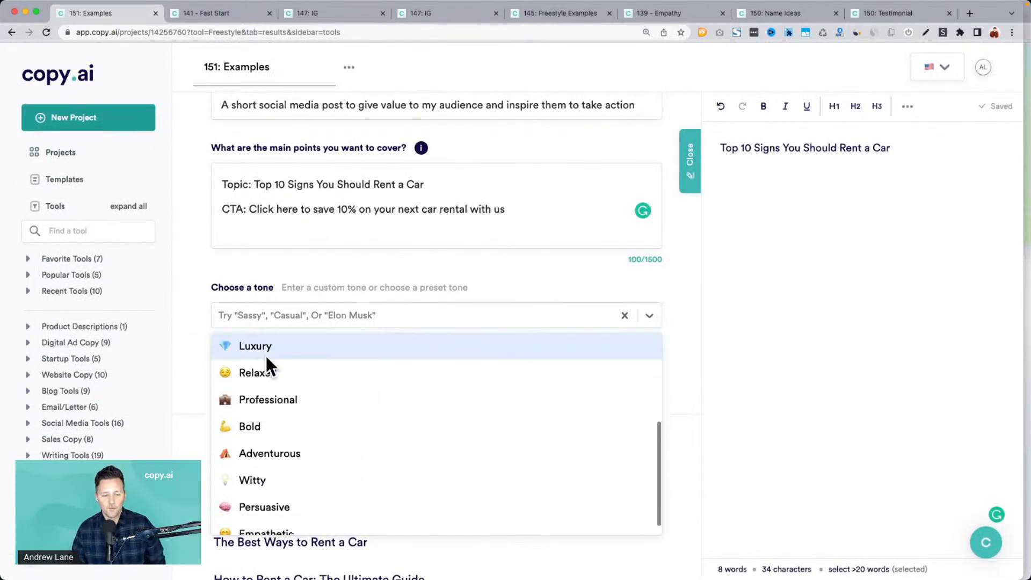
{"action": "scroll", "coordinate": [281, 346], "scroll_direction": "up", "scroll_amount": 1}
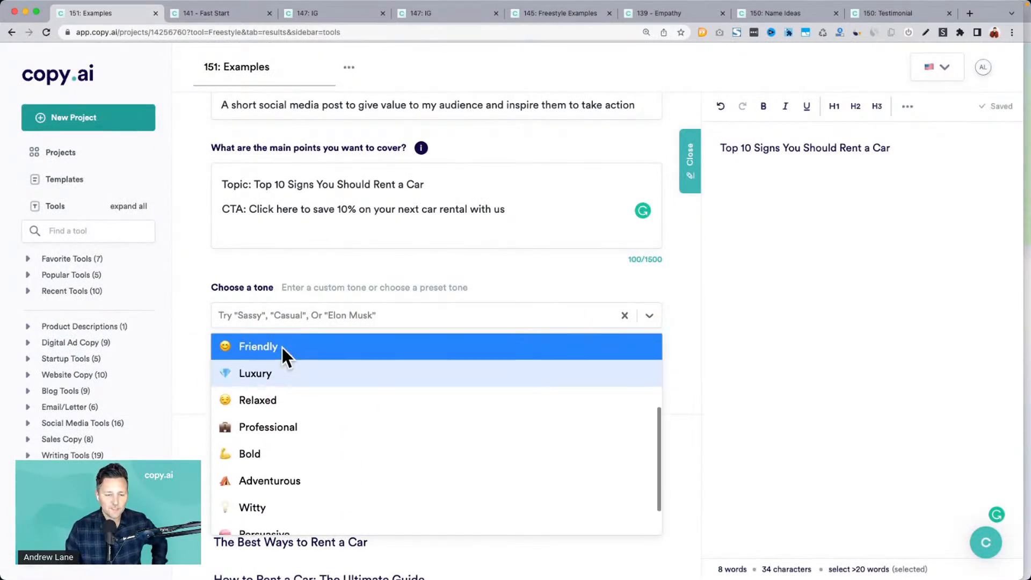
{"action": "left_click", "coordinate": [289, 479]}
{"action": "left_click", "coordinate": [425, 370]}
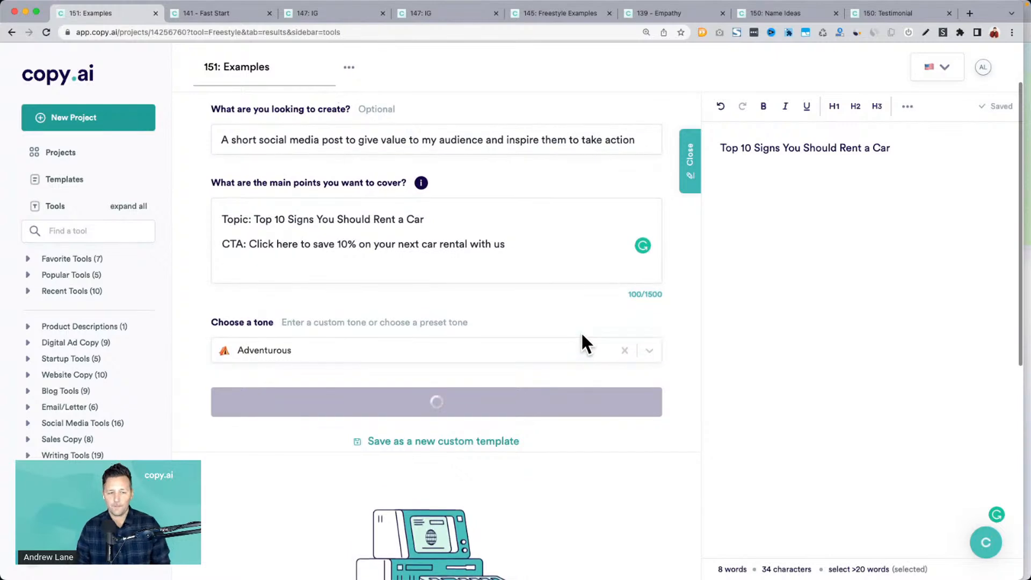
Step: Read through the generated social media posts, including the numbered lists of signs for renting a car
{"action": "scroll", "coordinate": [582, 334], "scroll_direction": "up", "scroll_amount": 1}
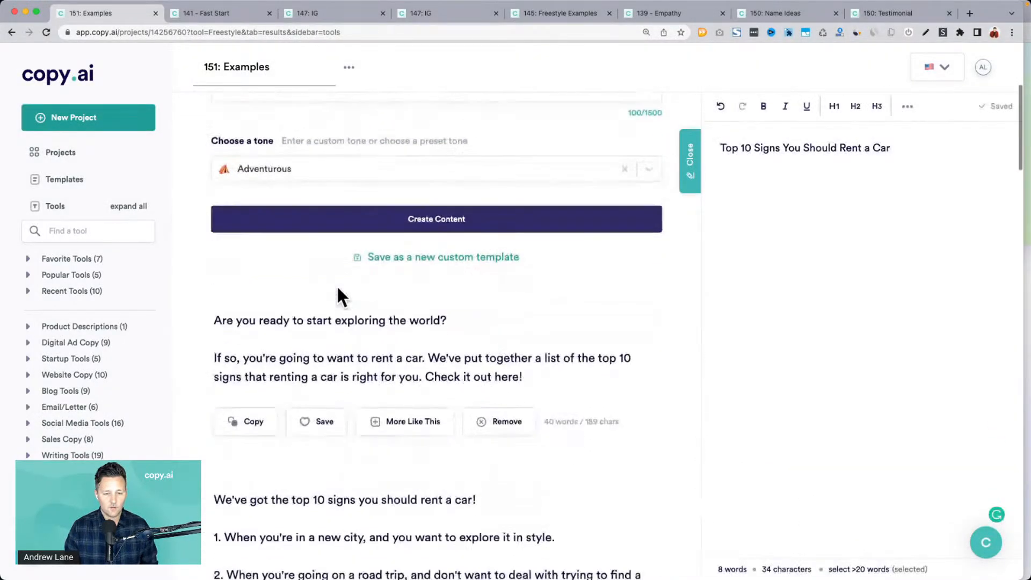
{"action": "scroll", "coordinate": [337, 285], "scroll_direction": "down", "scroll_amount": 5}
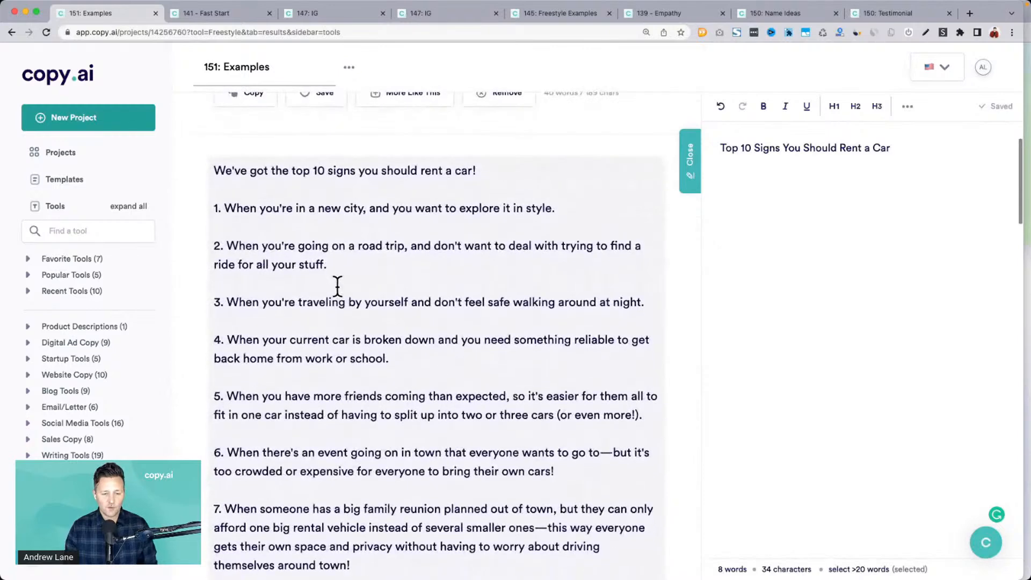
{"action": "left_click_drag", "start_coordinate": [211, 171], "coordinate": [501, 178]}
{"action": "left_click_drag", "start_coordinate": [214, 168], "coordinate": [383, 484]}
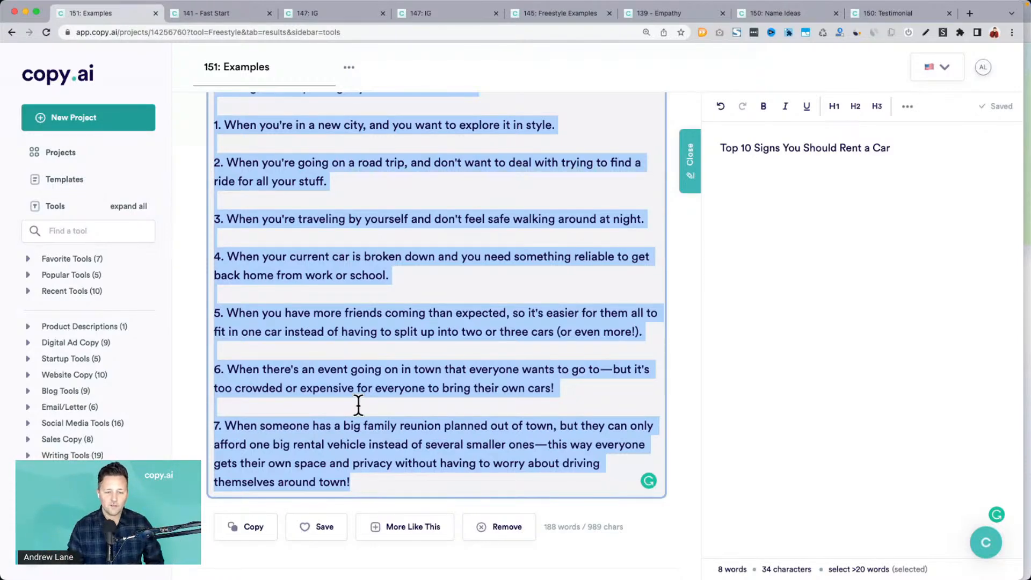
{"action": "scroll", "coordinate": [358, 406], "scroll_direction": "down", "scroll_amount": 6}
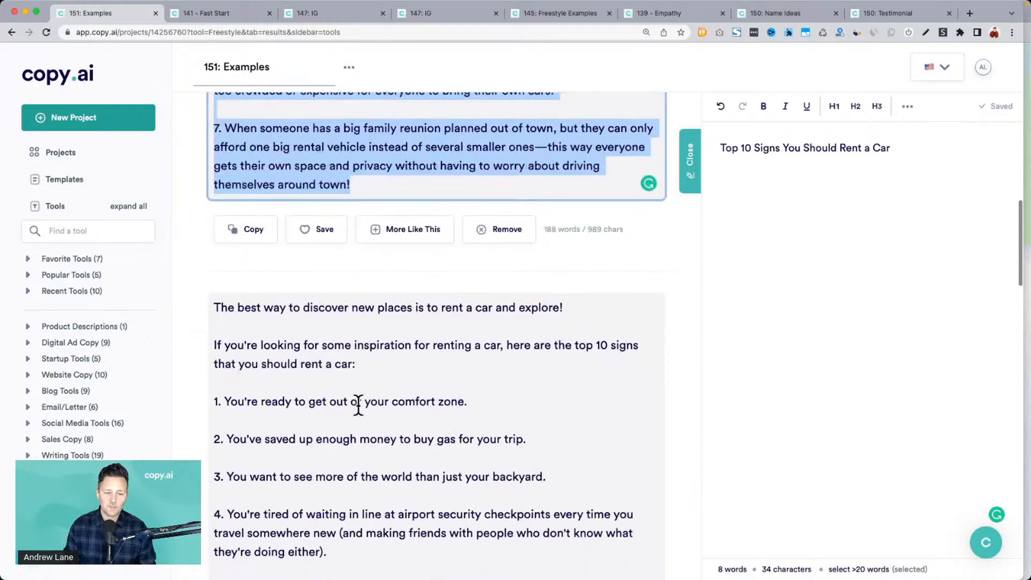
{"action": "scroll", "coordinate": [358, 405], "scroll_direction": "down", "scroll_amount": 4}
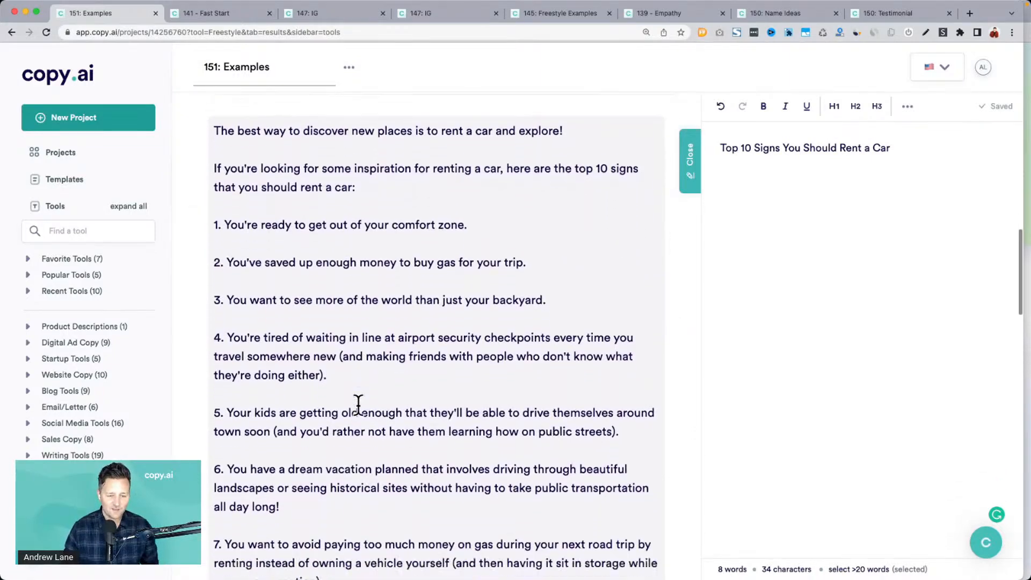
{"action": "scroll", "coordinate": [358, 405], "scroll_direction": "down", "scroll_amount": 14}
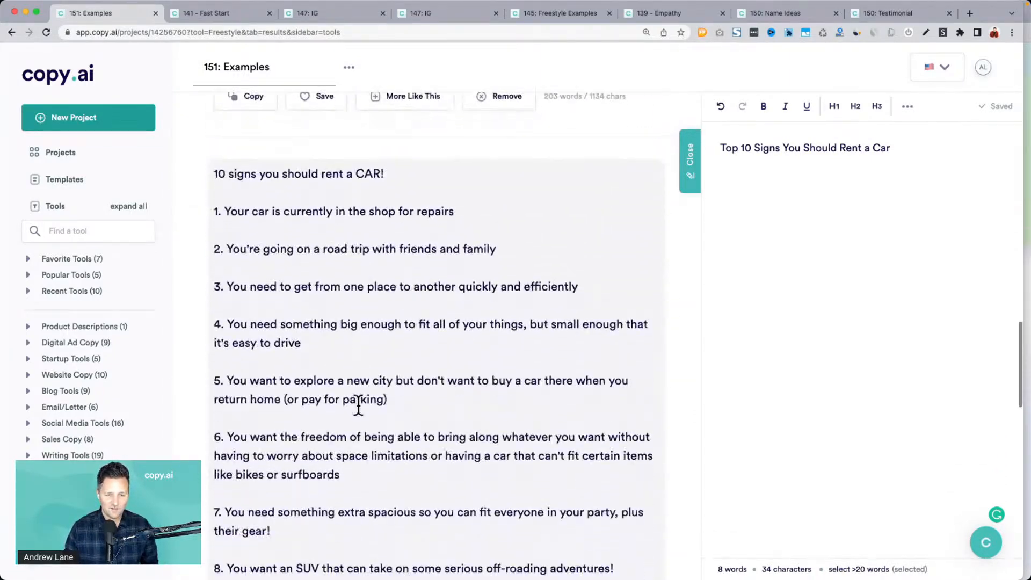
Step: Examine the generated post "10 signs you should rent a CAR!" from its title through the unfinished tenth item
{"action": "left_click_drag", "start_coordinate": [212, 173], "coordinate": [466, 173]}
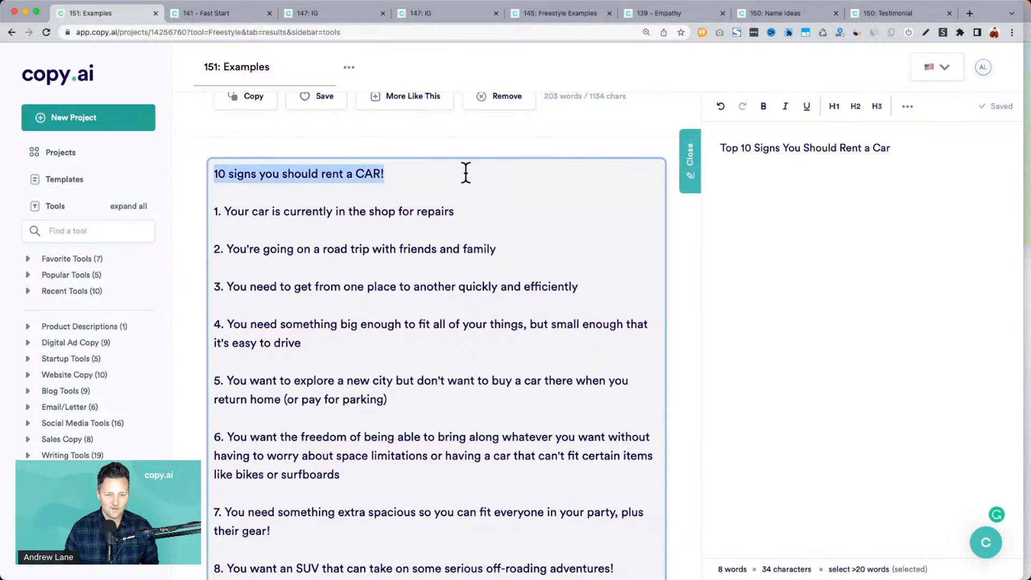
{"action": "left_click", "coordinate": [234, 209]}
{"action": "left_click_drag", "start_coordinate": [240, 287], "coordinate": [465, 287]}
{"action": "left_click", "coordinate": [465, 287]}
{"action": "scroll", "coordinate": [465, 287], "scroll_direction": "down", "scroll_amount": 8}
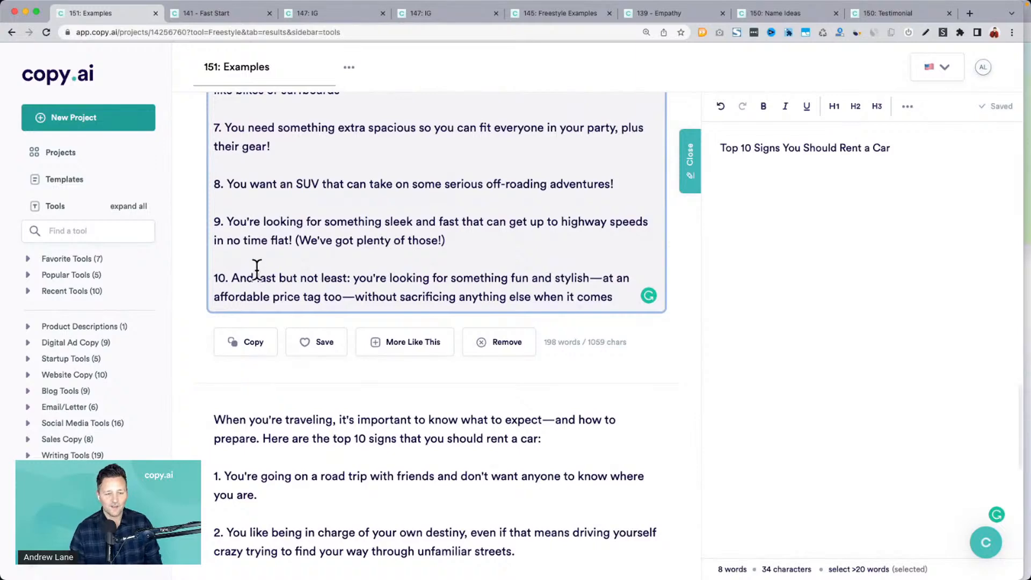
{"action": "left_click_drag", "start_coordinate": [366, 278], "coordinate": [633, 294]}
{"action": "left_click", "coordinate": [494, 236]}
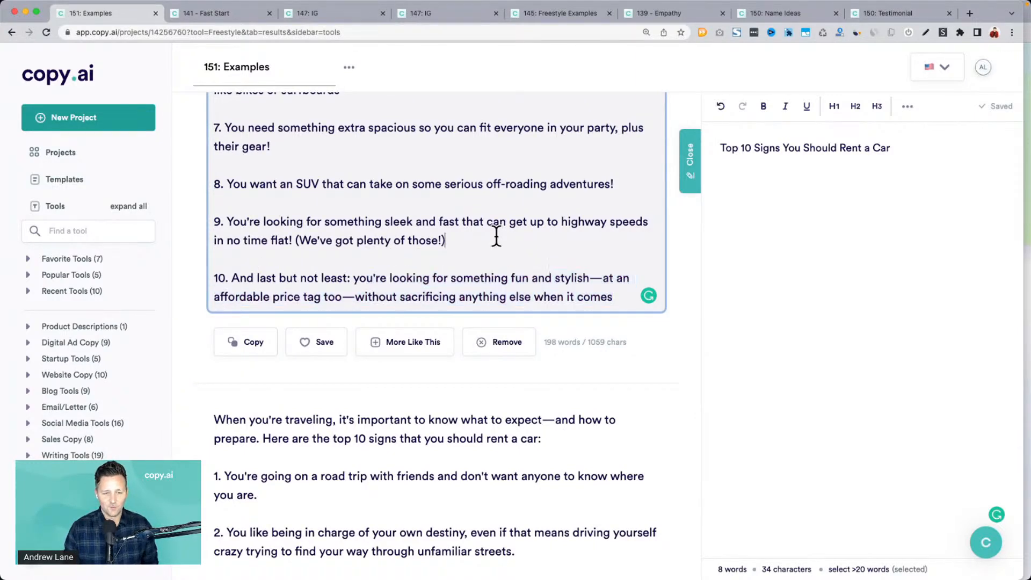
Step: Copy the "10 signs you should rent a CAR!" post into the document editor below the headline
{"action": "scroll", "coordinate": [604, 290], "scroll_direction": "up", "scroll_amount": 1}
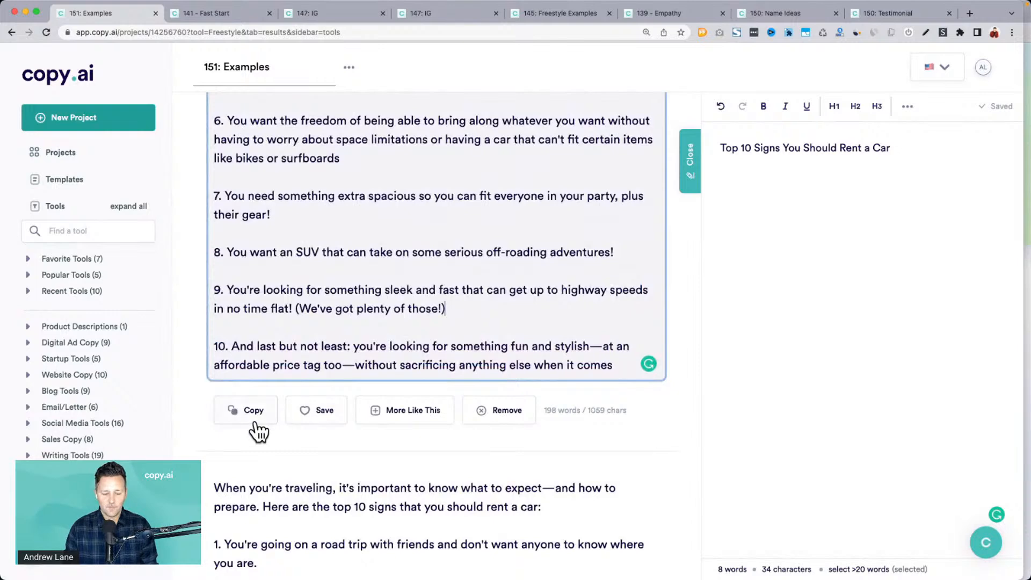
{"action": "left_click", "coordinate": [253, 418]}
{"action": "left_click", "coordinate": [926, 278]}
{"action": "key", "text": "Return"}
{"action": "key", "text": "Return"}
{"action": "key", "text": "super+v"}
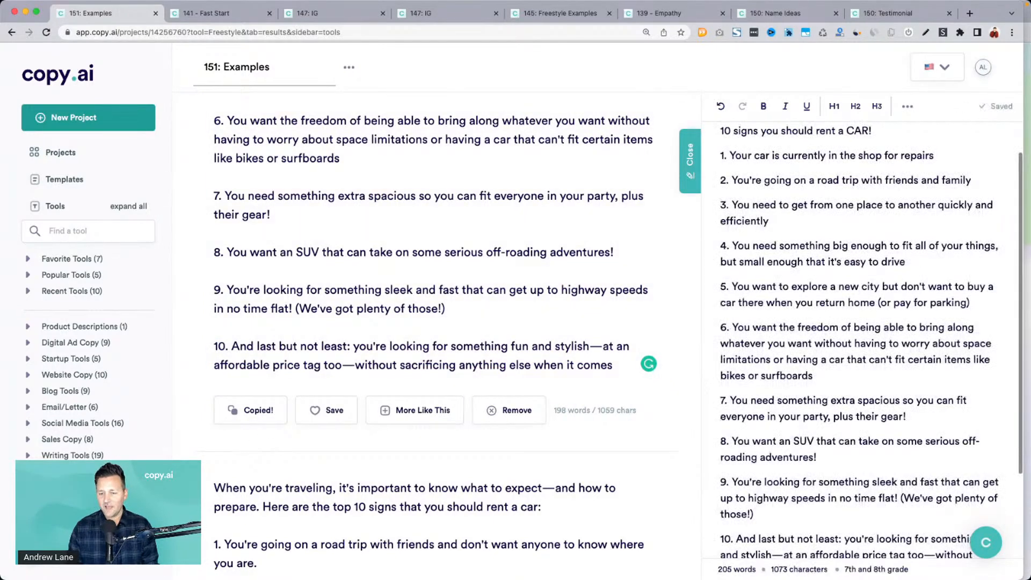
Step: Complete the unfinished tenth item in the document with the suggested continuation "to quality and safety." after comparing the first four suggestions
{"action": "scroll", "coordinate": [870, 344], "scroll_direction": "up", "scroll_amount": 1}
{"action": "scroll", "coordinate": [805, 178], "scroll_direction": "down", "scroll_amount": 5}
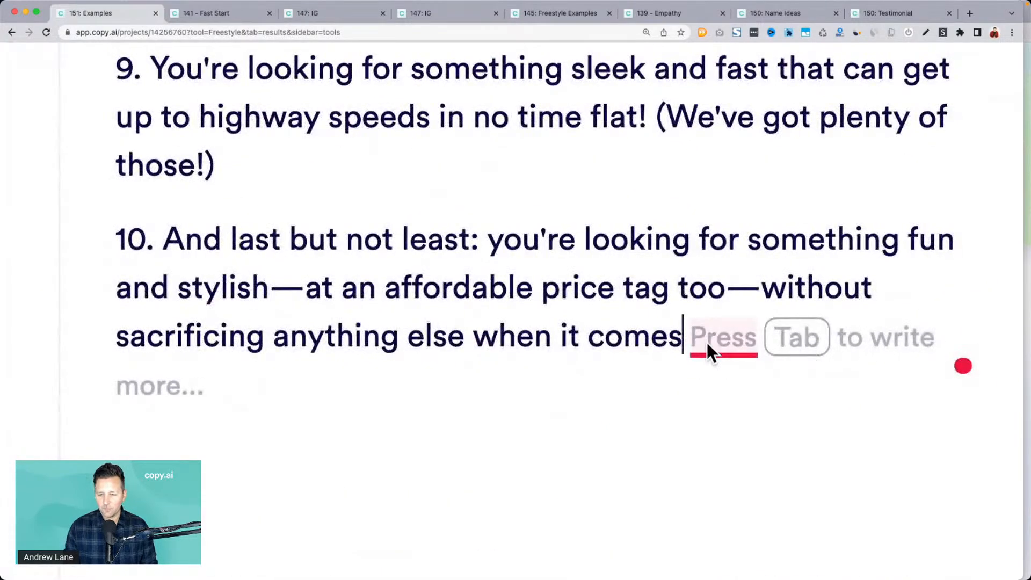
{"action": "scroll", "coordinate": [775, 331], "scroll_direction": "up", "scroll_amount": 1}
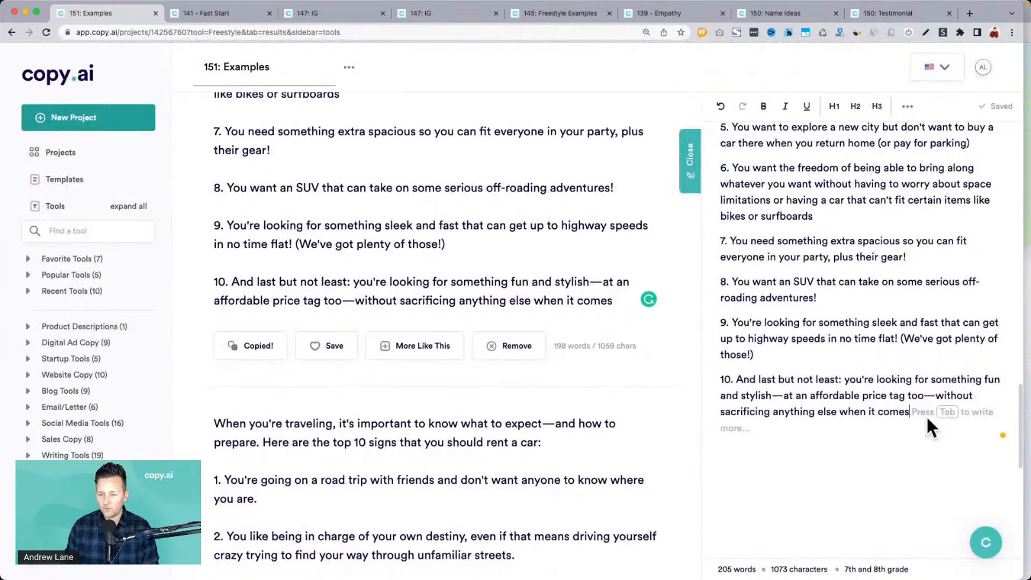
{"action": "key", "text": "Tab"}
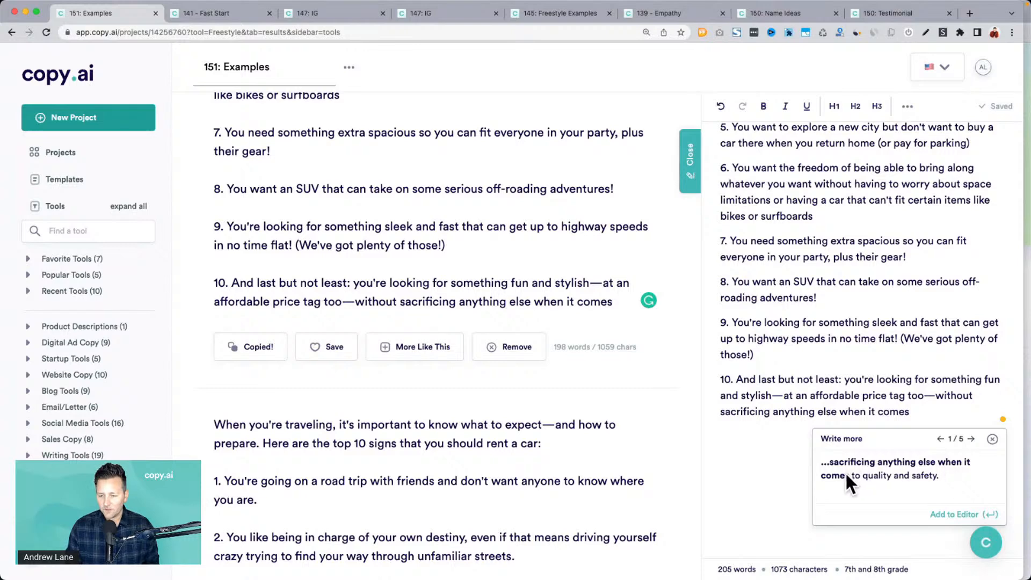
{"action": "left_click", "coordinate": [970, 439]}
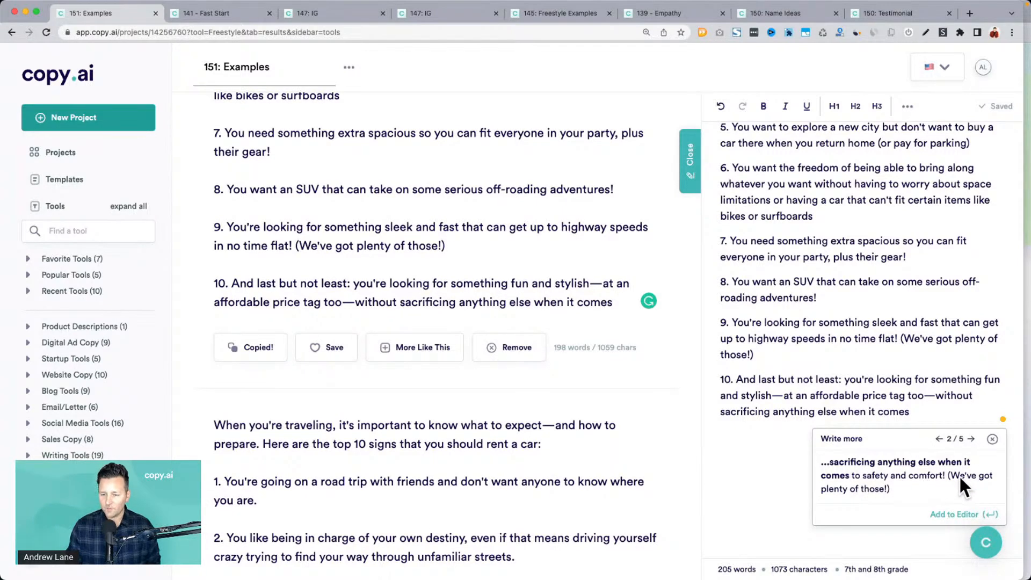
{"action": "left_click", "coordinate": [971, 439]}
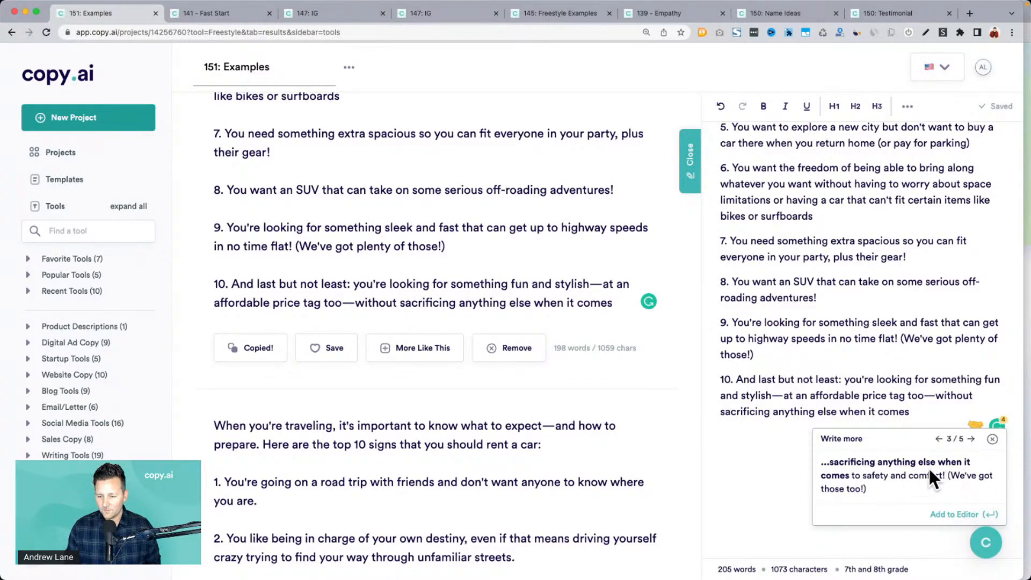
{"action": "left_click", "coordinate": [970, 440]}
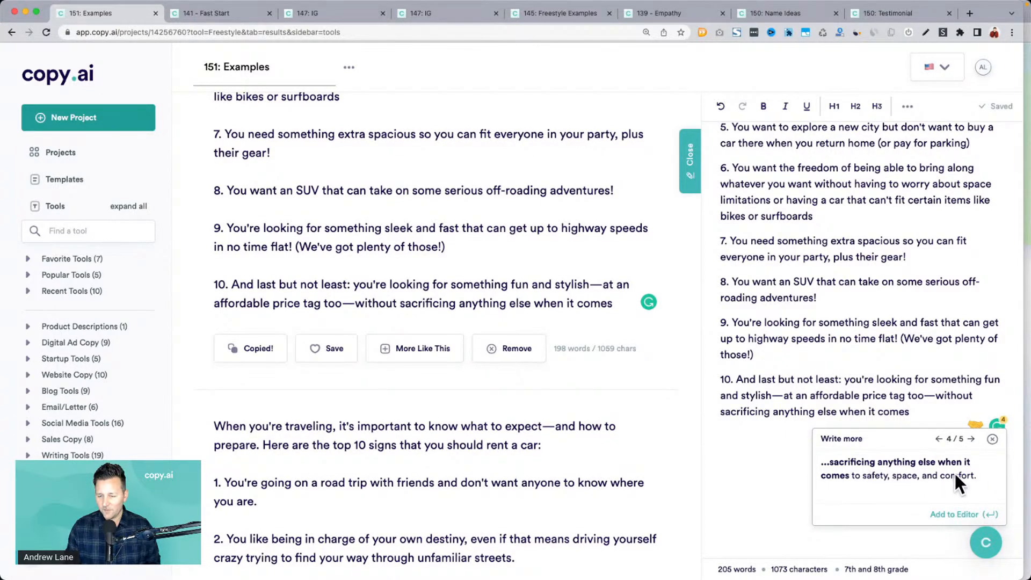
{"action": "left_click", "coordinate": [939, 439]}
{"action": "left_click", "coordinate": [938, 439]}
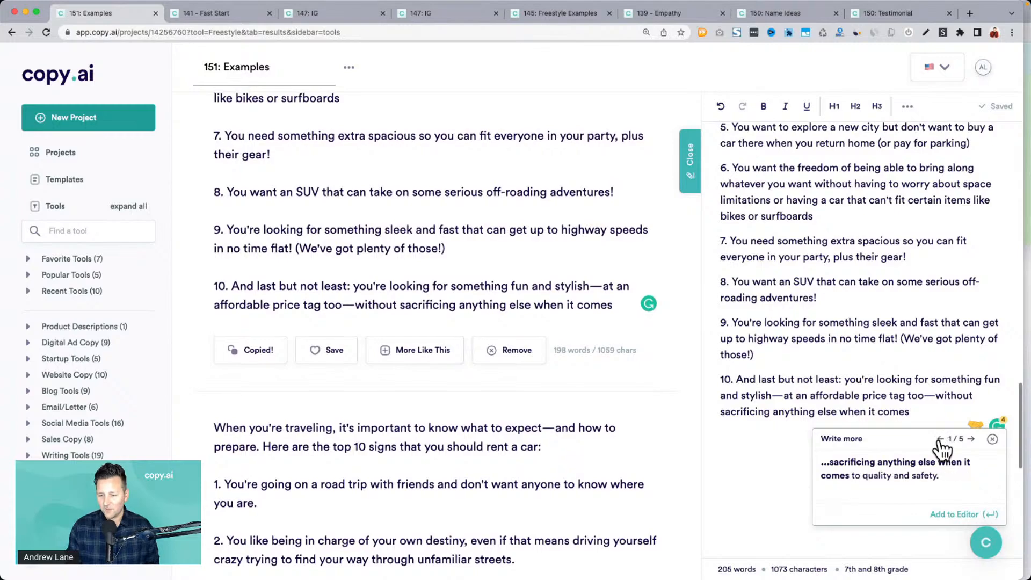
{"action": "left_click", "coordinate": [976, 514]}
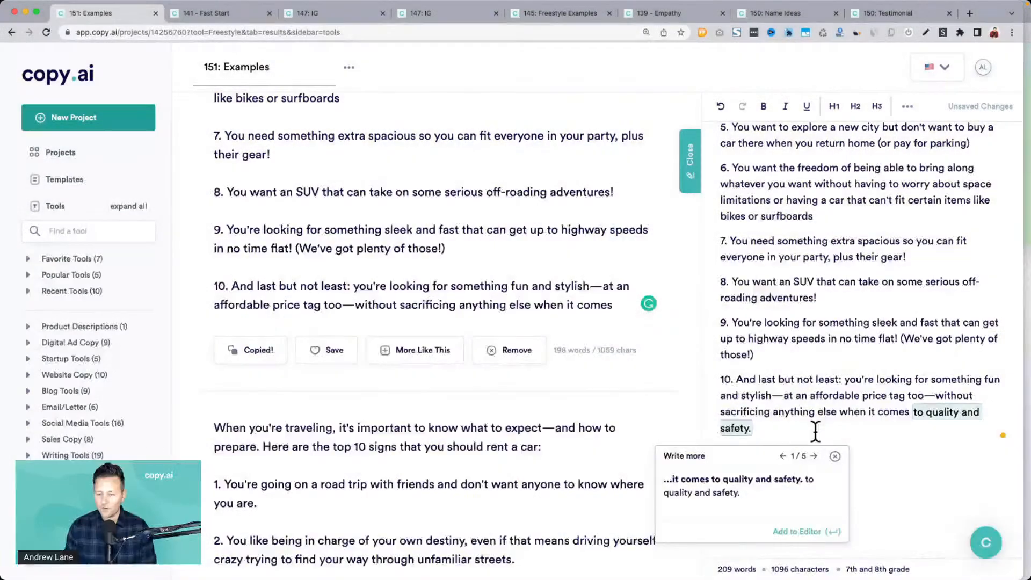
{"action": "left_click", "coordinate": [815, 429]}
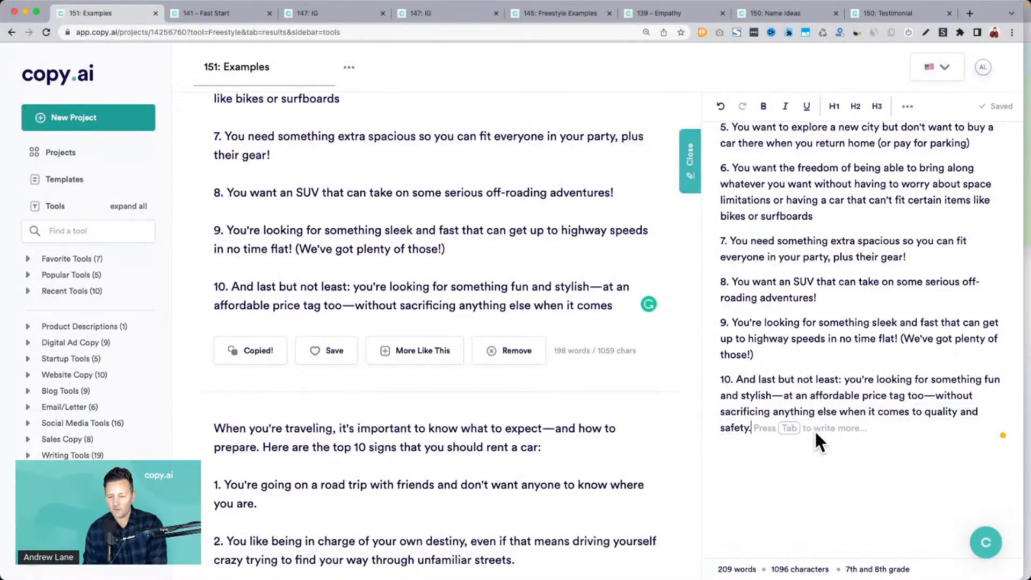
Step: Generate further continuations after the completed tenth item, review the first three suggestions, and dismiss them
{"action": "key", "text": "Tab"}
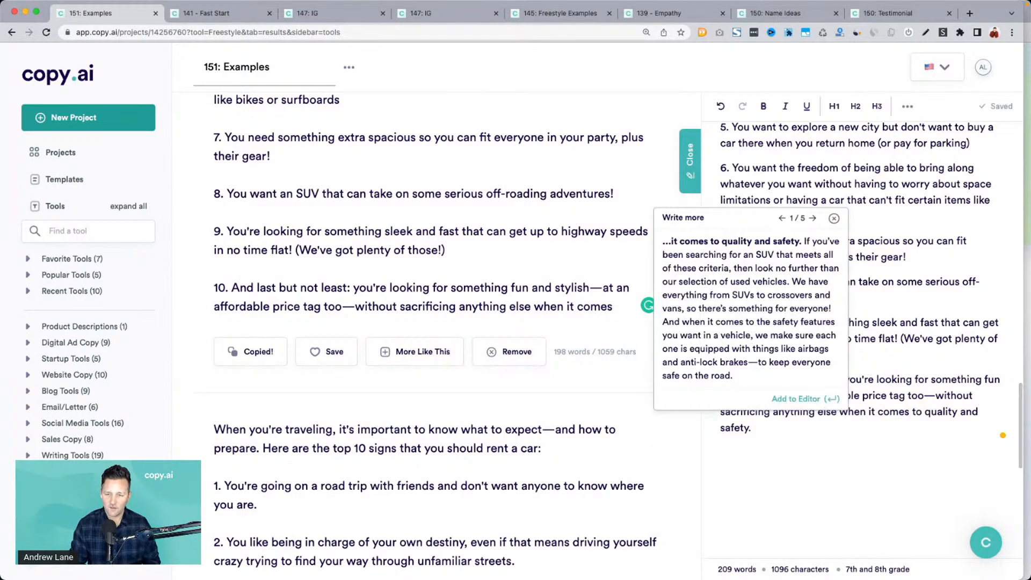
{"action": "left_click_drag", "start_coordinate": [690, 254], "coordinate": [806, 306]}
{"action": "left_click", "coordinate": [812, 218]}
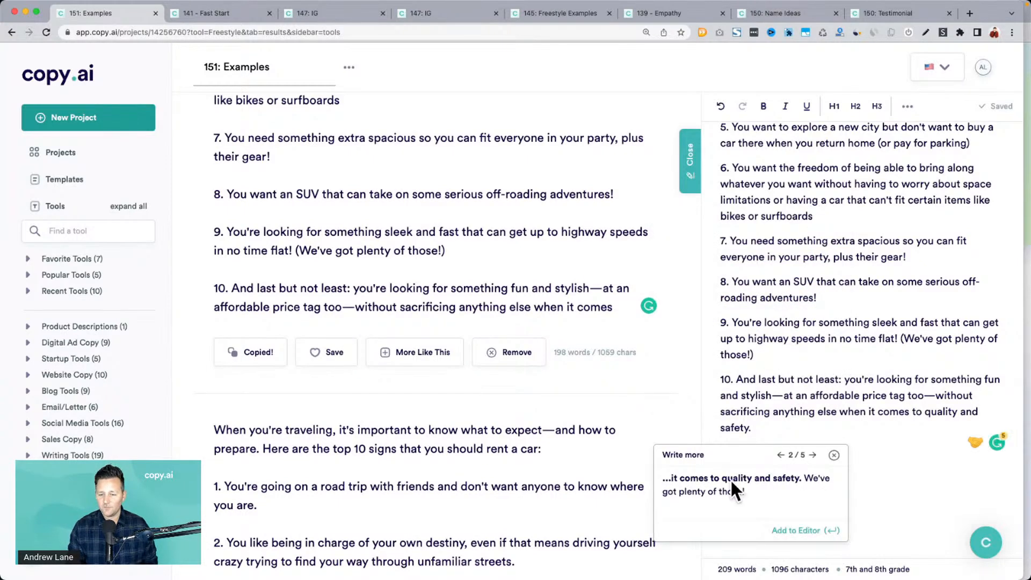
{"action": "left_click", "coordinate": [813, 455]}
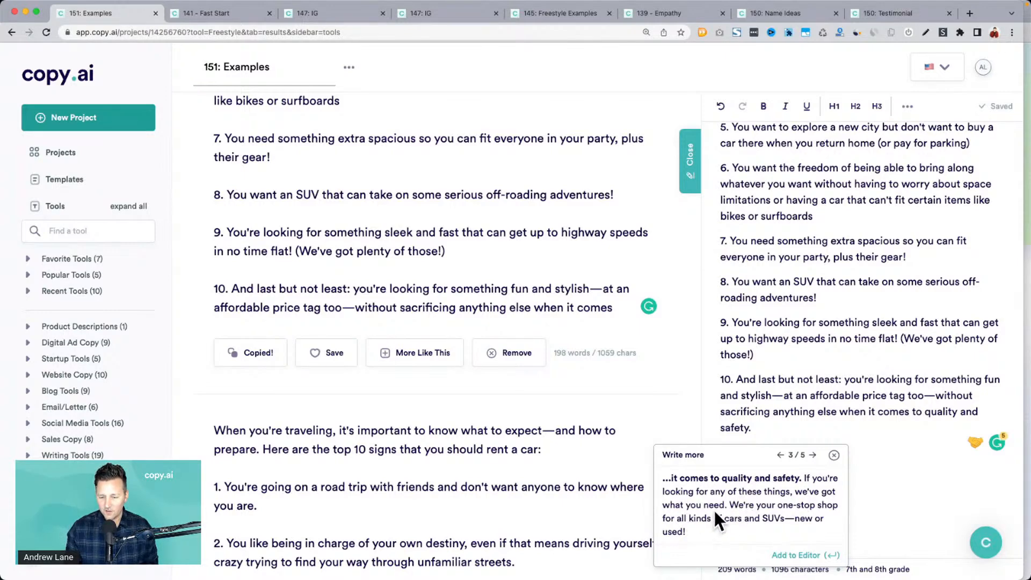
{"action": "left_click", "coordinate": [834, 455]}
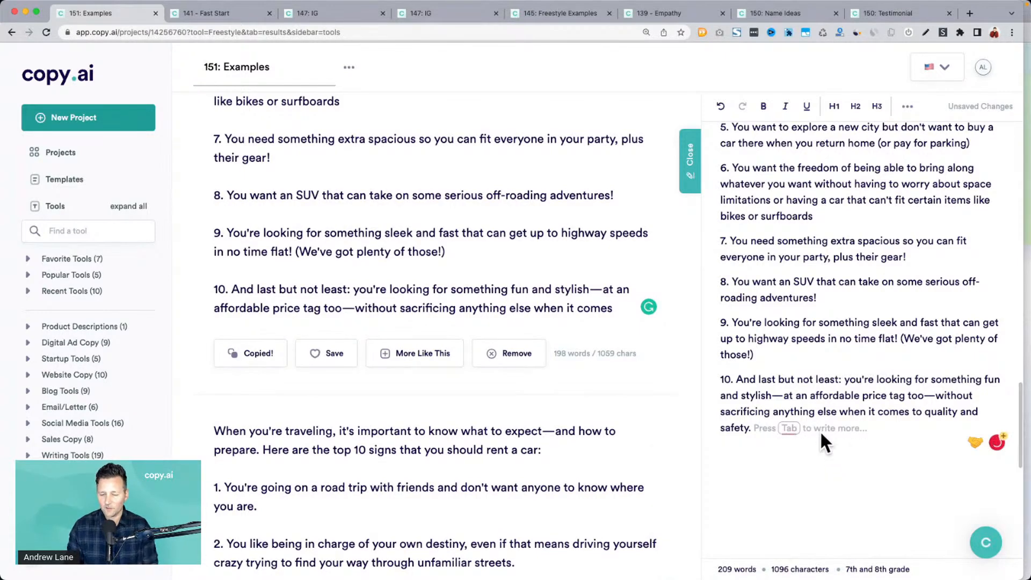
Step: Generate rewrites of the third sign about getting from one place to another, review the alternatives, and dismiss them
{"action": "scroll", "coordinate": [819, 430], "scroll_direction": "up", "scroll_amount": 5}
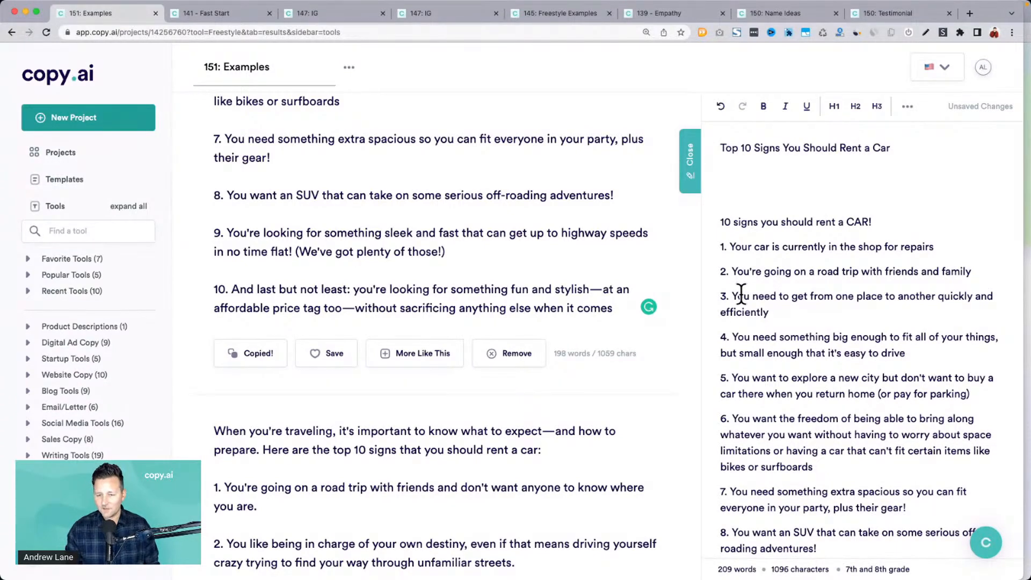
{"action": "left_click_drag", "start_coordinate": [732, 294], "coordinate": [783, 311]}
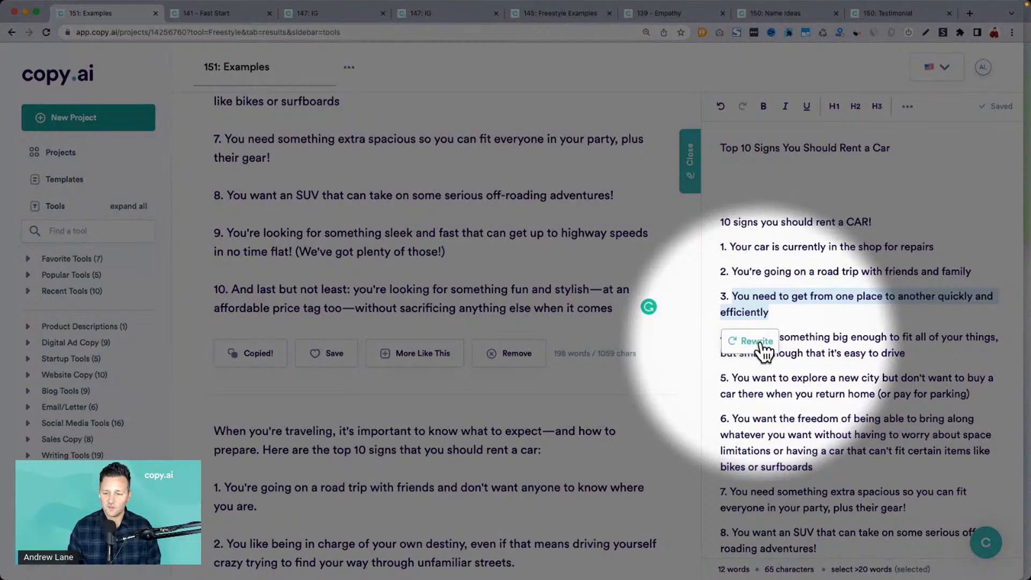
{"action": "left_click", "coordinate": [761, 346]}
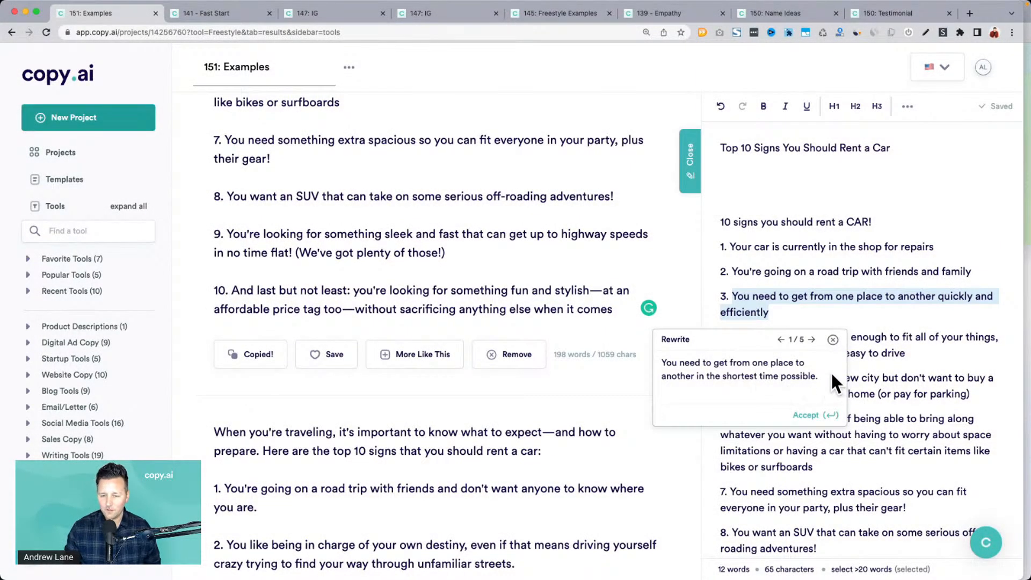
{"action": "left_click", "coordinate": [811, 339]}
{"action": "left_click", "coordinate": [811, 340]}
{"action": "left_click", "coordinate": [833, 339]}
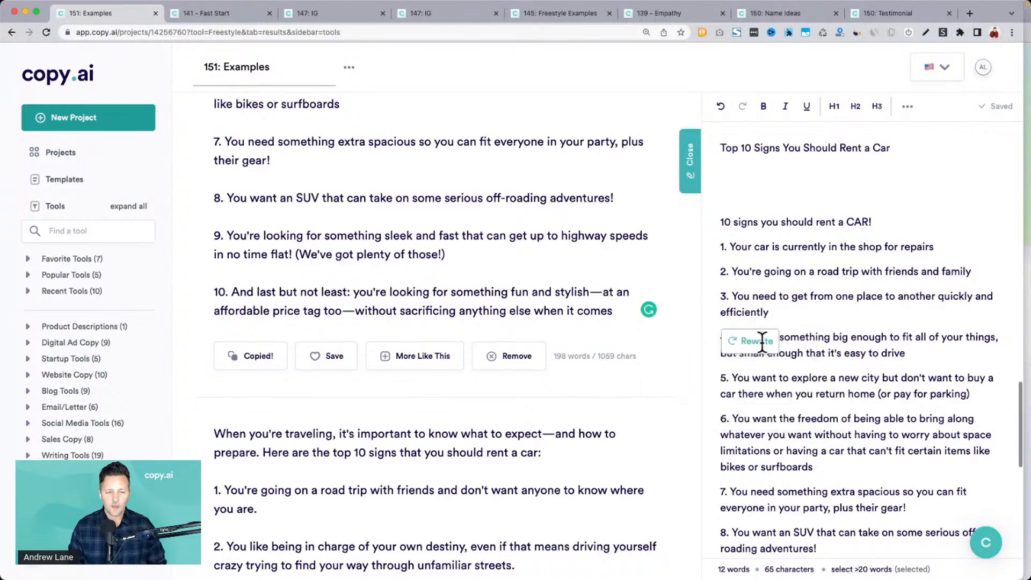
Step: Browse the Email templates and apply the Welcome / Confirmation Email template to the current project
{"action": "scroll", "coordinate": [472, 392], "scroll_direction": "up", "scroll_amount": 20}
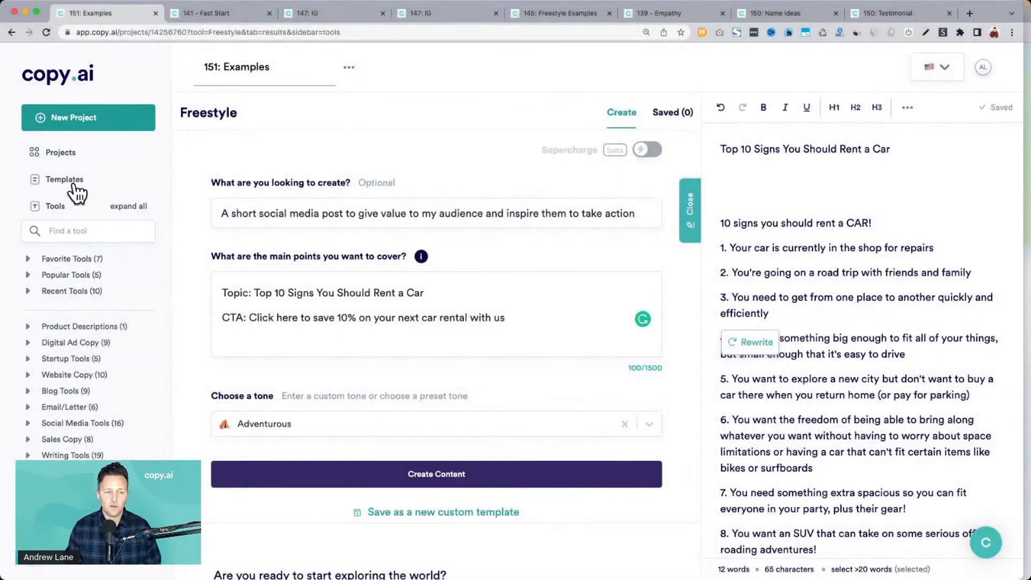
{"action": "left_click", "coordinate": [75, 182]}
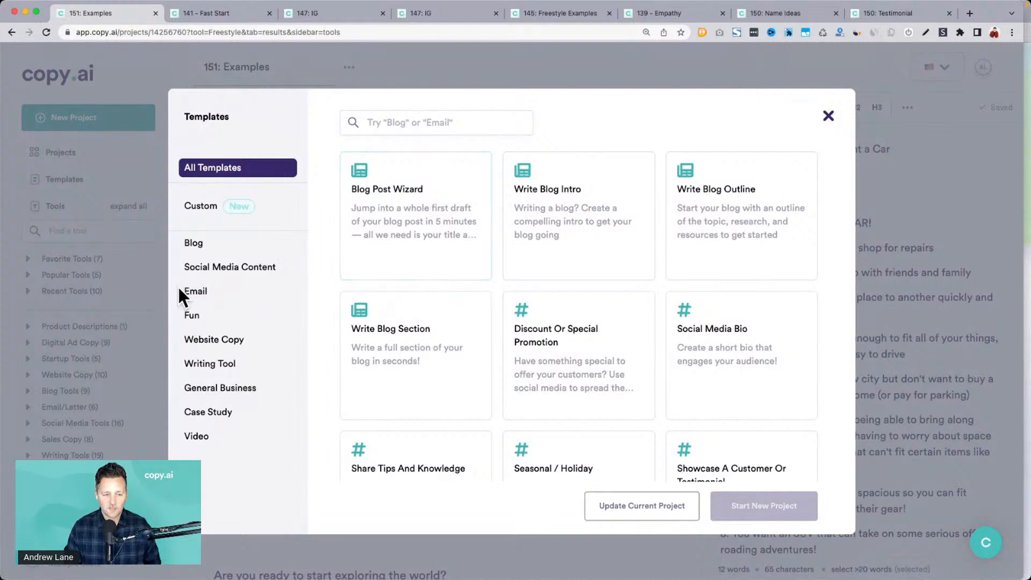
{"action": "left_click", "coordinate": [196, 292]}
{"action": "scroll", "coordinate": [431, 279], "scroll_direction": "down", "scroll_amount": 3}
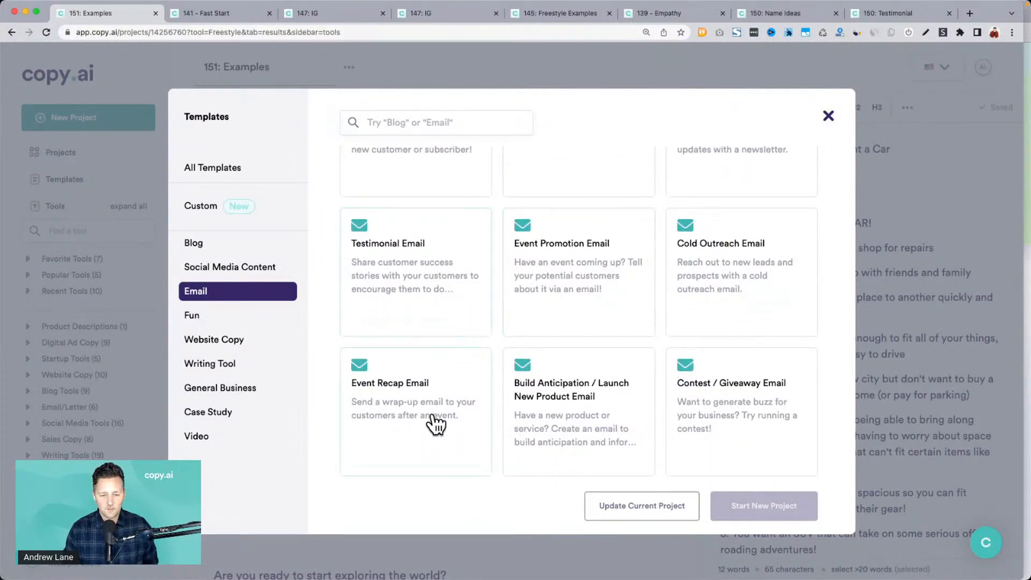
{"action": "scroll", "coordinate": [583, 411], "scroll_direction": "down", "scroll_amount": 1}
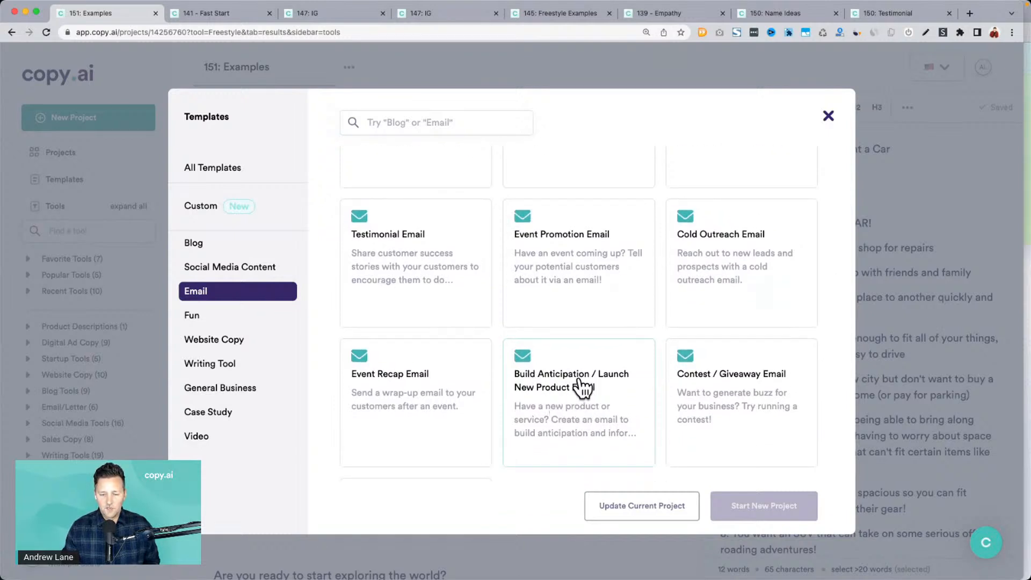
{"action": "scroll", "coordinate": [579, 323], "scroll_direction": "up", "scroll_amount": 3}
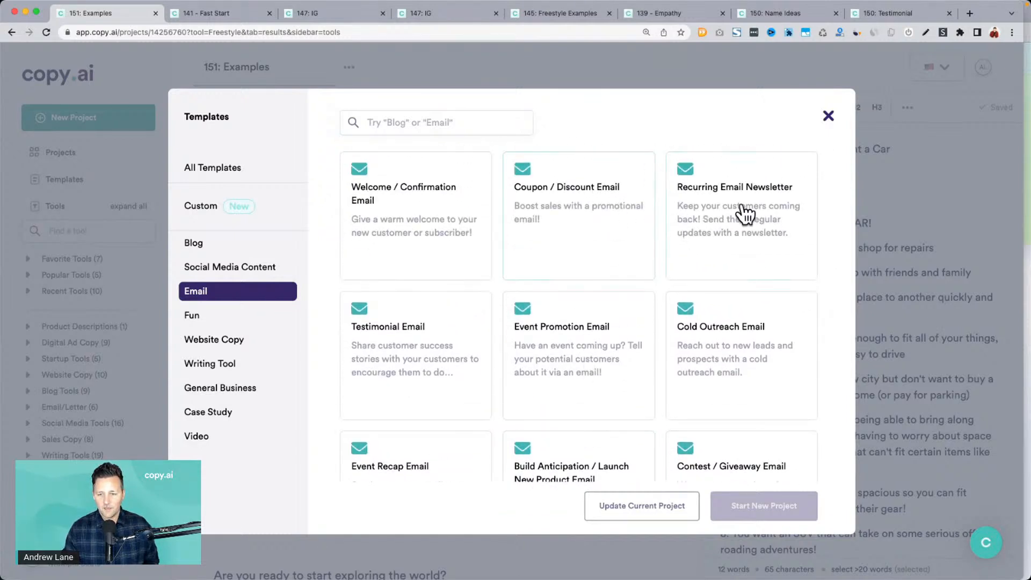
{"action": "left_click", "coordinate": [430, 225]}
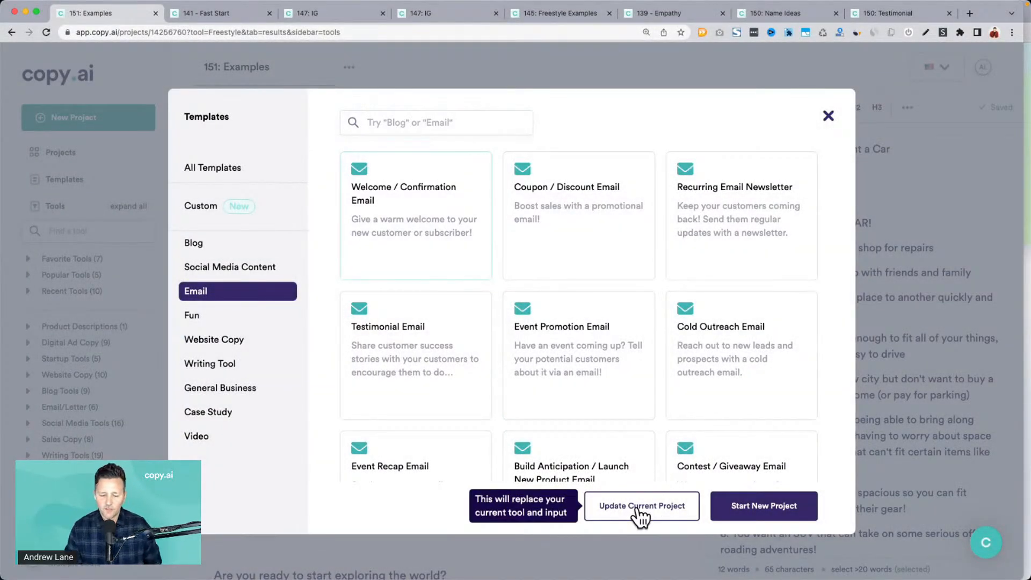
{"action": "left_click", "coordinate": [637, 505]}
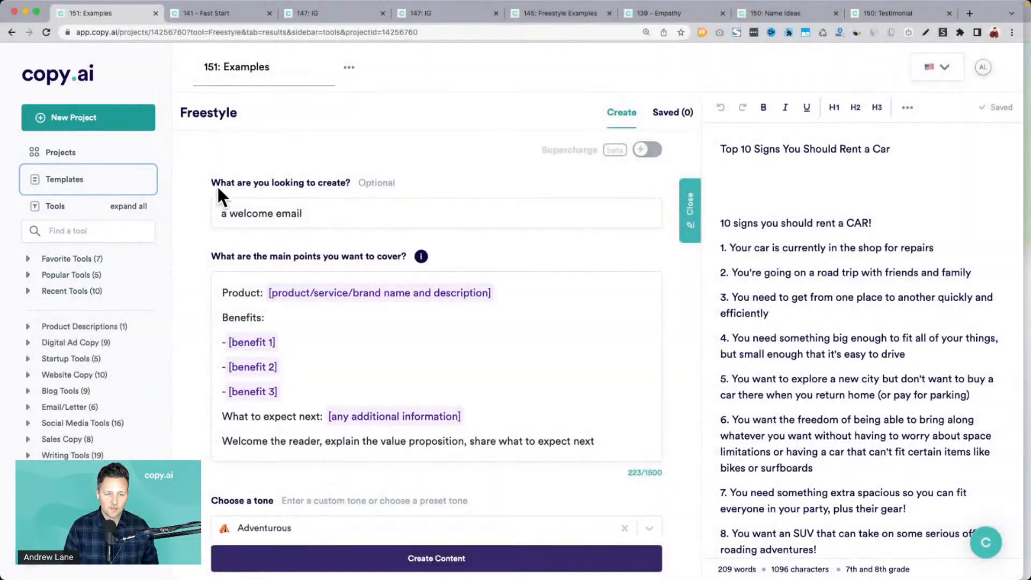
Step: Fill in the template's product as "My SEO Consulting Service" and the first benefit as "SEO optimization"
{"action": "left_click_drag", "start_coordinate": [222, 211], "coordinate": [342, 213]}
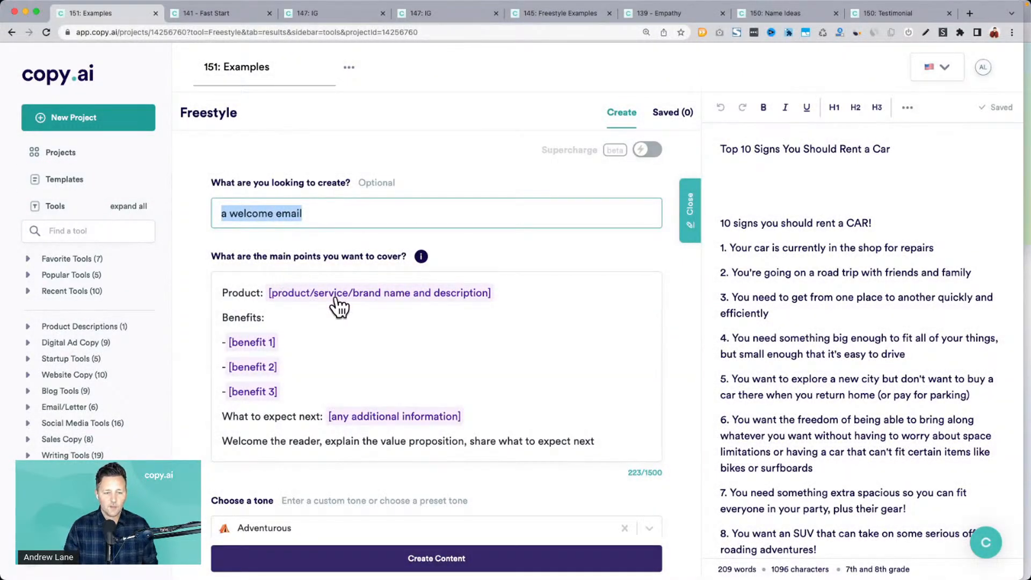
{"action": "left_click", "coordinate": [337, 305]}
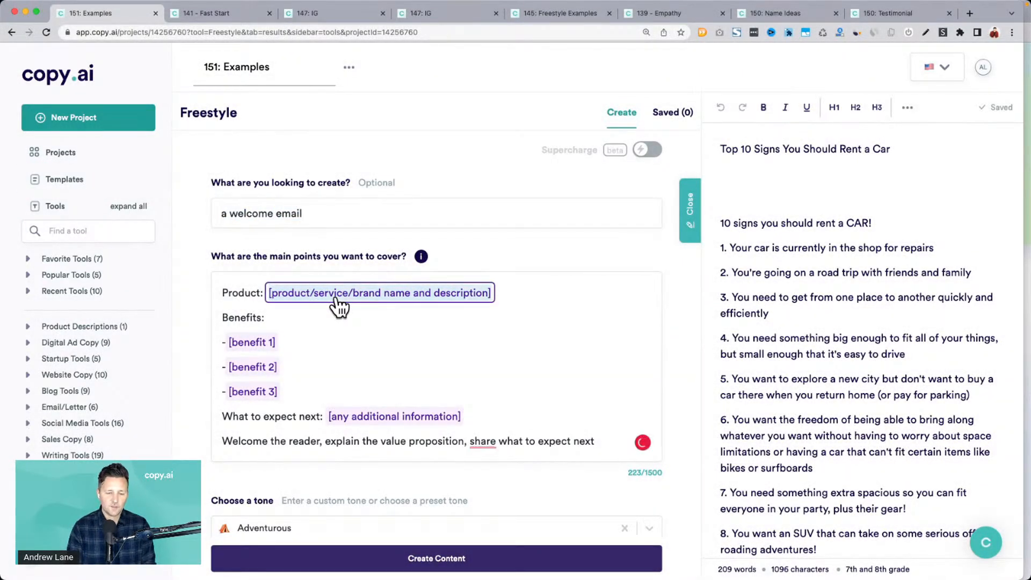
{"action": "type", "text": "My VIP Consulting Service"}
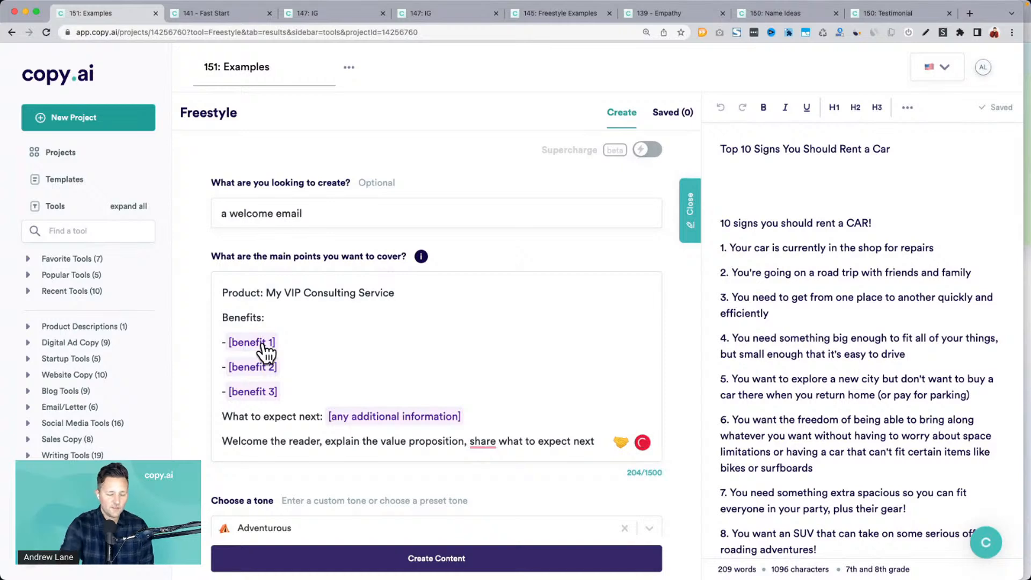
{"action": "left_click", "coordinate": [264, 349]}
{"action": "type", "text": "SEO optimization"}
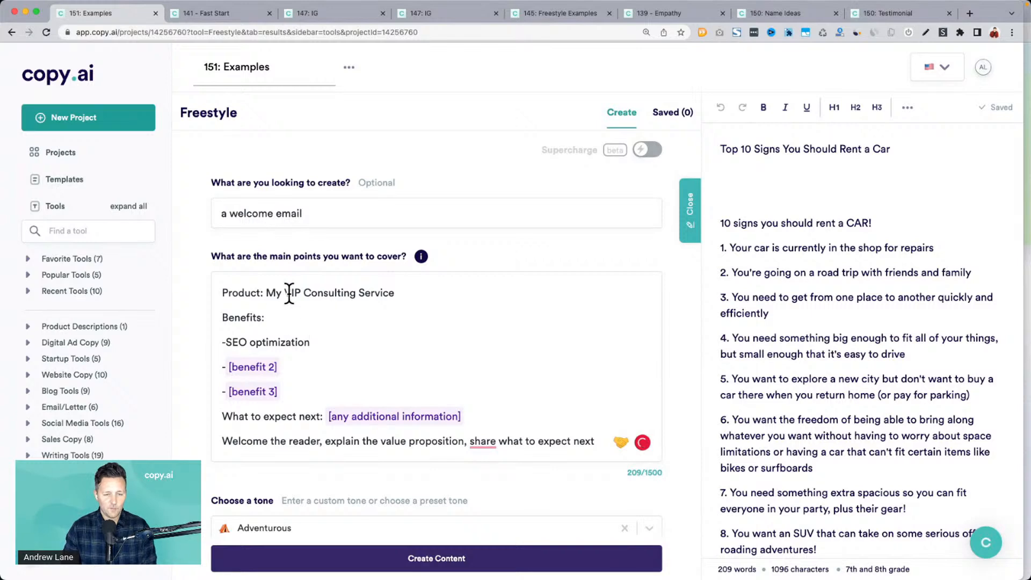
{"action": "type", "text": "SEO"}
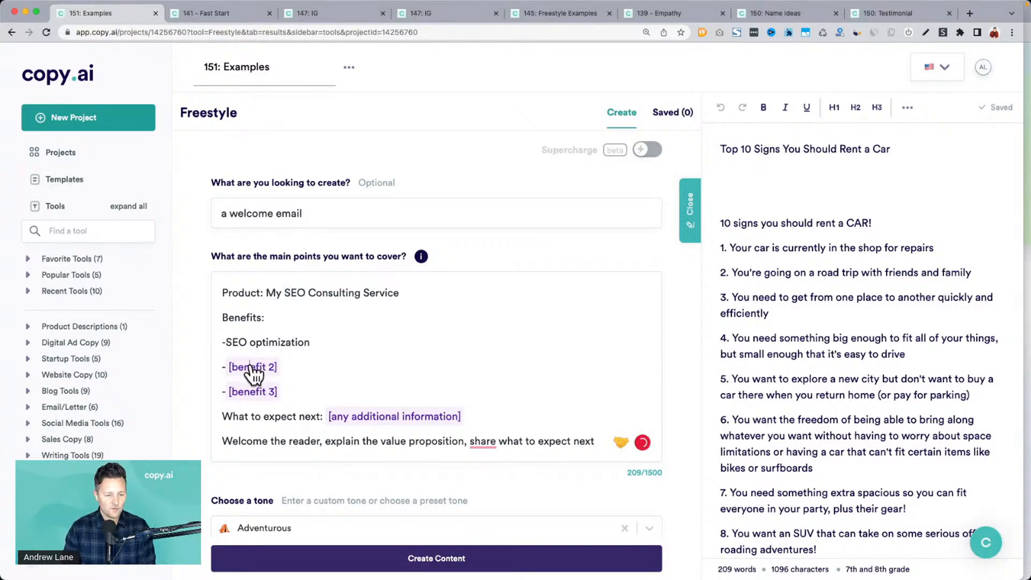
Step: Replace the second and third benefit placeholders with "Get more leads" and "Grow your busienss"
{"action": "left_click", "coordinate": [252, 369]}
{"action": "type", "text": "Get more leads"}
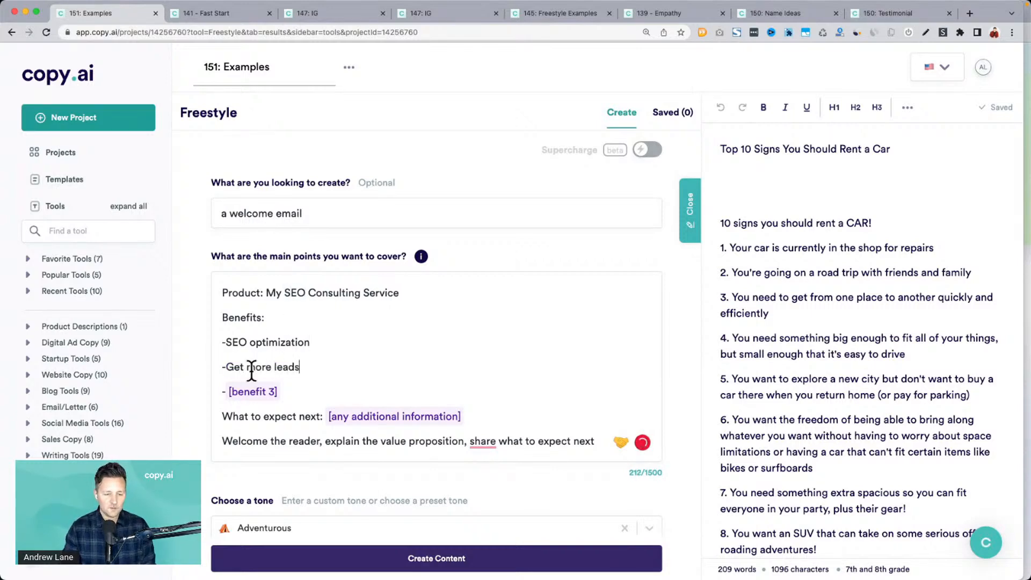
{"action": "left_click", "coordinate": [249, 392]}
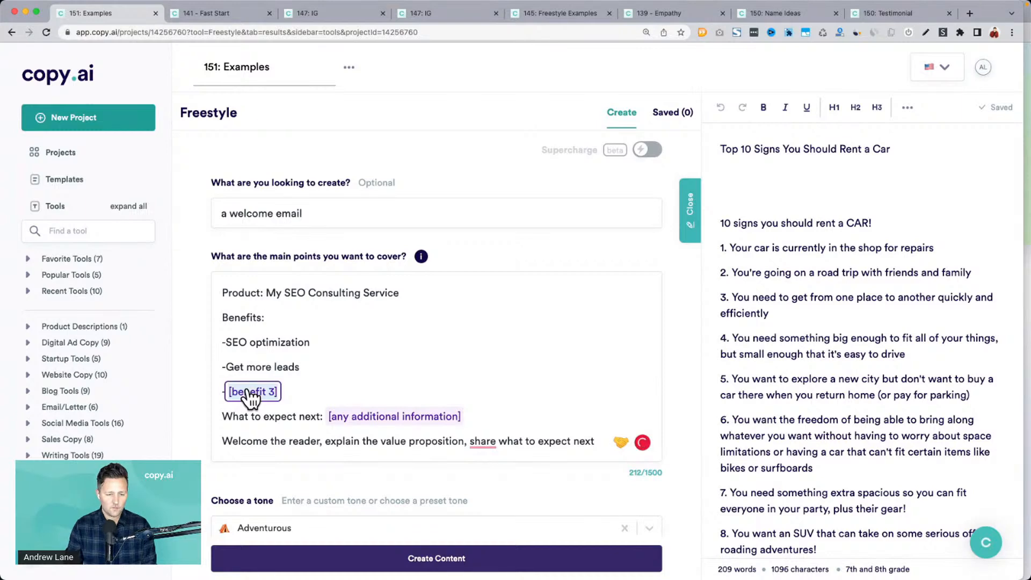
{"action": "type", "text": "Grow your business"}
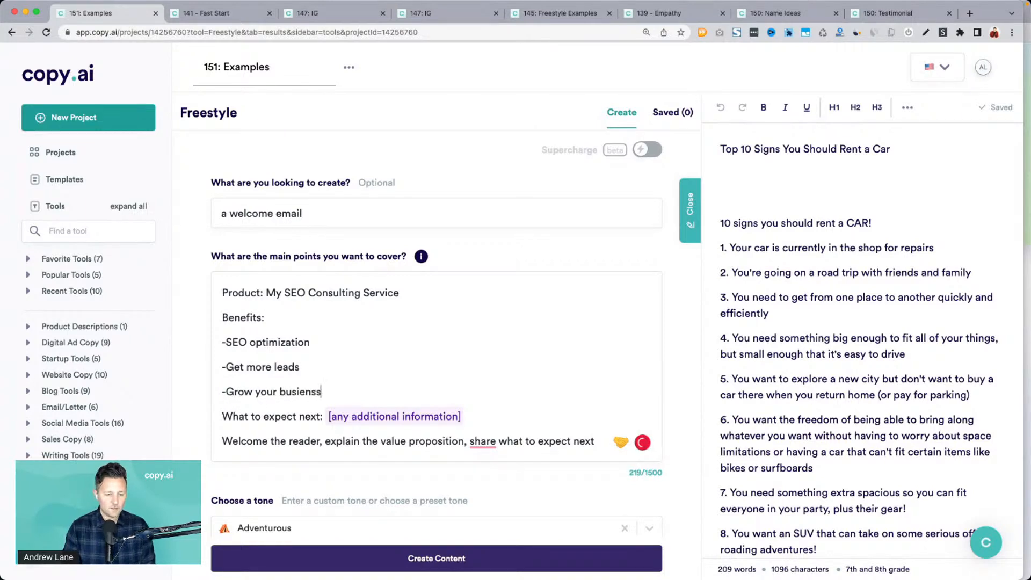
Step: Replace the additional information placeholder under "What to expect next" with "Book your time on my calendar"
{"action": "left_click", "coordinate": [379, 418]}
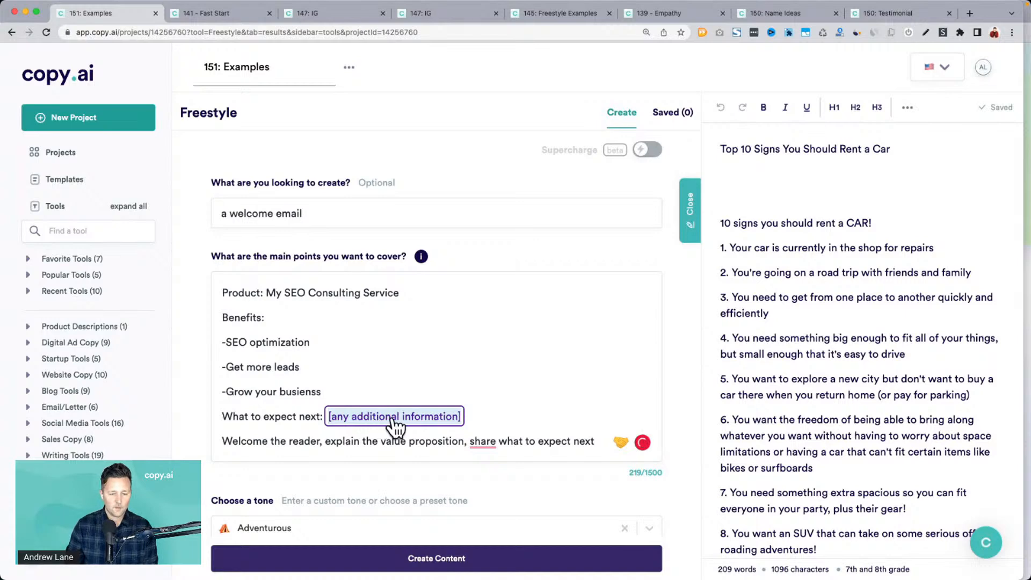
{"action": "left_click", "coordinate": [395, 417]}
{"action": "type", "text": "Book "}
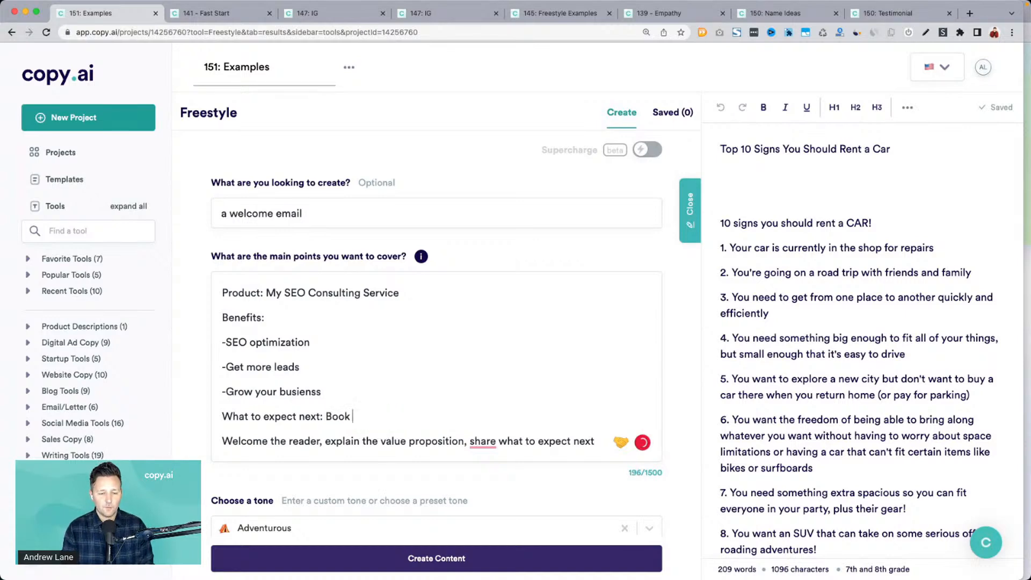
{"action": "type", "text": "your time on my calendar"}
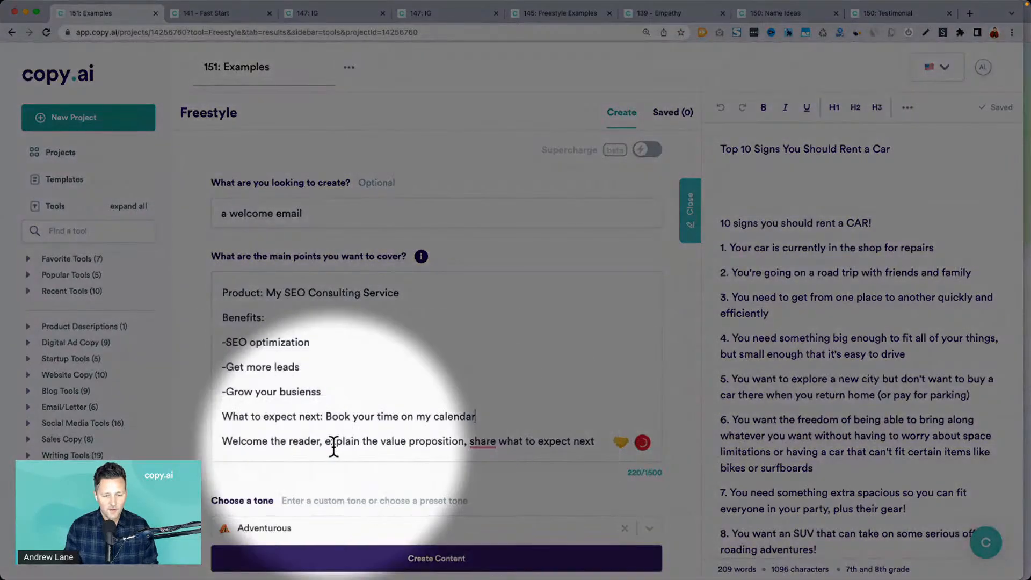
Step: Replace the Adventurous tone with the custom tone "Grateful" and generate the welcome email content
{"action": "scroll", "coordinate": [335, 451], "scroll_direction": "down", "scroll_amount": 3}
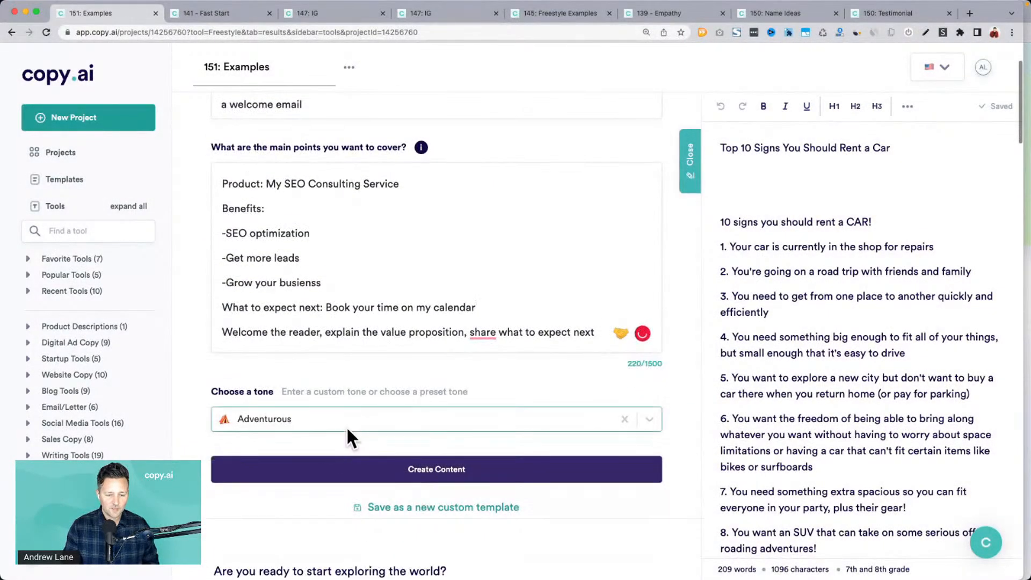
{"action": "left_click", "coordinate": [346, 427]}
{"action": "left_click", "coordinate": [296, 355]}
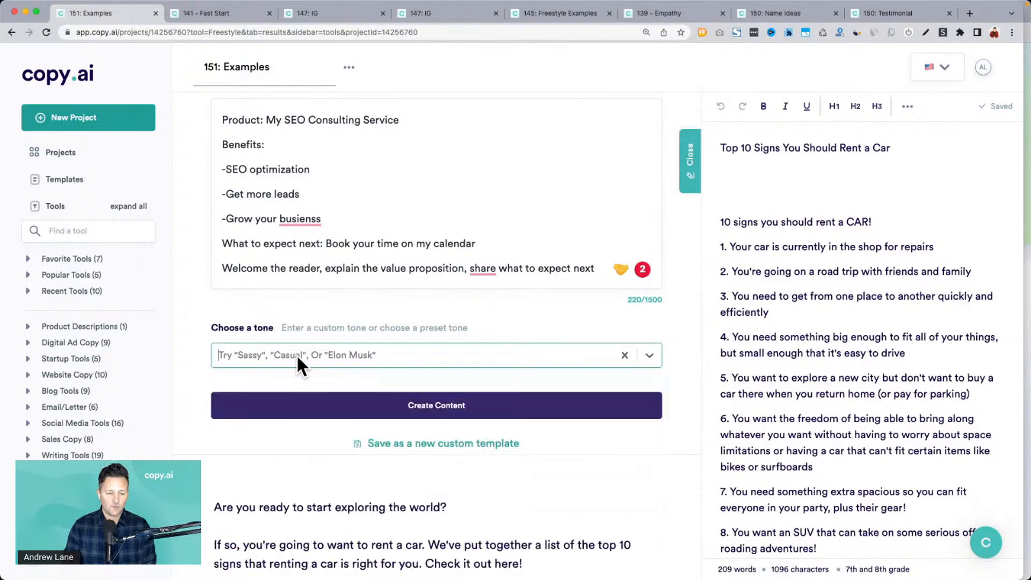
{"action": "type", "text": "Grateful"}
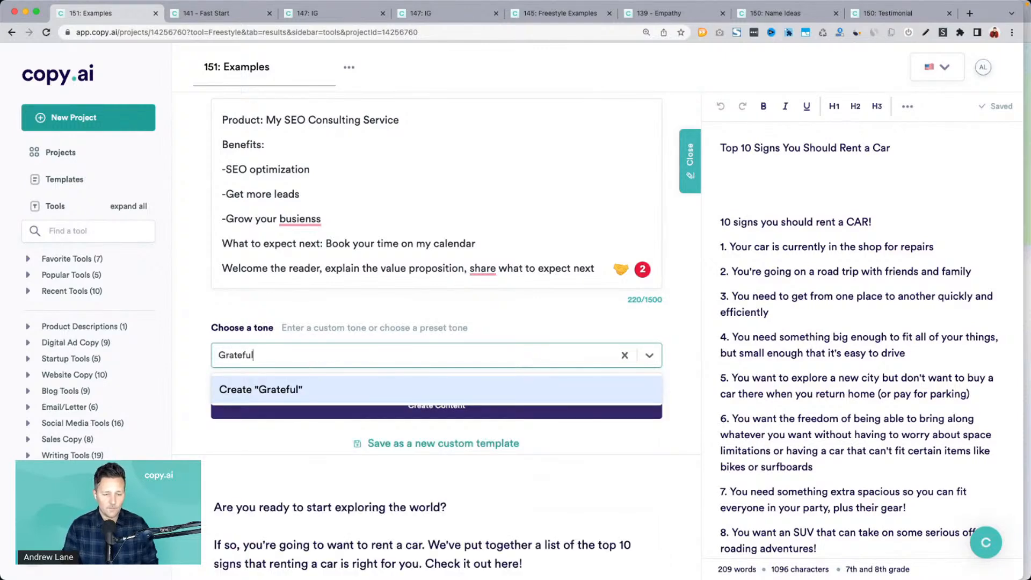
{"action": "left_click", "coordinate": [298, 383]}
{"action": "left_click", "coordinate": [378, 406]}
{"action": "scroll", "coordinate": [378, 403], "scroll_direction": "up", "scroll_amount": 3}
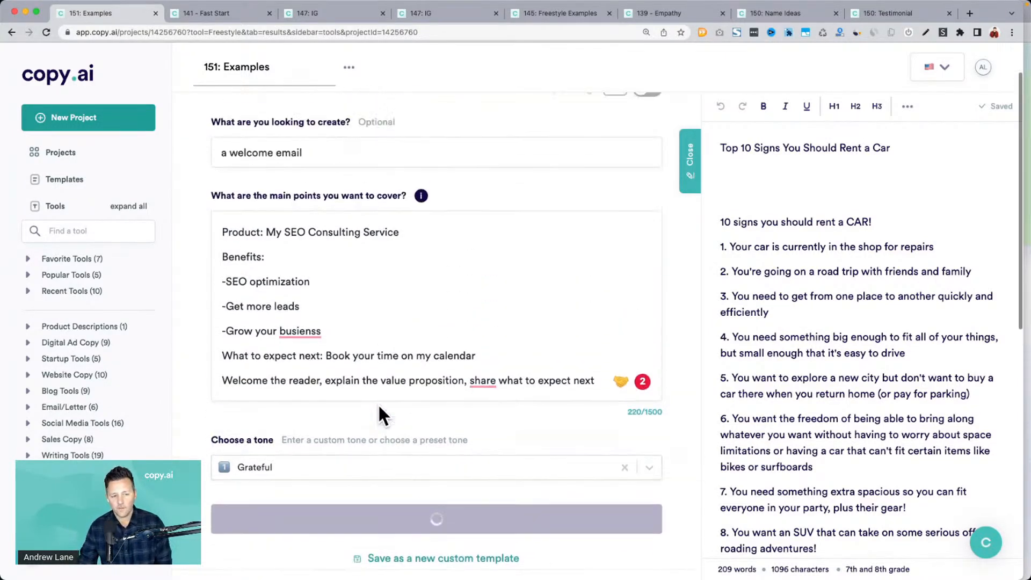
Step: Hide the document editor and correct the third benefit's spelling to "Grow your business"
{"action": "left_click", "coordinate": [691, 186]}
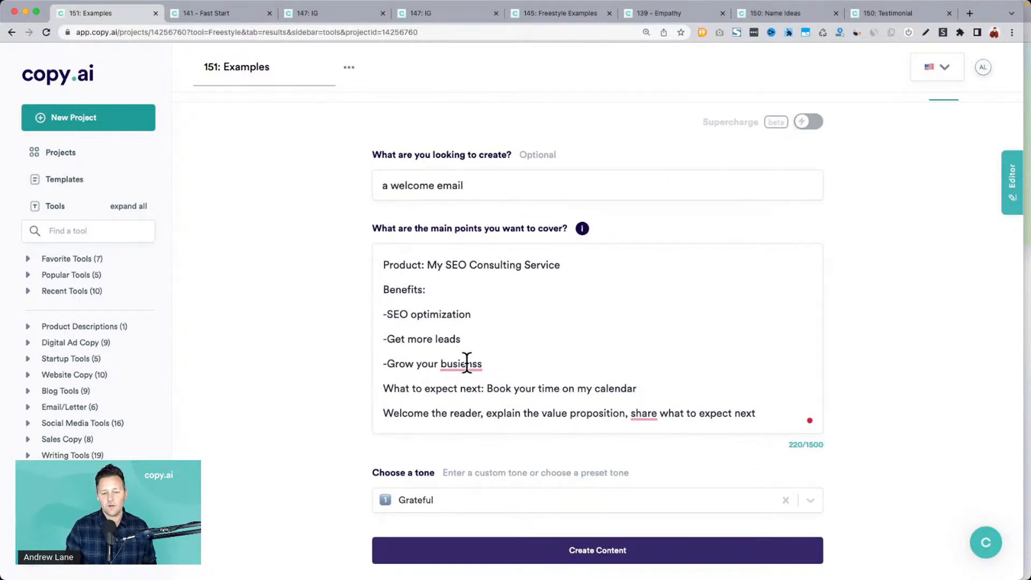
{"action": "mouse_move", "coordinate": [466, 363]}
{"action": "left_click", "coordinate": [472, 401]}
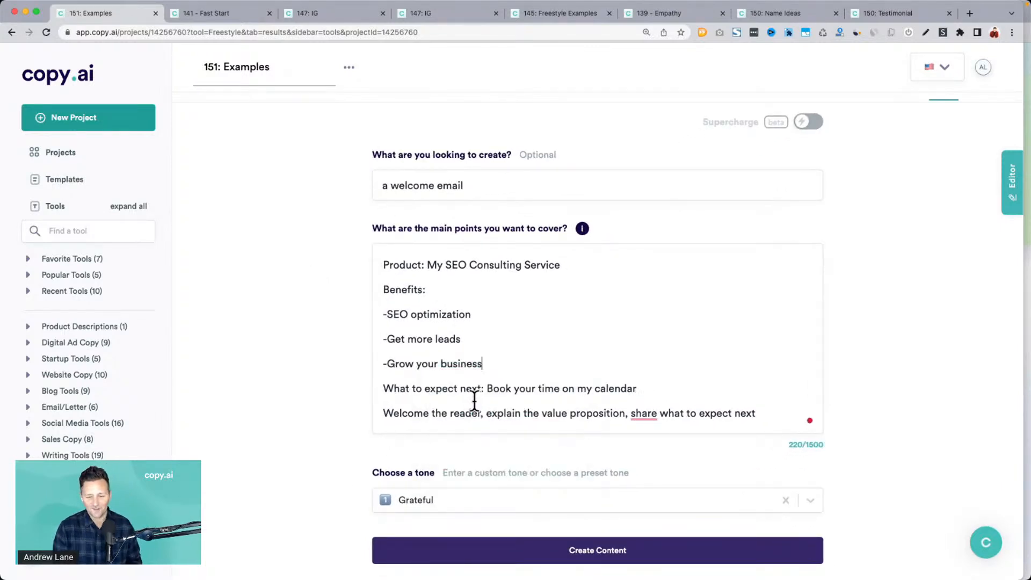
Step: Read through the generated welcome emails, comparing their openings, service explanations and calls to book time on the calendar
{"action": "scroll", "coordinate": [475, 400], "scroll_direction": "down", "scroll_amount": 10}
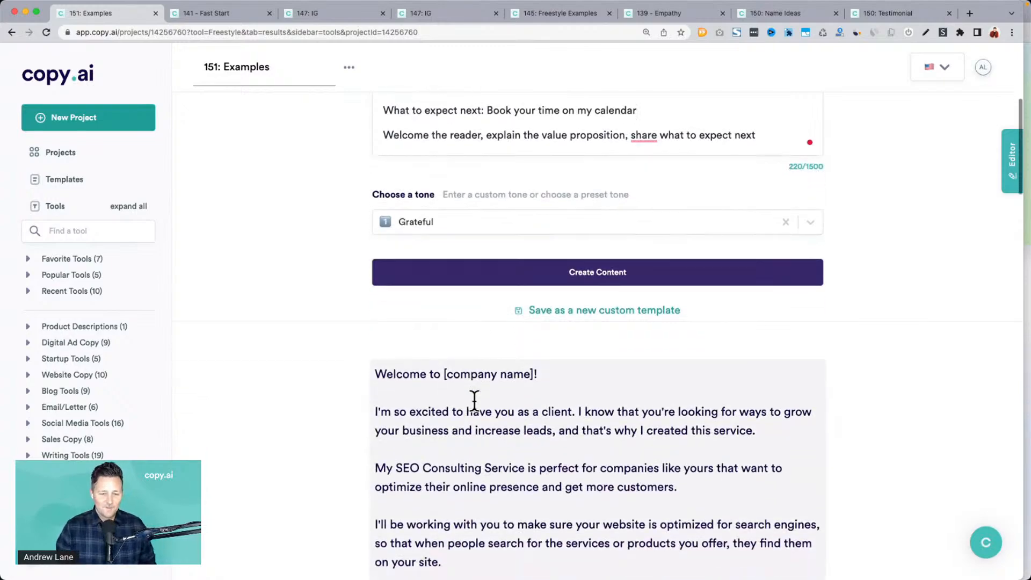
{"action": "scroll", "coordinate": [475, 400], "scroll_direction": "down", "scroll_amount": 3}
{"action": "left_click", "coordinate": [436, 208]}
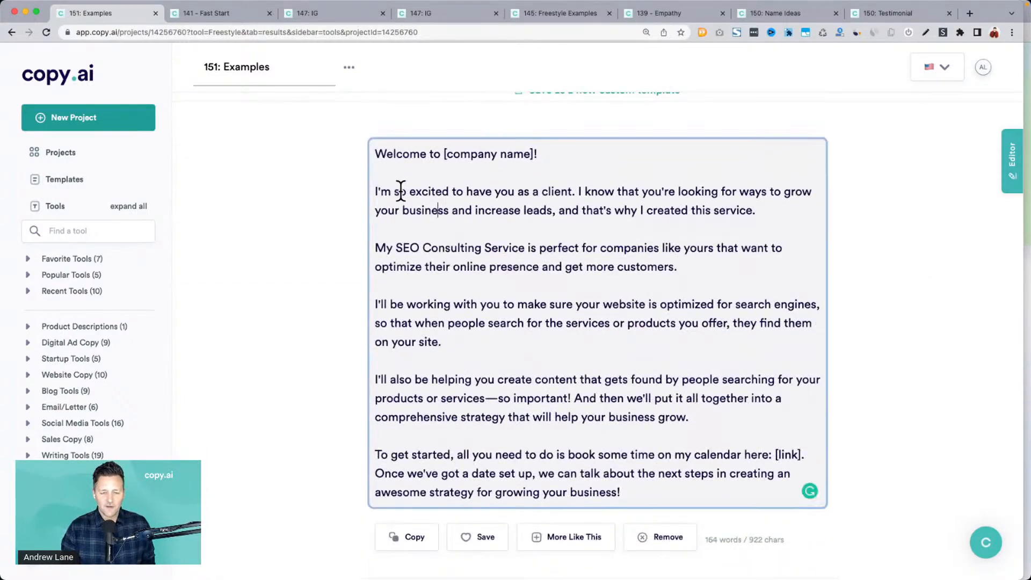
{"action": "left_click_drag", "start_coordinate": [401, 192], "coordinate": [539, 320]}
{"action": "scroll", "coordinate": [542, 321], "scroll_direction": "down", "scroll_amount": 12}
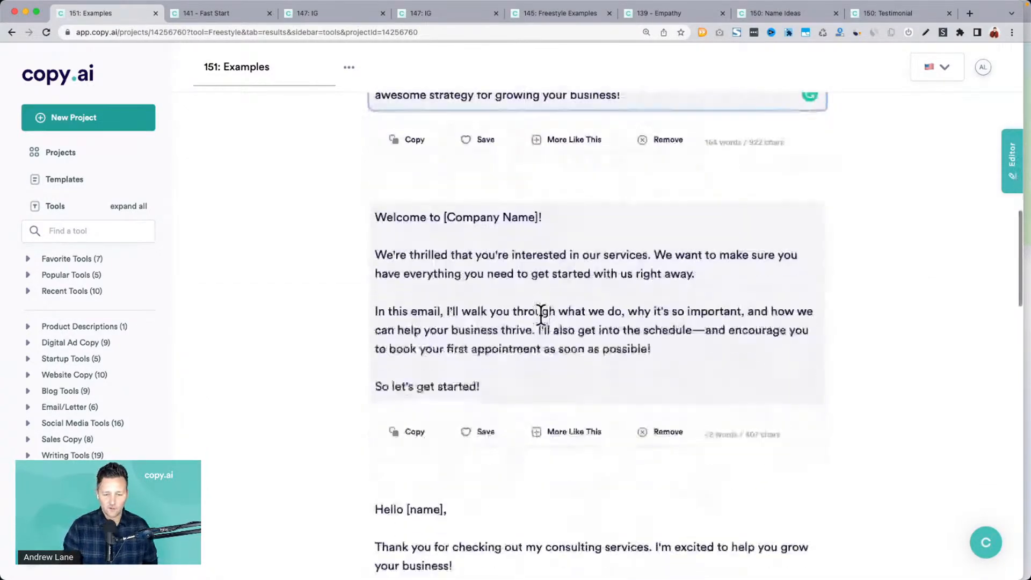
{"action": "left_click_drag", "start_coordinate": [394, 198], "coordinate": [719, 216]}
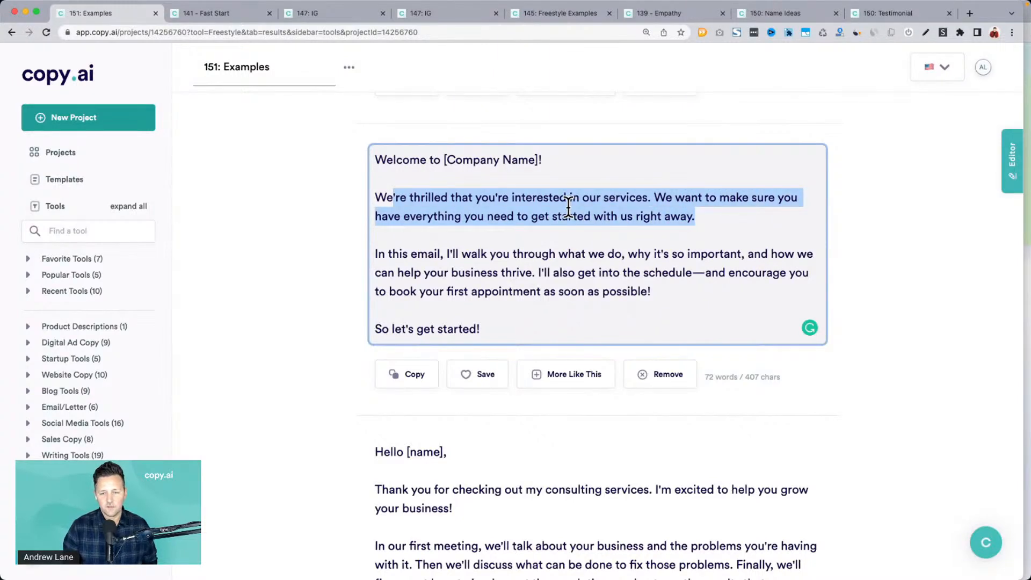
{"action": "scroll", "coordinate": [568, 207], "scroll_direction": "down", "scroll_amount": 1}
{"action": "scroll", "coordinate": [568, 210], "scroll_direction": "down", "scroll_amount": 5}
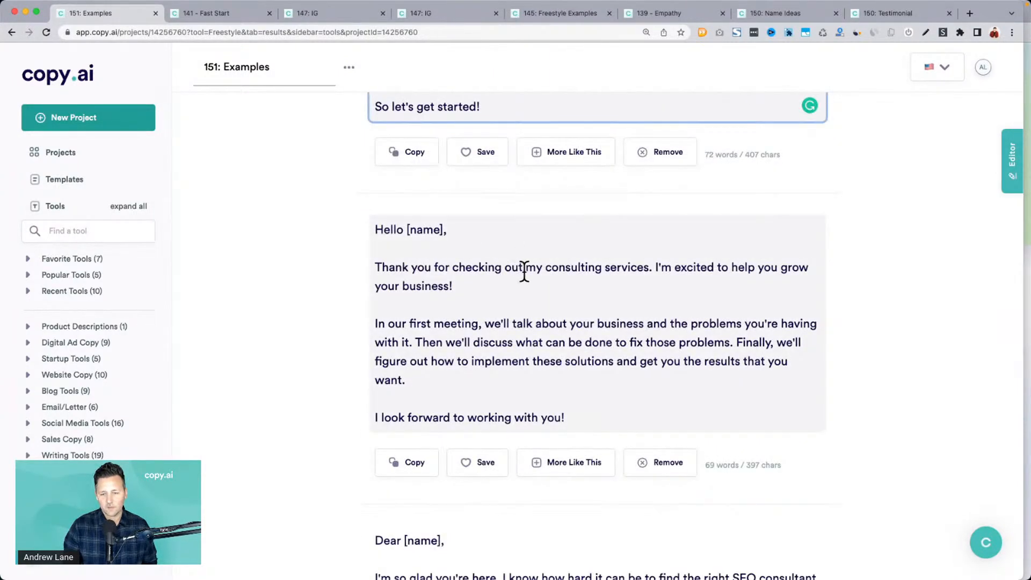
{"action": "scroll", "coordinate": [449, 288], "scroll_direction": "down", "scroll_amount": 6}
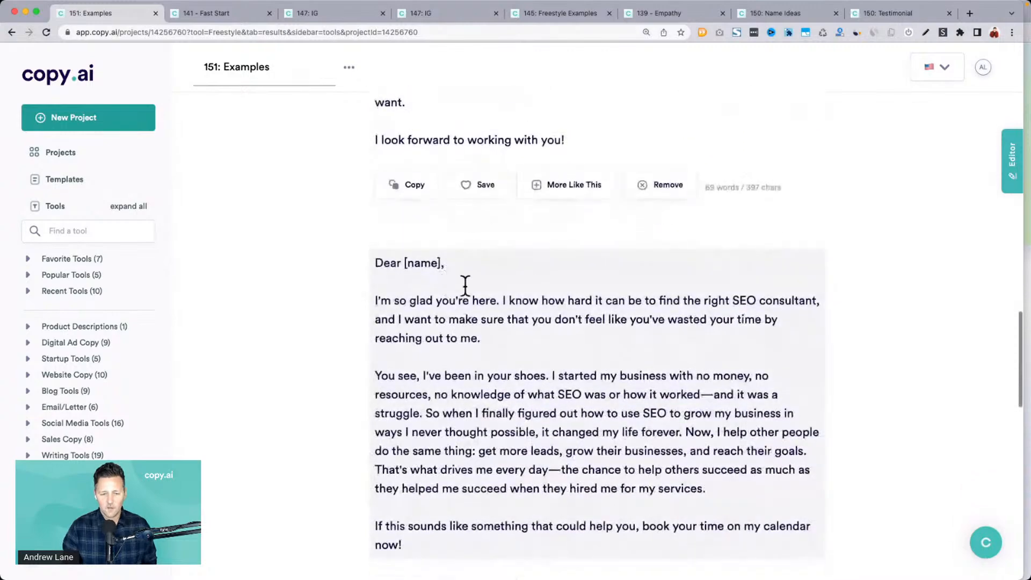
{"action": "left_click_drag", "start_coordinate": [508, 301], "coordinate": [543, 314]}
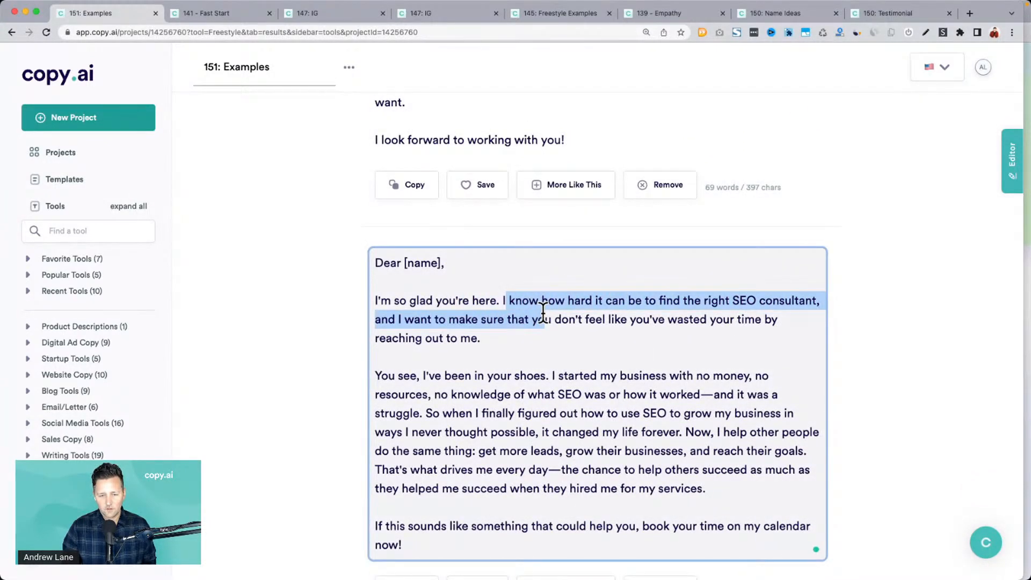
{"action": "scroll", "coordinate": [543, 314], "scroll_direction": "down", "scroll_amount": 9}
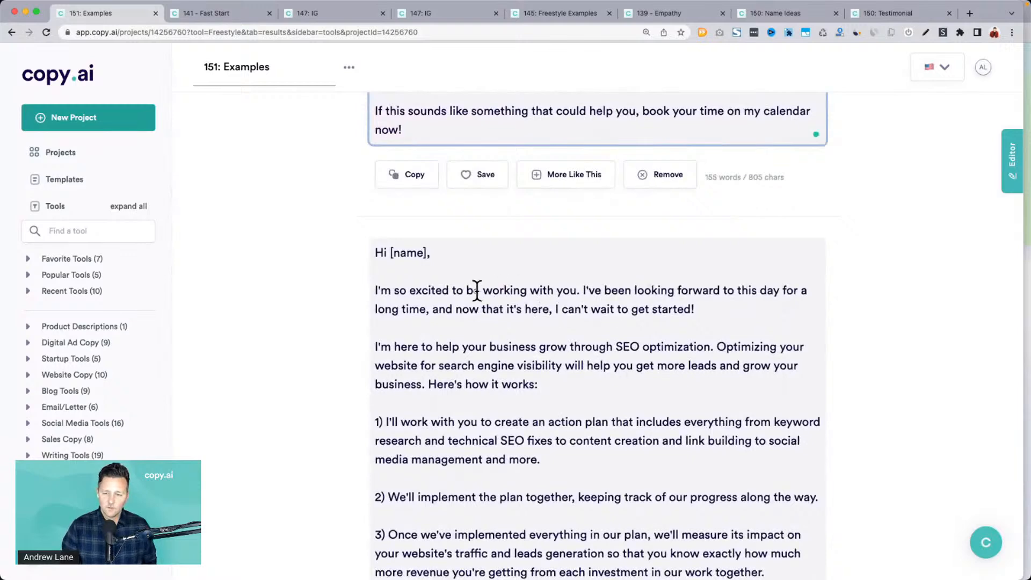
{"action": "left_click_drag", "start_coordinate": [477, 291], "coordinate": [724, 323]}
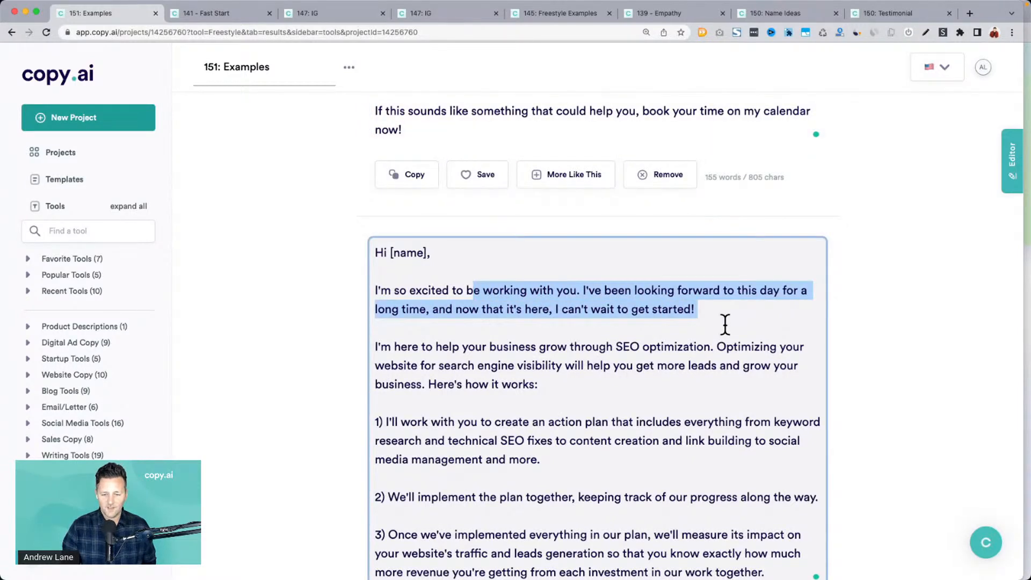
{"action": "scroll", "coordinate": [724, 323], "scroll_direction": "down", "scroll_amount": 5}
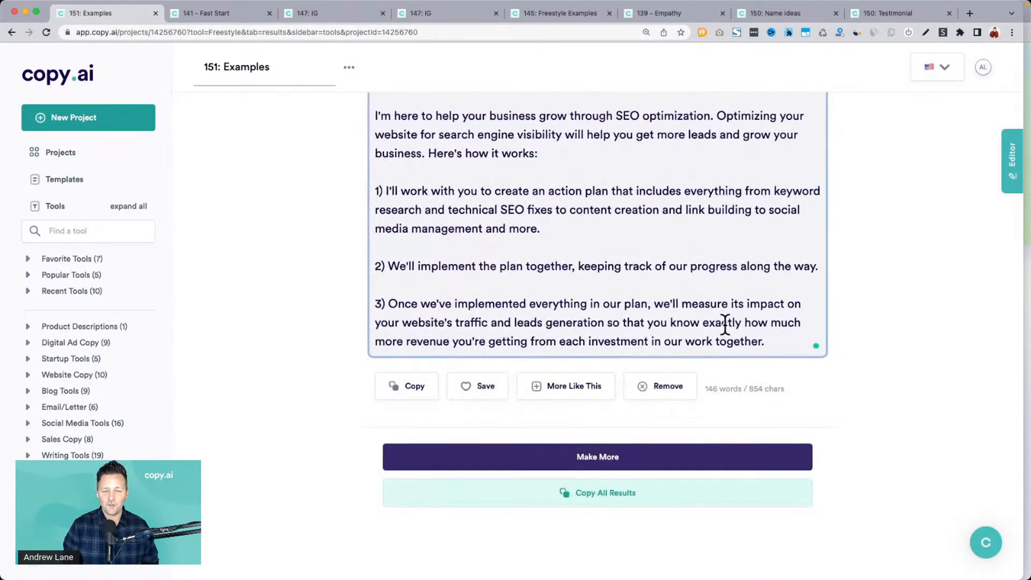
{"action": "scroll", "coordinate": [724, 323], "scroll_direction": "up", "scroll_amount": 5}
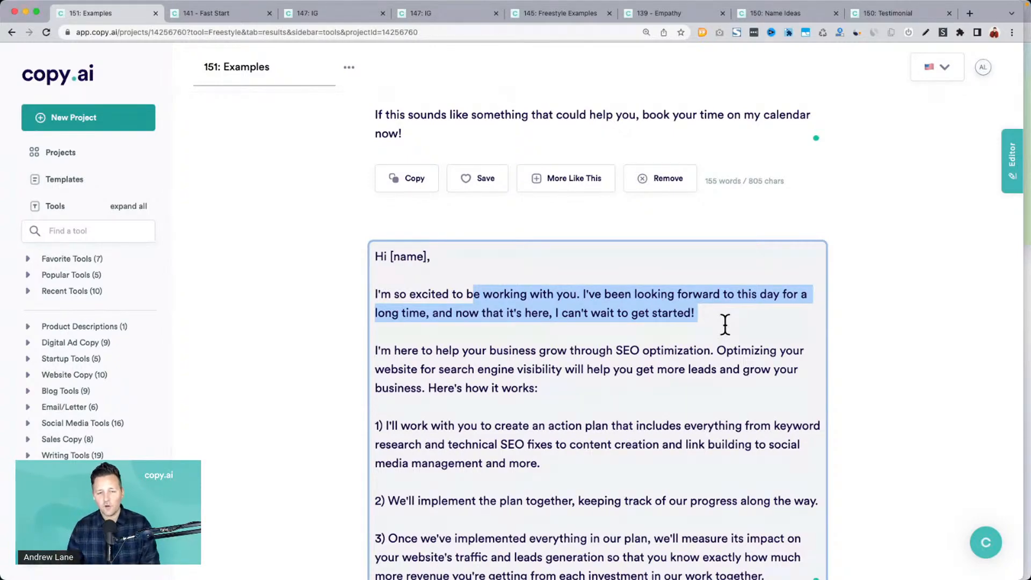
{"action": "scroll", "coordinate": [724, 323], "scroll_direction": "up", "scroll_amount": 10}
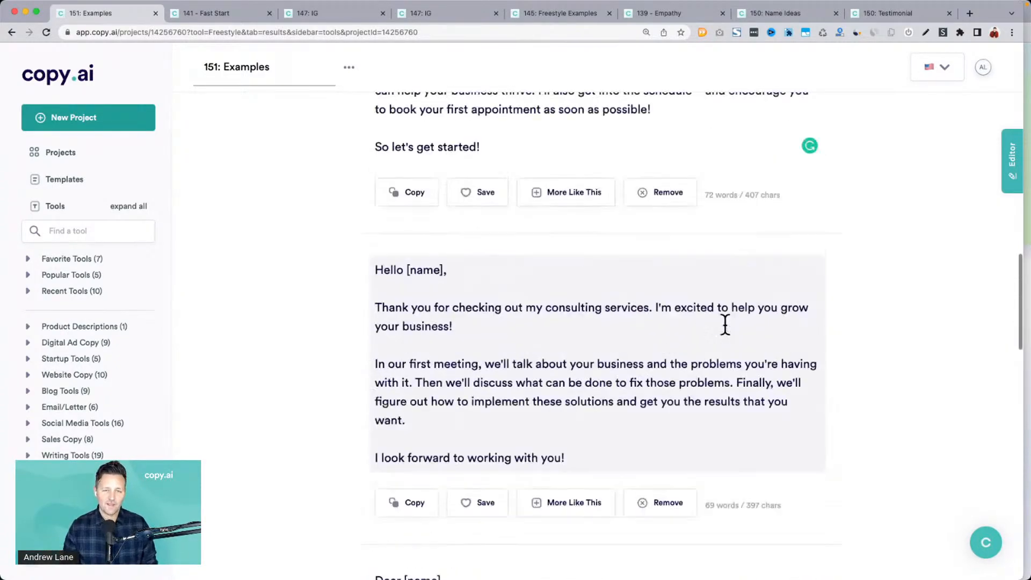
{"action": "scroll", "coordinate": [725, 323], "scroll_direction": "up", "scroll_amount": 5}
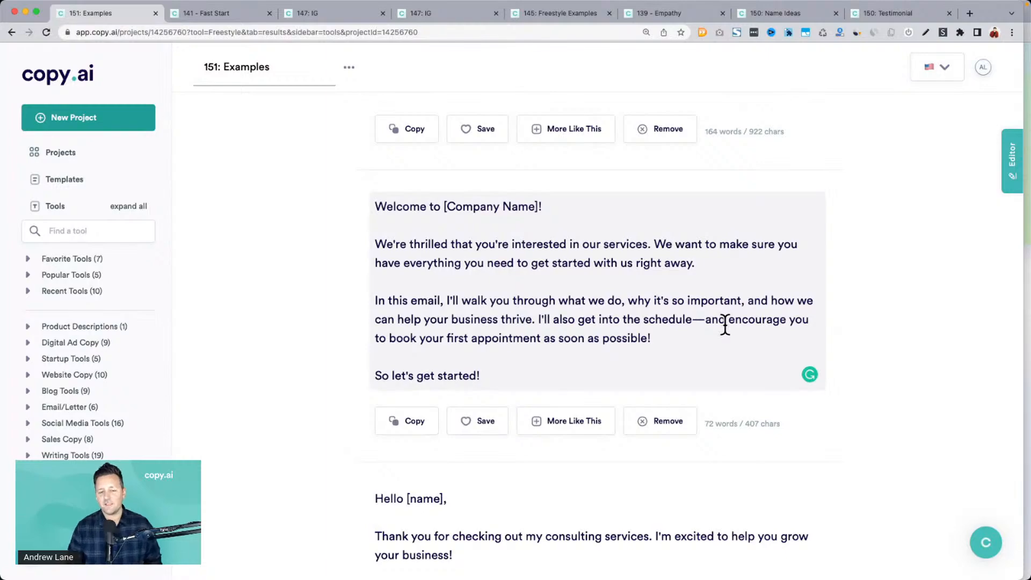
{"action": "scroll", "coordinate": [724, 323], "scroll_direction": "up", "scroll_amount": 20}
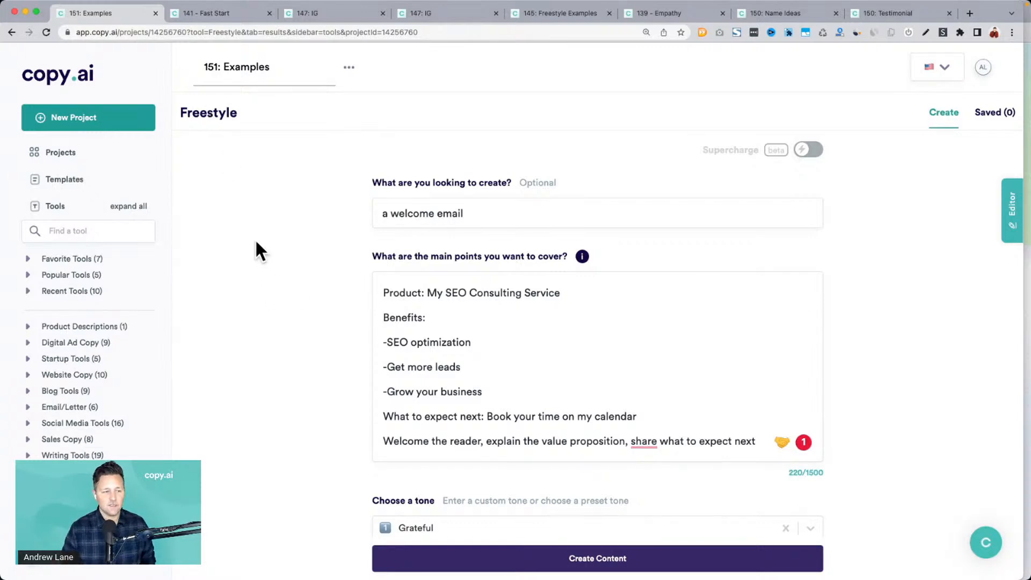
Step: Start a new project from the Blog Post Wizard template in the Blog category
{"action": "left_click", "coordinate": [72, 174]}
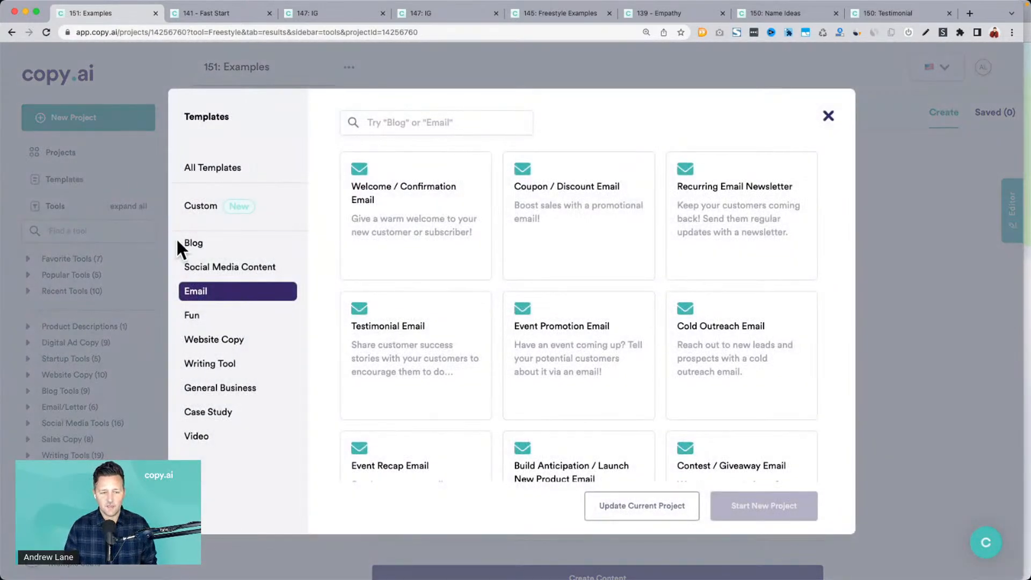
{"action": "left_click", "coordinate": [200, 244]}
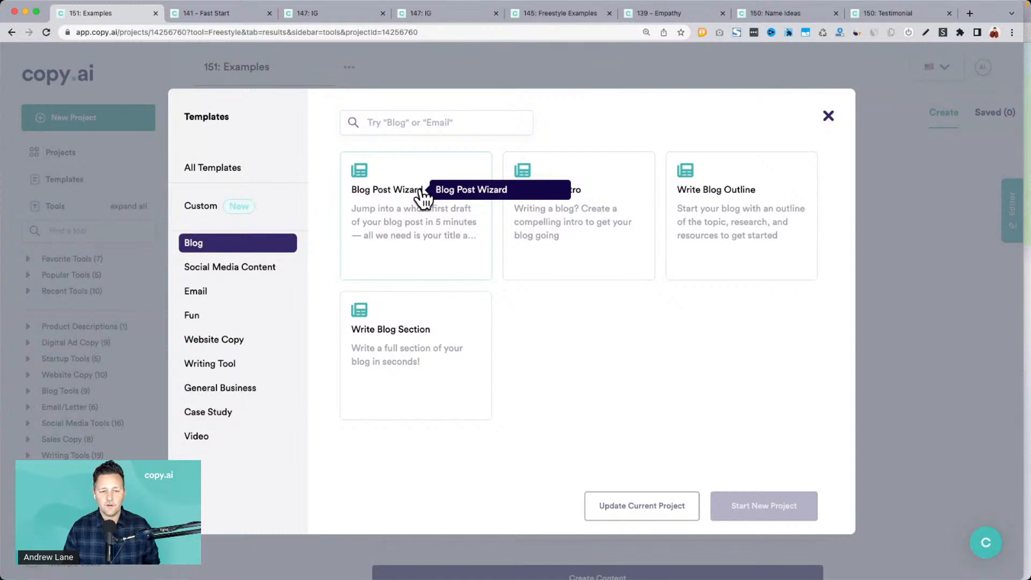
{"action": "left_click", "coordinate": [423, 199]}
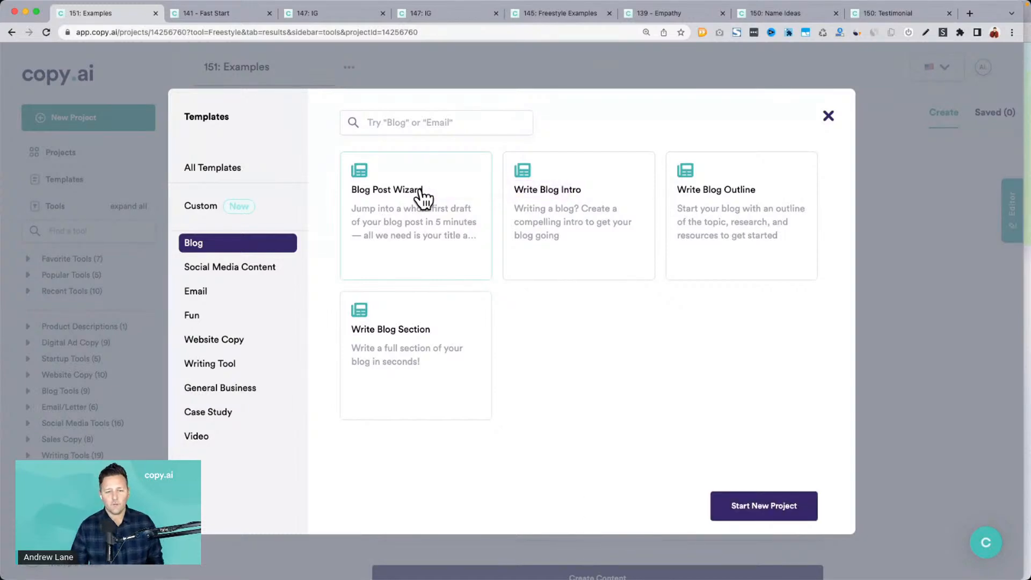
{"action": "left_click", "coordinate": [747, 510]}
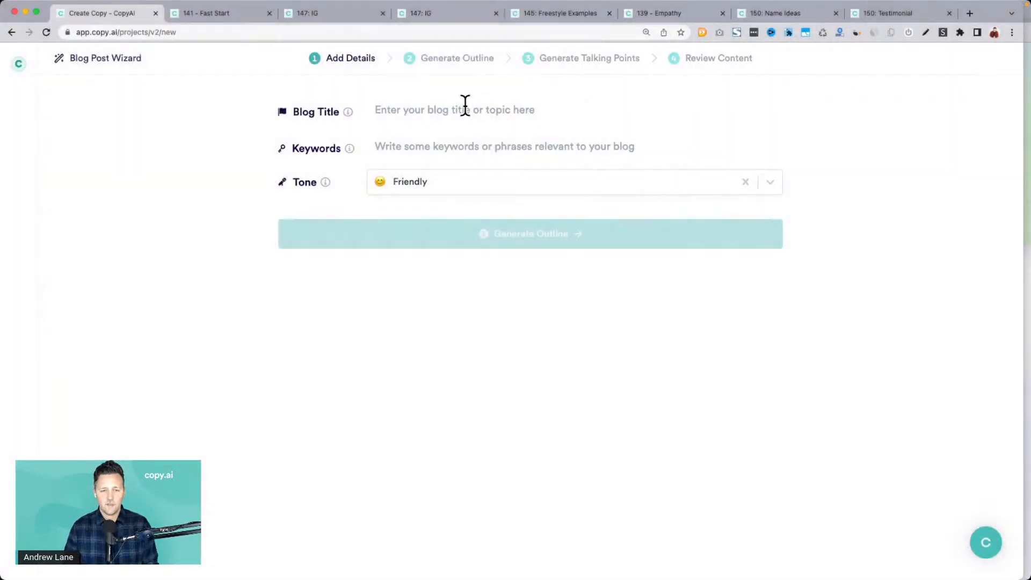
Step: Paste the copied car rental list as the blog title and delete everything after "10 signs you should rent a CAR!"
{"action": "left_click", "coordinate": [465, 109]}
{"action": "key", "text": "super+v"}
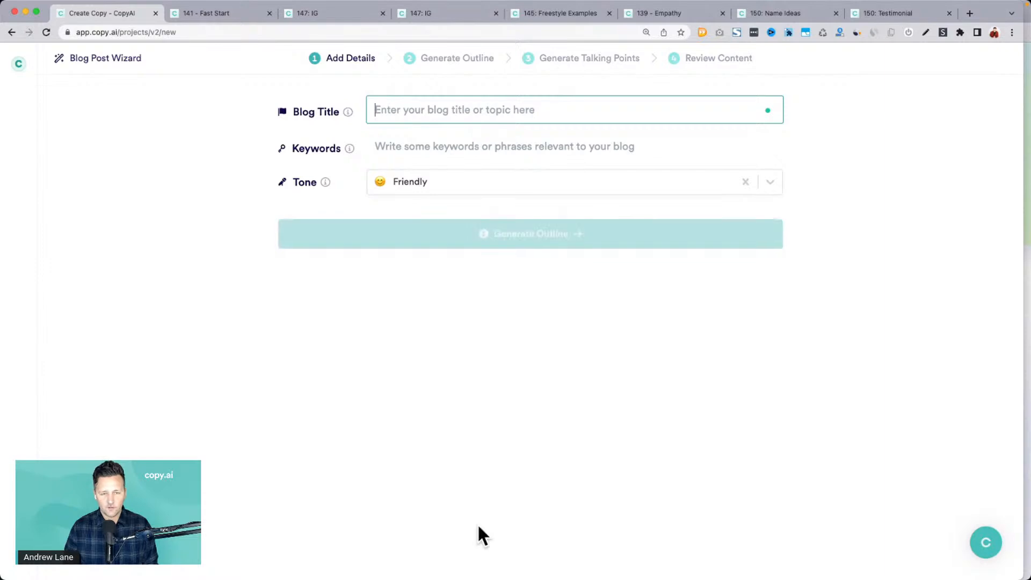
{"action": "key", "text": "super+v"}
{"action": "scroll", "coordinate": [492, 116], "scroll_direction": "up", "scroll_amount": 15}
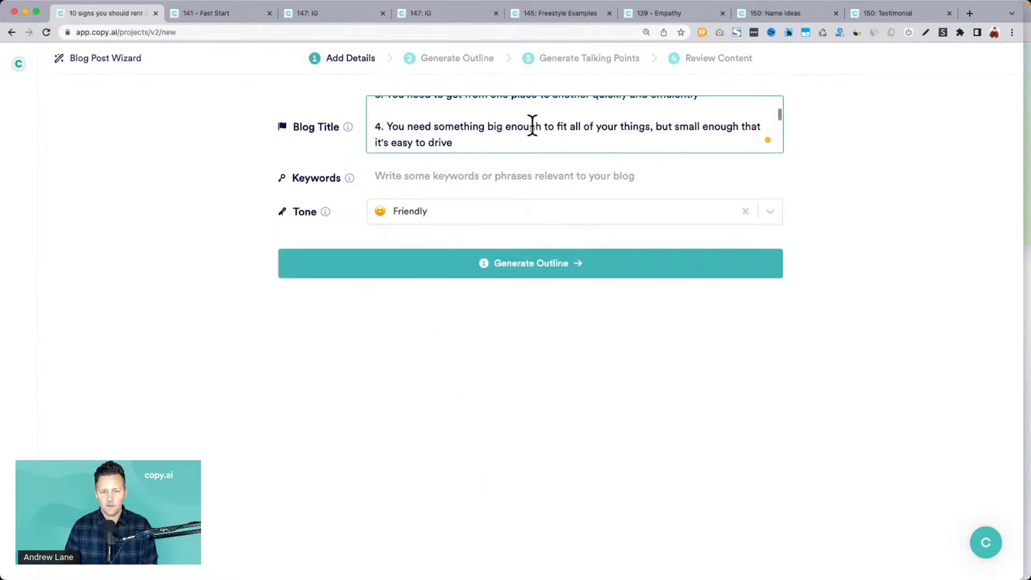
{"action": "left_click", "coordinate": [377, 142]}
{"action": "key", "text": "super+shift+Down"}
{"action": "key", "text": "BackSpace"}
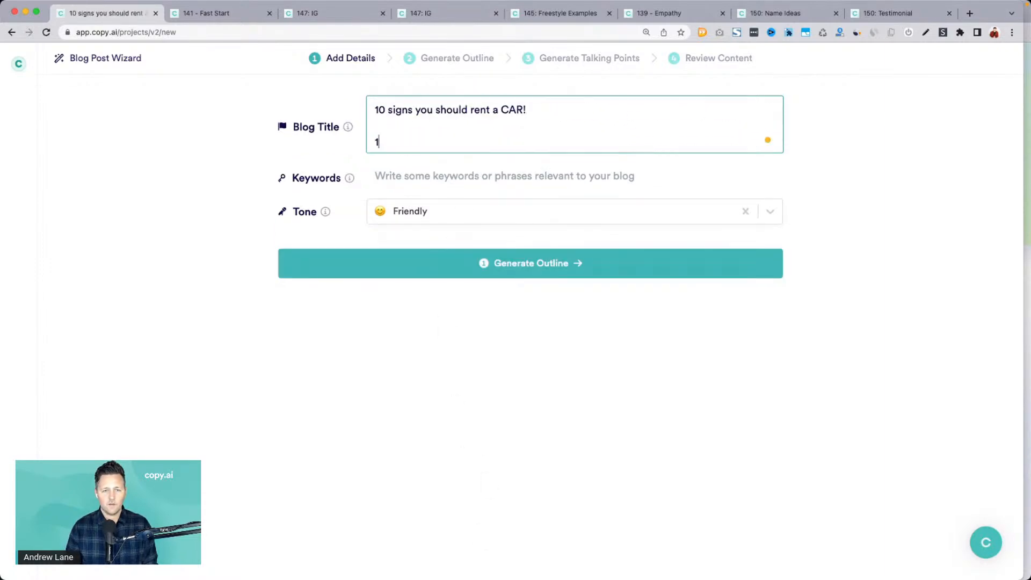
{"action": "key", "text": "BackSpace"}
{"action": "key", "text": "BackSpace"}
Step: Reword the blog title to "10 things to consider before you rent a car"
{"action": "double_click", "coordinate": [410, 109]}
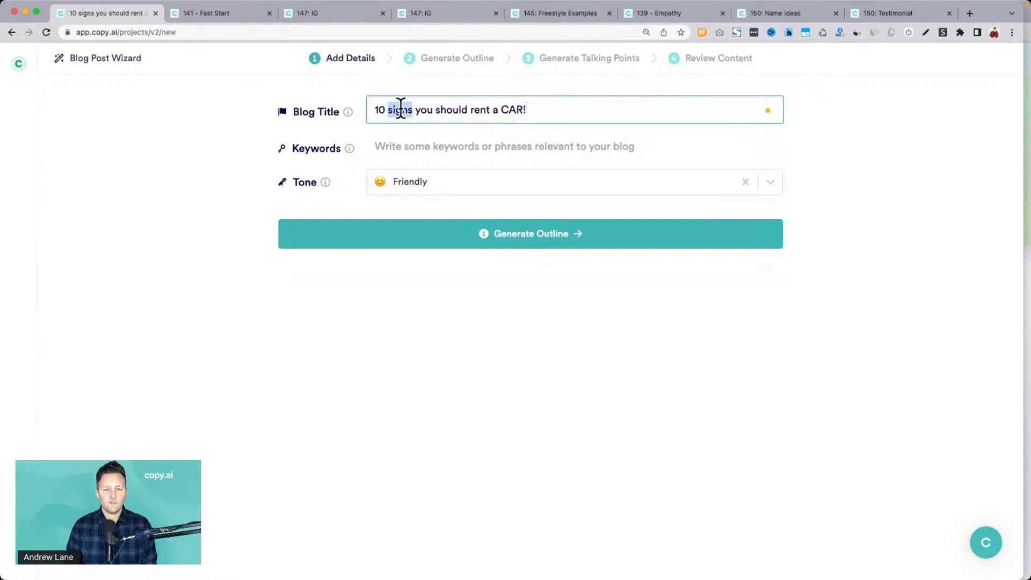
{"action": "key", "text": "BackSpace"}
{"action": "type", "text": "things to consider"}
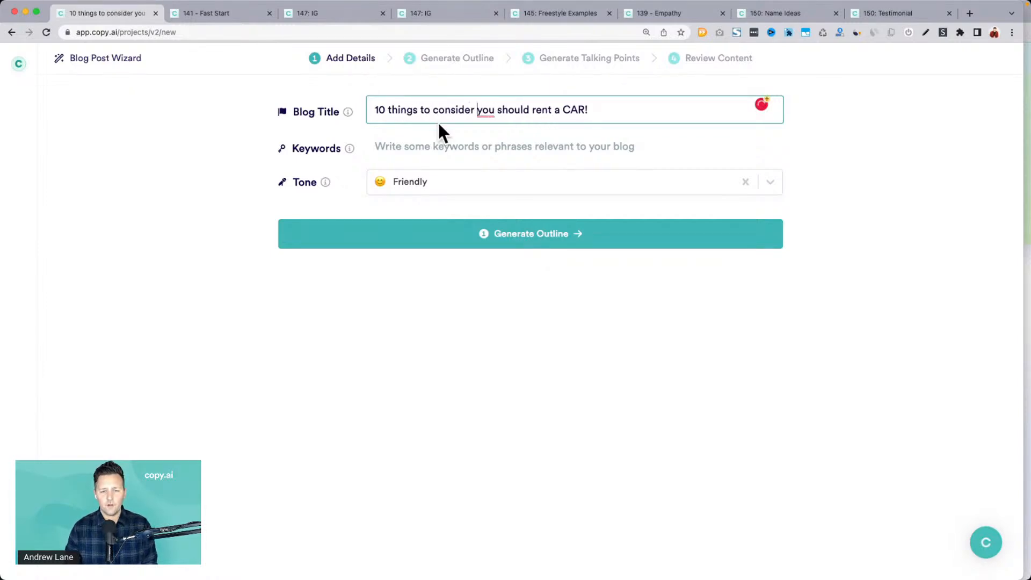
{"action": "left_click", "coordinate": [528, 110], "text": "shift"}
{"action": "type", "text": "before"}
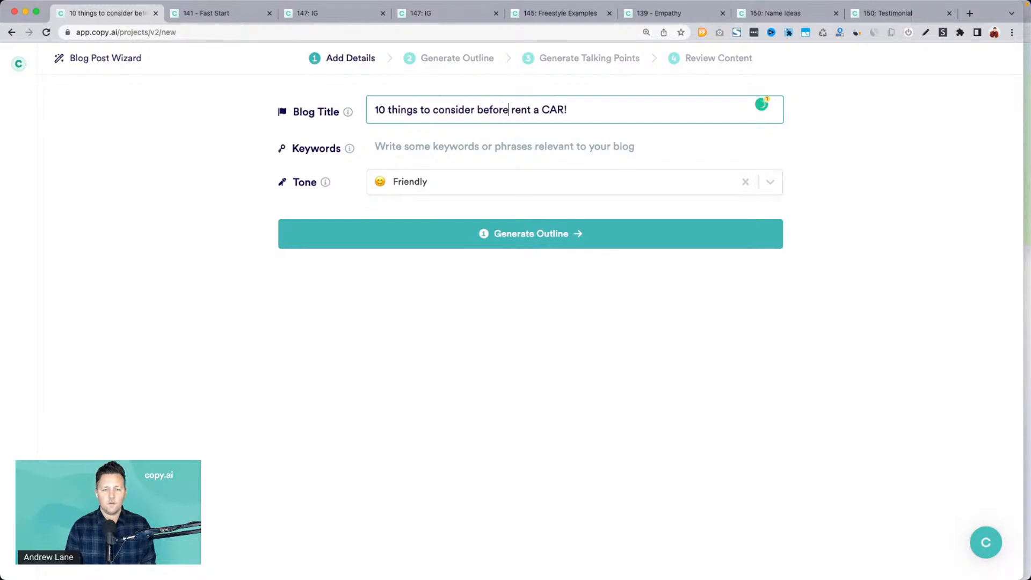
{"action": "type", "text": " you"}
{"action": "left_click", "coordinate": [637, 106]}
{"action": "key", "text": "BackSpace"}
{"action": "key", "text": "BackSpace"}
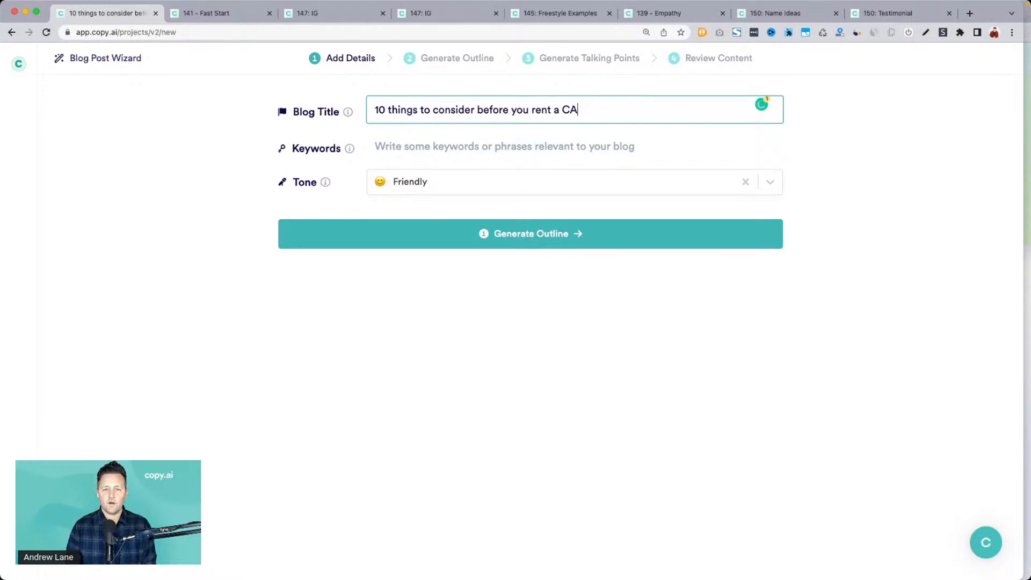
Step: Set the blog tone to Helpful, generate the outline and look over its headings against the title
{"action": "left_click", "coordinate": [423, 178]}
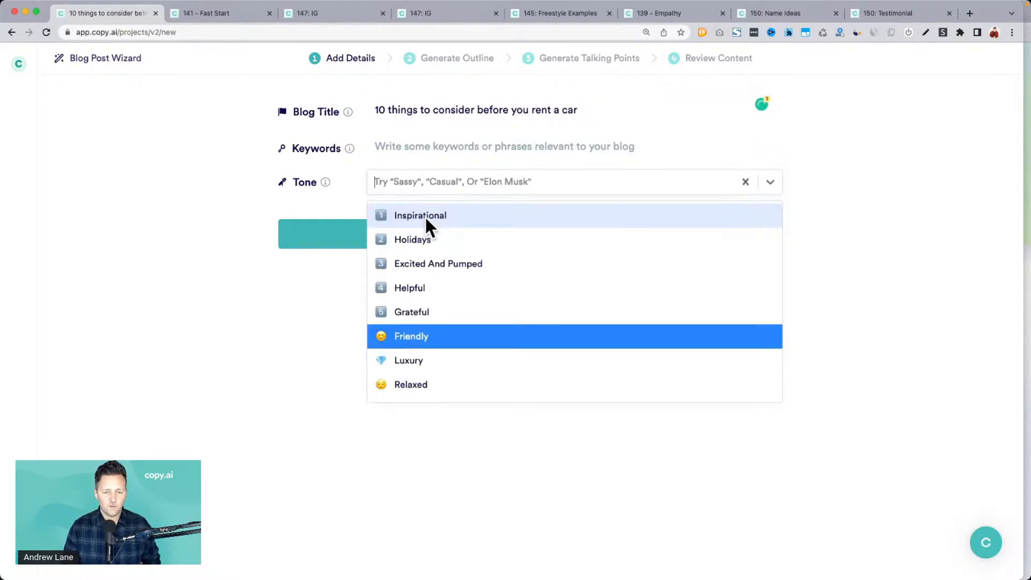
{"action": "left_click", "coordinate": [422, 290]}
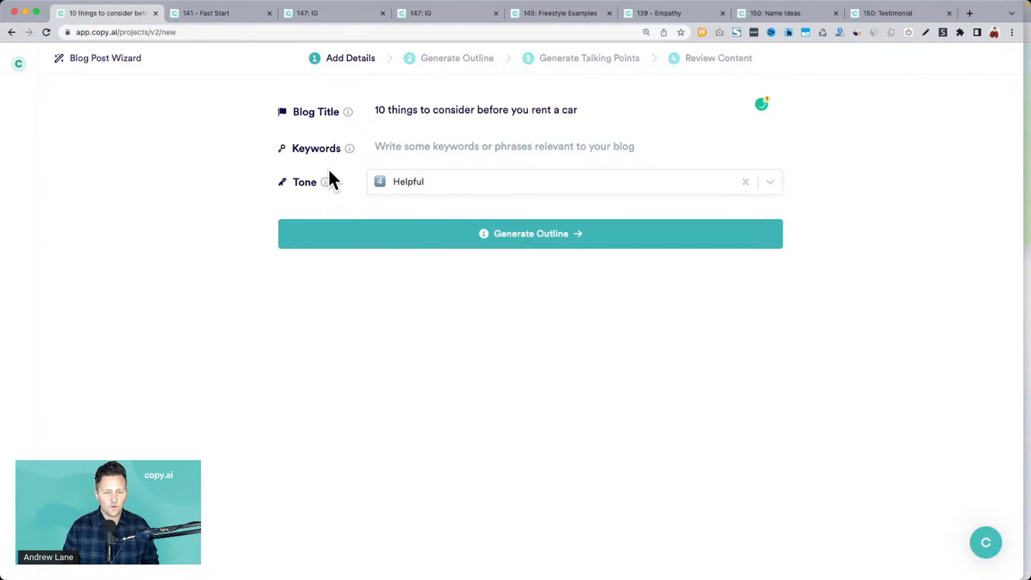
{"action": "left_click", "coordinate": [454, 236]}
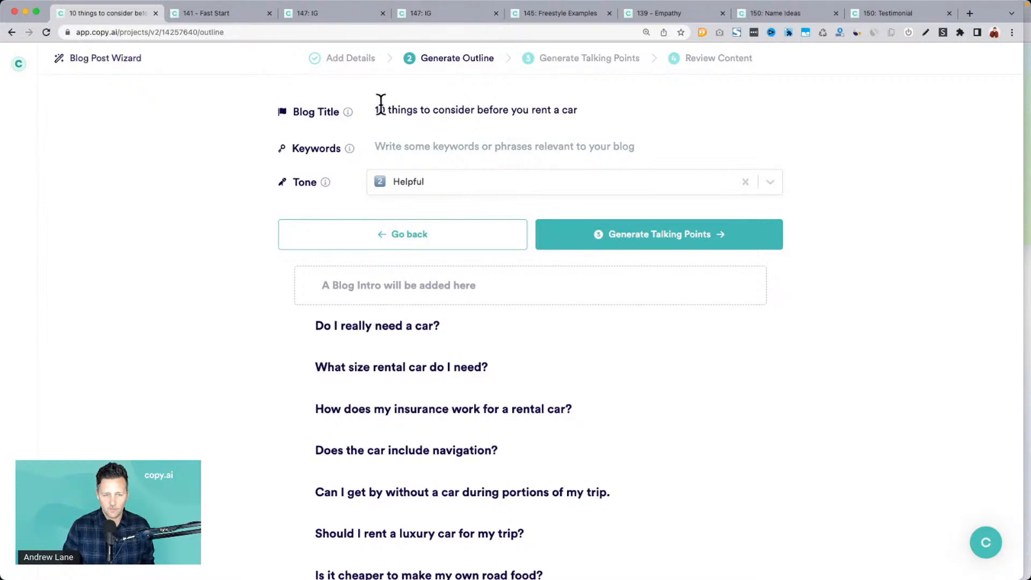
{"action": "left_click_drag", "start_coordinate": [378, 108], "coordinate": [610, 108]}
{"action": "scroll", "coordinate": [567, 218], "scroll_direction": "down", "scroll_amount": 3}
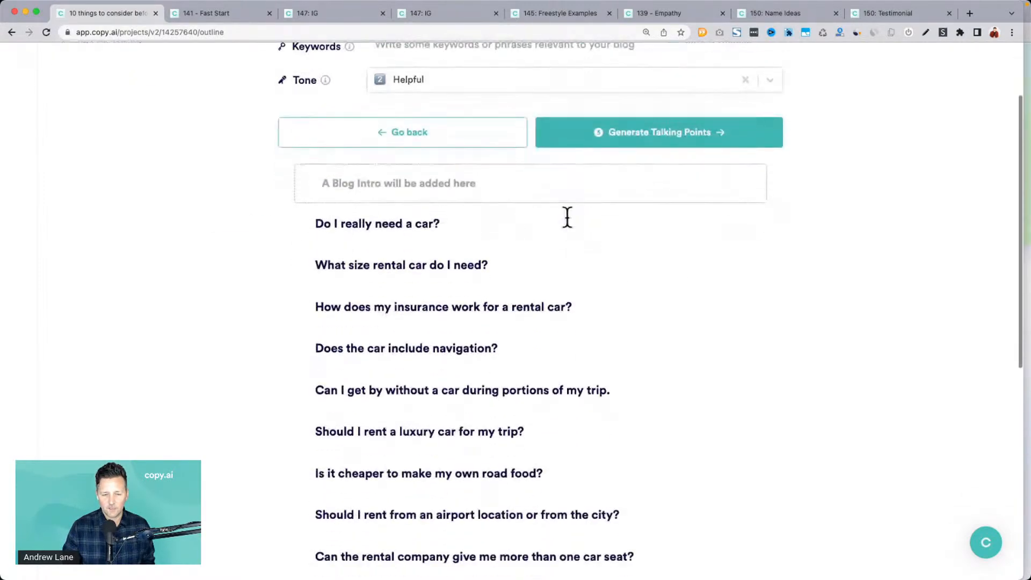
Step: Return to the blog details and extend the title to "10 things to consider before you rent a car on your next family vacation"
{"action": "scroll", "coordinate": [386, 398], "scroll_direction": "down", "scroll_amount": 3}
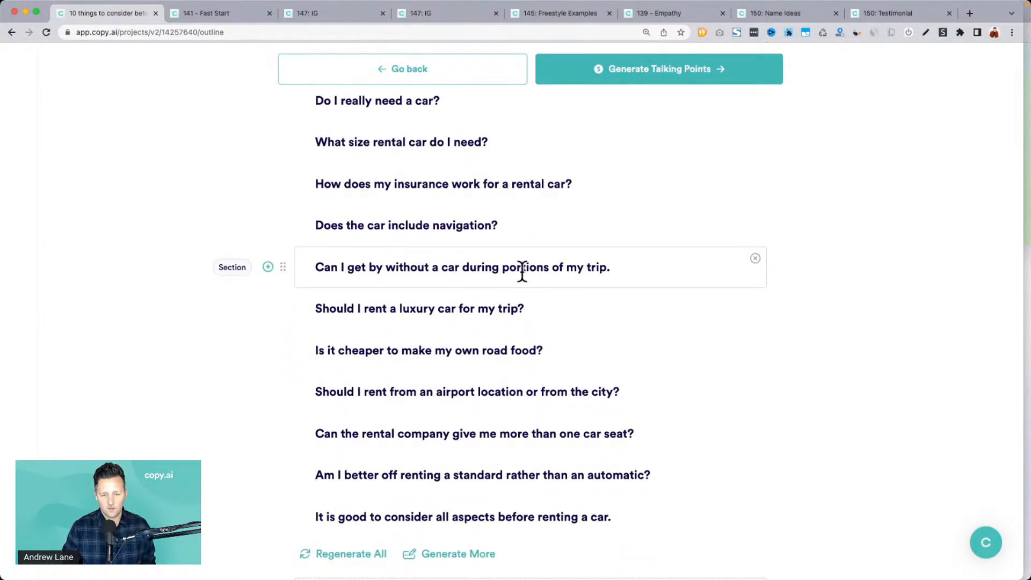
{"action": "scroll", "coordinate": [521, 271], "scroll_direction": "down", "scroll_amount": 2}
{"action": "scroll", "coordinate": [481, 443], "scroll_direction": "up", "scroll_amount": 5}
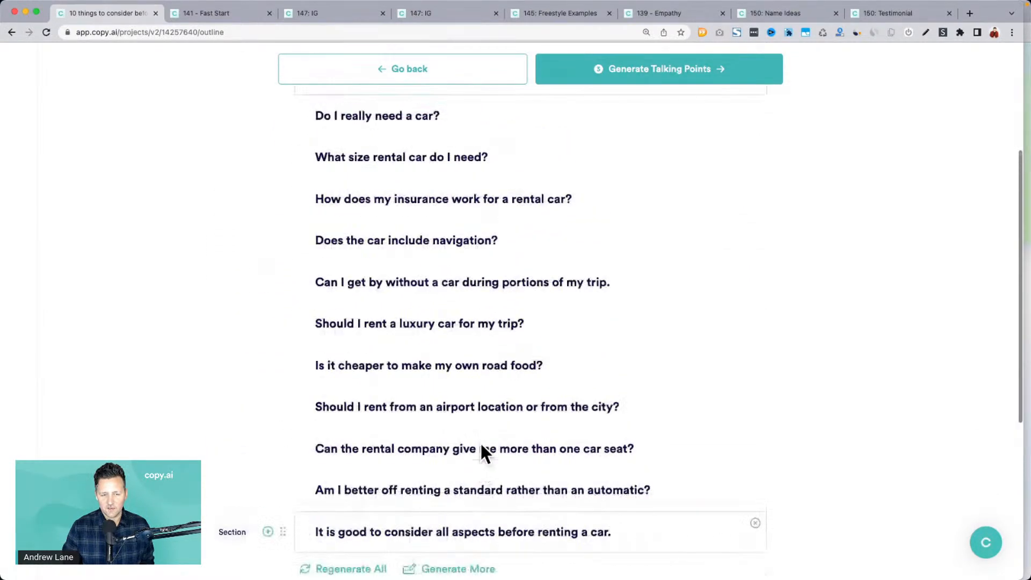
{"action": "scroll", "coordinate": [481, 446], "scroll_direction": "up", "scroll_amount": 4}
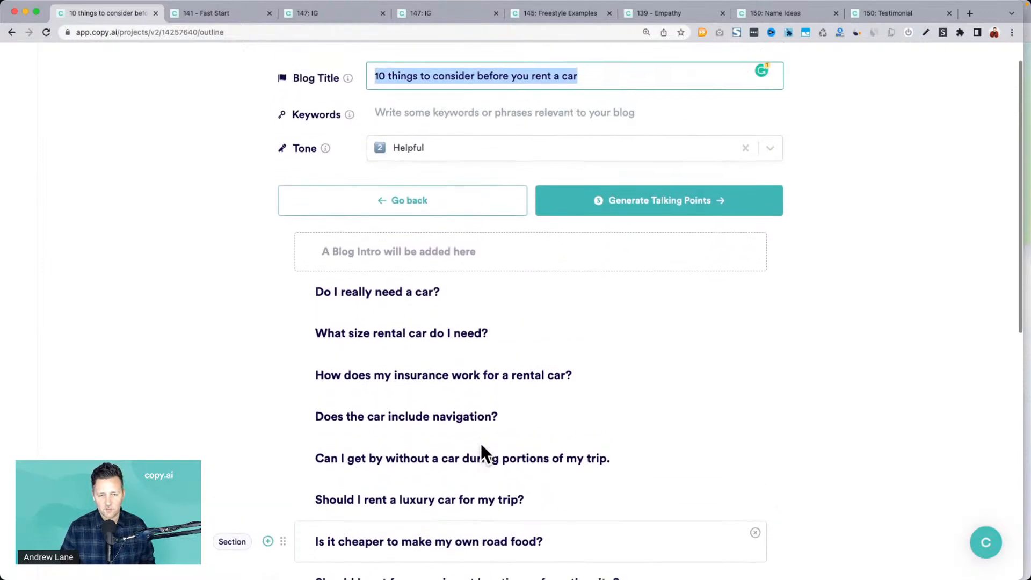
{"action": "left_click", "coordinate": [498, 111]}
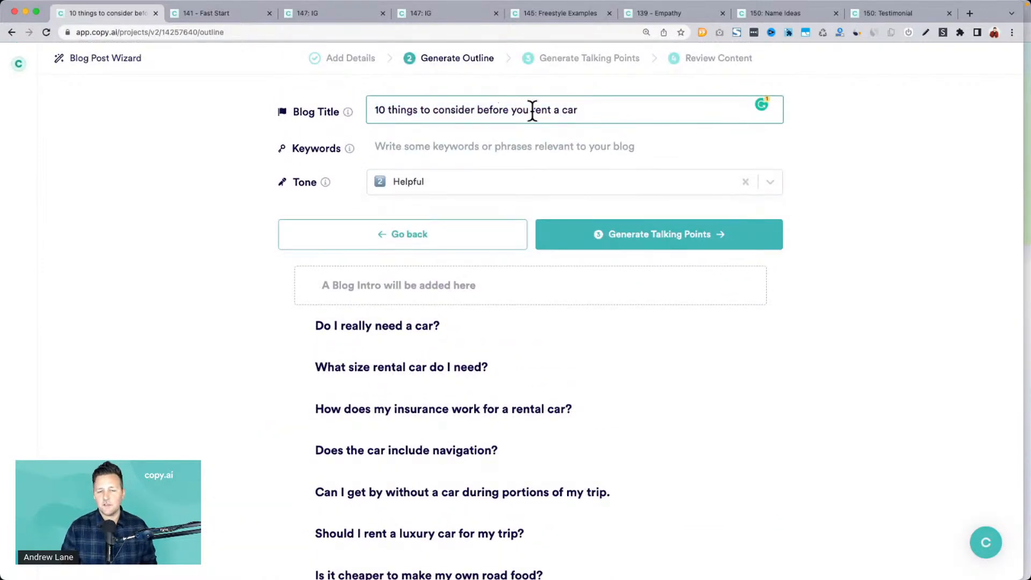
{"action": "left_click", "coordinate": [409, 237]}
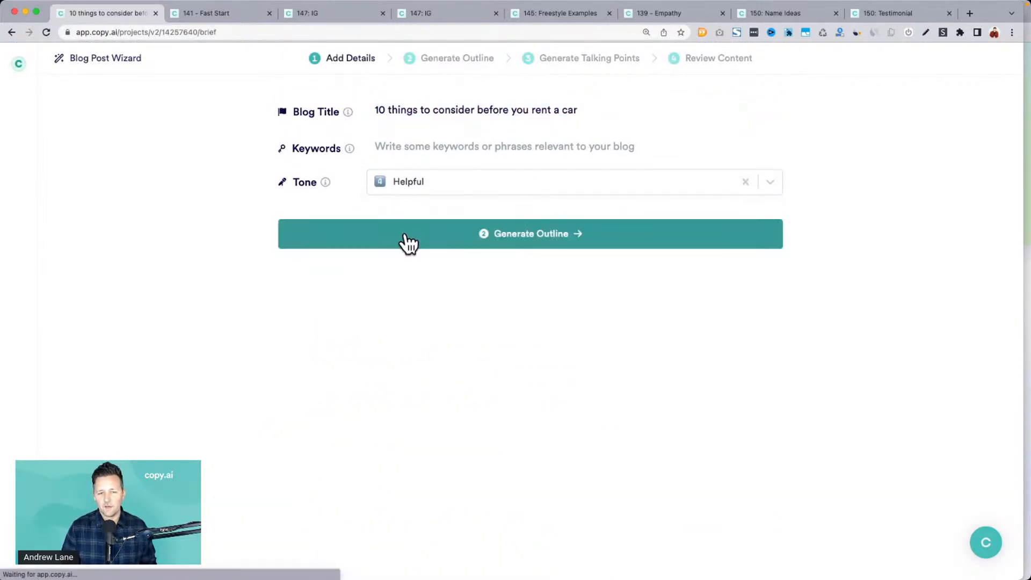
{"action": "left_click", "coordinate": [599, 111]}
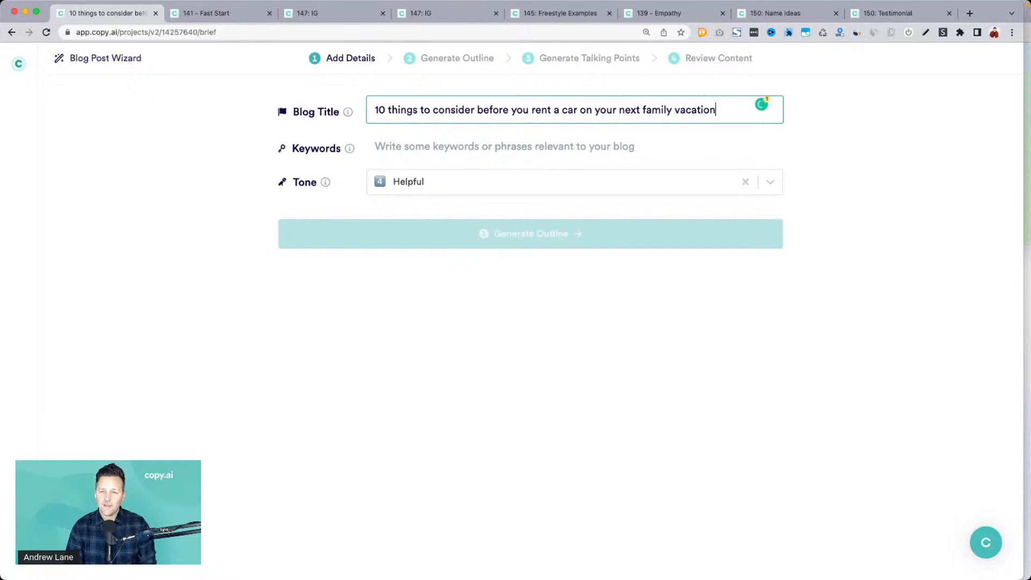
Step: Check the added phrase "on your next family vacation" in the blog title and generate a new outline from it
{"action": "scroll", "coordinate": [603, 99], "scroll_direction": "up", "scroll_amount": 5}
{"action": "left_click", "coordinate": [534, 210]}
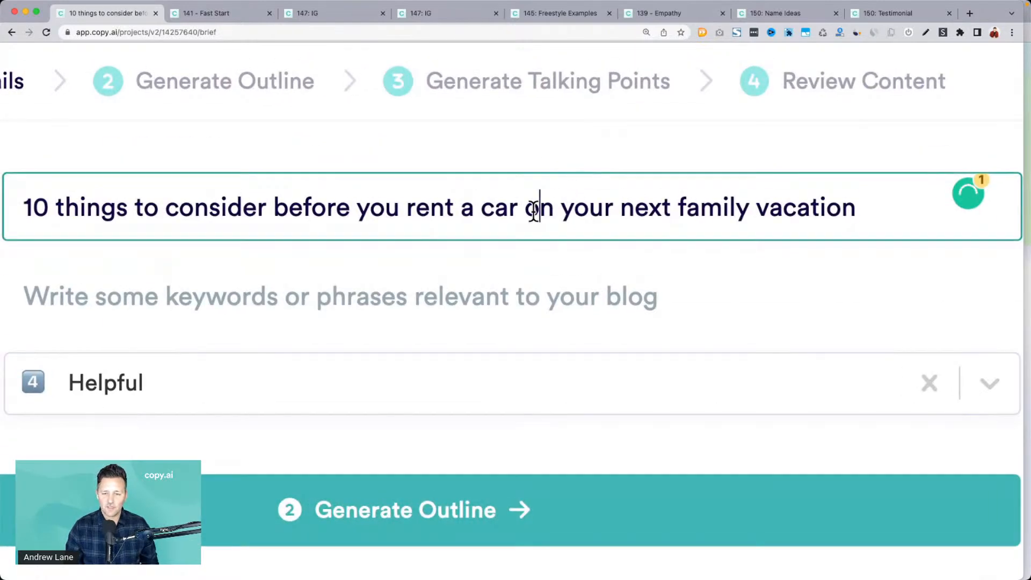
{"action": "left_click_drag", "start_coordinate": [533, 209], "coordinate": [881, 217]}
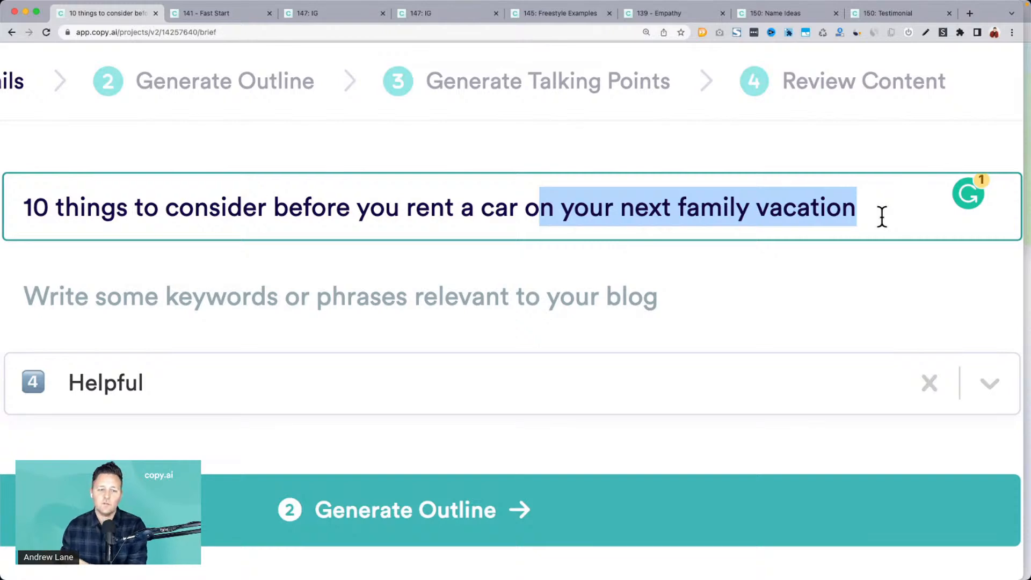
{"action": "left_click", "coordinate": [626, 214]}
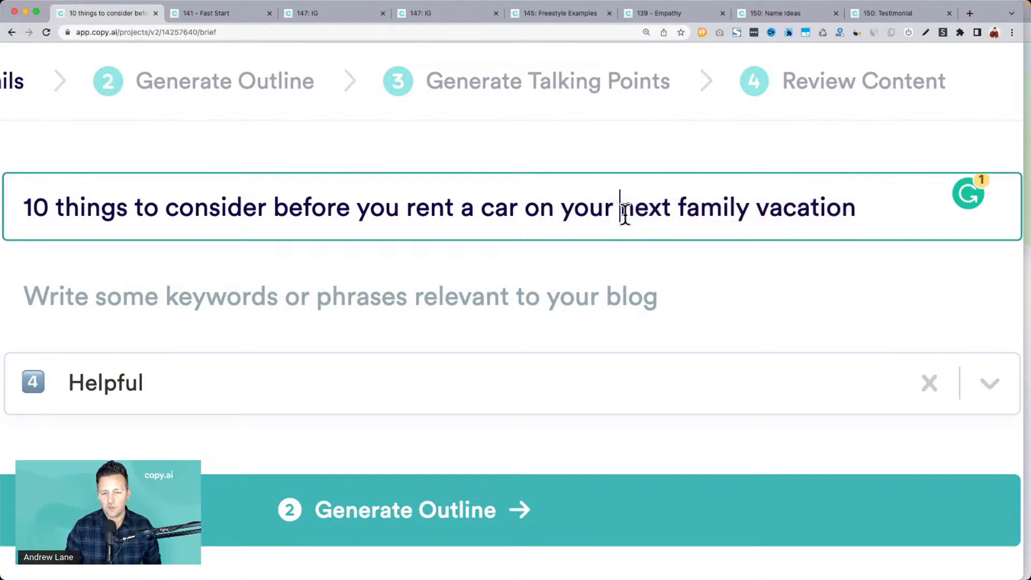
{"action": "left_click_drag", "start_coordinate": [531, 207], "coordinate": [849, 204]}
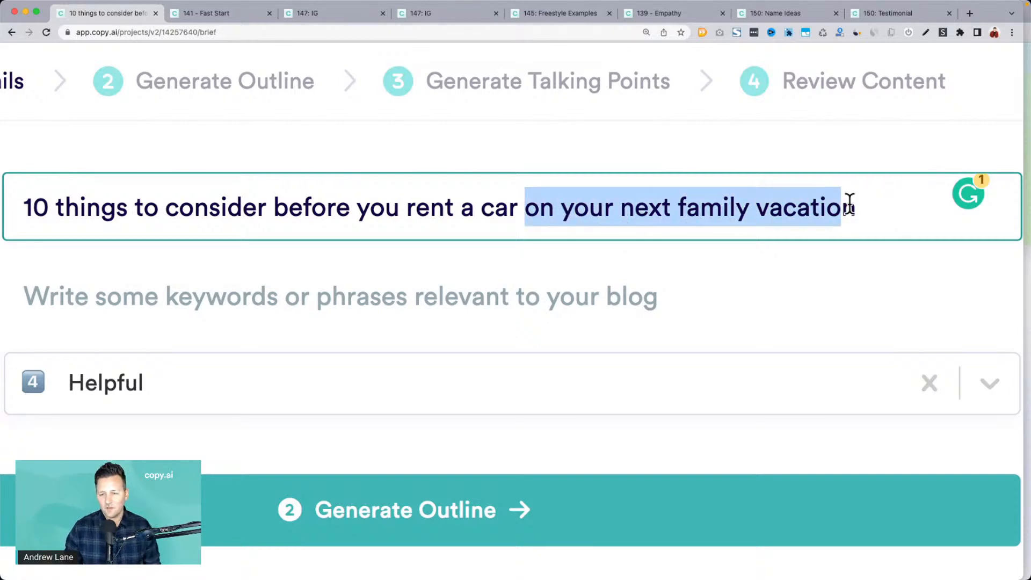
{"action": "scroll", "coordinate": [850, 205], "scroll_direction": "down", "scroll_amount": 5}
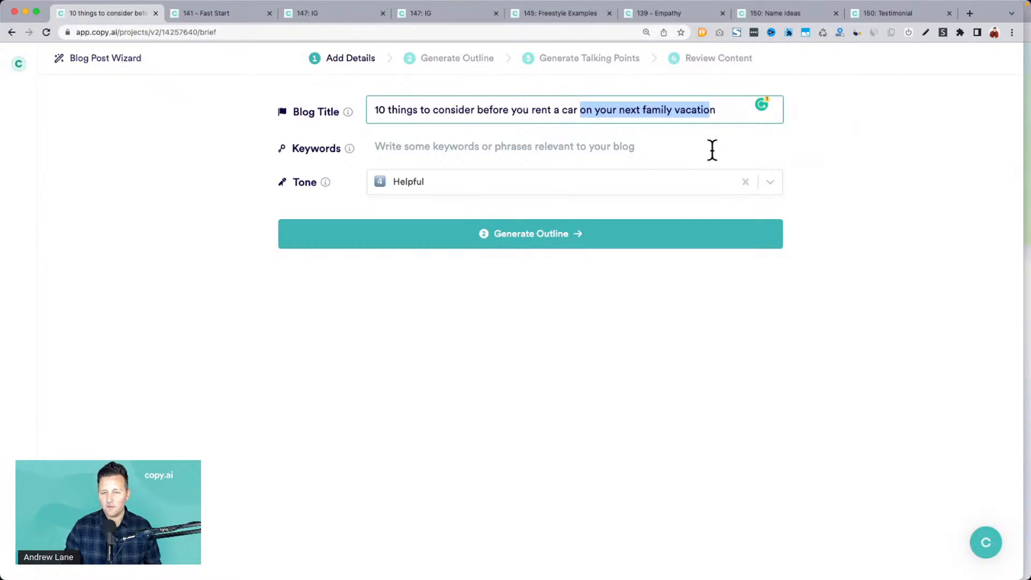
{"action": "left_click", "coordinate": [719, 149]}
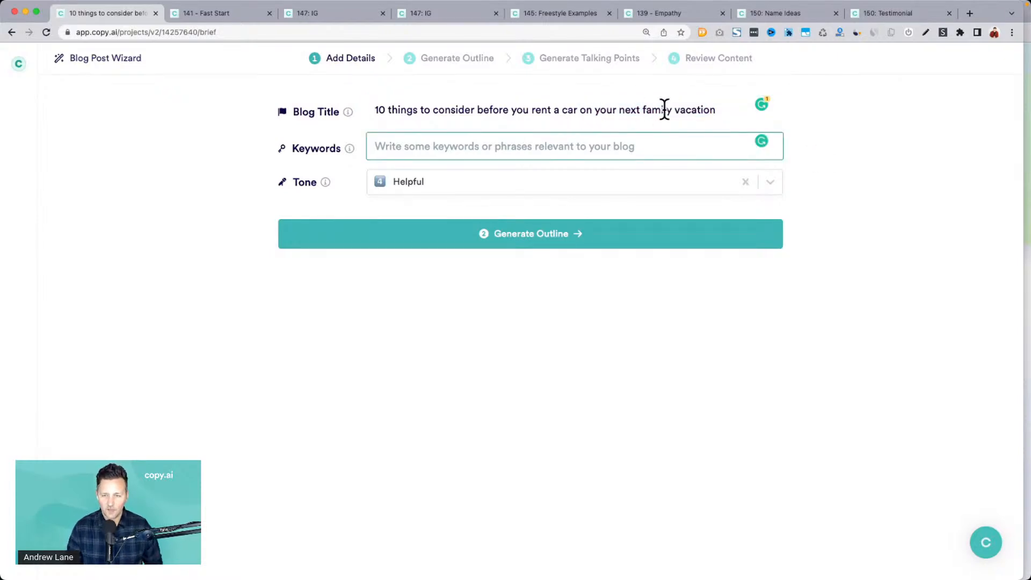
{"action": "left_click", "coordinate": [625, 109]}
{"action": "left_click", "coordinate": [728, 110]}
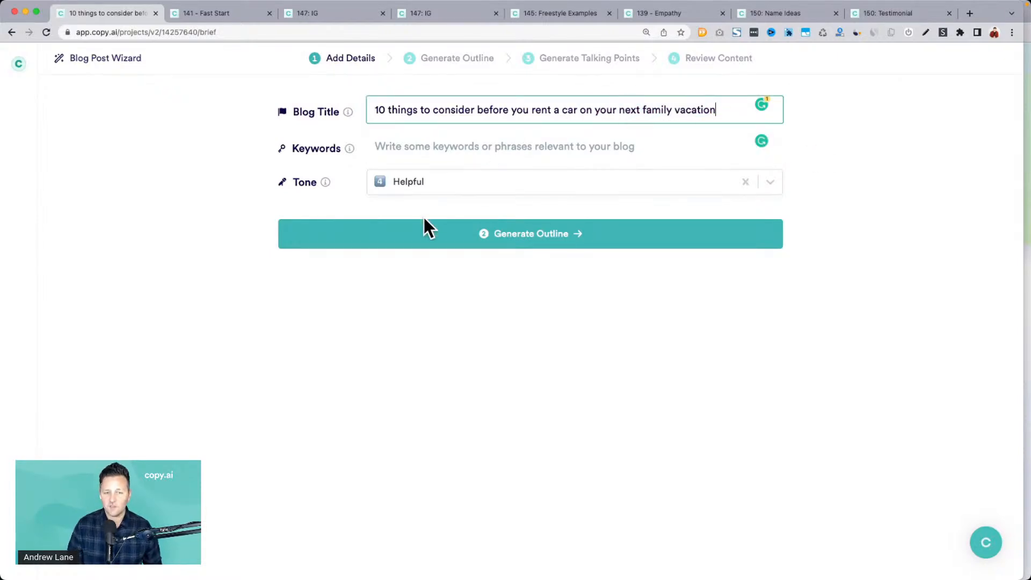
{"action": "left_click", "coordinate": [427, 233]}
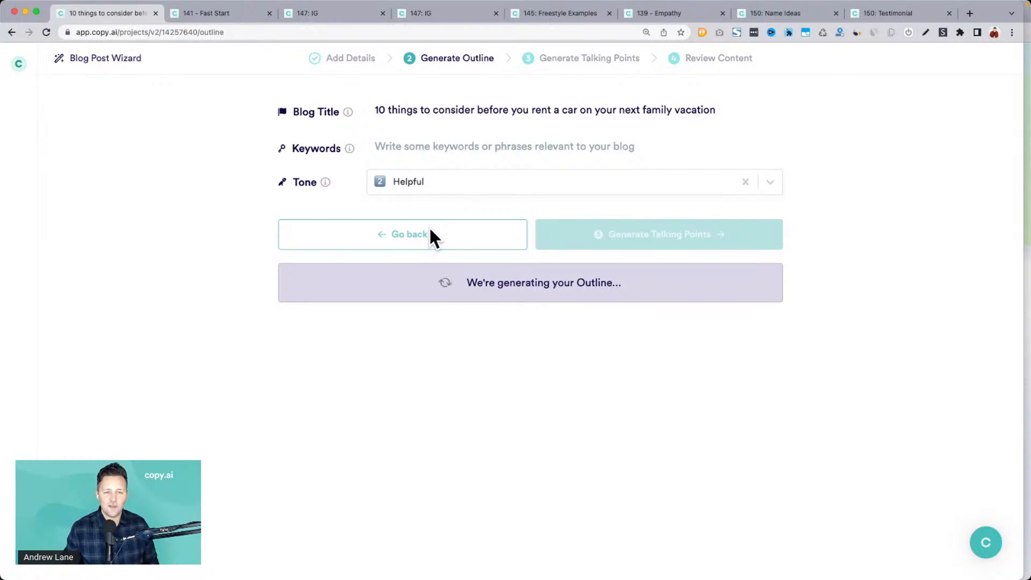
Step: Review the new outline headings against the blog title and generate talking points for them
{"action": "left_click", "coordinate": [639, 99]}
{"action": "triple_click", "coordinate": [639, 99]}
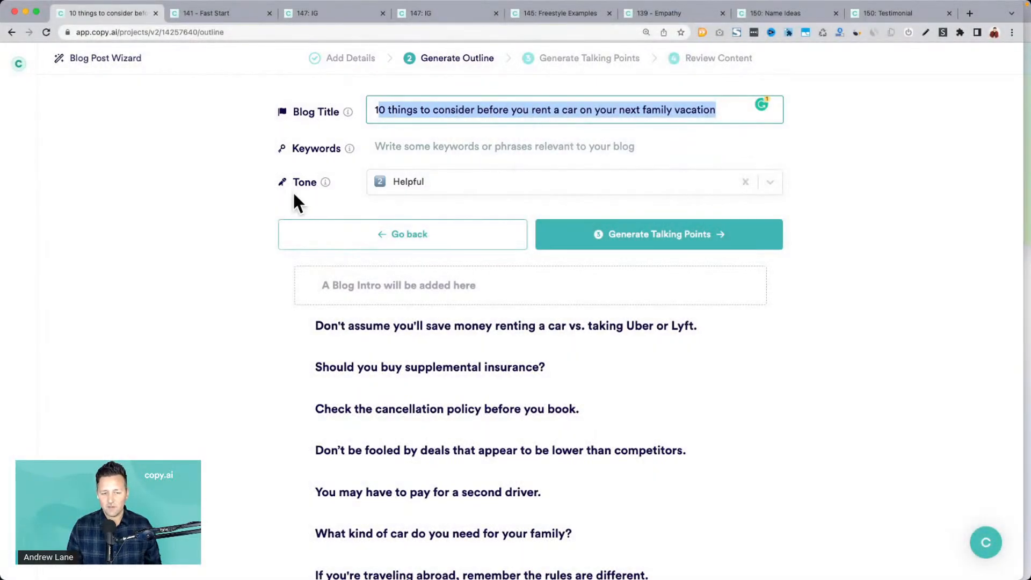
{"action": "scroll", "coordinate": [204, 297], "scroll_direction": "down", "scroll_amount": 3}
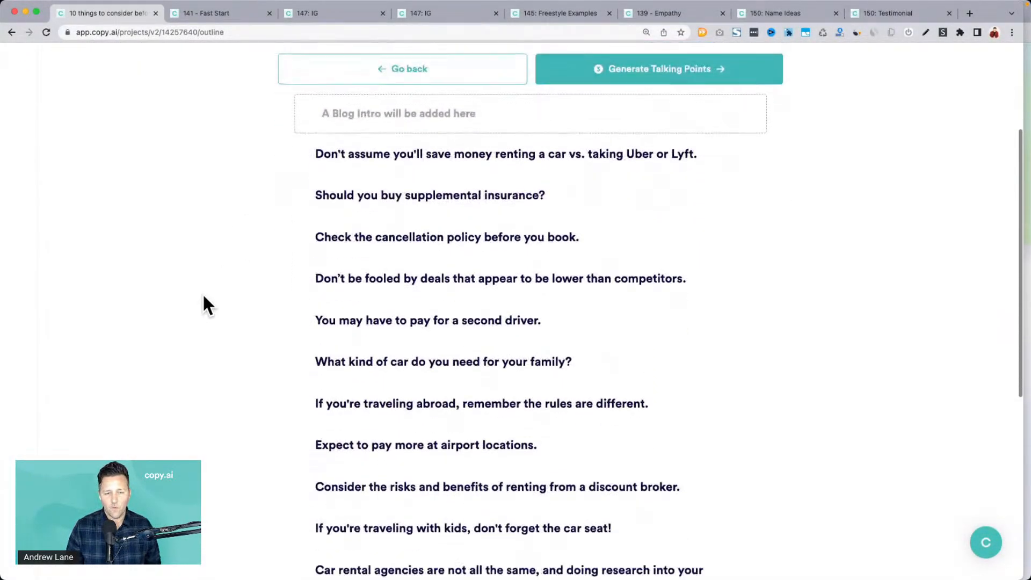
{"action": "scroll", "coordinate": [422, 201], "scroll_direction": "down", "scroll_amount": 3}
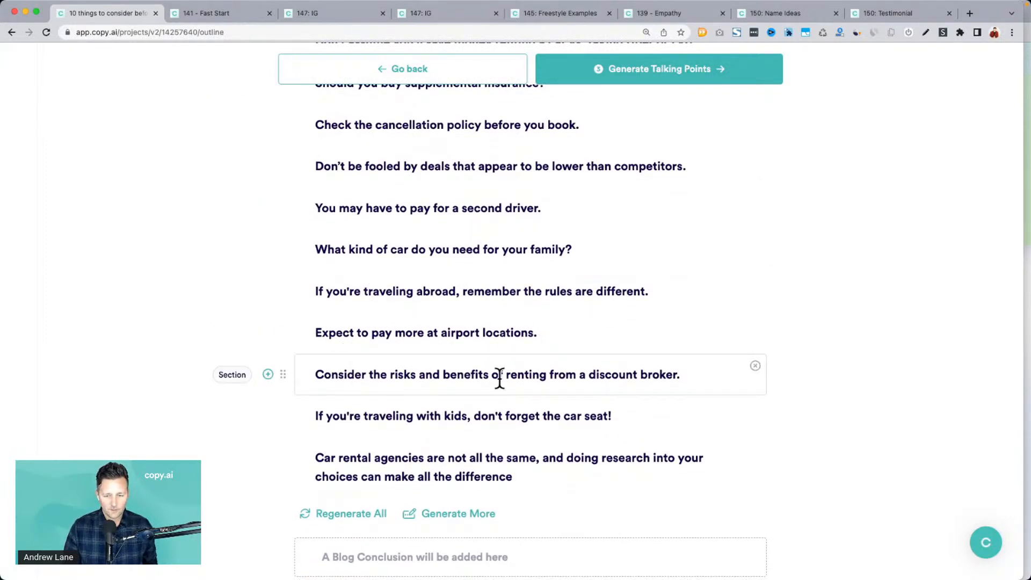
{"action": "scroll", "coordinate": [499, 375], "scroll_direction": "up", "scroll_amount": 1}
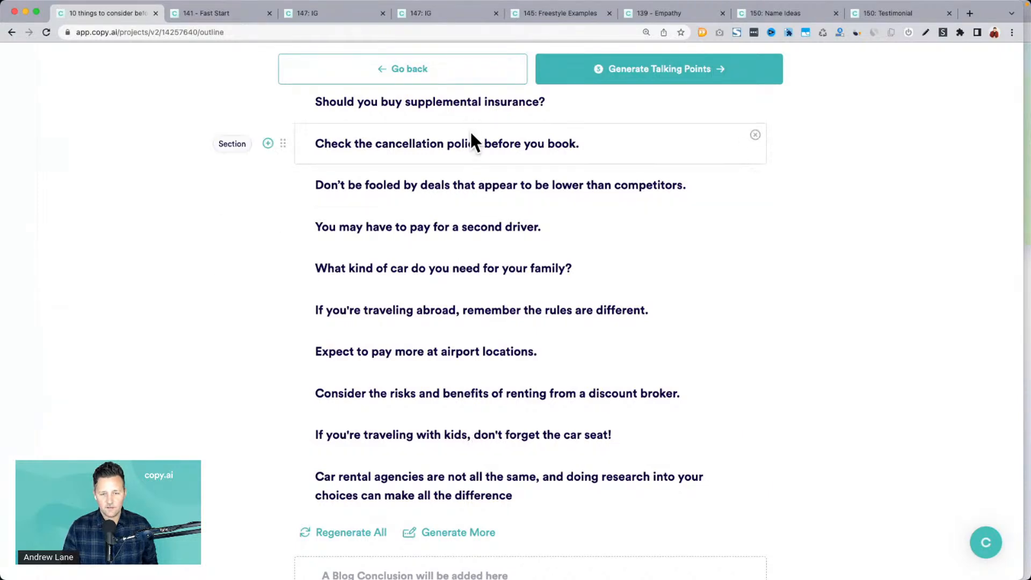
{"action": "scroll", "coordinate": [449, 215], "scroll_direction": "down", "scroll_amount": 3}
{"action": "scroll", "coordinate": [432, 317], "scroll_direction": "up", "scroll_amount": 3}
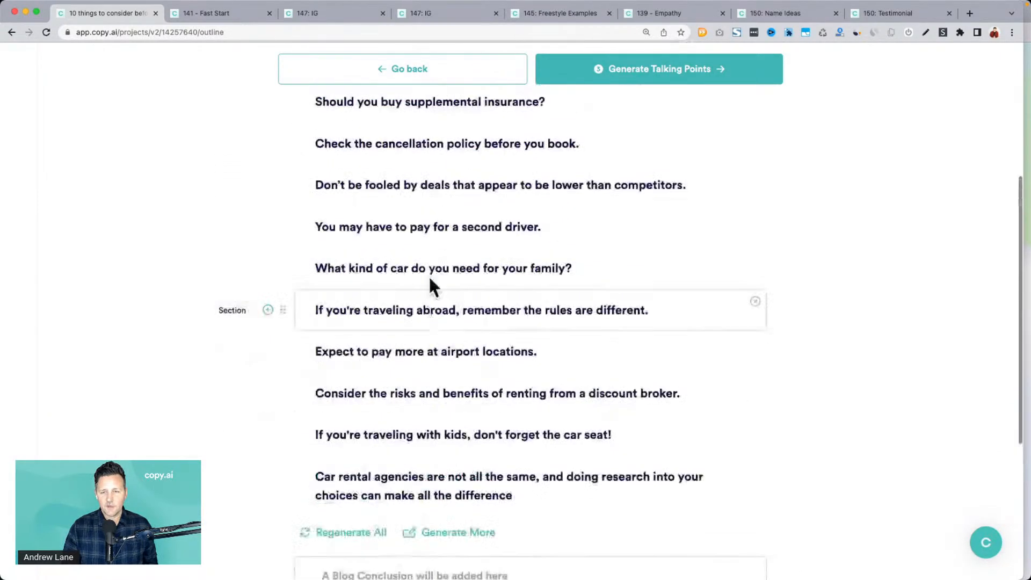
{"action": "left_click", "coordinate": [632, 78]}
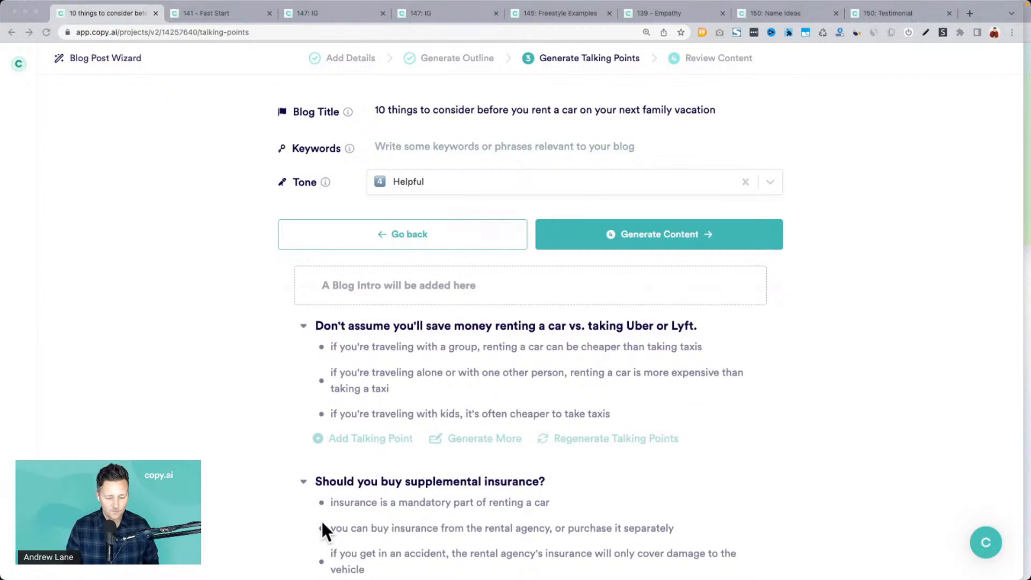
Step: Look over the talking points under the outline sections and generate the blog content from them
{"action": "scroll", "coordinate": [343, 349], "scroll_direction": "down", "scroll_amount": 3}
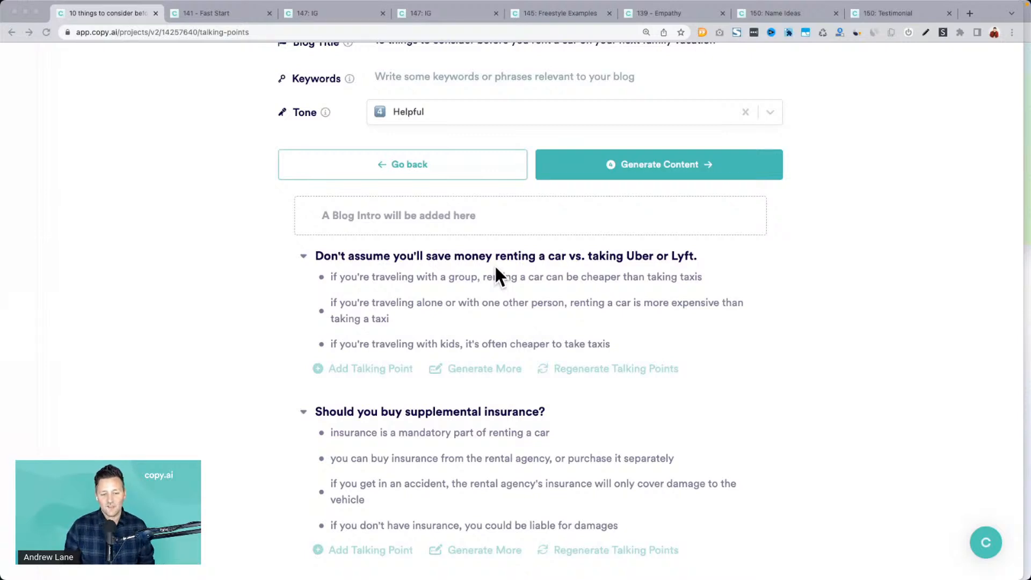
{"action": "scroll", "coordinate": [494, 265], "scroll_direction": "down", "scroll_amount": 5}
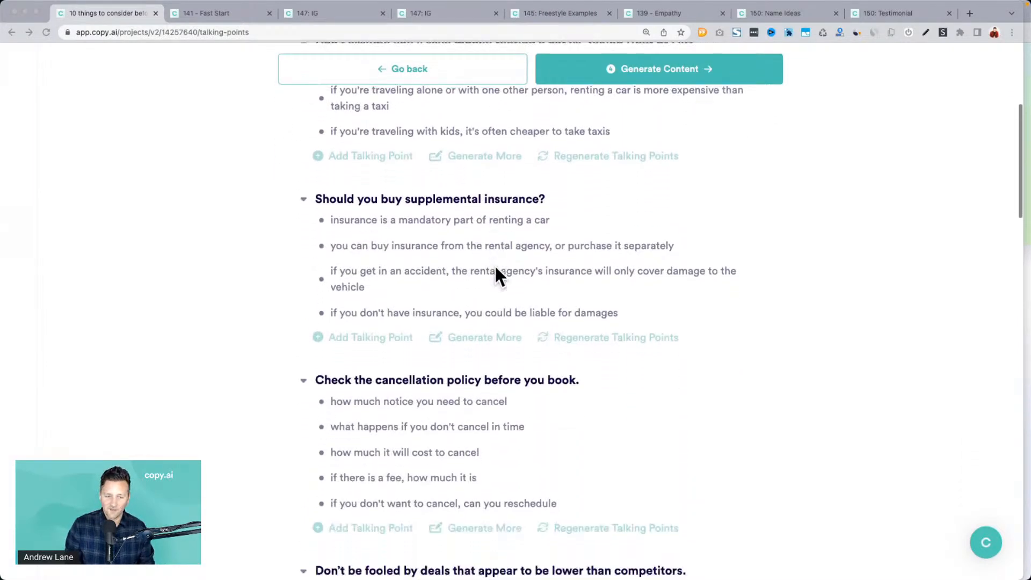
{"action": "scroll", "coordinate": [495, 265], "scroll_direction": "up", "scroll_amount": 5}
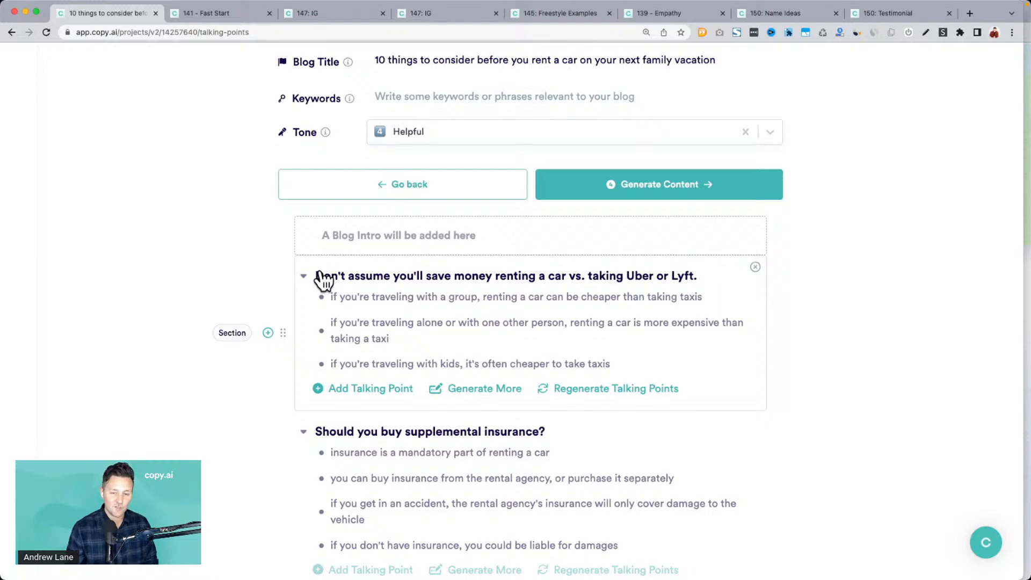
{"action": "scroll", "coordinate": [322, 279], "scroll_direction": "down", "scroll_amount": 3}
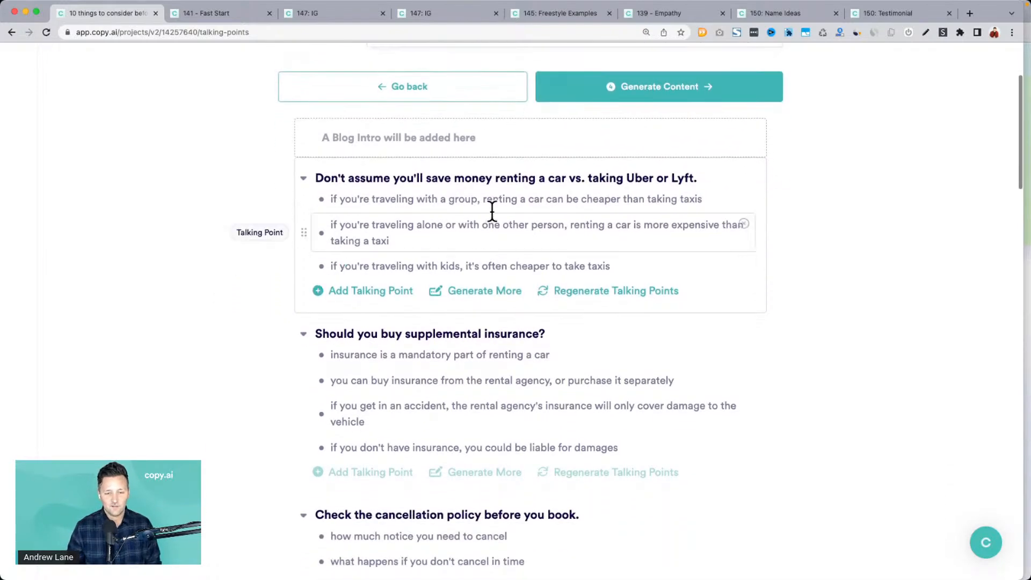
{"action": "scroll", "coordinate": [564, 240], "scroll_direction": "down", "scroll_amount": 5}
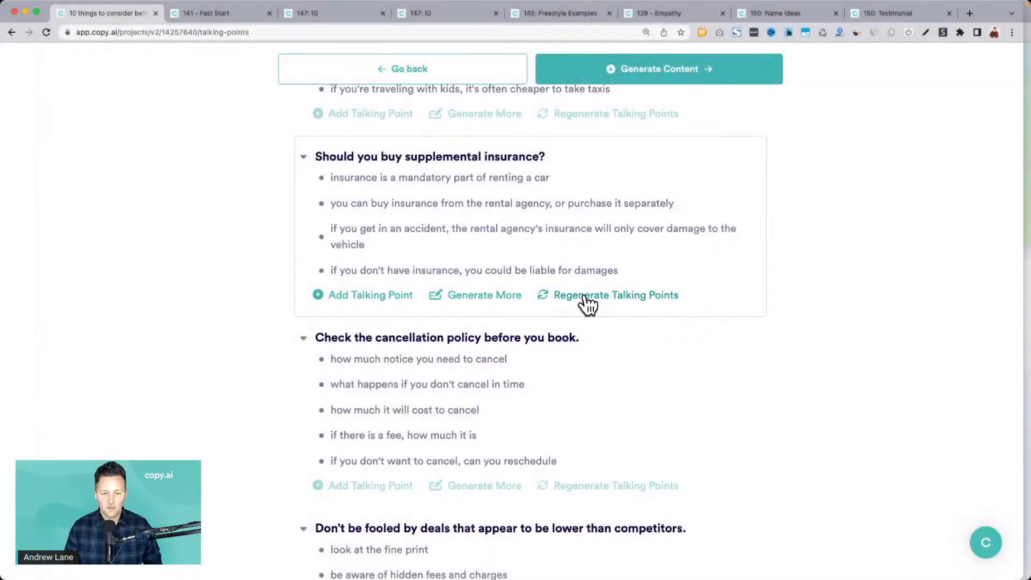
{"action": "left_click", "coordinate": [659, 70]}
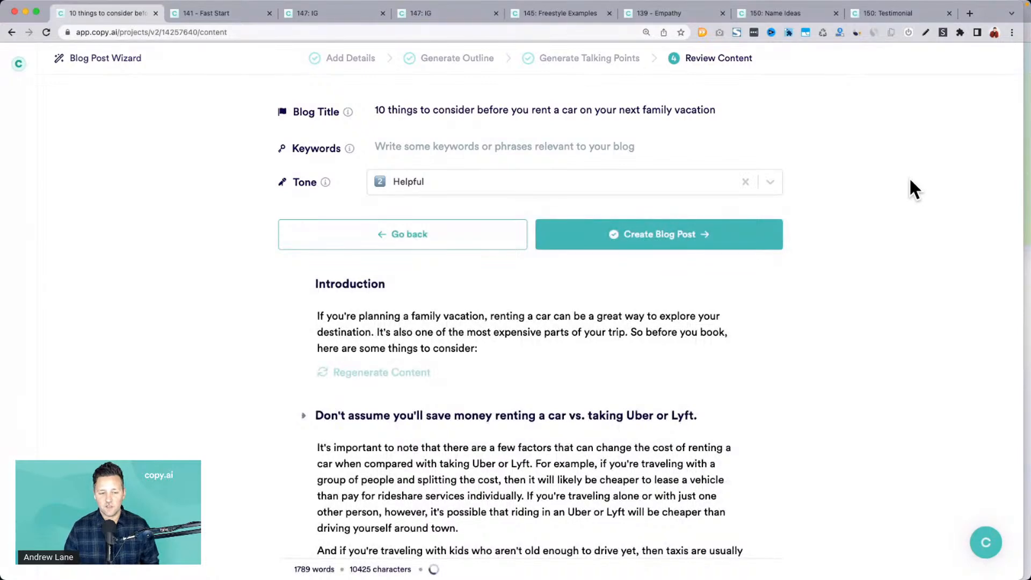
Step: Enlarge the page to 150% and read the generated introduction and the section comparing car rental with Uber or Lyft
{"action": "key", "text": "super+equal"}
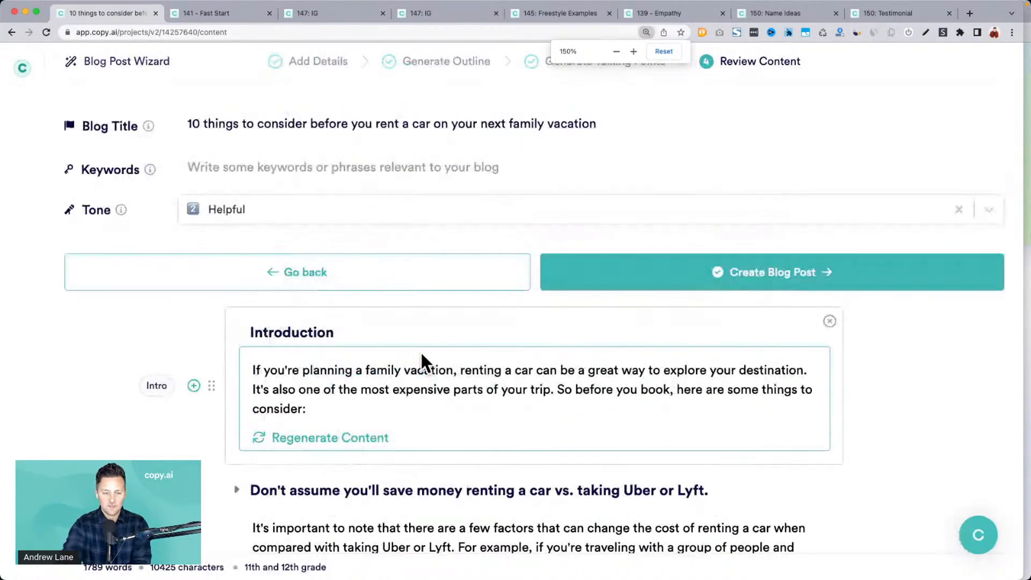
{"action": "scroll", "coordinate": [421, 361], "scroll_direction": "down", "scroll_amount": 4}
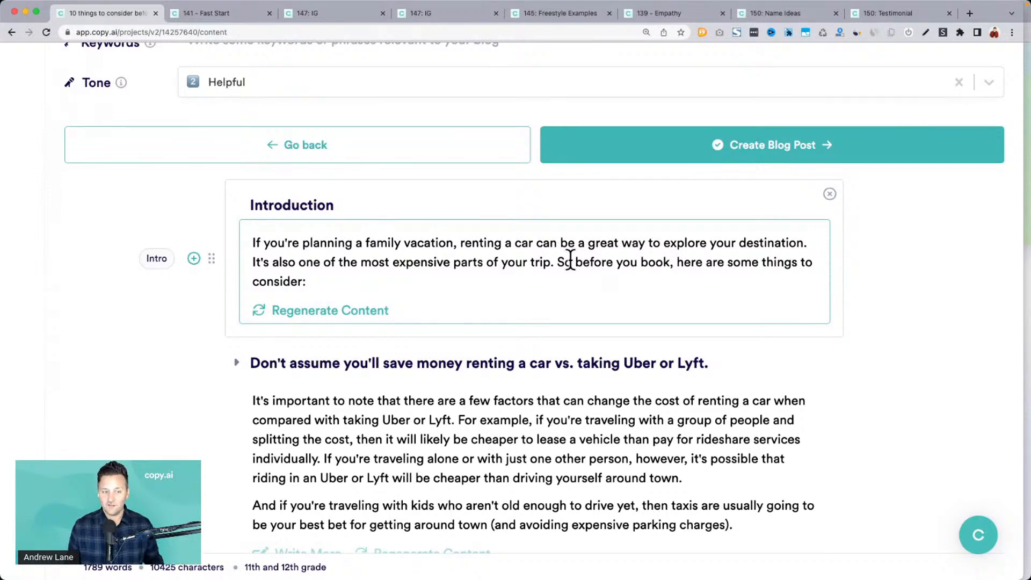
{"action": "scroll", "coordinate": [570, 260], "scroll_direction": "down", "scroll_amount": 3}
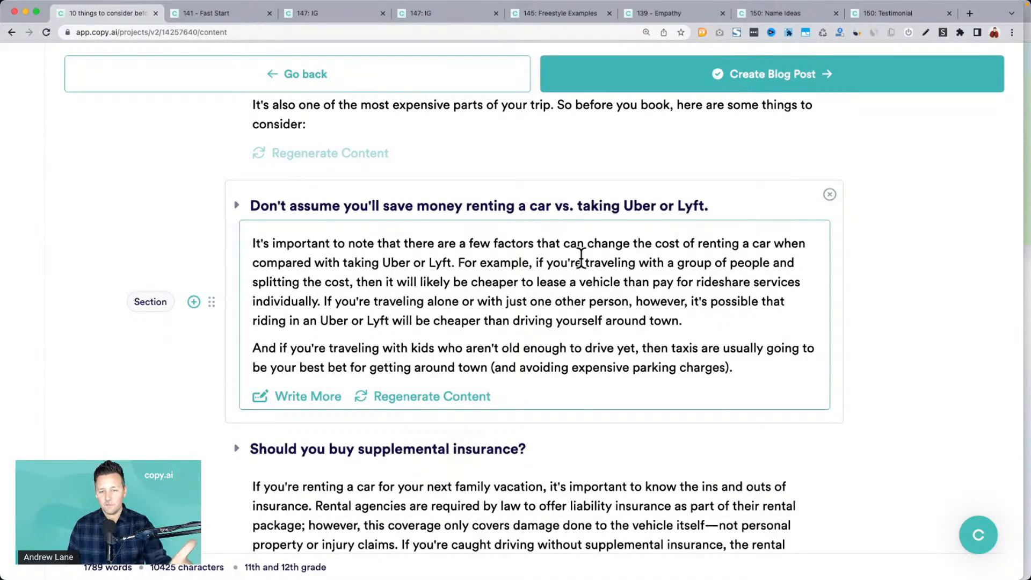
{"action": "left_click_drag", "start_coordinate": [269, 235], "coordinate": [734, 343]}
{"action": "scroll", "coordinate": [746, 354], "scroll_direction": "down", "scroll_amount": 2}
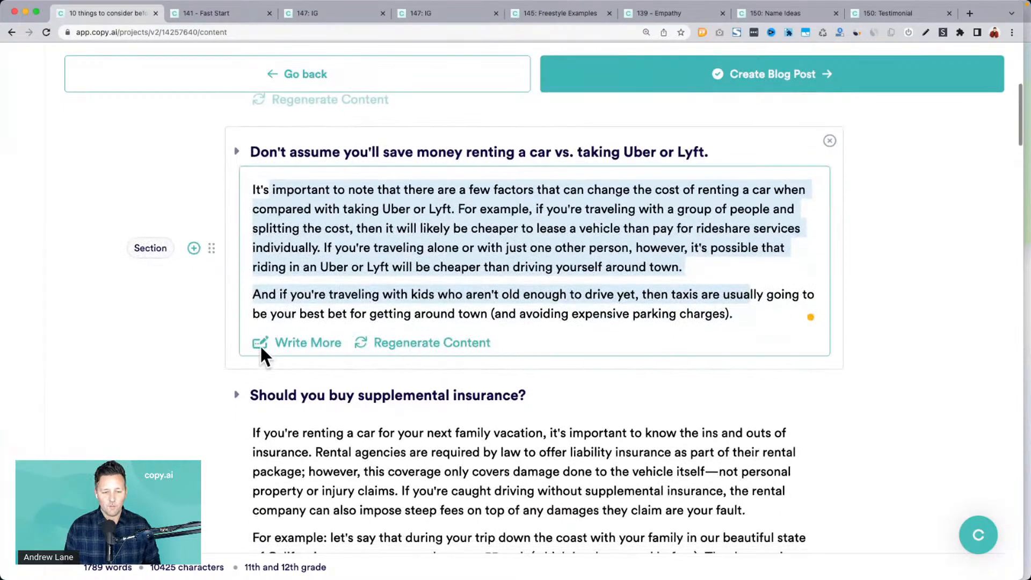
Step: Generate additional text for the section "Don't assume you'll save money renting a car vs. taking Uber or Lyft."
{"action": "left_click", "coordinate": [271, 344]}
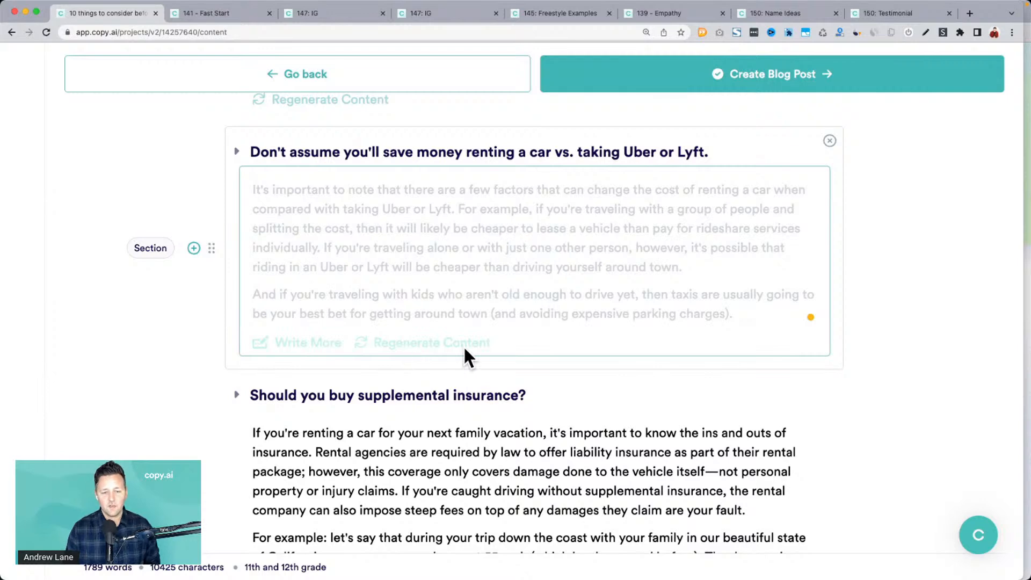
{"action": "scroll", "coordinate": [463, 346], "scroll_direction": "down", "scroll_amount": 2}
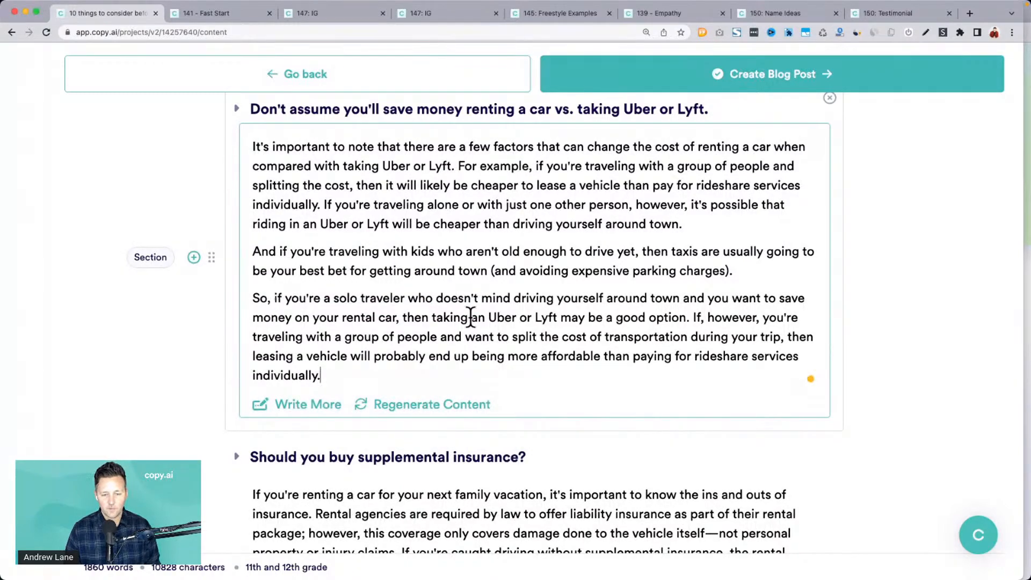
{"action": "scroll", "coordinate": [470, 317], "scroll_direction": "down", "scroll_amount": 2}
Step: Regenerate the content of the Conclusion at the end of the blog draft
{"action": "scroll", "coordinate": [495, 182], "scroll_direction": "down", "scroll_amount": 5}
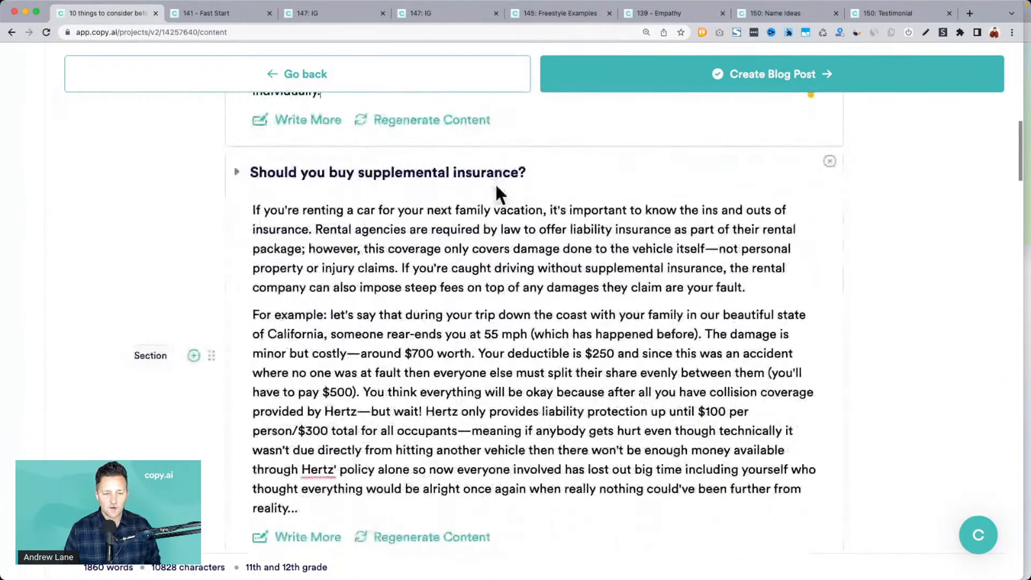
{"action": "scroll", "coordinate": [525, 199], "scroll_direction": "down", "scroll_amount": 8}
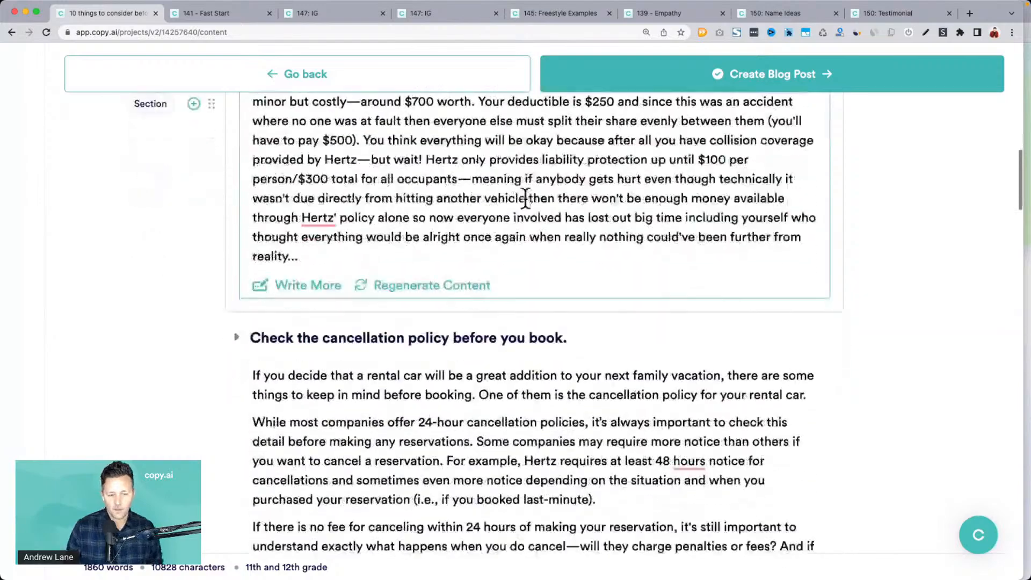
{"action": "scroll", "coordinate": [525, 199], "scroll_direction": "down", "scroll_amount": 15}
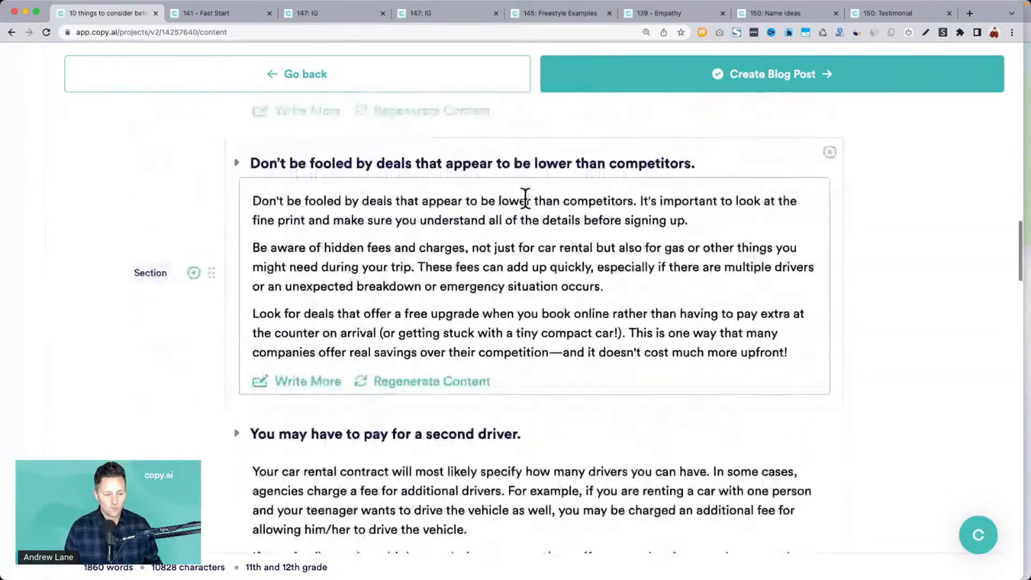
{"action": "scroll", "coordinate": [525, 199], "scroll_direction": "down", "scroll_amount": 18}
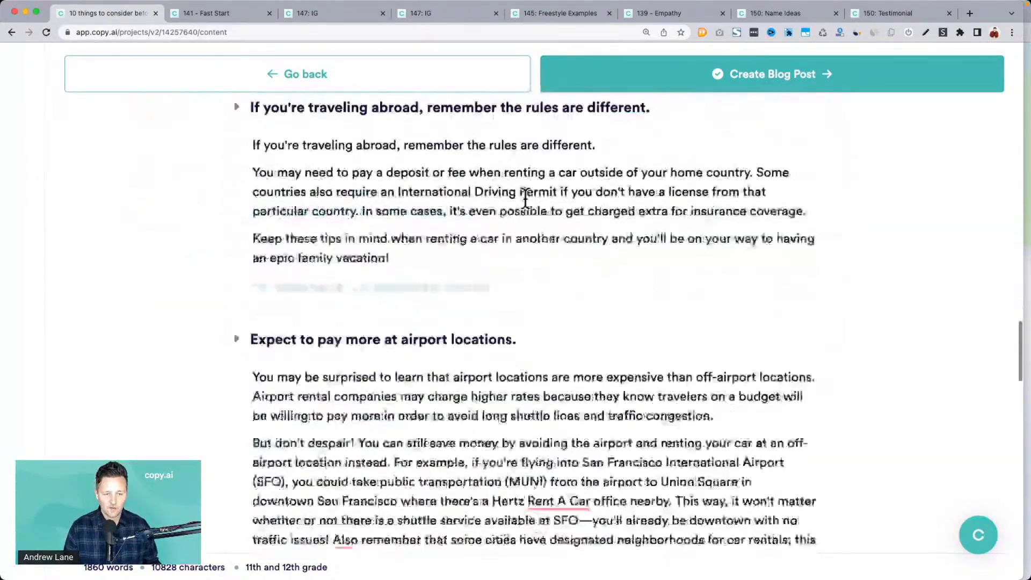
{"action": "scroll", "coordinate": [525, 204], "scroll_direction": "down", "scroll_amount": 18}
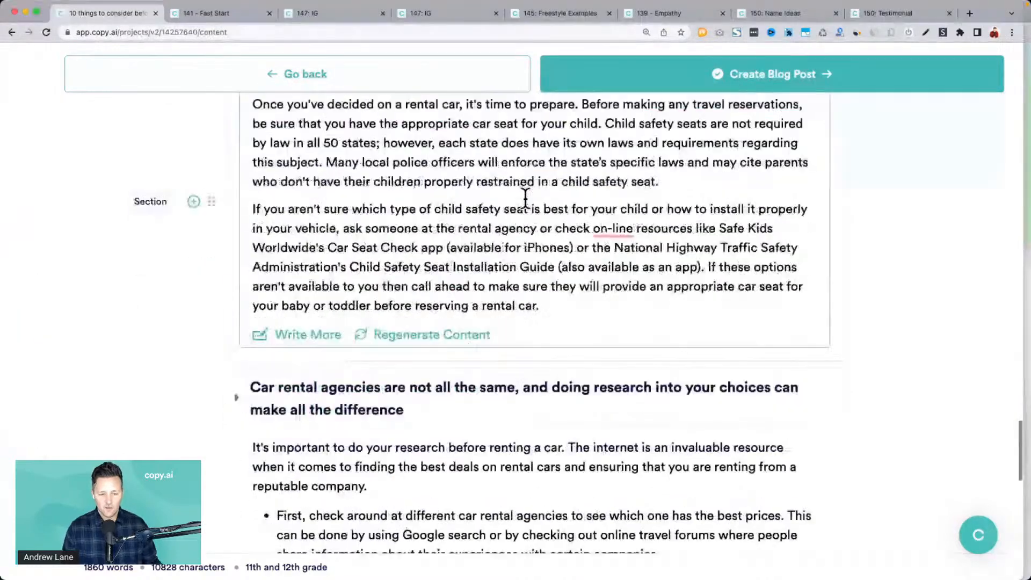
{"action": "scroll", "coordinate": [525, 198], "scroll_direction": "down", "scroll_amount": 8}
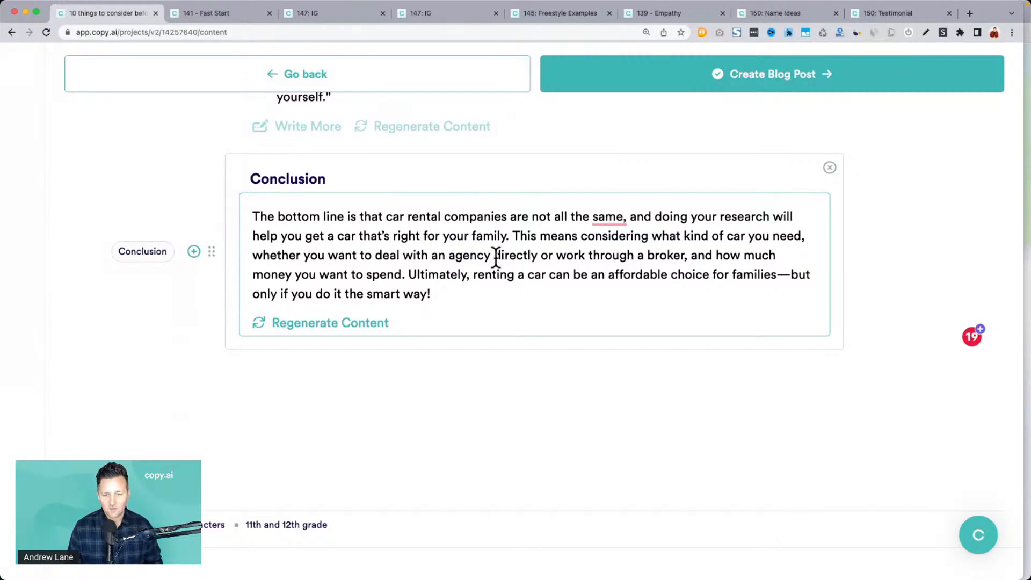
{"action": "left_click_drag", "start_coordinate": [532, 256], "coordinate": [639, 258]}
{"action": "left_click", "coordinate": [572, 248]}
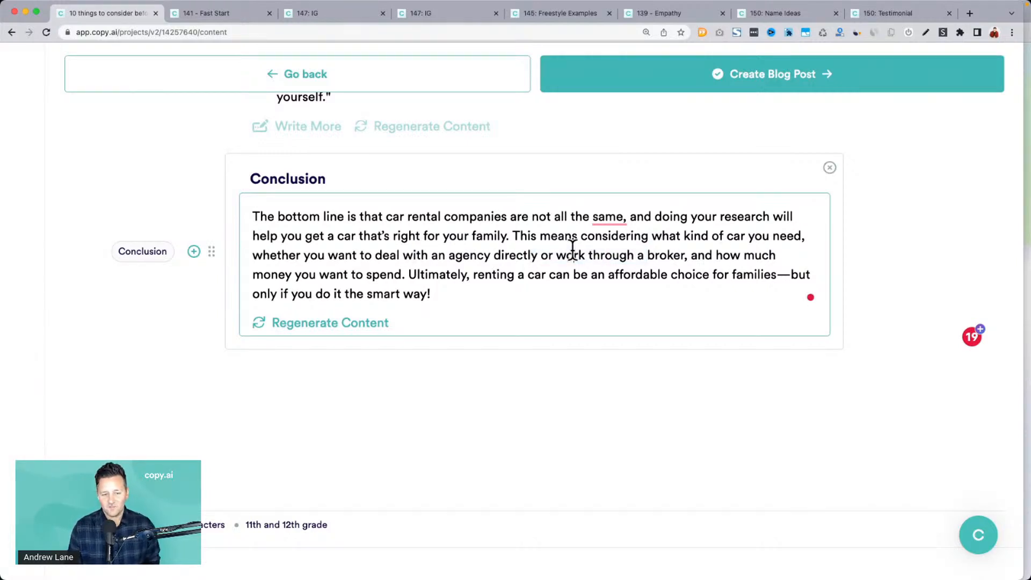
{"action": "left_click", "coordinate": [321, 324]}
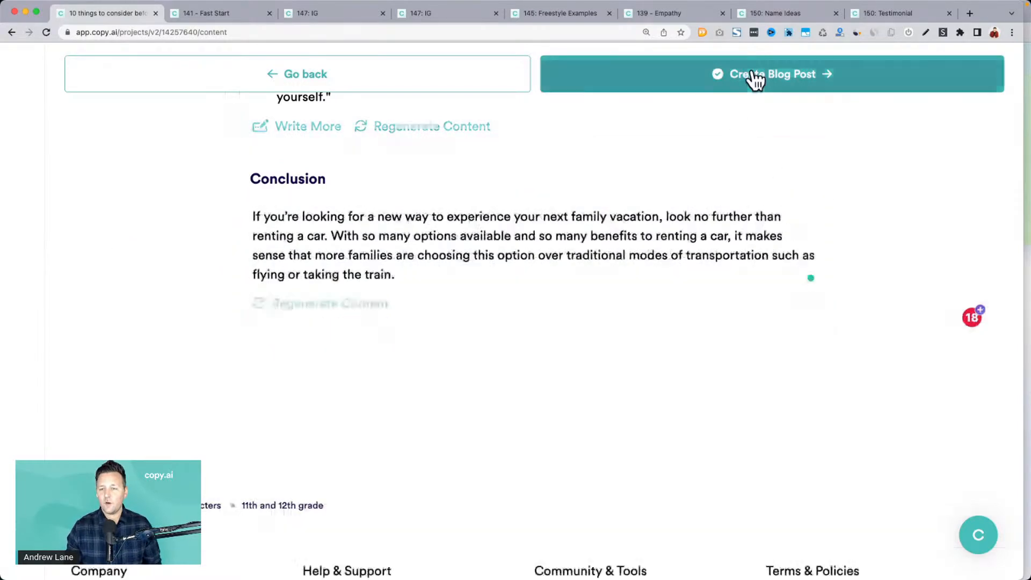
Step: Create the blog post from the drafted sections
{"action": "scroll", "coordinate": [505, 204], "scroll_direction": "up", "scroll_amount": 2}
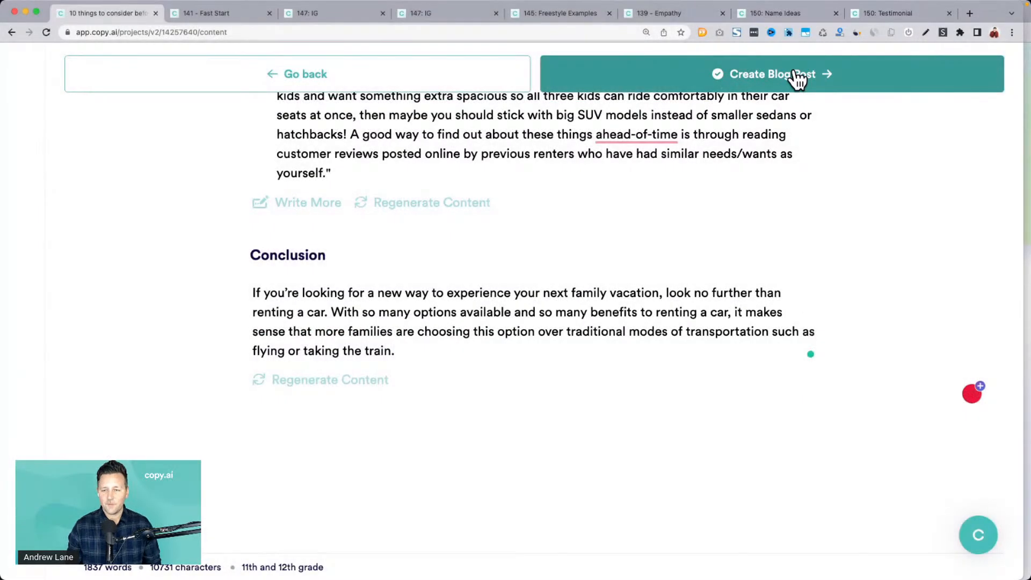
{"action": "left_click", "coordinate": [794, 73]}
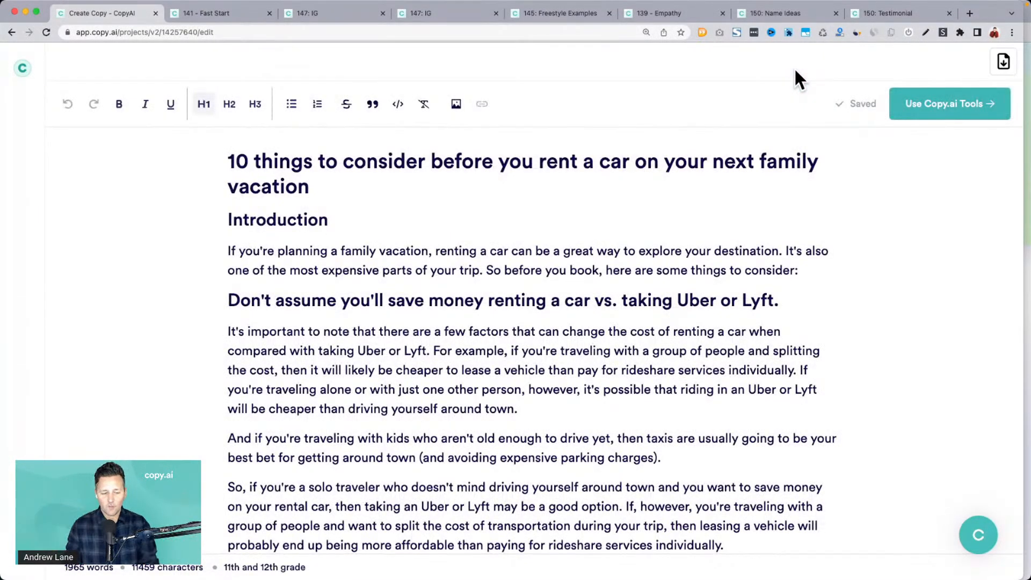
Step: Try the Write more suggestion after the first paragraph of the Uber or Lyft section, then dismiss it
{"action": "left_click", "coordinate": [801, 270]}
{"action": "scroll", "coordinate": [644, 349], "scroll_direction": "down", "scroll_amount": 2}
{"action": "left_click", "coordinate": [579, 377]}
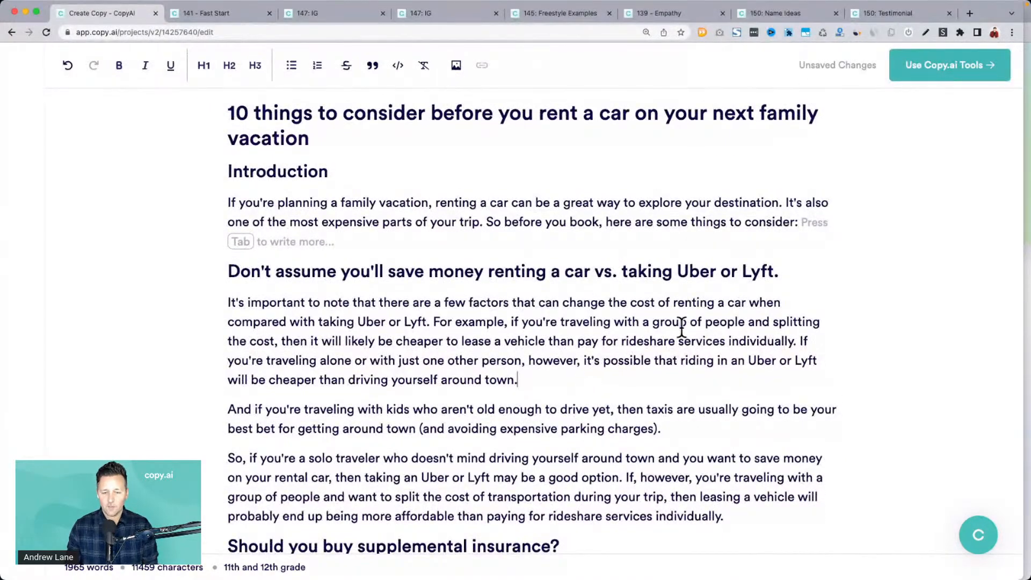
{"action": "scroll", "coordinate": [602, 332], "scroll_direction": "down", "scroll_amount": 2}
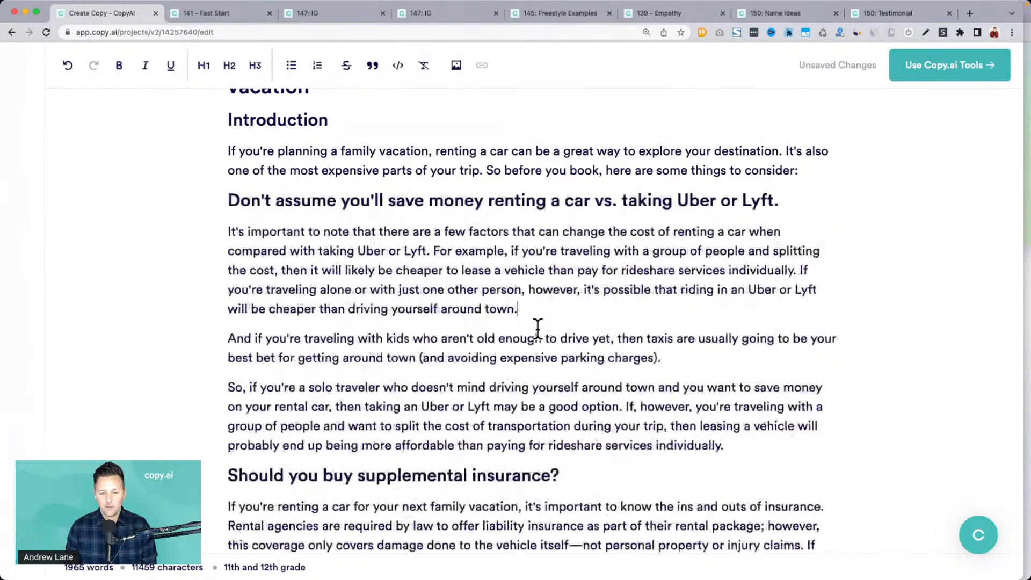
{"action": "key", "text": "Tab"}
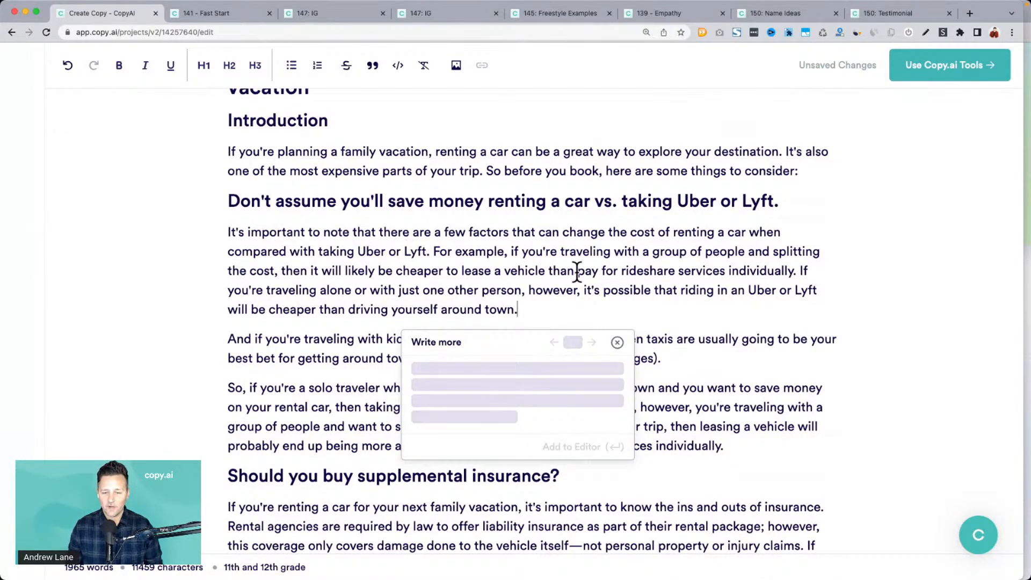
{"action": "left_click", "coordinate": [617, 342]}
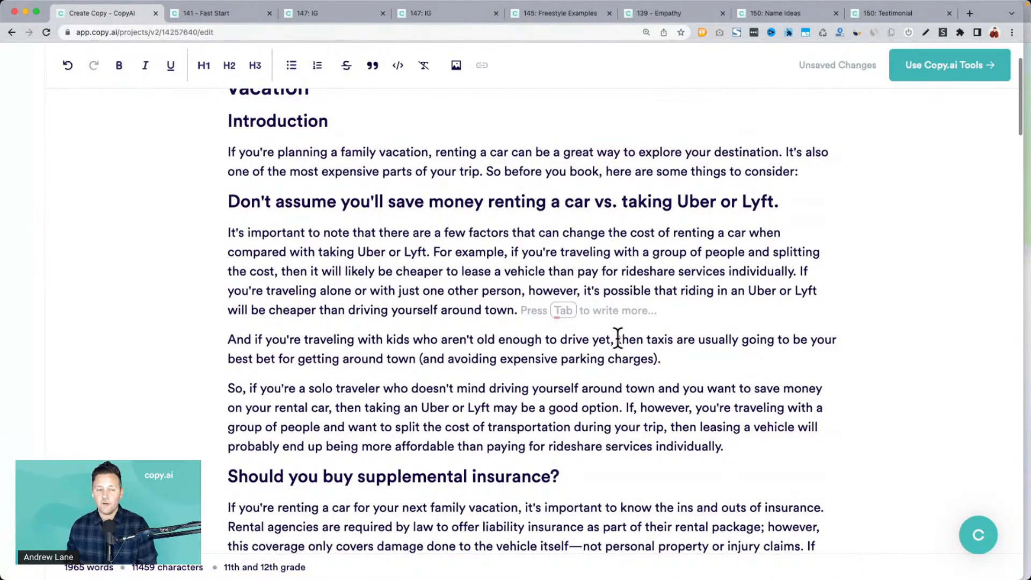
Step: Open the blog post beside the Copy.ai tools and highlight its text from the title into the supplemental insurance section
{"action": "scroll", "coordinate": [617, 338], "scroll_direction": "up", "scroll_amount": 2}
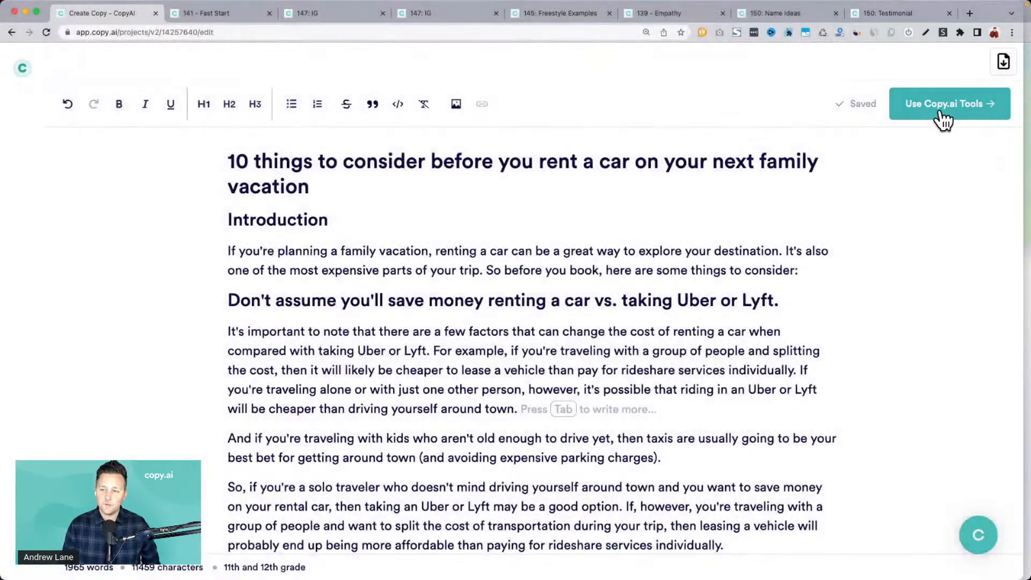
{"action": "left_click", "coordinate": [941, 110]}
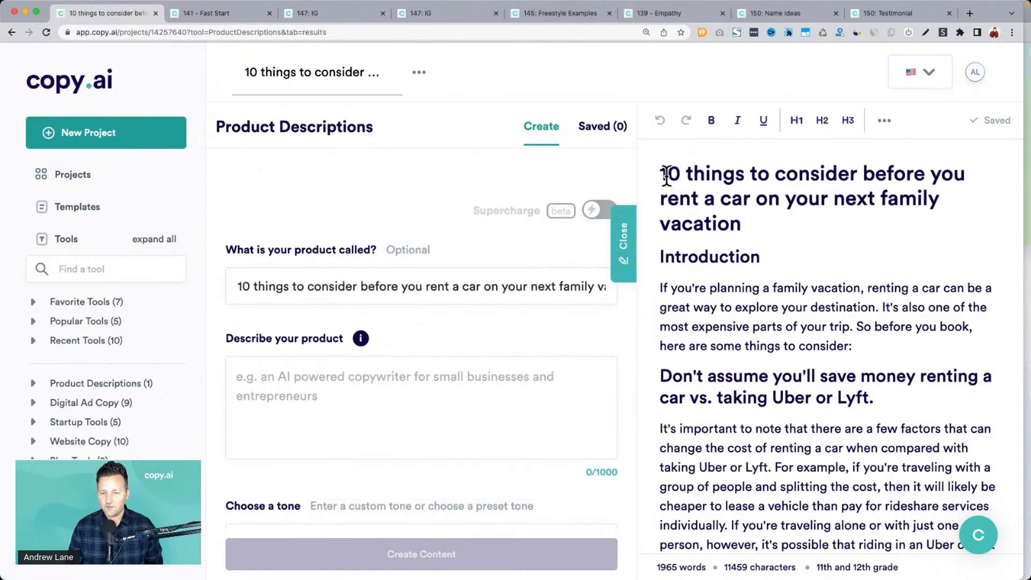
{"action": "left_click_drag", "start_coordinate": [662, 172], "coordinate": [858, 347]}
{"action": "scroll", "coordinate": [808, 388], "scroll_direction": "down", "scroll_amount": 12}
{"action": "left_click_drag", "start_coordinate": [808, 386], "coordinate": [787, 438]}
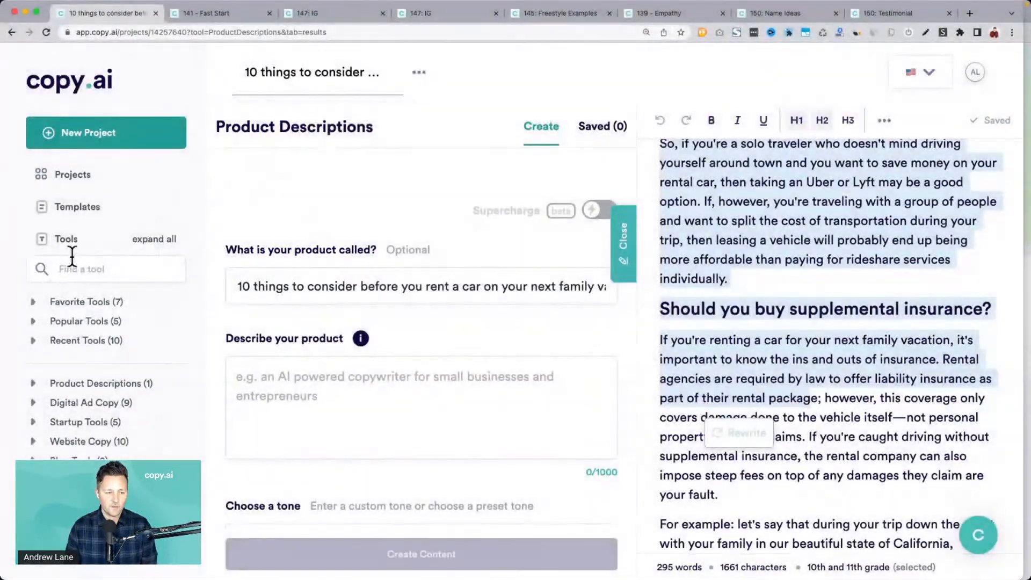
Step: Open the Freestyle tool from the favorite tools and zoom the page out to show its whole form
{"action": "left_click", "coordinate": [85, 301]}
{"action": "scroll", "coordinate": [94, 344], "scroll_direction": "down", "scroll_amount": 2}
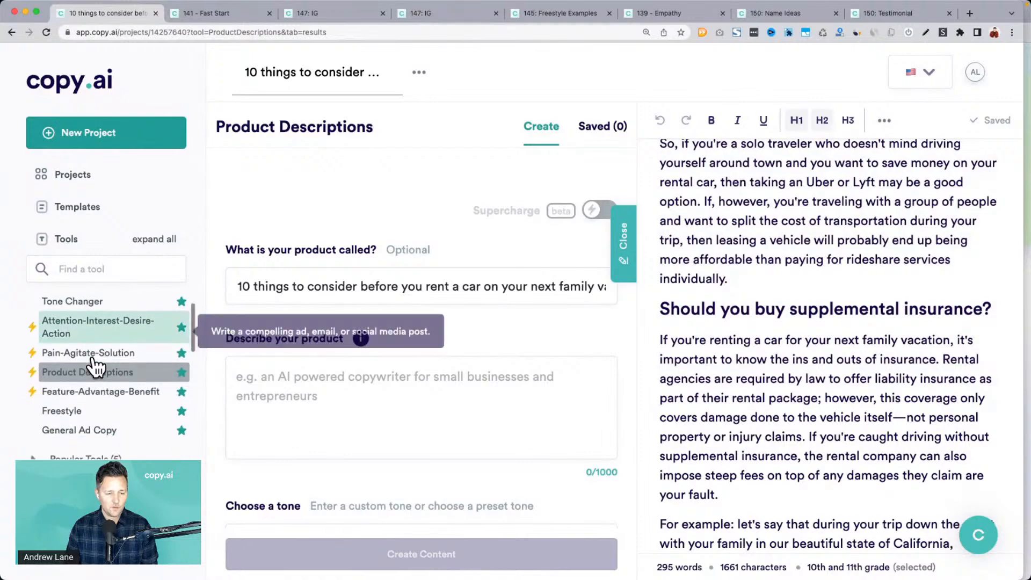
{"action": "left_click", "coordinate": [92, 372]}
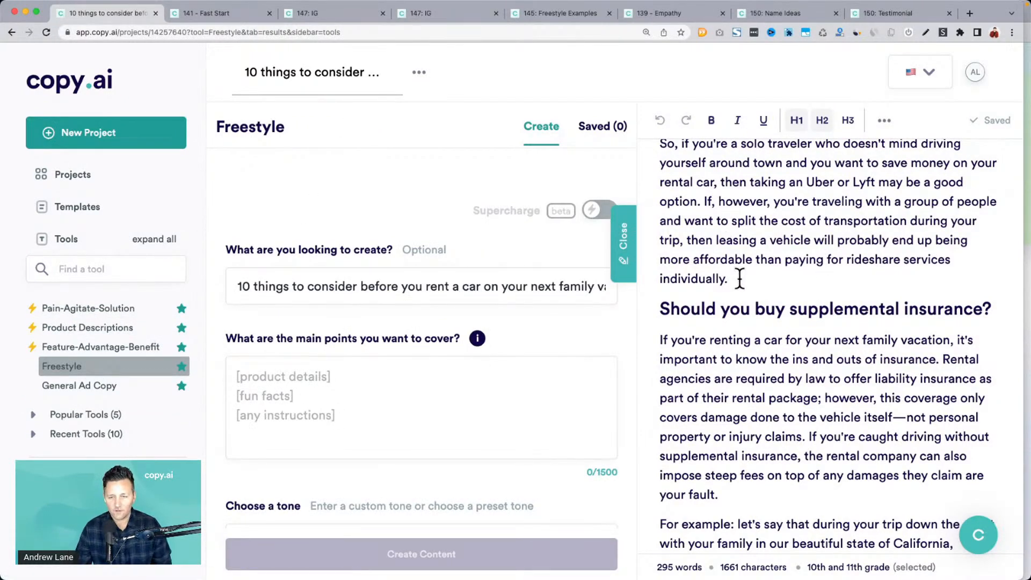
{"action": "scroll", "coordinate": [736, 276], "scroll_direction": "up", "scroll_amount": 10}
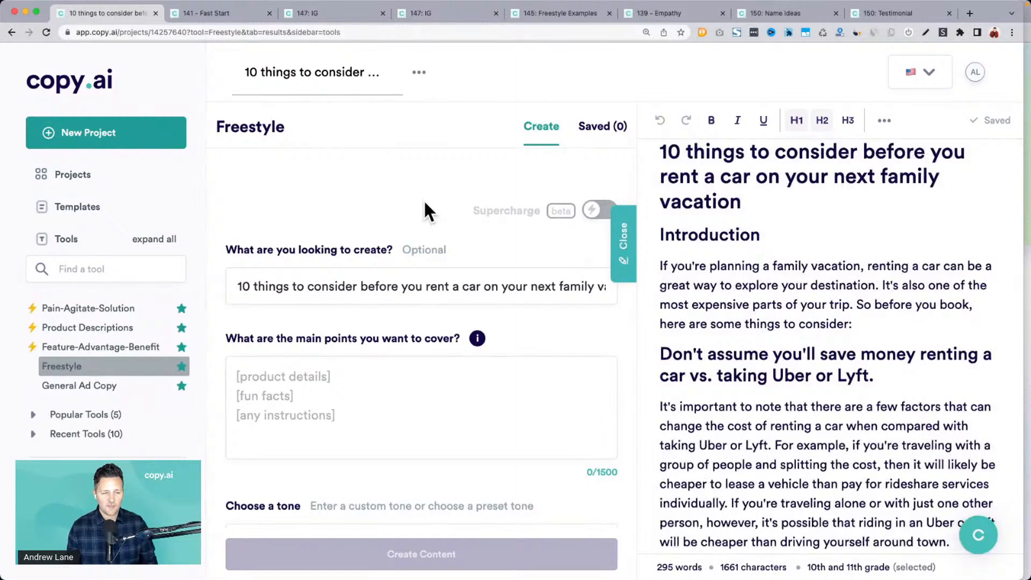
{"action": "key", "text": "super+minus"}
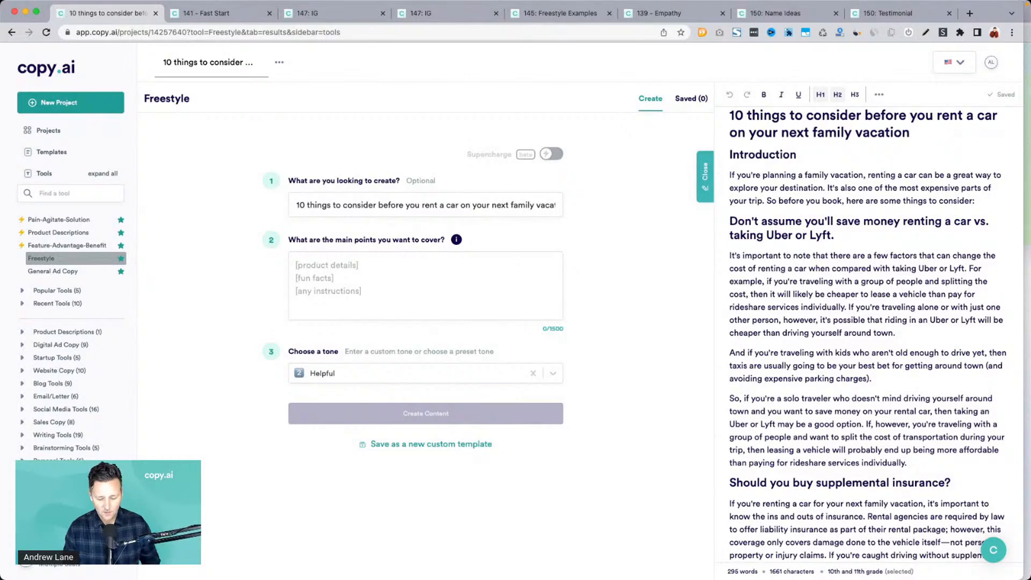
Step: Switch to the browser window with the Copy.ai Helpful Tips document and widen it over the project window
{"action": "key", "text": "super+Tab"}
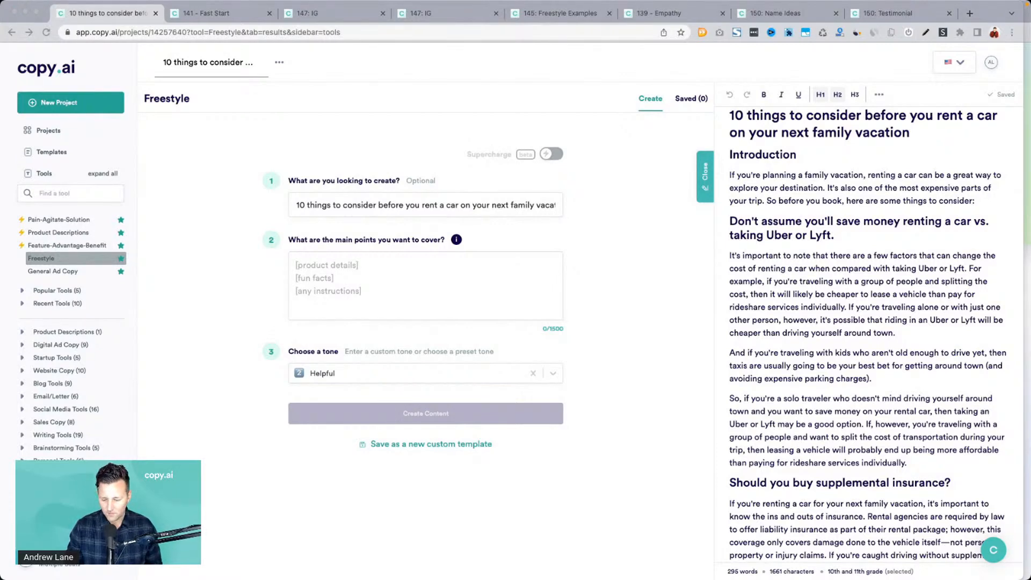
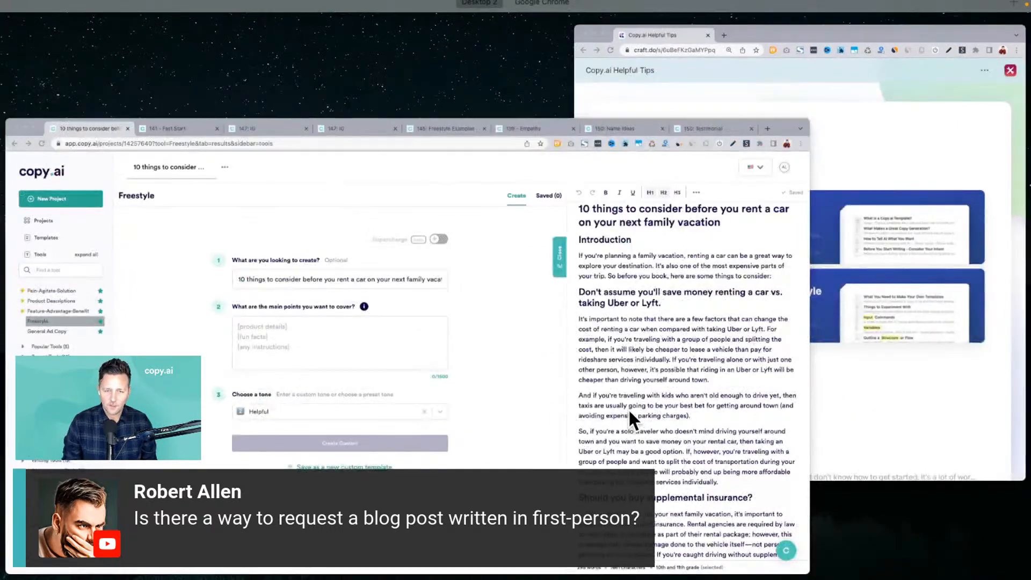
{"action": "left_click", "coordinate": [695, 130]}
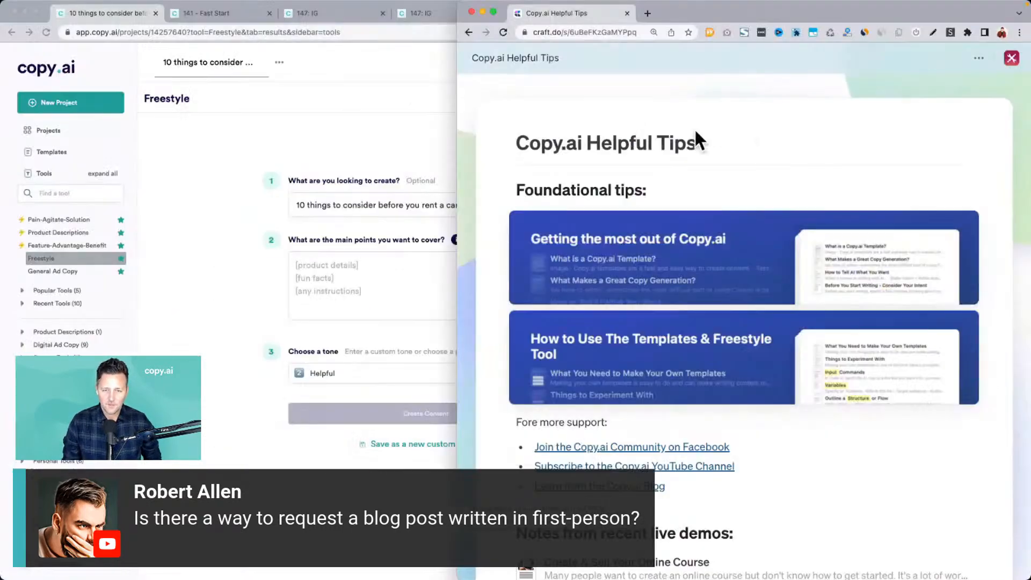
{"action": "left_click_drag", "start_coordinate": [455, 159], "coordinate": [226, 163]}
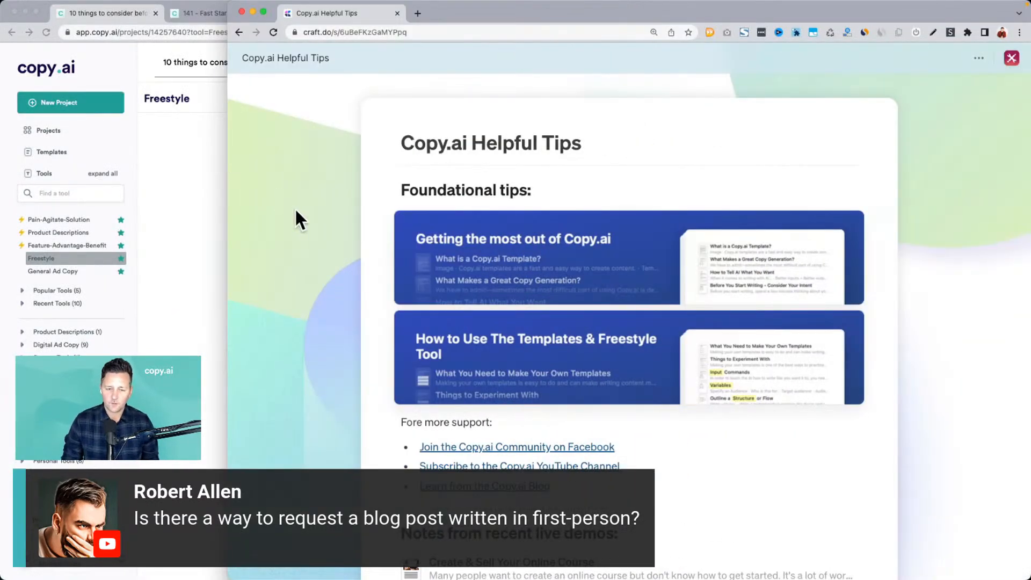
{"action": "scroll", "coordinate": [295, 210], "scroll_direction": "down", "scroll_amount": 1}
Step: Open the Input Commands page within the "How to Use The Templates & Freestyle Tool" guide
{"action": "key", "text": "F1"}
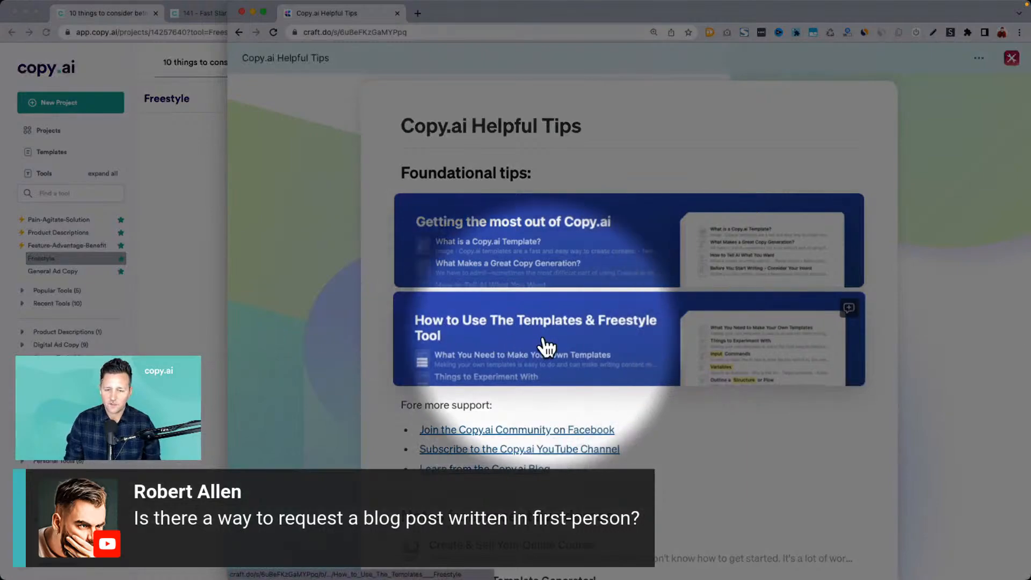
{"action": "key", "text": "F1"}
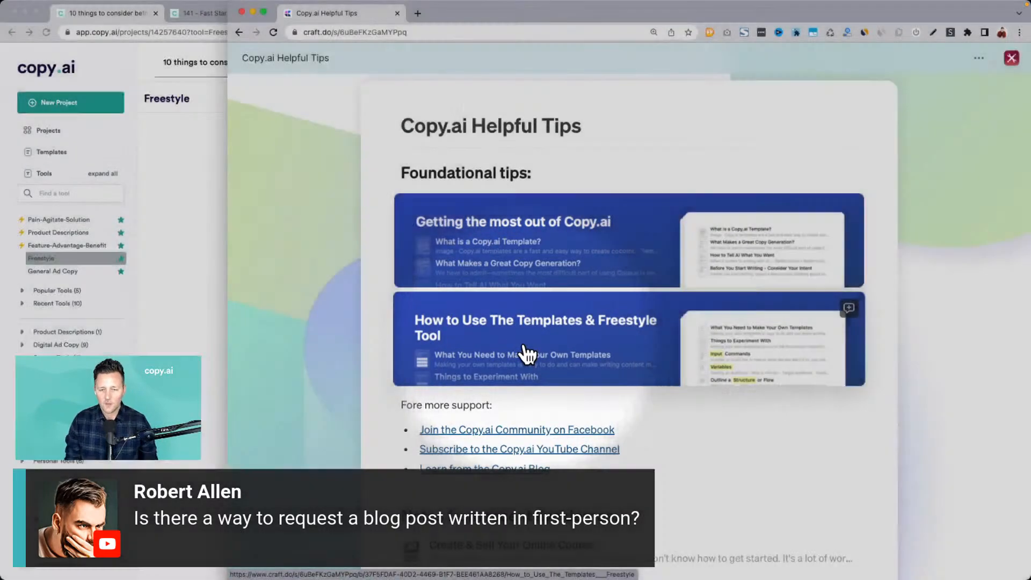
{"action": "left_click", "coordinate": [527, 355]}
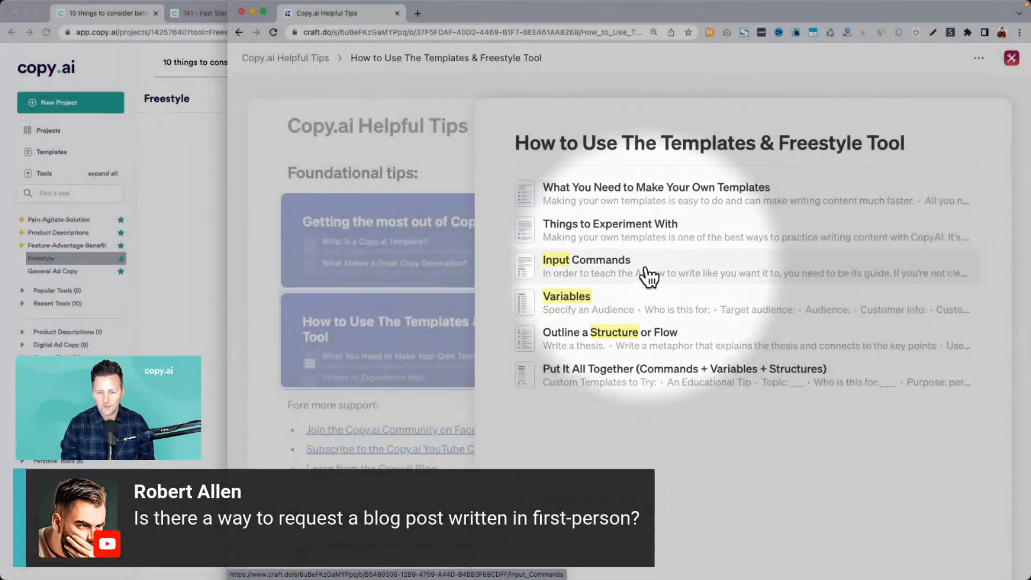
{"action": "left_click", "coordinate": [648, 275]}
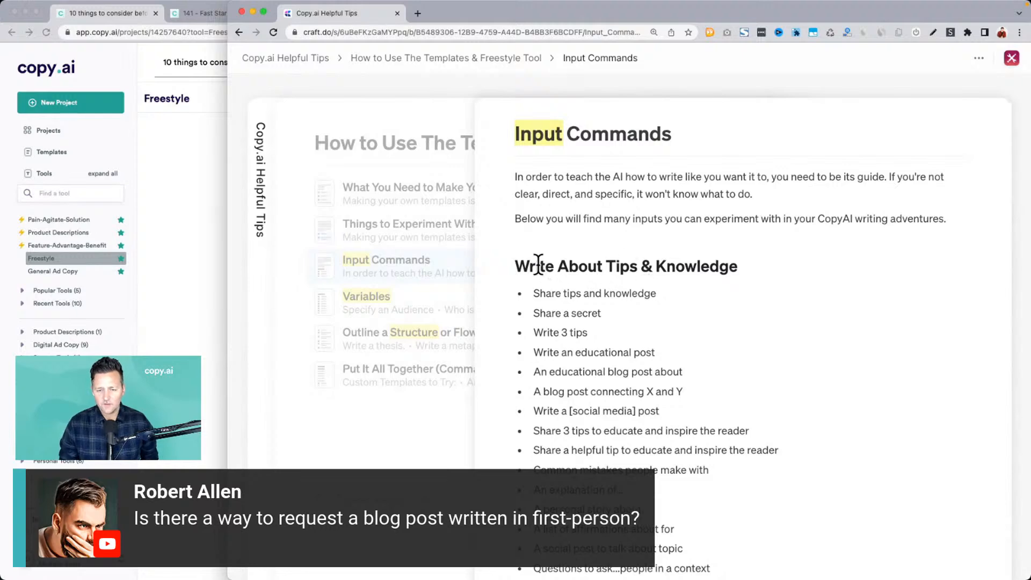
Step: Examine the example commands under "Write About Tips & Knowledge", highlighting the educational post and blog post prompts
{"action": "left_click_drag", "start_coordinate": [536, 293], "coordinate": [656, 293]}
{"action": "left_click", "coordinate": [662, 293]}
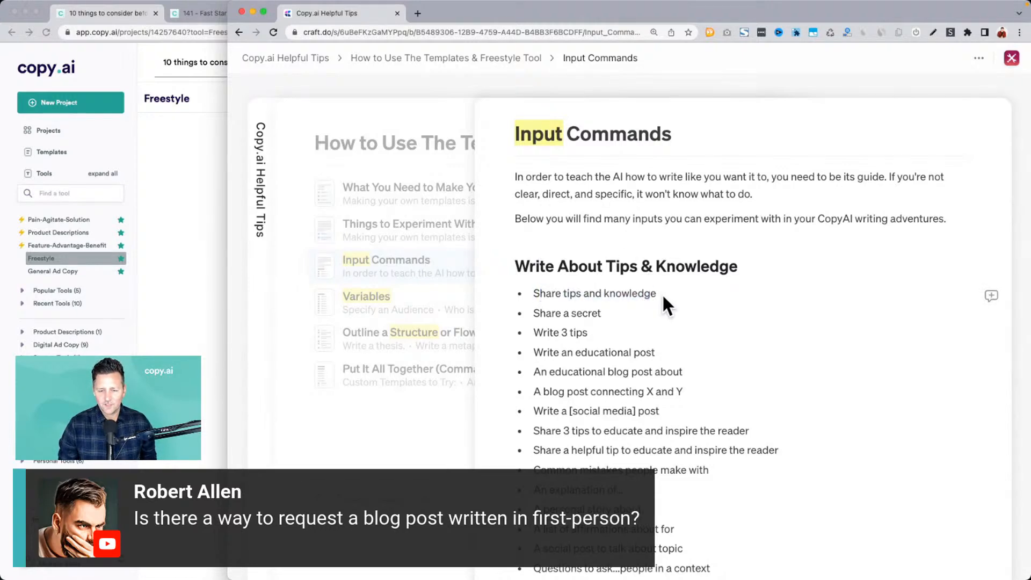
{"action": "scroll", "coordinate": [661, 294], "scroll_direction": "down", "scroll_amount": 1}
{"action": "scroll", "coordinate": [662, 293], "scroll_direction": "down", "scroll_amount": 1}
{"action": "left_click_drag", "start_coordinate": [543, 285], "coordinate": [652, 304]}
{"action": "scroll", "coordinate": [589, 288], "scroll_direction": "down", "scroll_amount": 1}
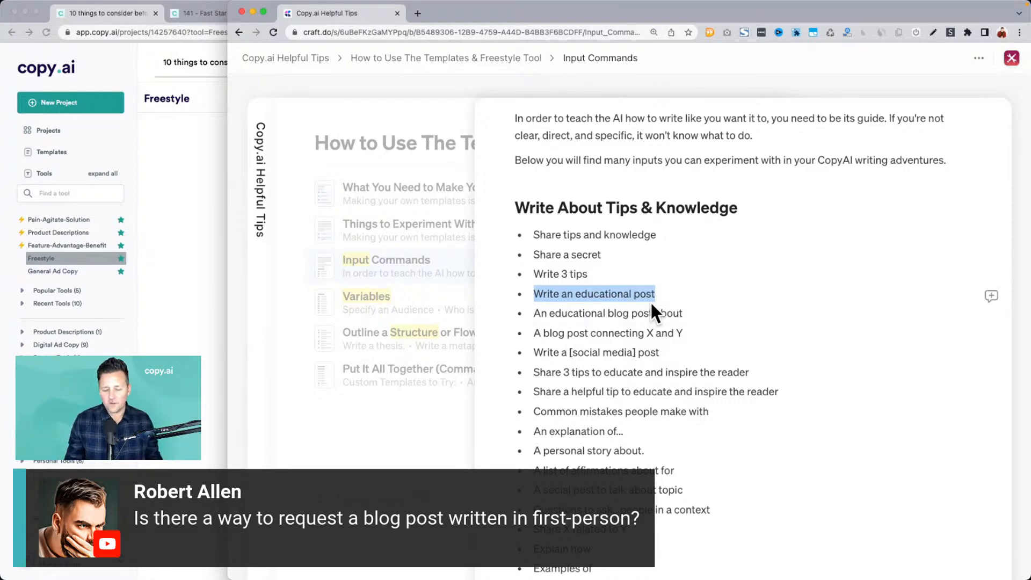
{"action": "scroll", "coordinate": [650, 301], "scroll_direction": "down", "scroll_amount": 5}
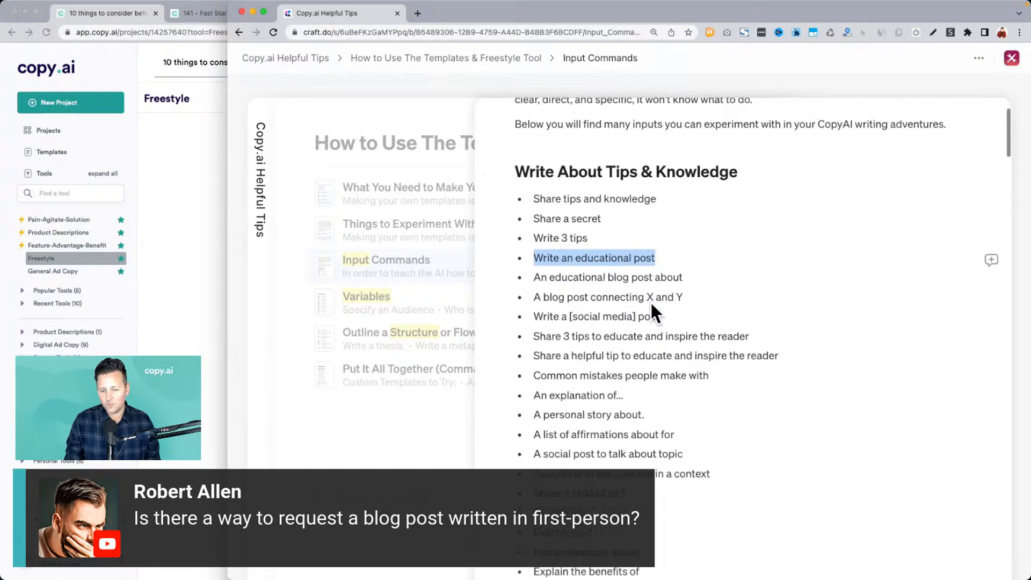
{"action": "left_click_drag", "start_coordinate": [541, 217], "coordinate": [661, 453]}
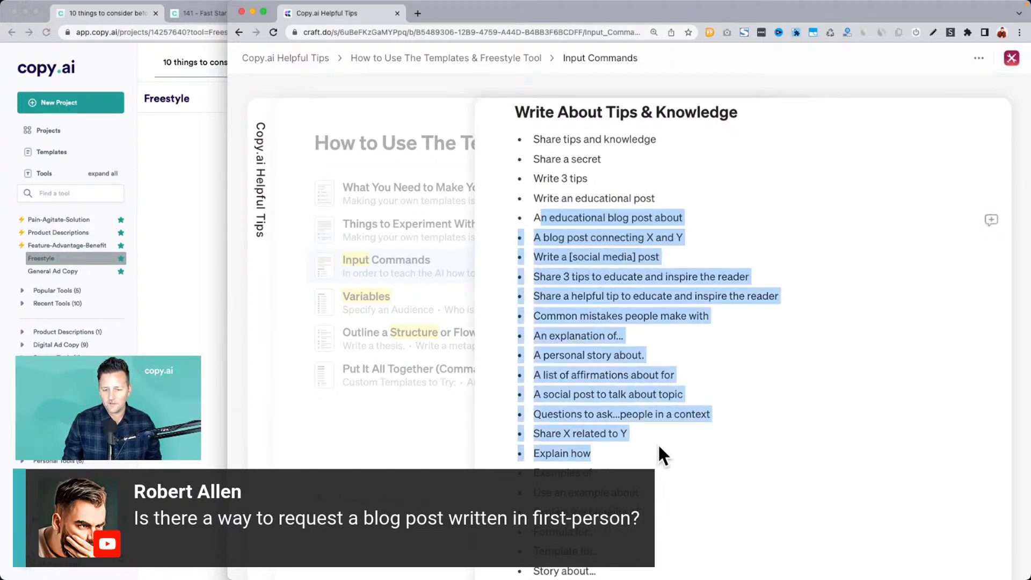
Step: Copy the example command "Common mistakes people make with" from the "Write About Tips & Knowledge" list
{"action": "left_click", "coordinate": [703, 395]}
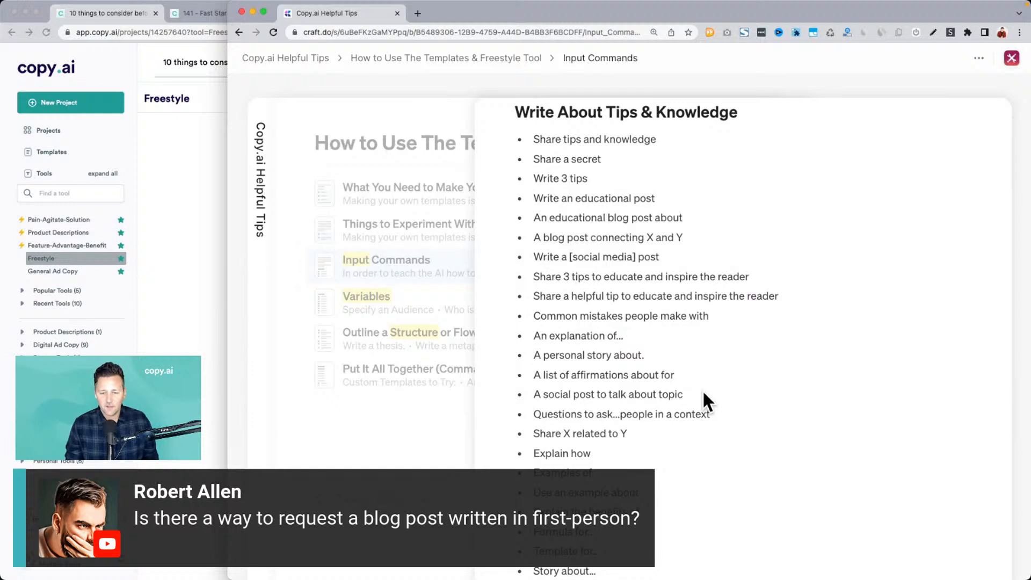
{"action": "left_click_drag", "start_coordinate": [555, 355], "coordinate": [625, 355]}
{"action": "left_click_drag", "start_coordinate": [541, 316], "coordinate": [669, 317]}
{"action": "triple_click", "coordinate": [625, 317]}
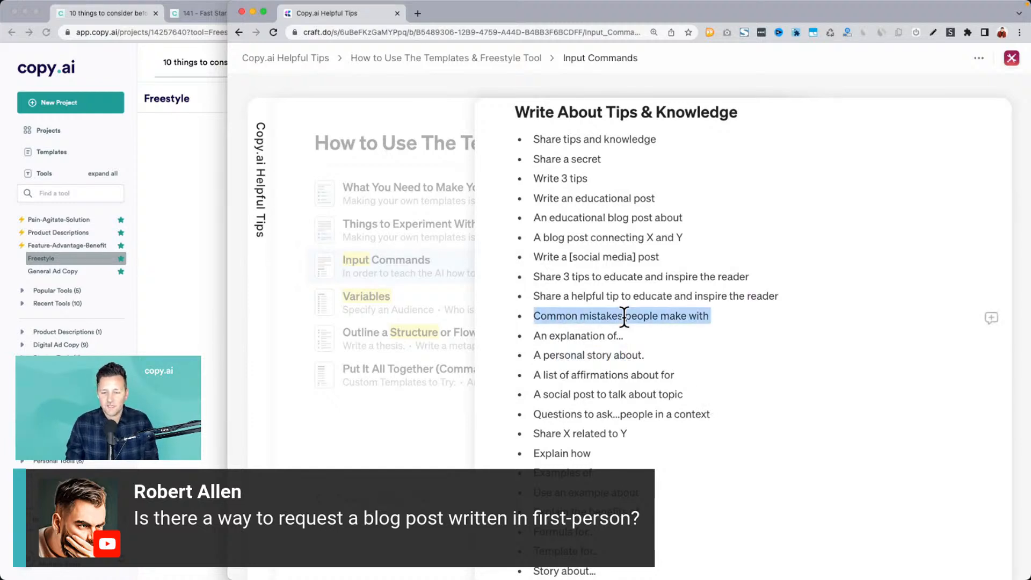
Step: Switch to the Copy.ai project window and set what Freestyle should create to "A list of 5 Common mistakes people make"
{"action": "left_click", "coordinate": [203, 311]}
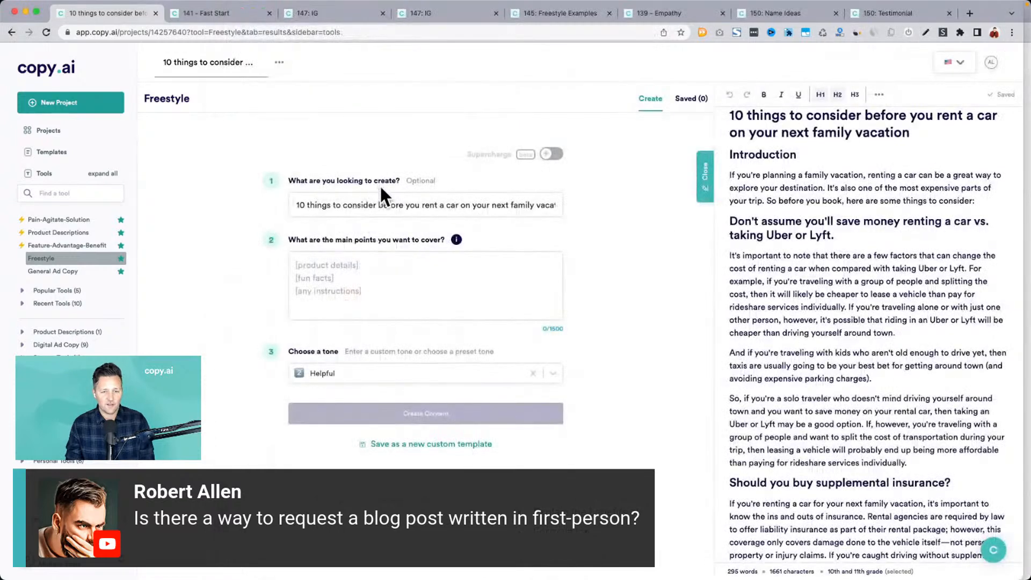
{"action": "triple_click", "coordinate": [384, 197]}
{"action": "type", "text": "Common mistakes people make with"}
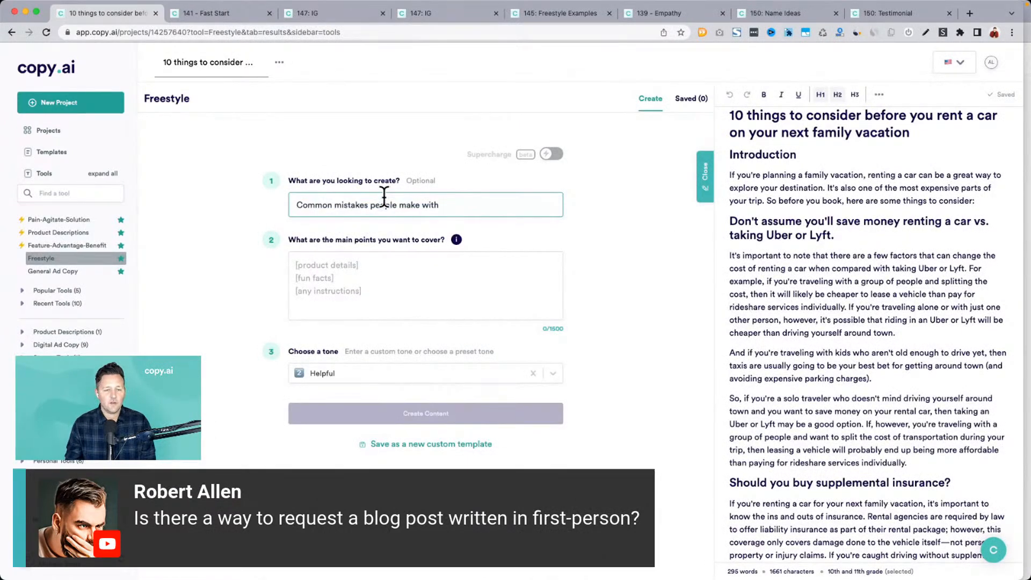
{"action": "key", "text": "super+Left"}
{"action": "type", "text": "A list of "}
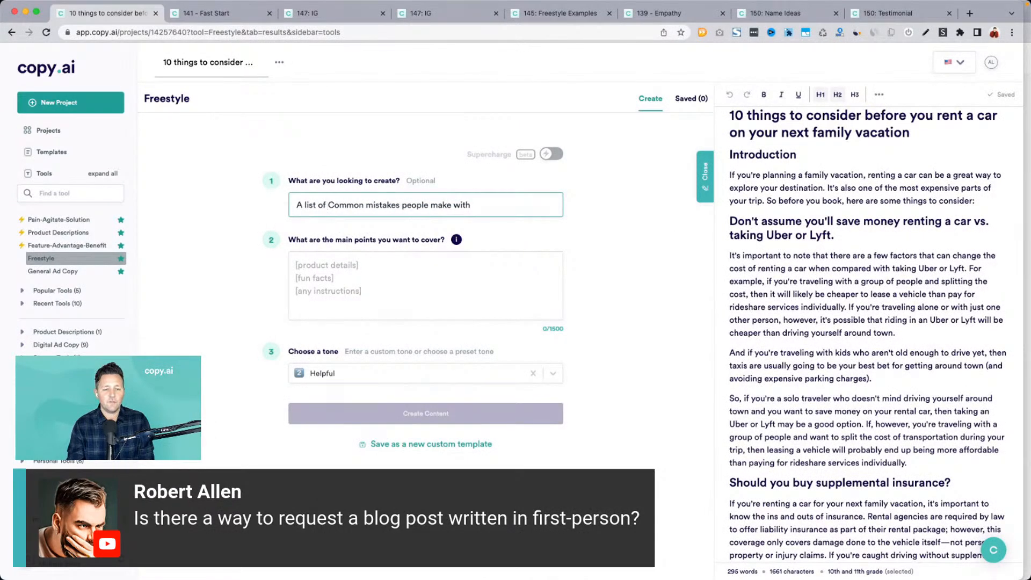
{"action": "type", "text": "5"}
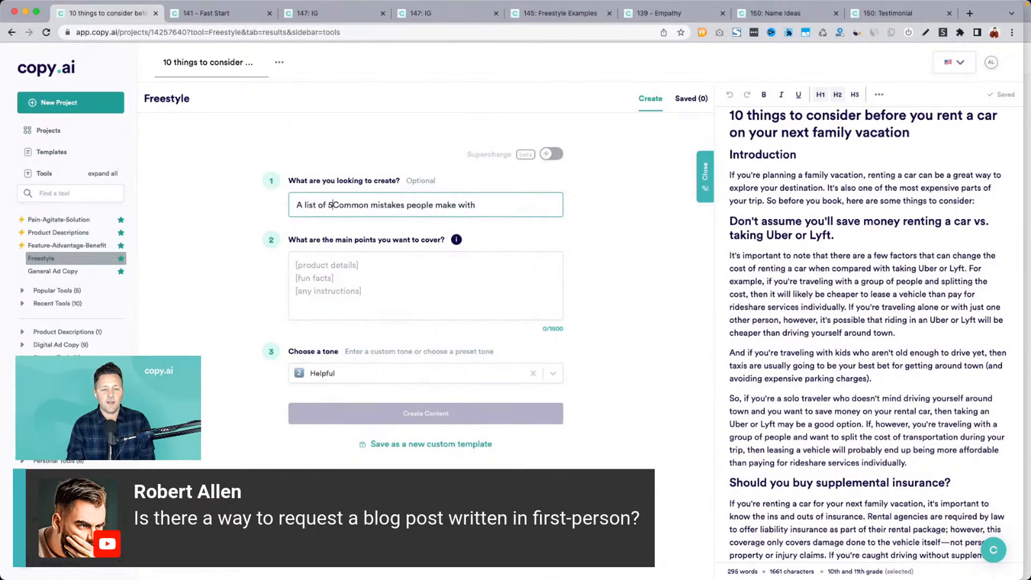
{"action": "double_click", "coordinate": [469, 204]}
{"action": "key", "text": "BackSpace"}
Step: Enter "Topic: Washing your car" as the main points to cover and generate the content
{"action": "key", "text": "Tab"}
{"action": "type", "text": "Topi"}
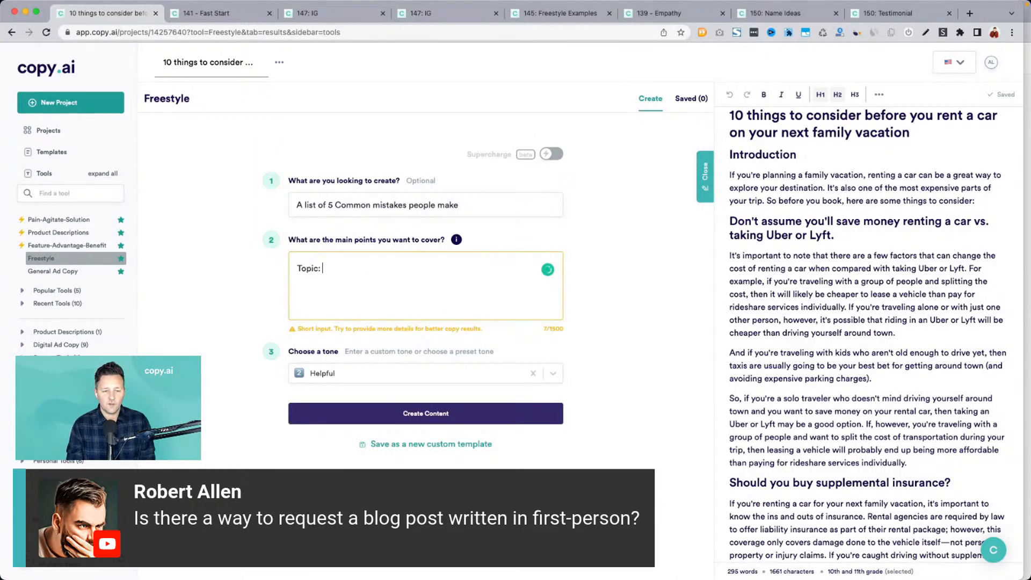
{"action": "type", "text": "c: Washing your car"}
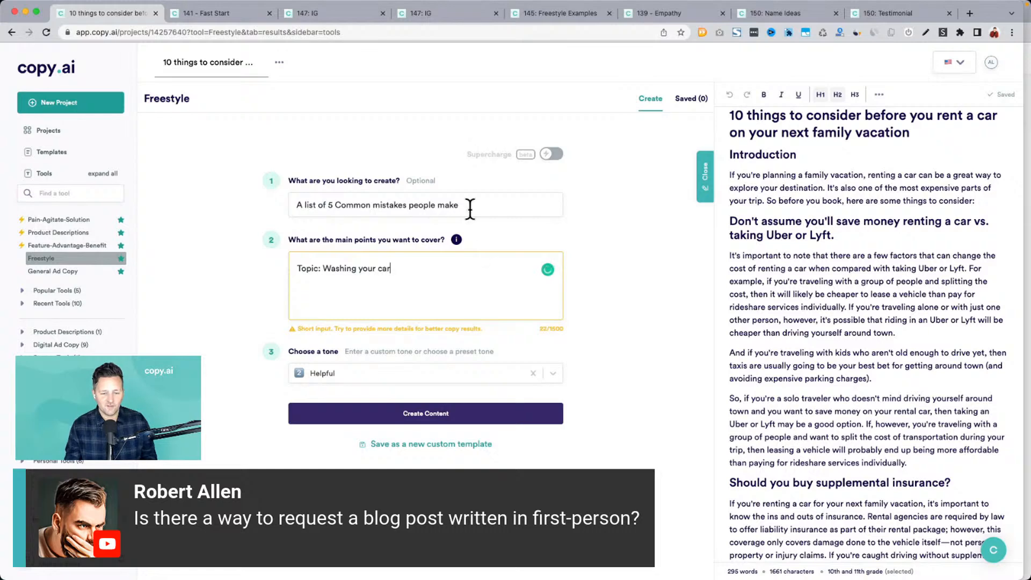
{"action": "left_click", "coordinate": [363, 416]}
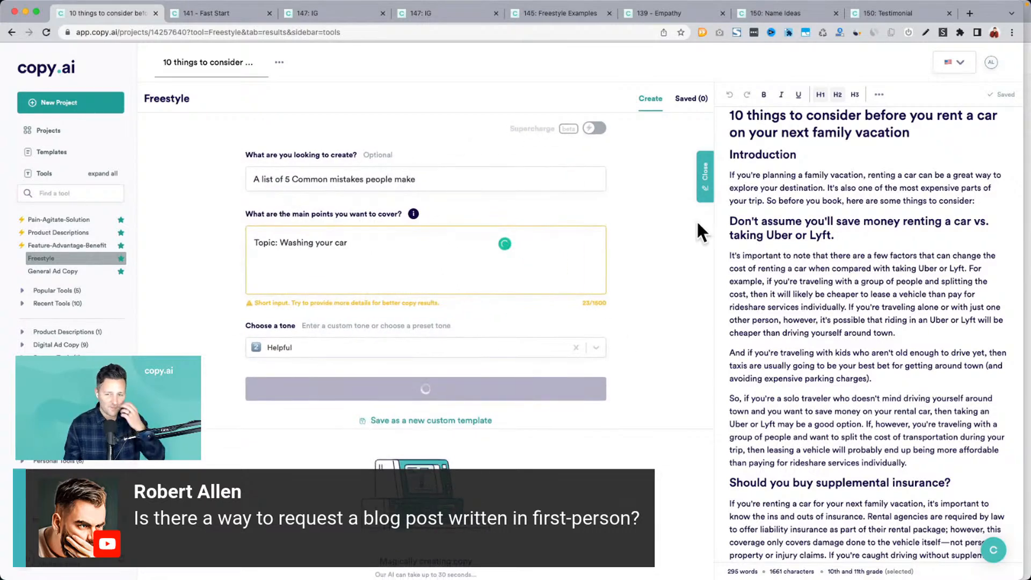
Step: Hide the document editor and enlarge the page so the Freestyle tool fills the window
{"action": "left_click", "coordinate": [705, 177]}
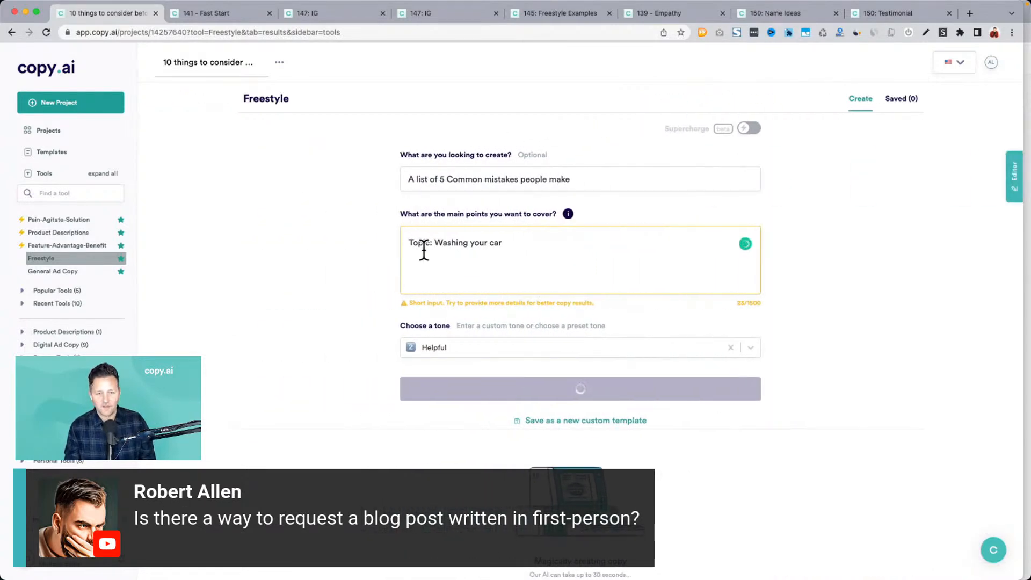
{"action": "key", "text": "super+equal"}
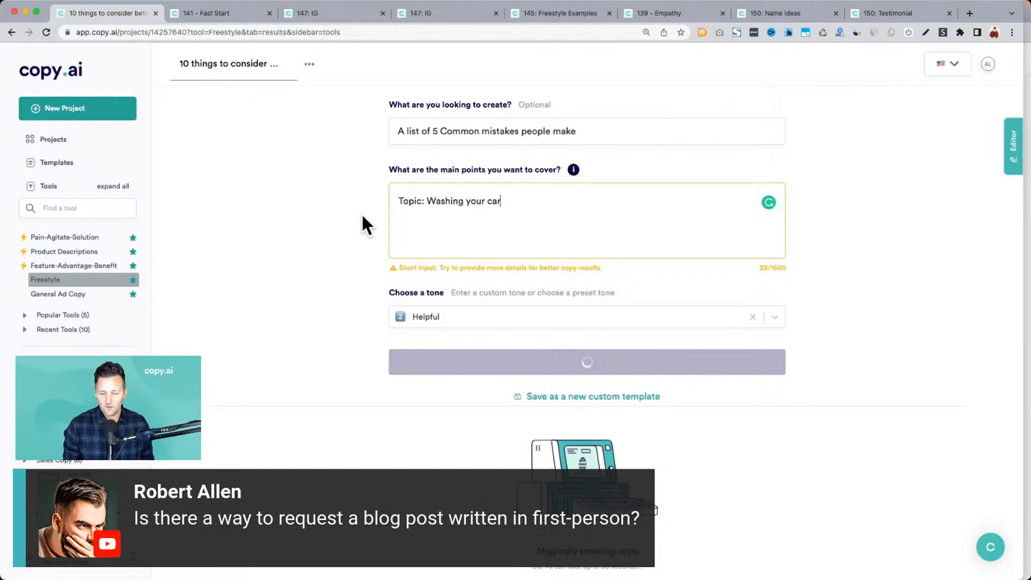
{"action": "scroll", "coordinate": [354, 186], "scroll_direction": "up", "scroll_amount": 2}
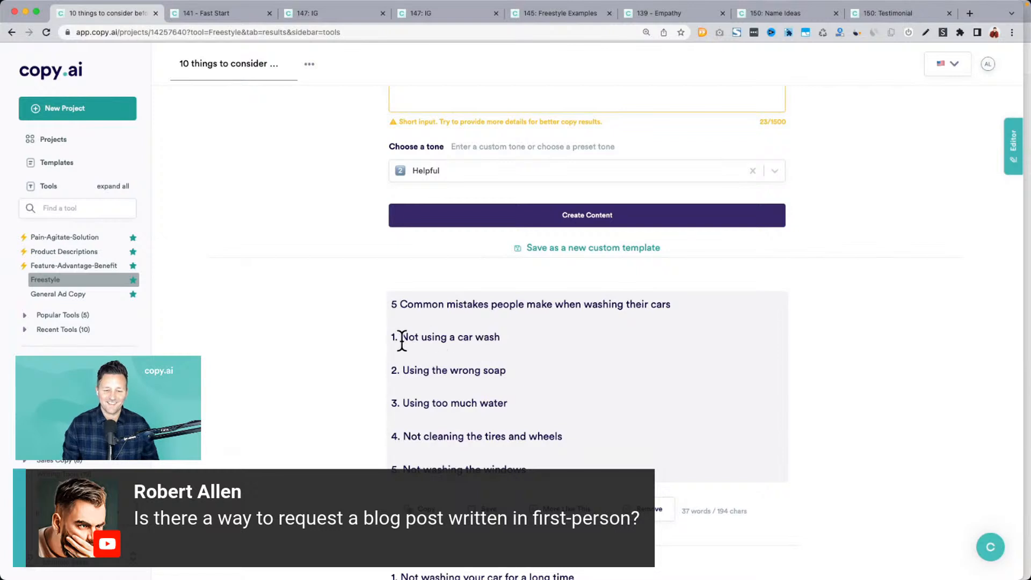
Step: Examine the generated lists of car-washing mistakes, highlighting individual items in the first two results
{"action": "left_click_drag", "start_coordinate": [400, 337], "coordinate": [538, 348]}
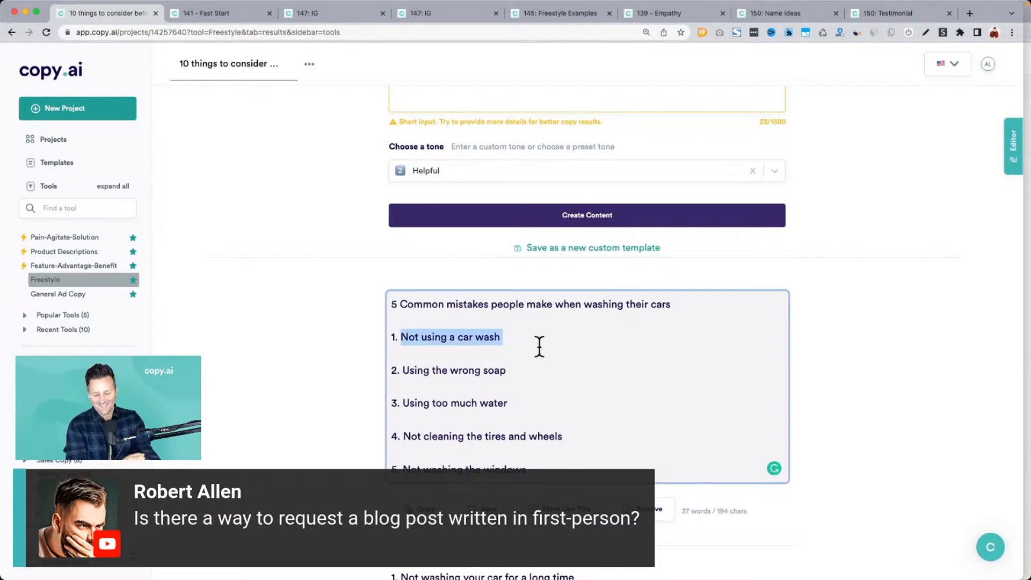
{"action": "scroll", "coordinate": [539, 347], "scroll_direction": "down", "scroll_amount": 3}
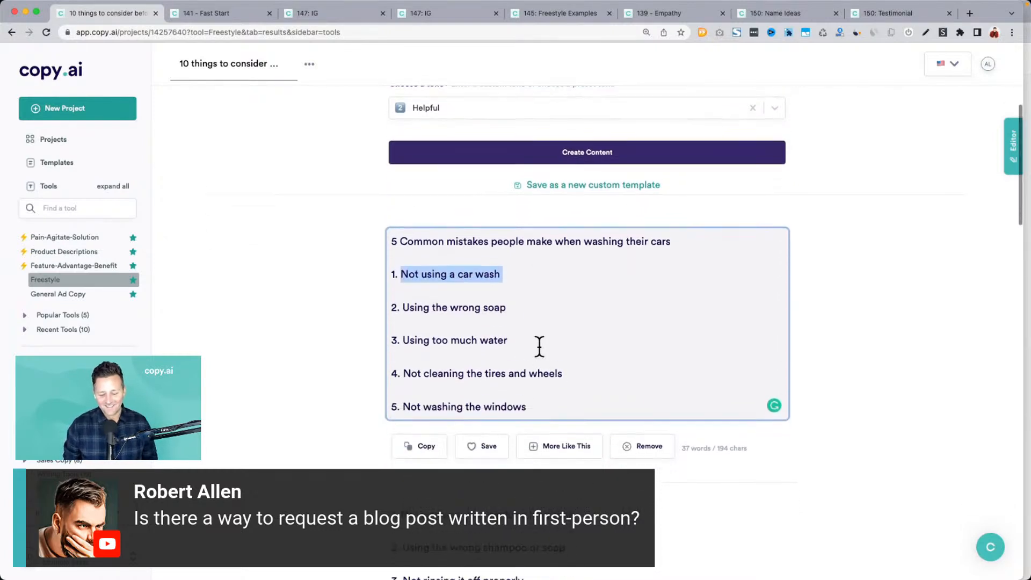
{"action": "left_click", "coordinate": [414, 285]}
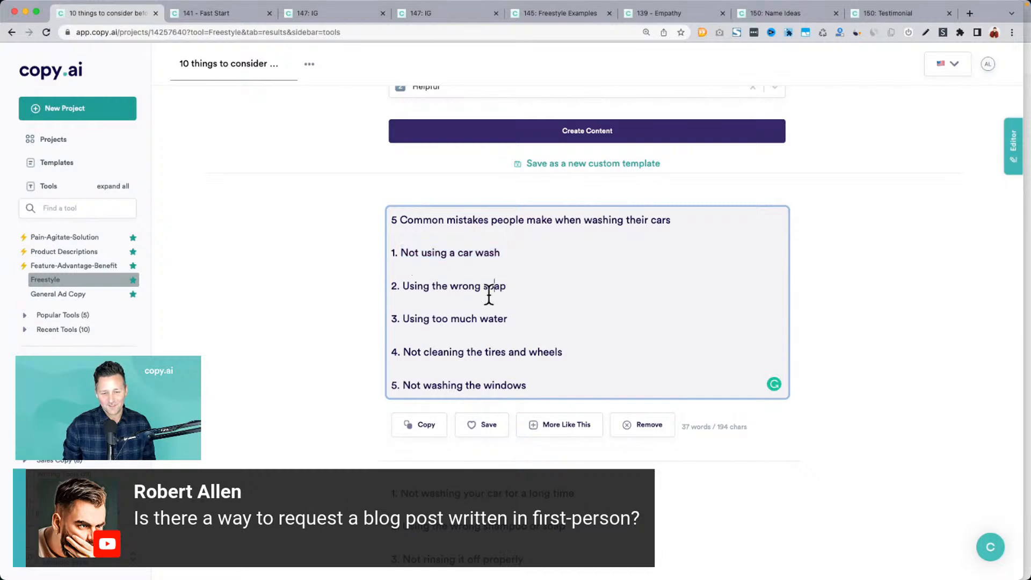
{"action": "scroll", "coordinate": [467, 318], "scroll_direction": "down", "scroll_amount": 8}
{"action": "left_click_drag", "start_coordinate": [412, 296], "coordinate": [526, 296]}
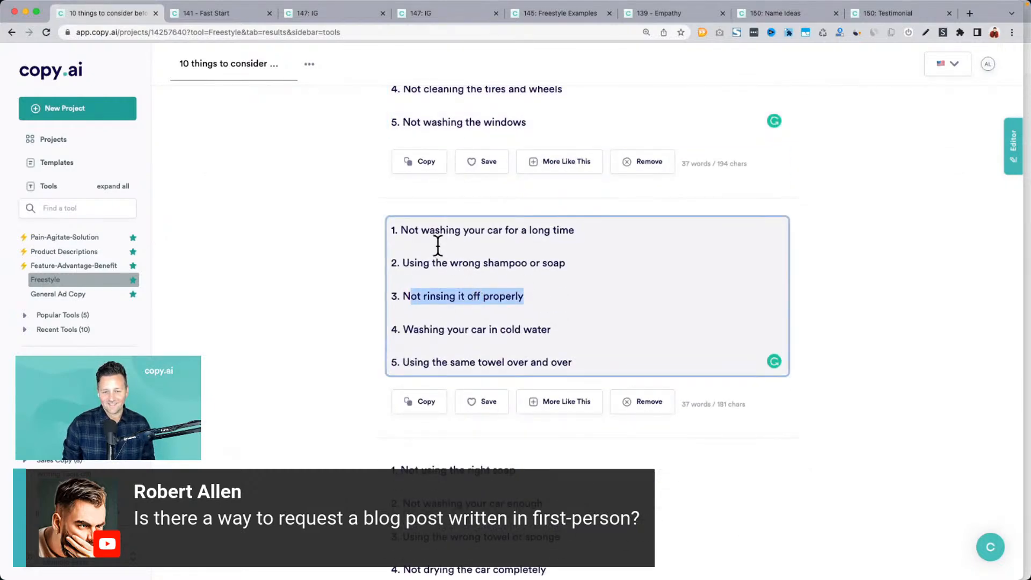
{"action": "left_click_drag", "start_coordinate": [430, 230], "coordinate": [568, 230]}
{"action": "left_click_drag", "start_coordinate": [419, 329], "coordinate": [532, 329]}
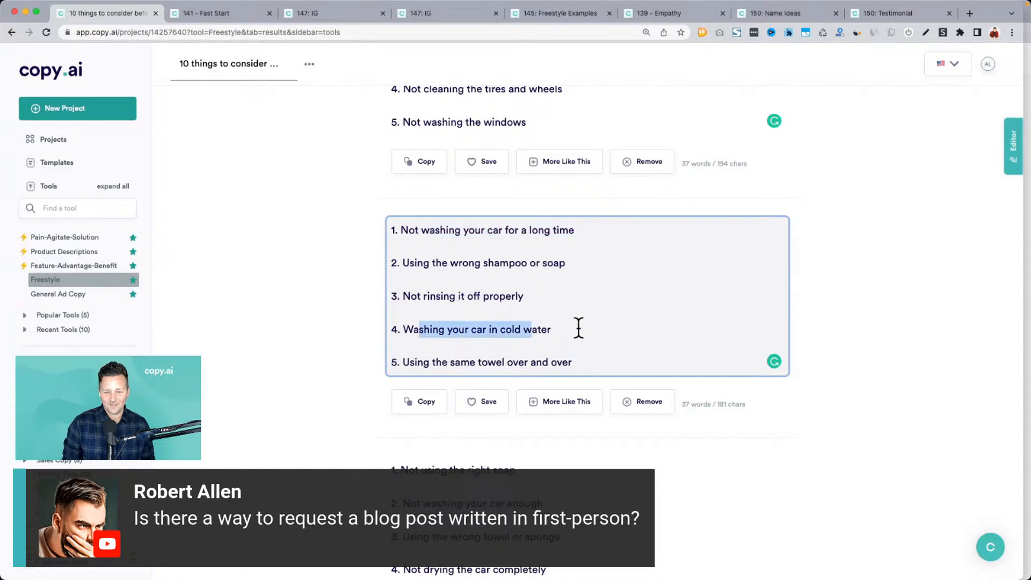
{"action": "left_click_drag", "start_coordinate": [470, 362], "coordinate": [606, 363]}
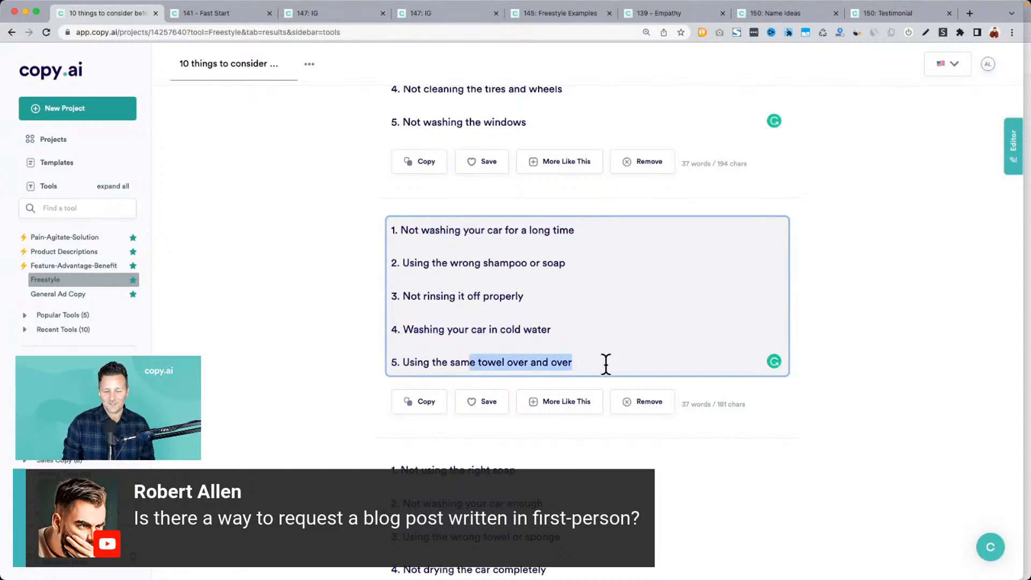
Step: Replace the text describing what to create with "A list of 5 questions to engage my audience"
{"action": "scroll", "coordinate": [605, 363], "scroll_direction": "up", "scroll_amount": 15}
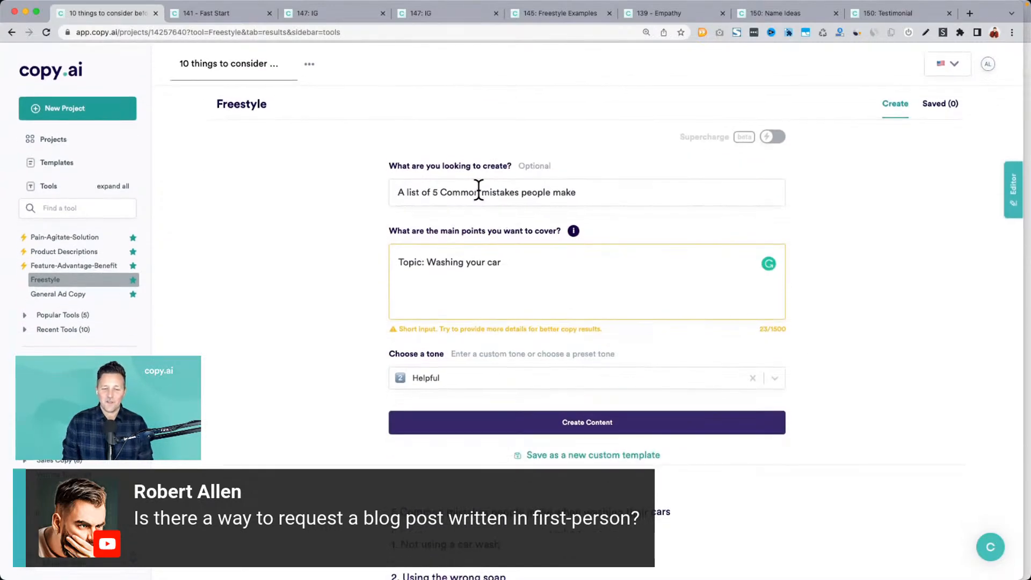
{"action": "triple_click", "coordinate": [478, 192]}
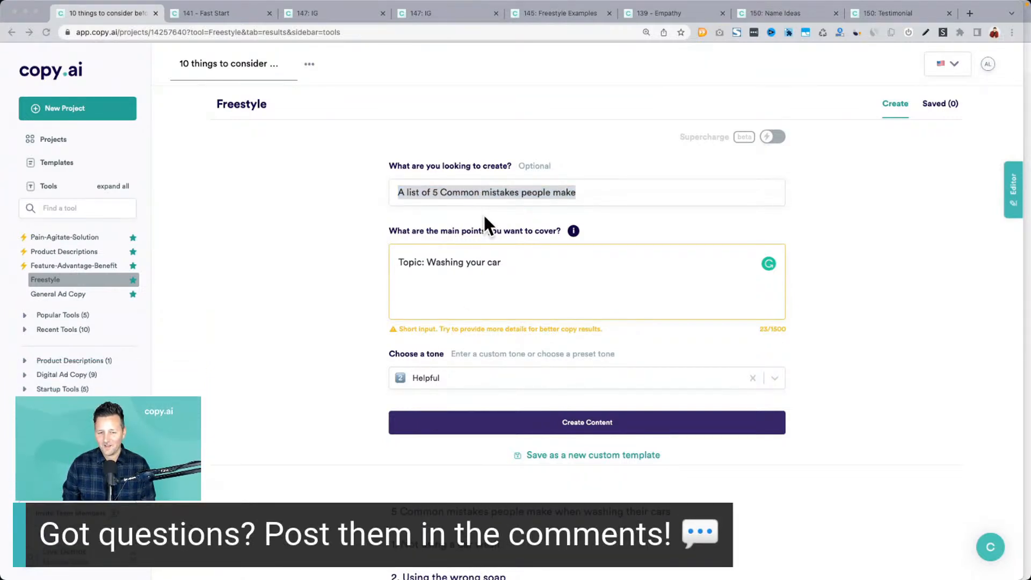
{"action": "type", "text": "A list of"}
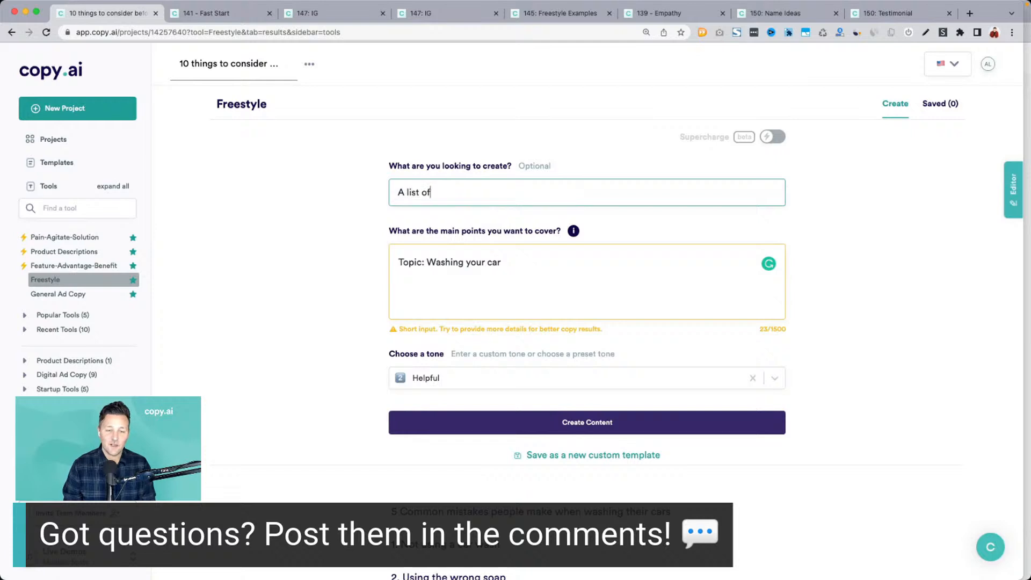
{"action": "type", "text": " engag"}
{"action": "key", "text": "BackSpace"}
{"action": "key", "text": "BackSpace"}
{"action": "key", "text": "BackSpace"}
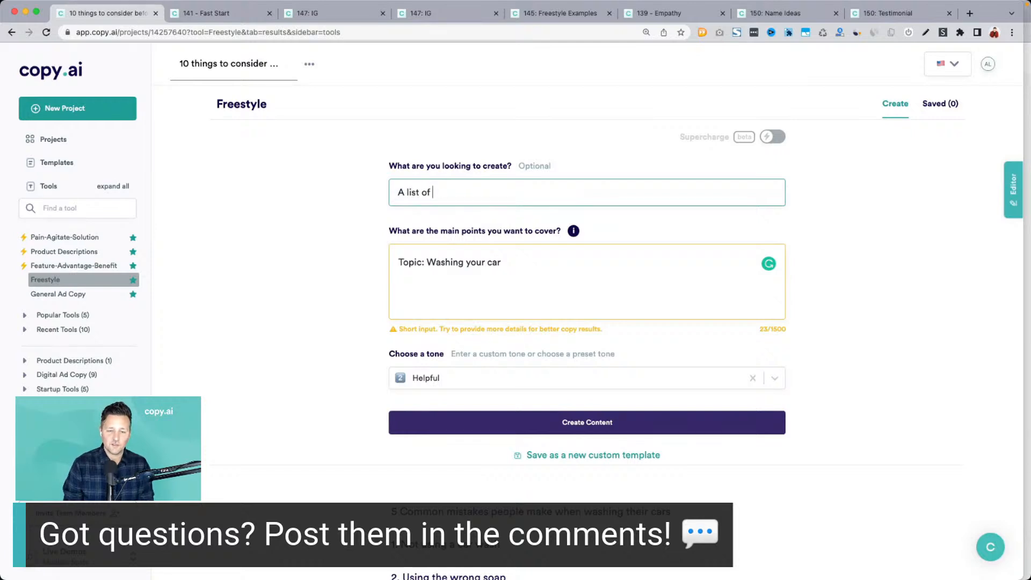
{"action": "type", "text": "5 que"}
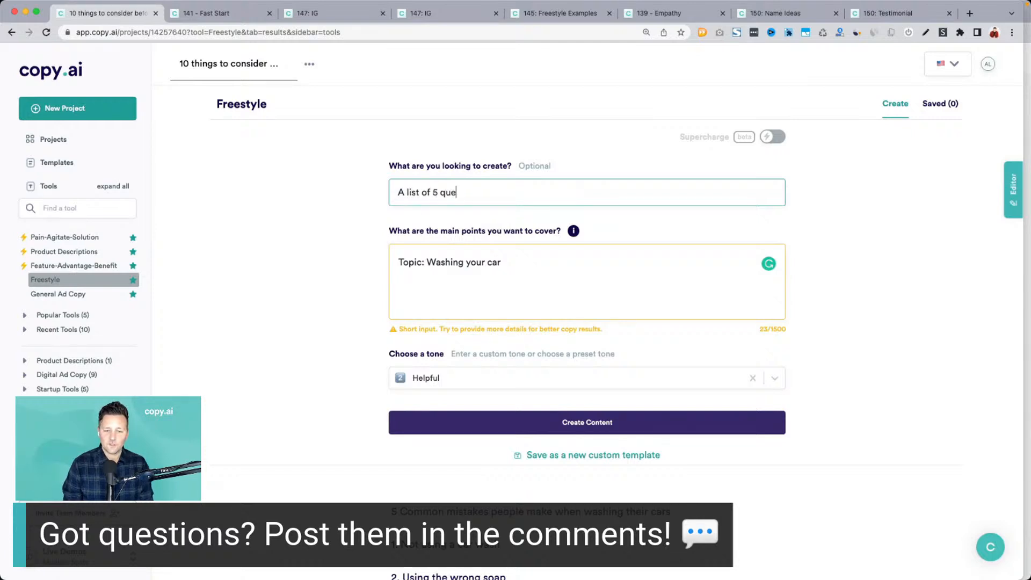
{"action": "type", "text": "stions to engage"}
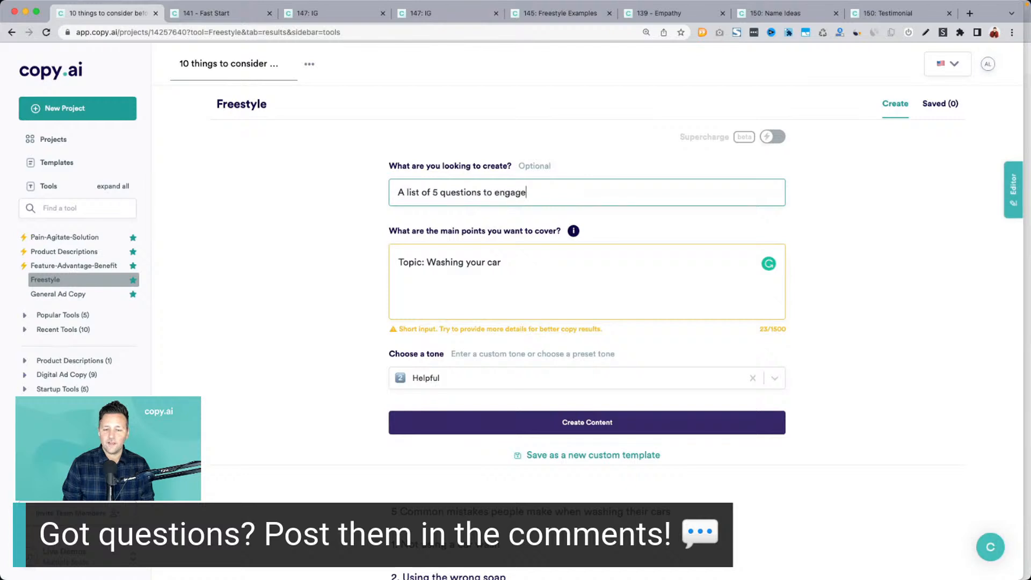
{"action": "type", "text": " my audine"}
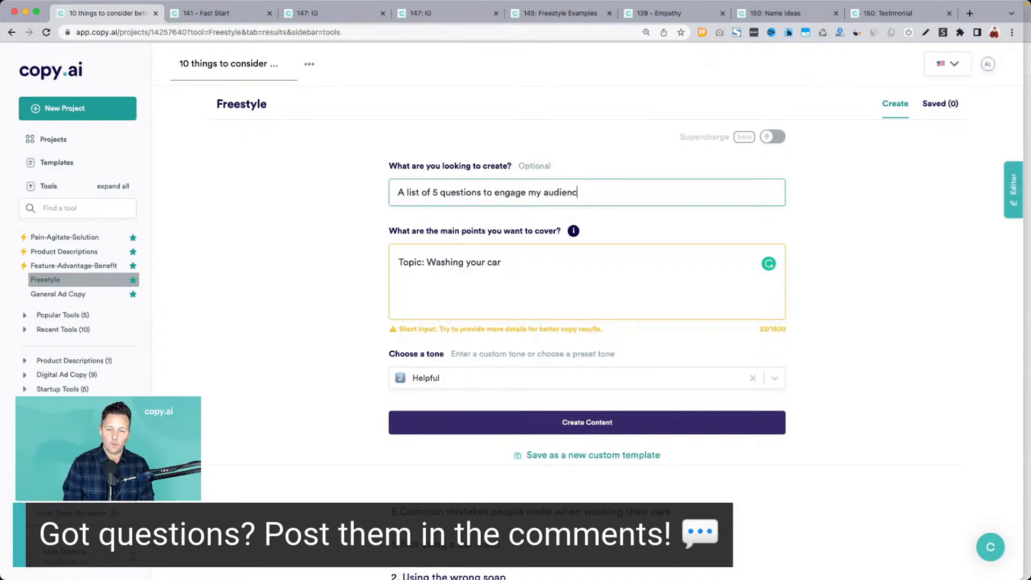
{"action": "type", "text": "e"}
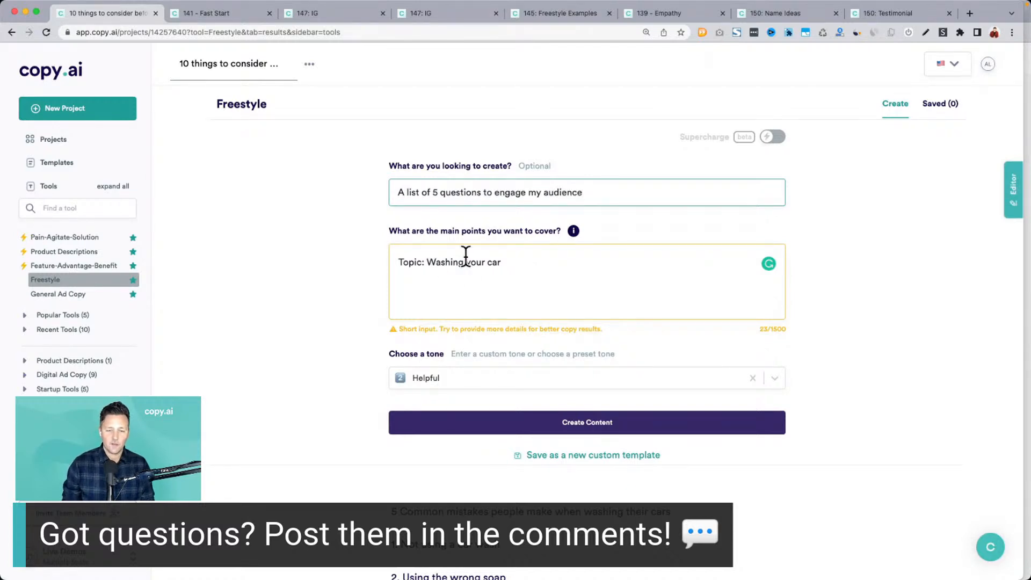
Step: Change the topic in the main points to "Traveling in the US"
{"action": "left_click", "coordinate": [431, 262]}
{"action": "key", "text": "shift+End"}
{"action": "type", "text": "Rent"}
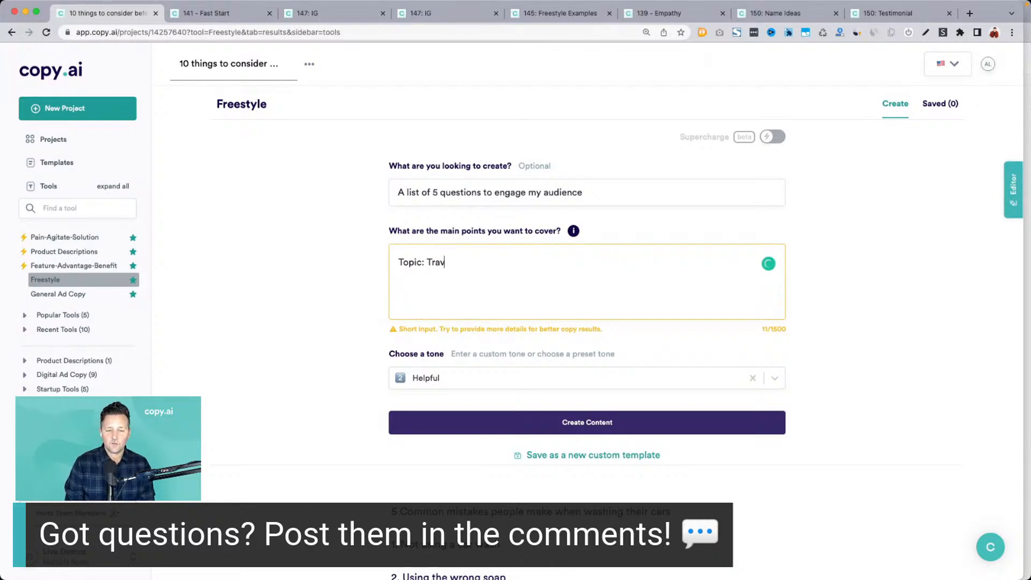
{"action": "type", "text": "el tips"}
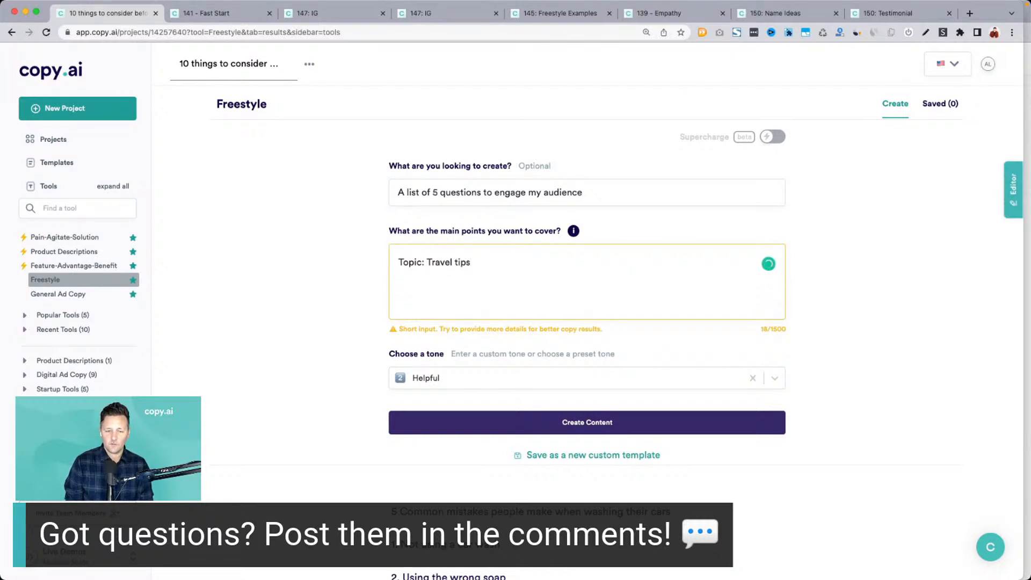
{"action": "key", "text": "BackSpace"}
{"action": "key", "text": "BackSpace"}
{"action": "key", "text": "BackSpace"}
{"action": "key", "text": "BackSpace"}
{"action": "key", "text": "BackSpace"}
{"action": "type", "text": "ing "}
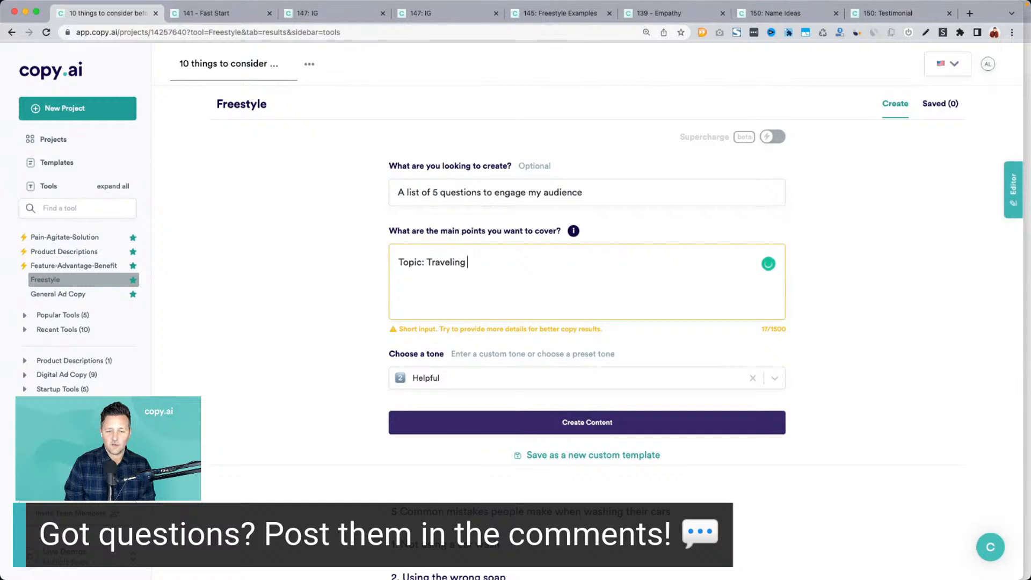
{"action": "type", "text": "int he"}
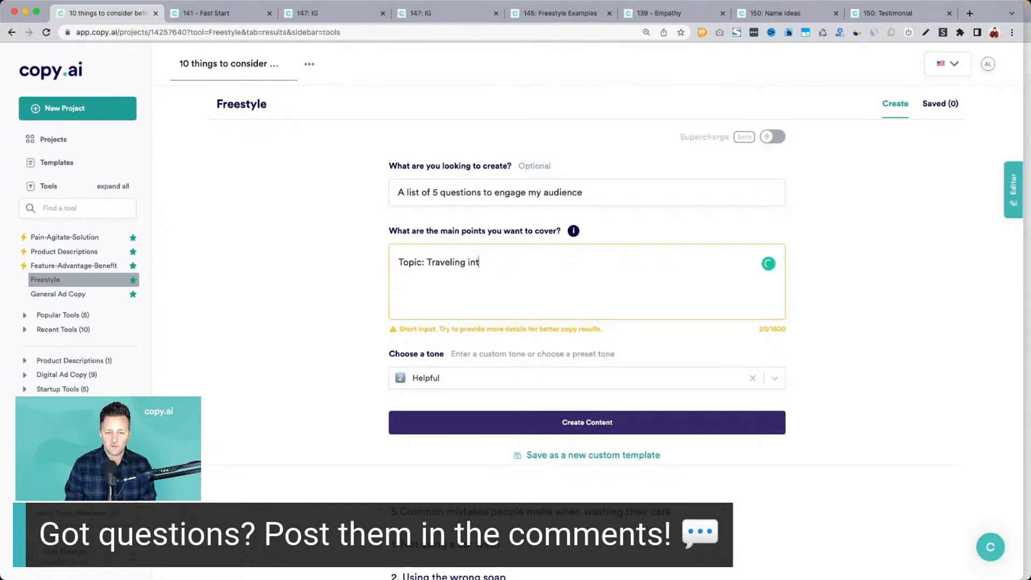
{"action": "key", "text": "BackSpace"}
{"action": "type", "text": "the US"}
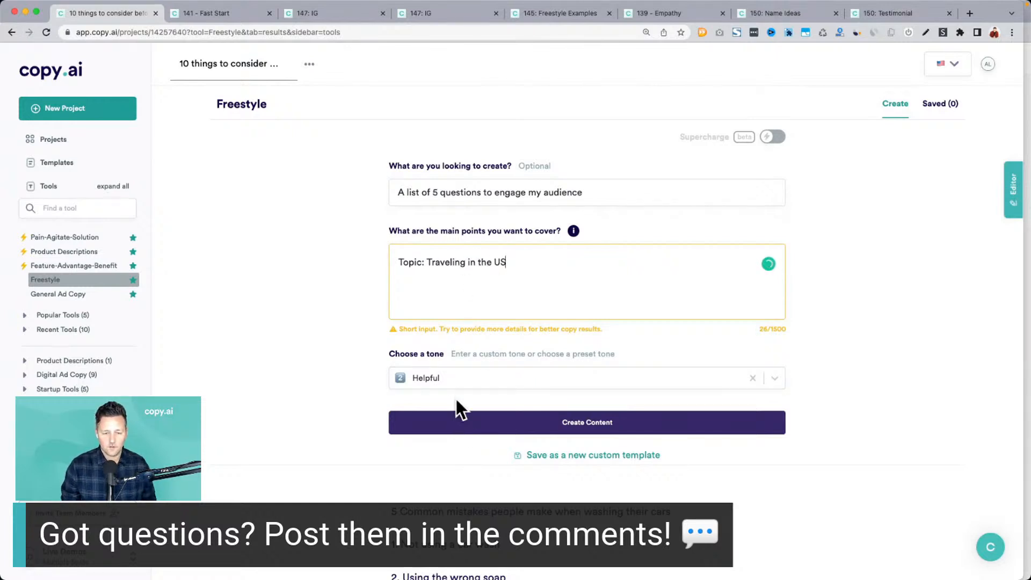
Step: Set a custom "Curious" tone and generate the list of audience questions
{"action": "left_click", "coordinate": [460, 377]}
{"action": "type", "text": "Curious"}
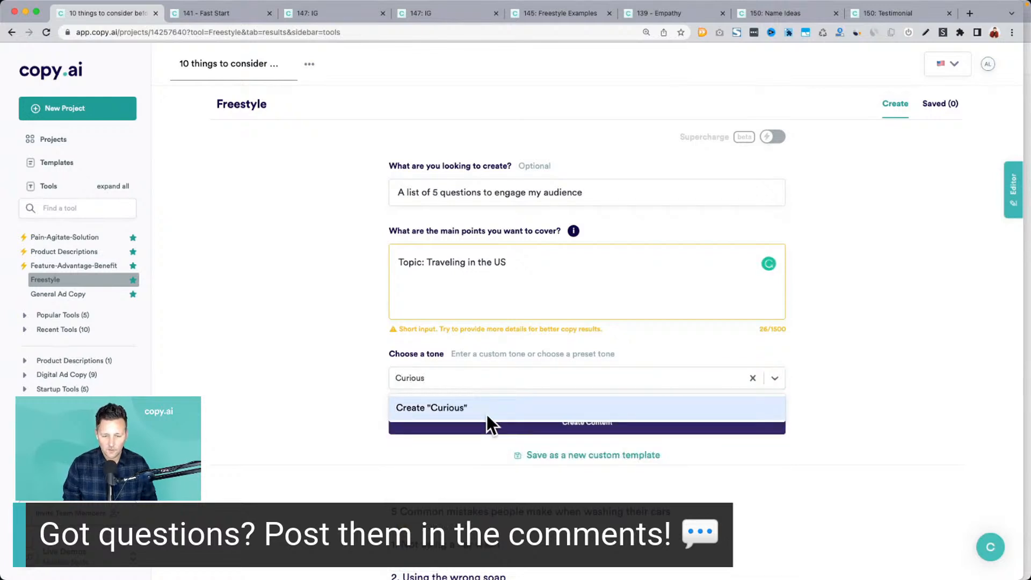
{"action": "left_click", "coordinate": [487, 416]}
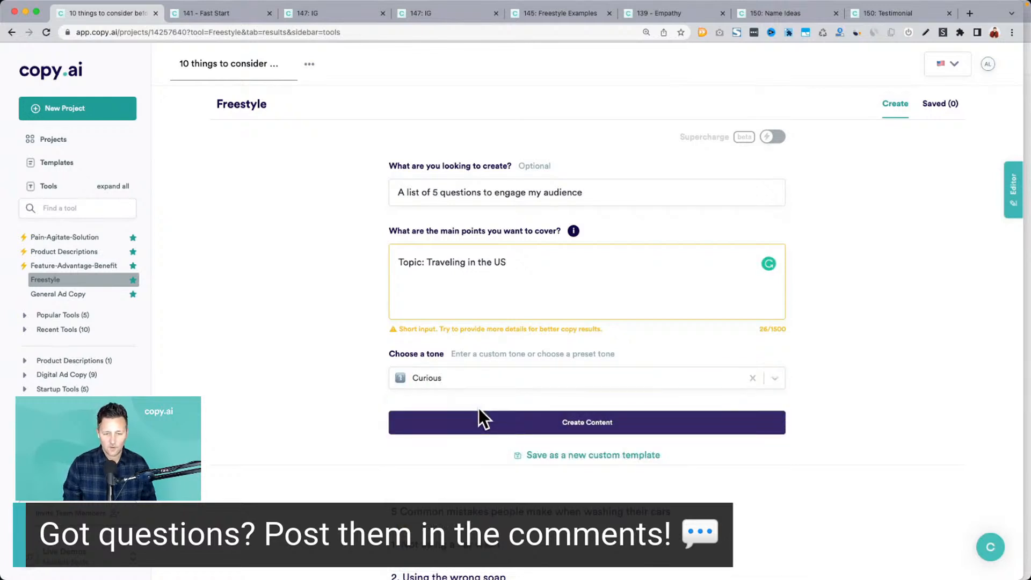
{"action": "left_click", "coordinate": [488, 420]}
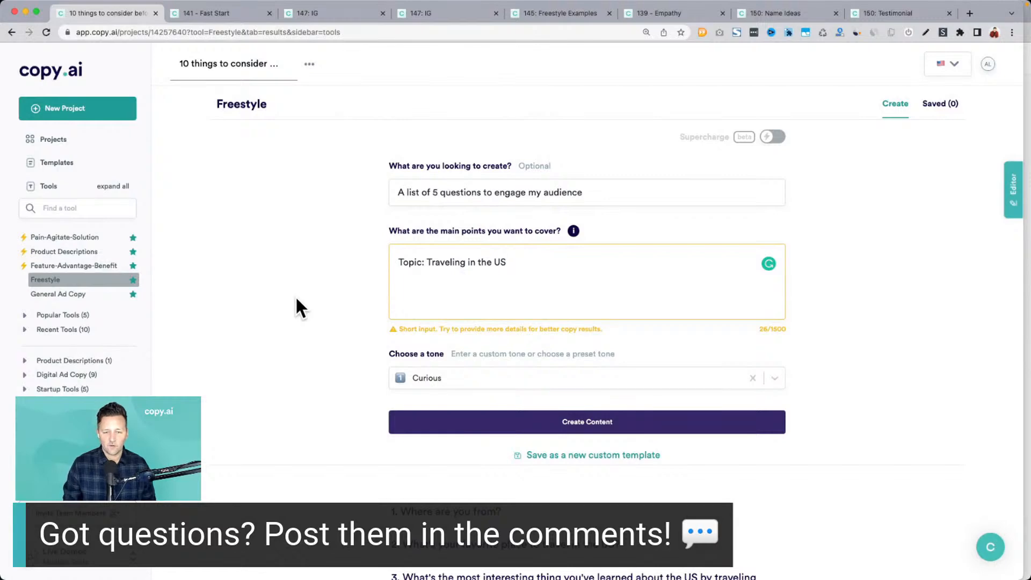
{"action": "scroll", "coordinate": [297, 300], "scroll_direction": "down", "scroll_amount": 5}
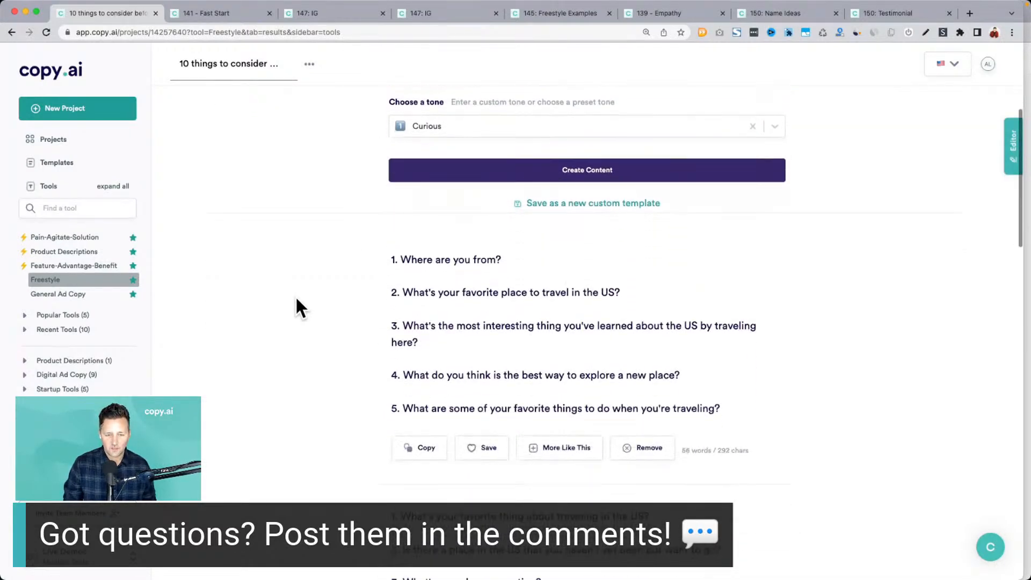
Step: Enlarge the page and read the first two generated lists of US travel questions, highlighting individual questions
{"action": "left_click_drag", "start_coordinate": [404, 362], "coordinate": [729, 361]}
{"action": "scroll", "coordinate": [730, 359], "scroll_direction": "down", "scroll_amount": 3}
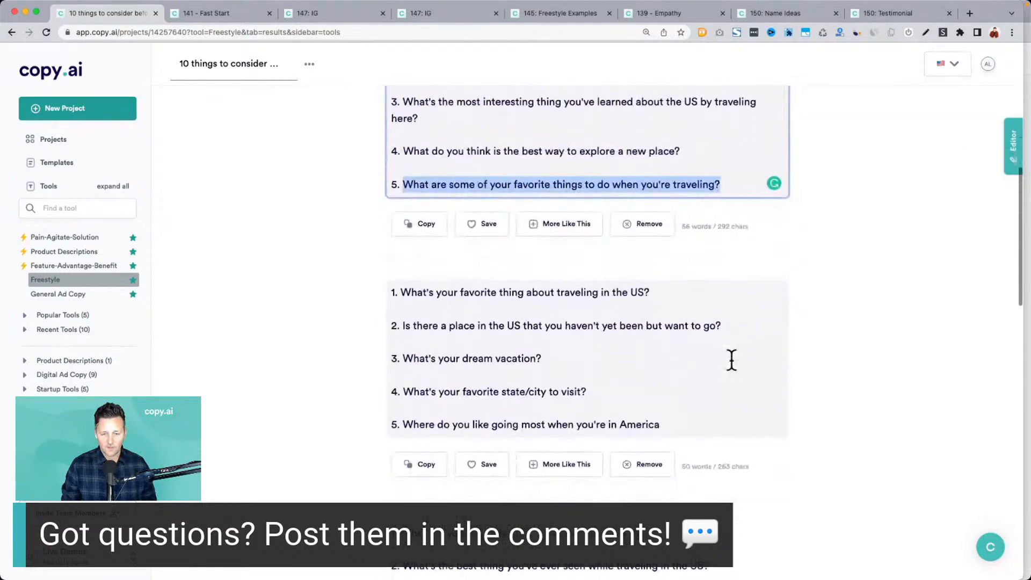
{"action": "key", "text": "super+equal"}
{"action": "key", "text": "super+equal"}
{"action": "scroll", "coordinate": [617, 306], "scroll_direction": "down", "scroll_amount": 3}
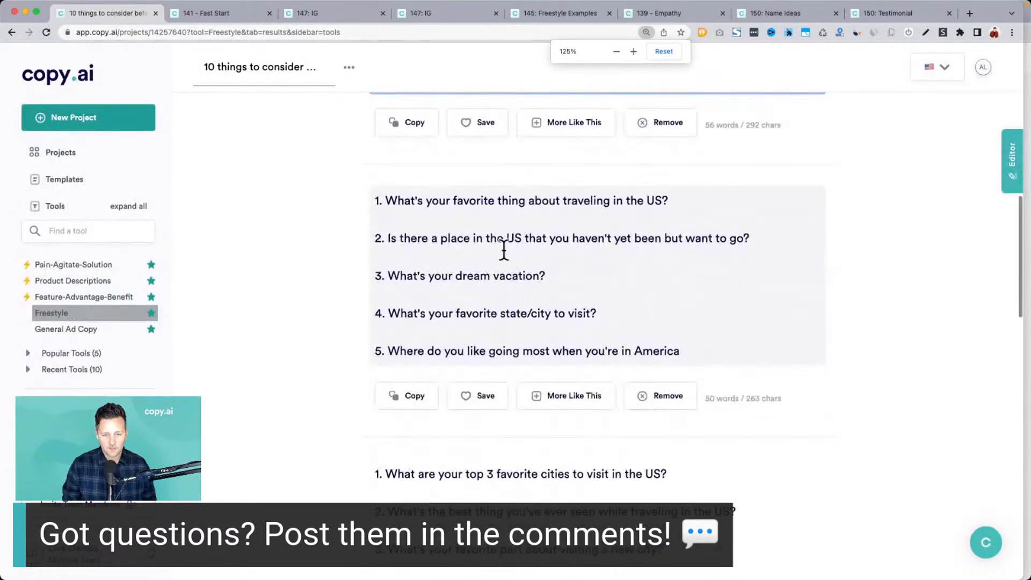
{"action": "left_click_drag", "start_coordinate": [388, 237], "coordinate": [777, 236]}
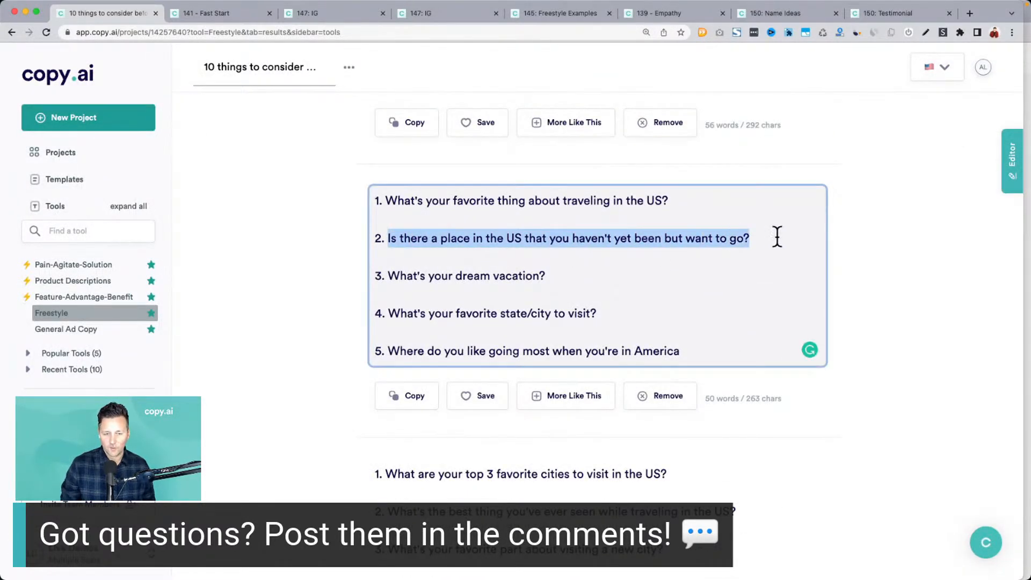
{"action": "left_click_drag", "start_coordinate": [388, 276], "coordinate": [531, 297]}
{"action": "left_click", "coordinate": [447, 314]}
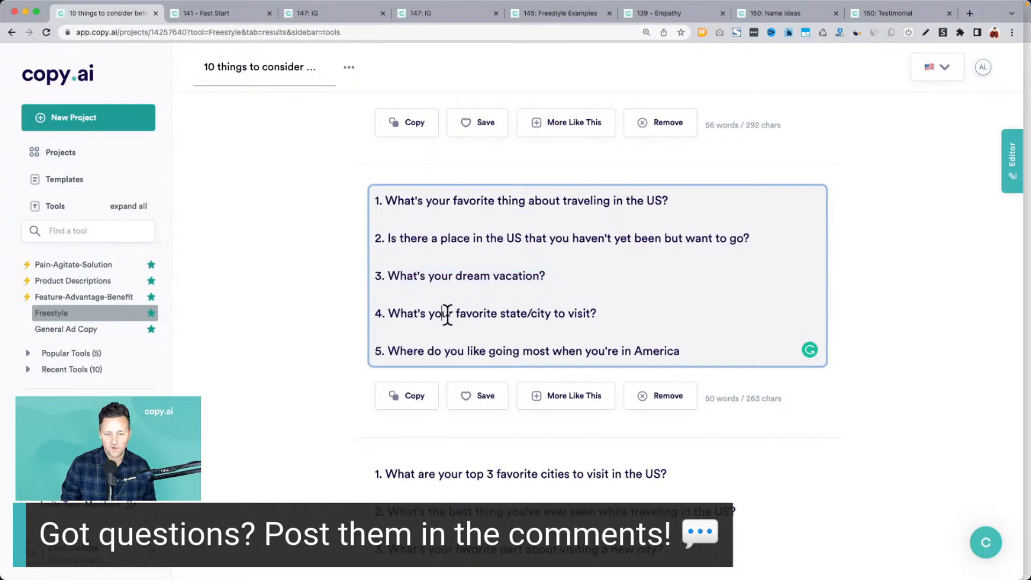
{"action": "left_click_drag", "start_coordinate": [447, 314], "coordinate": [615, 314]}
{"action": "left_click_drag", "start_coordinate": [398, 349], "coordinate": [686, 342]}
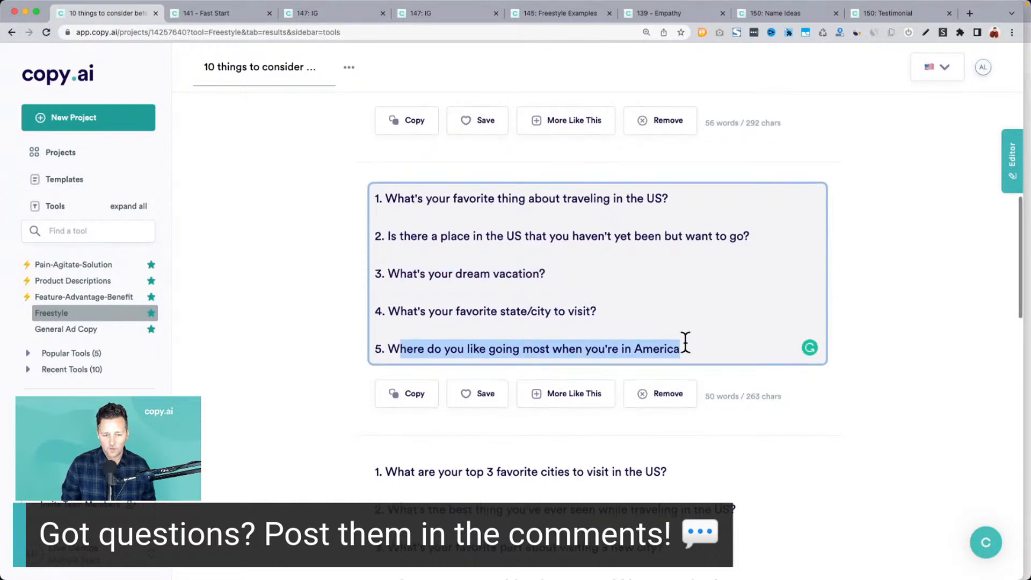
Step: Read the third list of US travel questions, highlighting its second, third and fourth questions
{"action": "scroll", "coordinate": [685, 342], "scroll_direction": "down", "scroll_amount": 5}
{"action": "left_click_drag", "start_coordinate": [407, 325], "coordinate": [732, 317]}
{"action": "left_click_drag", "start_coordinate": [408, 362], "coordinate": [709, 364]}
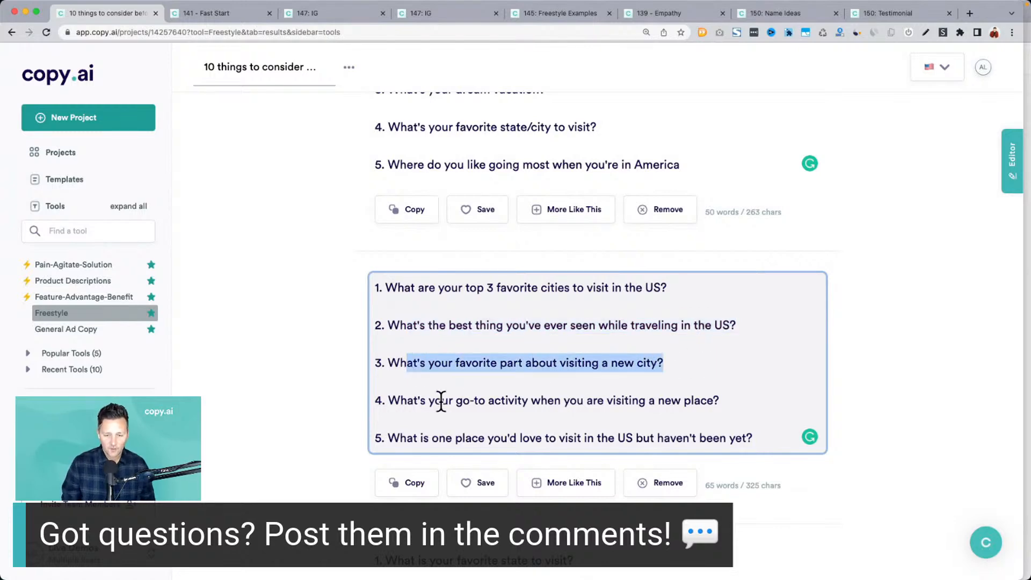
{"action": "left_click_drag", "start_coordinate": [421, 400], "coordinate": [725, 401]}
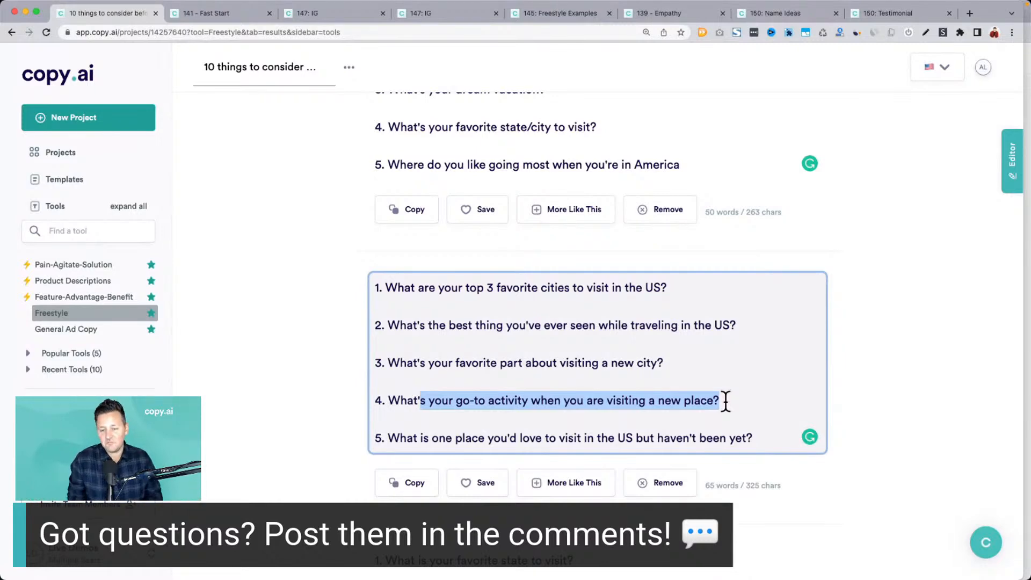
Step: Replace the topic in the main points with "Investing in crypto" and generate new audience questions
{"action": "scroll", "coordinate": [725, 400], "scroll_direction": "up", "scroll_amount": 10}
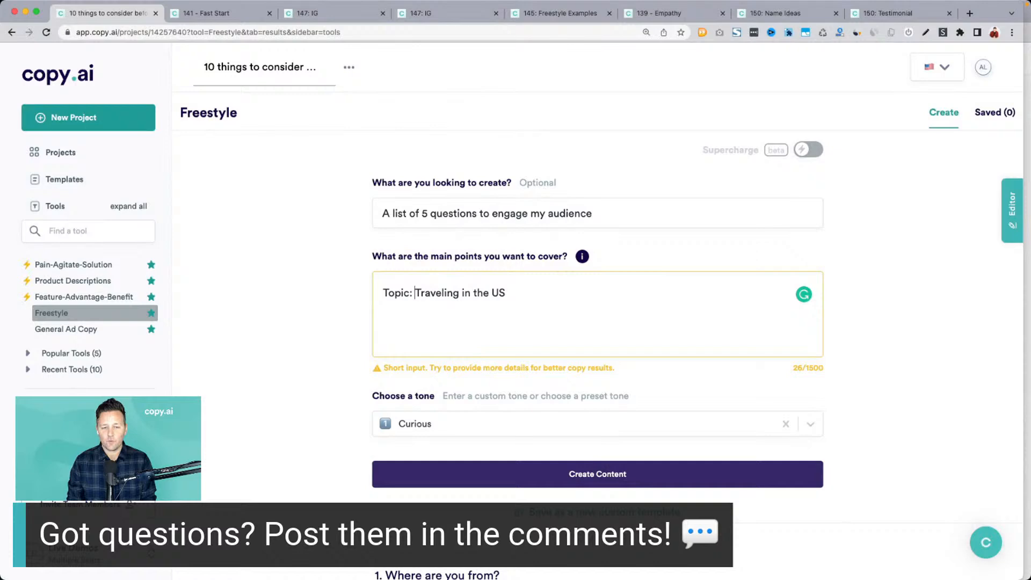
{"action": "left_click_drag", "start_coordinate": [415, 294], "coordinate": [506, 294]}
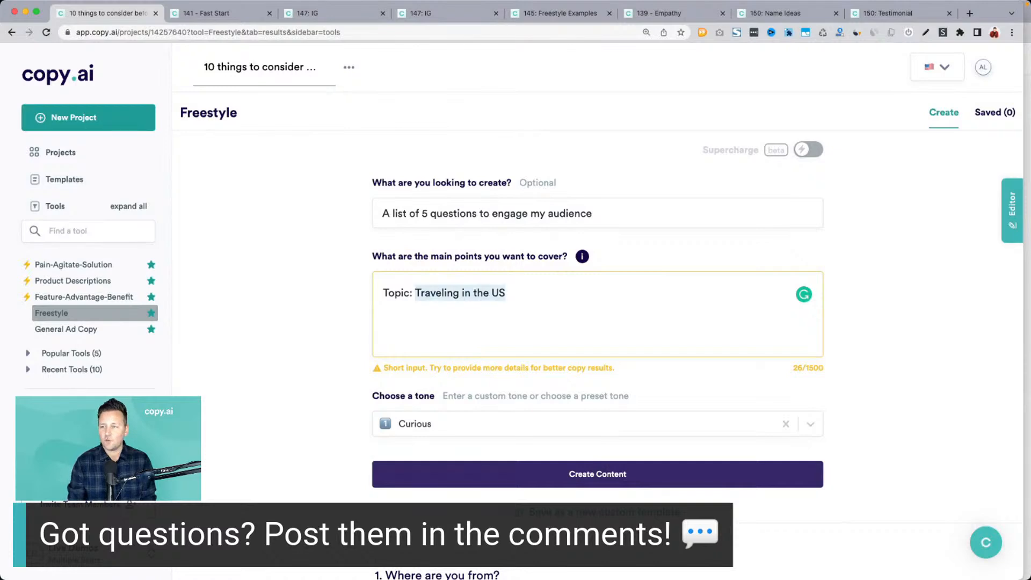
{"action": "type", "text": "C"}
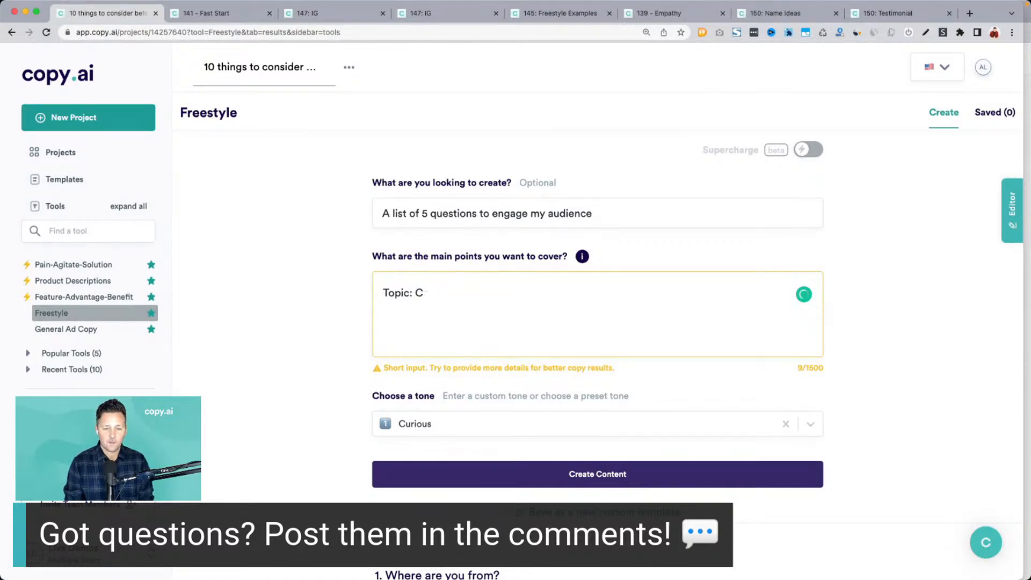
{"action": "type", "text": "rypvetsin"}
{"action": "key", "text": "BackSpace"}
{"action": "key", "text": "BackSpace"}
{"action": "key", "text": "BackSpace"}
{"action": "key", "text": "BackSpace"}
{"action": "key", "text": "BackSpace"}
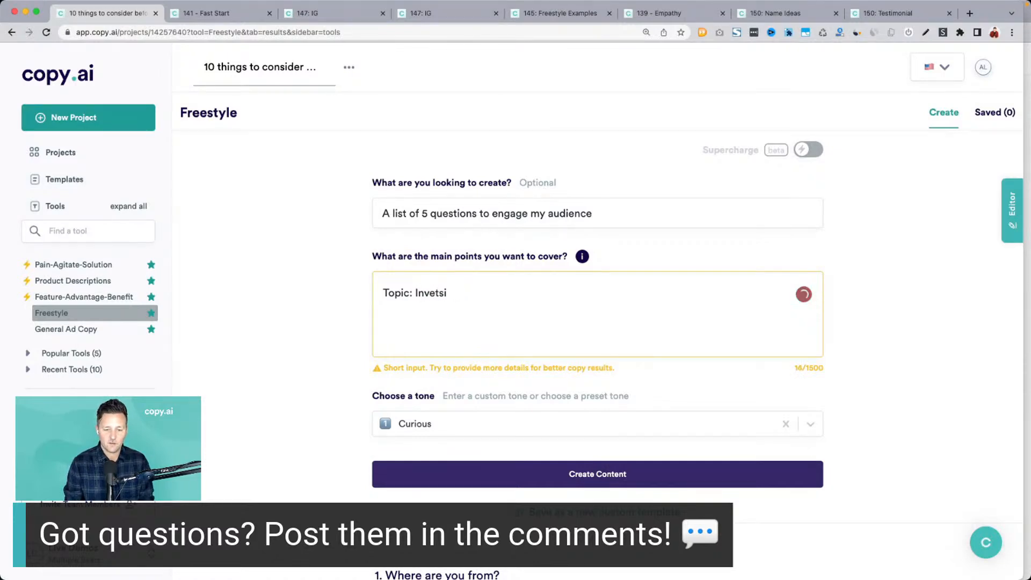
{"action": "type", "text": "sting in crypto"}
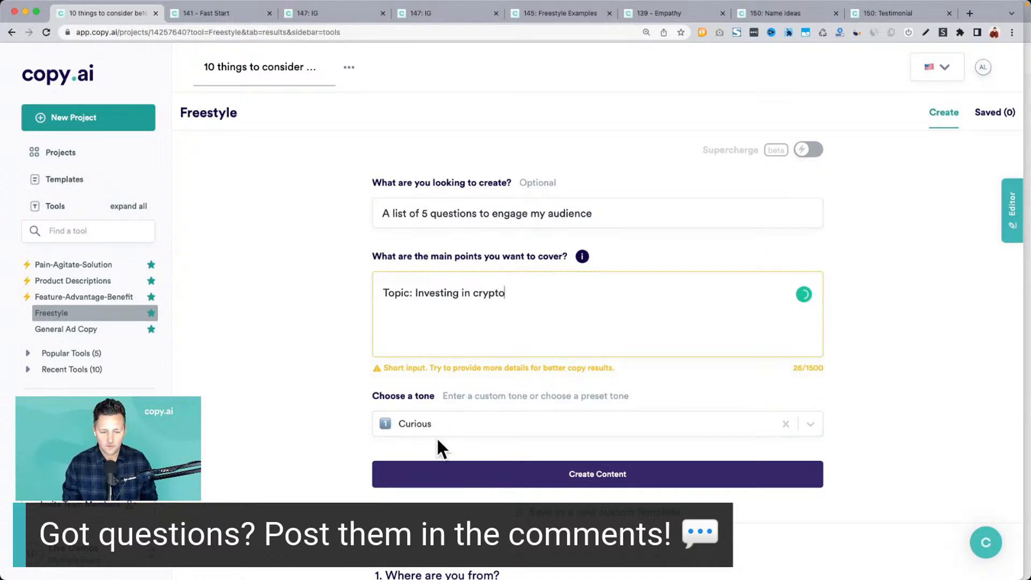
{"action": "left_click", "coordinate": [437, 472]}
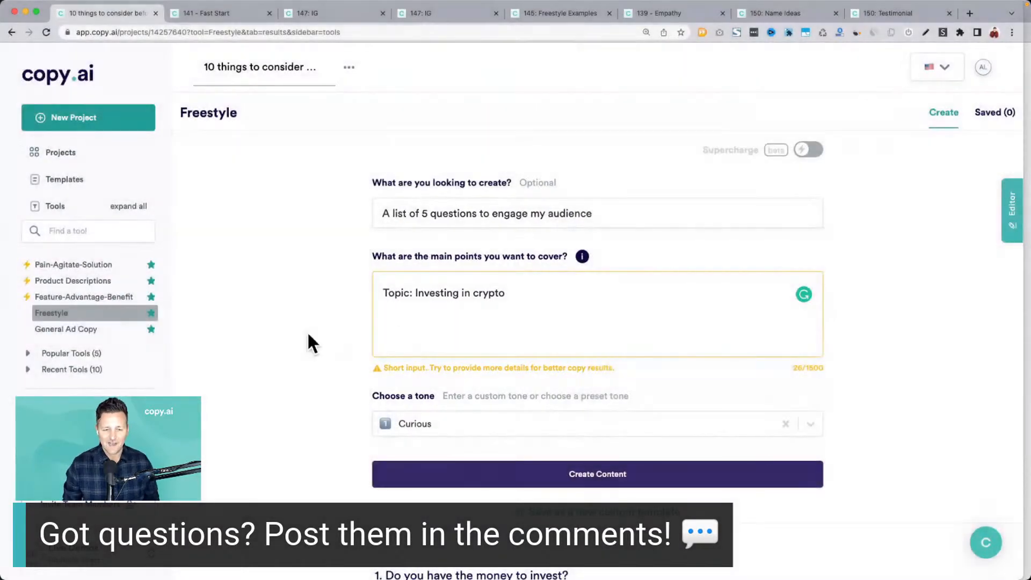
Step: Examine the generated lists of crypto investing questions, highlighting individual questions in the first three results
{"action": "scroll", "coordinate": [309, 342], "scroll_direction": "down", "scroll_amount": 5}
{"action": "scroll", "coordinate": [310, 342], "scroll_direction": "down", "scroll_amount": 1}
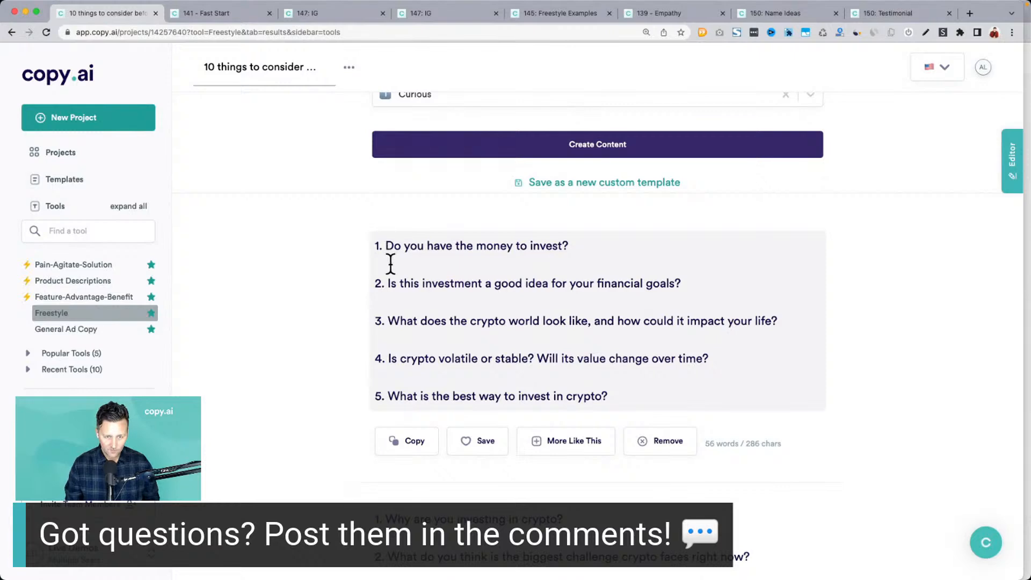
{"action": "left_click_drag", "start_coordinate": [389, 321], "coordinate": [594, 329]}
{"action": "scroll", "coordinate": [594, 329], "scroll_direction": "down", "scroll_amount": 5}
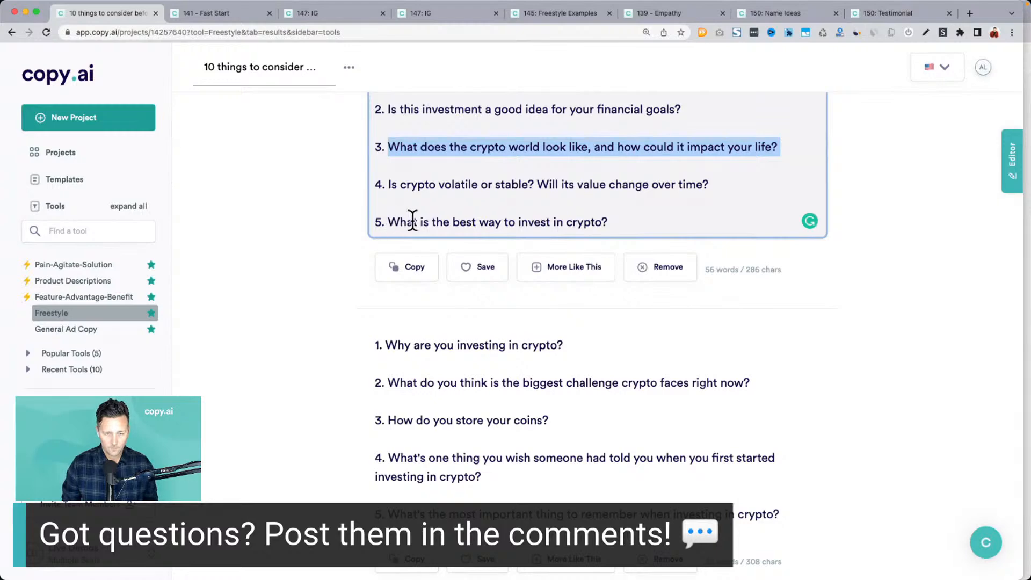
{"action": "scroll", "coordinate": [423, 264], "scroll_direction": "down", "scroll_amount": 1}
{"action": "scroll", "coordinate": [423, 269], "scroll_direction": "down", "scroll_amount": 4}
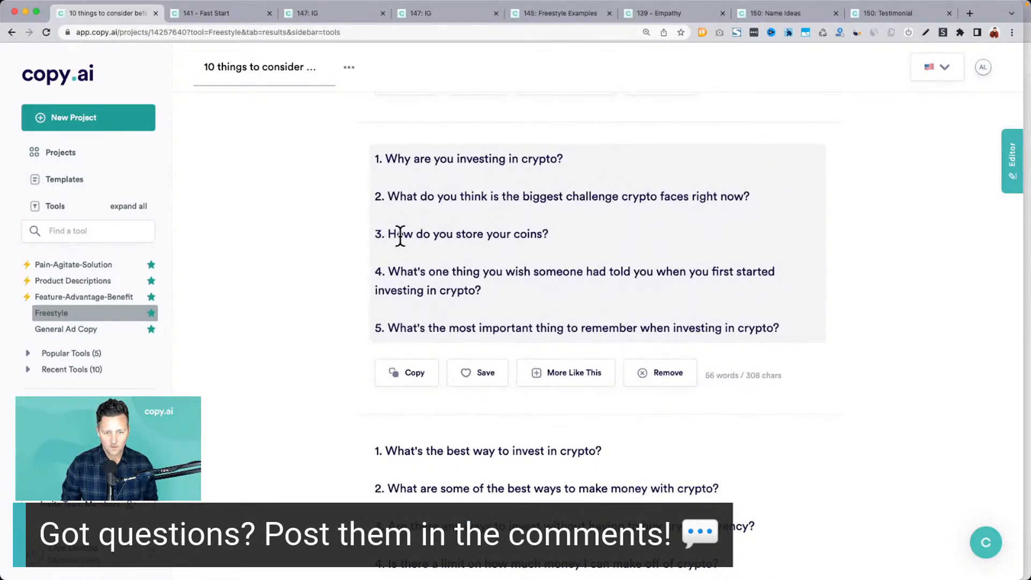
{"action": "left_click", "coordinate": [397, 326]}
{"action": "left_click_drag", "start_coordinate": [397, 326], "coordinate": [759, 329]}
{"action": "scroll", "coordinate": [714, 296], "scroll_direction": "down", "scroll_amount": 5}
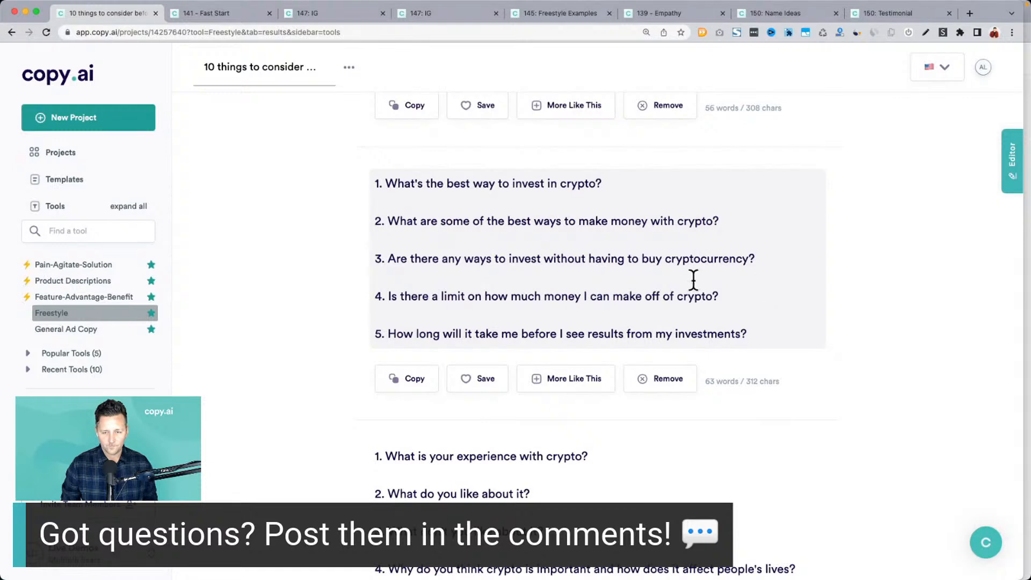
{"action": "left_click_drag", "start_coordinate": [392, 296], "coordinate": [744, 300]}
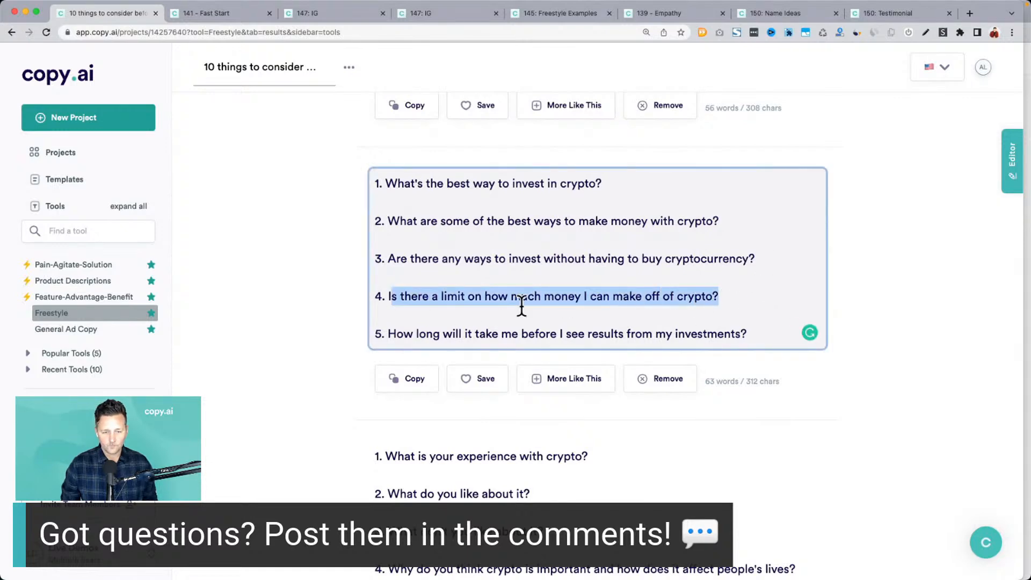
{"action": "left_click_drag", "start_coordinate": [403, 334], "coordinate": [739, 329]}
{"action": "scroll", "coordinate": [737, 329], "scroll_direction": "down", "scroll_amount": 4}
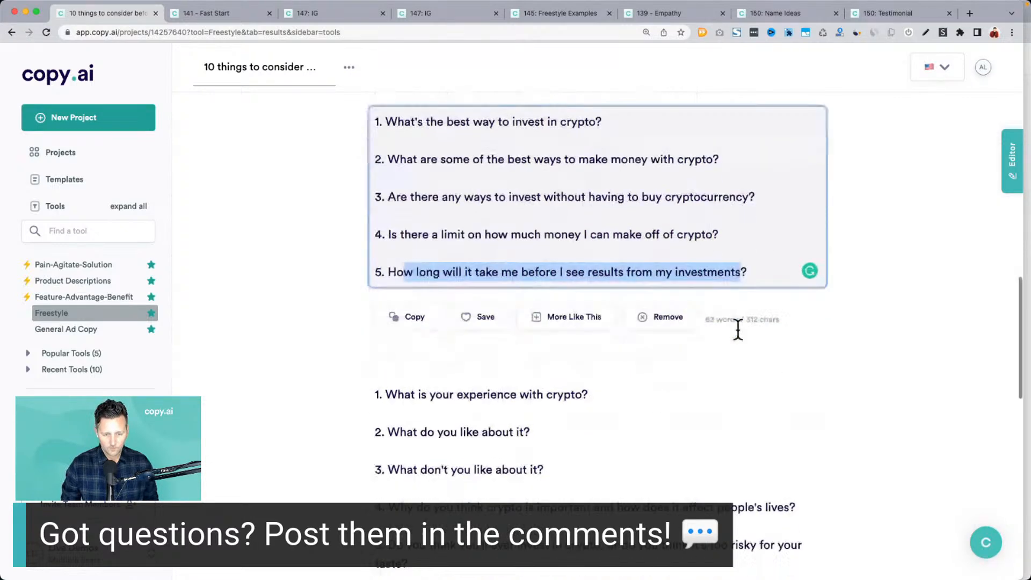
Step: Add a "Target audience:" line below the topic in the main points
{"action": "scroll", "coordinate": [737, 329], "scroll_direction": "up", "scroll_amount": 15}
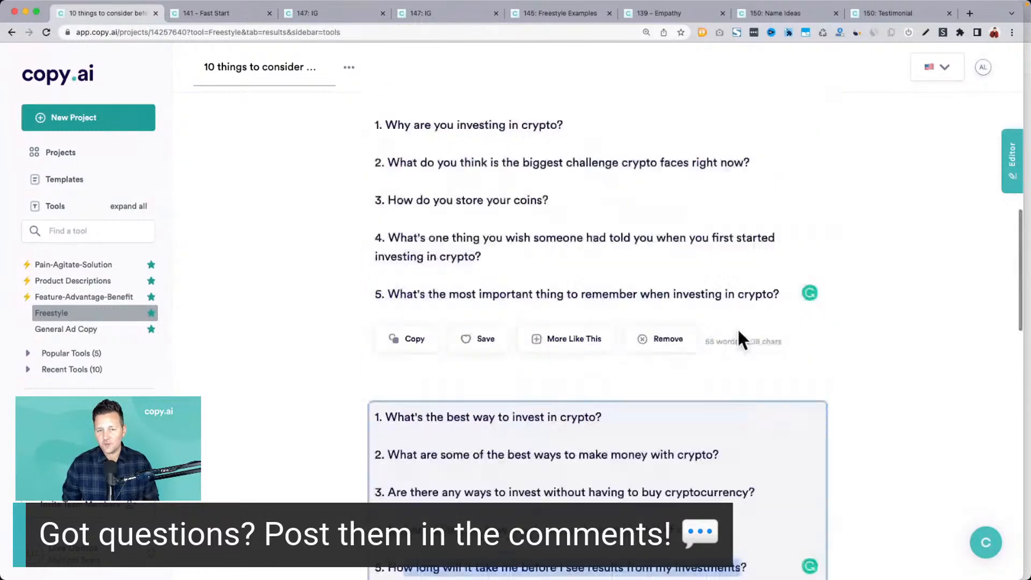
{"action": "left_click", "coordinate": [594, 278]}
{"action": "key", "text": "Return"}
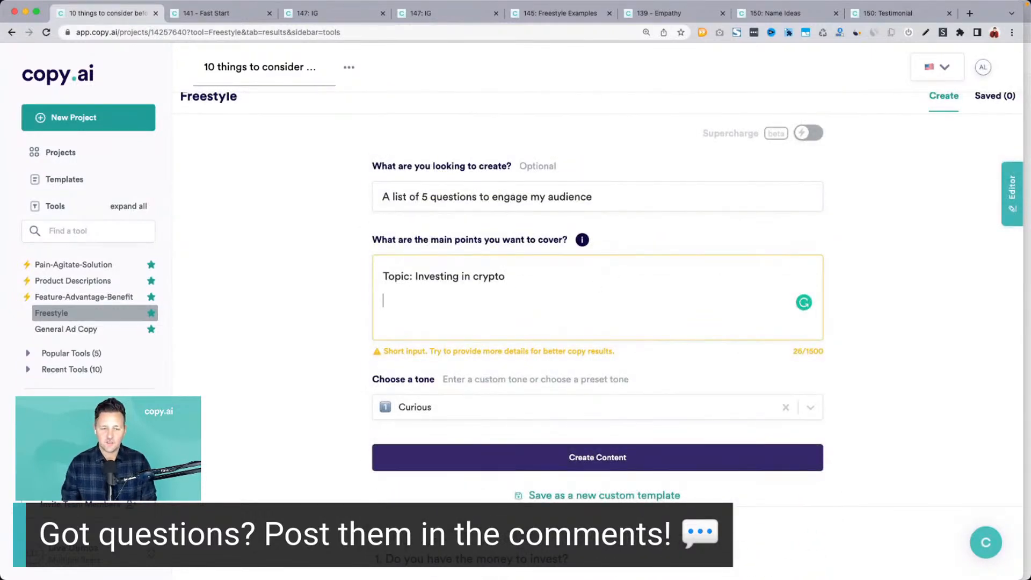
{"action": "type", "text": "Target audince"}
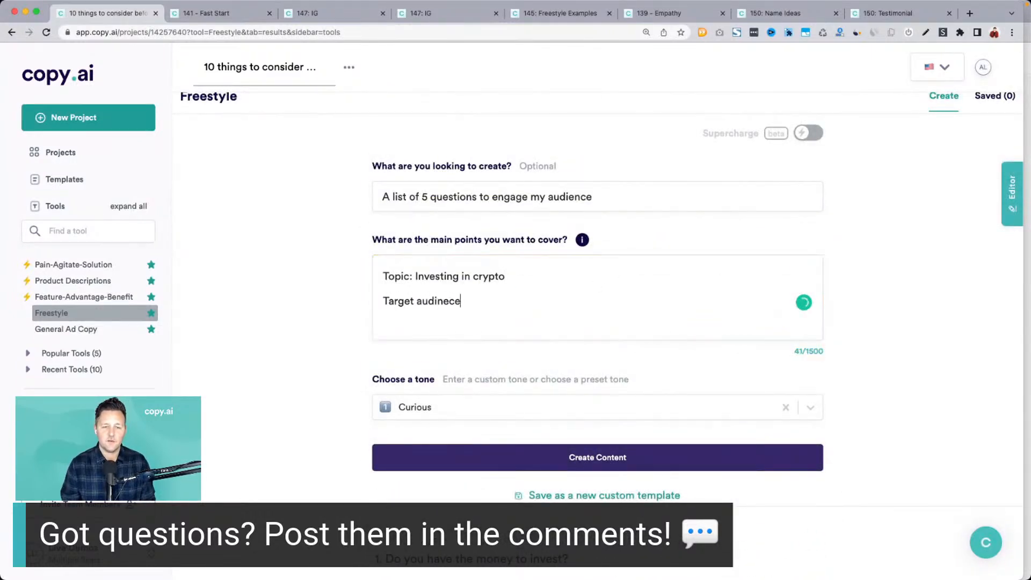
{"action": "key", "text": "BackSpace"}
{"action": "key", "text": "BackSpace"}
{"action": "key", "text": "BackSpace"}
{"action": "type", "text": "ence:"}
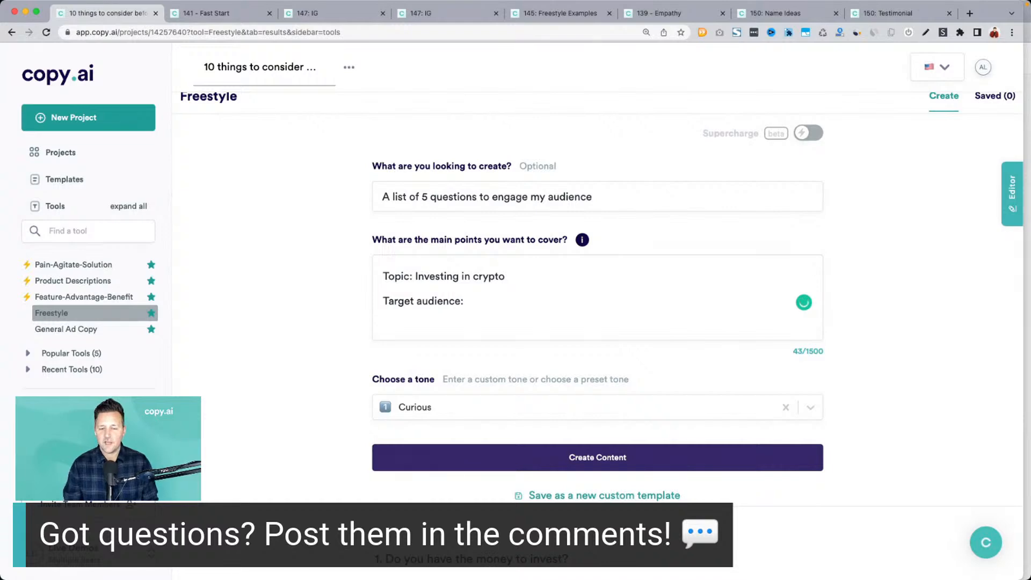
Step: Describe the target audience as "People who are advanced crypto investors"
{"action": "type", "text": " People are"}
{"action": "key", "text": "BackSpace"}
{"action": "key", "text": "BackSpace"}
{"action": "key", "text": "BackSpace"}
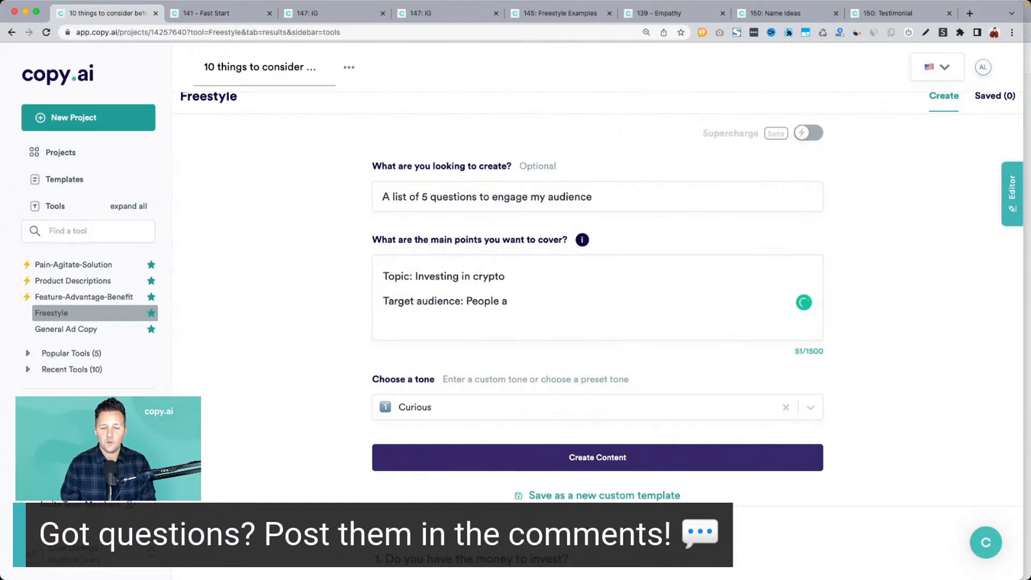
{"action": "type", "text": "who are advanced"}
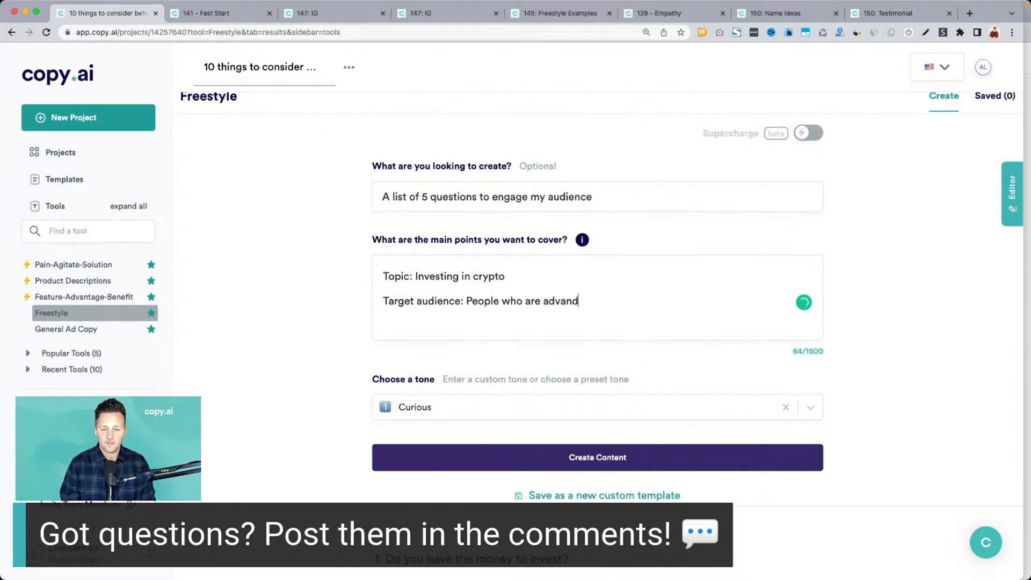
{"action": "type", "text": " cryp"}
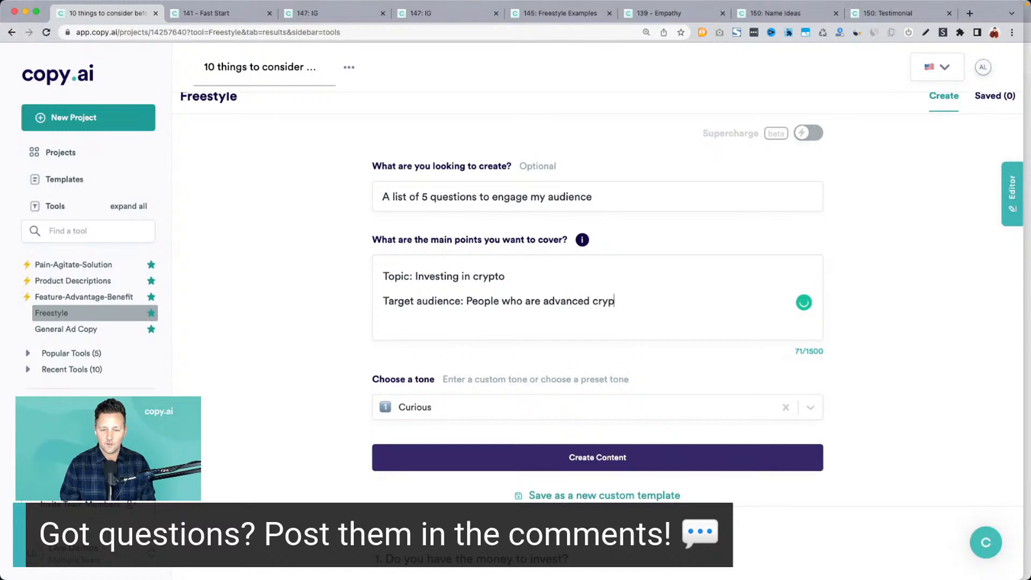
{"action": "type", "text": "to investors"}
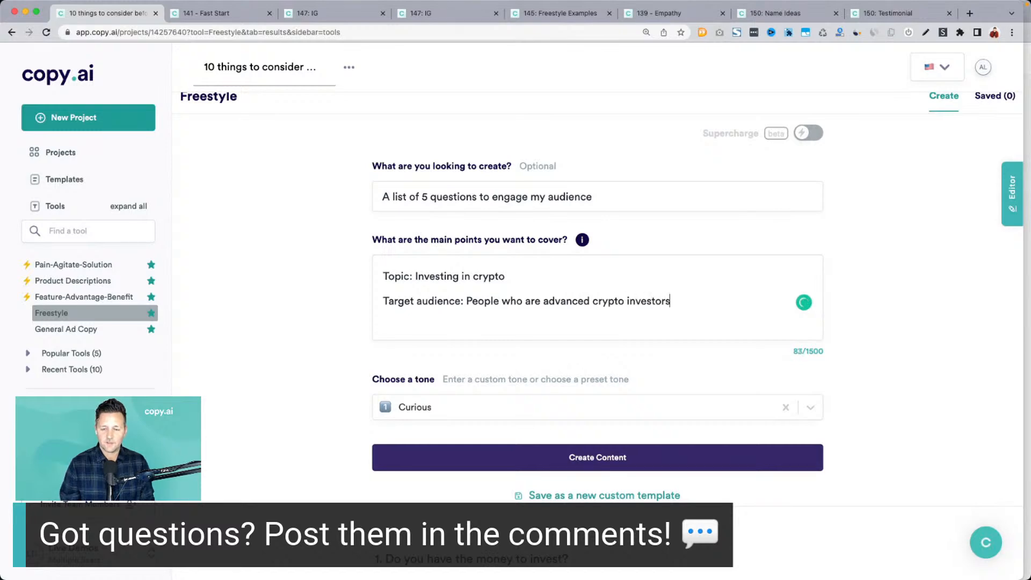
Step: Extend the audience description with "and are looking to connect with other pros so they can improve their knowledge" and generate the questions
{"action": "type", "text": " and are "}
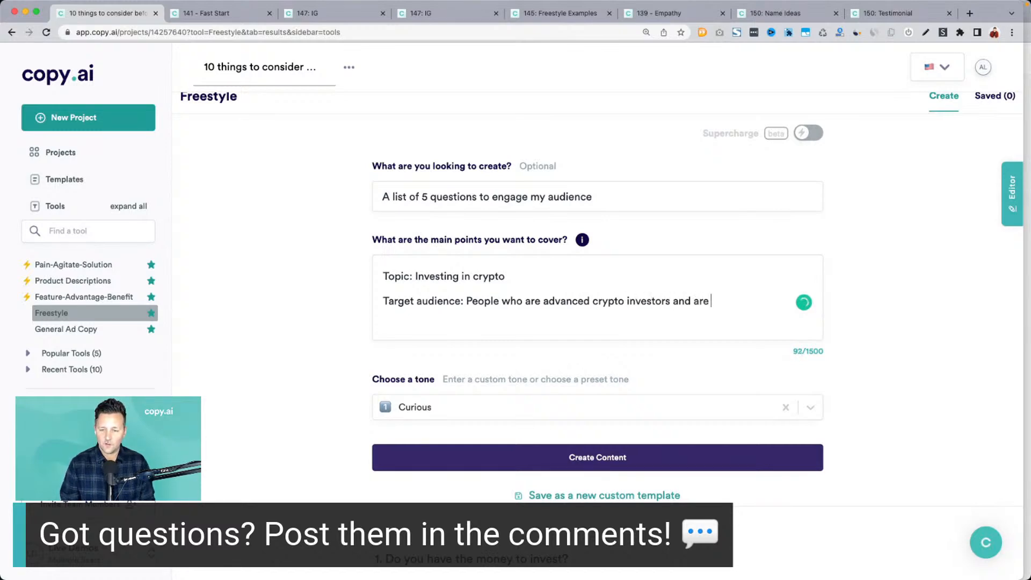
{"action": "type", "text": "looking to connect with othter"}
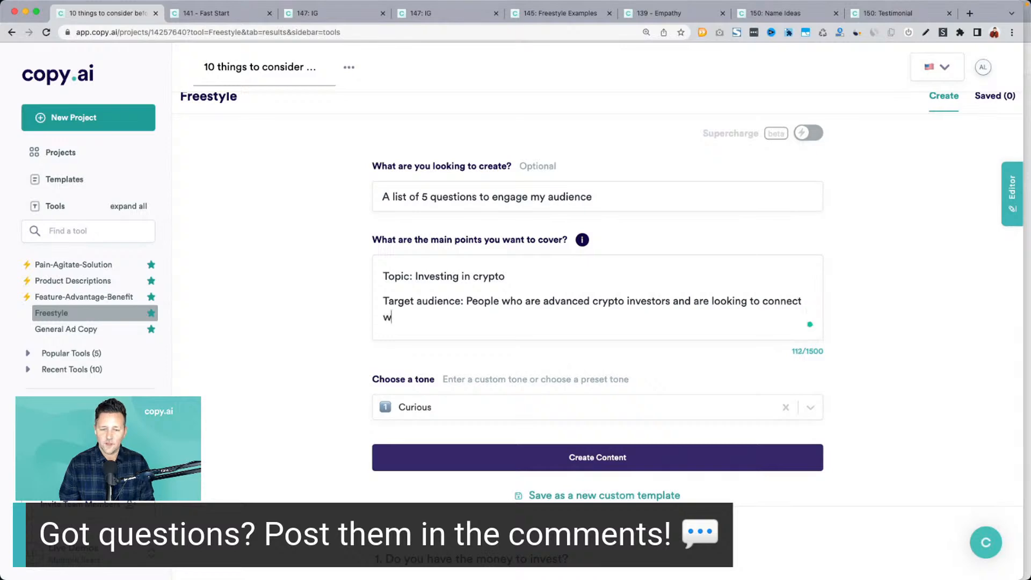
{"action": "key", "text": "BackSpace"}
{"action": "key", "text": "BackSpace"}
{"action": "key", "text": "BackSpace"}
{"action": "key", "text": "BackSpace"}
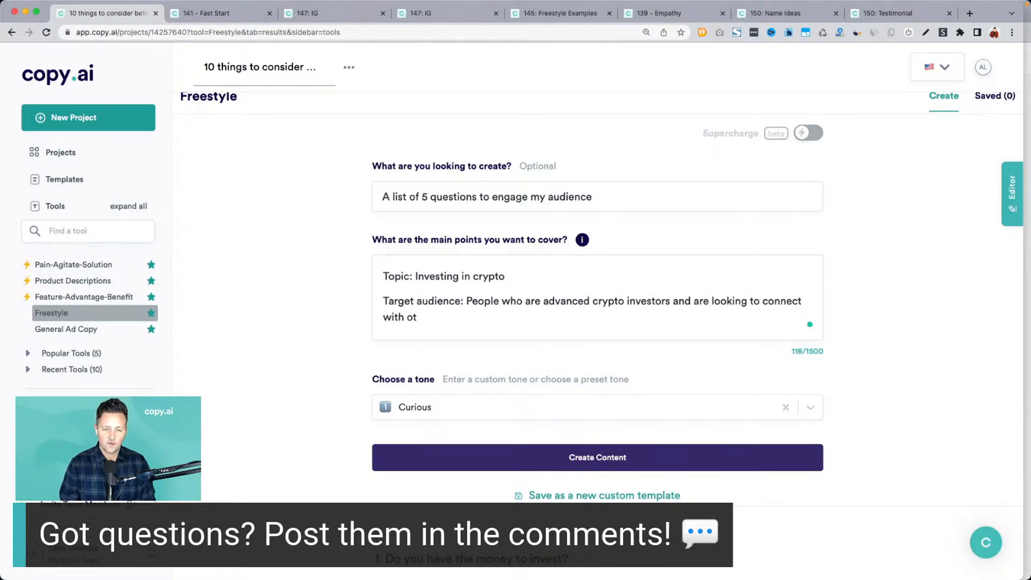
{"action": "type", "text": "her pros so the"}
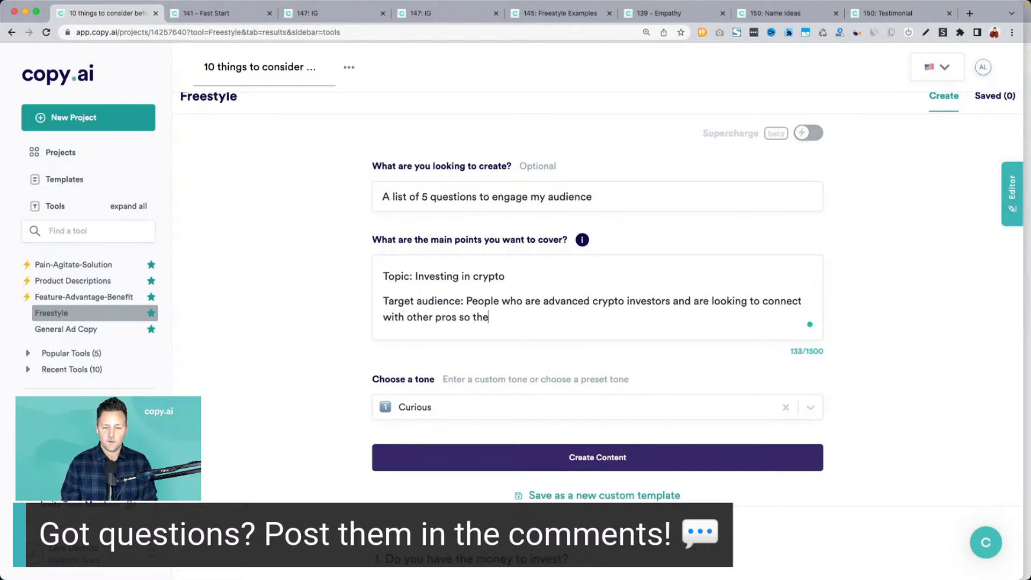
{"action": "type", "text": "y can improve their"}
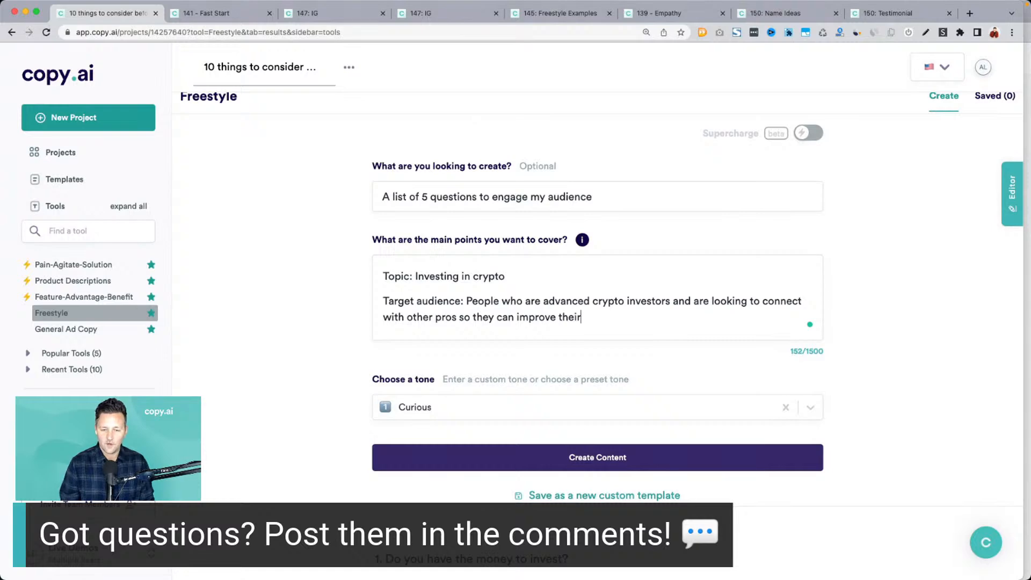
{"action": "type", "text": " knowl"}
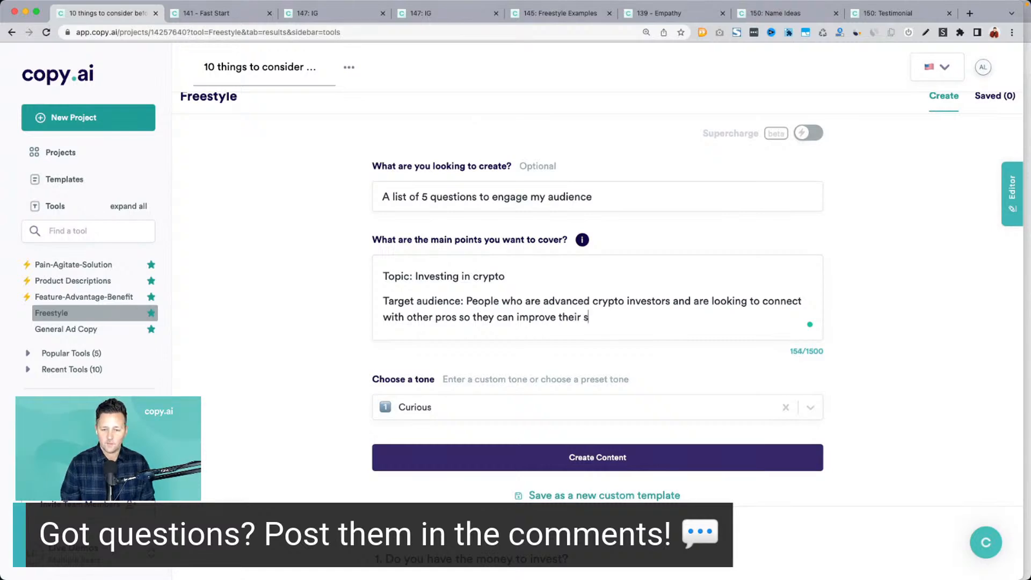
{"action": "type", "text": "edge"}
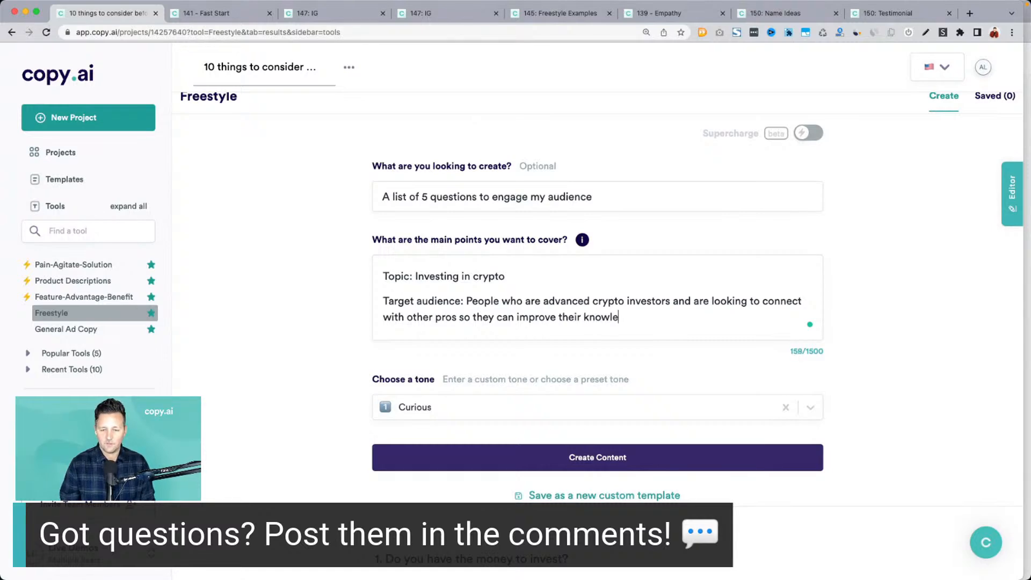
{"action": "left_click", "coordinate": [535, 451]}
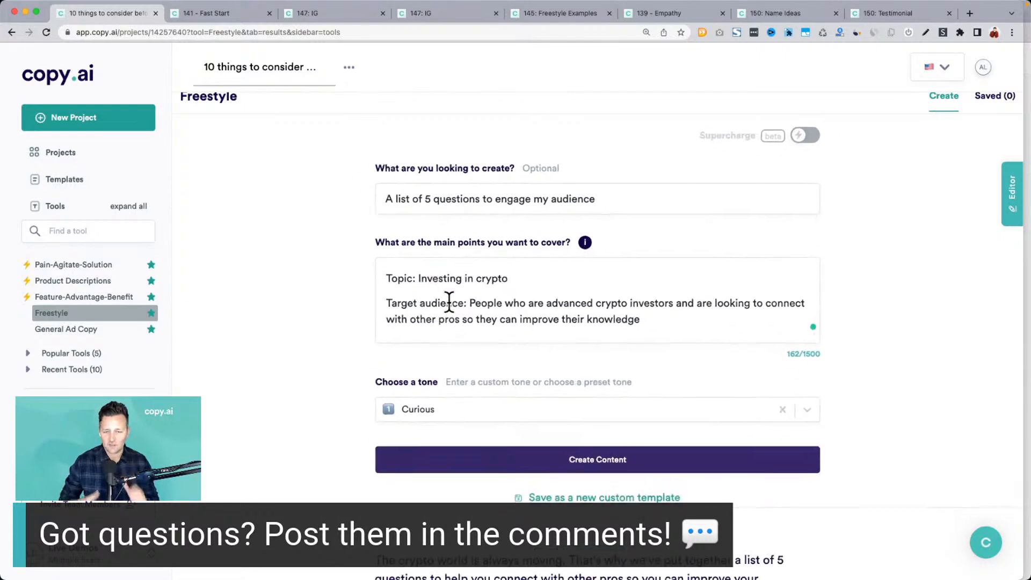
Step: Review the questions generated for advanced crypto investors, highlighting individual questions in the first three results
{"action": "scroll", "coordinate": [449, 301], "scroll_direction": "down", "scroll_amount": 7}
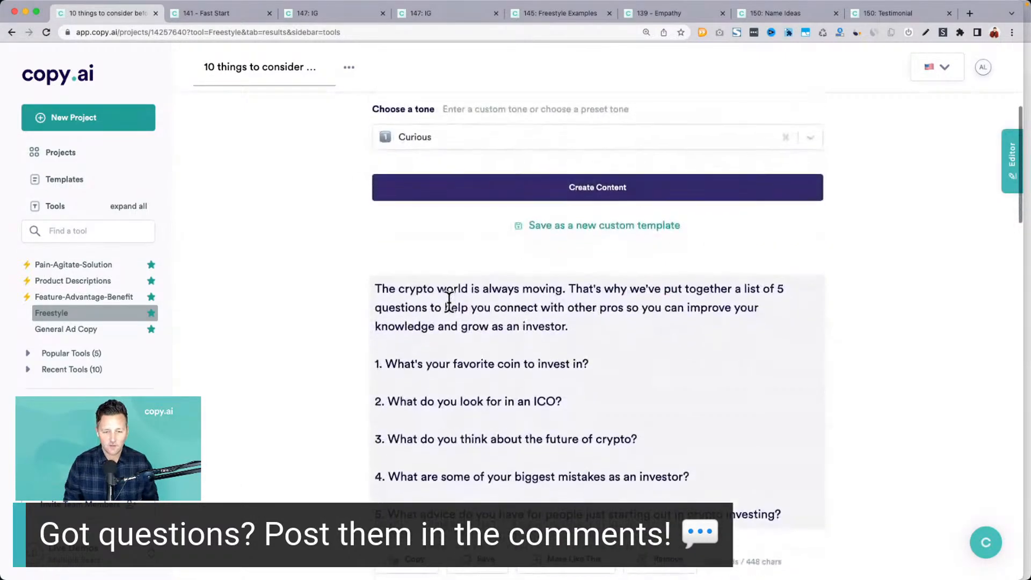
{"action": "scroll", "coordinate": [449, 302], "scroll_direction": "down", "scroll_amount": 1}
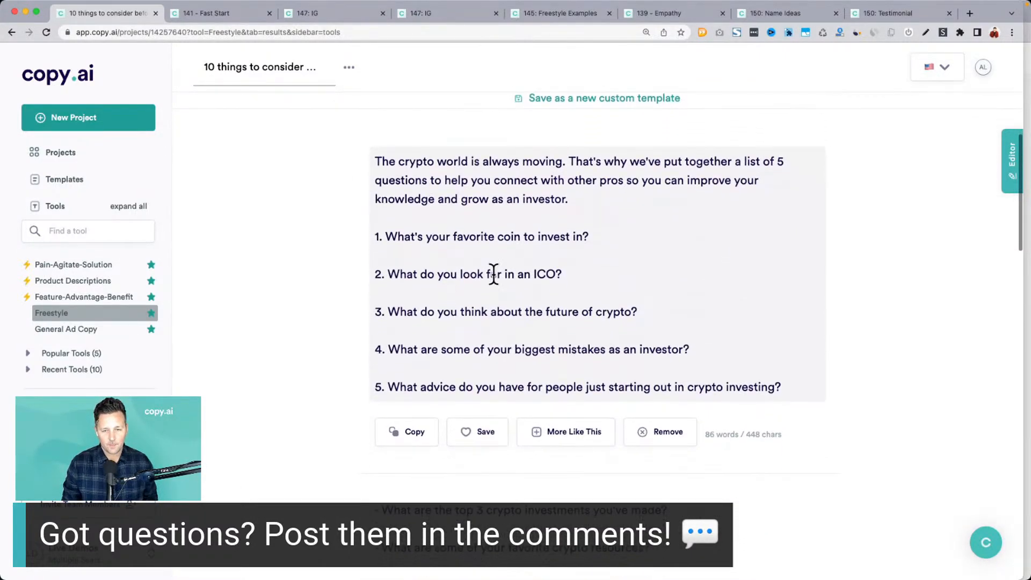
{"action": "left_click_drag", "start_coordinate": [389, 312], "coordinate": [661, 308]}
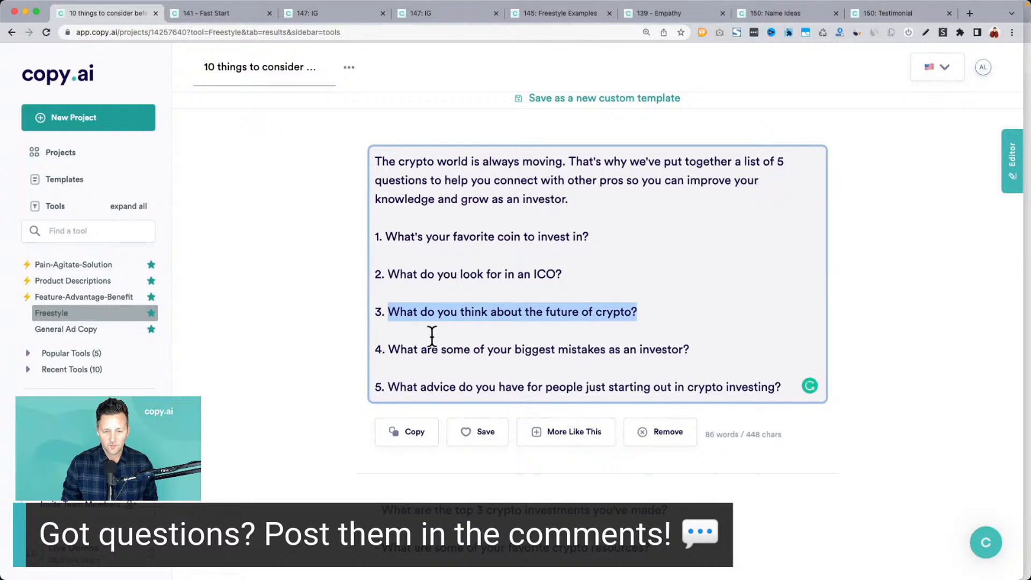
{"action": "left_click_drag", "start_coordinate": [388, 349], "coordinate": [693, 355]}
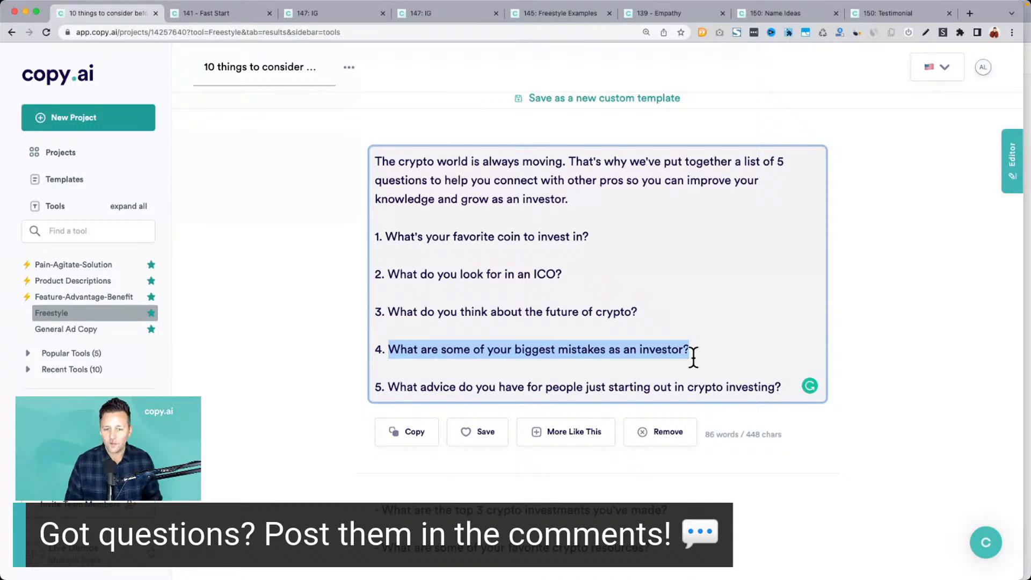
{"action": "scroll", "coordinate": [483, 350], "scroll_direction": "down", "scroll_amount": 5}
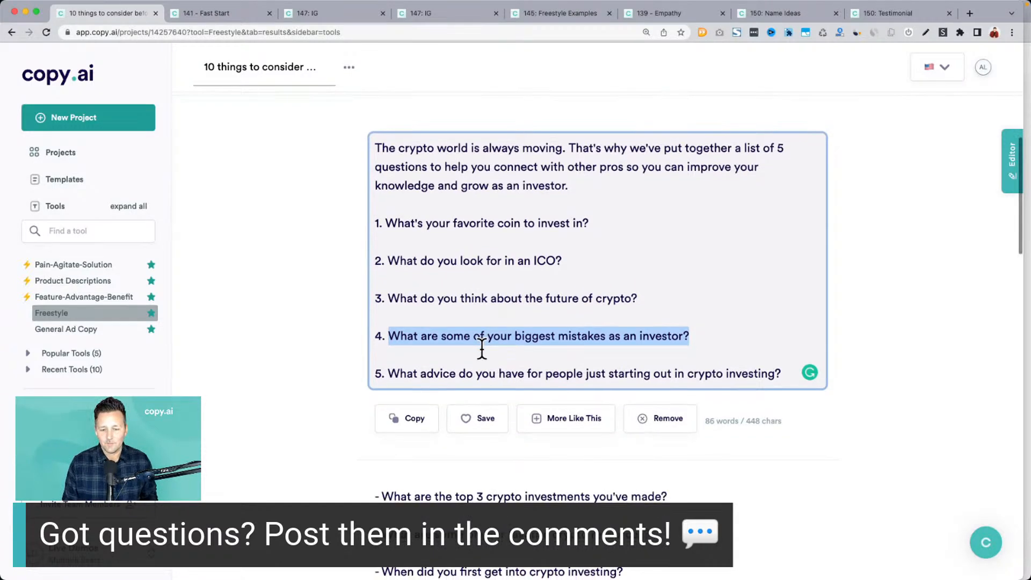
{"action": "scroll", "coordinate": [482, 348], "scroll_direction": "down", "scroll_amount": 1}
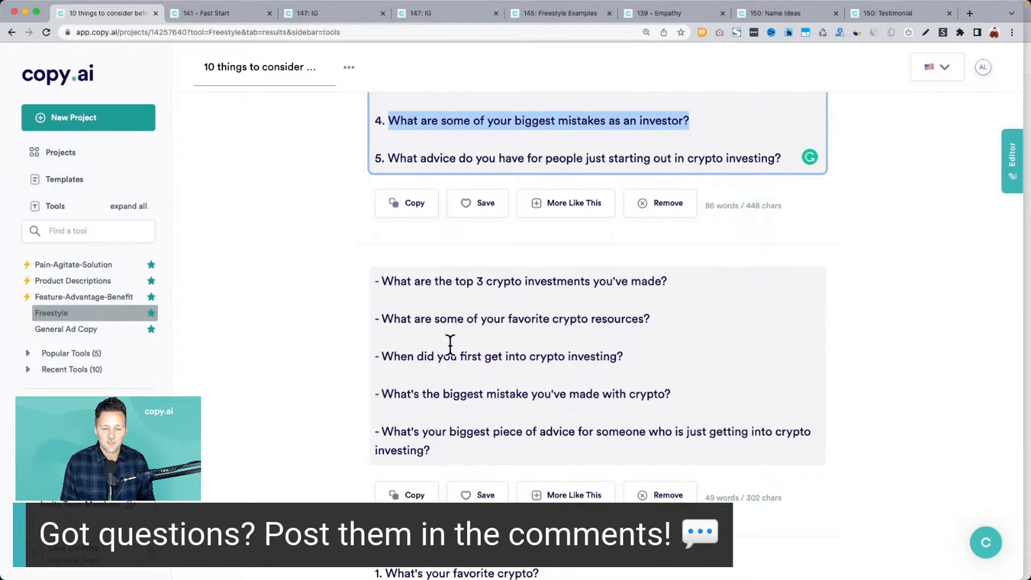
{"action": "left_click_drag", "start_coordinate": [390, 357], "coordinate": [678, 358]}
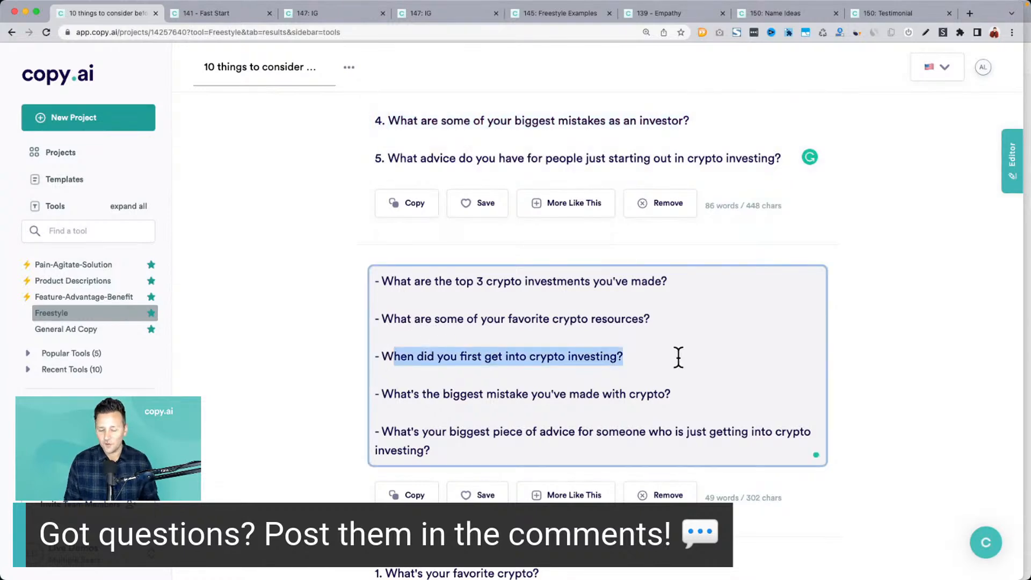
{"action": "scroll", "coordinate": [679, 357], "scroll_direction": "down", "scroll_amount": 2}
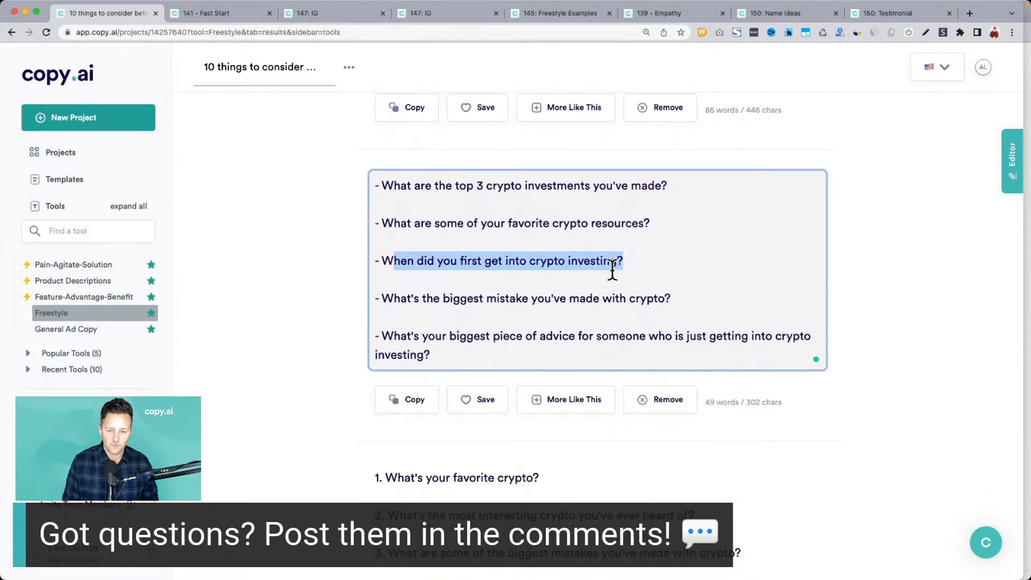
{"action": "scroll", "coordinate": [612, 269], "scroll_direction": "down", "scroll_amount": 4}
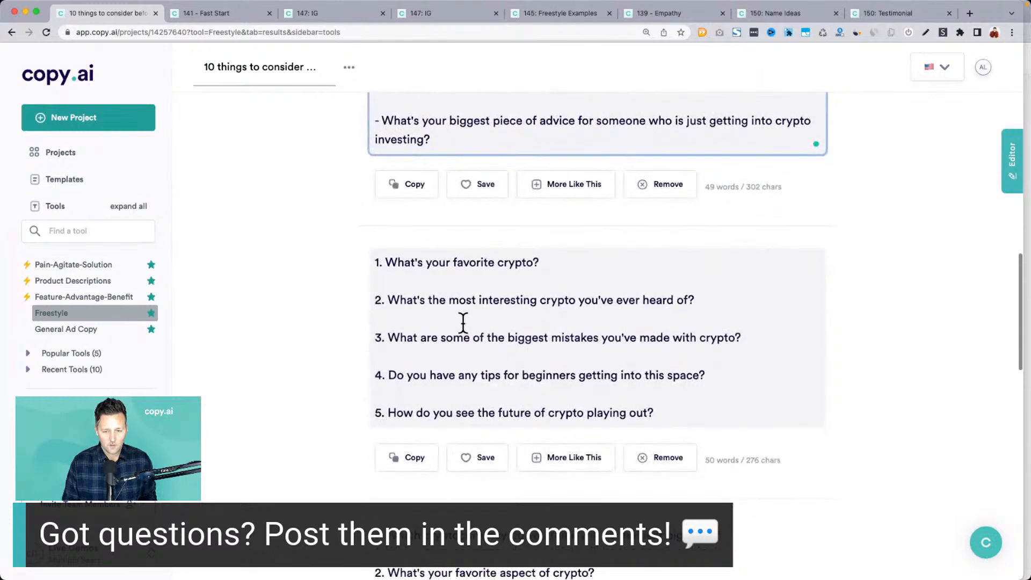
{"action": "left_click_drag", "start_coordinate": [389, 339], "coordinate": [725, 334]}
{"action": "left_click_drag", "start_coordinate": [396, 375], "coordinate": [672, 375]}
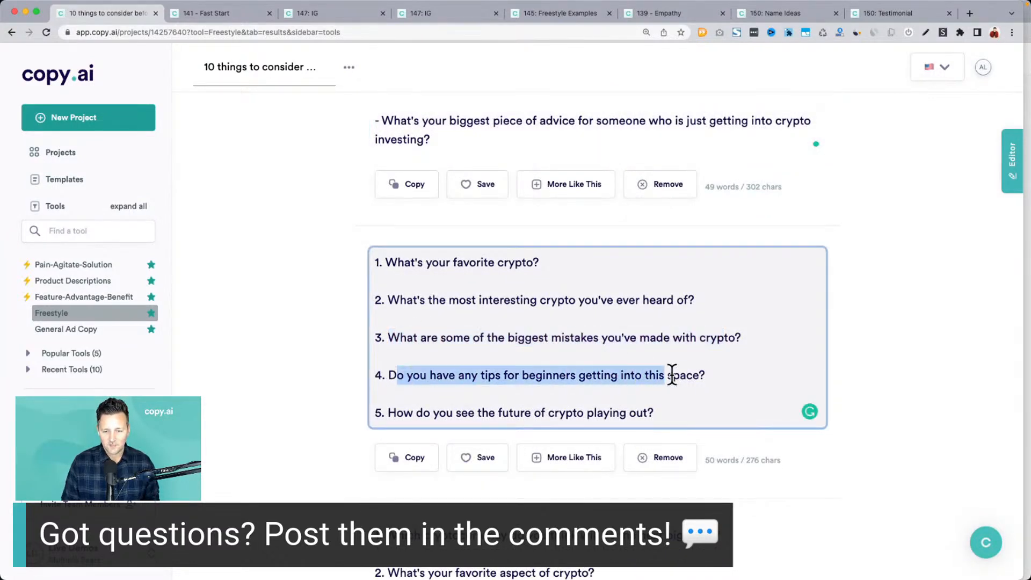
{"action": "left_click_drag", "start_coordinate": [416, 412], "coordinate": [675, 408]}
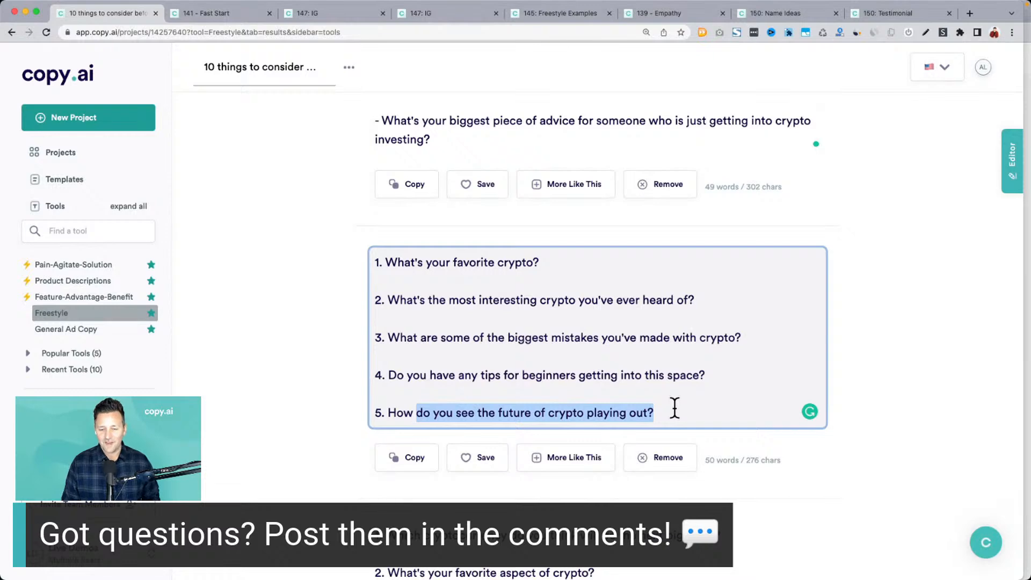
{"action": "scroll", "coordinate": [675, 408], "scroll_direction": "up", "scroll_amount": 10}
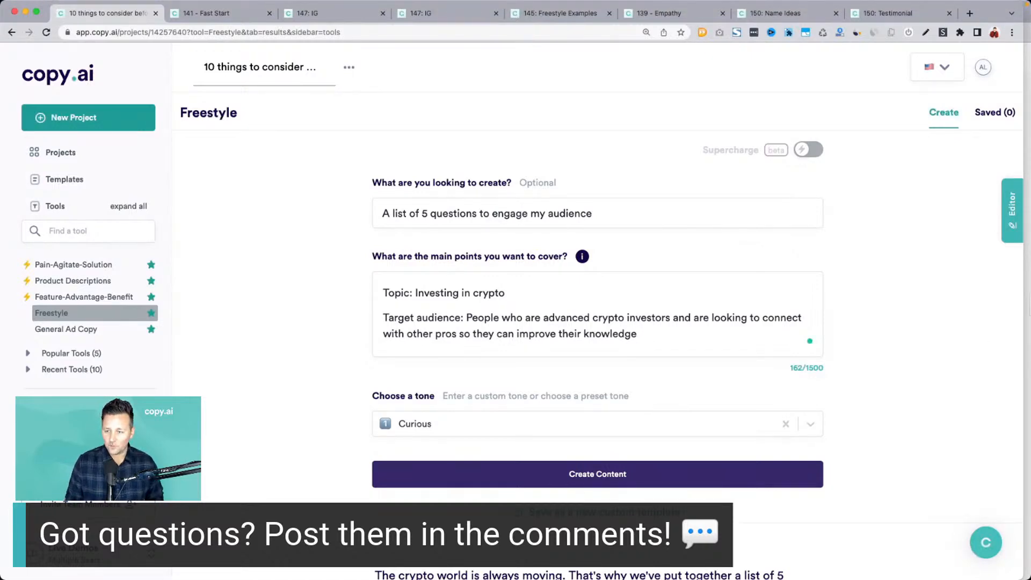
Step: Switch to the Copy.ai Helpful Tips document and search its Input Commands page for "first"
{"action": "key", "text": "super+grave"}
{"action": "scroll", "coordinate": [745, 316], "scroll_direction": "down", "scroll_amount": 10}
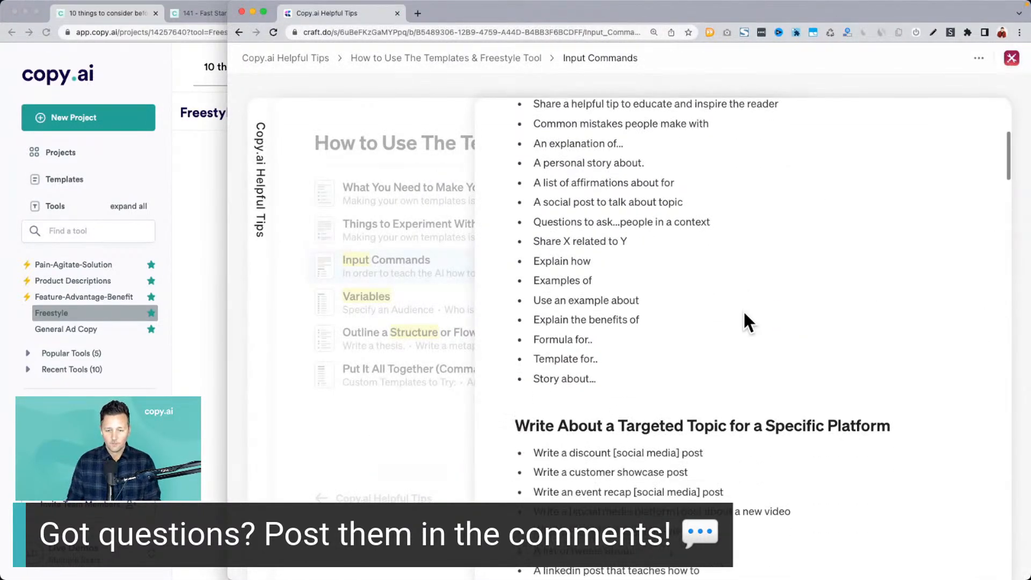
{"action": "scroll", "coordinate": [744, 314], "scroll_direction": "down", "scroll_amount": 10}
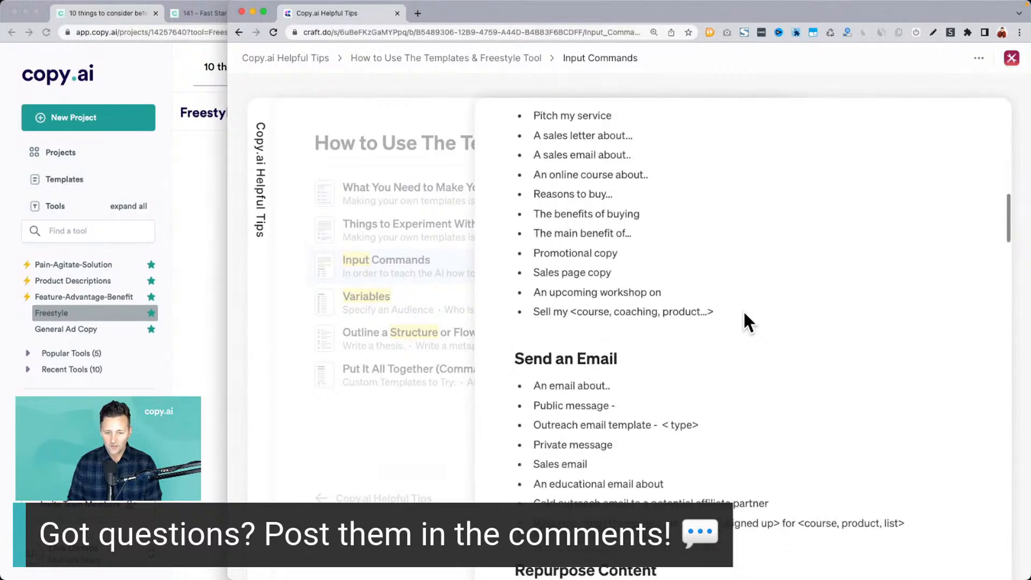
{"action": "scroll", "coordinate": [742, 310], "scroll_direction": "down", "scroll_amount": 5}
{"action": "key", "text": "super+f"}
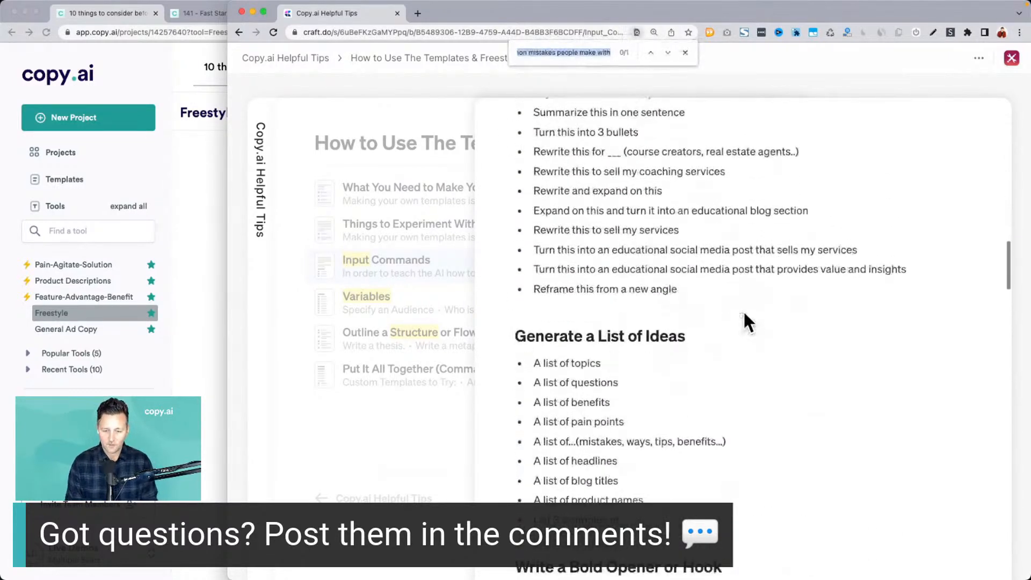
{"action": "type", "text": "fist"}
{"action": "key", "text": "BackSpace"}
{"action": "key", "text": "BackSpace"}
{"action": "type", "text": "rst"}
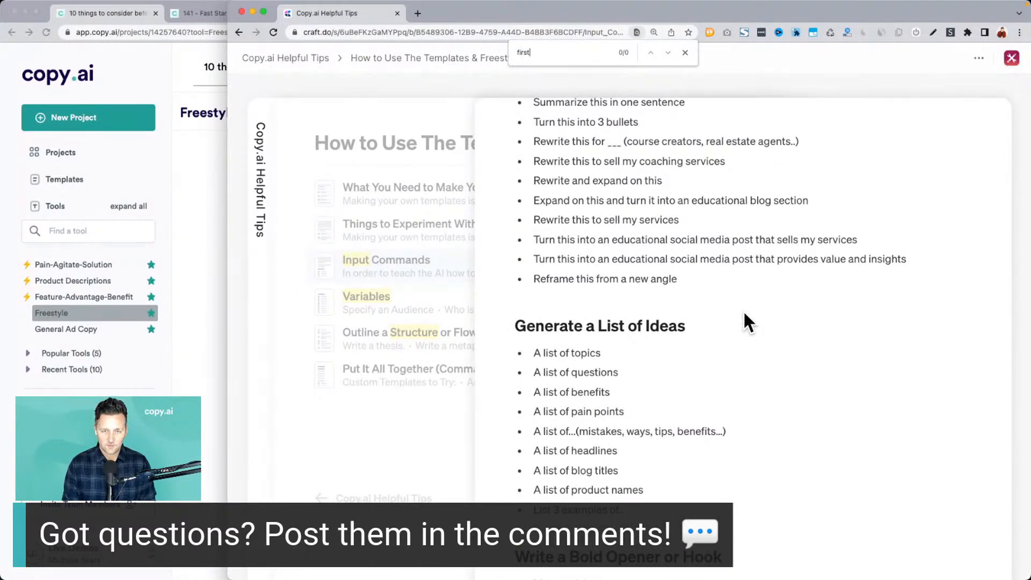
Step: Search the Input Commands page for "1st" and copy the "Written in 1st person" command
{"action": "key", "text": "super+a"}
{"action": "type", "text": "1st"}
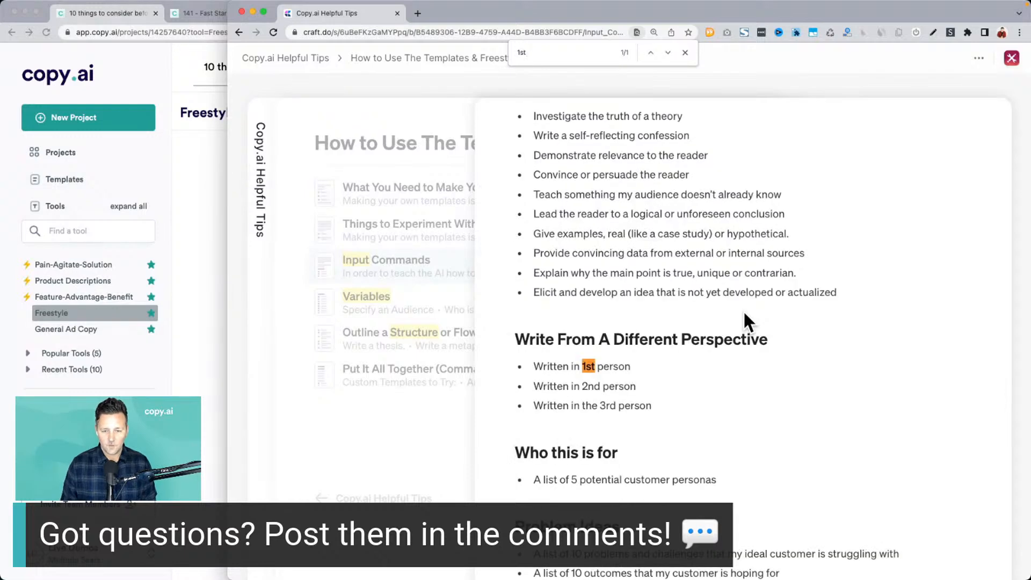
{"action": "triple_click", "coordinate": [577, 370]}
{"action": "key", "text": "super+c"}
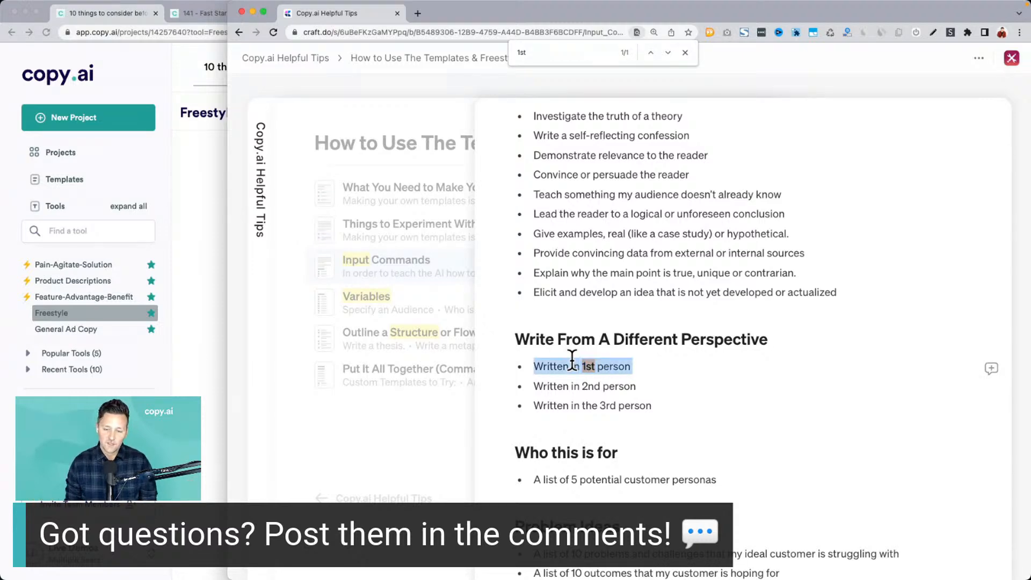
Step: Return to Copy.ai and add the copied "Written in 1st person" command as a new line below the target audience
{"action": "left_click", "coordinate": [194, 392]}
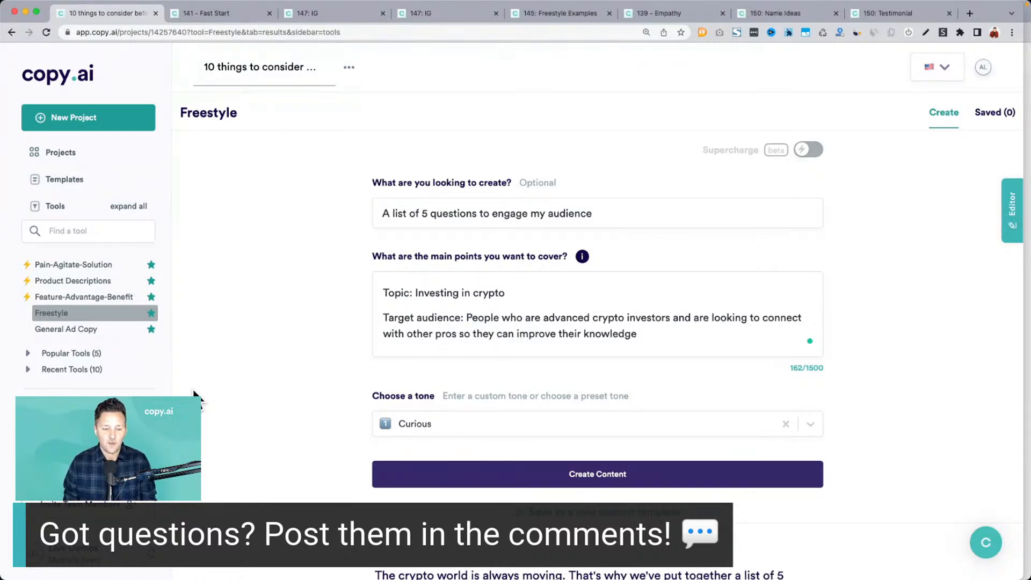
{"action": "left_click", "coordinate": [655, 341]}
{"action": "key", "text": "Return"}
{"action": "key", "text": "super+v"}
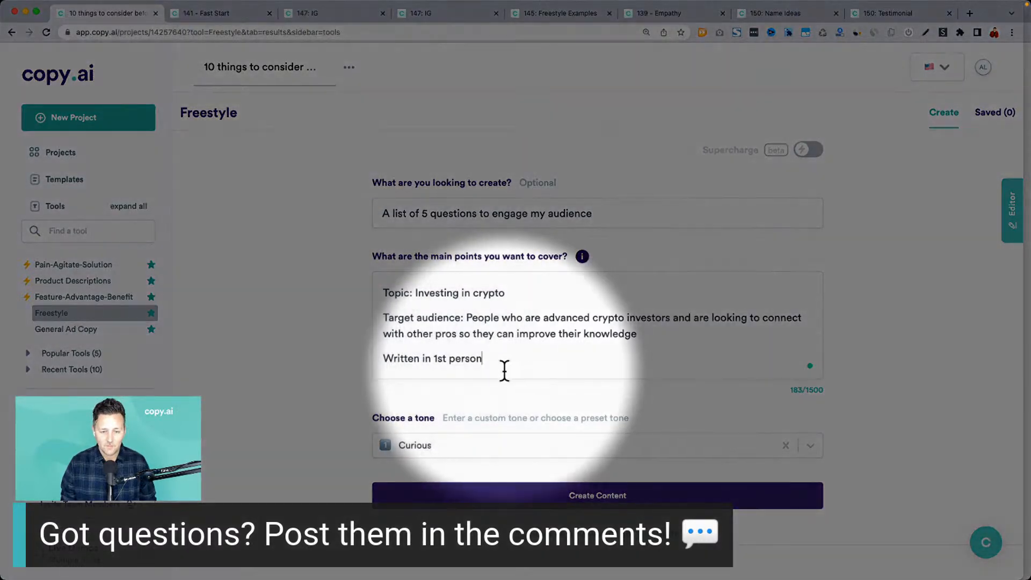
Step: Change the perspective line to "Written in 2nd person" and generate the questions
{"action": "scroll", "coordinate": [500, 375], "scroll_direction": "down", "scroll_amount": 1}
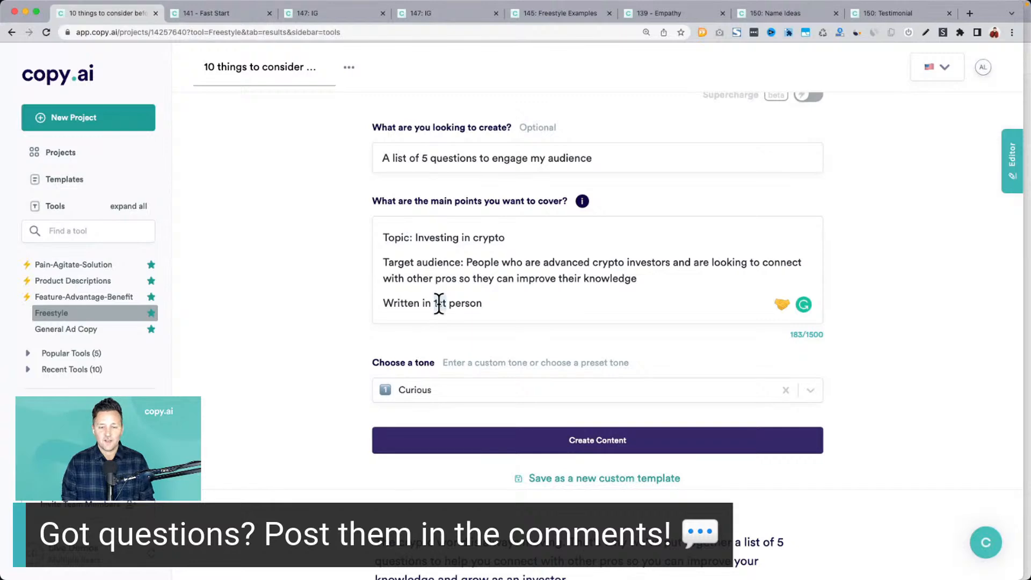
{"action": "type", "text": "2nd"}
{"action": "left_click", "coordinate": [461, 438]}
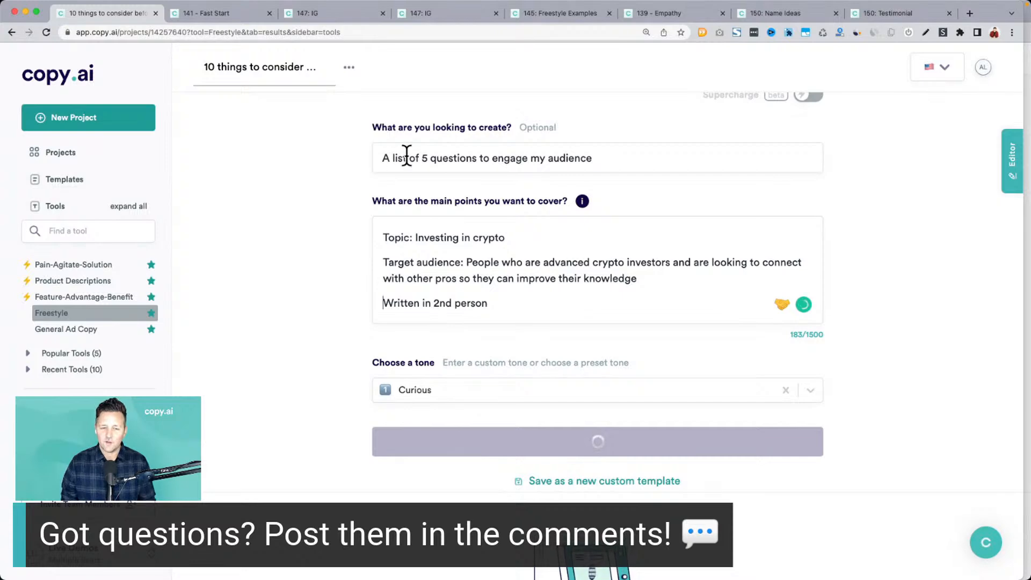
Step: Review the second-person questions, highlighting the "your" and "you" wording in the first two results
{"action": "scroll", "coordinate": [288, 291], "scroll_direction": "down", "scroll_amount": 6}
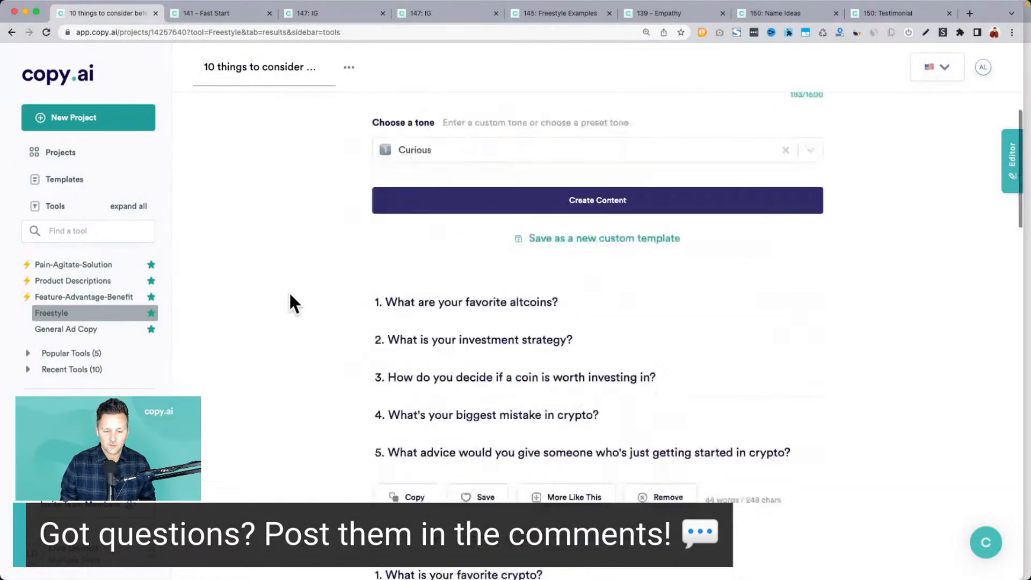
{"action": "left_click_drag", "start_coordinate": [445, 231], "coordinate": [460, 226]}
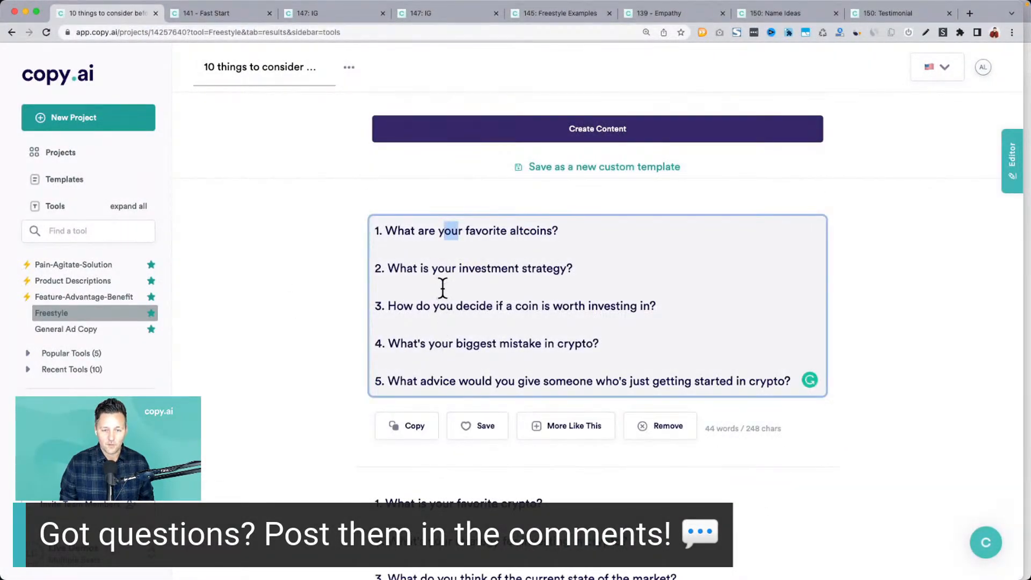
{"action": "scroll", "coordinate": [334, 309], "scroll_direction": "down", "scroll_amount": 4}
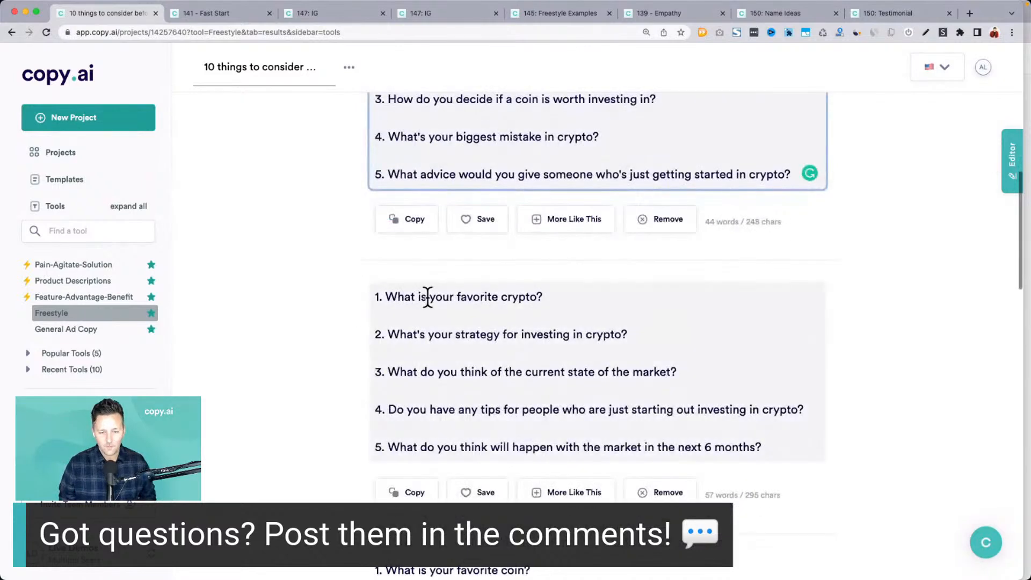
{"action": "left_click_drag", "start_coordinate": [421, 297], "coordinate": [519, 299]}
{"action": "left_click_drag", "start_coordinate": [418, 333], "coordinate": [520, 334]}
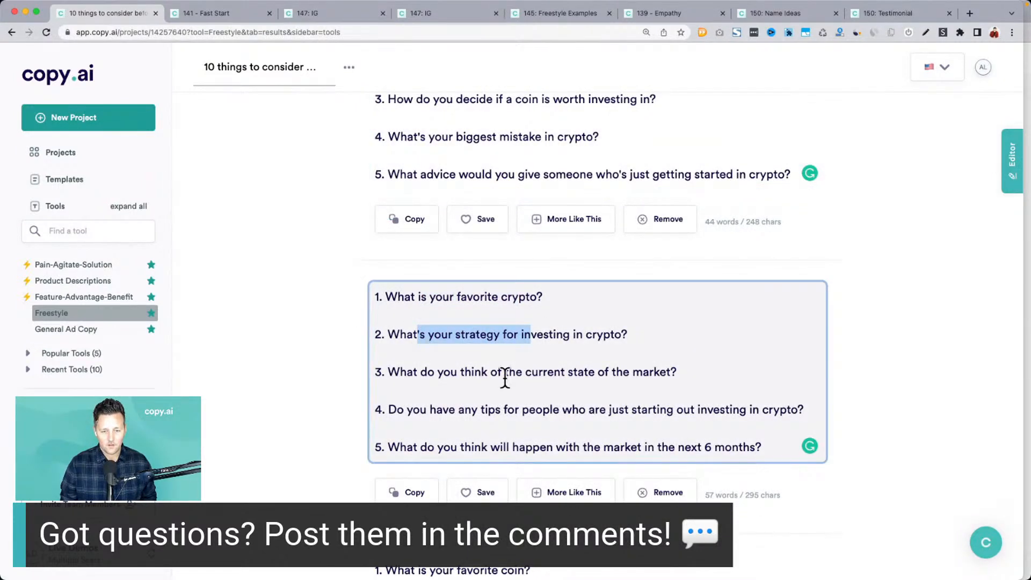
{"action": "left_click_drag", "start_coordinate": [432, 409], "coordinate": [480, 409]}
{"action": "left_click", "coordinate": [507, 446]}
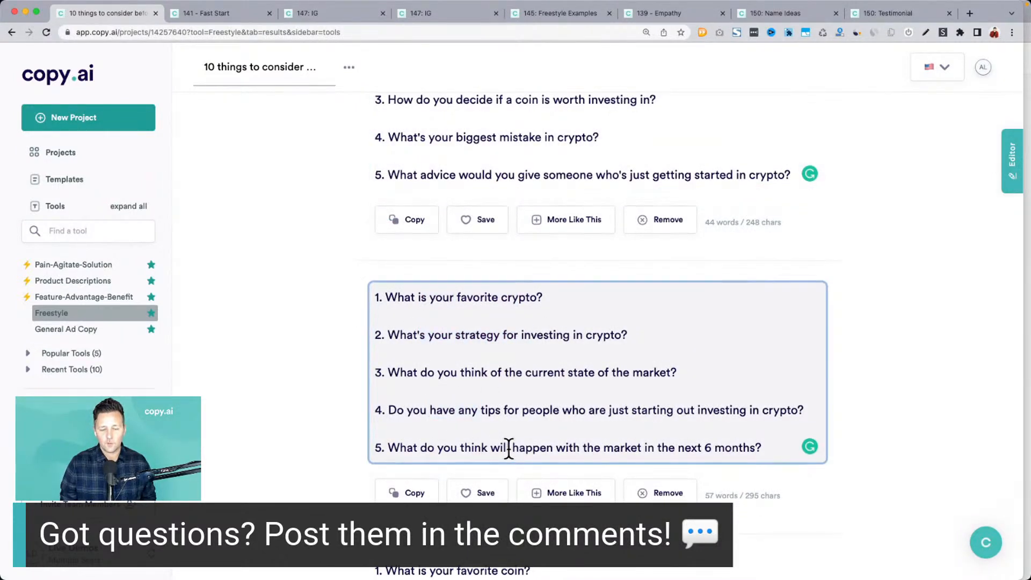
Step: Set the perspective line to "Written in 1st person", regenerate the questions and look through the new results
{"action": "scroll", "coordinate": [483, 252], "scroll_direction": "up", "scroll_amount": 8}
{"action": "double_click", "coordinate": [442, 197]}
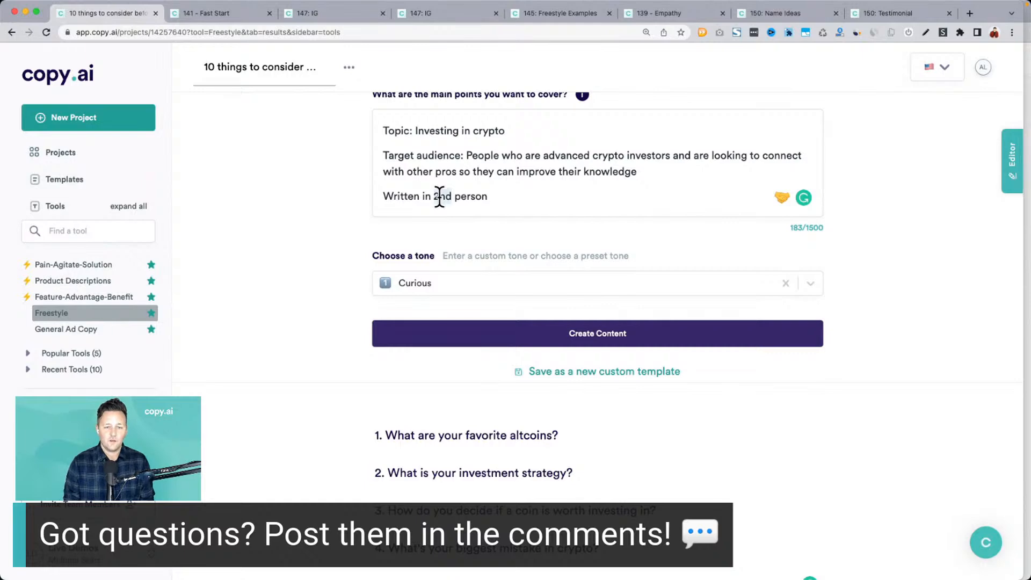
{"action": "type", "text": "1st"}
{"action": "left_click", "coordinate": [478, 338]}
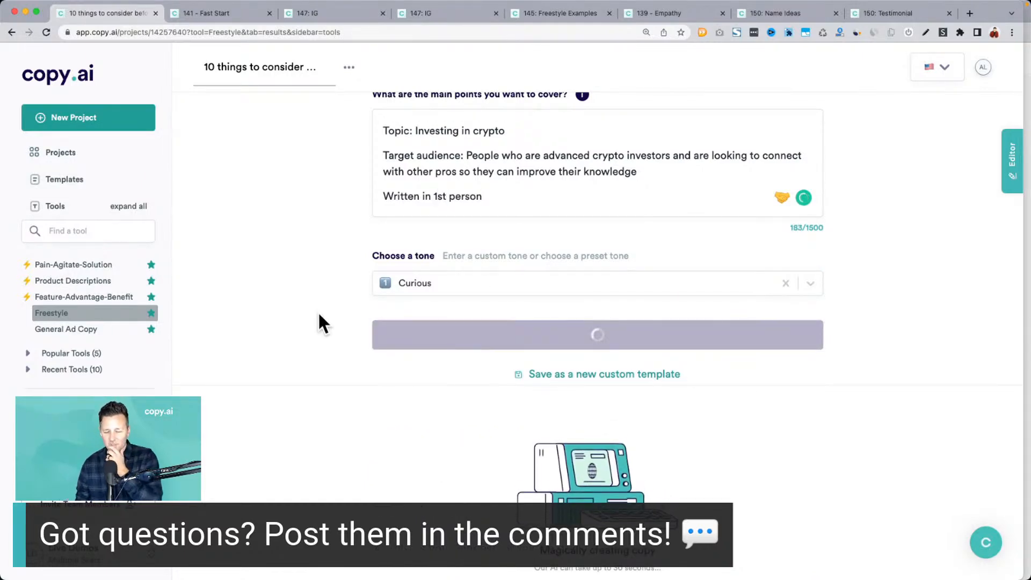
{"action": "scroll", "coordinate": [318, 315], "scroll_direction": "down", "scroll_amount": 5}
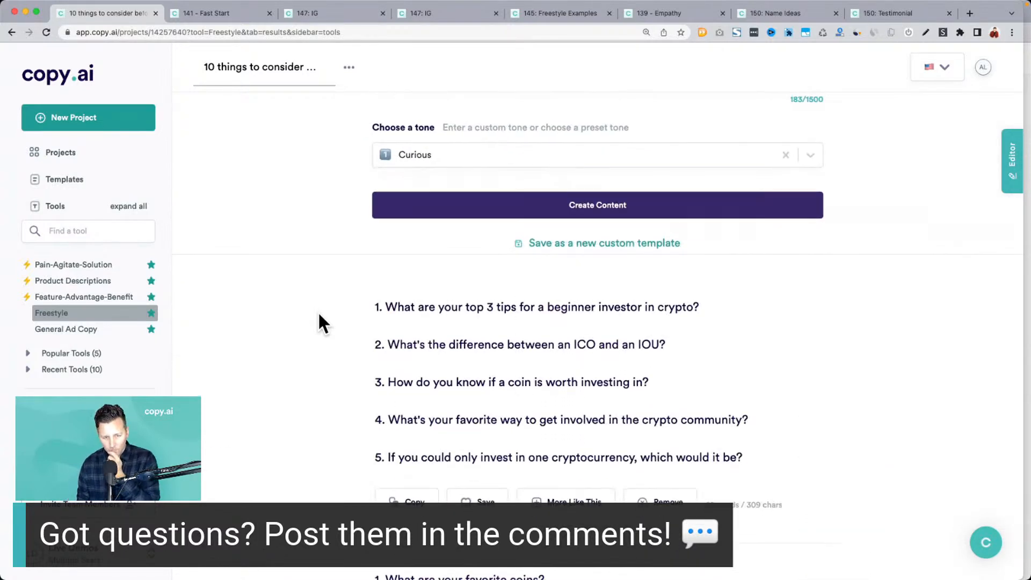
{"action": "scroll", "coordinate": [319, 316], "scroll_direction": "down", "scroll_amount": 5}
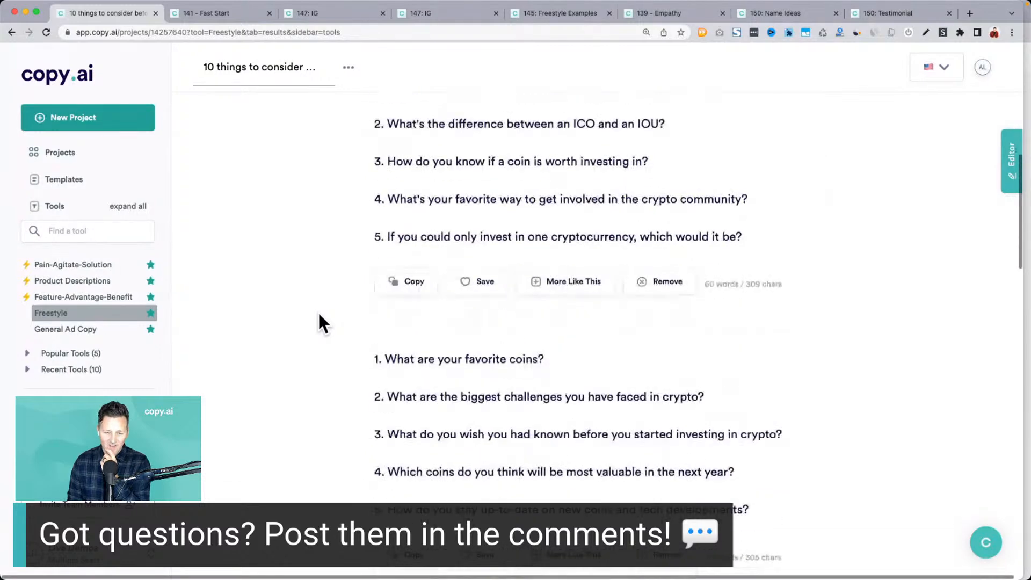
Step: Replace the description of what to create with "A funny story"
{"action": "scroll", "coordinate": [319, 316], "scroll_direction": "up", "scroll_amount": 10}
{"action": "triple_click", "coordinate": [446, 204]}
{"action": "type", "text": "A"}
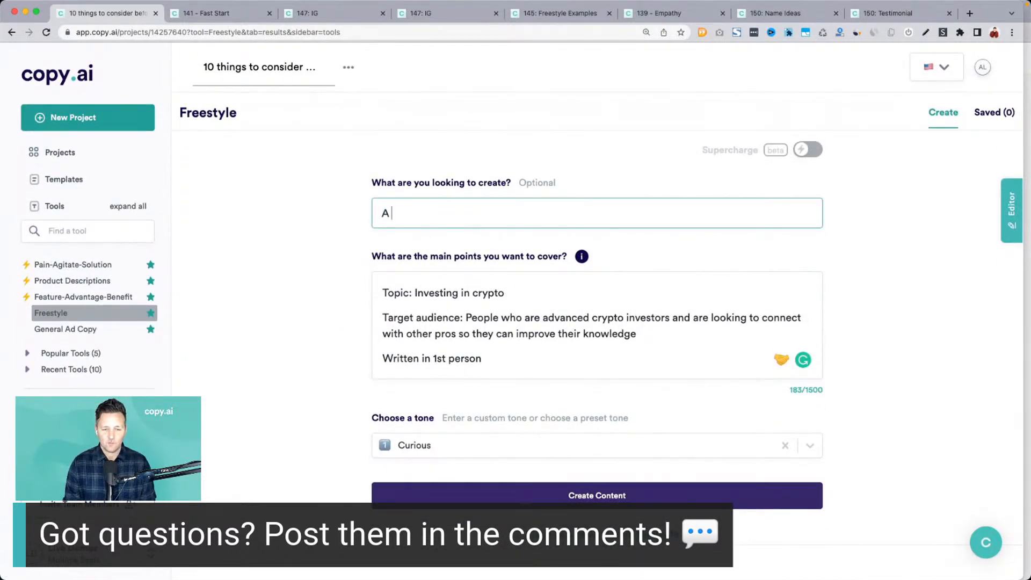
{"action": "type", "text": " funny story "}
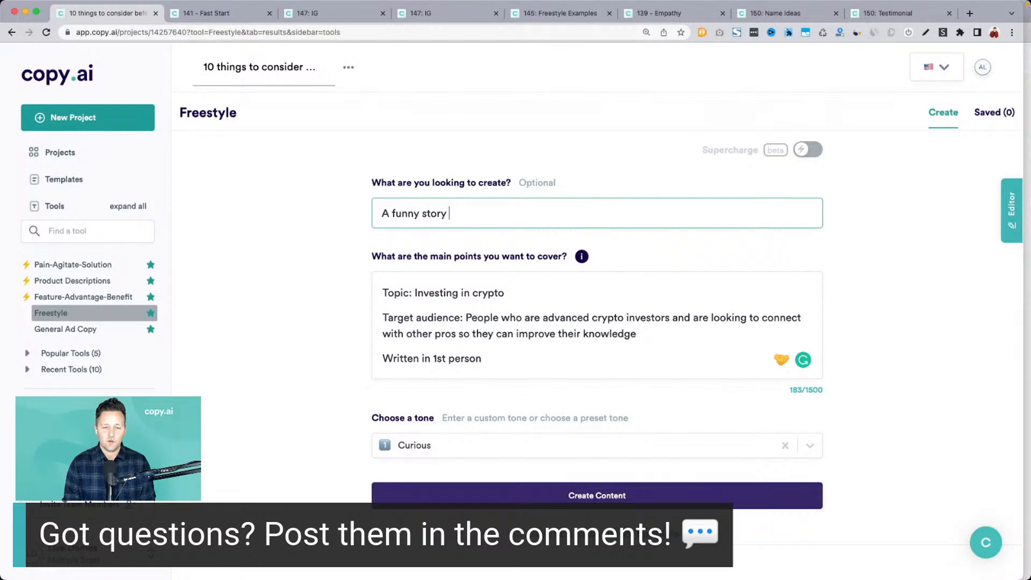
{"action": "type", "text": "about"}
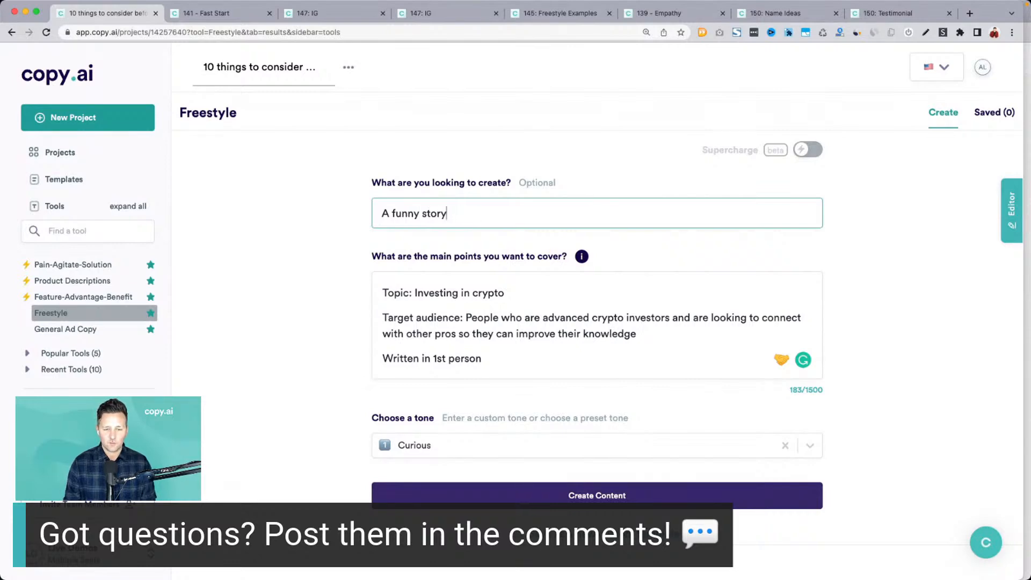
{"action": "double_click", "coordinate": [436, 317]}
{"action": "left_click", "coordinate": [436, 318]}
{"action": "left_click", "coordinate": [340, 337]}
{"action": "scroll", "coordinate": [387, 381], "scroll_direction": "down", "scroll_amount": 1}
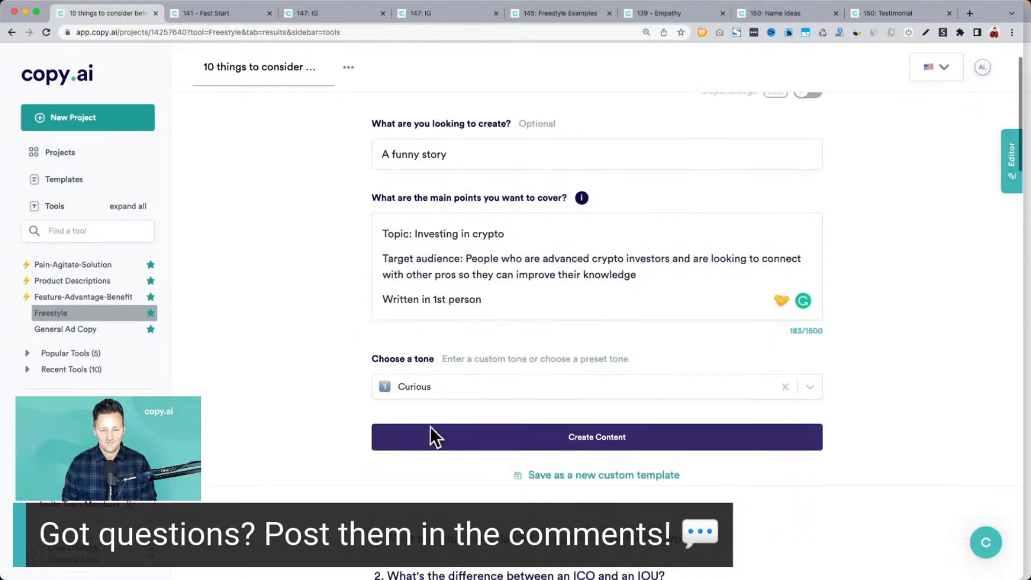
Step: Generate the funny story about investing in crypto, pointing out the advanced-investor audience and the first-person line in the main points
{"action": "left_click", "coordinate": [459, 439]}
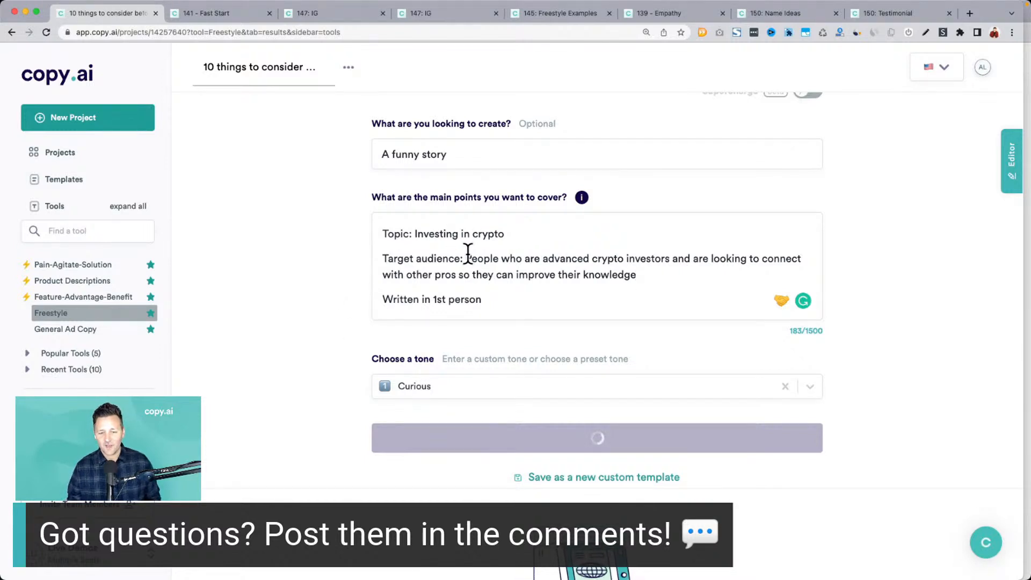
{"action": "left_click_drag", "start_coordinate": [466, 258], "coordinate": [666, 262]}
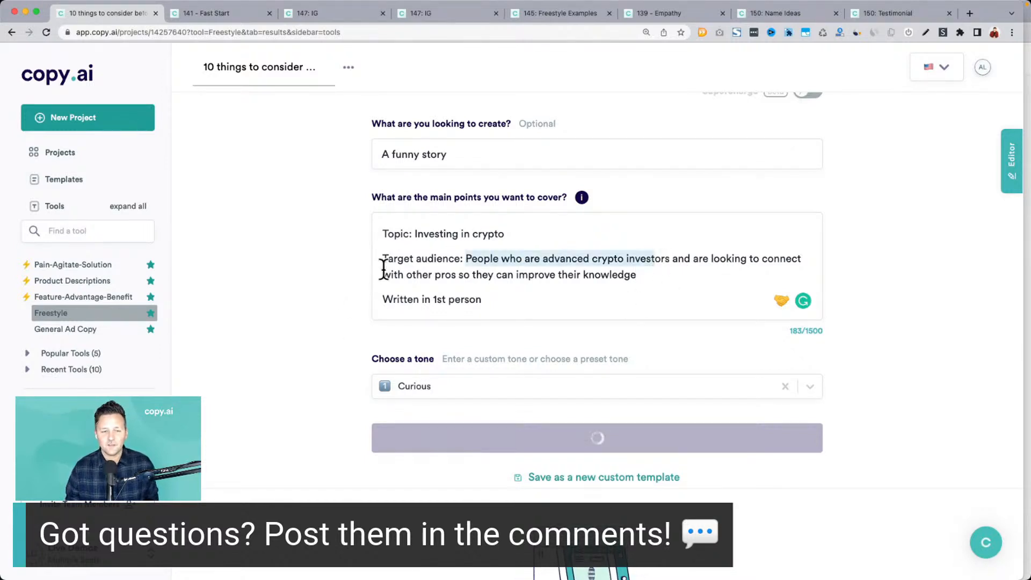
{"action": "left_click_drag", "start_coordinate": [482, 300], "coordinate": [347, 305]}
{"action": "left_click", "coordinate": [347, 305]}
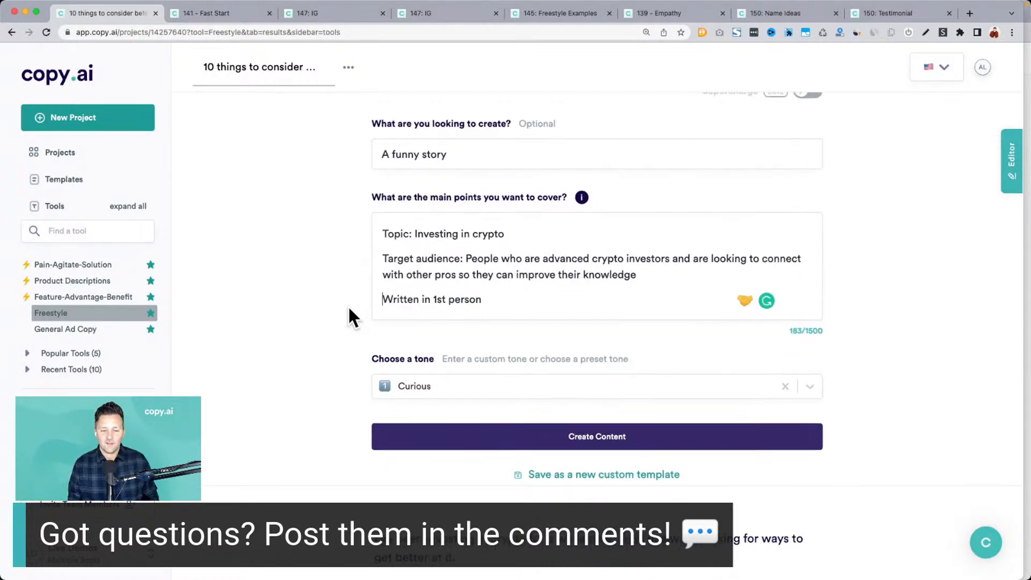
Step: Read through the first two generated stories, highlighting their first-person passages
{"action": "scroll", "coordinate": [348, 309], "scroll_direction": "down", "scroll_amount": 5}
{"action": "scroll", "coordinate": [346, 305], "scroll_direction": "down", "scroll_amount": 3}
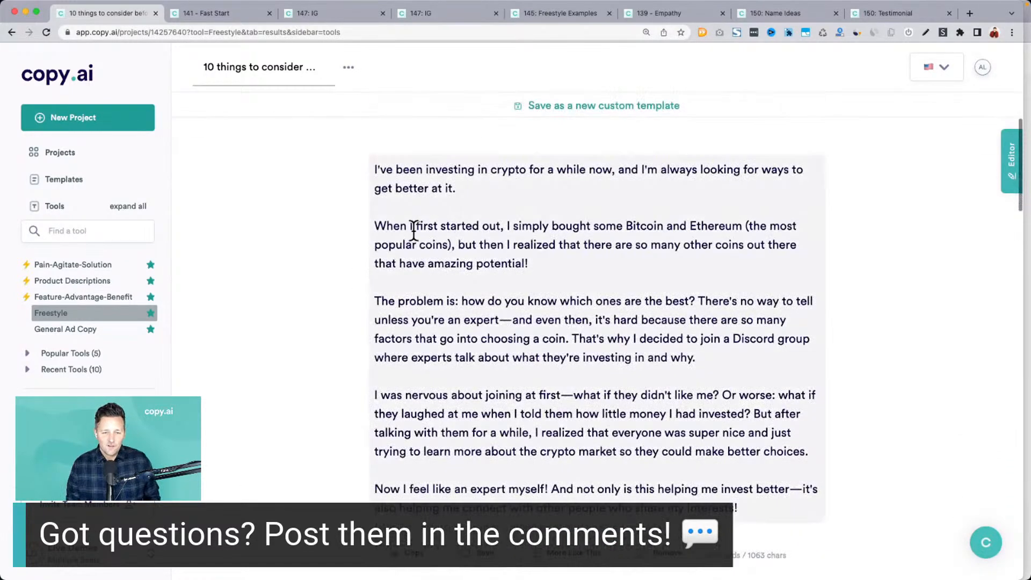
{"action": "left_click_drag", "start_coordinate": [418, 226], "coordinate": [677, 255]}
{"action": "left_click_drag", "start_coordinate": [389, 301], "coordinate": [459, 357]}
{"action": "left_click_drag", "start_coordinate": [396, 396], "coordinate": [420, 395]}
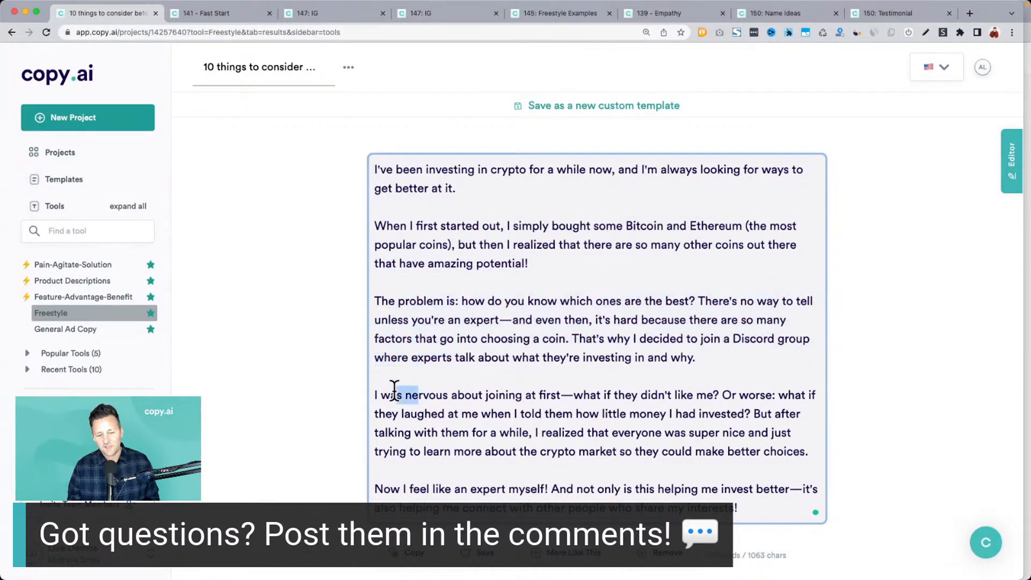
{"action": "scroll", "coordinate": [500, 396], "scroll_direction": "down", "scroll_amount": 2}
{"action": "scroll", "coordinate": [500, 397], "scroll_direction": "down", "scroll_amount": 5}
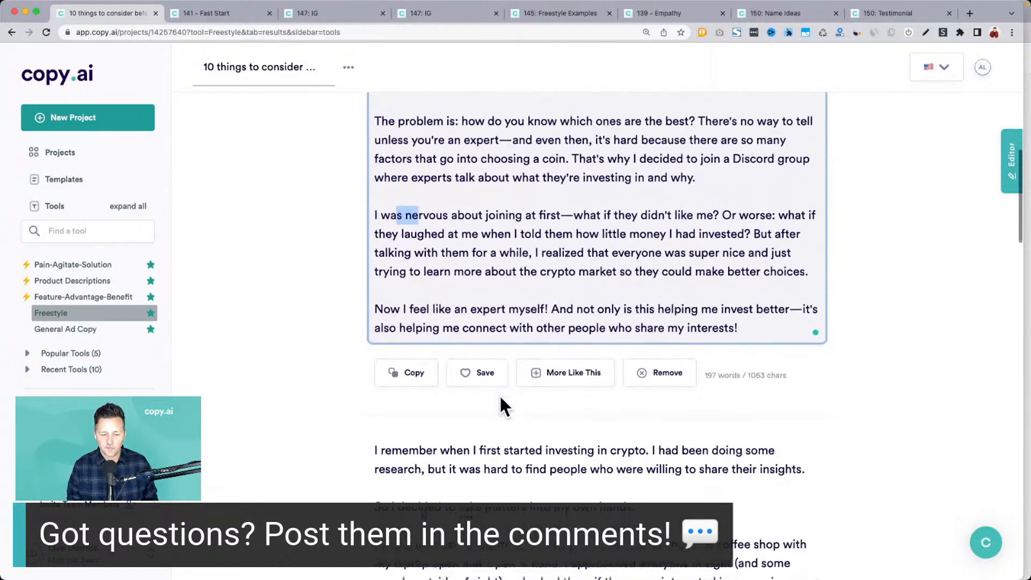
{"action": "left_click_drag", "start_coordinate": [393, 354], "coordinate": [783, 367]}
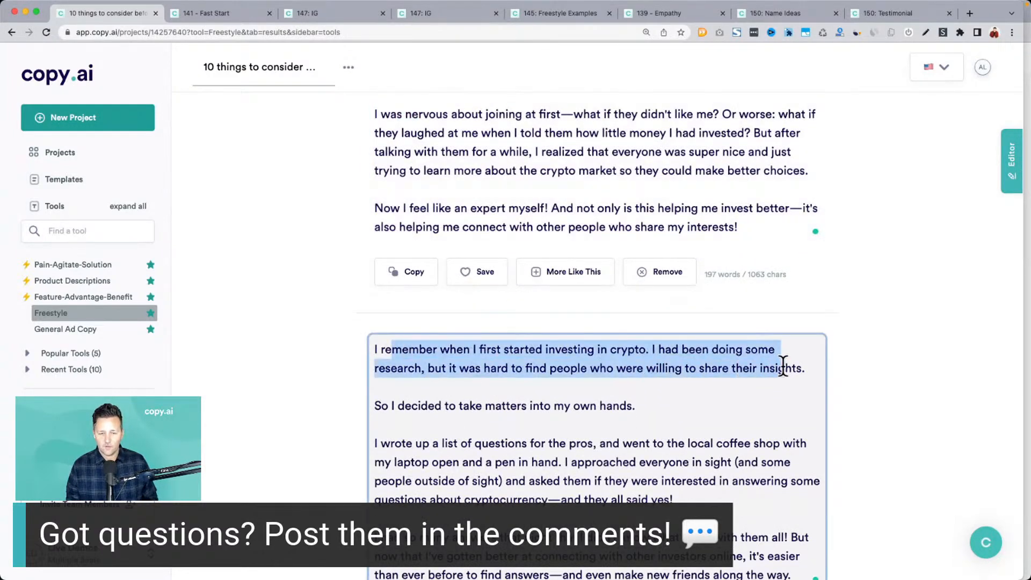
{"action": "scroll", "coordinate": [782, 365], "scroll_direction": "down", "scroll_amount": 3}
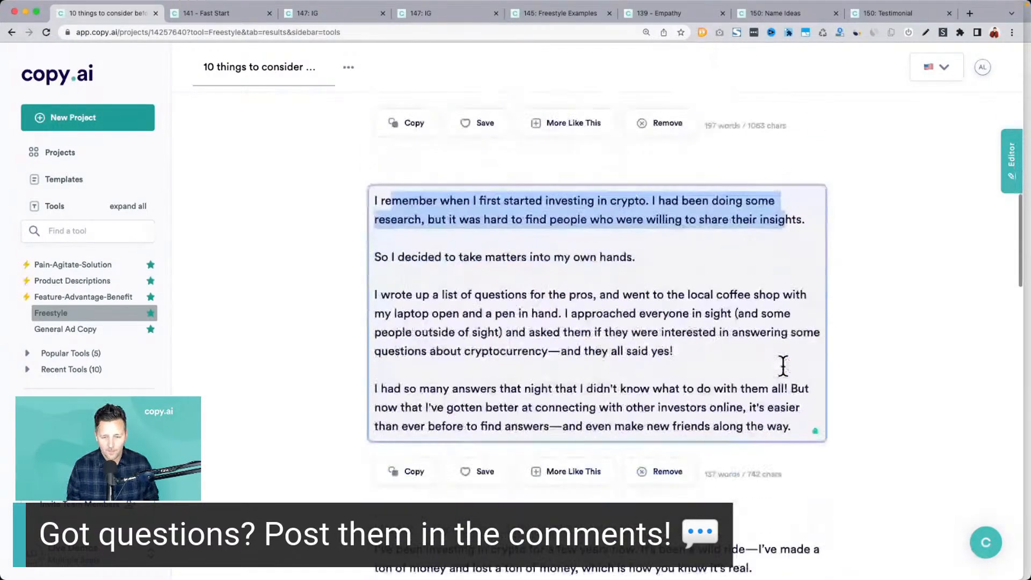
Step: Change the perspective line to "Written in 2nd person" and regenerate the funny story
{"action": "scroll", "coordinate": [782, 365], "scroll_direction": "up", "scroll_amount": 15}
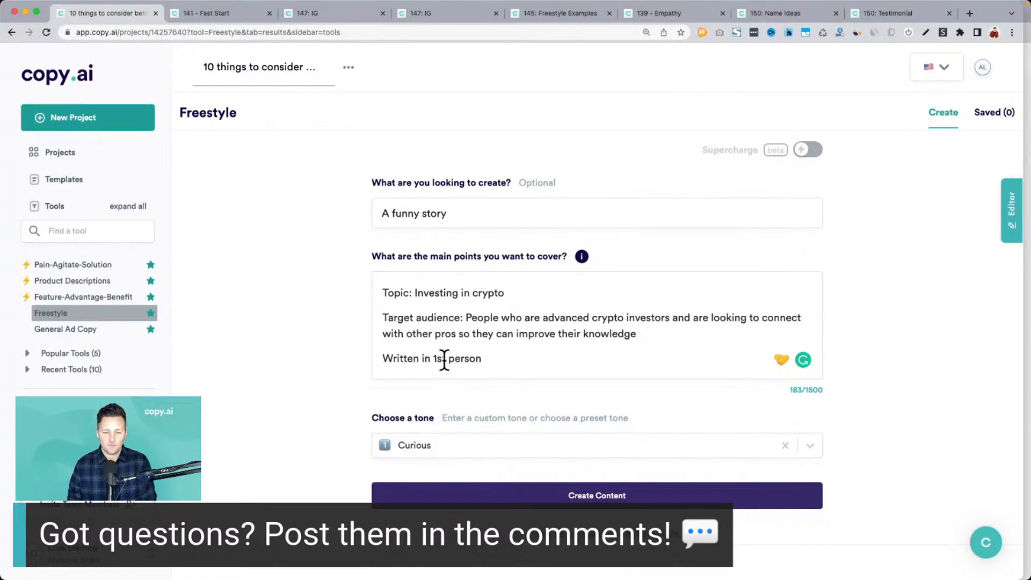
{"action": "left_click", "coordinate": [439, 357]}
{"action": "double_click", "coordinate": [440, 356]}
{"action": "type", "text": "2nd"}
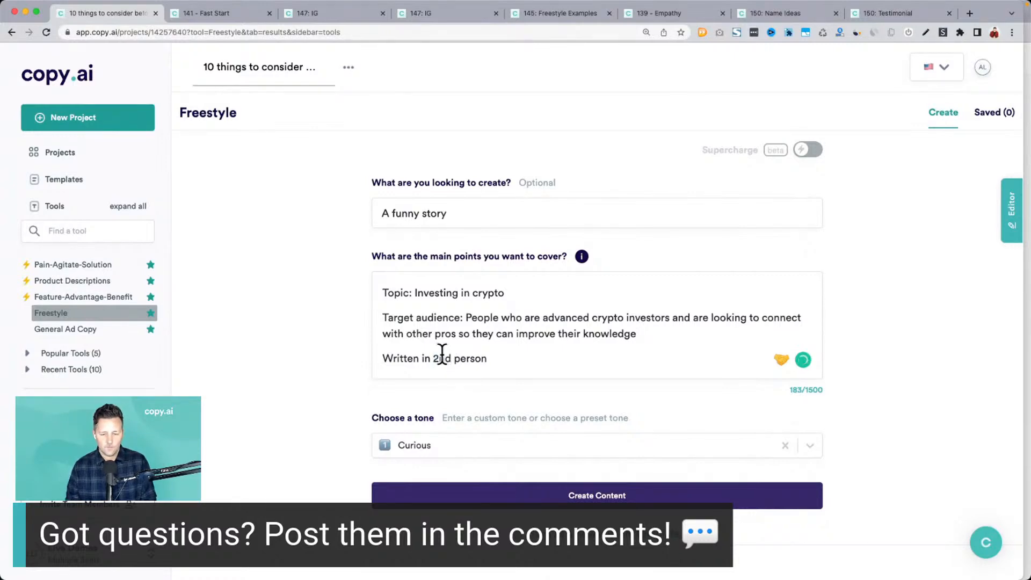
{"action": "left_click", "coordinate": [472, 494]}
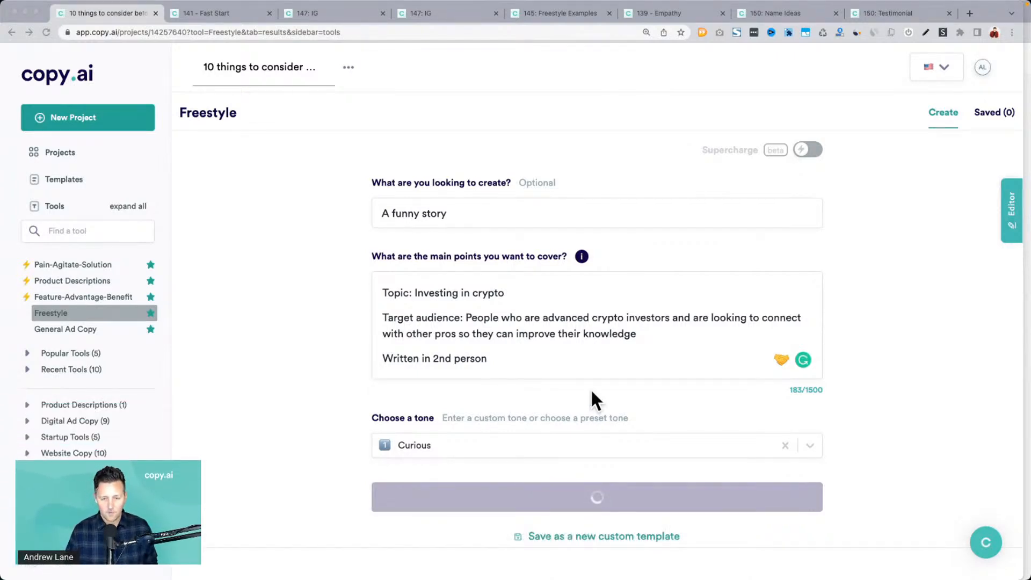
Step: Review the first second-person story, highlighting the passages in its opening paragraphs that address the reader as "you"
{"action": "scroll", "coordinate": [591, 398], "scroll_direction": "down", "scroll_amount": 1}
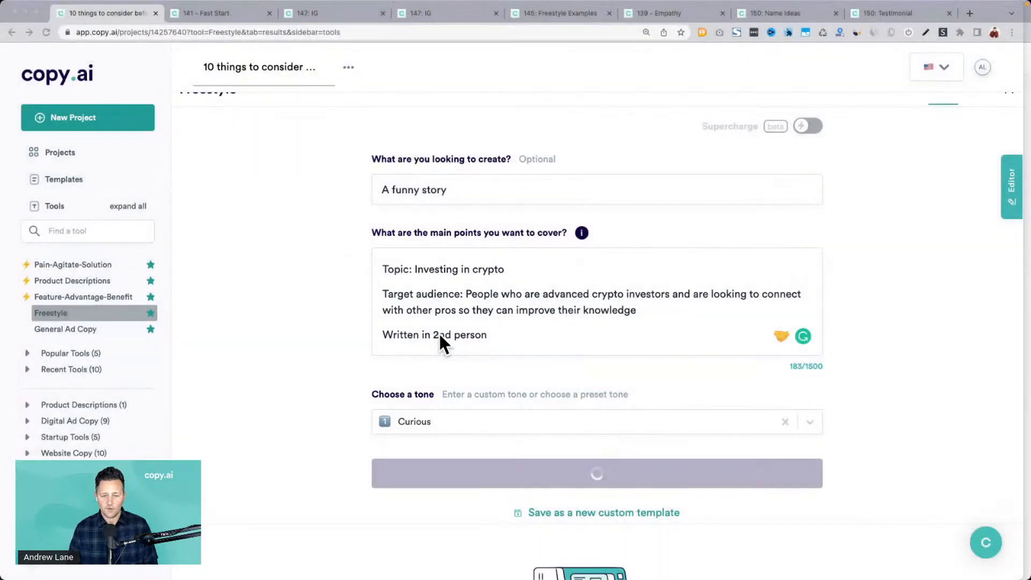
{"action": "scroll", "coordinate": [439, 333], "scroll_direction": "down", "scroll_amount": 3}
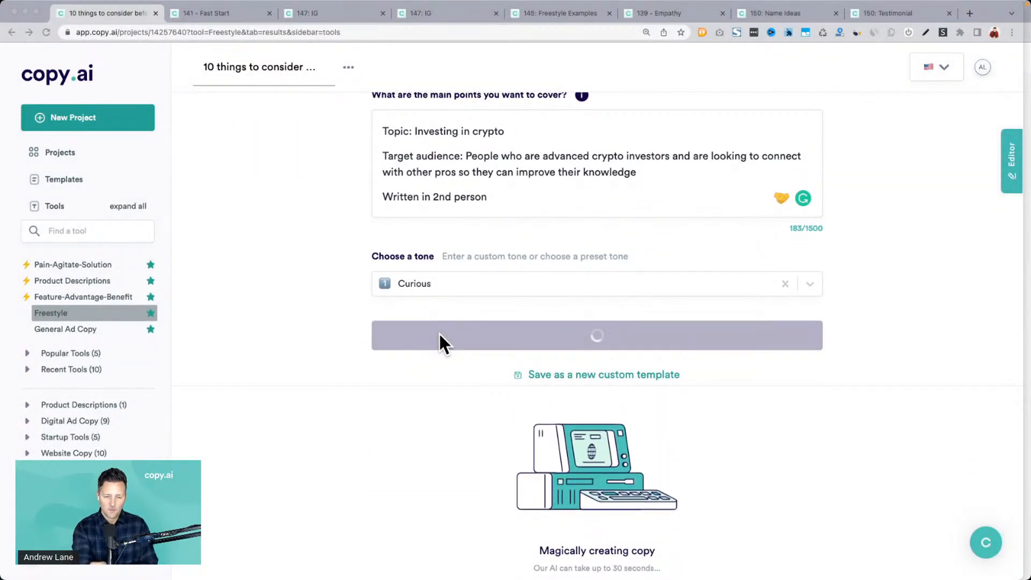
{"action": "scroll", "coordinate": [439, 334], "scroll_direction": "down", "scroll_amount": 3}
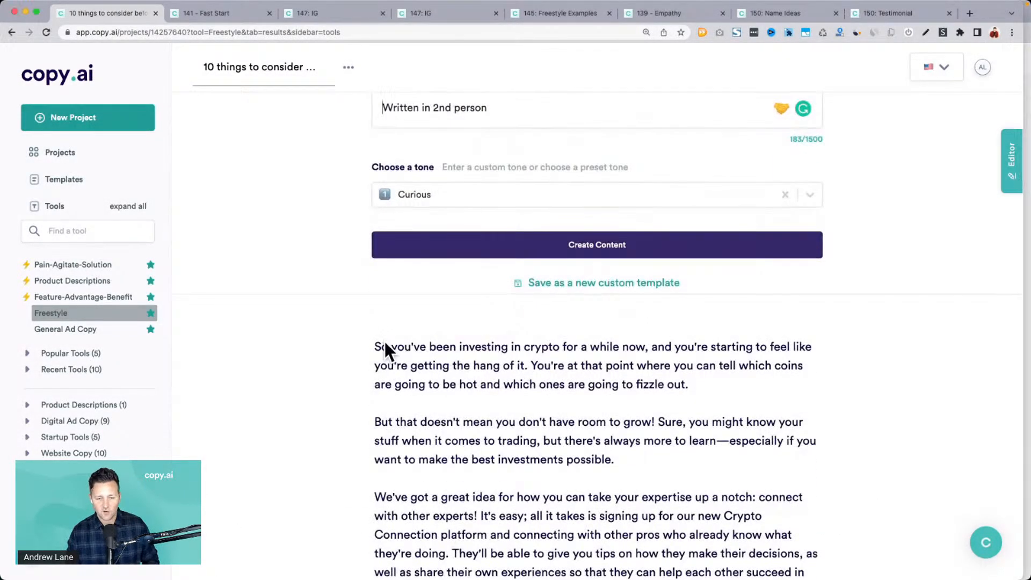
{"action": "left_click_drag", "start_coordinate": [375, 346], "coordinate": [470, 346]}
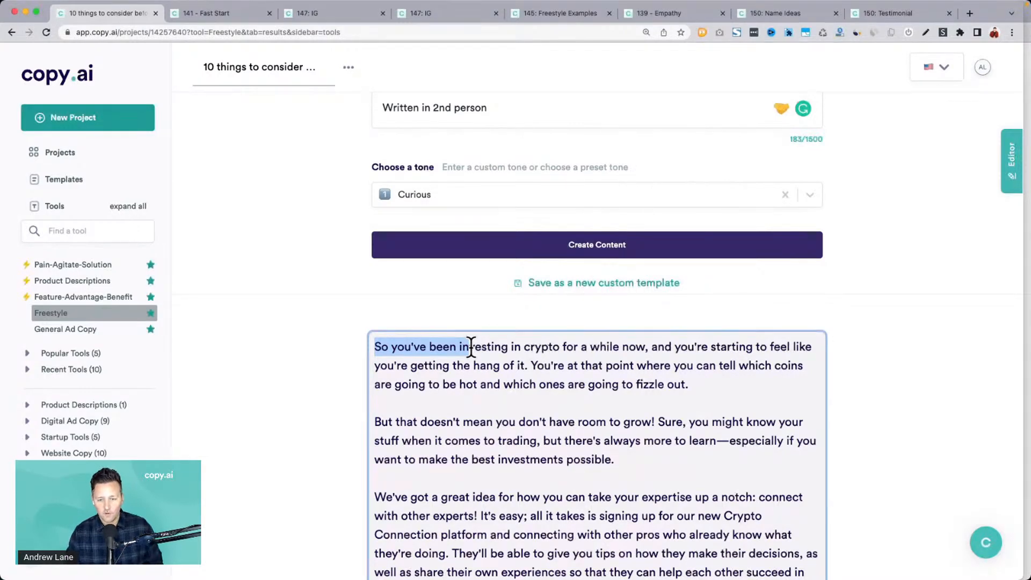
{"action": "scroll", "coordinate": [557, 350], "scroll_direction": "down", "scroll_amount": 2}
{"action": "left_click_drag", "start_coordinate": [532, 284], "coordinate": [727, 306]}
{"action": "left_click_drag", "start_coordinate": [375, 343], "coordinate": [650, 378]}
{"action": "scroll", "coordinate": [649, 376], "scroll_direction": "down", "scroll_amount": 3}
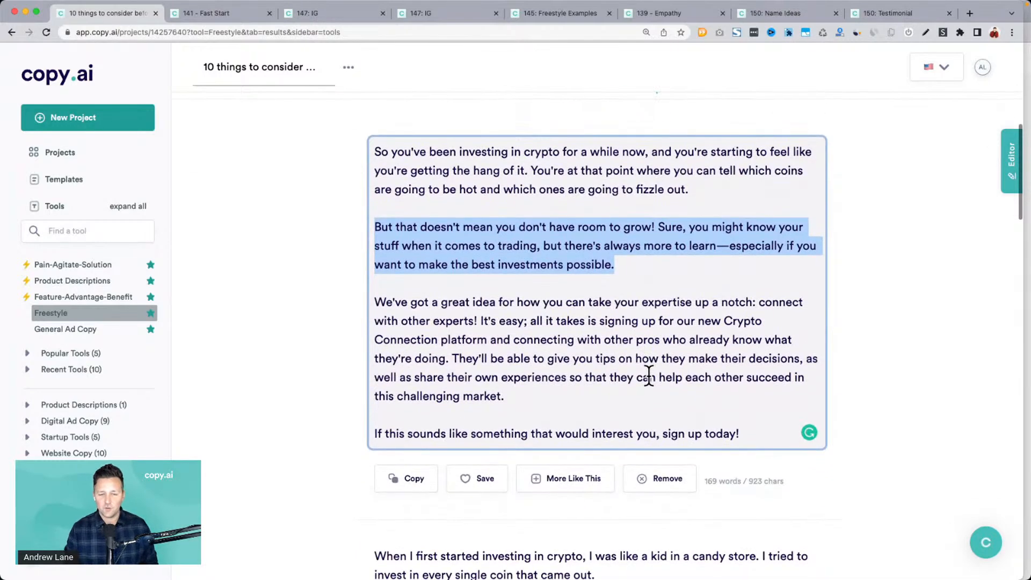
Step: Point out the perspective line and the story description, and check the perspective commands in the Copy.ai Helpful Tips document
{"action": "scroll", "coordinate": [649, 375], "scroll_direction": "up", "scroll_amount": 10}
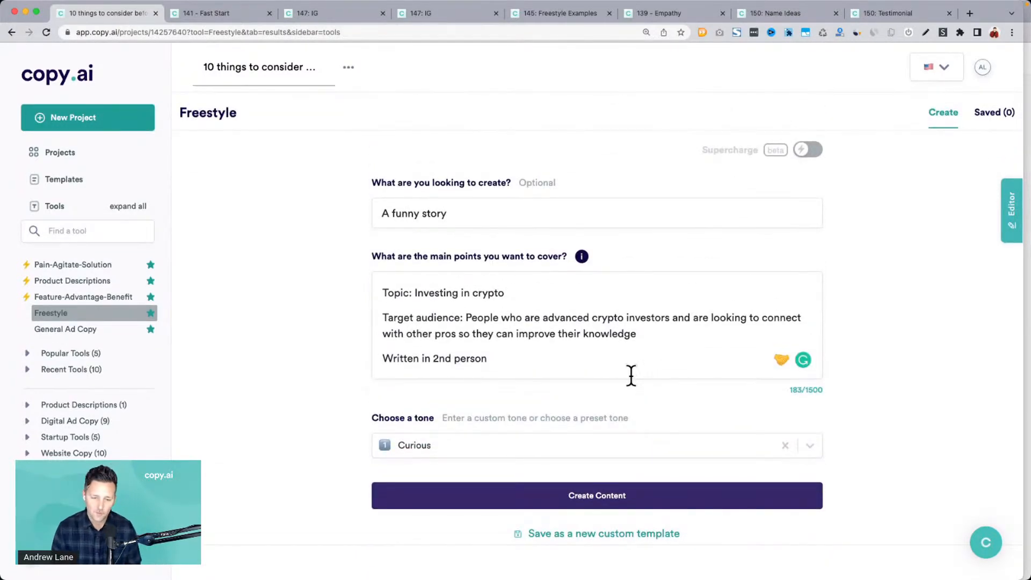
{"action": "triple_click", "coordinate": [404, 357]}
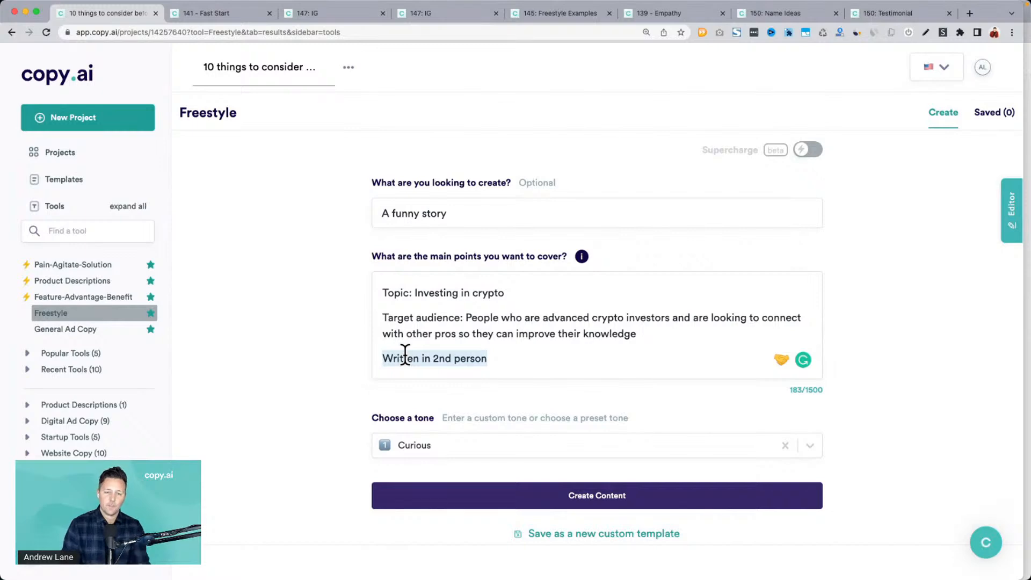
{"action": "triple_click", "coordinate": [419, 212]}
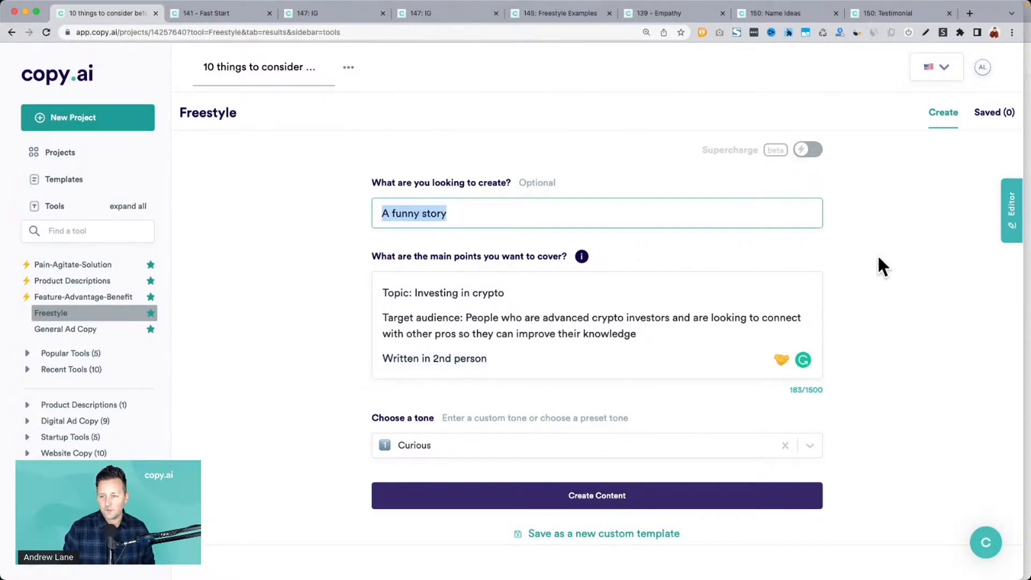
{"action": "left_click", "coordinate": [1027, 237]}
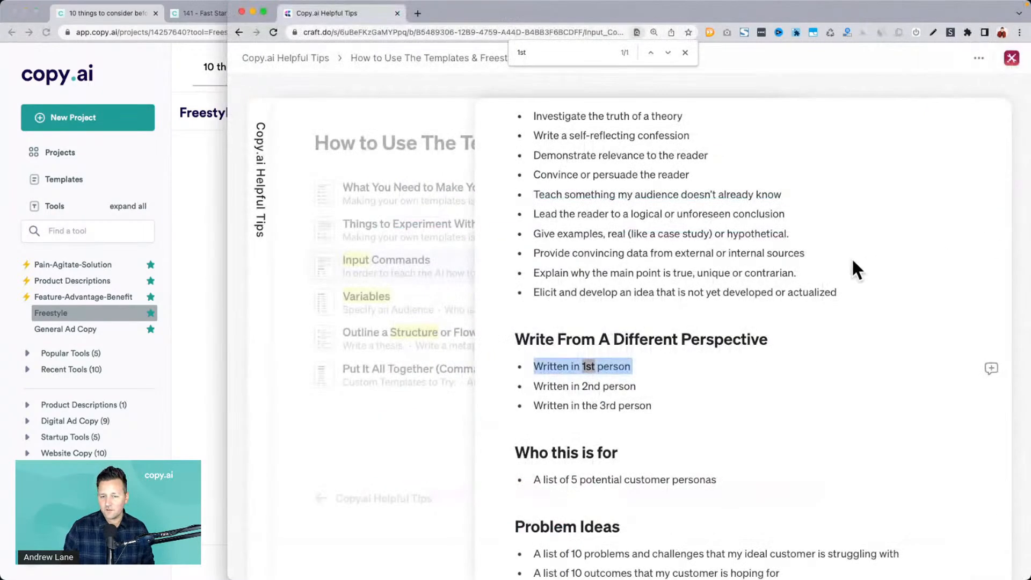
{"action": "left_click", "coordinate": [569, 370]}
{"action": "key", "text": "super+Tab"}
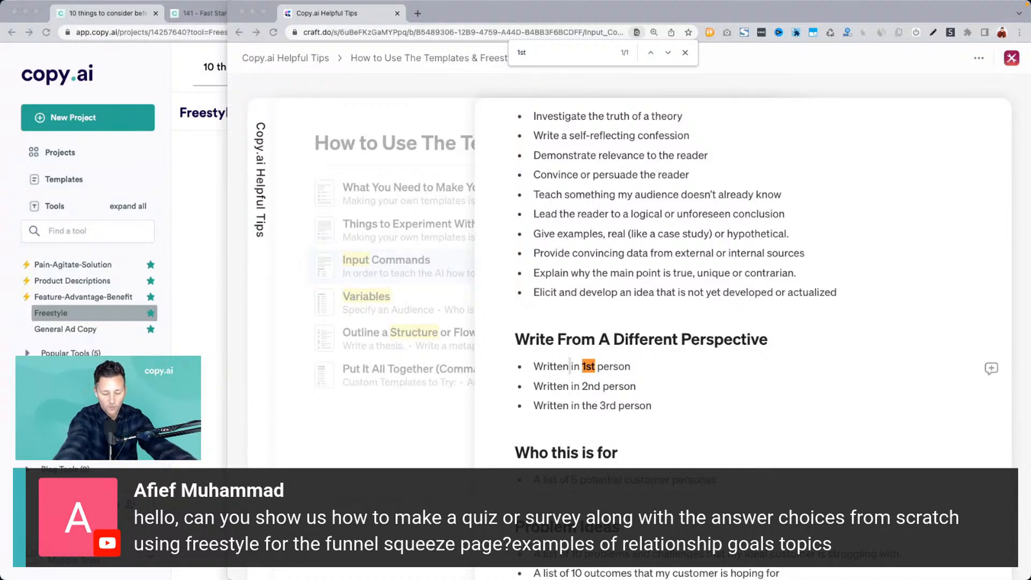
Step: Return to the Copy.ai Freestyle form and replace the description of what to create with "A list of 10 questions for a quiz"
{"action": "left_click", "coordinate": [179, 237]}
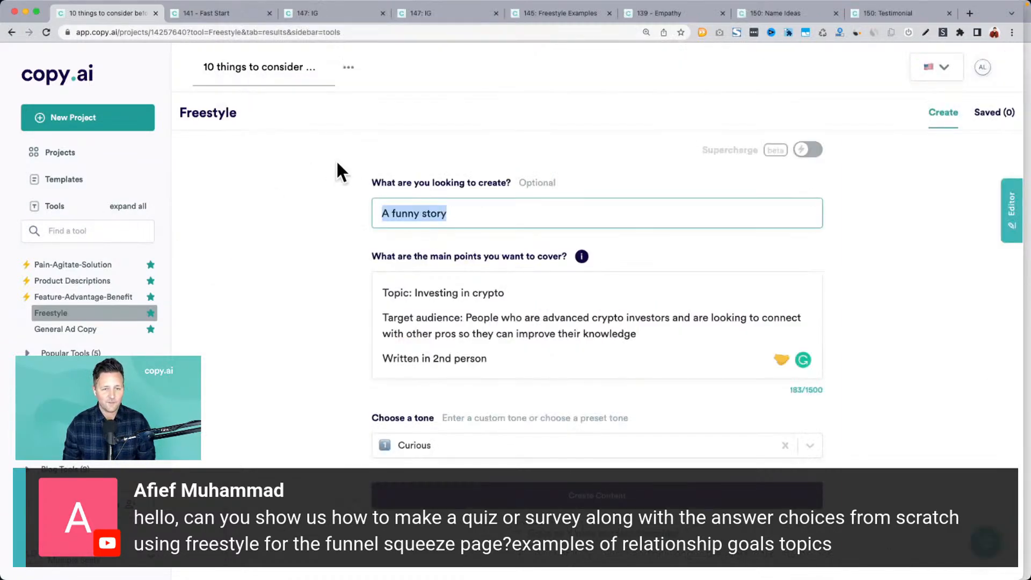
{"action": "triple_click", "coordinate": [410, 209]}
{"action": "type", "text": "A"}
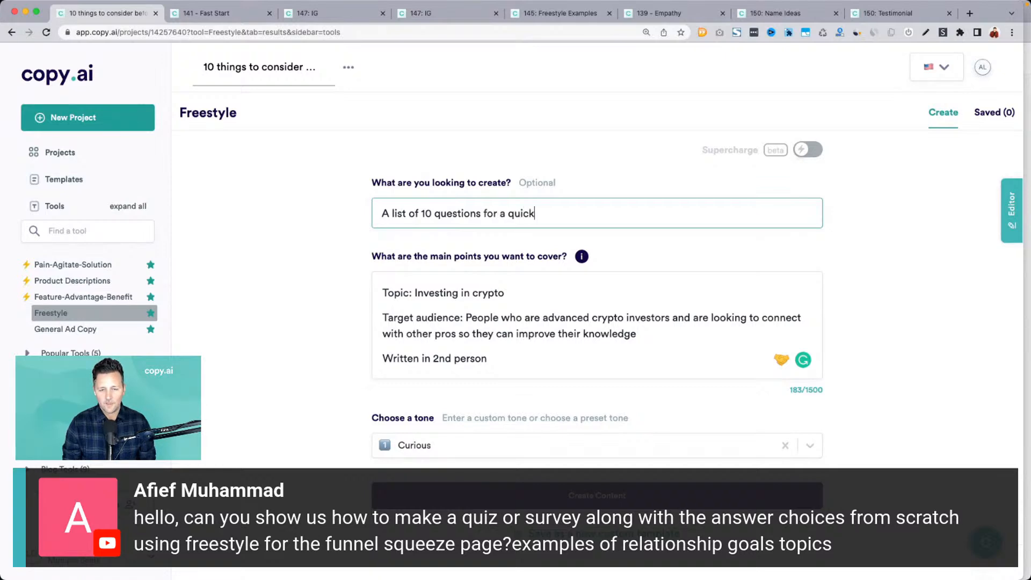
{"action": "key", "text": "Tab"}
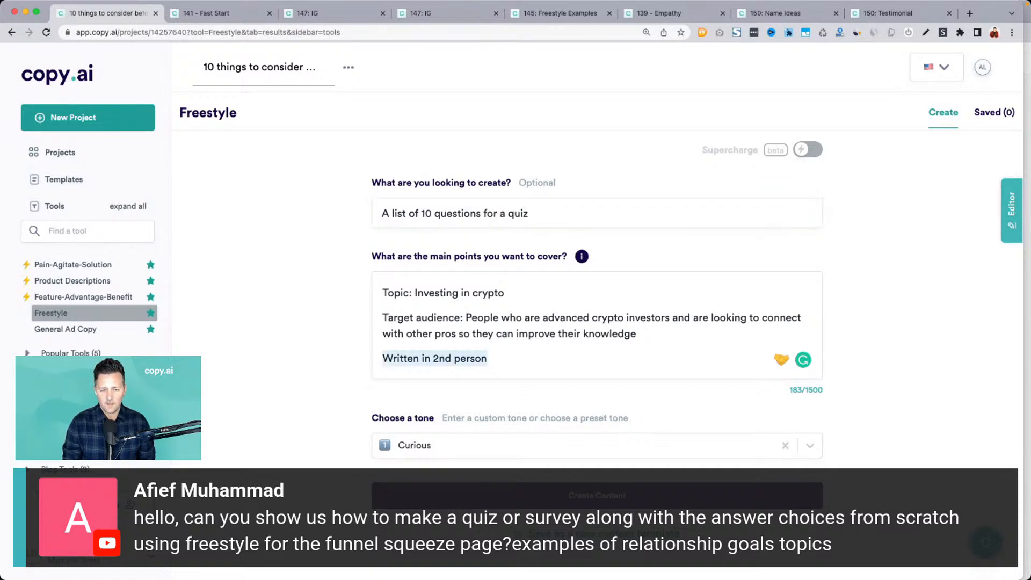
Step: Replace the topic in the main points with "Relationships and dating"
{"action": "left_click", "coordinate": [414, 293]}
{"action": "key", "text": "super+shift+Right"}
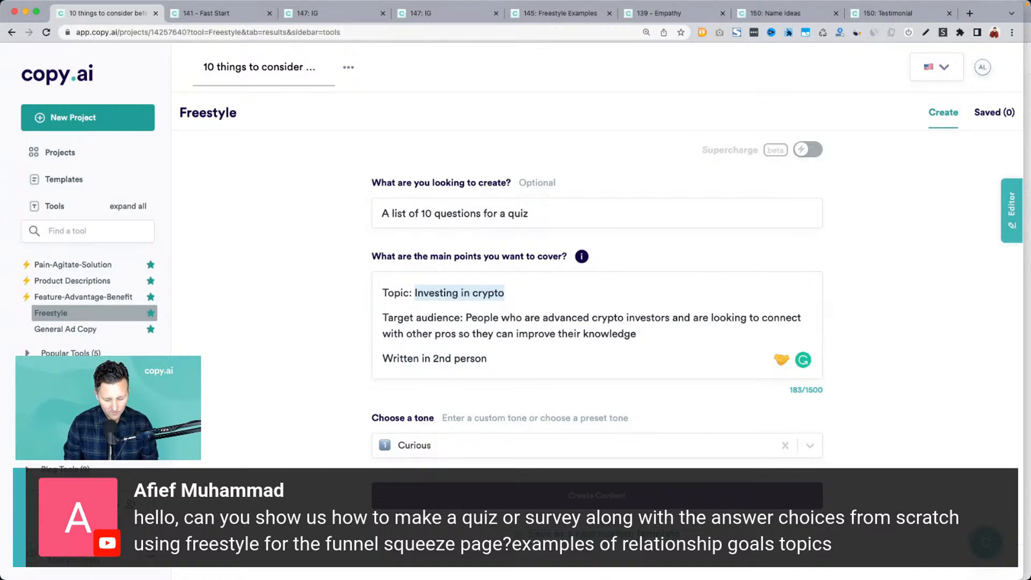
{"action": "type", "text": "Relationsh"}
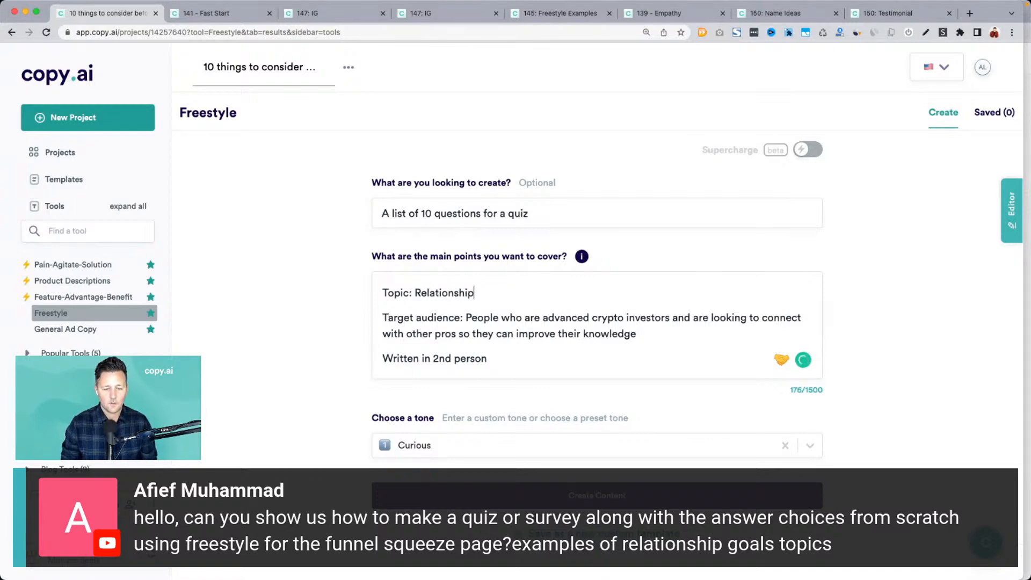
{"action": "left_click", "coordinate": [418, 292]}
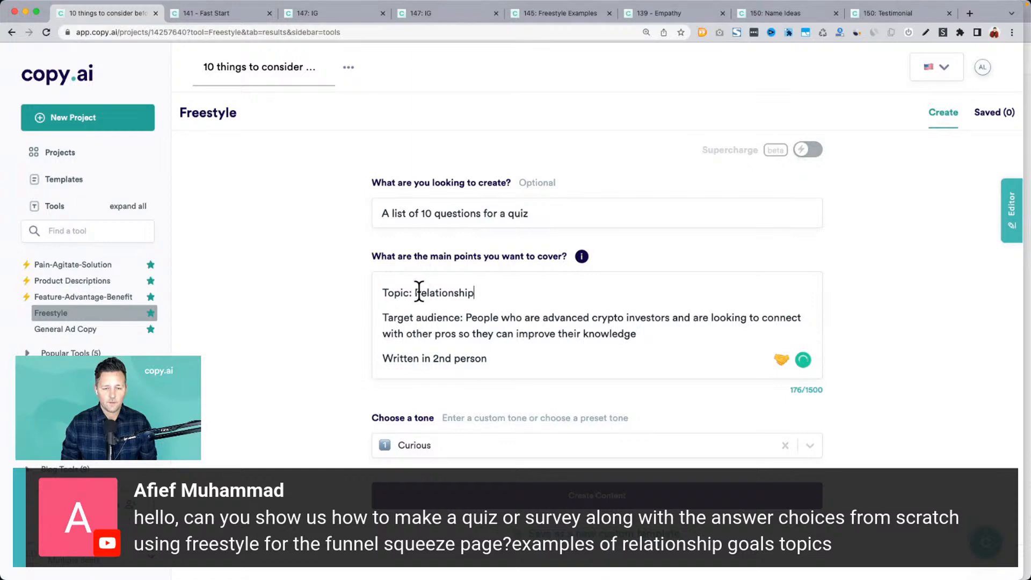
{"action": "left_click", "coordinate": [501, 292]}
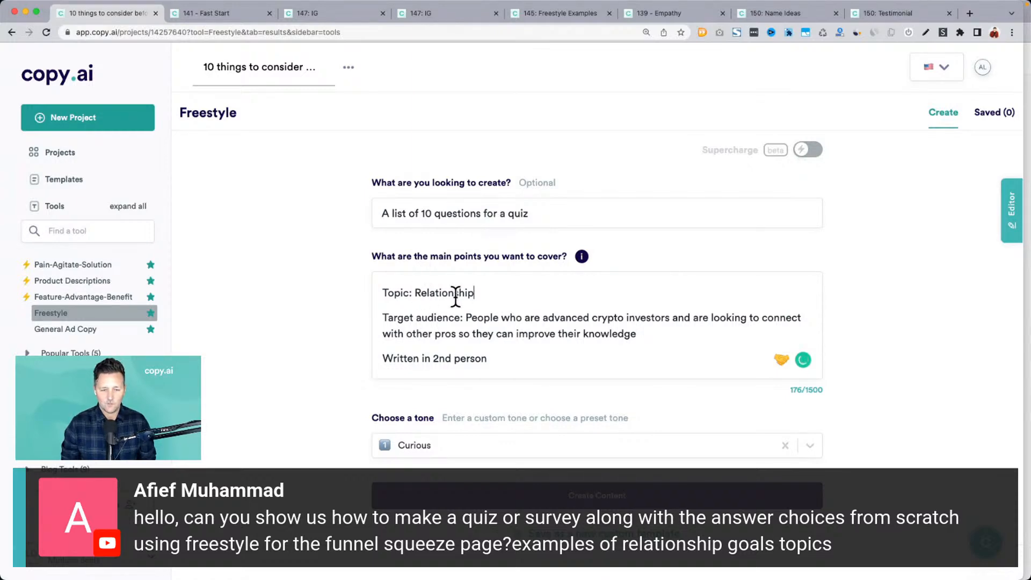
{"action": "type", "text": "s and dating"}
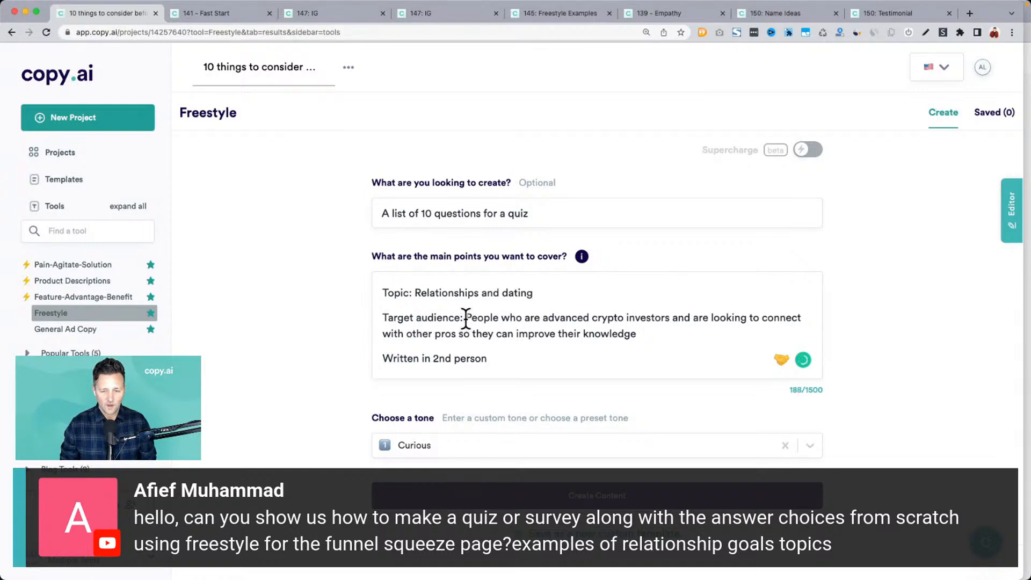
Step: Replace the crypto target audience with text starting "People" and shorten the topic to "Relationships"
{"action": "left_click_drag", "start_coordinate": [658, 338], "coordinate": [466, 317]}
{"action": "type", "text": "People"}
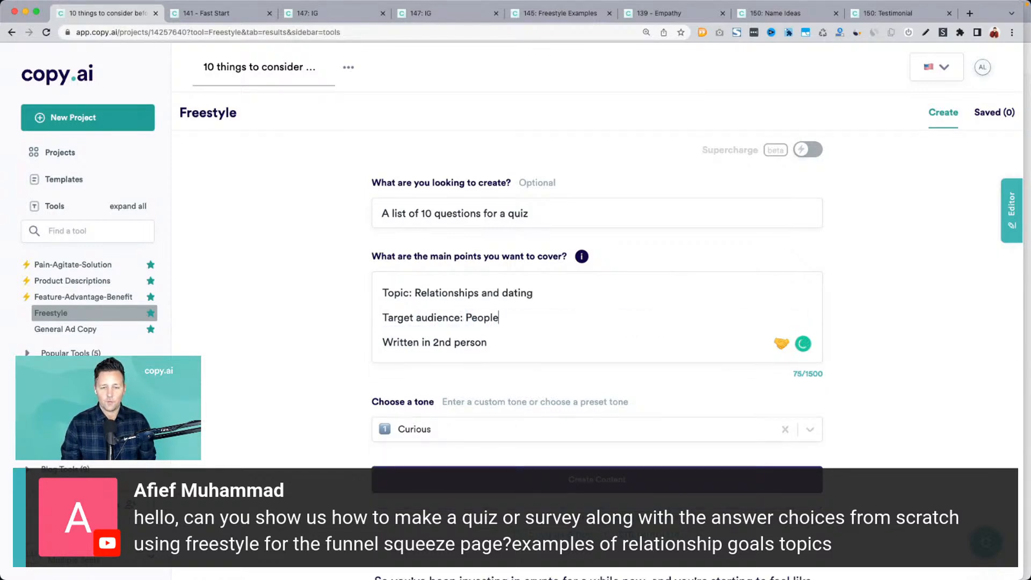
{"action": "double_click", "coordinate": [522, 292]}
{"action": "key", "text": "BackSpace"}
{"action": "key", "text": "BackSpace"}
{"action": "key", "text": "BackSpace"}
{"action": "key", "text": "BackSpace"}
{"action": "key", "text": "BackSpace"}
{"action": "key", "text": "BackSpace"}
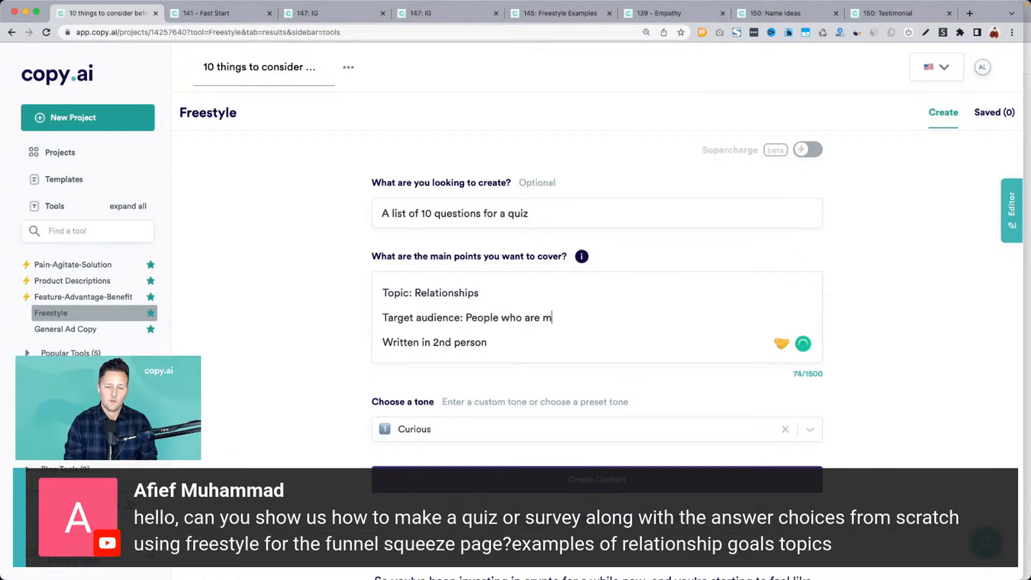
Step: Complete the target audience as "People who are married and want to keep their love spicy" and remove the perspective line
{"action": "type", "text": "d and want"}
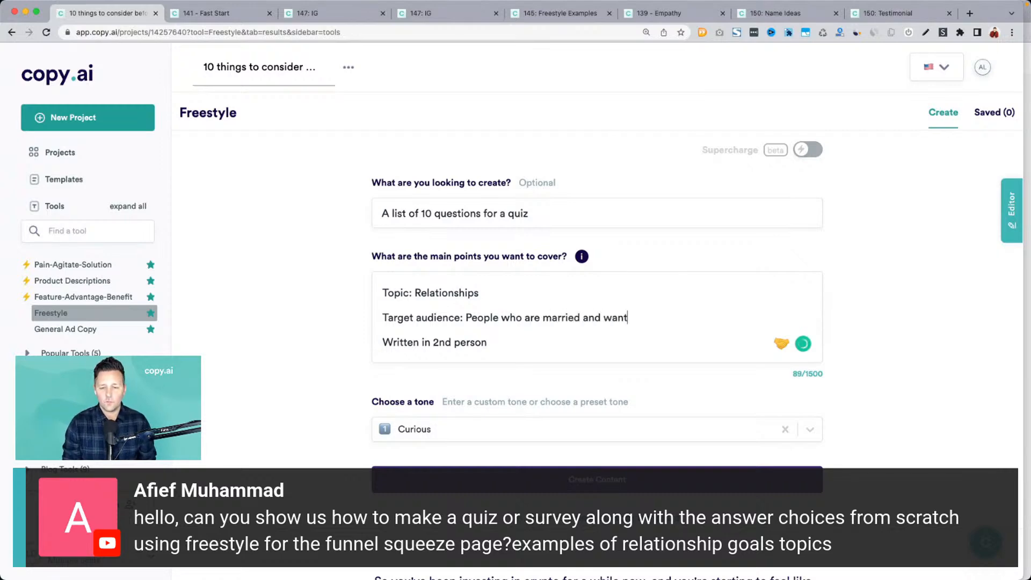
{"action": "type", "text": " to keep their lov Wri"}
{"action": "key", "text": "BackSpace"}
{"action": "type", "text": "ov"}
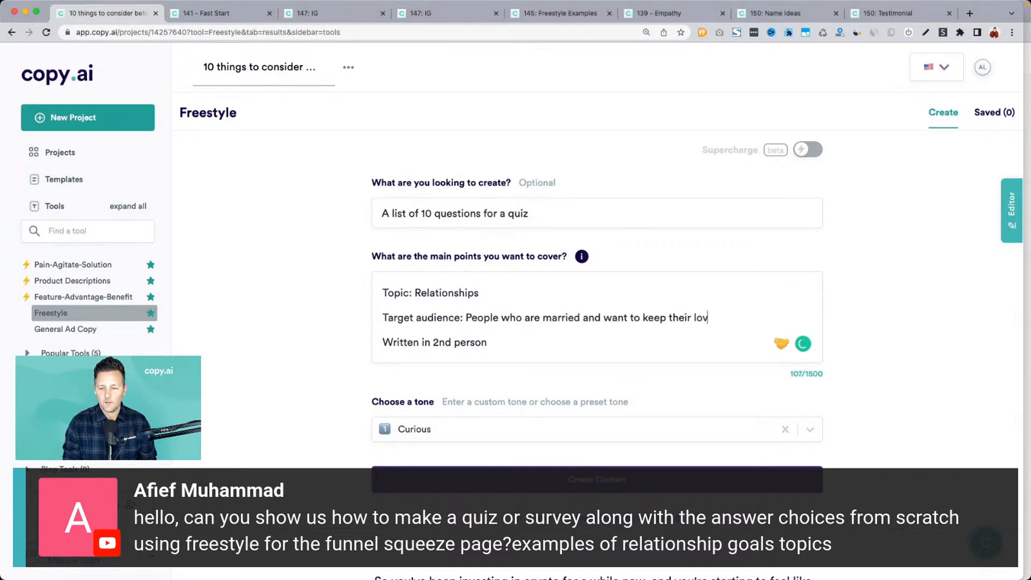
{"action": "type", "text": "e spic"}
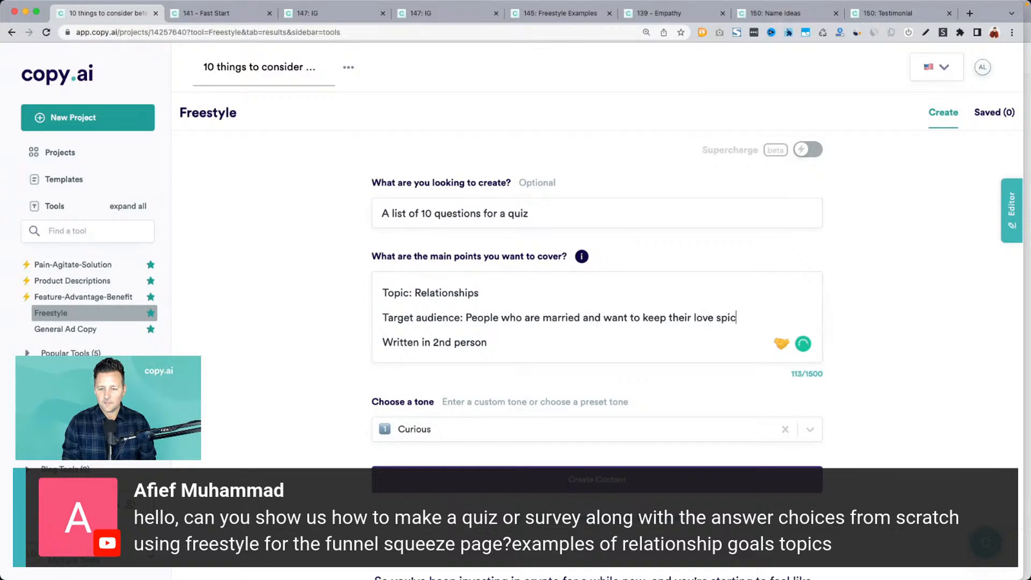
{"action": "type", "text": "y"}
{"action": "key", "text": "shift+super+Down"}
{"action": "key", "text": "BackSpace"}
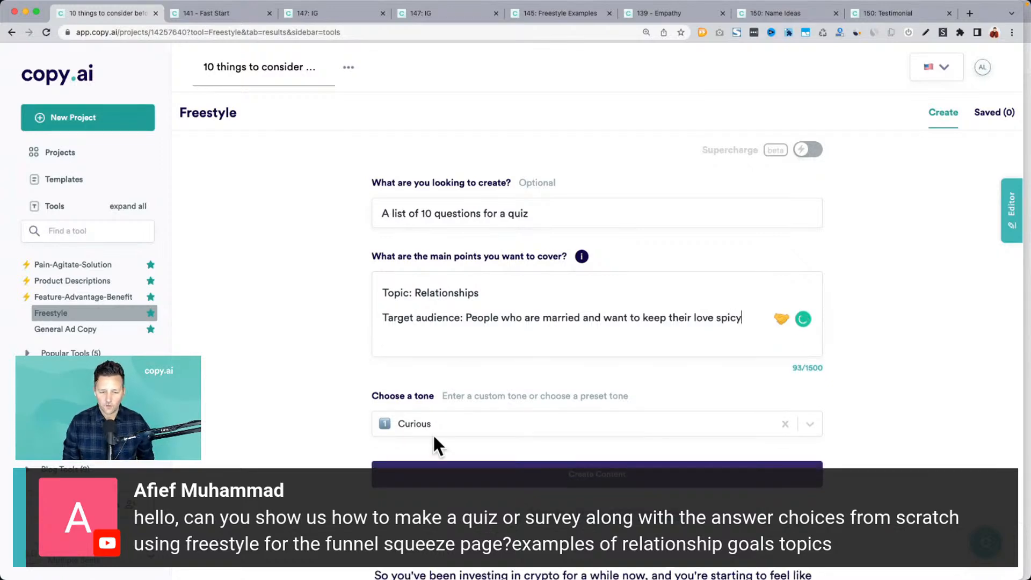
Step: Change the tone to Friendly and generate the content for the relationship quiz questions
{"action": "left_click", "coordinate": [479, 422]}
{"action": "scroll", "coordinate": [439, 403], "scroll_direction": "down", "scroll_amount": 2}
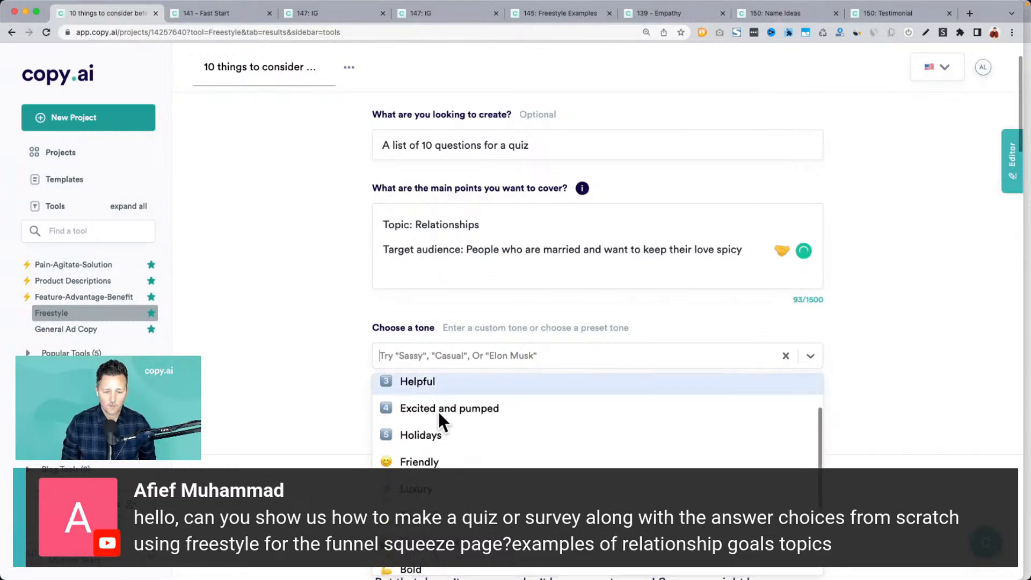
{"action": "left_click", "coordinate": [419, 462]}
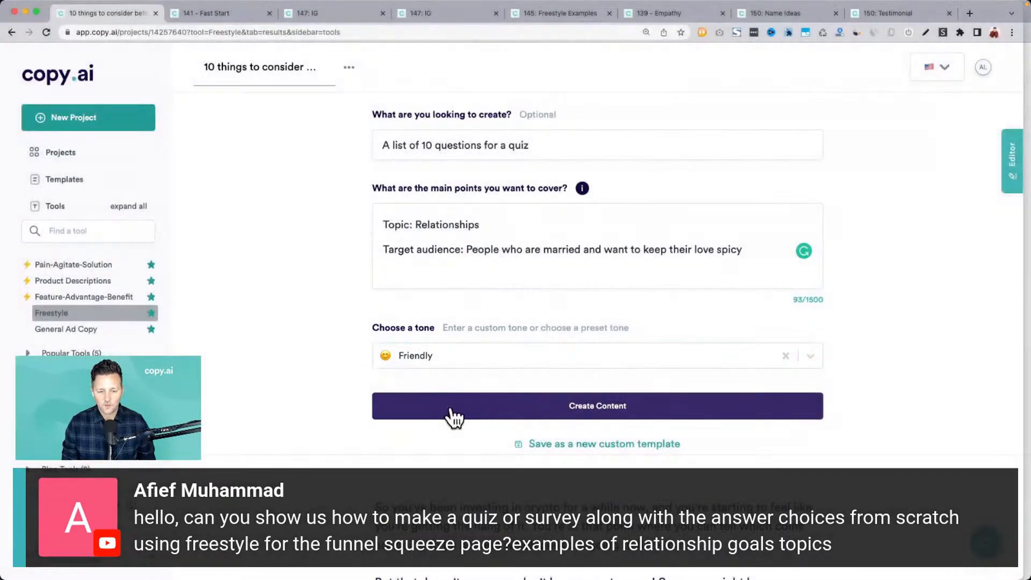
{"action": "left_click", "coordinate": [451, 411]}
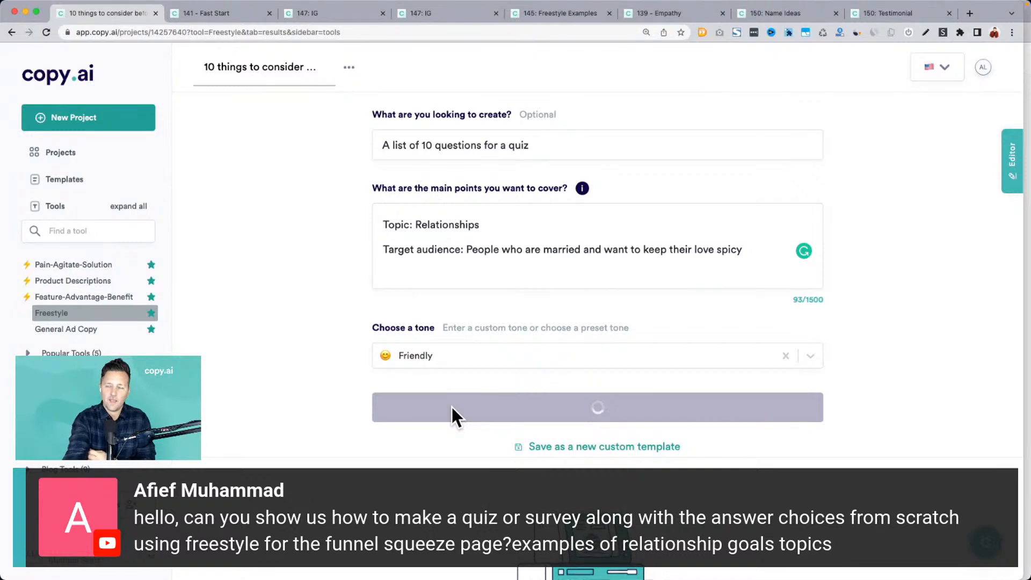
Step: Copy the whole first generated question list, starting with "You've been married for years"
{"action": "scroll", "coordinate": [451, 406], "scroll_direction": "down", "scroll_amount": 3}
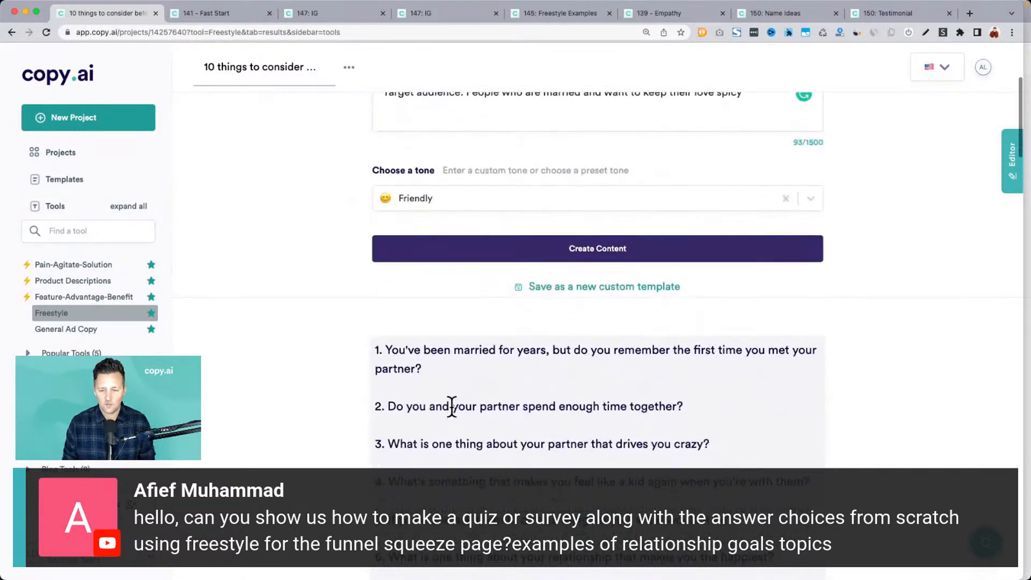
{"action": "scroll", "coordinate": [451, 407], "scroll_direction": "down", "scroll_amount": 3}
{"action": "left_click", "coordinate": [558, 329]}
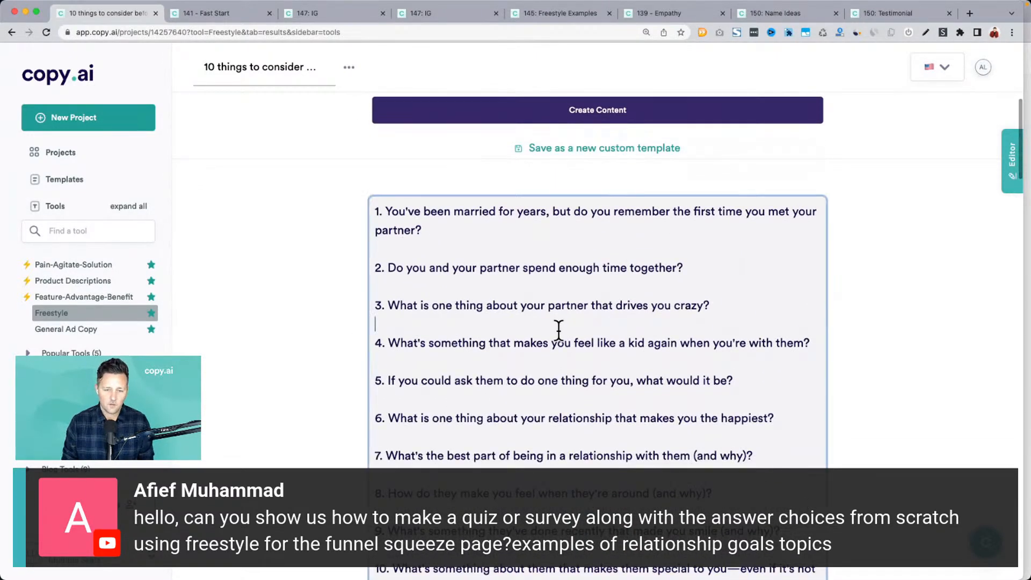
{"action": "key", "text": "super+a"}
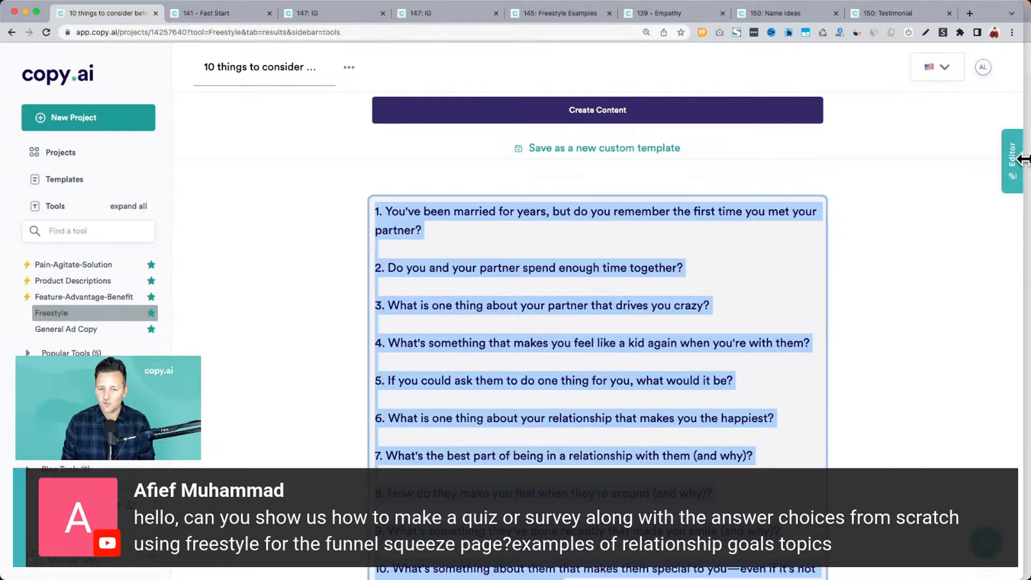
{"action": "key", "text": "super+c"}
Step: Go through the other generated lists and copy the one starting with "What is the most romantic thing you've ever done for your partner?"
{"action": "scroll", "coordinate": [683, 299], "scroll_direction": "down", "scroll_amount": 10}
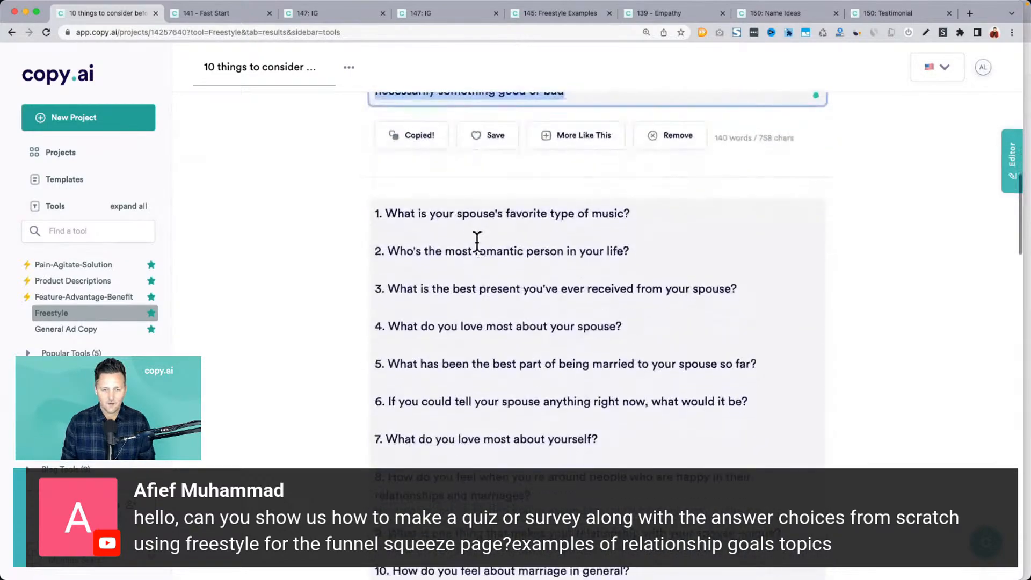
{"action": "scroll", "coordinate": [518, 230], "scroll_direction": "down", "scroll_amount": 1}
{"action": "scroll", "coordinate": [542, 275], "scroll_direction": "down", "scroll_amount": 10}
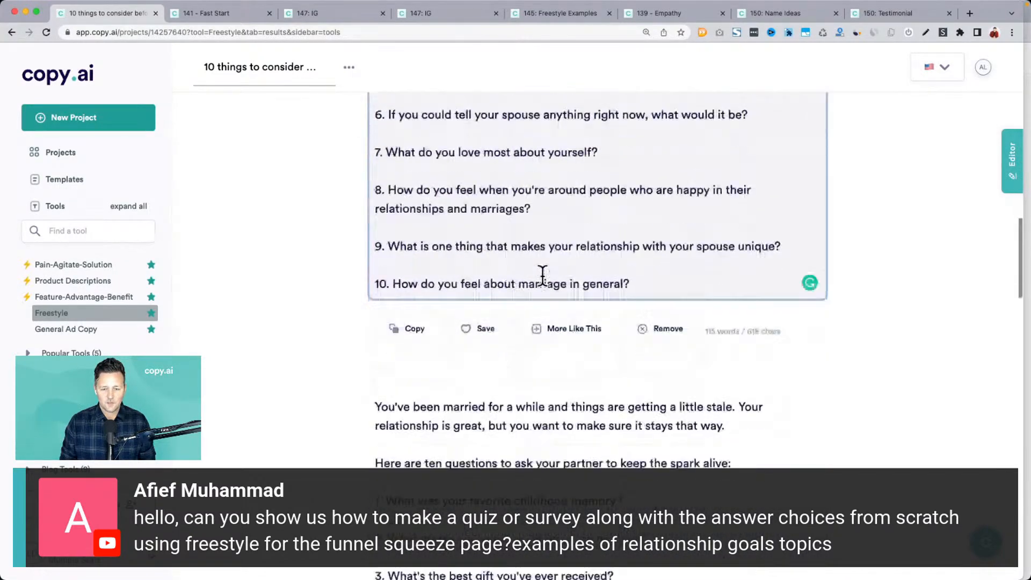
{"action": "scroll", "coordinate": [542, 275], "scroll_direction": "down", "scroll_amount": 10}
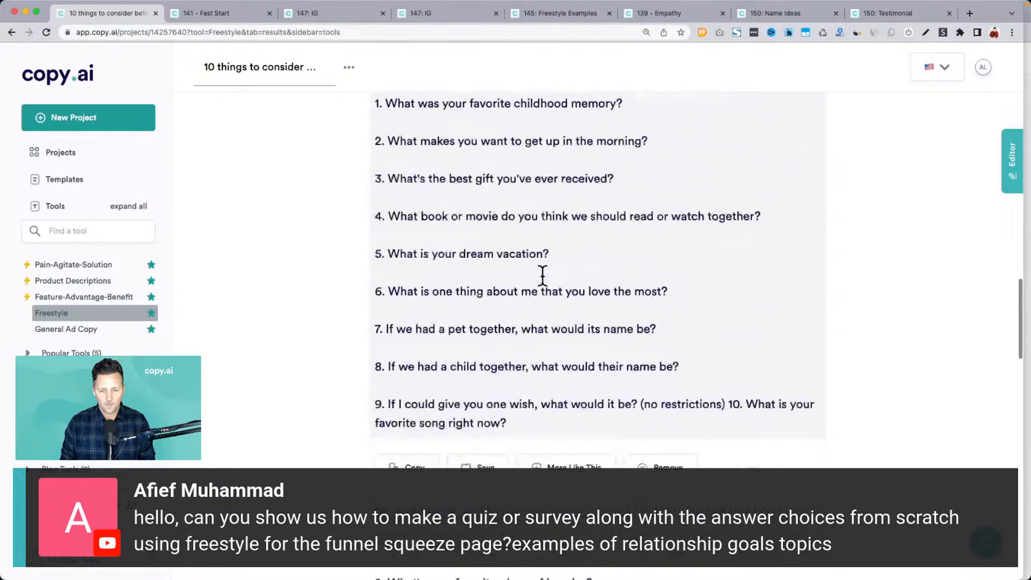
{"action": "scroll", "coordinate": [548, 379], "scroll_direction": "down", "scroll_amount": 10}
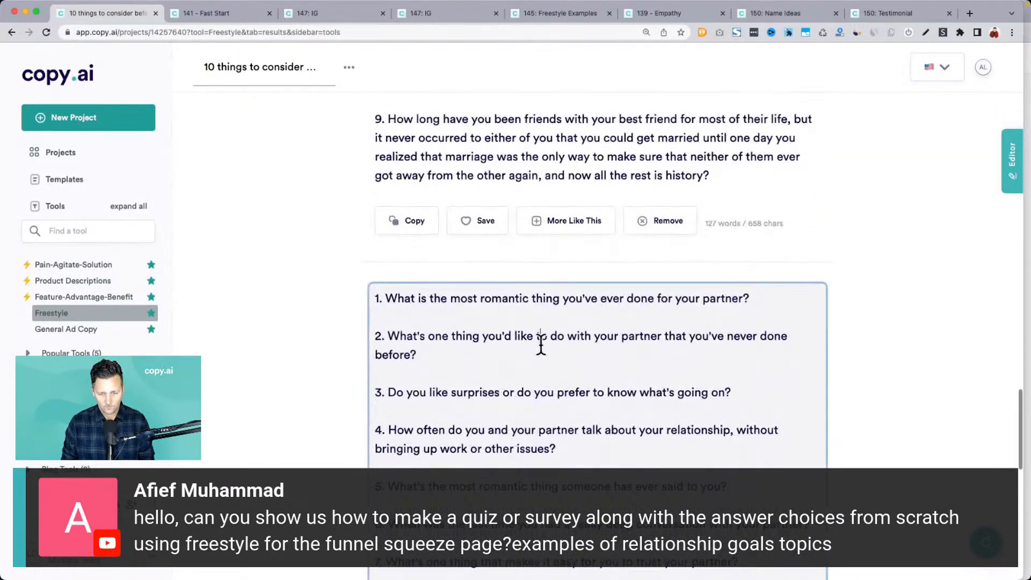
{"action": "scroll", "coordinate": [539, 344], "scroll_direction": "down", "scroll_amount": 5}
{"action": "triple_click", "coordinate": [632, 335]}
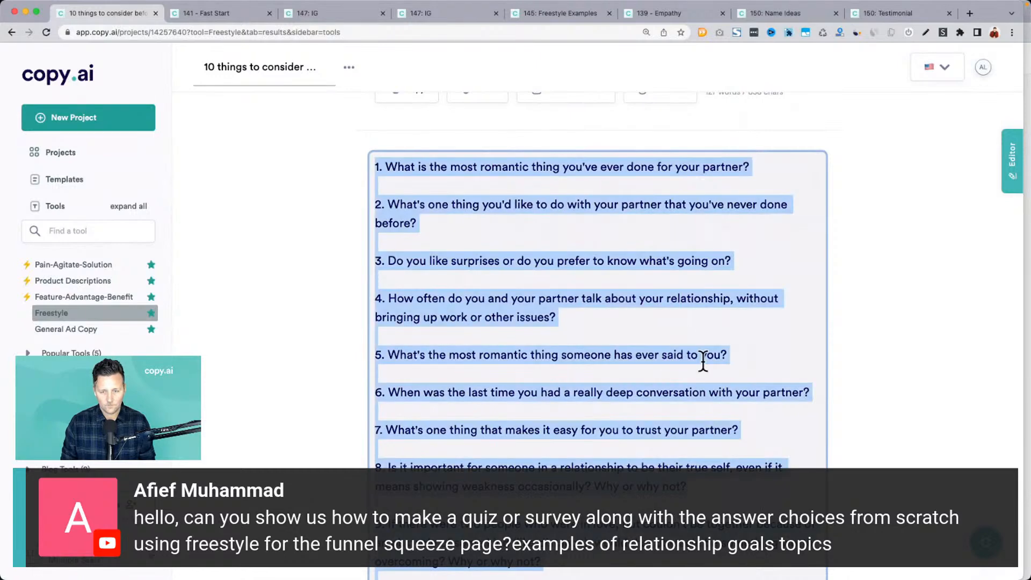
Step: Open the document editor, add blank lines above the car rental article's title and paste the copied question list there
{"action": "left_click", "coordinate": [1012, 173]}
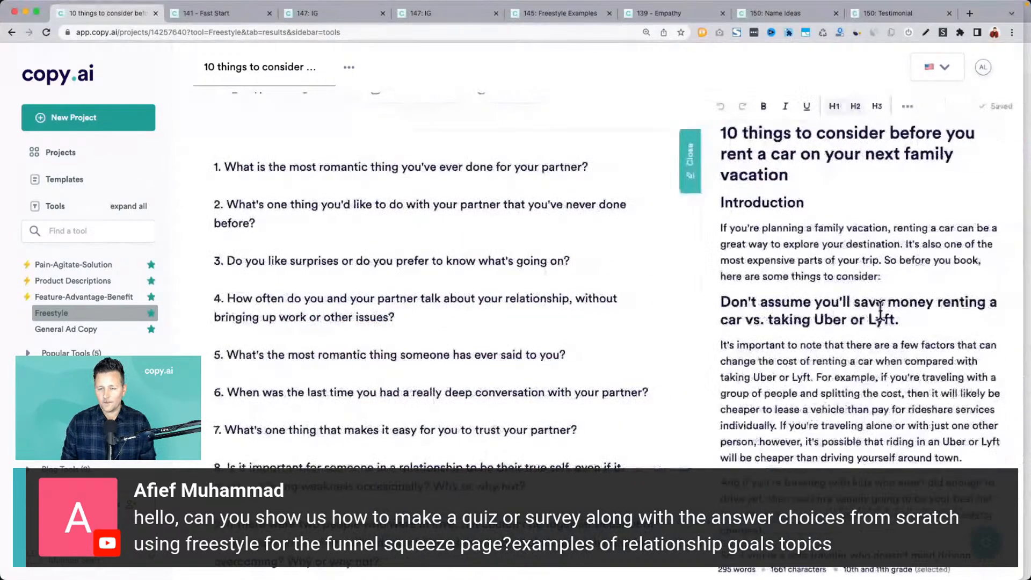
{"action": "left_click", "coordinate": [723, 137]}
{"action": "key", "text": "Return"}
{"action": "key", "text": "Return"}
{"action": "key", "text": "Return"}
{"action": "key", "text": "Return"}
{"action": "key", "text": "Return"}
{"action": "key", "text": "Return"}
{"action": "key", "text": "Return"}
{"action": "key", "text": "Return"}
{"action": "key", "text": "Return"}
{"action": "key", "text": "Return"}
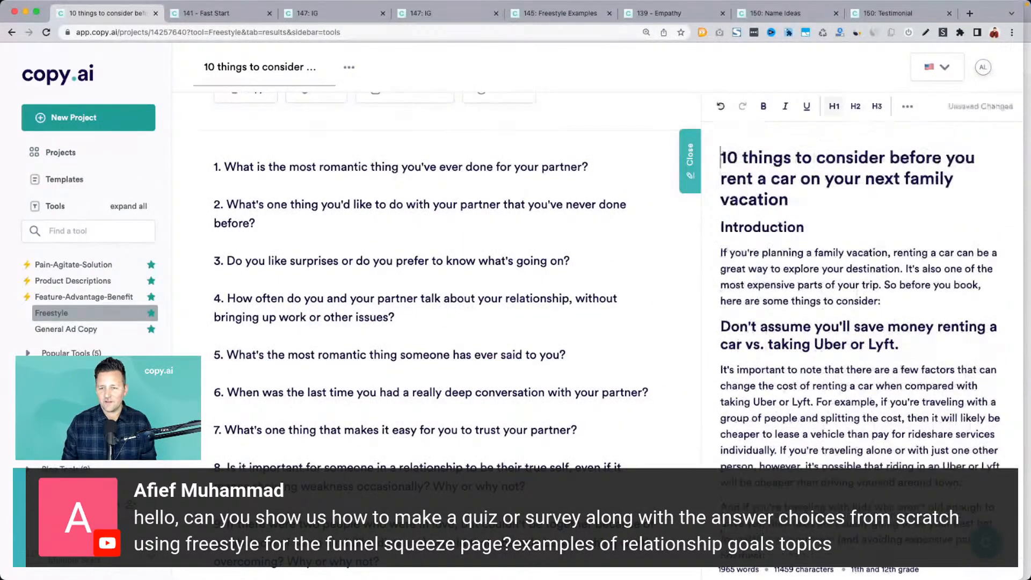
{"action": "key", "text": "Return"}
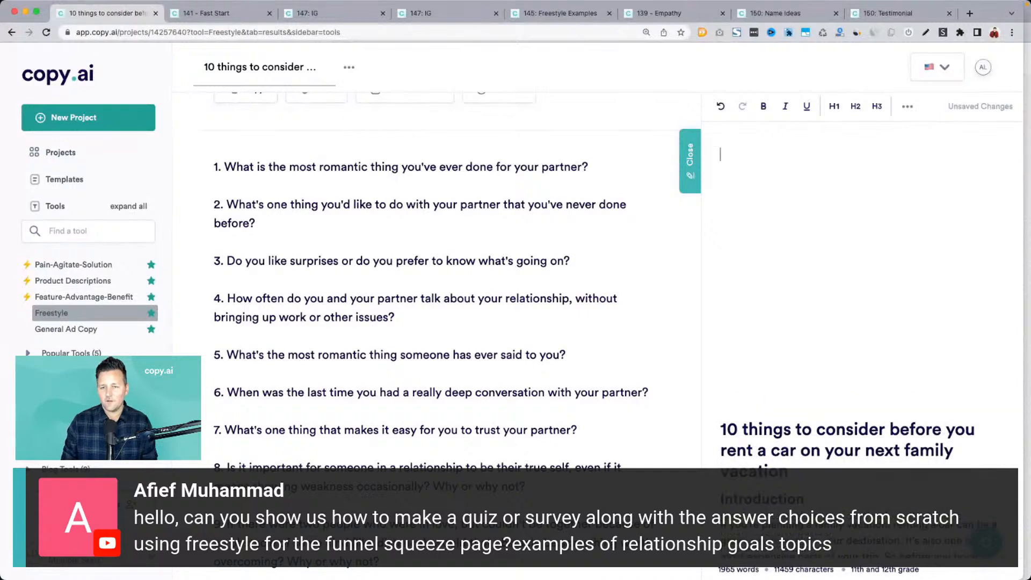
{"action": "key", "text": "super+v"}
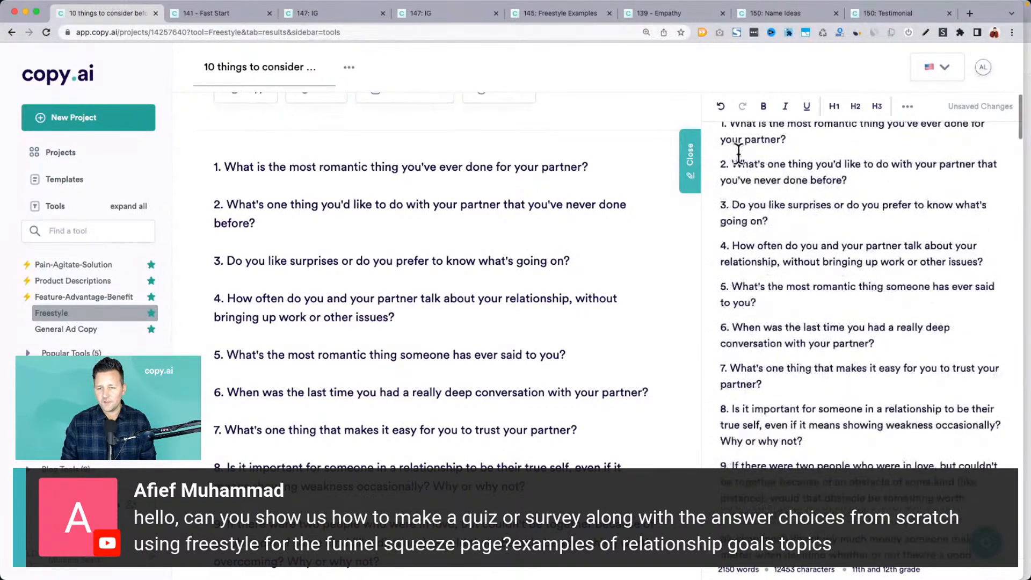
Step: Copy the text of question 4 in the editor, about how often partners talk about their relationship, without its number
{"action": "scroll", "coordinate": [757, 177], "scroll_direction": "up", "scroll_amount": 1}
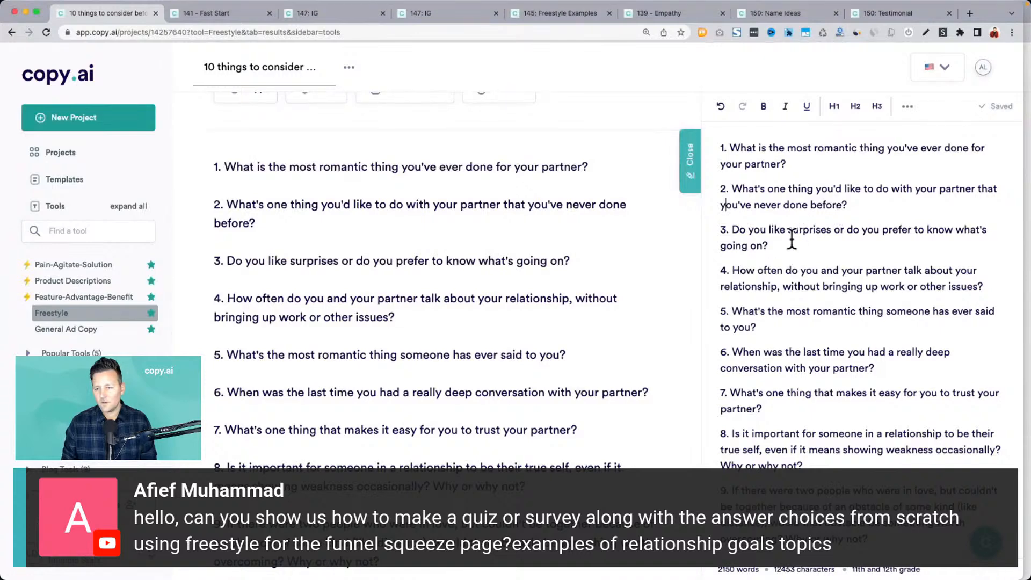
{"action": "left_click", "coordinate": [771, 246]}
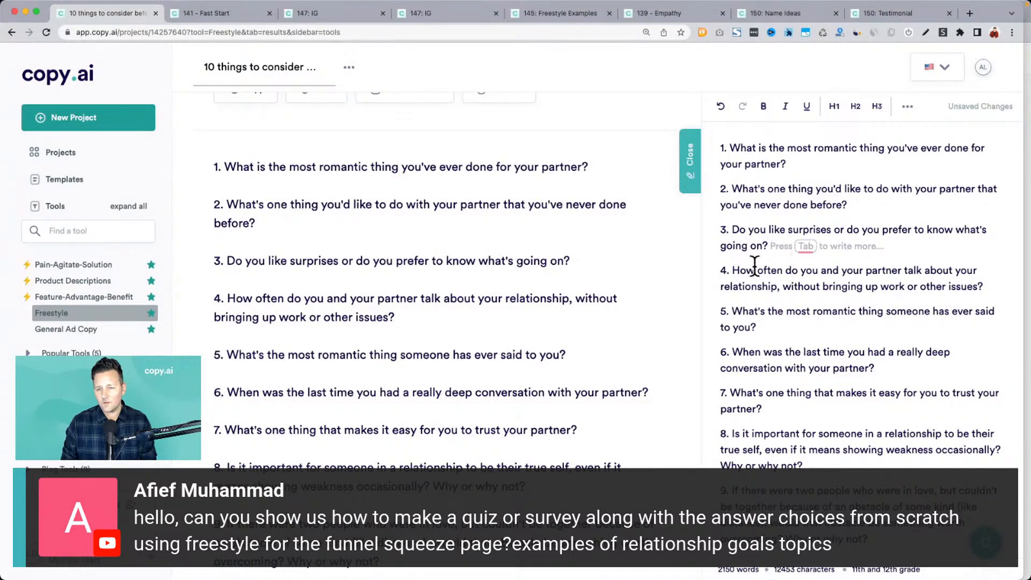
{"action": "left_click", "coordinate": [740, 270]}
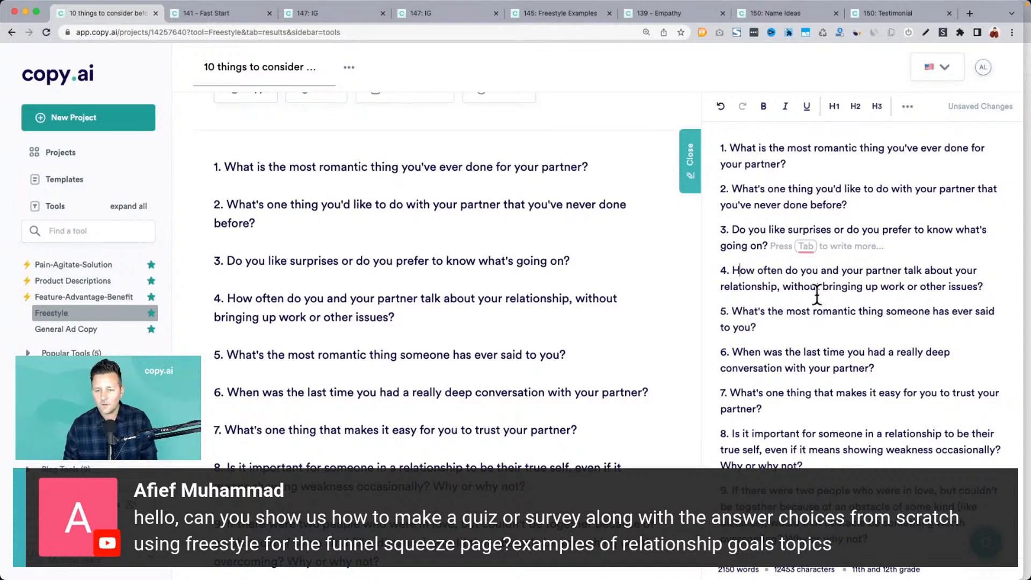
{"action": "left_click", "coordinate": [737, 271]}
{"action": "triple_click", "coordinate": [989, 285]}
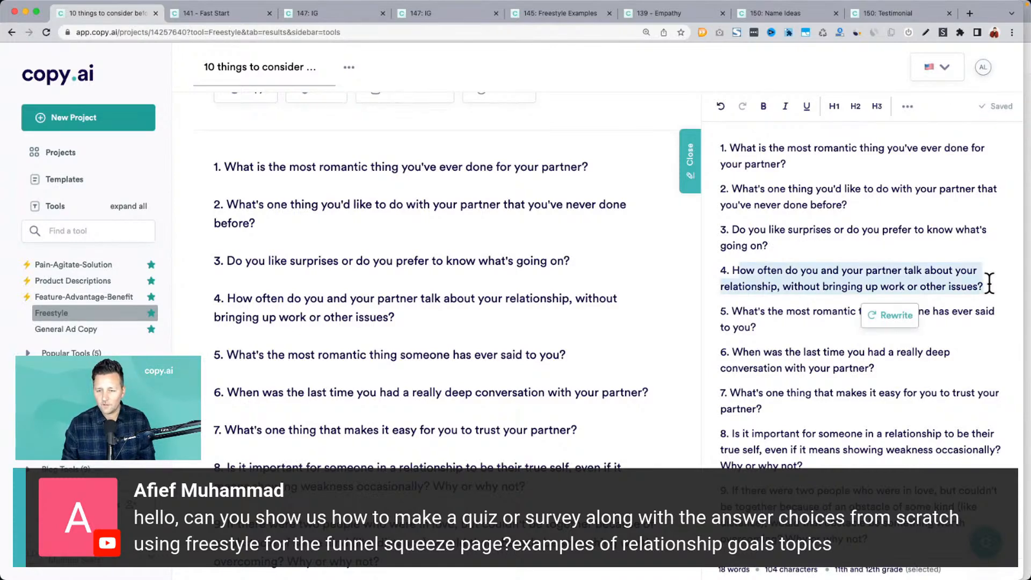
{"action": "left_click", "coordinate": [733, 270]}
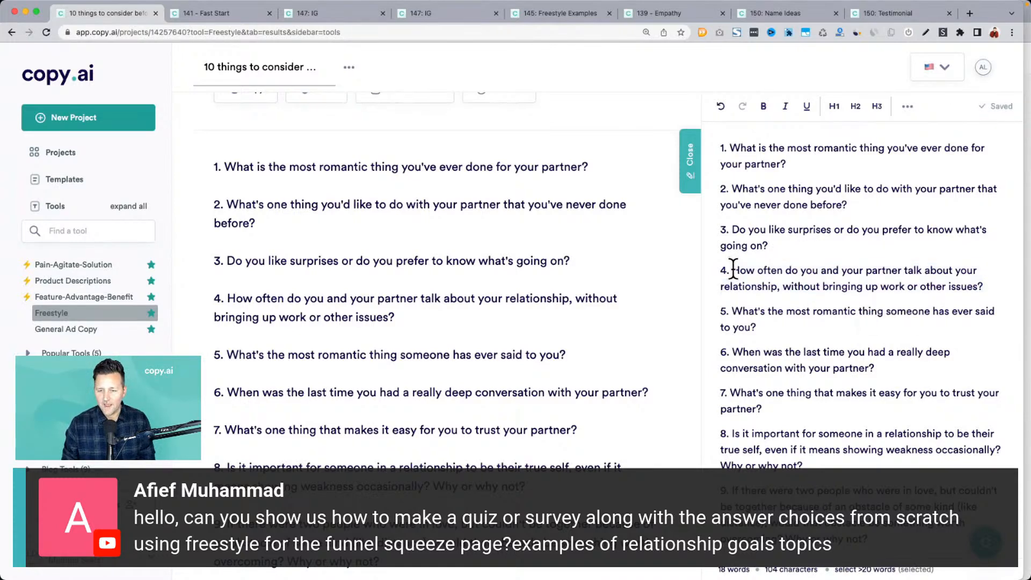
{"action": "triple_click", "coordinate": [986, 288]}
{"action": "key", "text": "ctrl+c"}
Step: Replace the description of what to create with "A list of 4 potential answers for this question to put in my quiz options"
{"action": "scroll", "coordinate": [510, 300], "scroll_direction": "down", "scroll_amount": 10}
{"action": "scroll", "coordinate": [510, 300], "scroll_direction": "up", "scroll_amount": 10}
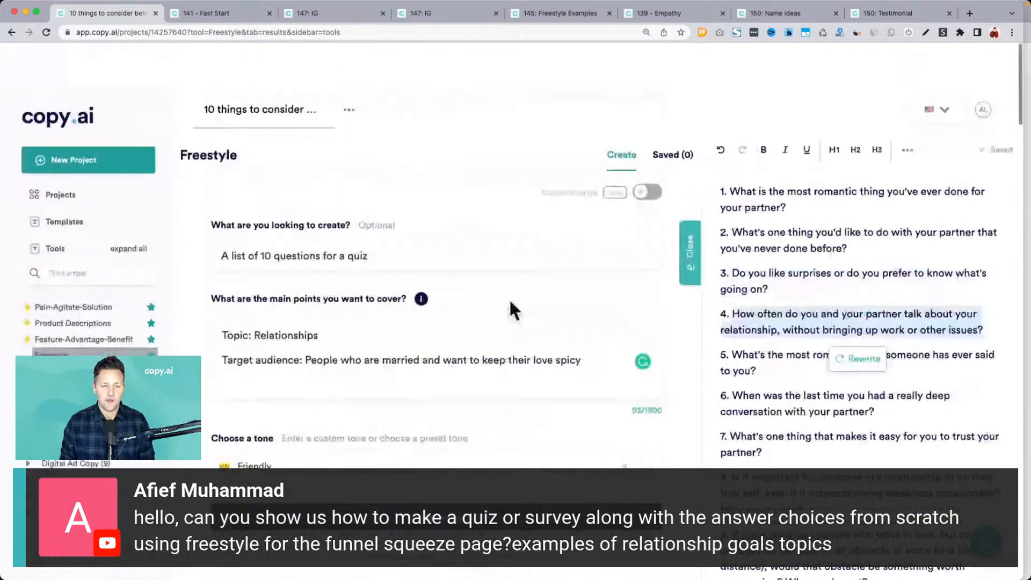
{"action": "triple_click", "coordinate": [285, 209]}
{"action": "type", "text": "A list of 4 p"}
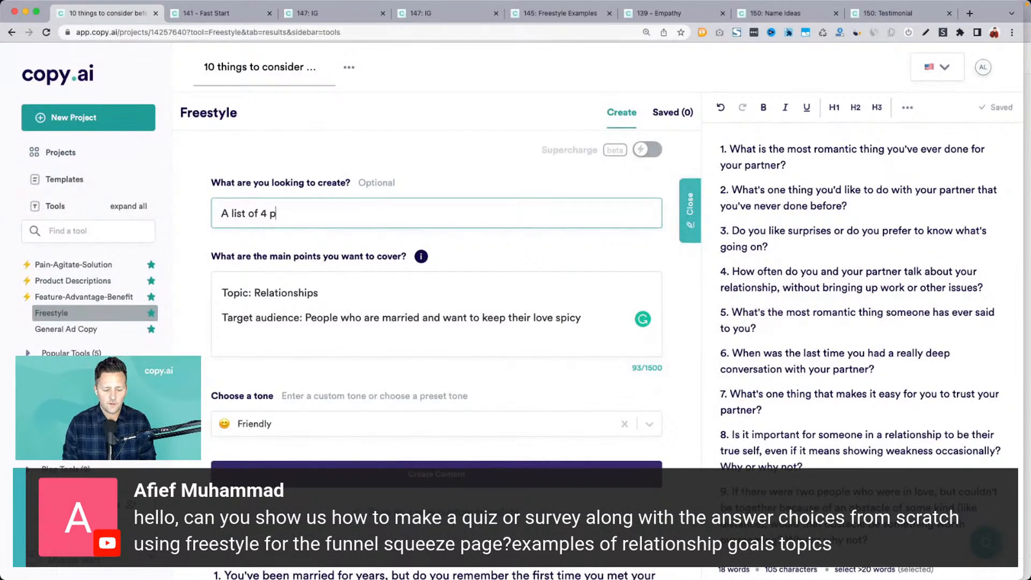
{"action": "type", "text": "oten"}
{"action": "key", "text": "BackSpace"}
{"action": "type", "text": "ential"}
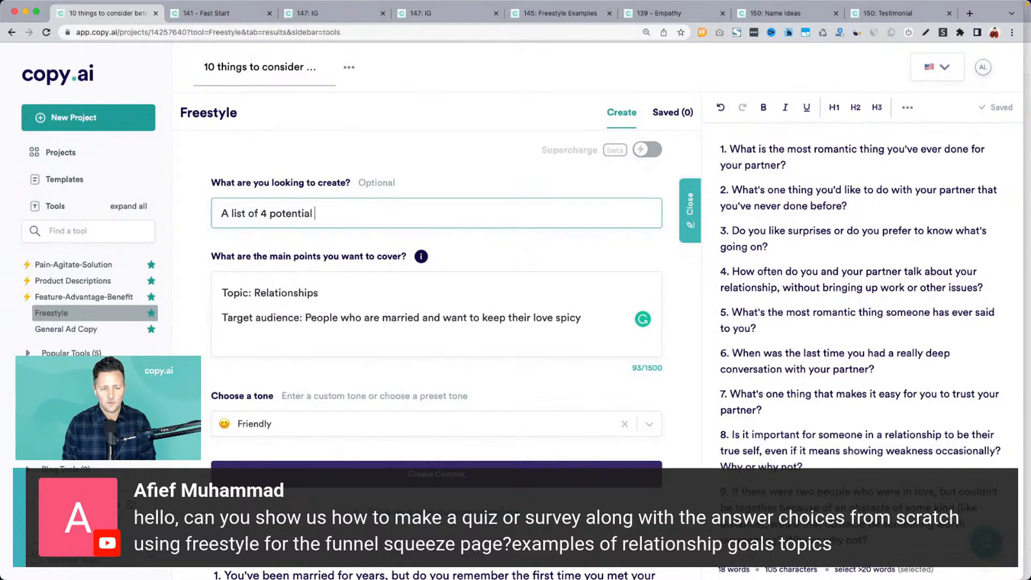
{"action": "type", "text": " answers for th"}
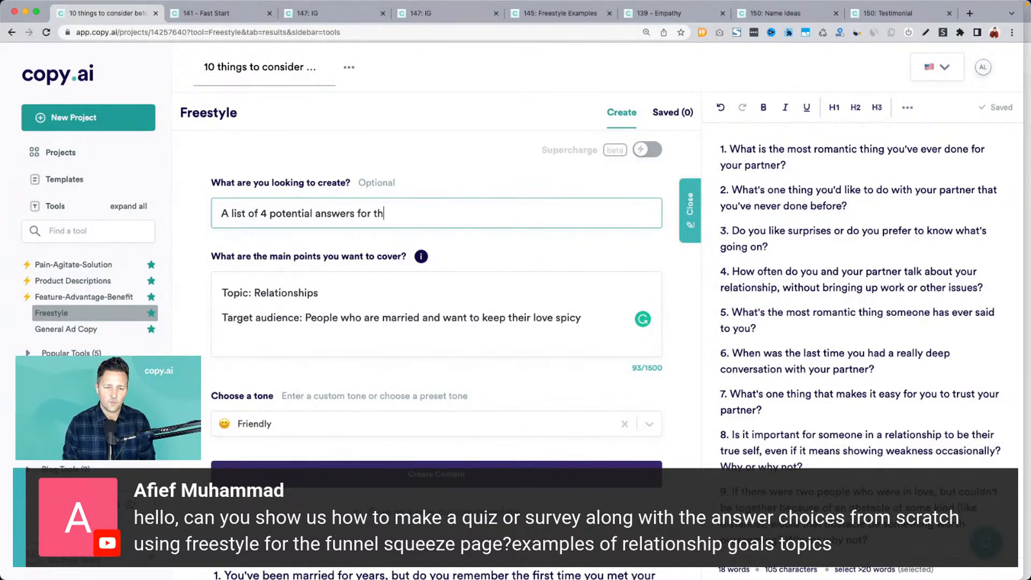
{"action": "type", "text": "is question to put in my quiz options"}
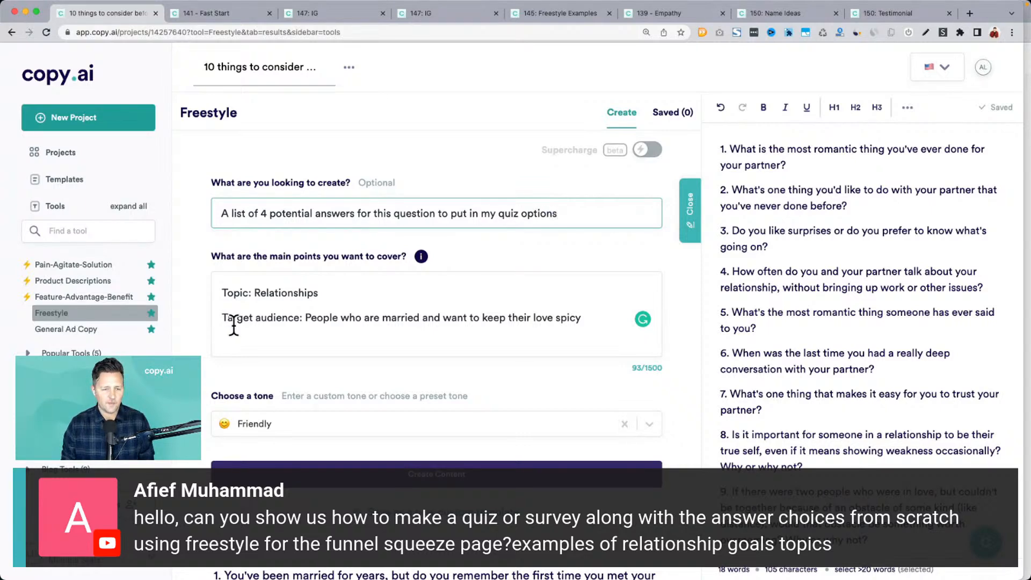
Step: Replace all the main points with "Question:" followed by the copied question about how often partners talk about their relationship
{"action": "left_click", "coordinate": [258, 295]}
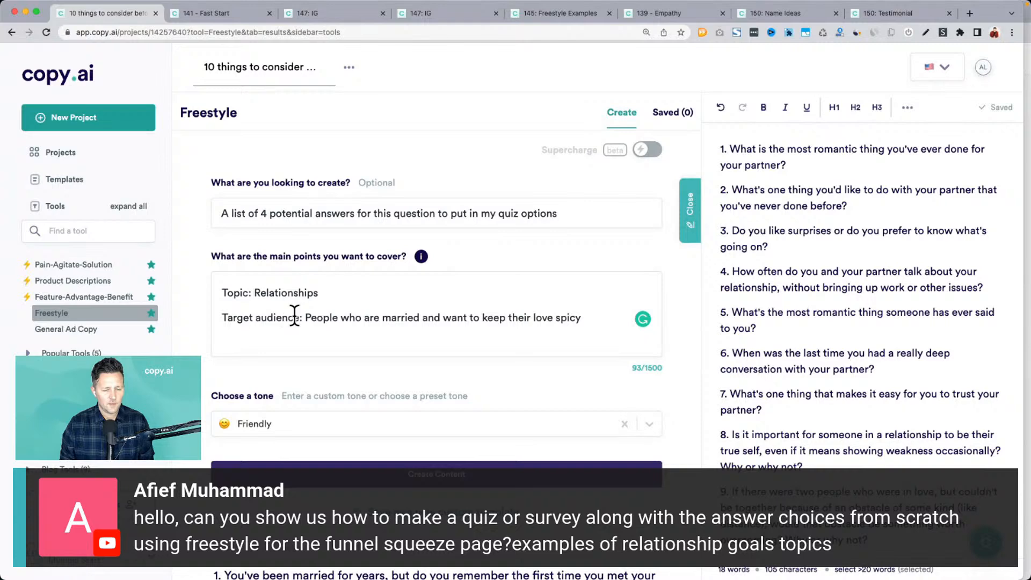
{"action": "key", "text": "ctrl+a"}
{"action": "type", "text": "Que"}
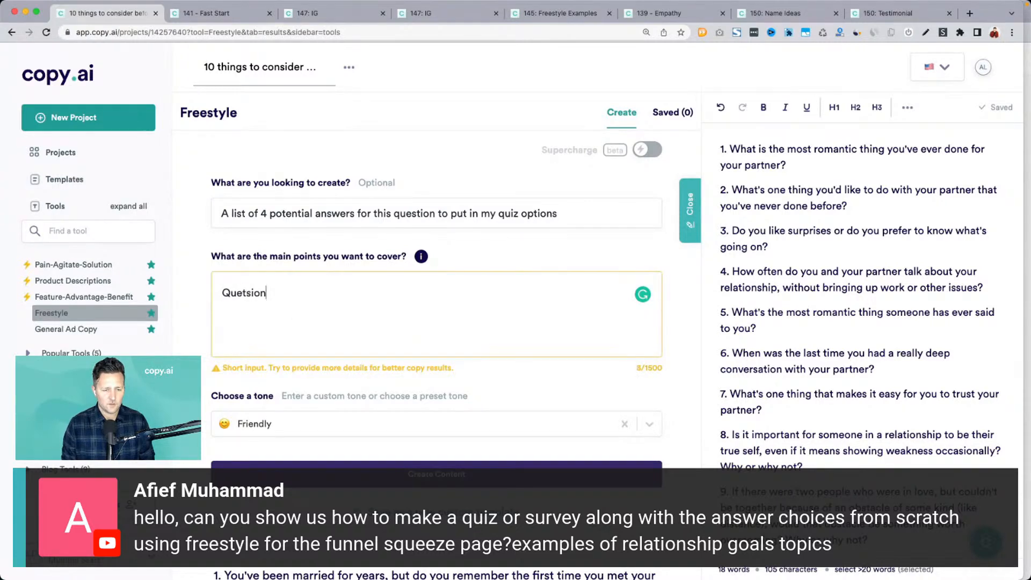
{"action": "type", "text": "stion:"}
{"action": "key", "text": "ctrl+v"}
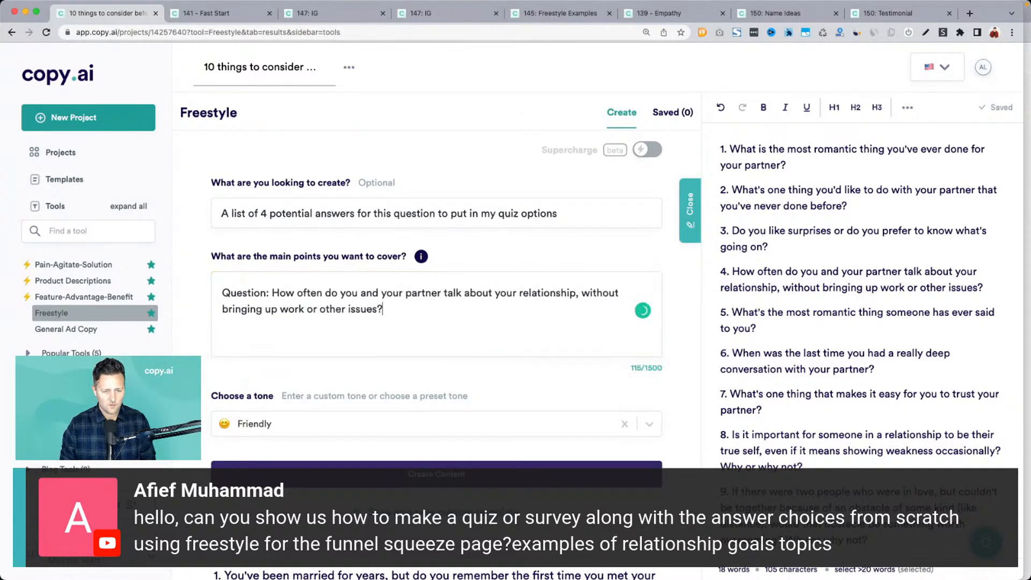
Step: Generate the answer options and review the sets, highlighting the one starting with "We talk about our relationship all the time"
{"action": "left_click", "coordinate": [352, 472]}
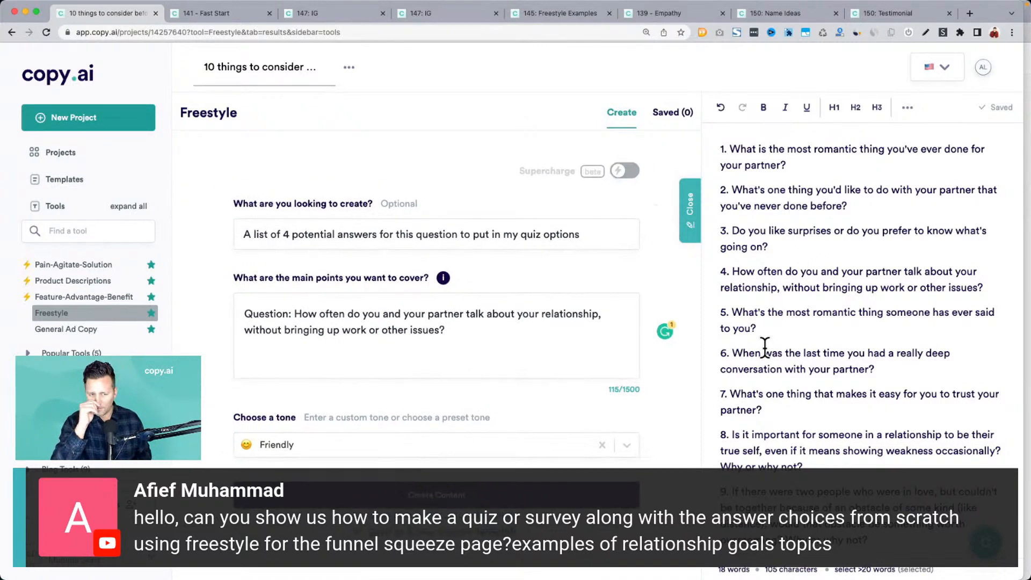
{"action": "scroll", "coordinate": [764, 346], "scroll_direction": "down", "scroll_amount": 4}
{"action": "scroll", "coordinate": [331, 383], "scroll_direction": "down", "scroll_amount": 5}
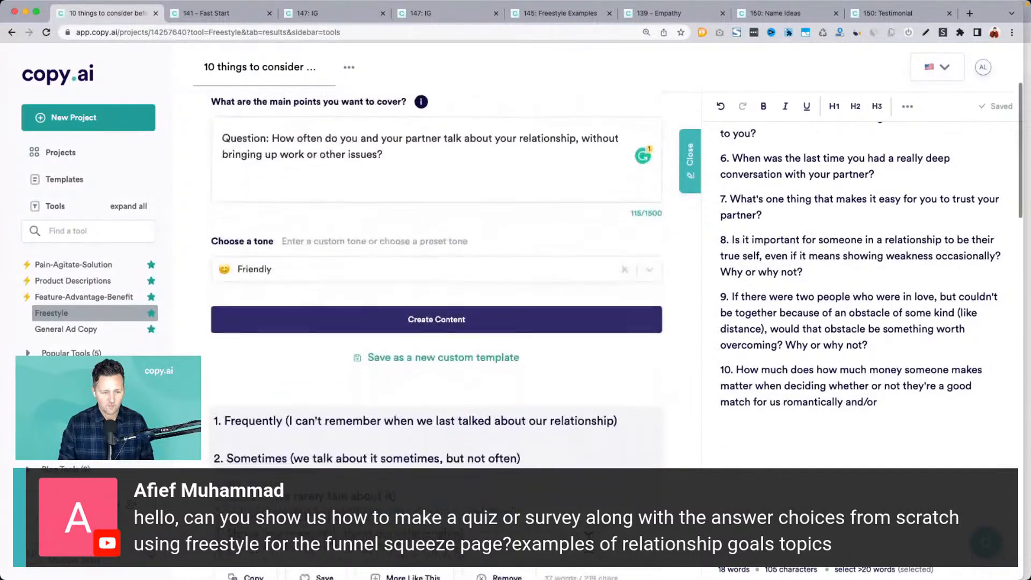
{"action": "scroll", "coordinate": [331, 383], "scroll_direction": "down", "scroll_amount": 3}
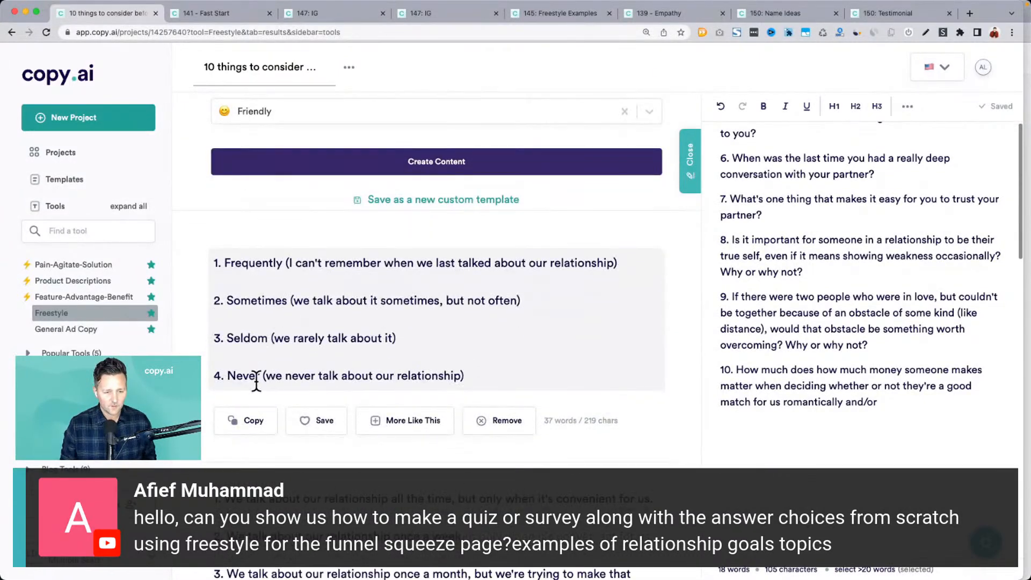
{"action": "scroll", "coordinate": [288, 375], "scroll_direction": "down", "scroll_amount": 2}
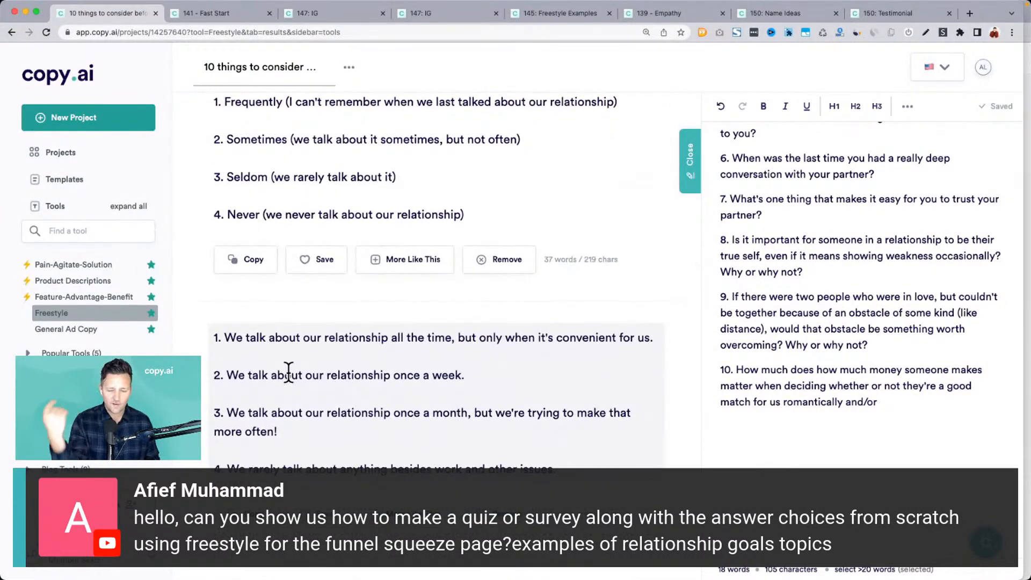
{"action": "scroll", "coordinate": [286, 364], "scroll_direction": "down", "scroll_amount": 2}
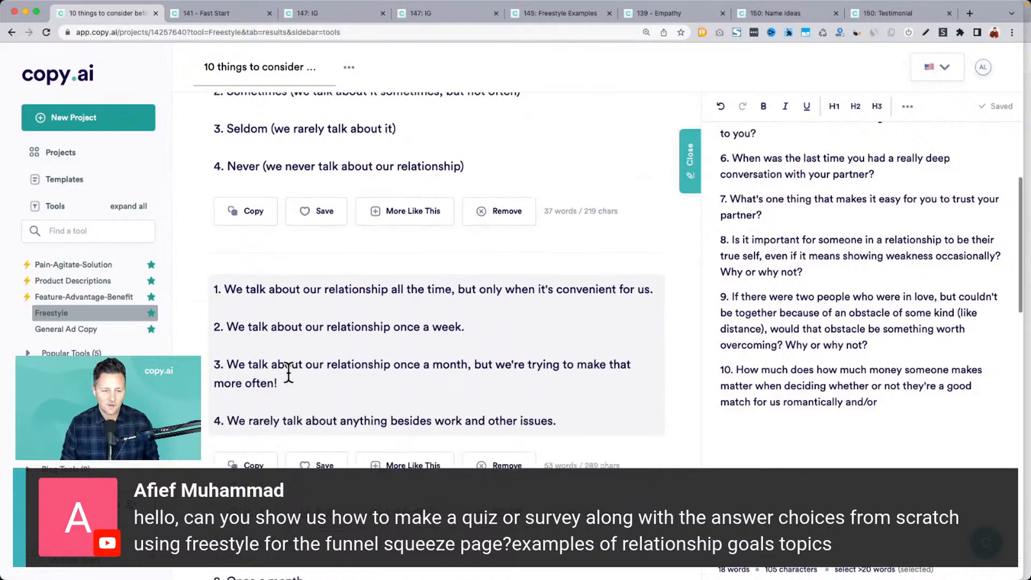
{"action": "left_click_drag", "start_coordinate": [217, 266], "coordinate": [576, 400]}
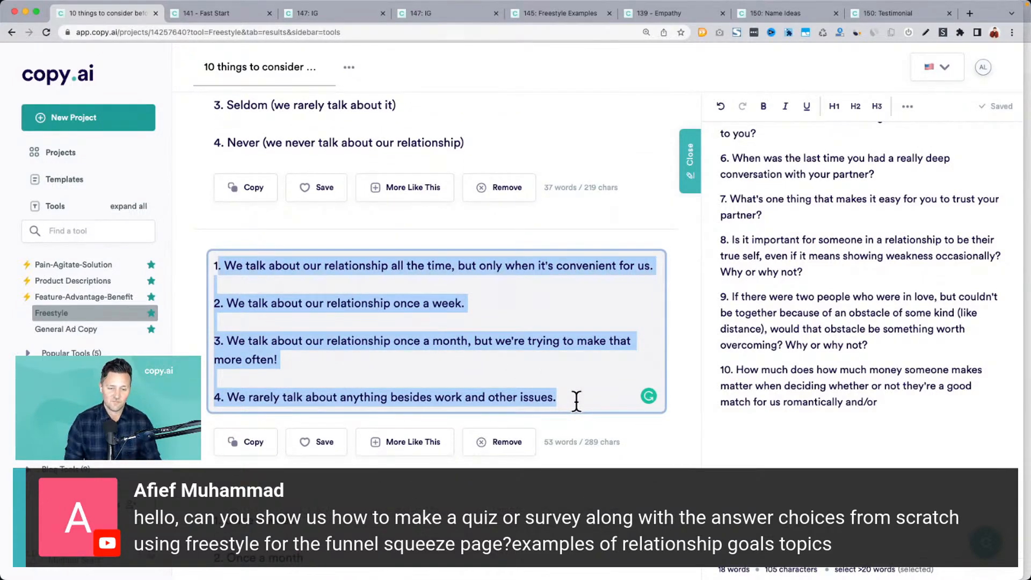
{"action": "scroll", "coordinate": [575, 400], "scroll_direction": "down", "scroll_amount": 7}
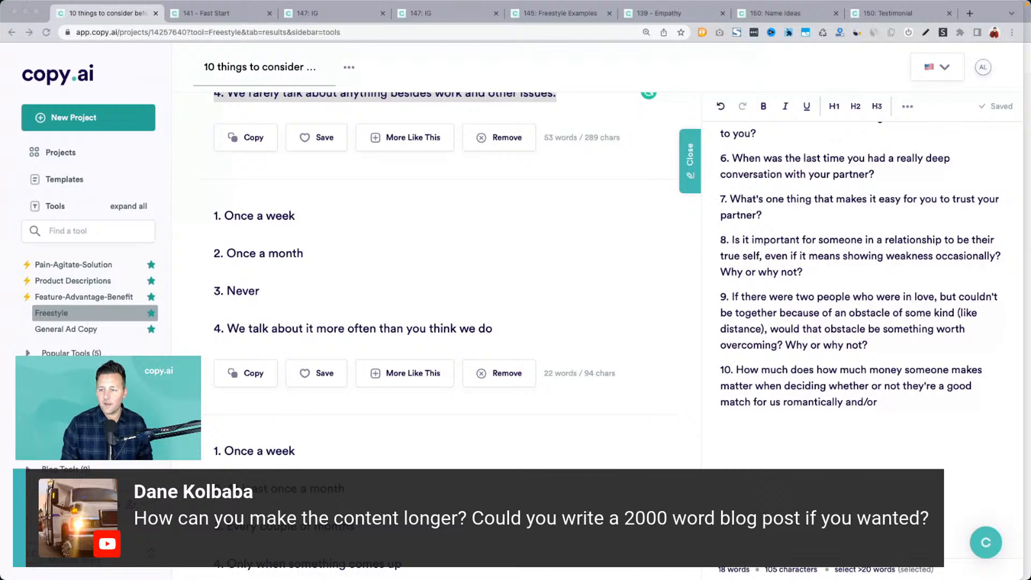
Step: Consult the notes from recent live demos in the Copy.ai Helpful Tips document, and return to the Freestyle tool
{"action": "left_click", "coordinate": [1028, 195]}
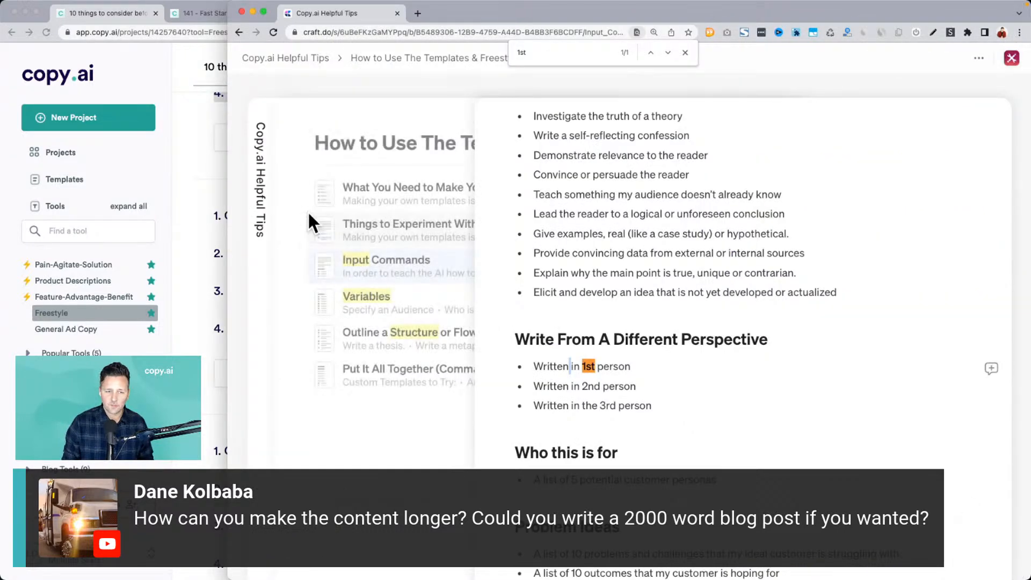
{"action": "left_click", "coordinate": [266, 174]}
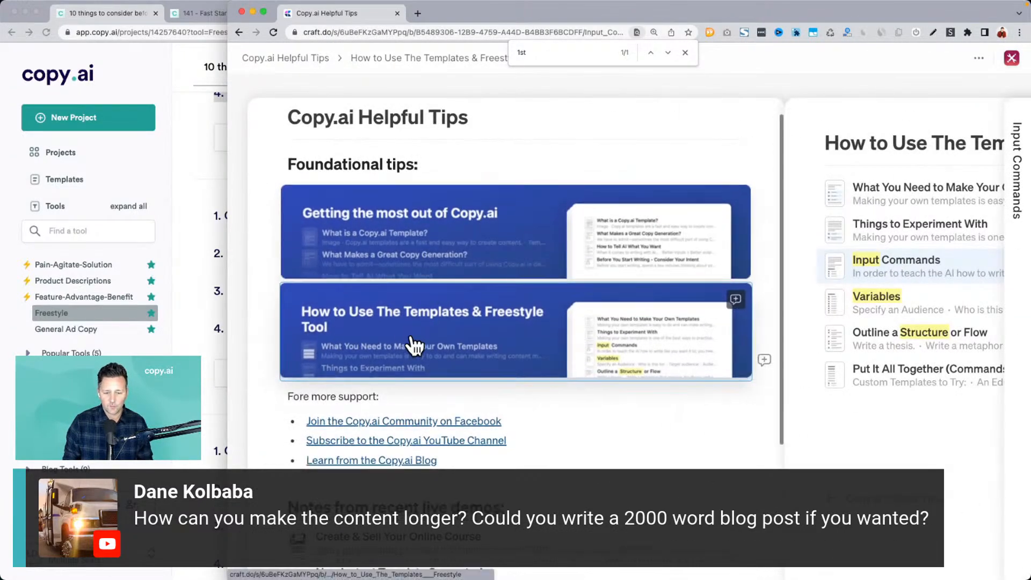
{"action": "scroll", "coordinate": [414, 343], "scroll_direction": "down", "scroll_amount": 6}
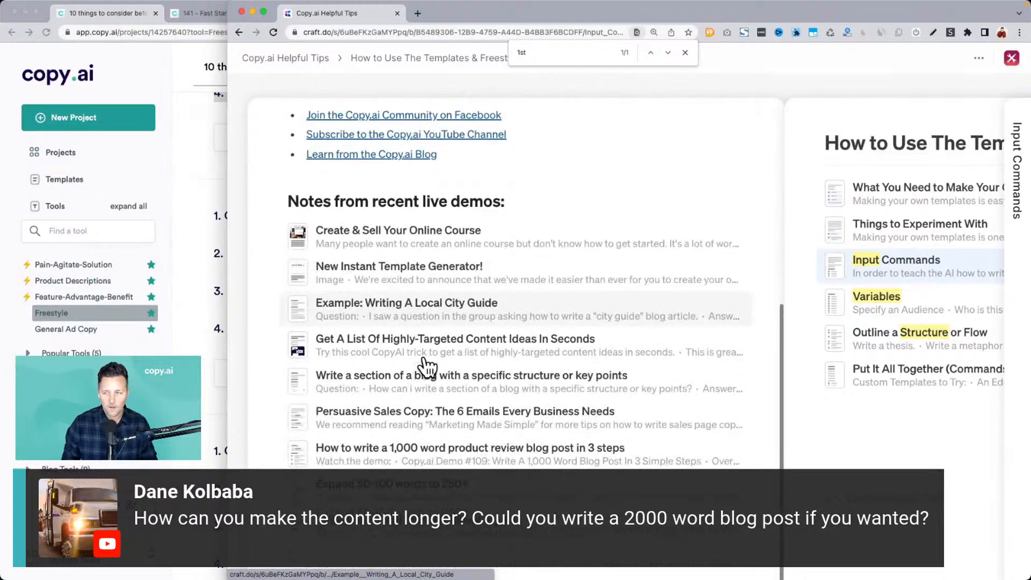
{"action": "left_click", "coordinate": [193, 288]}
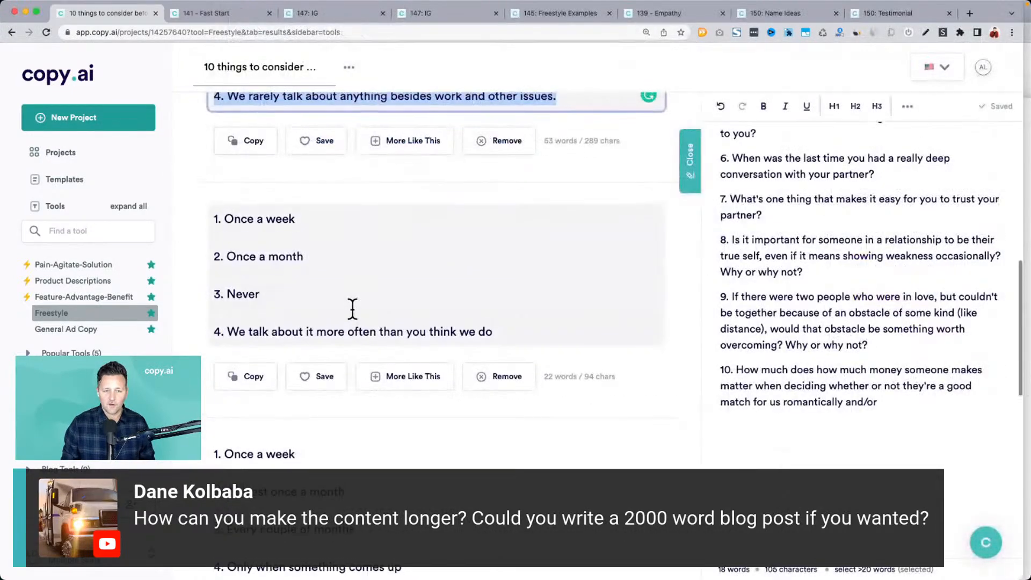
Step: Replace the description of what to create with "A section of a blog article"
{"action": "scroll", "coordinate": [352, 308], "scroll_direction": "up", "scroll_amount": 10}
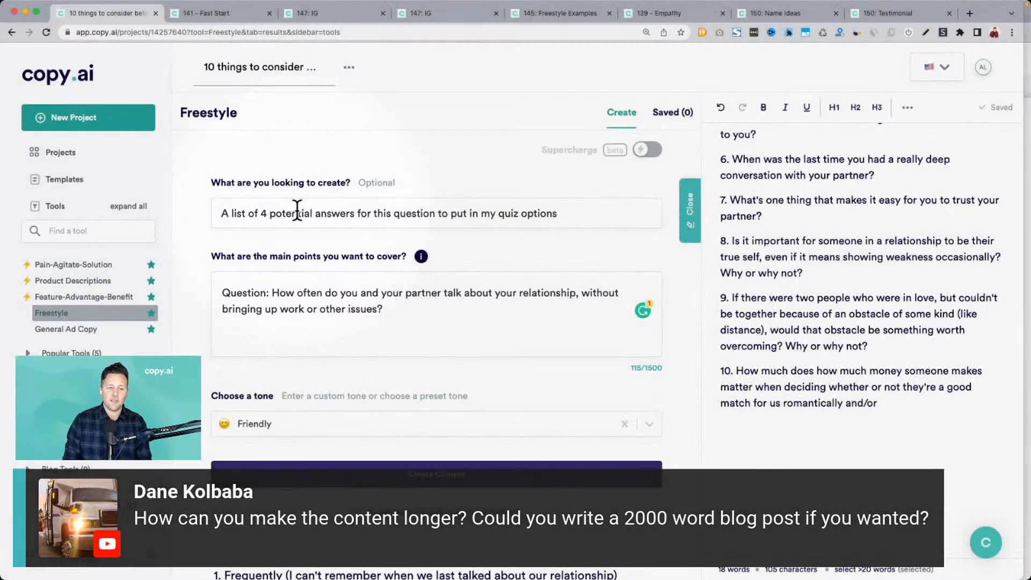
{"action": "triple_click", "coordinate": [296, 213]}
{"action": "type", "text": "A s"}
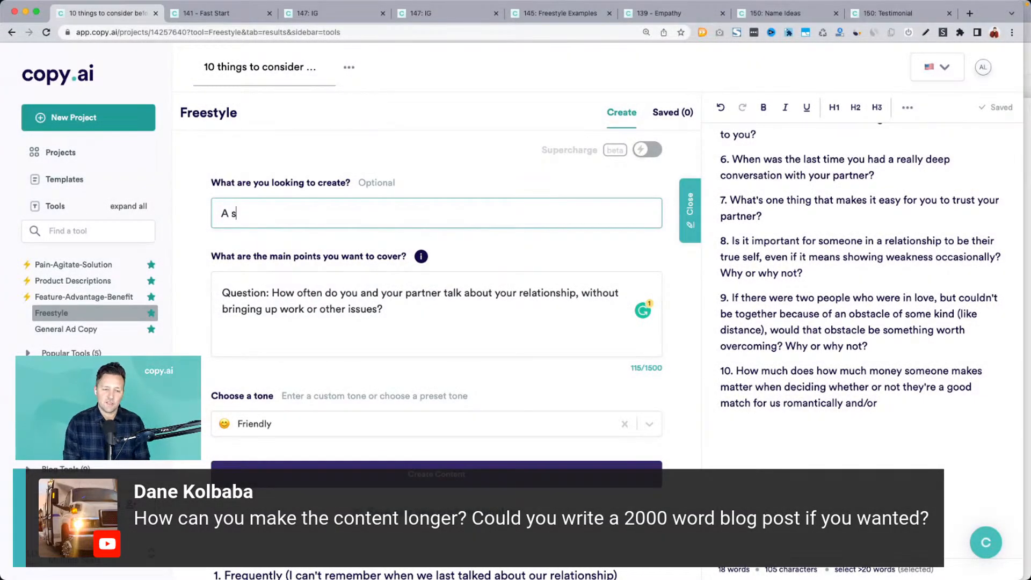
{"action": "type", "text": "ection of a blog article"}
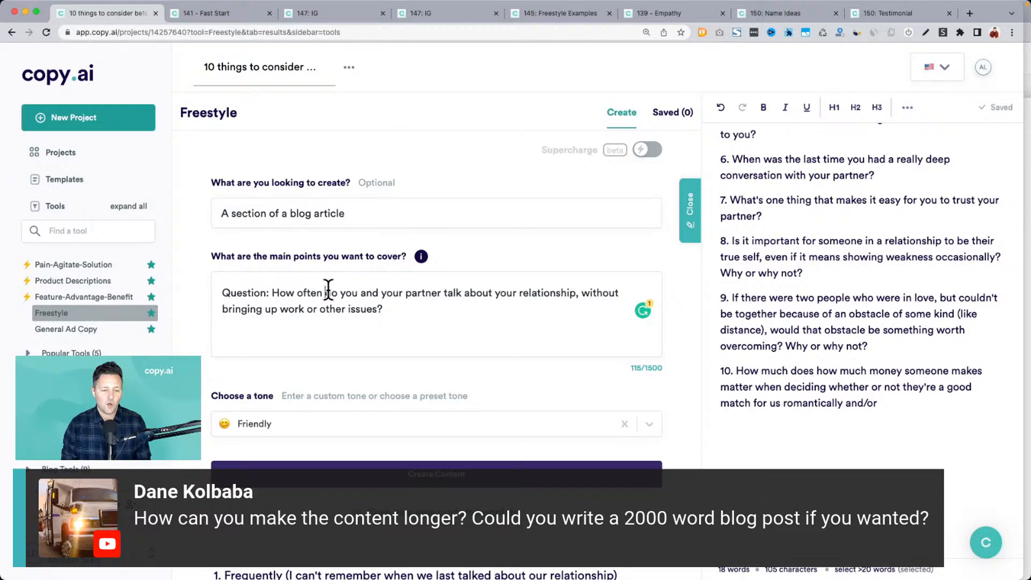
Step: Replace the main points with "Blog title: How to grow your business with video content in 2023"
{"action": "triple_click", "coordinate": [328, 290]}
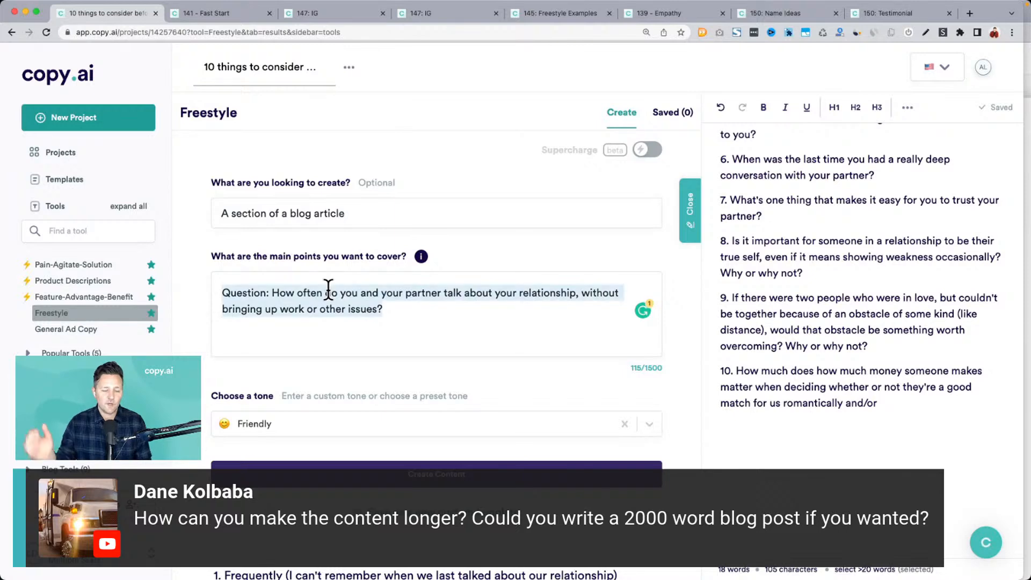
{"action": "type", "text": "Blog title: How to"}
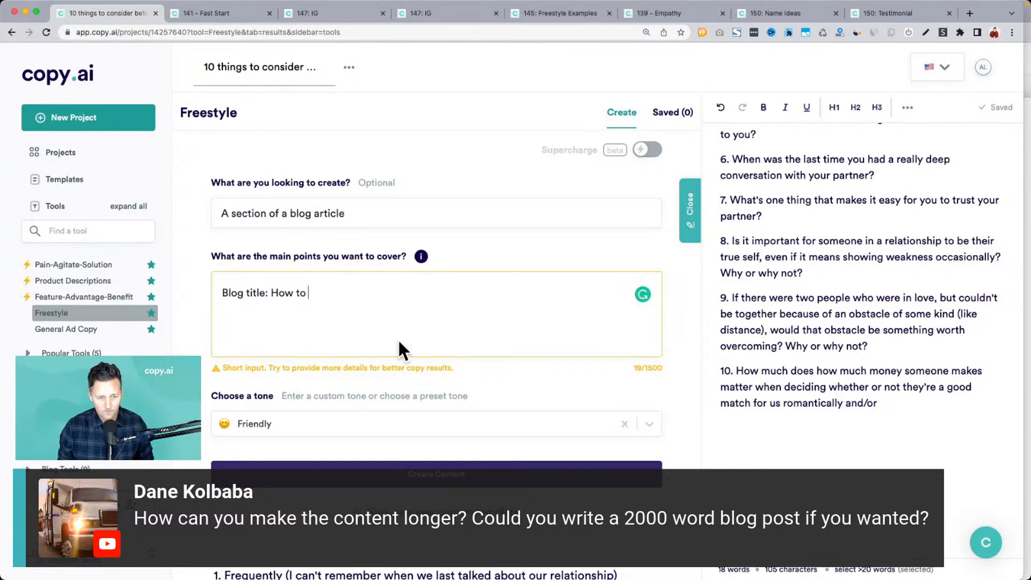
{"action": "type", "text": "grow your business"}
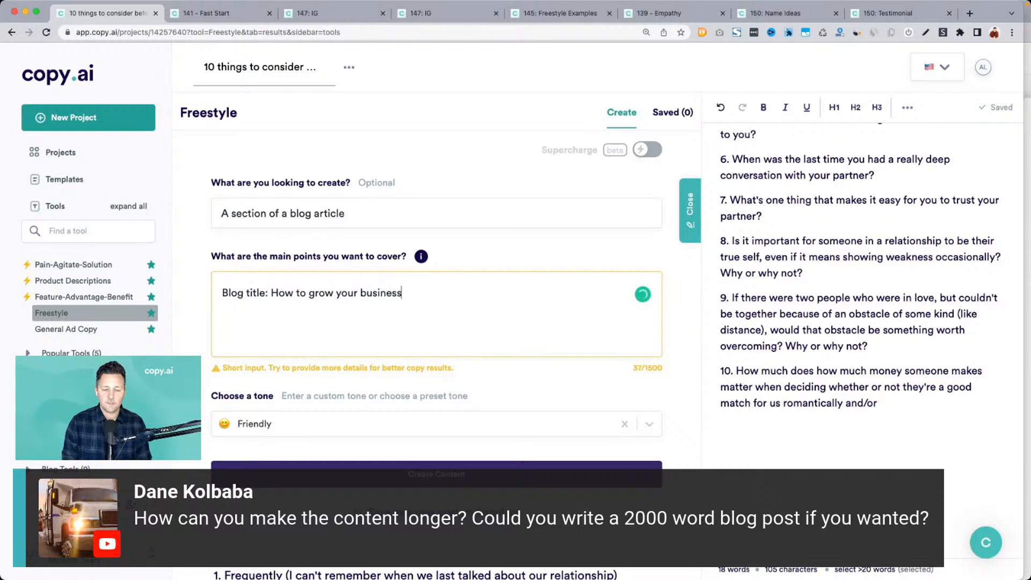
{"action": "type", "text": " with video conte"}
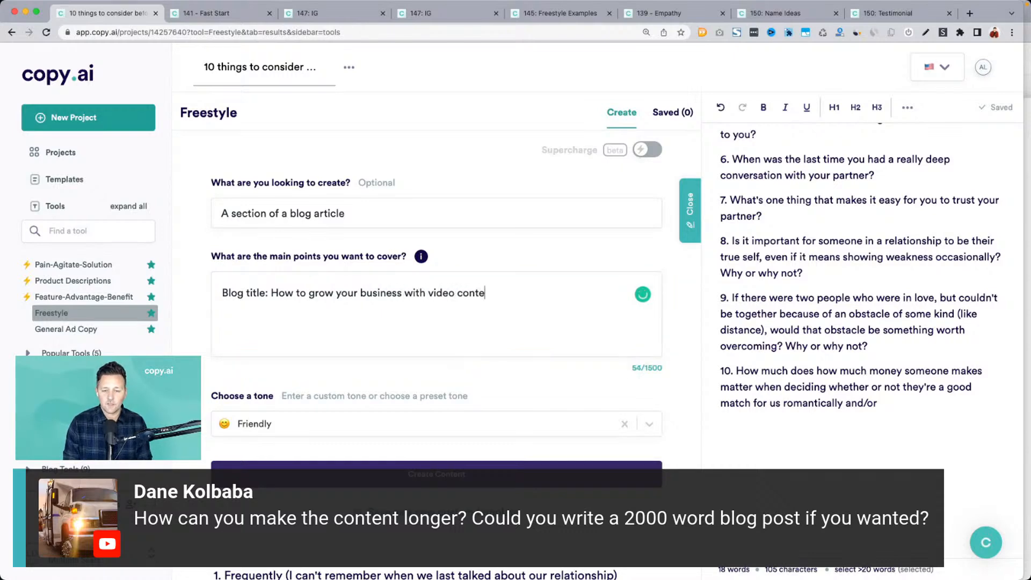
{"action": "type", "text": "nt in 2020"}
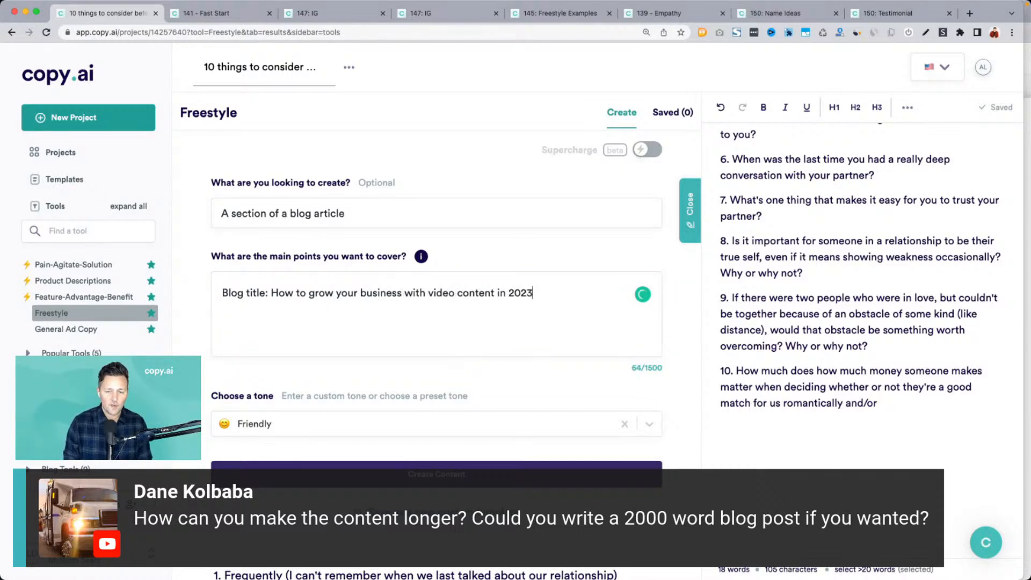
{"action": "key", "text": "Return"}
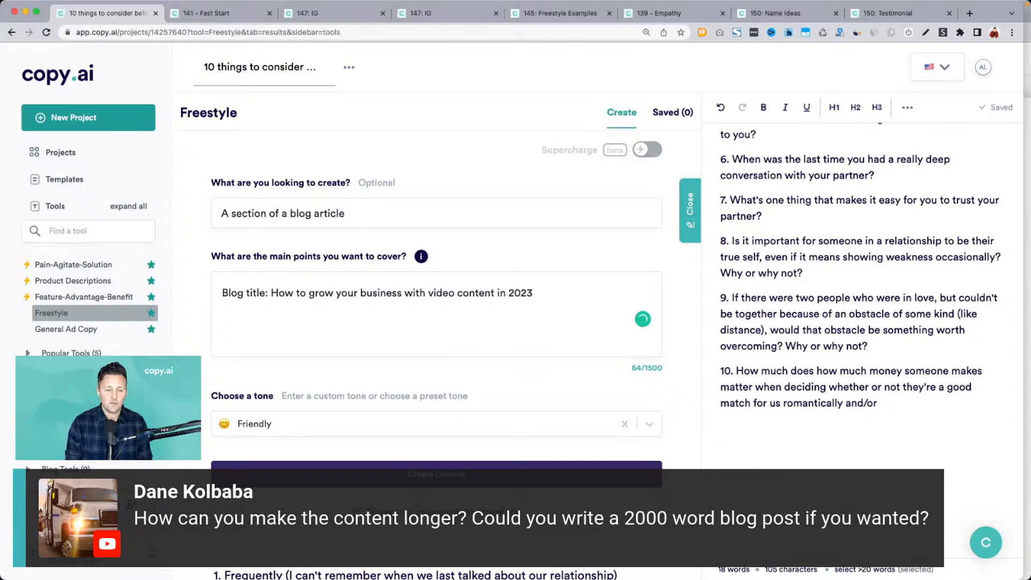
Step: Change the description of what to create to "An outline of 10 sections for my blog"
{"action": "left_click", "coordinate": [247, 203]}
{"action": "triple_click", "coordinate": [246, 203]}
{"action": "type", "text": "A"}
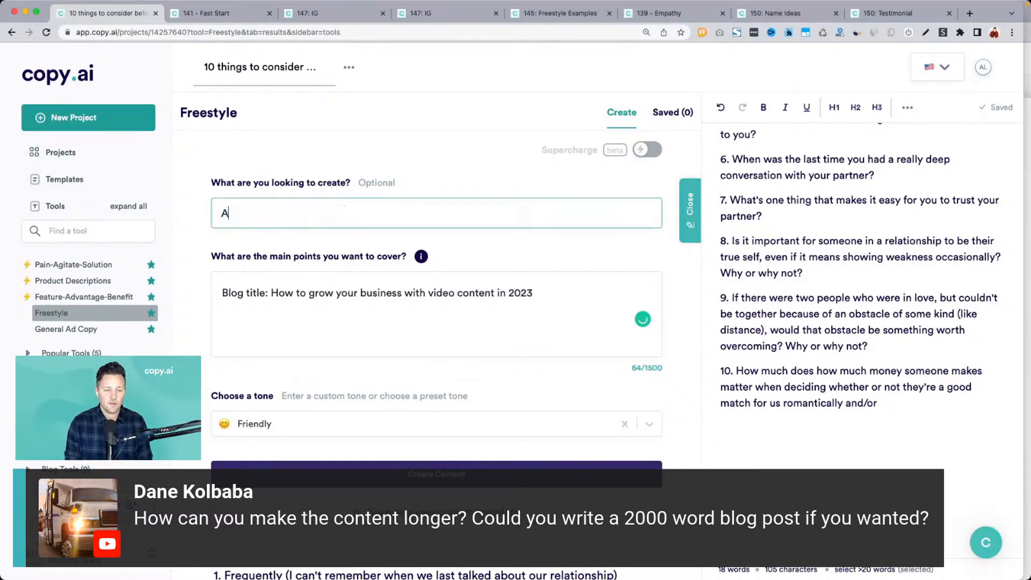
{"action": "type", "text": "n outlinefo"}
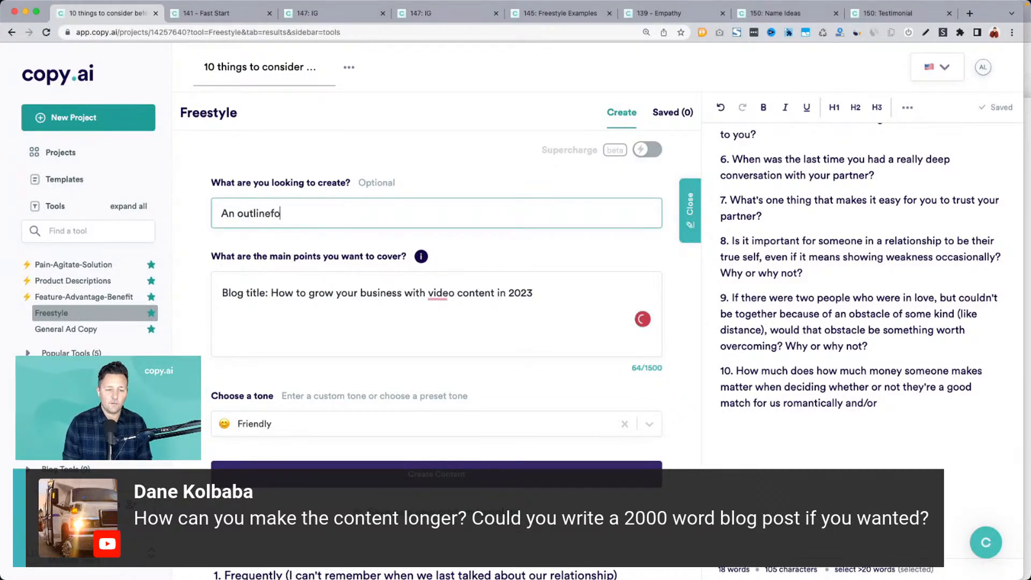
{"action": "key", "text": "BackSpace"}
{"action": "key", "text": "BackSpace"}
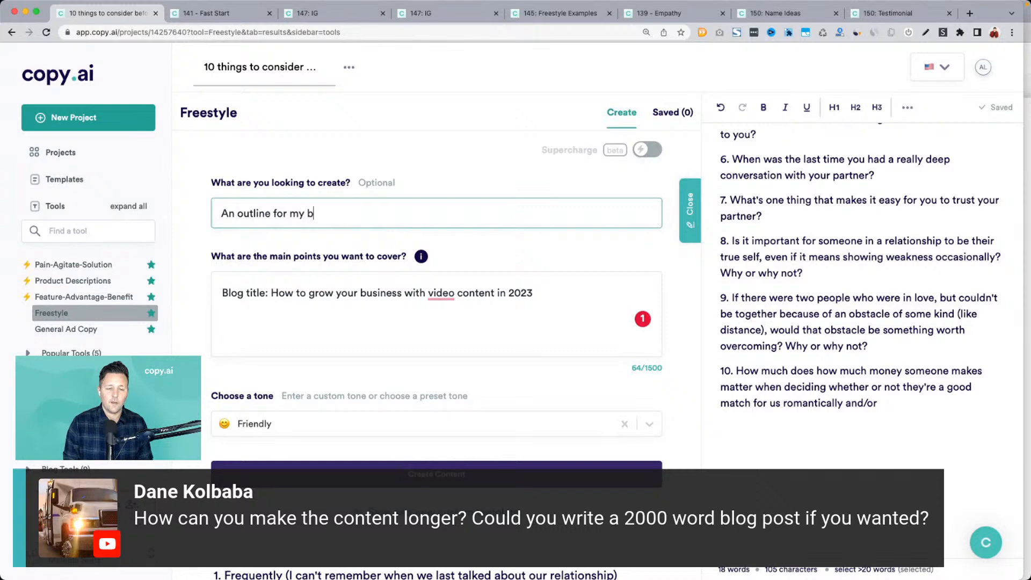
{"action": "type", "text": "of "}
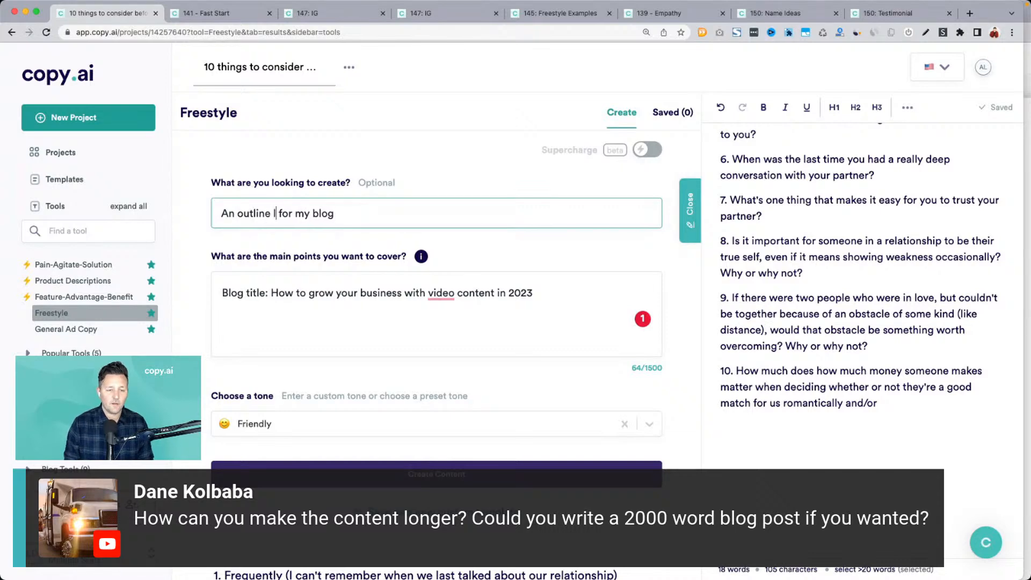
{"action": "type", "text": " 10 sections"}
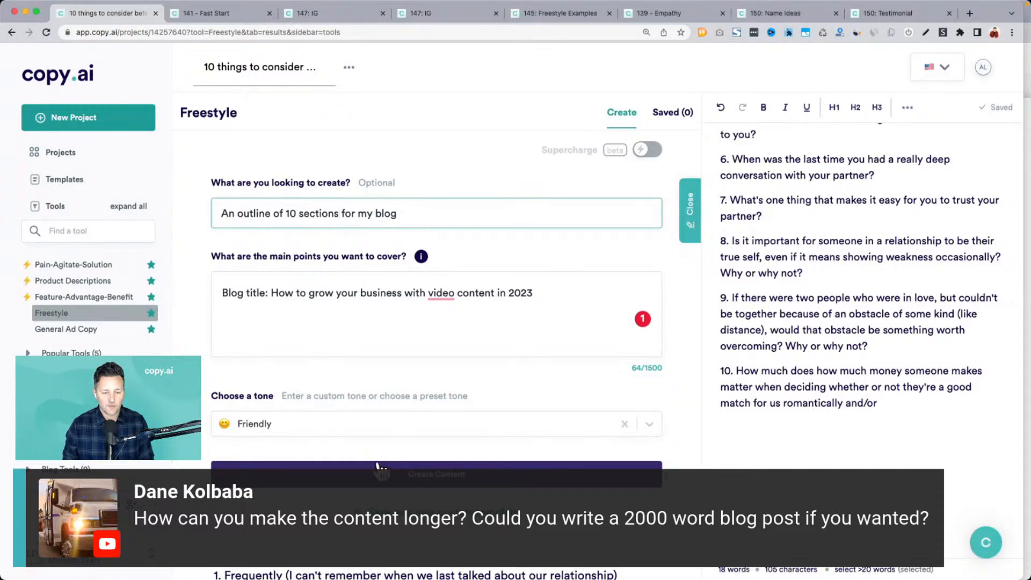
Step: Set the tone to Helpful and generate the blog outlines
{"action": "left_click", "coordinate": [405, 429]}
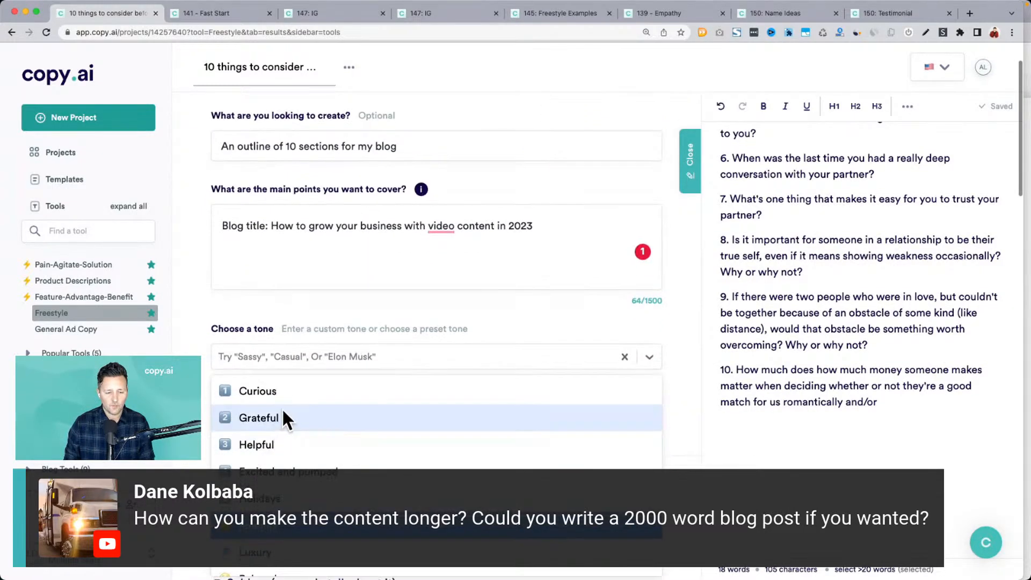
{"action": "left_click", "coordinate": [285, 441]}
{"action": "left_click", "coordinate": [395, 412]}
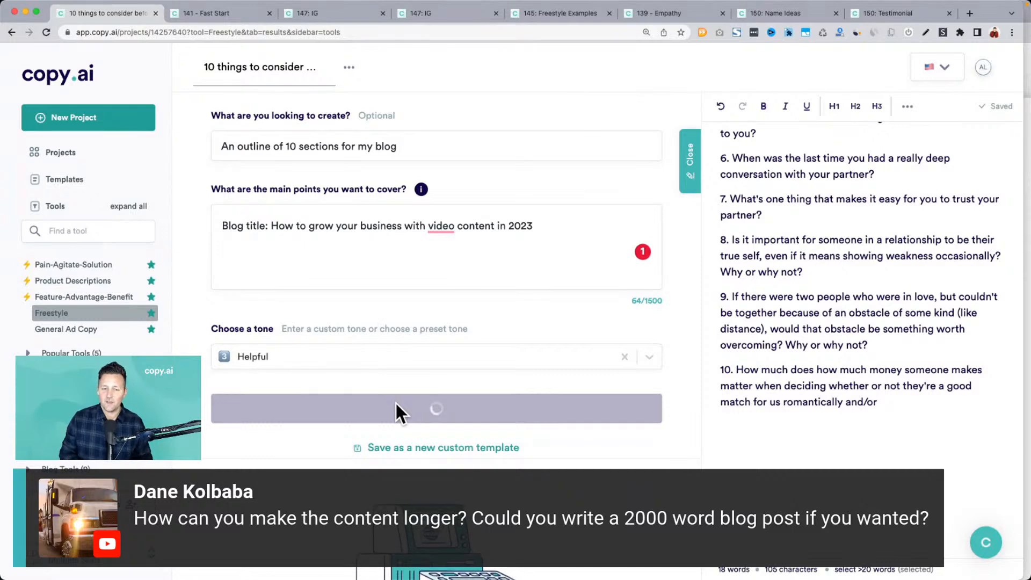
Step: Make empty space above question 1 in the editor and paste the title "How to grow your business with video content in 2023" there
{"action": "left_click_drag", "start_coordinate": [905, 200], "coordinate": [763, 216]}
{"action": "scroll", "coordinate": [904, 162], "scroll_direction": "up", "scroll_amount": 4}
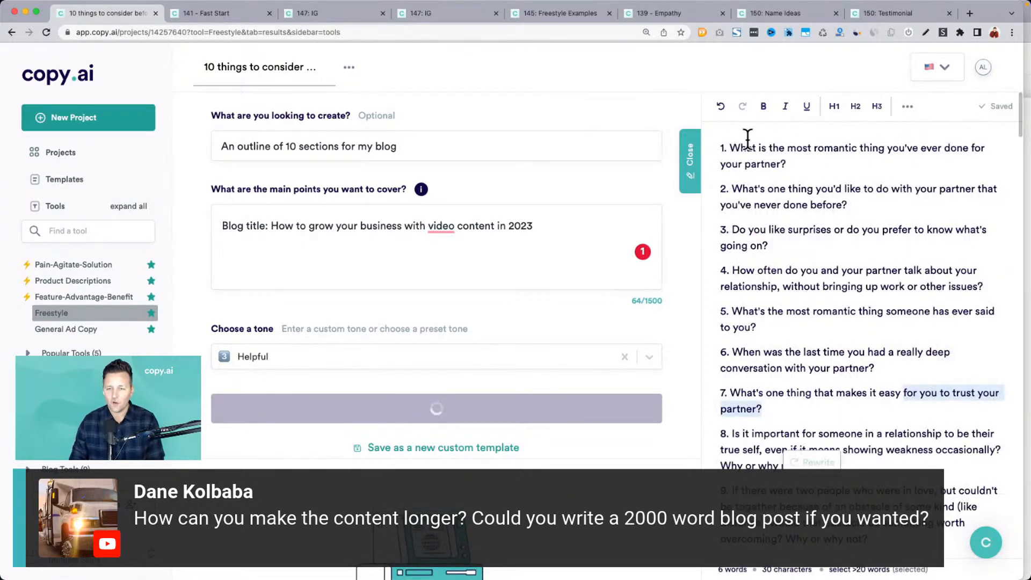
{"action": "left_click", "coordinate": [720, 147]}
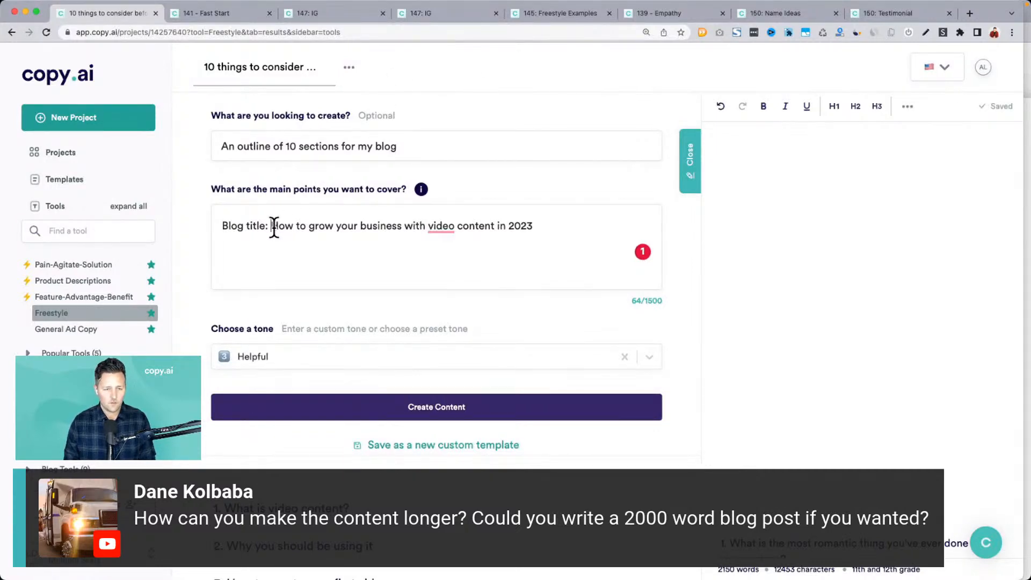
{"action": "key", "text": "shift+End"}
{"action": "key", "text": "ctrl+c"}
{"action": "left_click", "coordinate": [803, 197]}
{"action": "key", "text": "ctrl+v"}
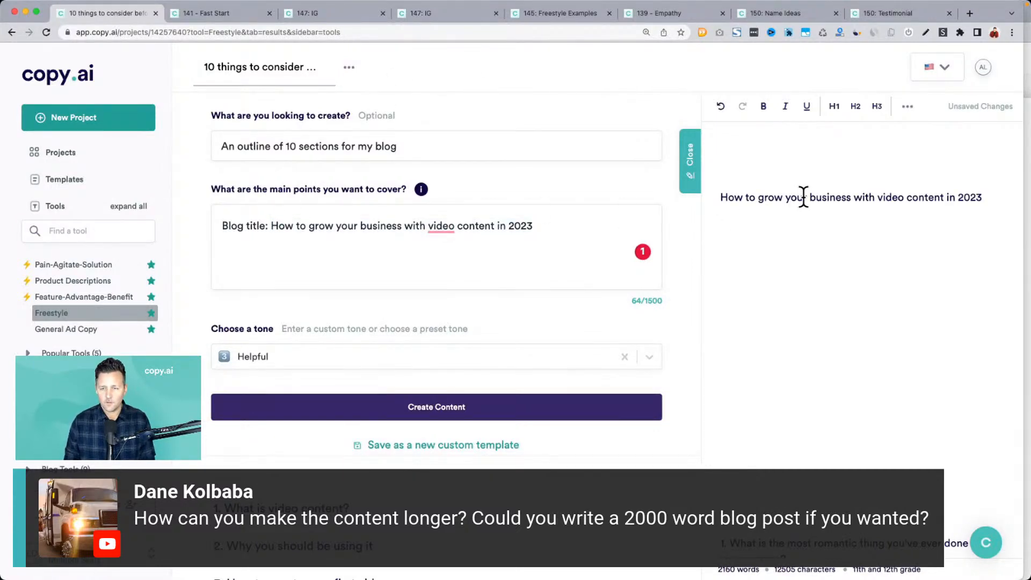
Step: Copy the outline heading "Where to find great video content for your business" below the title in the editor and prefix it with "Section:"
{"action": "scroll", "coordinate": [473, 301], "scroll_direction": "down", "scroll_amount": 6}
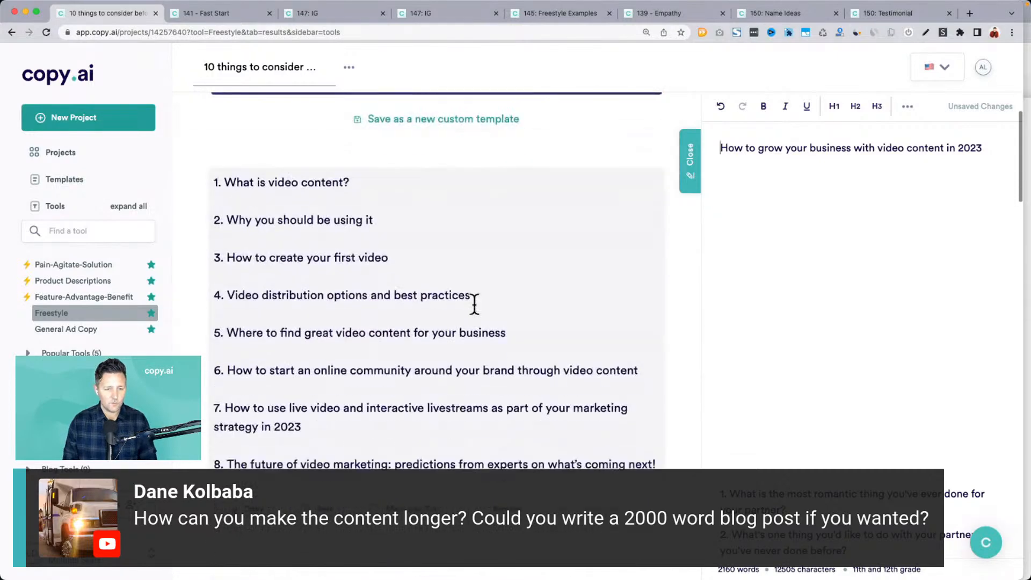
{"action": "left_click", "coordinate": [227, 295]}
{"action": "left_click_drag", "start_coordinate": [226, 295], "coordinate": [488, 290]}
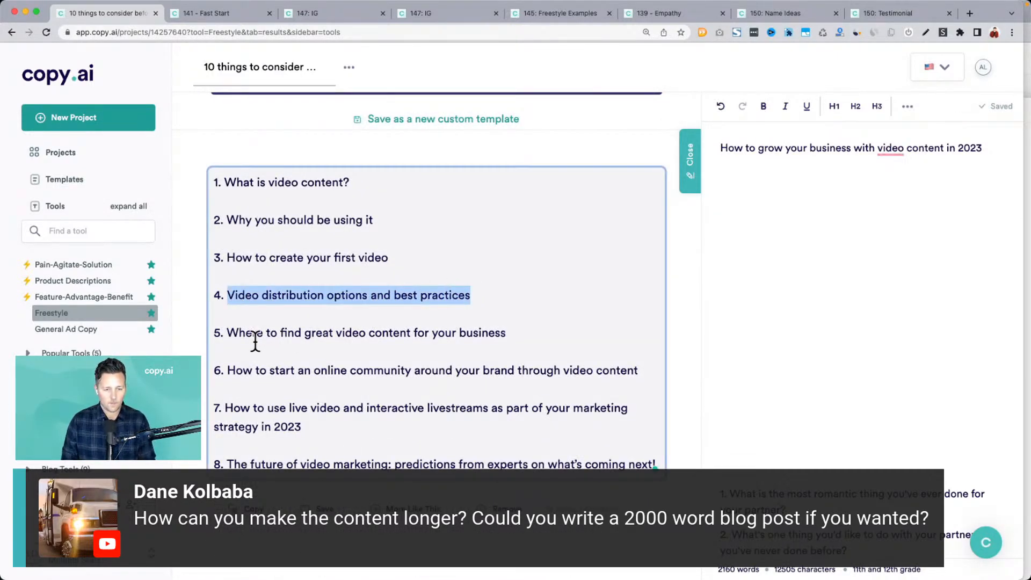
{"action": "left_click", "coordinate": [232, 331]}
{"action": "left_click_drag", "start_coordinate": [227, 333], "coordinate": [506, 333]}
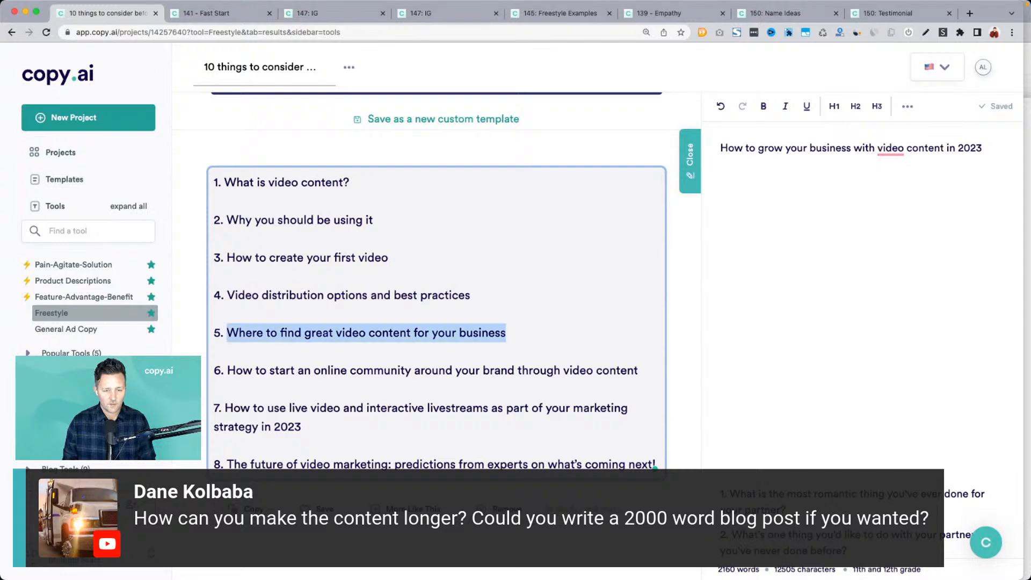
{"action": "left_click", "coordinate": [838, 222]}
{"action": "key", "text": "ctrl+v"}
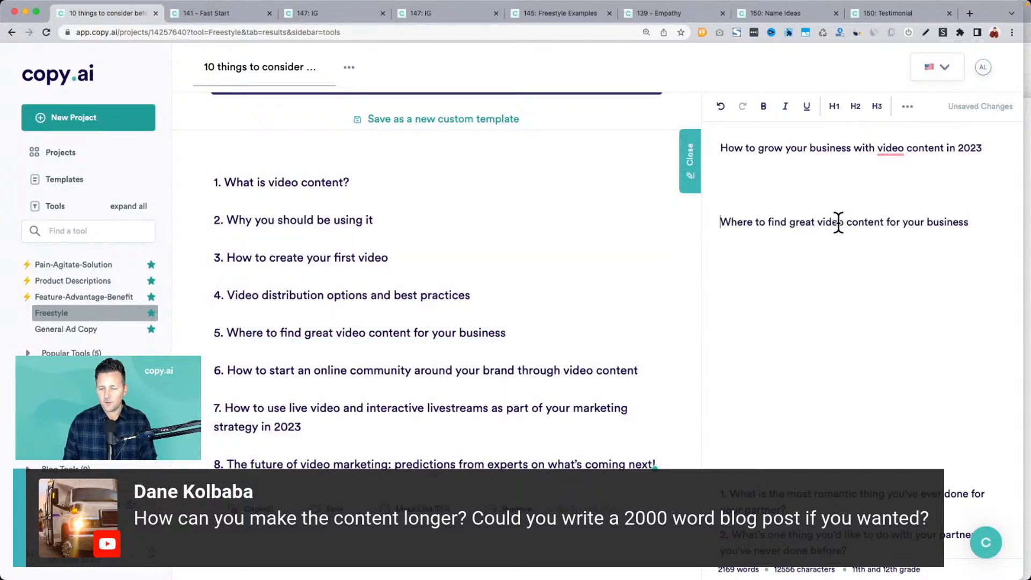
{"action": "type", "text": "Section:"}
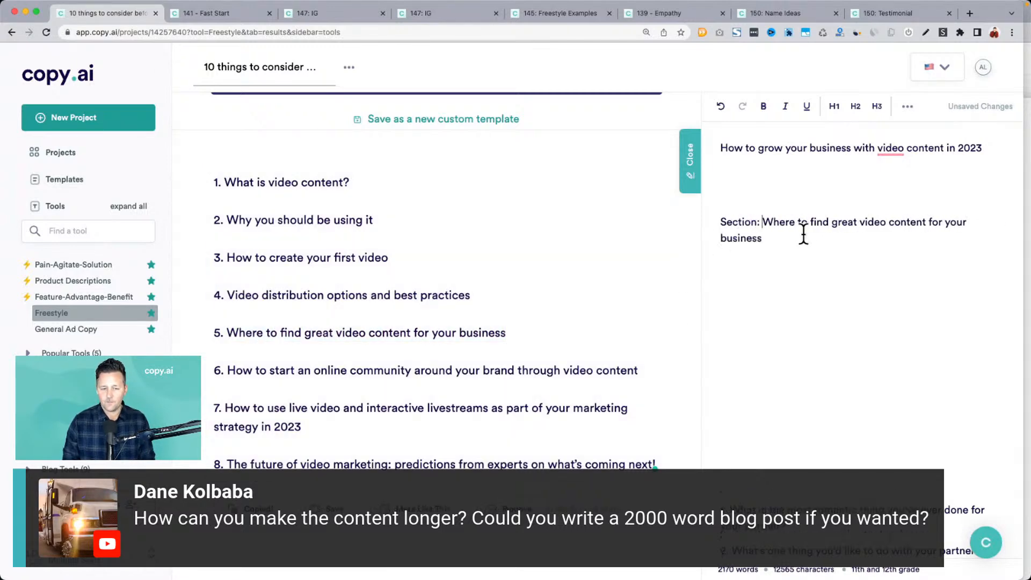
Step: Review the other generated outlines and replace the description of what to create with "A section of my blog article"
{"action": "scroll", "coordinate": [415, 376], "scroll_direction": "up", "scroll_amount": 7}
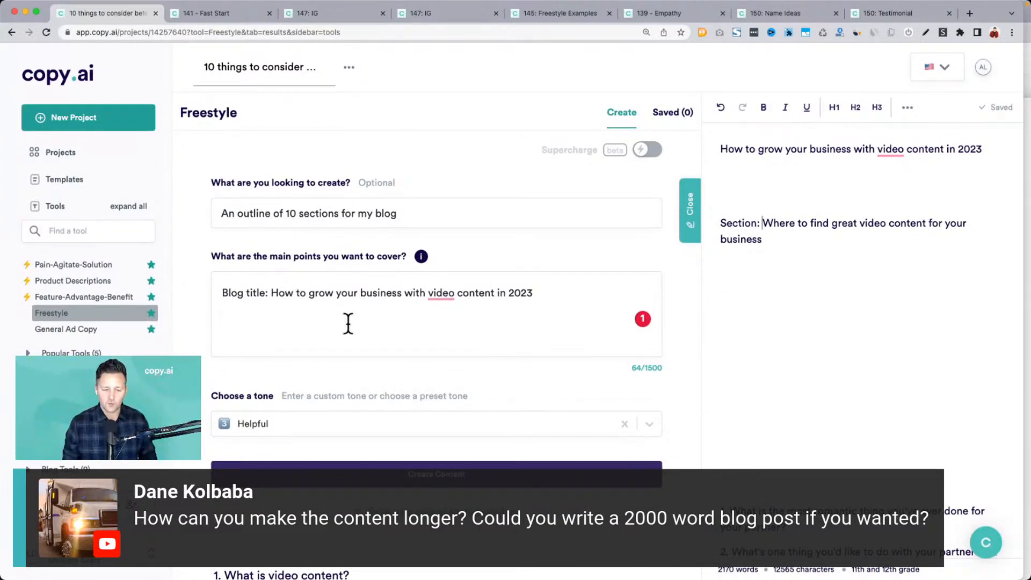
{"action": "scroll", "coordinate": [348, 323], "scroll_direction": "down", "scroll_amount": 15}
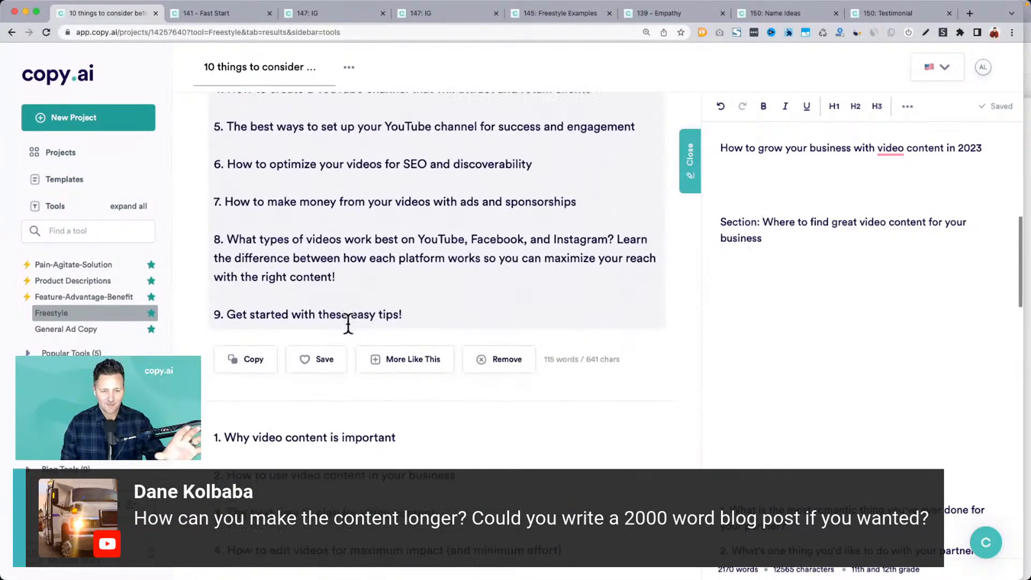
{"action": "scroll", "coordinate": [348, 323], "scroll_direction": "down", "scroll_amount": 8}
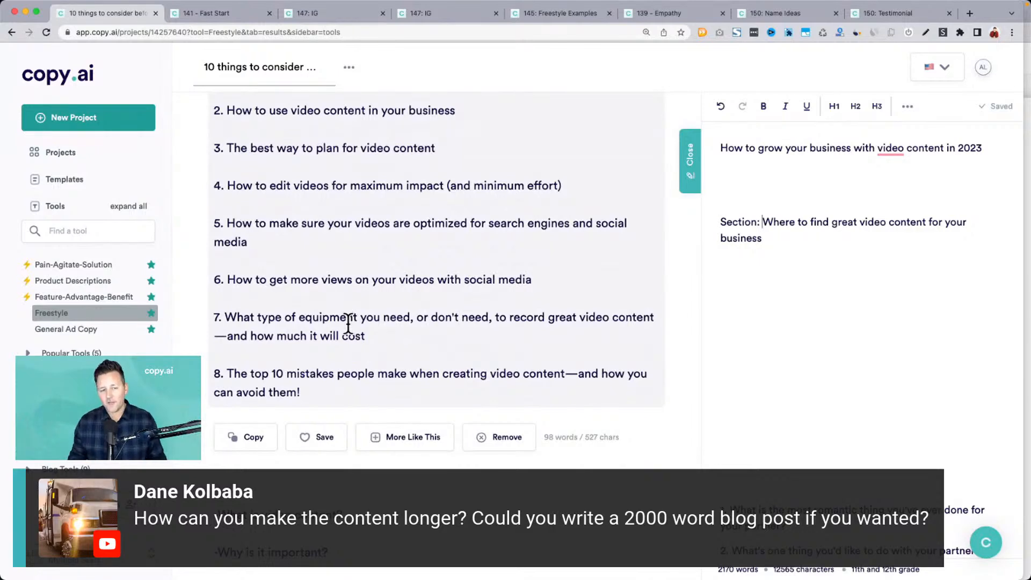
{"action": "scroll", "coordinate": [348, 323], "scroll_direction": "down", "scroll_amount": 5}
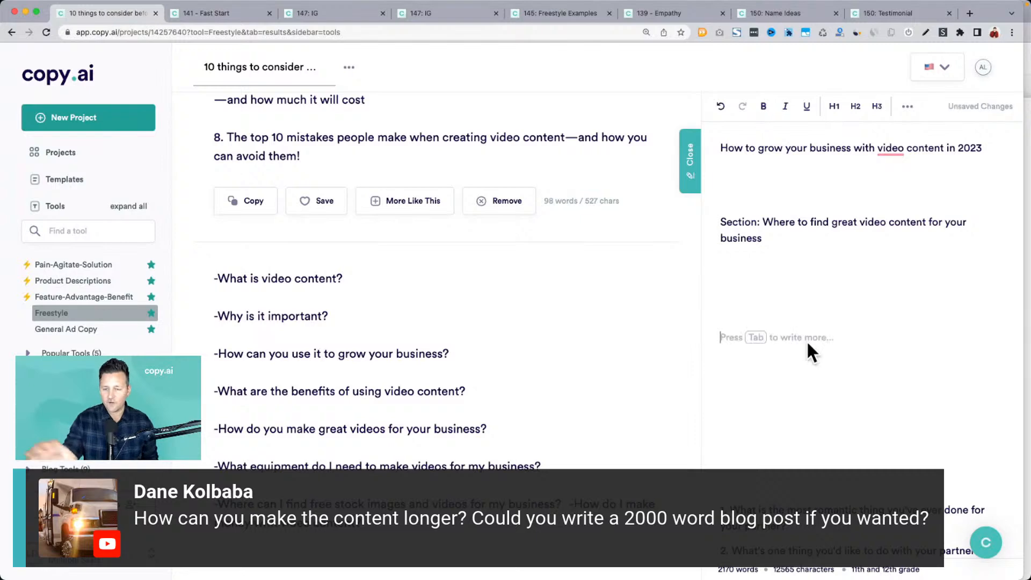
{"action": "scroll", "coordinate": [559, 331], "scroll_direction": "up", "scroll_amount": 12}
{"action": "scroll", "coordinate": [560, 331], "scroll_direction": "up", "scroll_amount": 15}
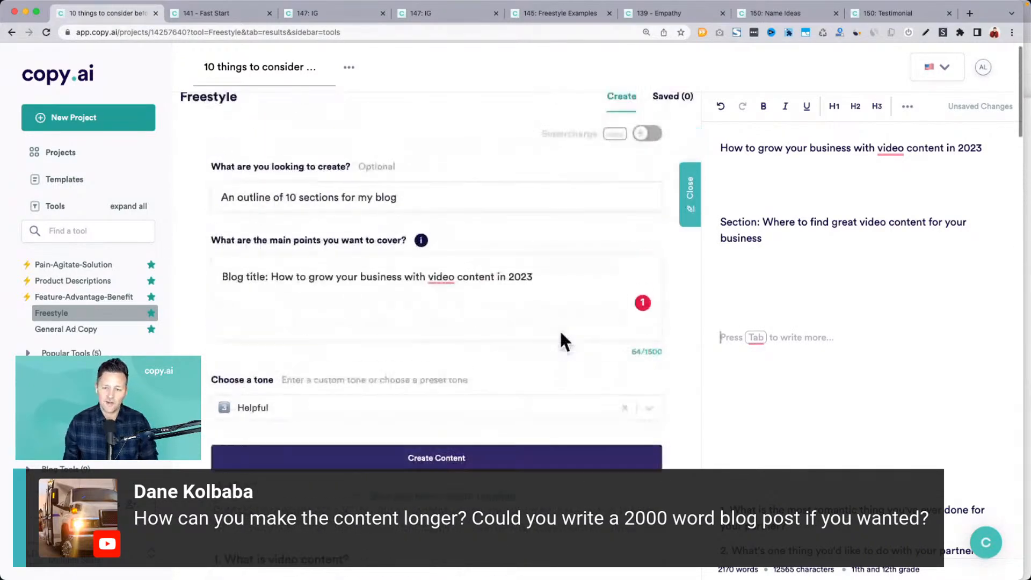
{"action": "triple_click", "coordinate": [276, 208]}
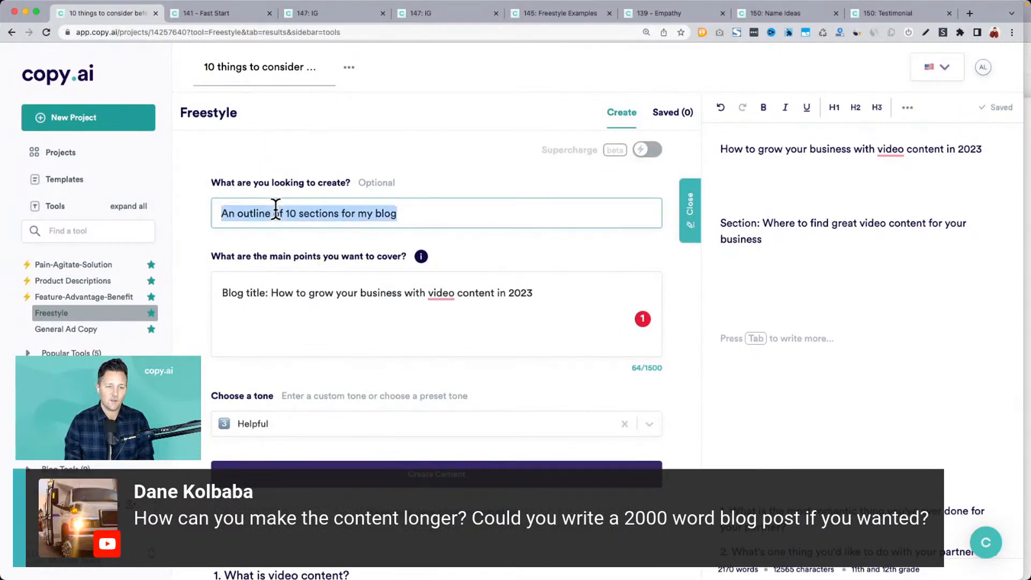
{"action": "type", "text": "A s"}
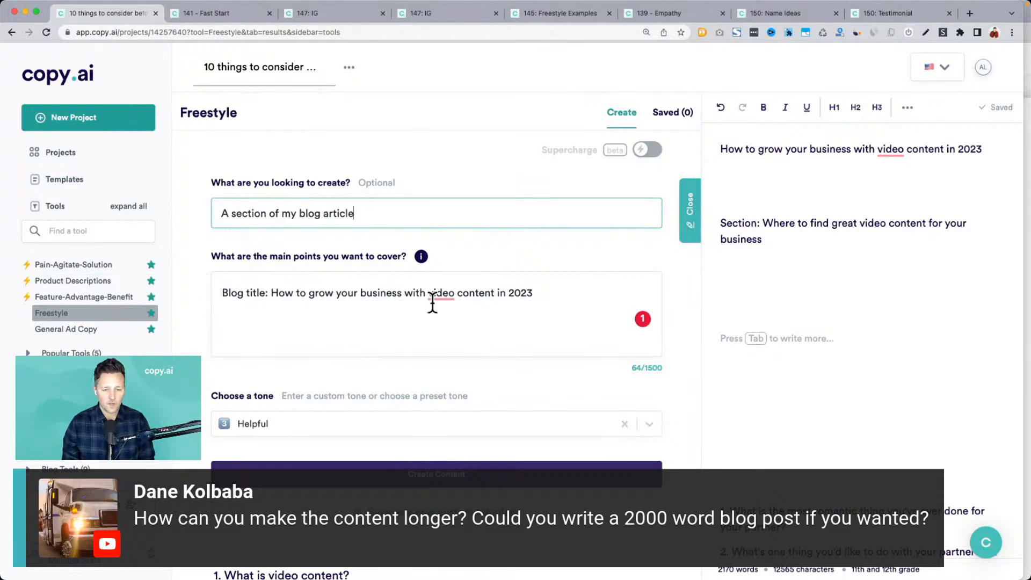
Step: Add the line "Section title: Where to find great video content for your business" below the blog title in the main points
{"action": "left_click", "coordinate": [575, 299]}
{"action": "key", "text": "Return"}
{"action": "type", "text": "Section title:"}
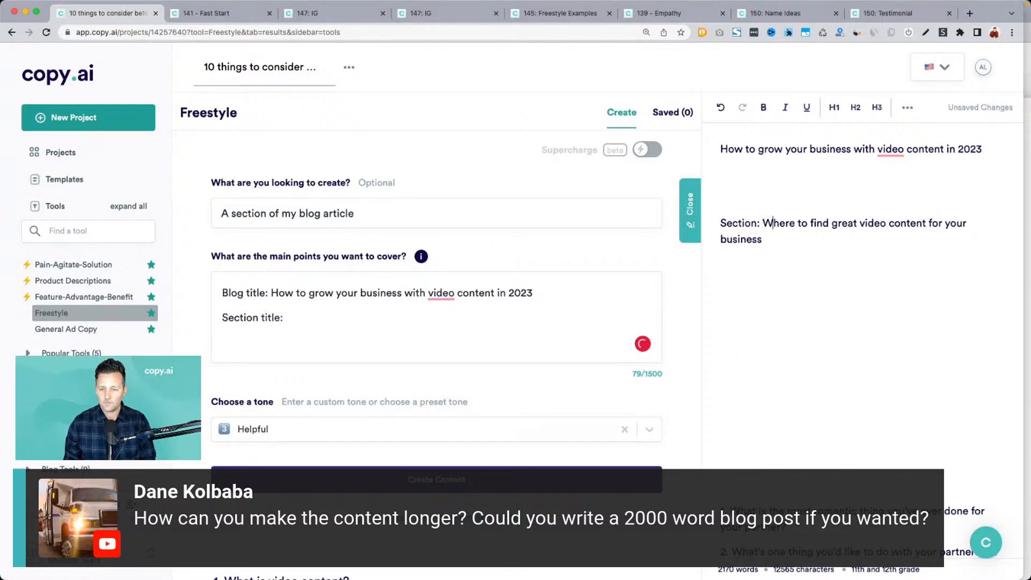
{"action": "left_click_drag", "start_coordinate": [762, 223], "coordinate": [763, 240]}
{"action": "key", "text": "super+c"}
{"action": "left_click", "coordinate": [395, 322]}
{"action": "key", "text": "super+v"}
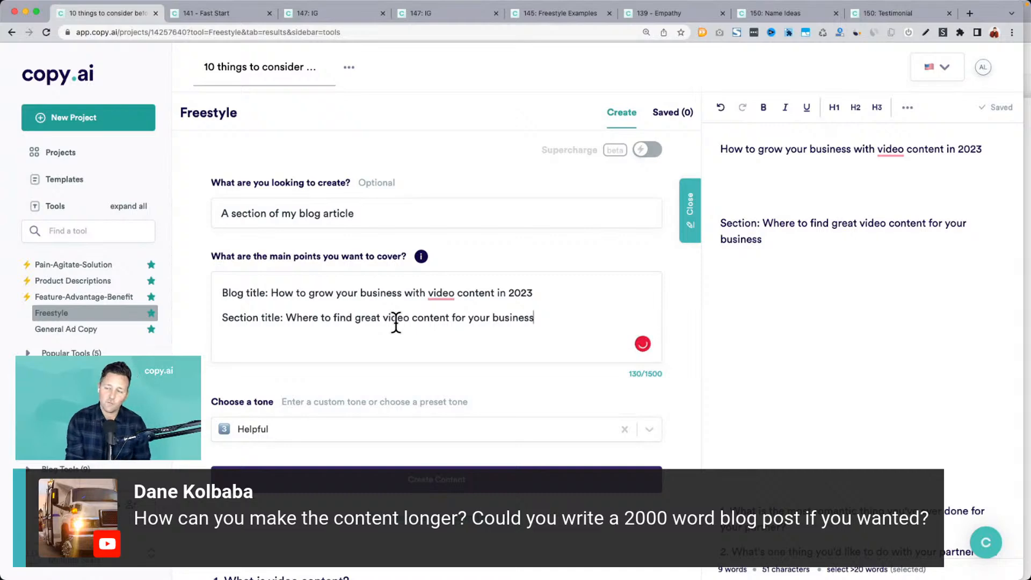
Step: Add "Target audience: Entrepreneurs trying to build their personal brand so they can quit their job and have more freedom" to the main points and generate content
{"action": "key", "text": "Return"}
{"action": "type", "text": "T"}
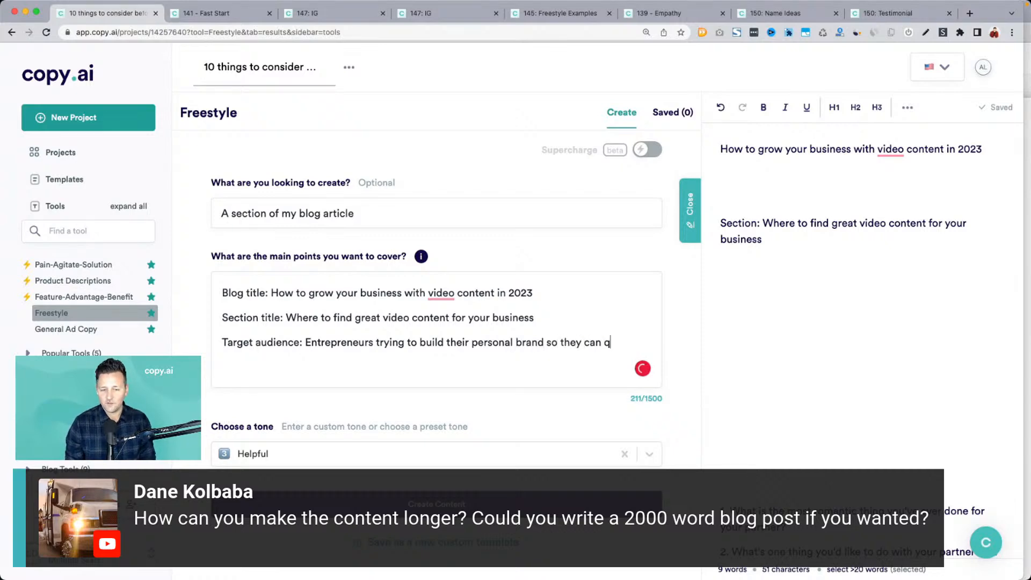
{"action": "type", "text": "job and have more t"}
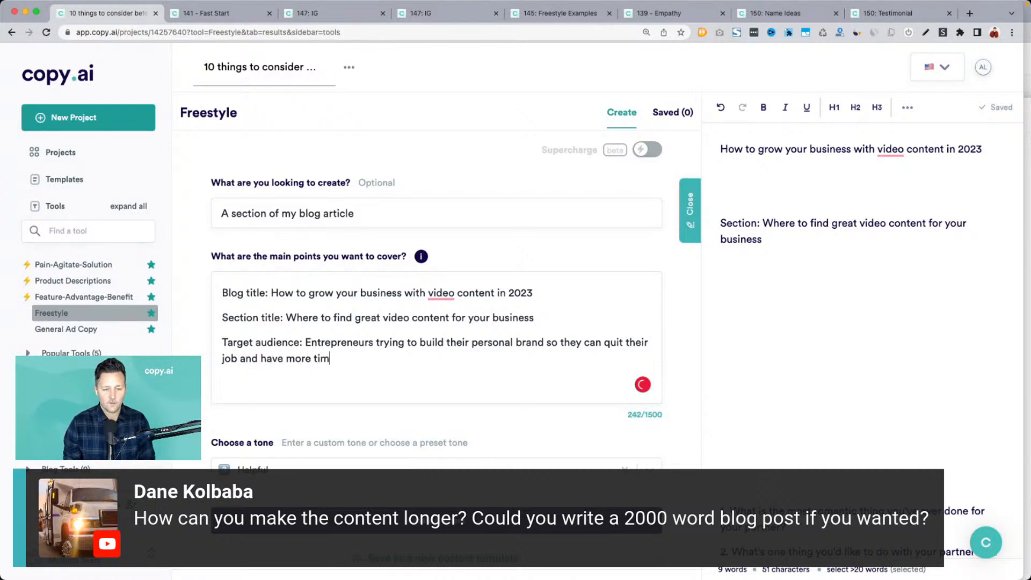
{"action": "key", "text": "BackSpace"}
{"action": "type", "text": "freedo"}
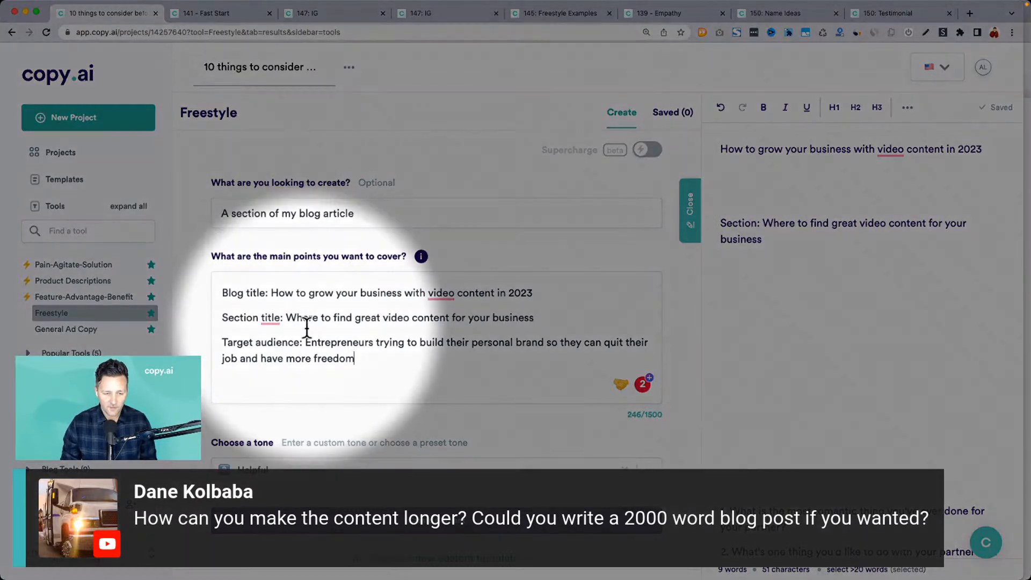
{"action": "scroll", "coordinate": [316, 307], "scroll_direction": "down", "scroll_amount": 2}
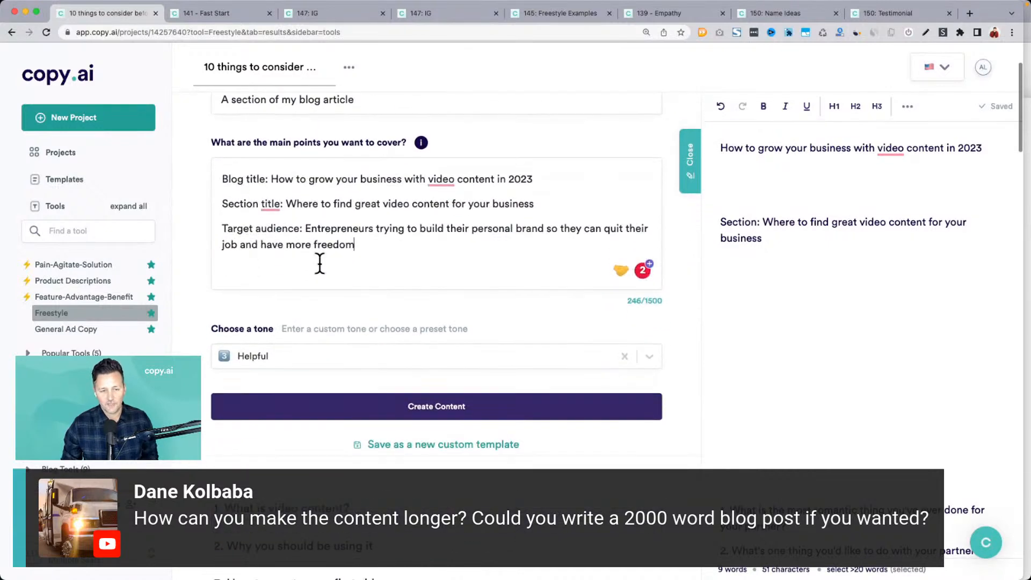
{"action": "left_click", "coordinate": [308, 404]}
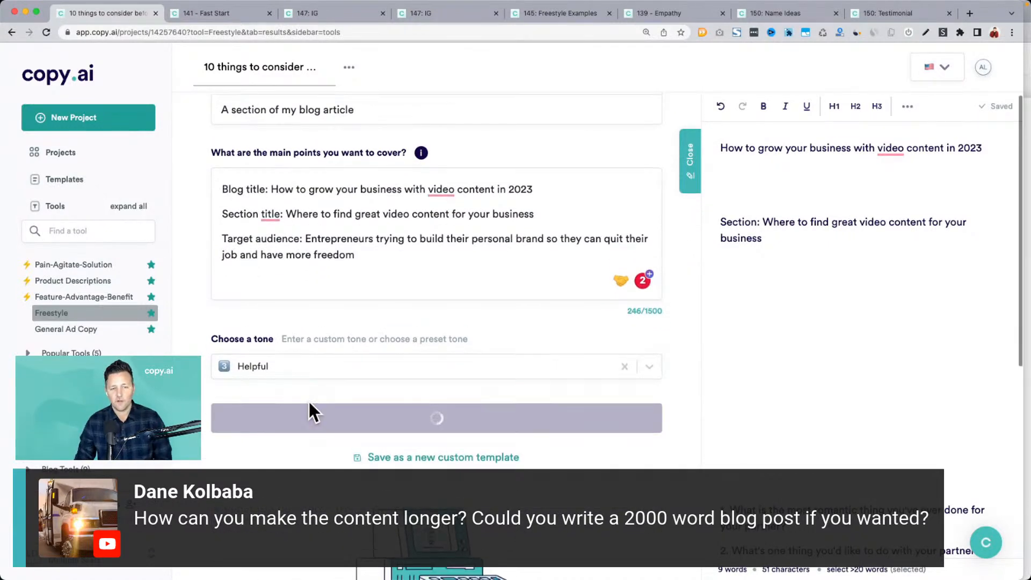
Step: Remove the "Section:" prefix from the heading in the editor, format it as Heading 2 and start an empty line below it
{"action": "scroll", "coordinate": [290, 285], "scroll_direction": "up", "scroll_amount": 1}
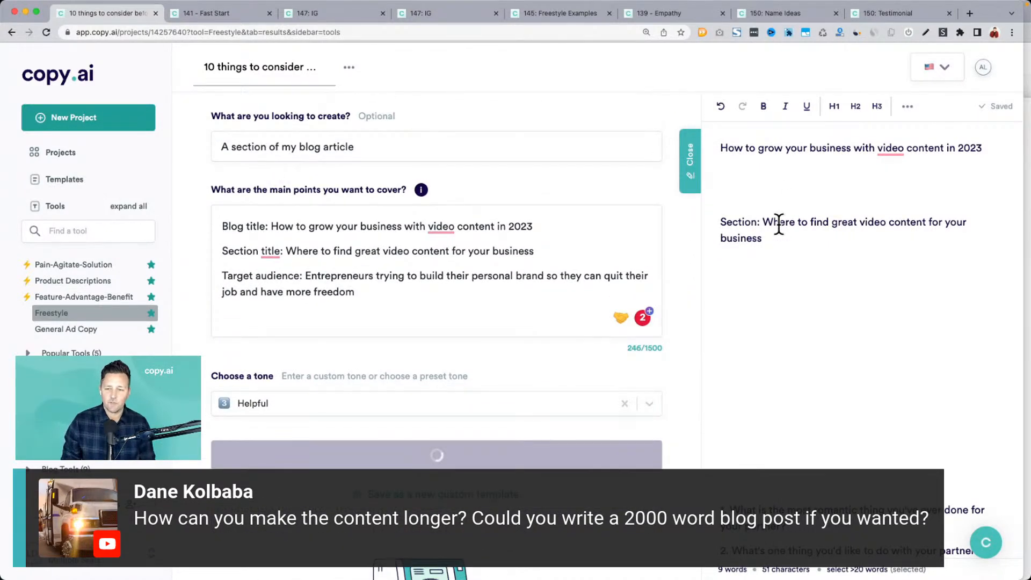
{"action": "left_click", "coordinate": [760, 222]}
{"action": "key", "text": "BackSpace"}
{"action": "key", "text": "shift+alt+Left"}
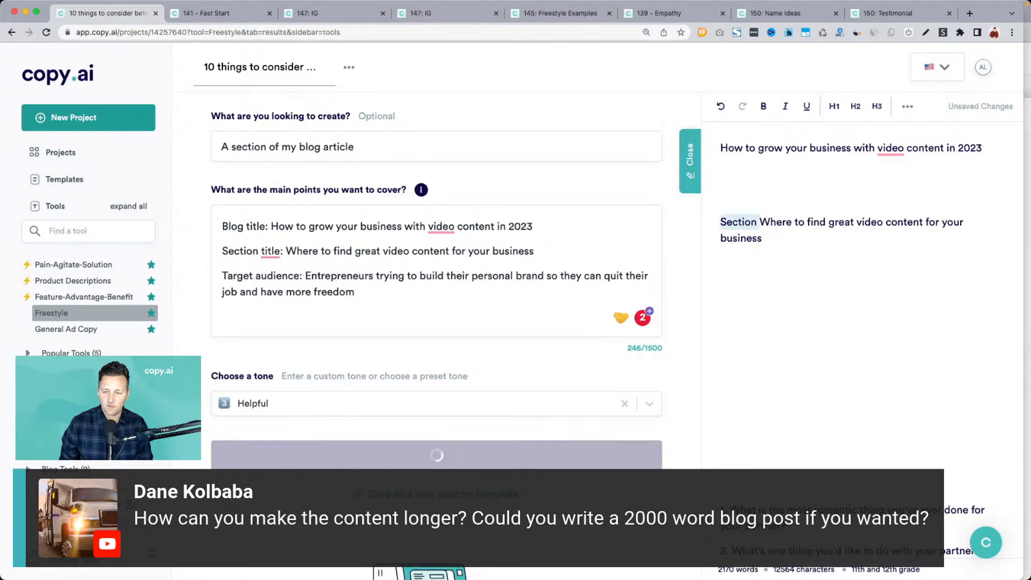
{"action": "key", "text": "BackSpace"}
{"action": "key", "text": "super+alt+2"}
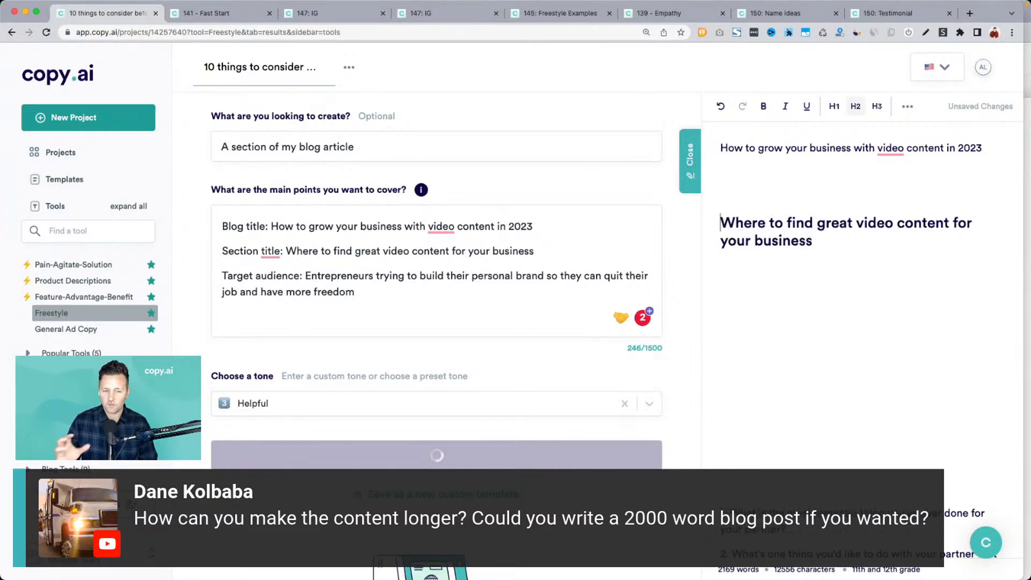
{"action": "left_click", "coordinate": [875, 253]}
Step: Review the generated drafts of the section for text that fits the heading
{"action": "scroll", "coordinate": [525, 267], "scroll_direction": "down", "scroll_amount": 2}
{"action": "scroll", "coordinate": [522, 266], "scroll_direction": "down", "scroll_amount": 5}
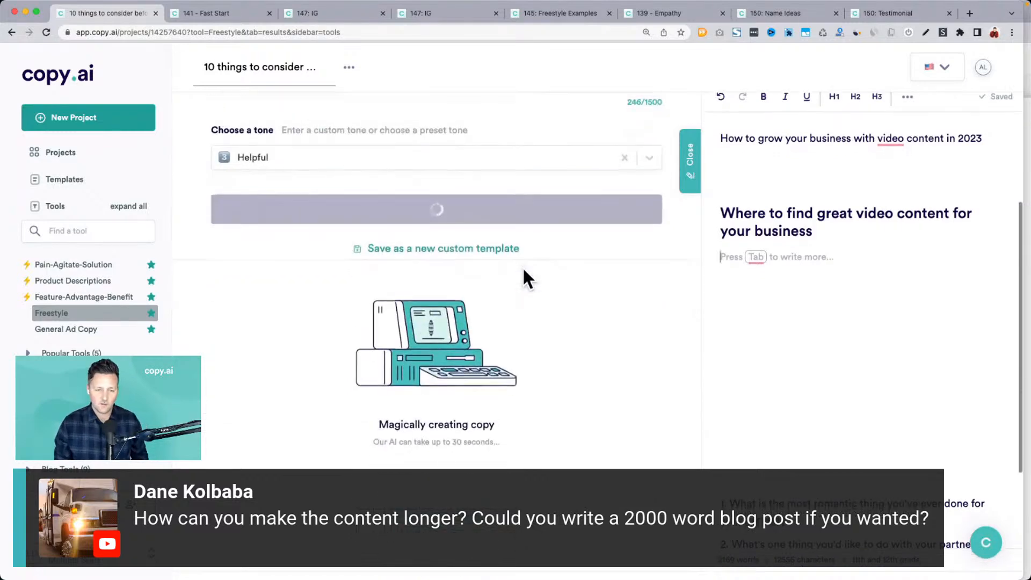
{"action": "scroll", "coordinate": [524, 267], "scroll_direction": "down", "scroll_amount": 1}
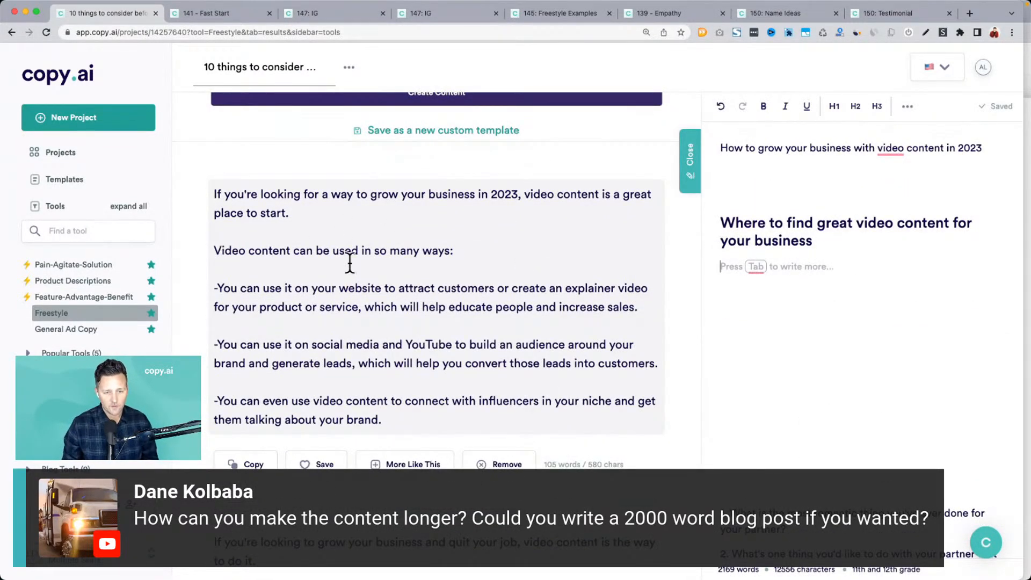
{"action": "scroll", "coordinate": [276, 260], "scroll_direction": "down", "scroll_amount": 2}
{"action": "left_click_drag", "start_coordinate": [395, 363], "coordinate": [214, 193]}
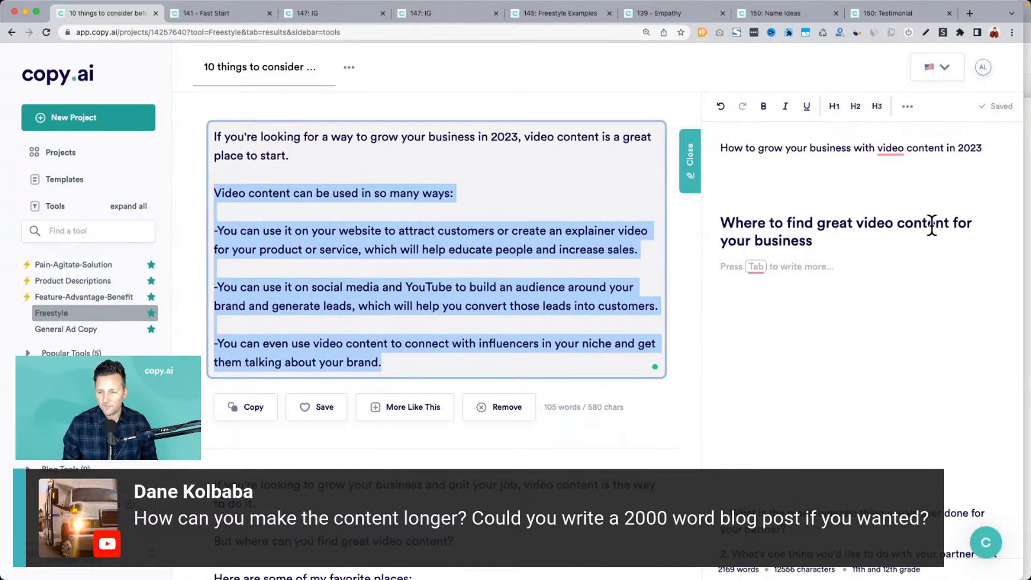
{"action": "scroll", "coordinate": [478, 274], "scroll_direction": "down", "scroll_amount": 5}
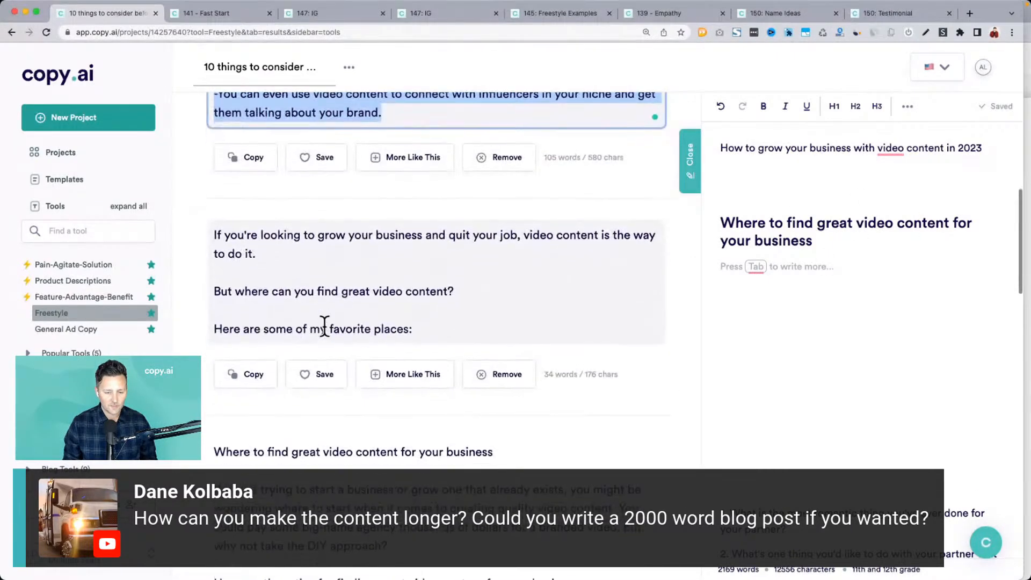
{"action": "scroll", "coordinate": [324, 327], "scroll_direction": "down", "scroll_amount": 6}
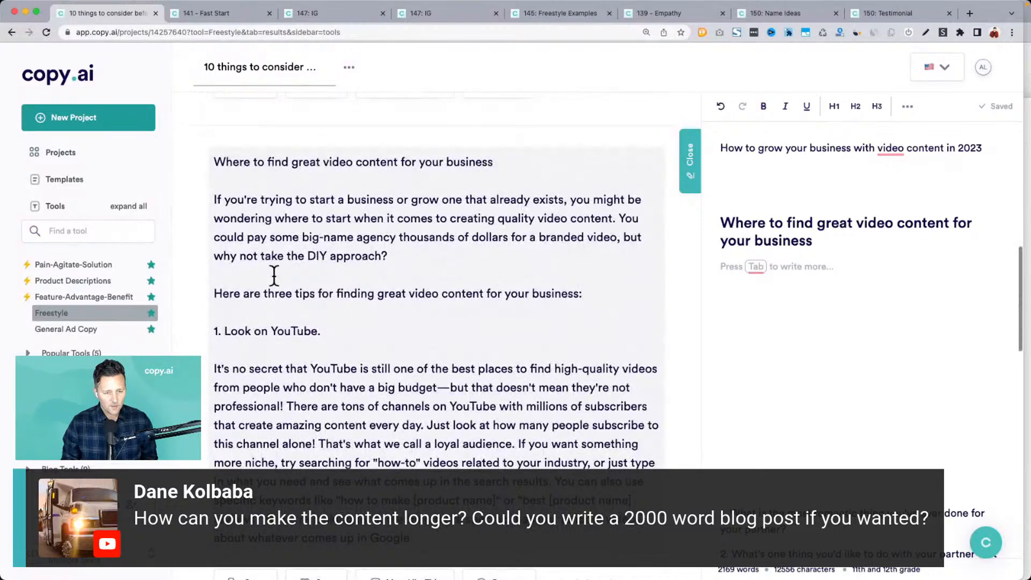
{"action": "left_click_drag", "start_coordinate": [232, 331], "coordinate": [376, 327]}
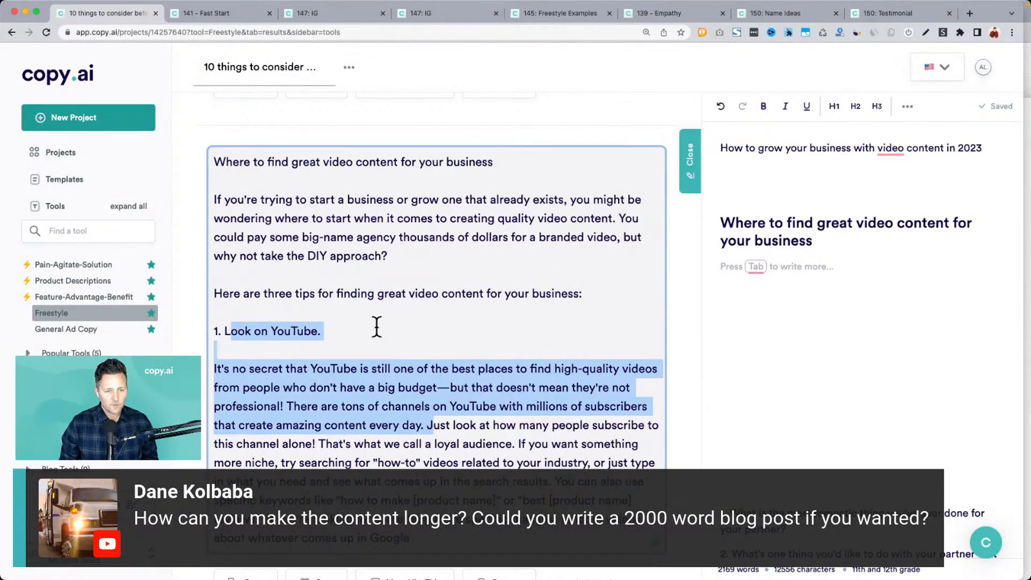
{"action": "left_click", "coordinate": [342, 197]}
Step: Copy the introduction through "Here are three tips for finding great video content for your business:" from the generated draft and paste it under the heading
{"action": "left_click_drag", "start_coordinate": [218, 199], "coordinate": [602, 297]}
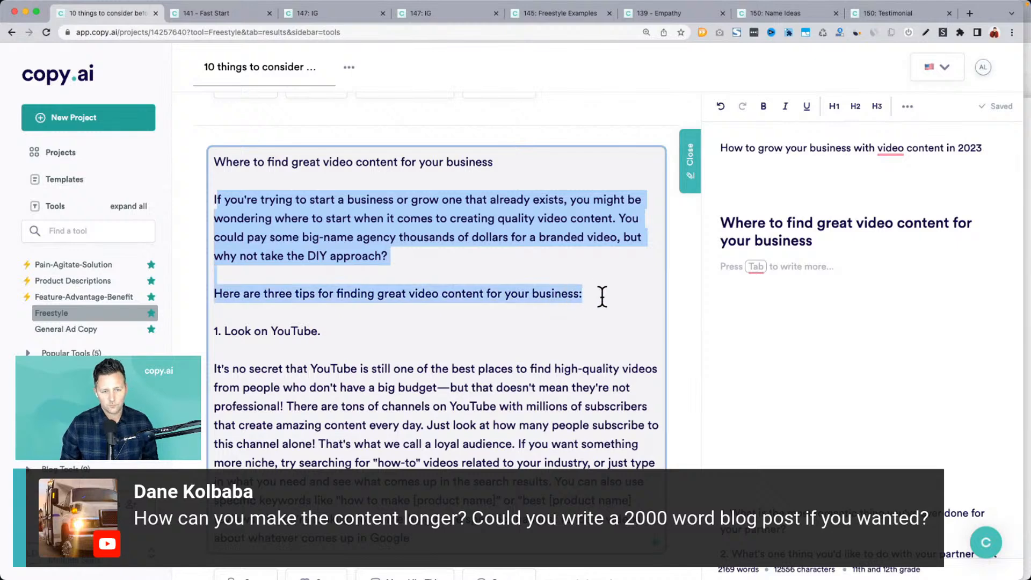
{"action": "left_click", "coordinate": [405, 236]}
{"action": "left_click_drag", "start_coordinate": [214, 200], "coordinate": [599, 294]}
{"action": "key", "text": "super+c"}
{"action": "type", "text": "f"}
{"action": "key", "text": "super+z"}
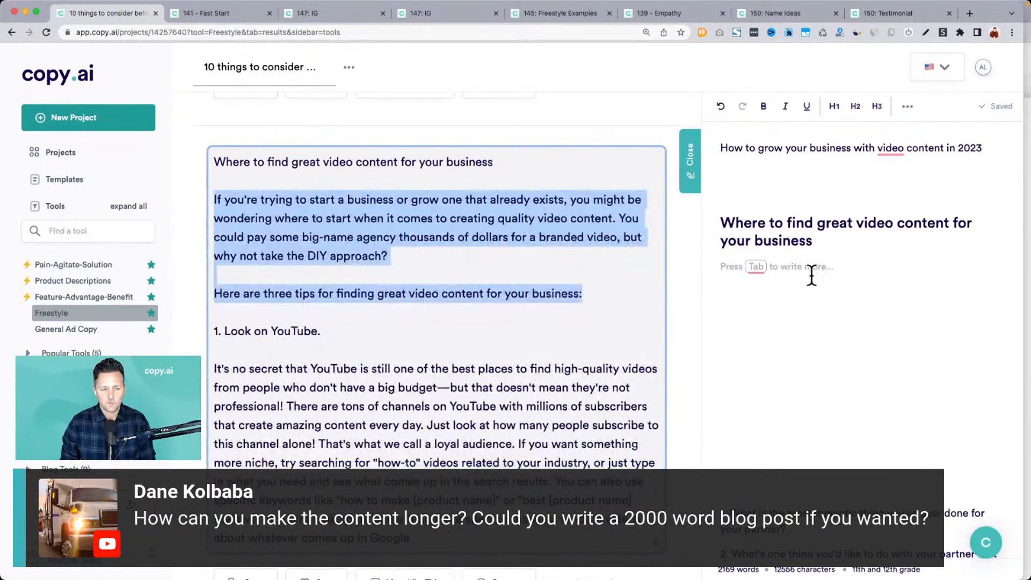
{"action": "left_click", "coordinate": [810, 277]}
{"action": "key", "text": "super+v"}
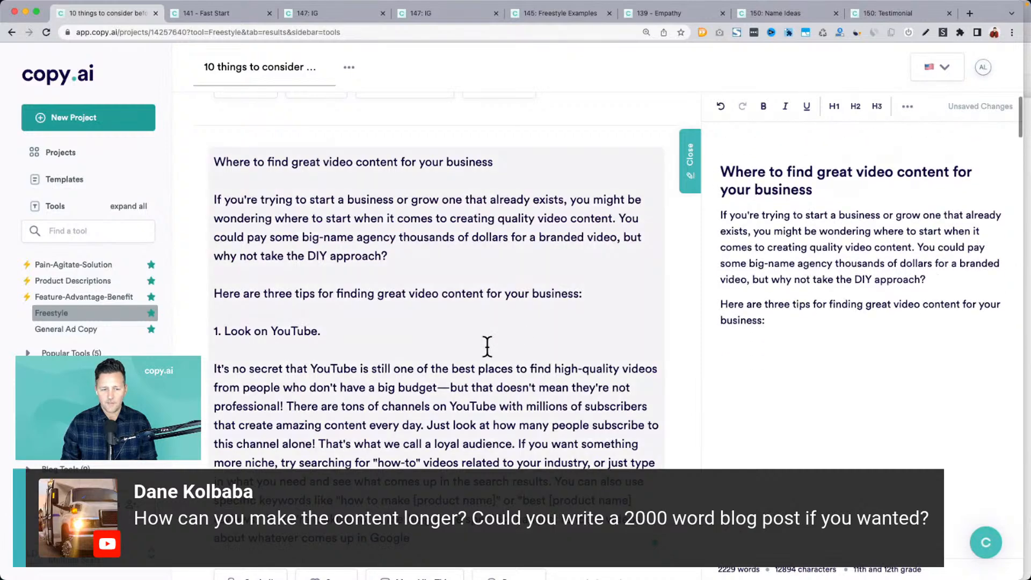
Step: Copy the tip "1. Look on YouTube." and its paragraph up to "reviews." and paste it below the introduction in the editor
{"action": "scroll", "coordinate": [486, 346], "scroll_direction": "down", "scroll_amount": 3}
{"action": "left_click_drag", "start_coordinate": [222, 173], "coordinate": [262, 364]}
{"action": "key", "text": "super+c"}
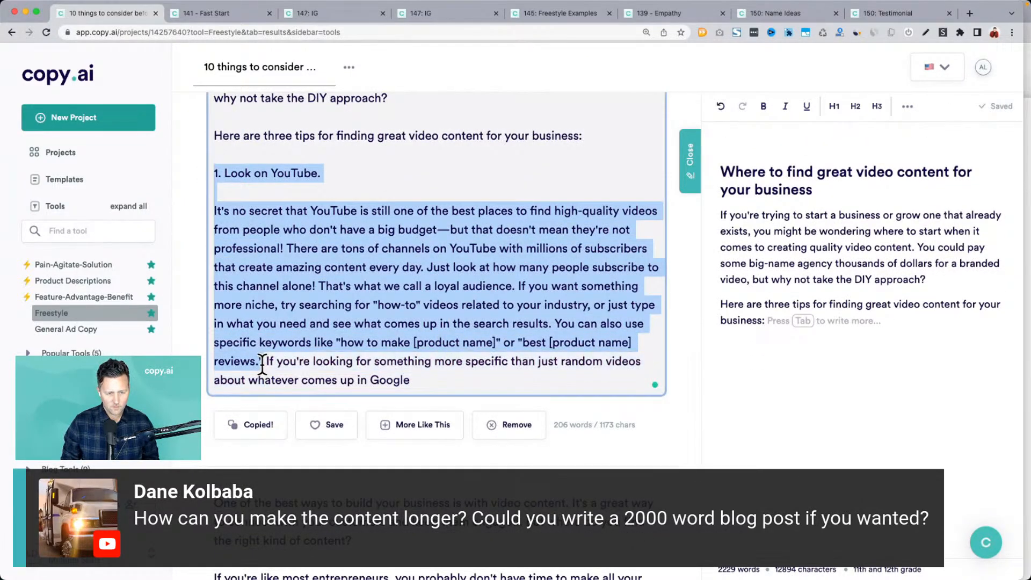
{"action": "left_click", "coordinate": [893, 334]}
{"action": "key", "text": "Return"}
{"action": "key", "text": "super+v"}
Step: Check the remaining drafts, including the list with Instagram TV, Facebook Watch and Snapchat, and generate more versions of the section
{"action": "scroll", "coordinate": [411, 320], "scroll_direction": "down", "scroll_amount": 10}
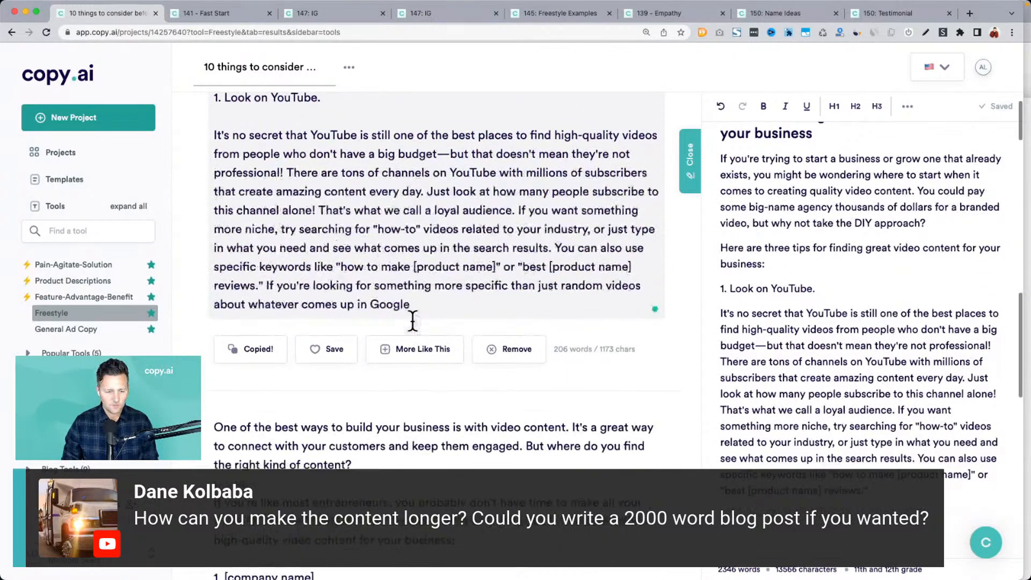
{"action": "scroll", "coordinate": [413, 321], "scroll_direction": "down", "scroll_amount": 3}
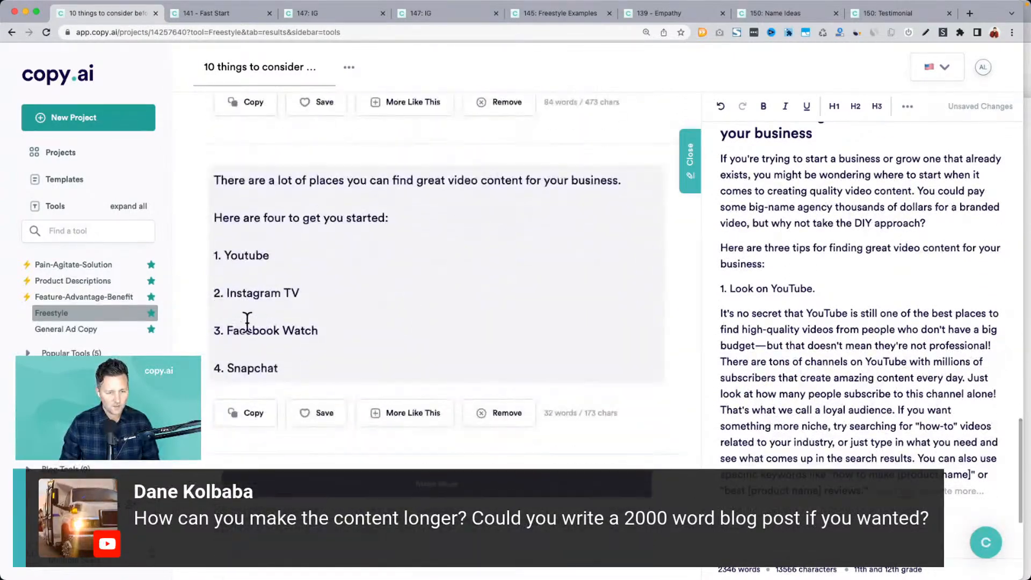
{"action": "left_click_drag", "start_coordinate": [228, 293], "coordinate": [330, 300]}
{"action": "left_click", "coordinate": [255, 343]}
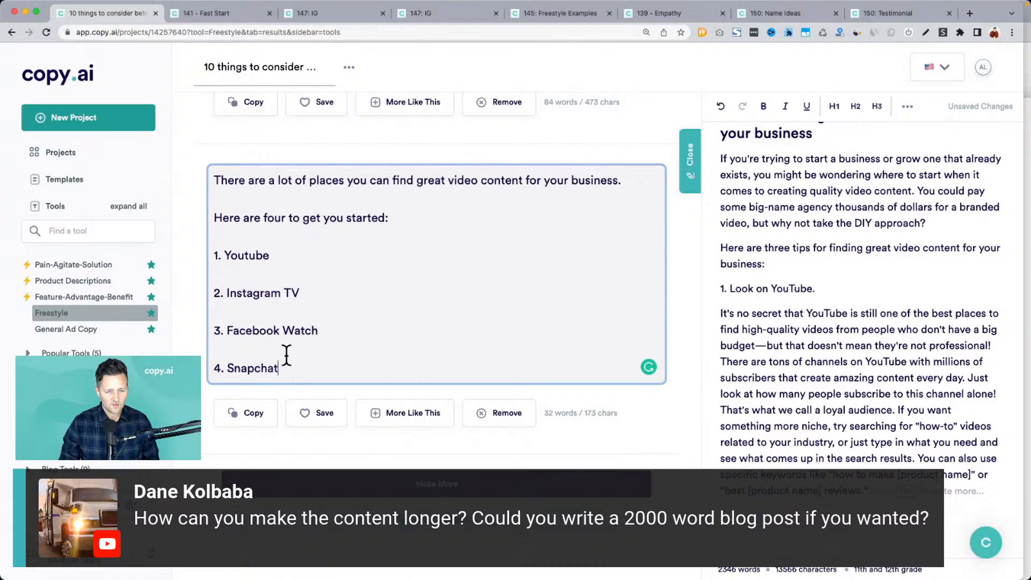
{"action": "left_click_drag", "start_coordinate": [285, 361], "coordinate": [215, 274]}
{"action": "scroll", "coordinate": [345, 435], "scroll_direction": "up", "scroll_amount": 1}
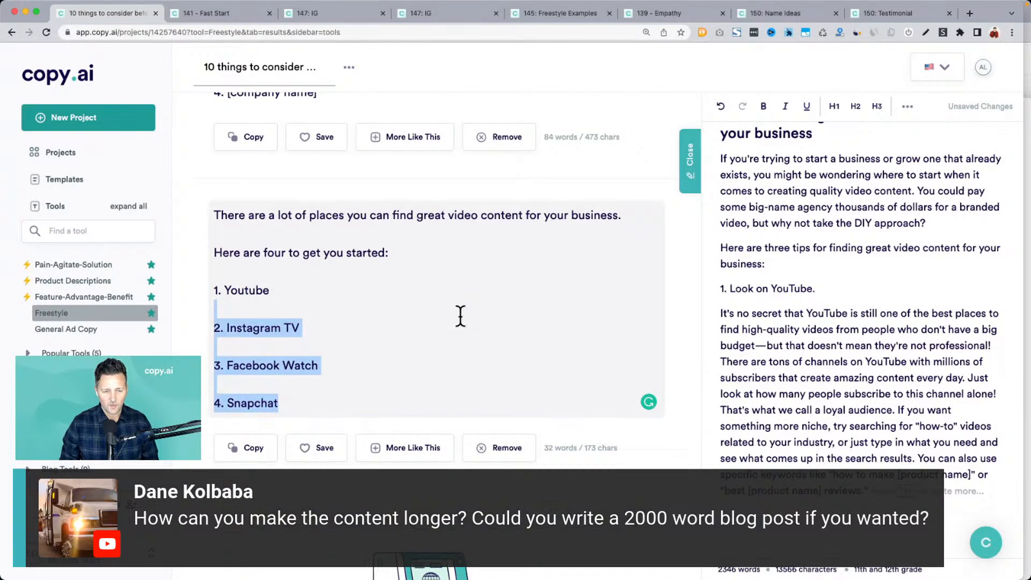
{"action": "scroll", "coordinate": [460, 315], "scroll_direction": "down", "scroll_amount": 3}
{"action": "left_click", "coordinate": [457, 314]}
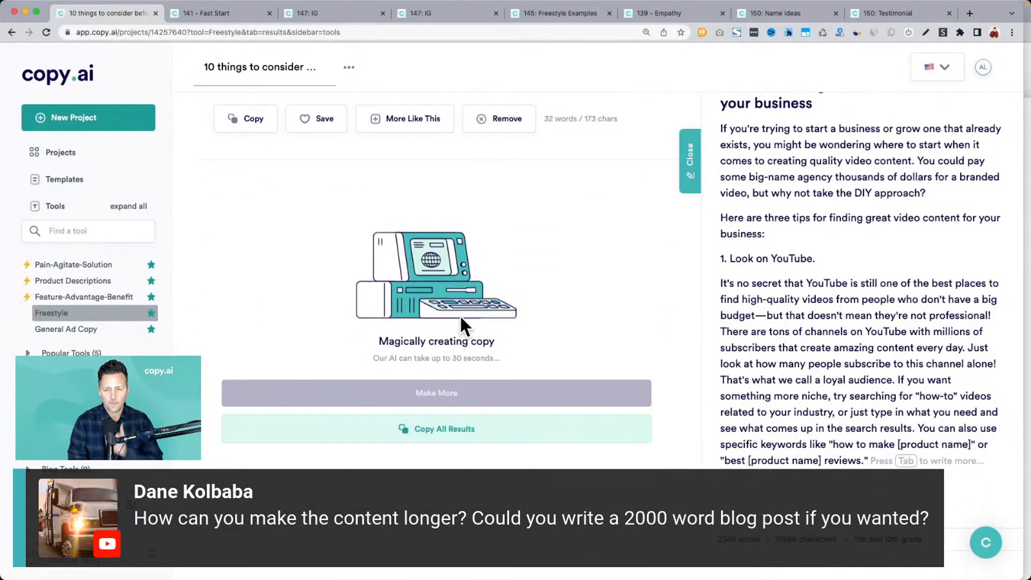
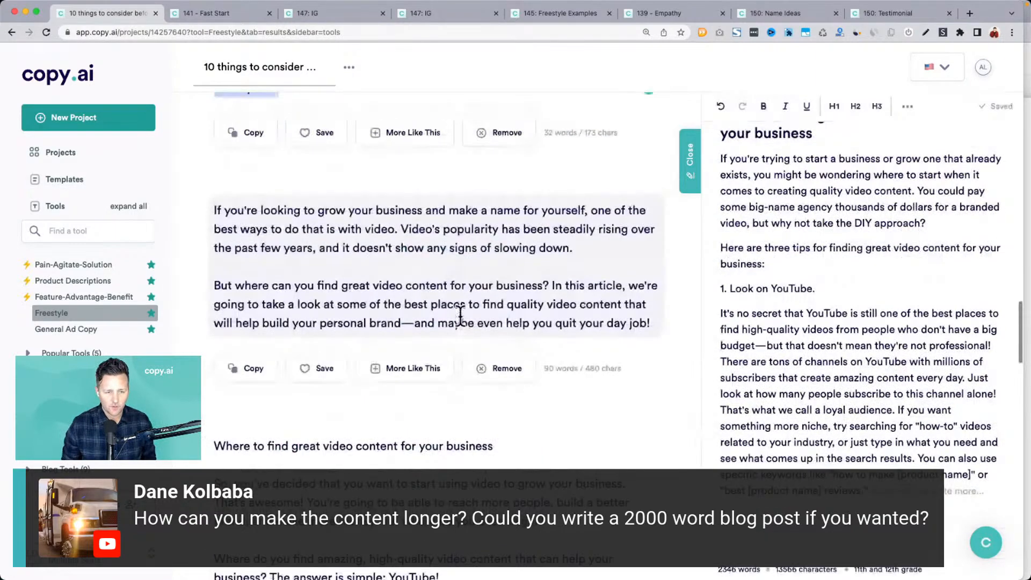
Step: Review the generated Freestyle results on where to find great video content for a business
{"action": "scroll", "coordinate": [371, 279], "scroll_direction": "down", "scroll_amount": 5}
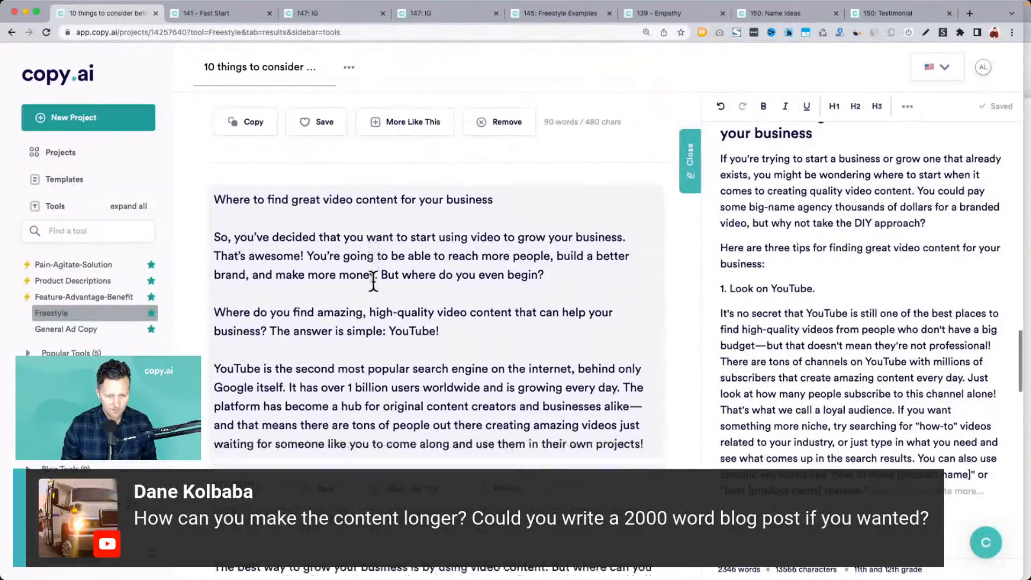
{"action": "scroll", "coordinate": [373, 282], "scroll_direction": "down", "scroll_amount": 2}
{"action": "scroll", "coordinate": [265, 299], "scroll_direction": "down", "scroll_amount": 6}
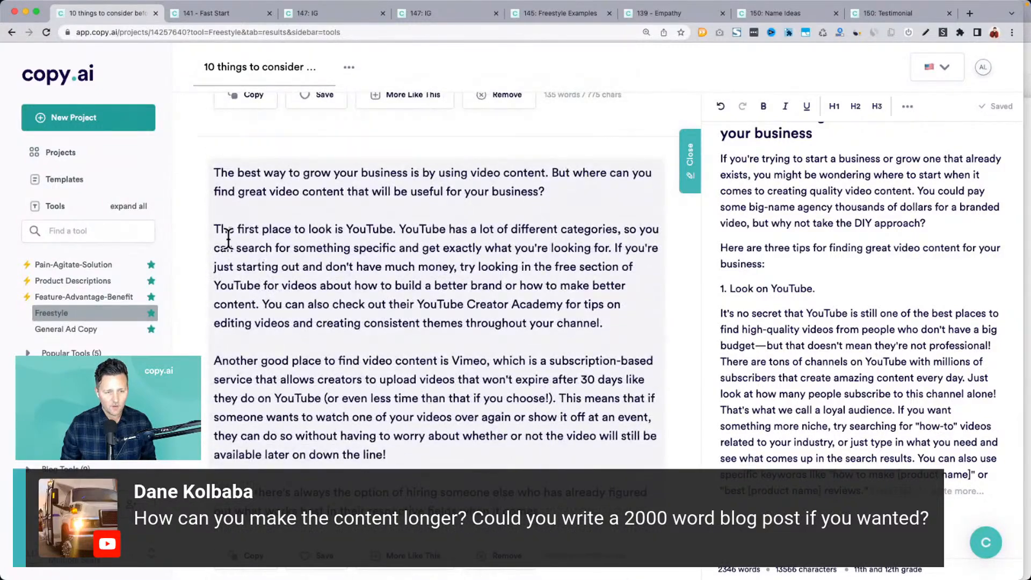
{"action": "left_click_drag", "start_coordinate": [220, 229], "coordinate": [432, 453]}
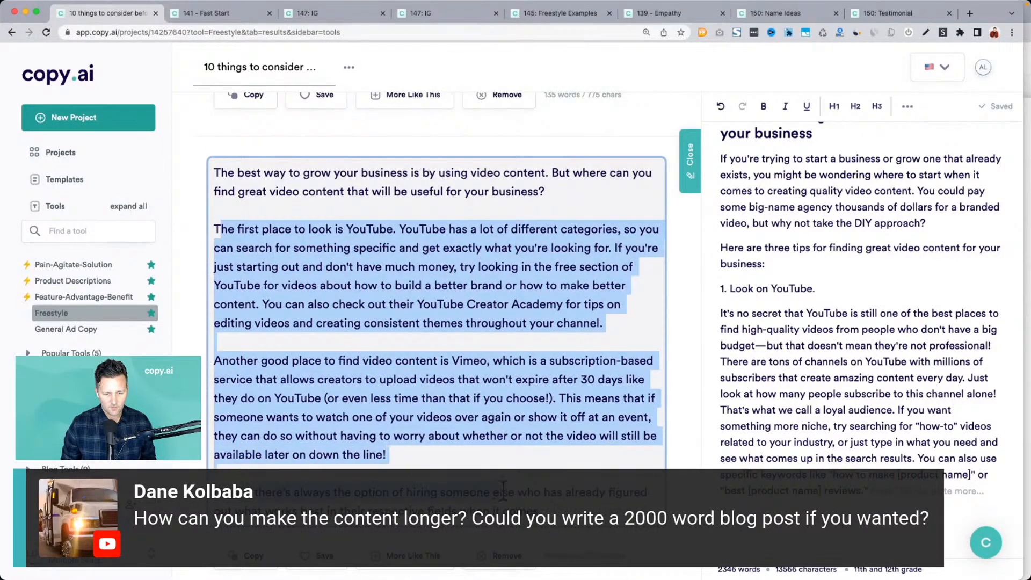
{"action": "scroll", "coordinate": [491, 408], "scroll_direction": "down", "scroll_amount": 9}
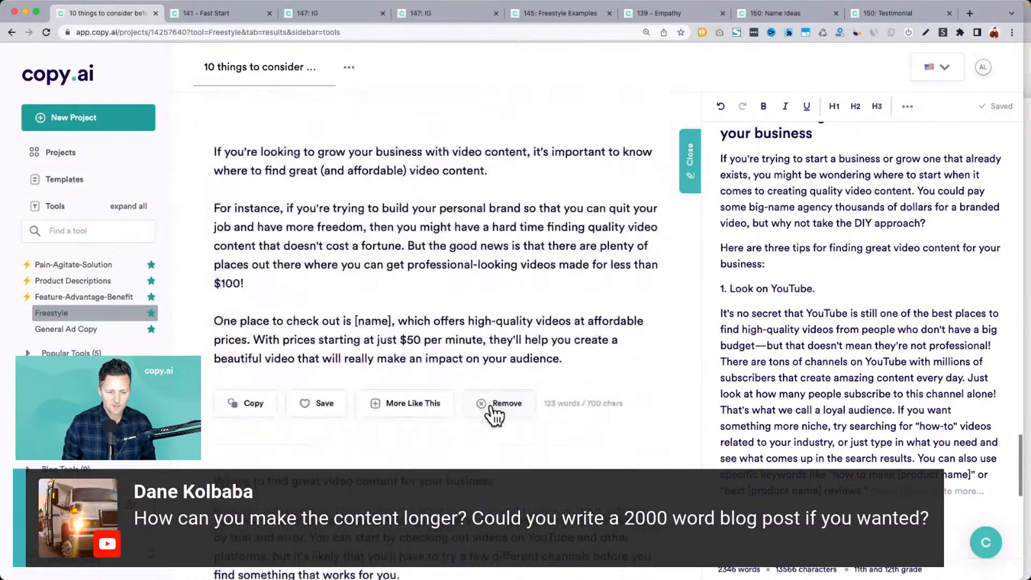
{"action": "scroll", "coordinate": [491, 408], "scroll_direction": "down", "scroll_amount": 6}
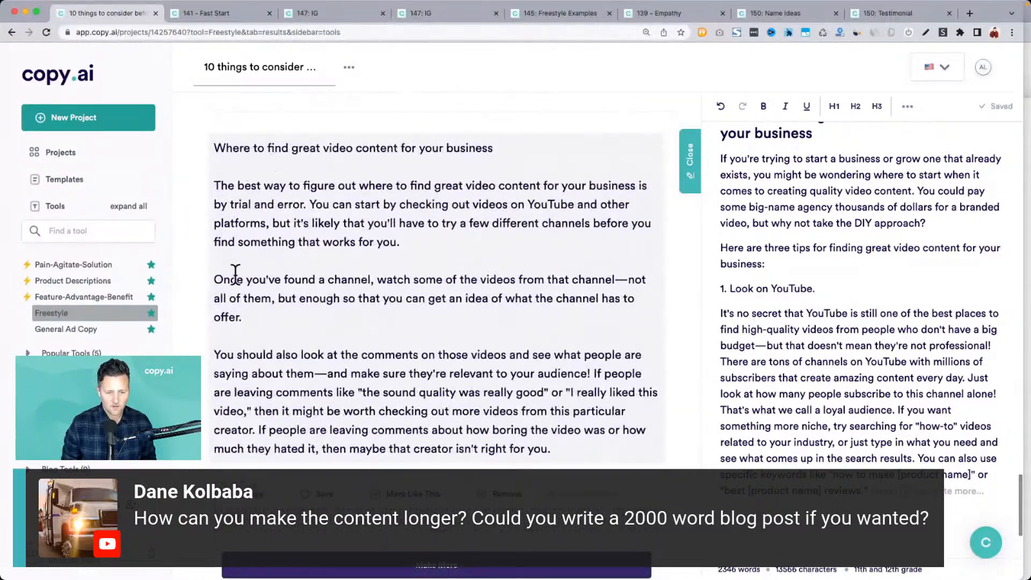
{"action": "left_click_drag", "start_coordinate": [277, 354], "coordinate": [556, 354]}
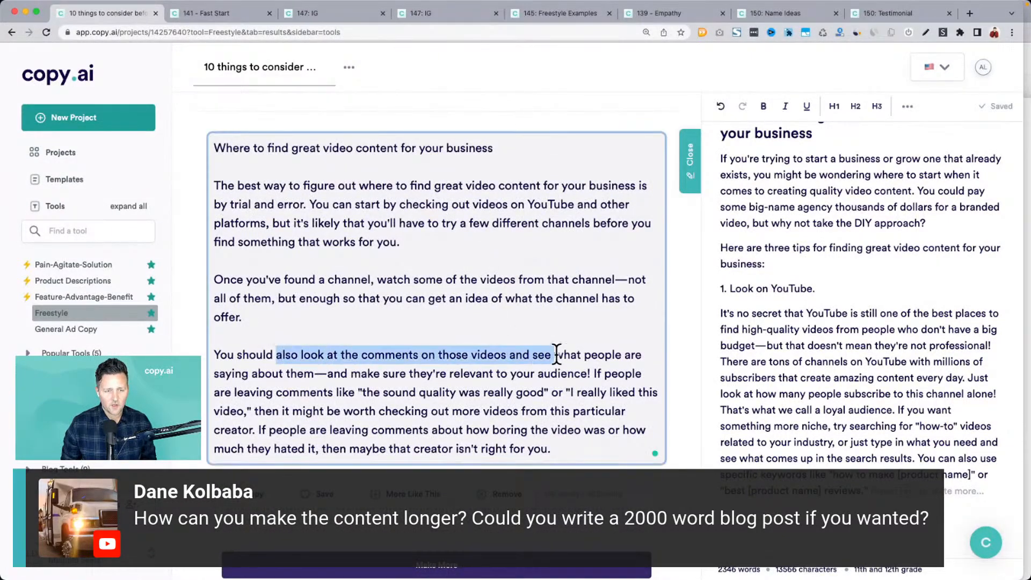
{"action": "left_click_drag", "start_coordinate": [319, 185], "coordinate": [560, 457]}
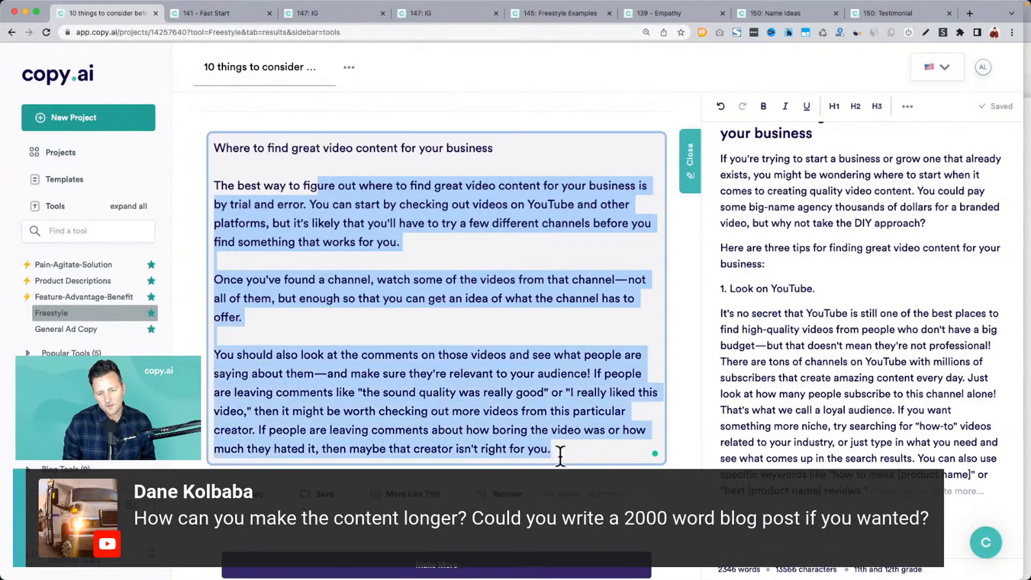
Step: Extend the section title in the main points with "Write a list of 5 creative places to look." and generate new content
{"action": "scroll", "coordinate": [560, 456], "scroll_direction": "up", "scroll_amount": 15}
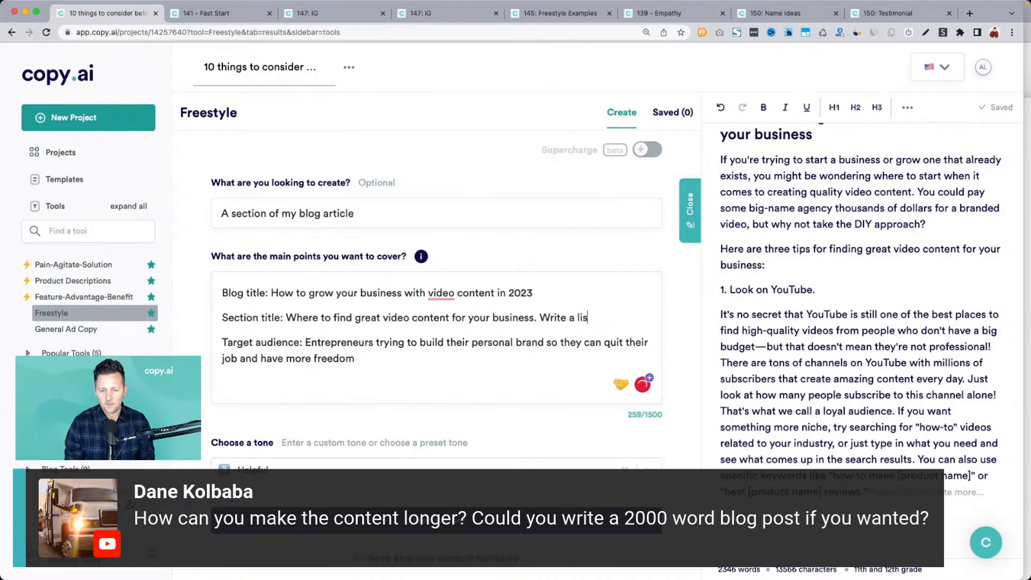
{"action": "type", "text": "best places to look."}
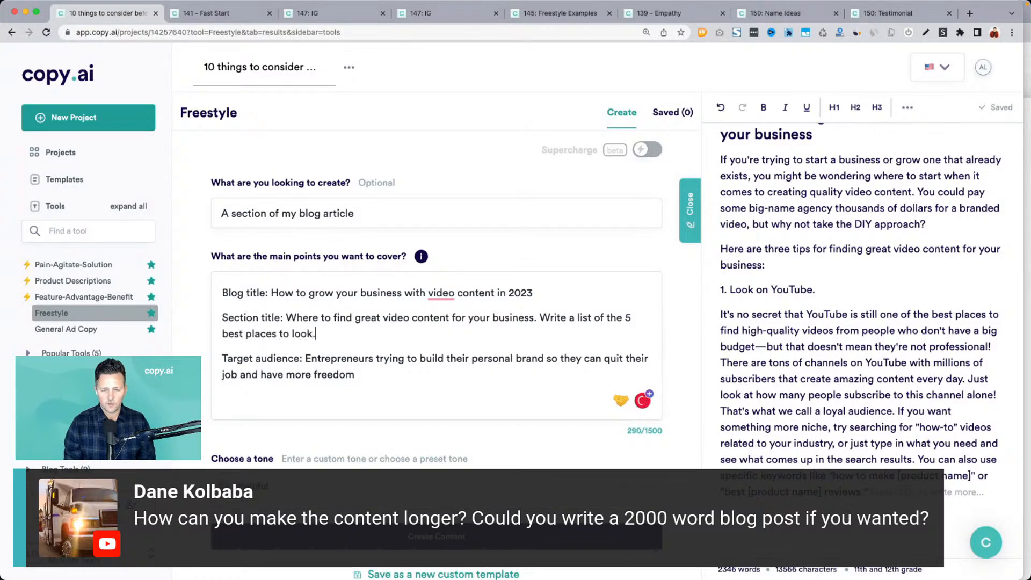
{"action": "type", "text": "creative"}
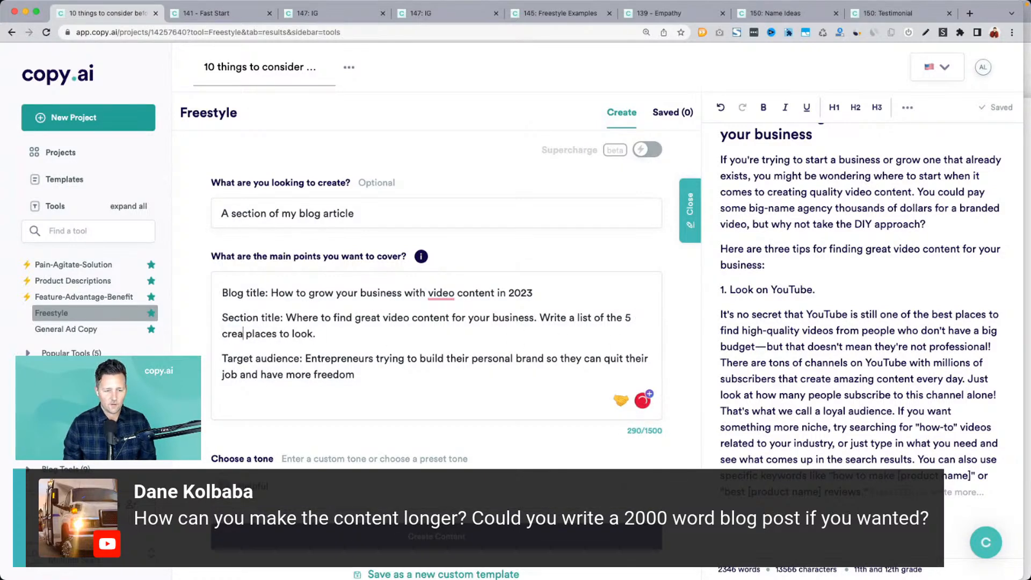
{"action": "key", "text": "BackSpace"}
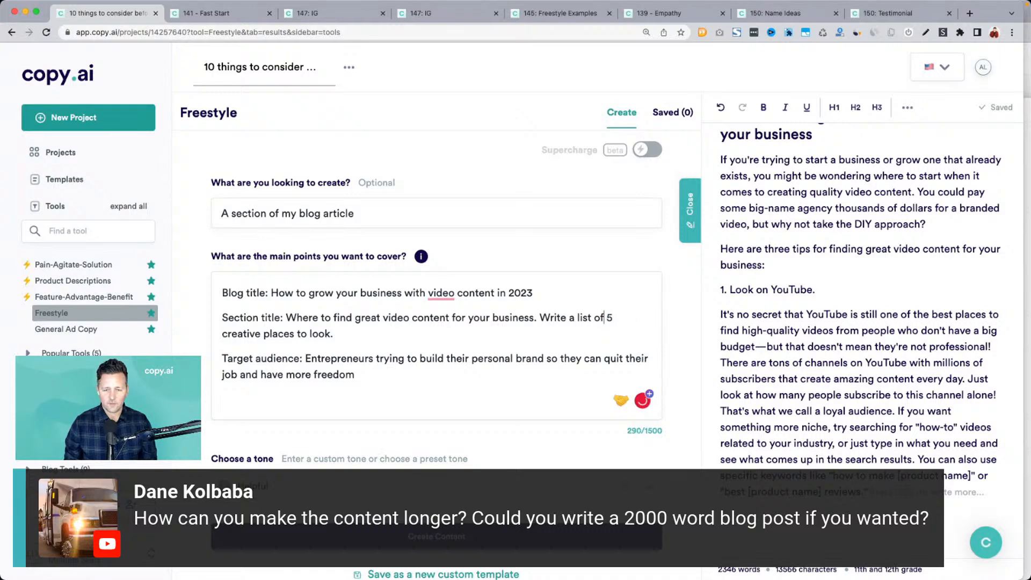
{"action": "left_click", "coordinate": [505, 547]}
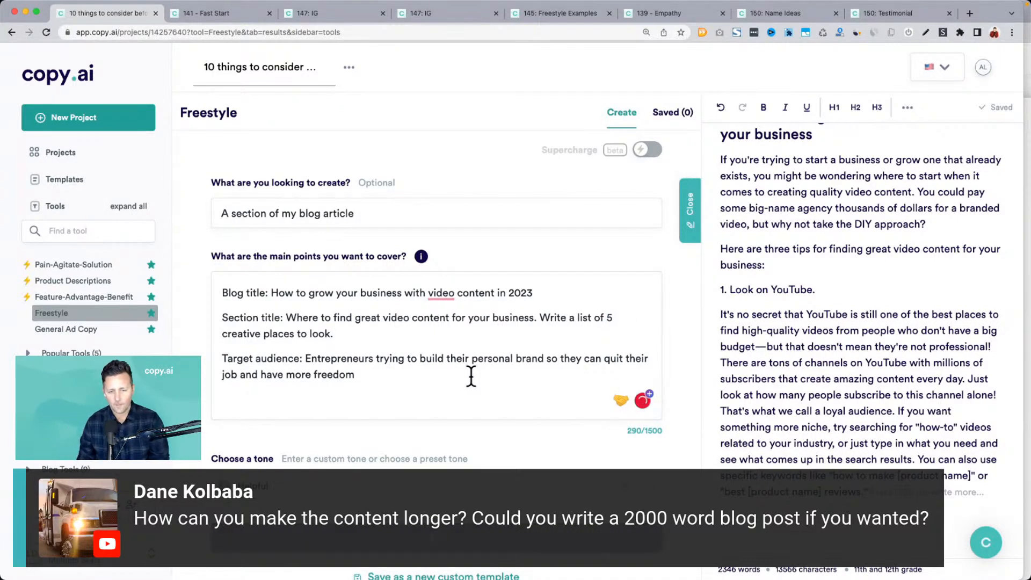
Step: Delete the "1. Look on YouTube." tip and its paragraph from the article draft
{"action": "scroll", "coordinate": [471, 376], "scroll_direction": "down", "scroll_amount": 3}
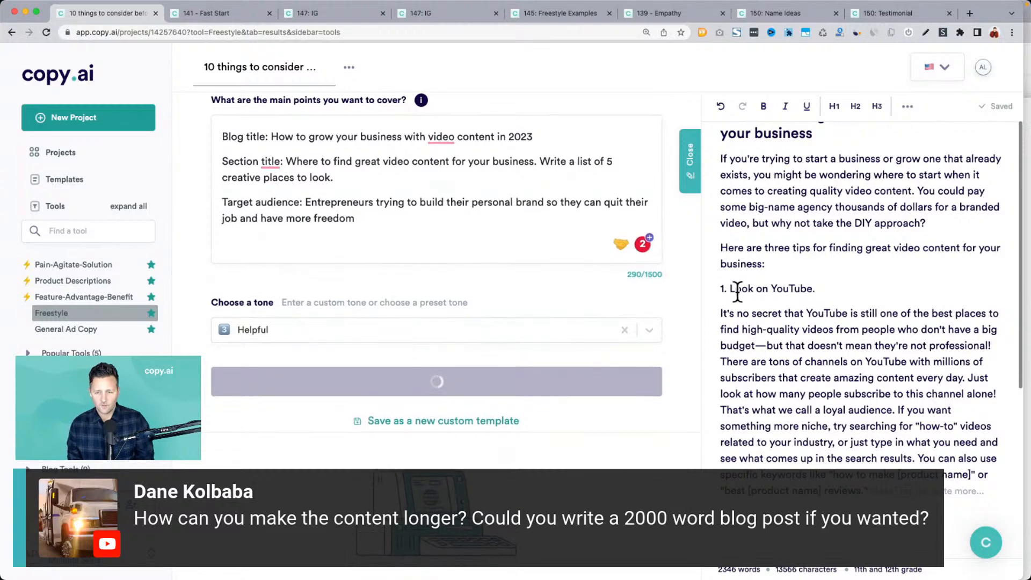
{"action": "left_click_drag", "start_coordinate": [722, 287], "coordinate": [913, 490]}
{"action": "key", "text": "BackSpace"}
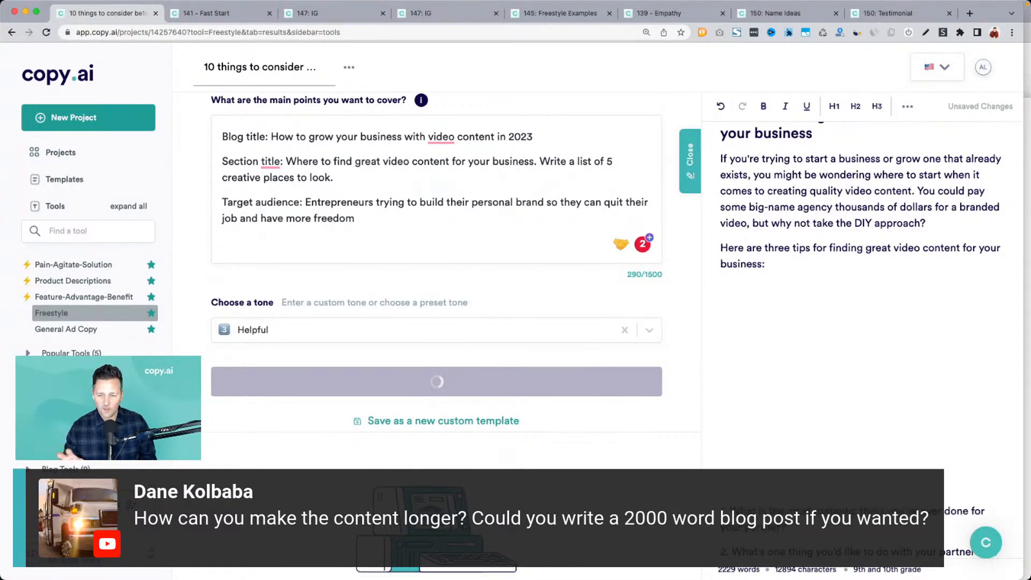
{"action": "scroll", "coordinate": [812, 200], "scroll_direction": "up", "scroll_amount": 1}
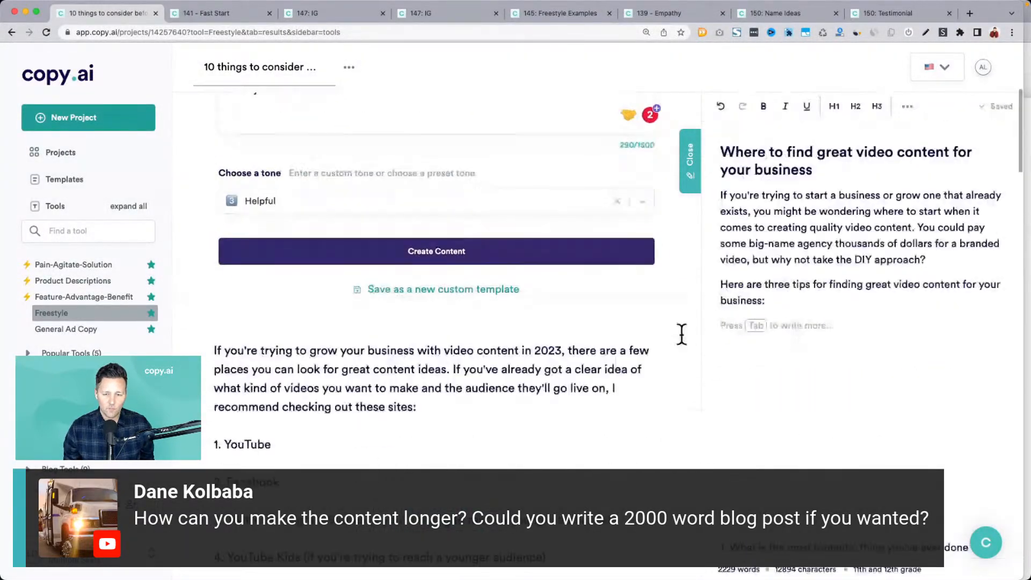
Step: Copy the "-YouTube" paragraph from the new results into the draft below the line "Here are three tips for finding great video content"
{"action": "scroll", "coordinate": [412, 332], "scroll_direction": "down", "scroll_amount": 3}
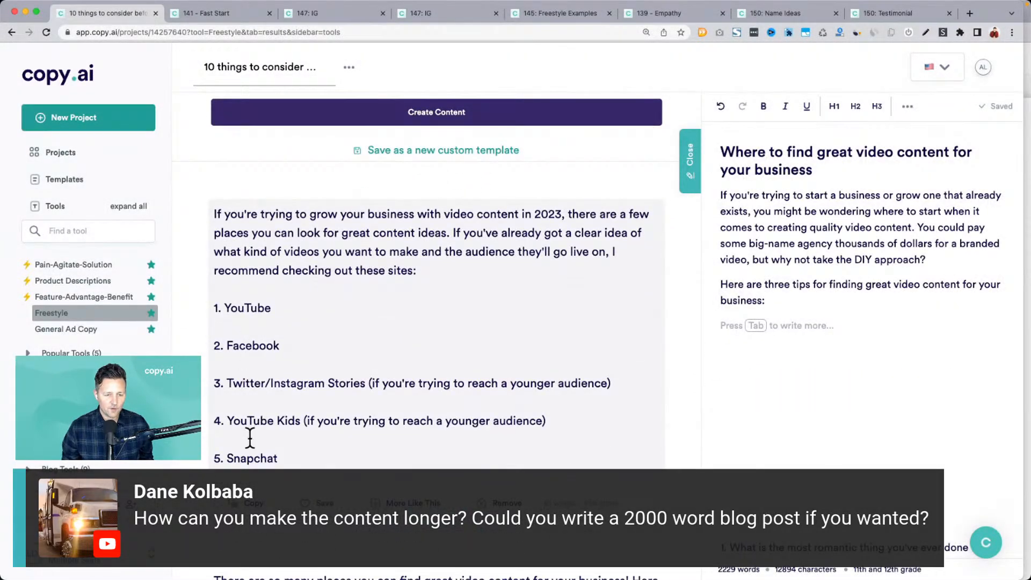
{"action": "scroll", "coordinate": [295, 465], "scroll_direction": "down", "scroll_amount": 15}
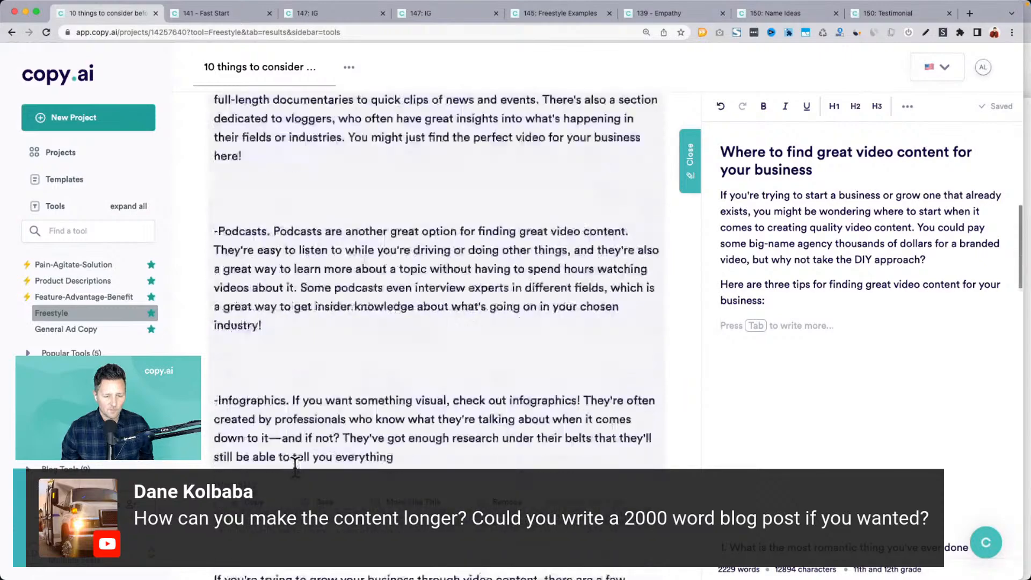
{"action": "scroll", "coordinate": [255, 237], "scroll_direction": "up", "scroll_amount": 5}
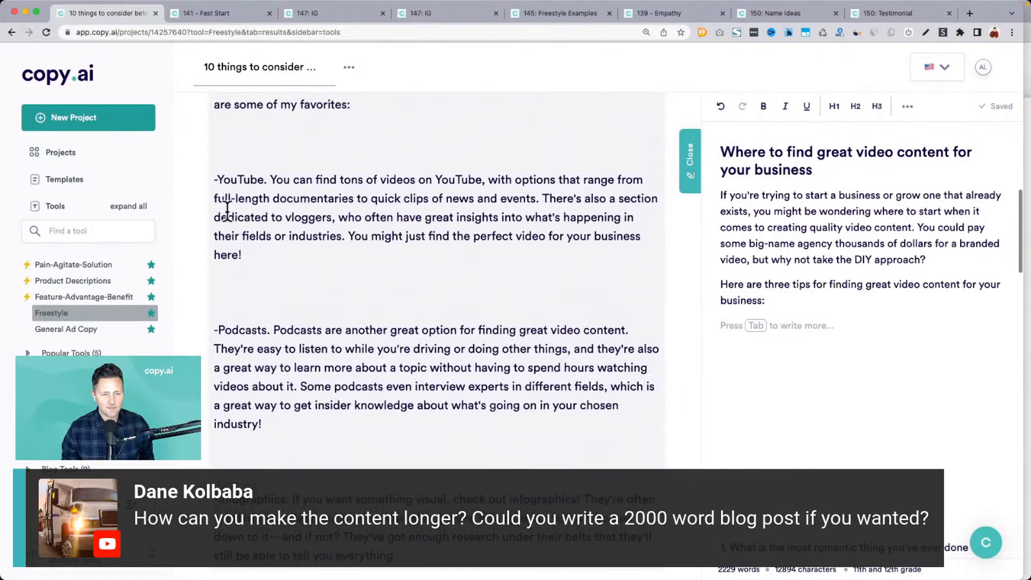
{"action": "left_click_drag", "start_coordinate": [214, 179], "coordinate": [272, 251]}
{"action": "key", "text": "super+c"}
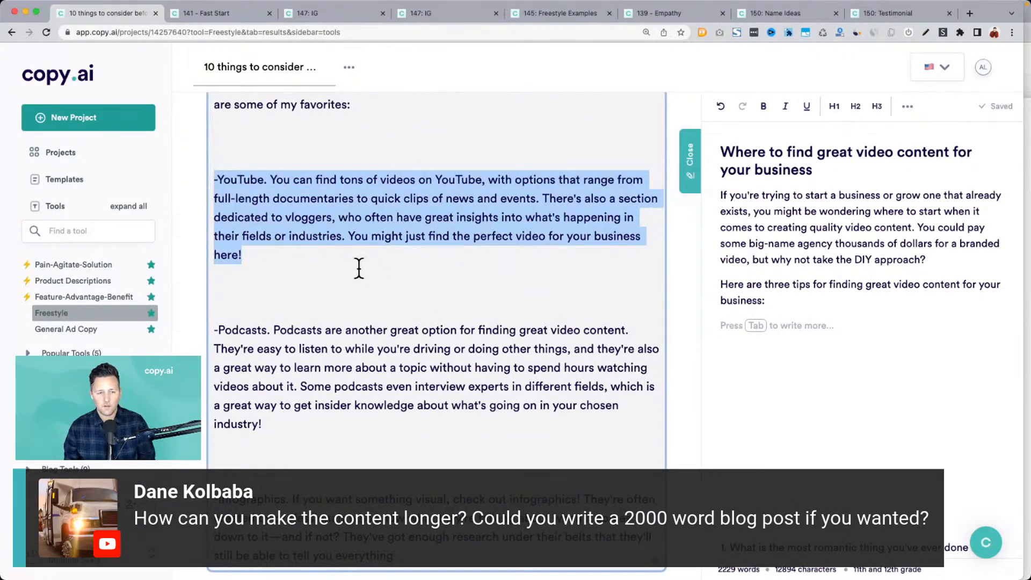
{"action": "triple_click", "coordinate": [758, 288]}
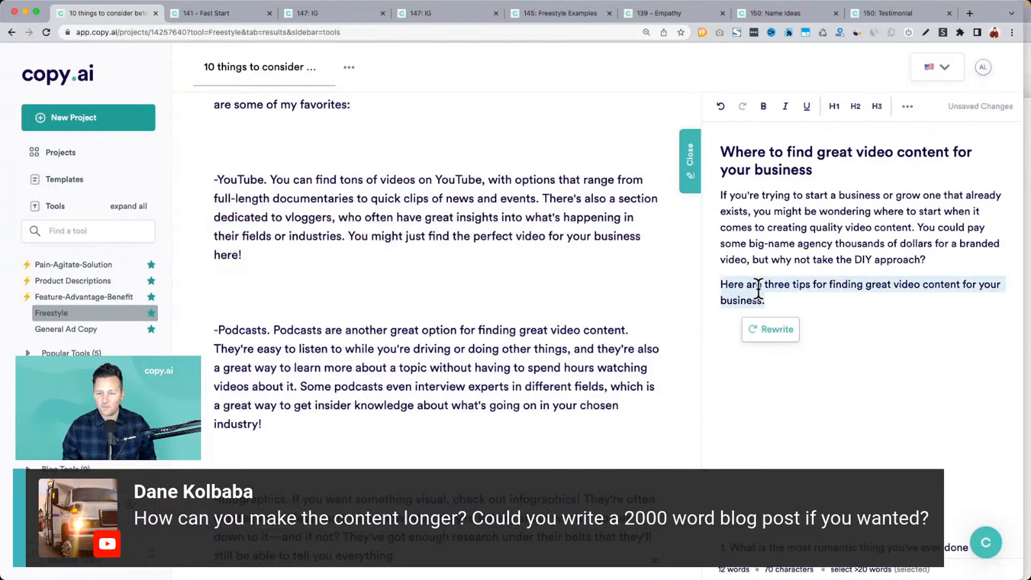
{"action": "left_click", "coordinate": [827, 308]}
{"action": "key", "text": "Return"}
{"action": "key", "text": "super+v"}
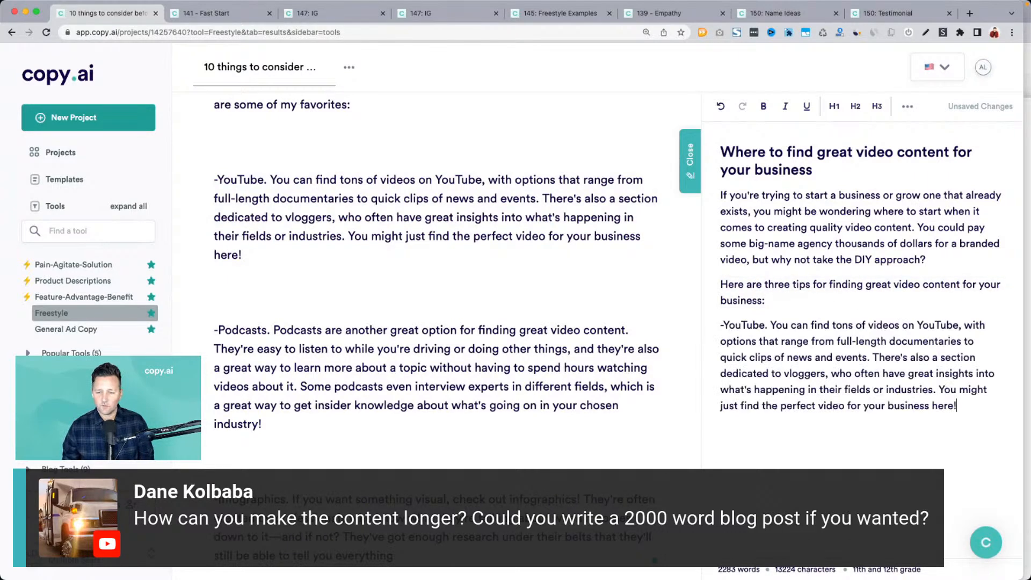
Step: Copy the "-Podcasts" paragraph from the results into the draft as a new paragraph after the YouTube one
{"action": "double_click", "coordinate": [238, 348]}
{"action": "triple_click", "coordinate": [238, 348]}
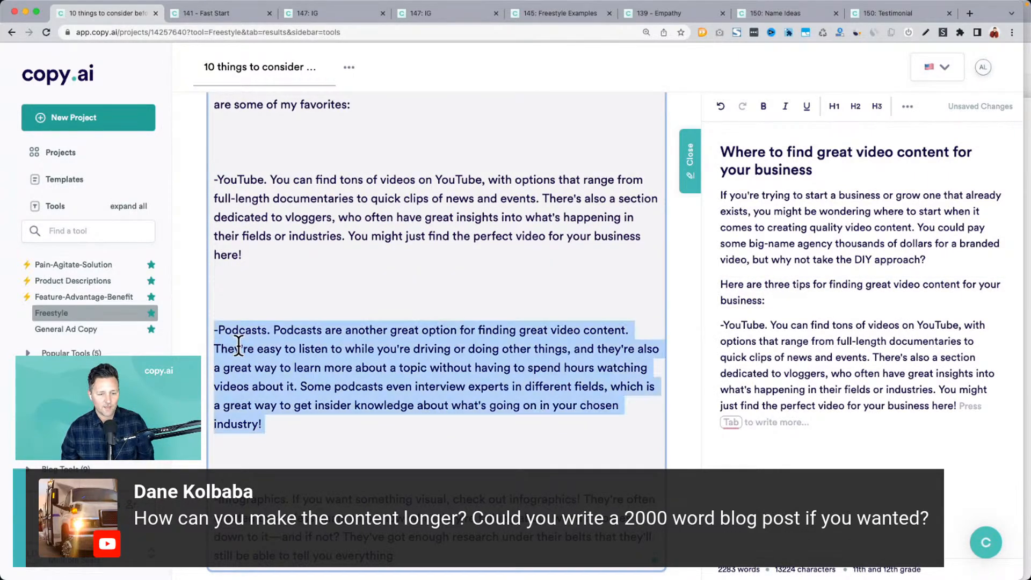
{"action": "key", "text": "super+c"}
{"action": "left_click", "coordinate": [798, 420]}
{"action": "key", "text": "Return"}
{"action": "key", "text": "super+v"}
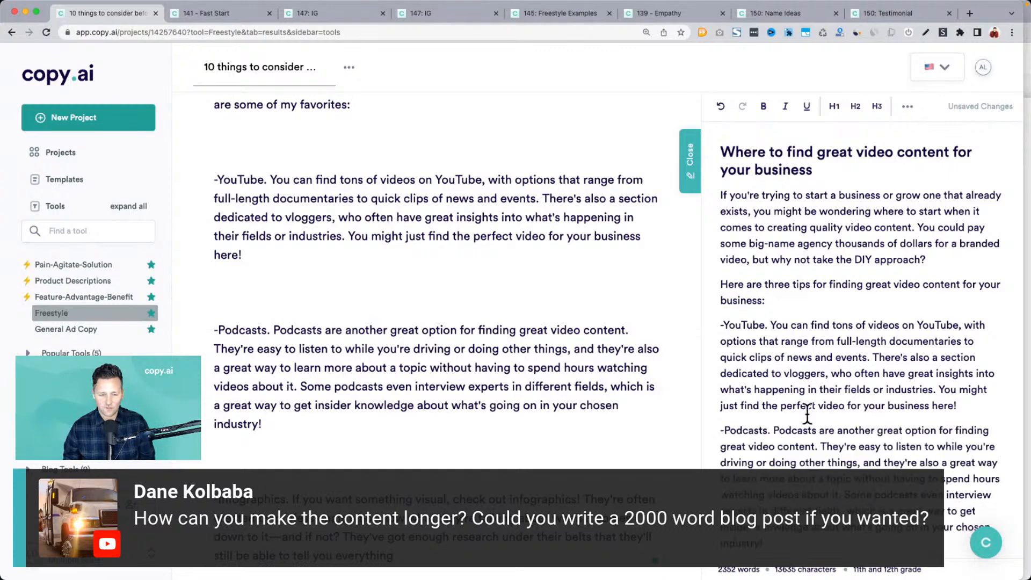
Step: Copy the "-Infographics" paragraph from the results into the draft after the Podcasts paragraph
{"action": "scroll", "coordinate": [468, 439], "scroll_direction": "down", "scroll_amount": 3}
{"action": "triple_click", "coordinate": [398, 441]}
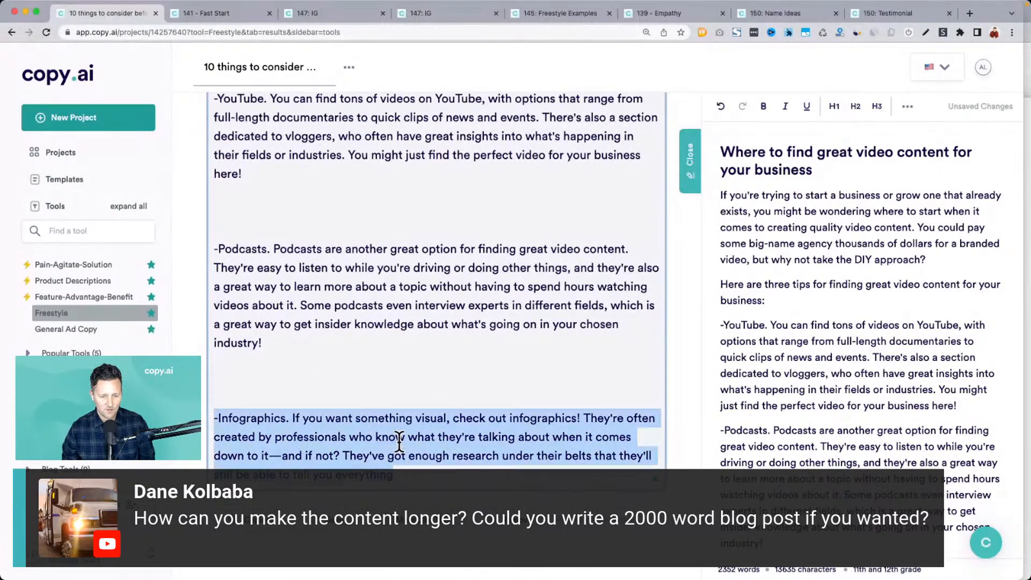
{"action": "left_click", "coordinate": [797, 430]}
{"action": "scroll", "coordinate": [797, 432], "scroll_direction": "down", "scroll_amount": 2}
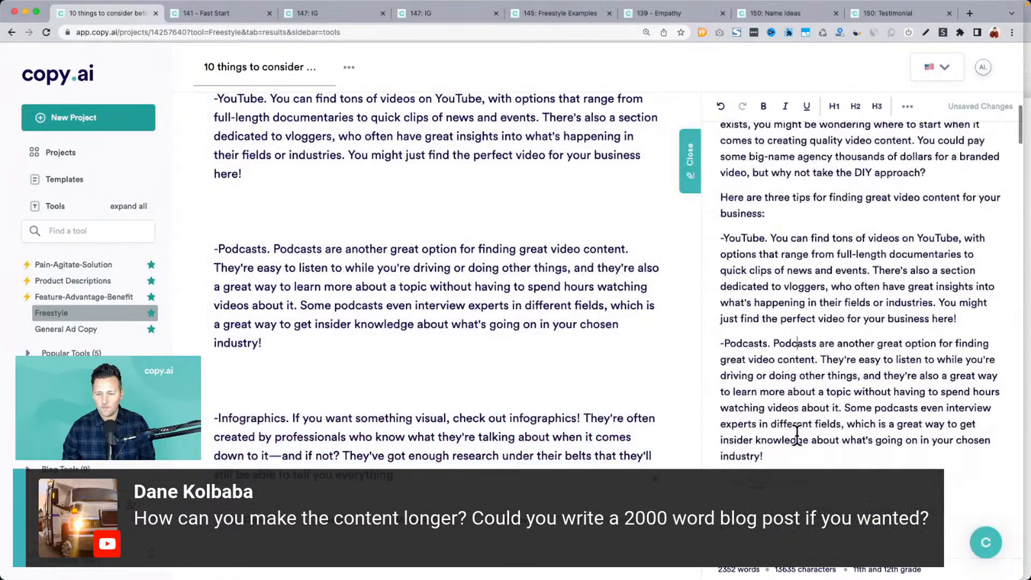
{"action": "key", "text": "Return"}
{"action": "key", "text": "super+z"}
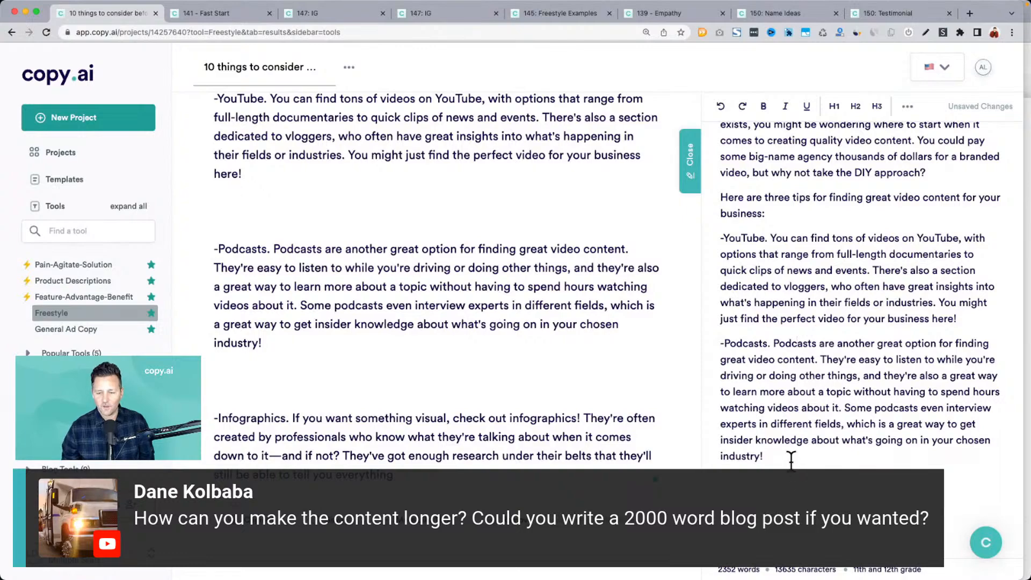
{"action": "key", "text": "super+v"}
Step: Copy the "Third, go through your own personal history" paragraph from the next result into the draft as a new paragraph after Infographics
{"action": "scroll", "coordinate": [537, 329], "scroll_direction": "down", "scroll_amount": 6}
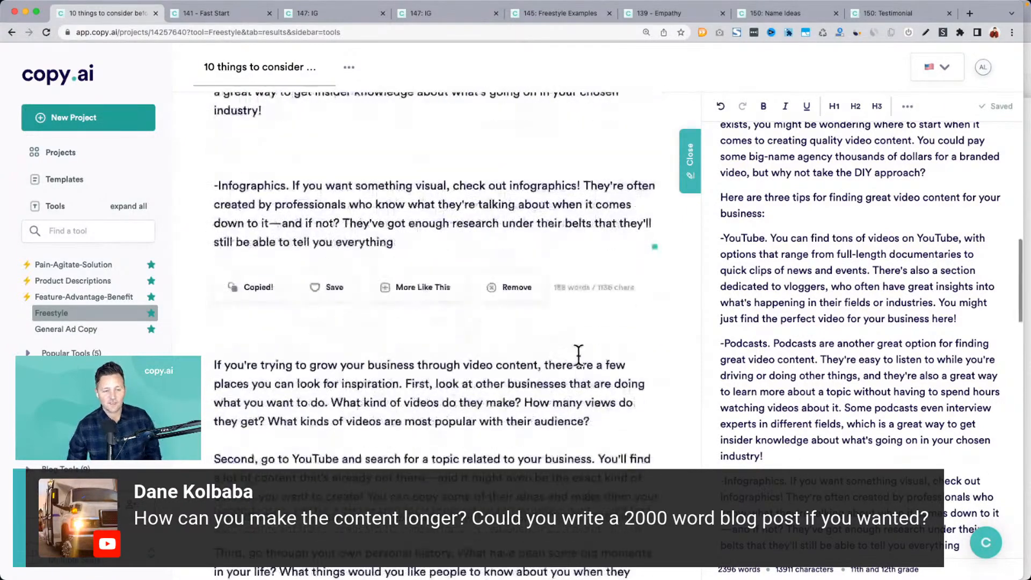
{"action": "scroll", "coordinate": [579, 355], "scroll_direction": "down", "scroll_amount": 3}
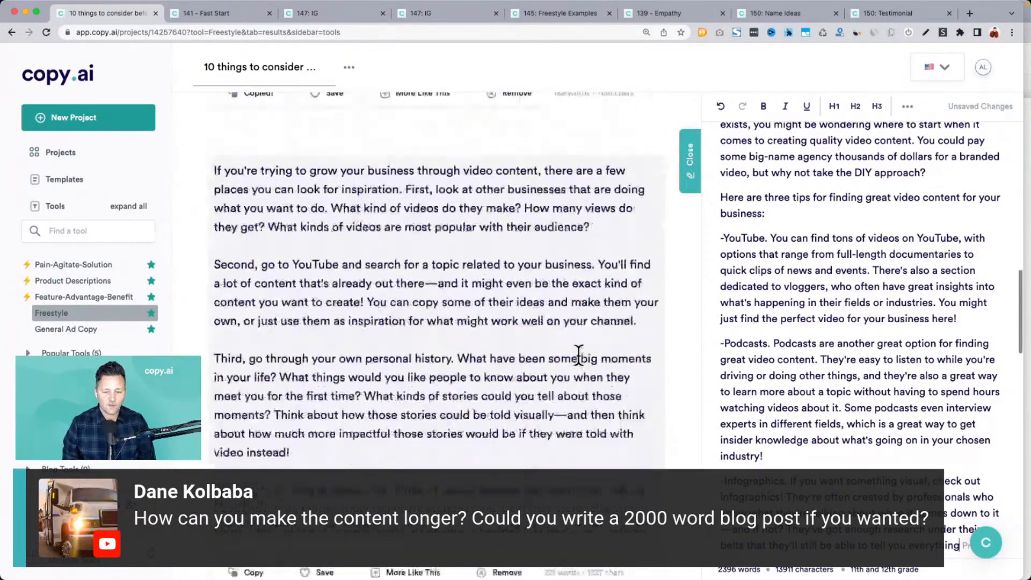
{"action": "left_click_drag", "start_coordinate": [350, 348], "coordinate": [453, 350]}
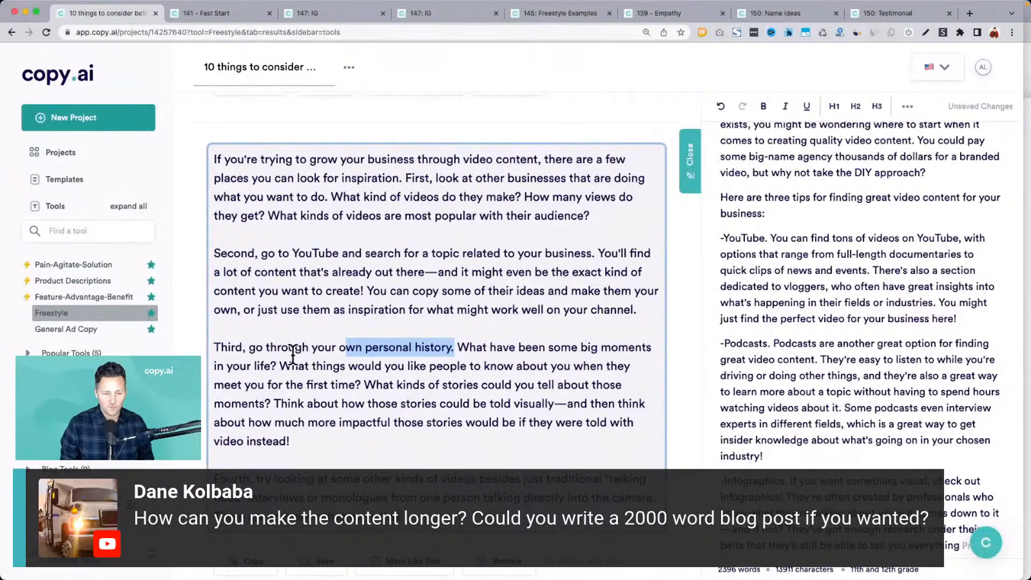
{"action": "triple_click", "coordinate": [302, 371]}
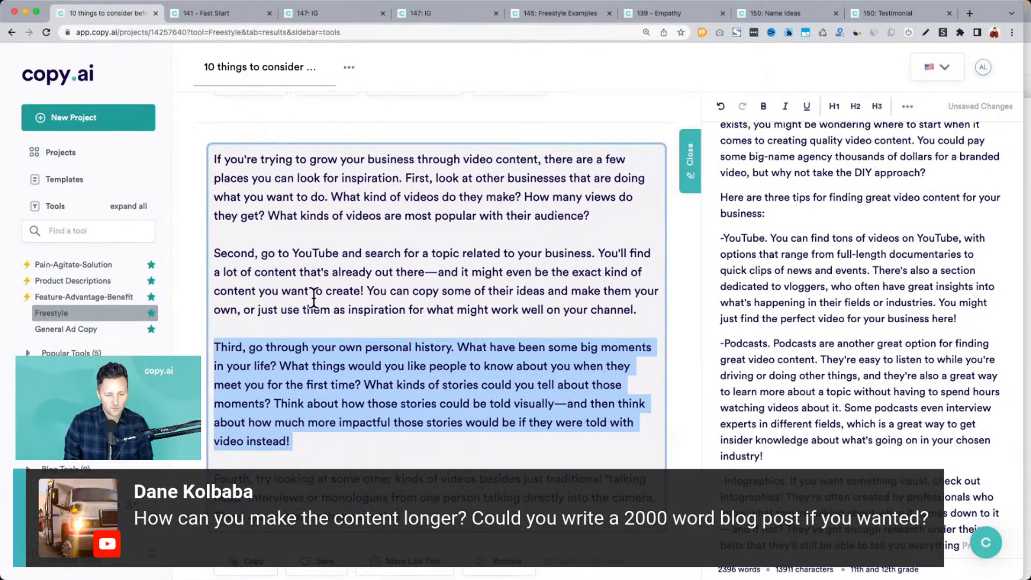
{"action": "scroll", "coordinate": [694, 373], "scroll_direction": "down", "scroll_amount": 5}
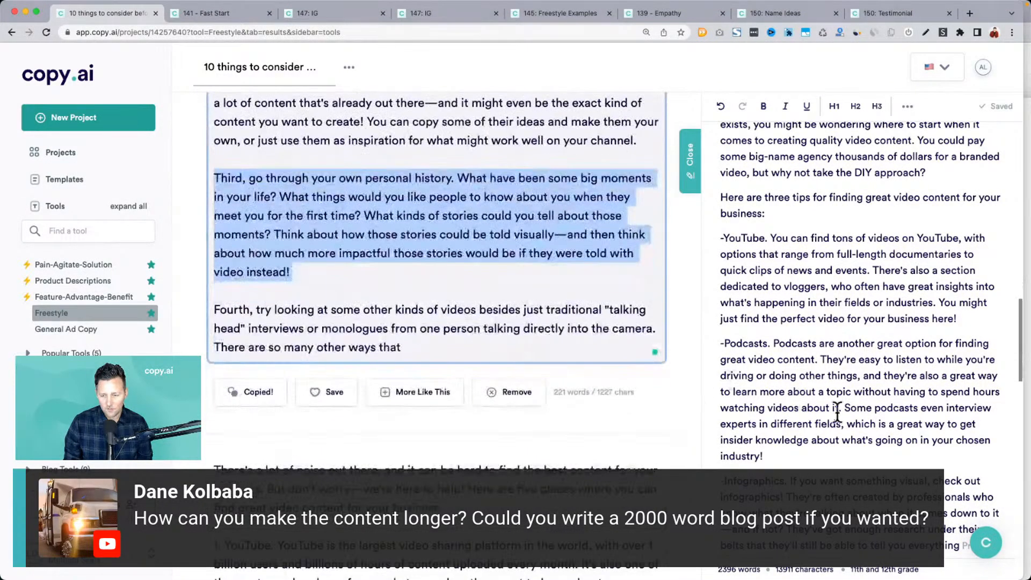
{"action": "scroll", "coordinate": [847, 421], "scroll_direction": "down", "scroll_amount": 5}
{"action": "left_click", "coordinate": [986, 383]}
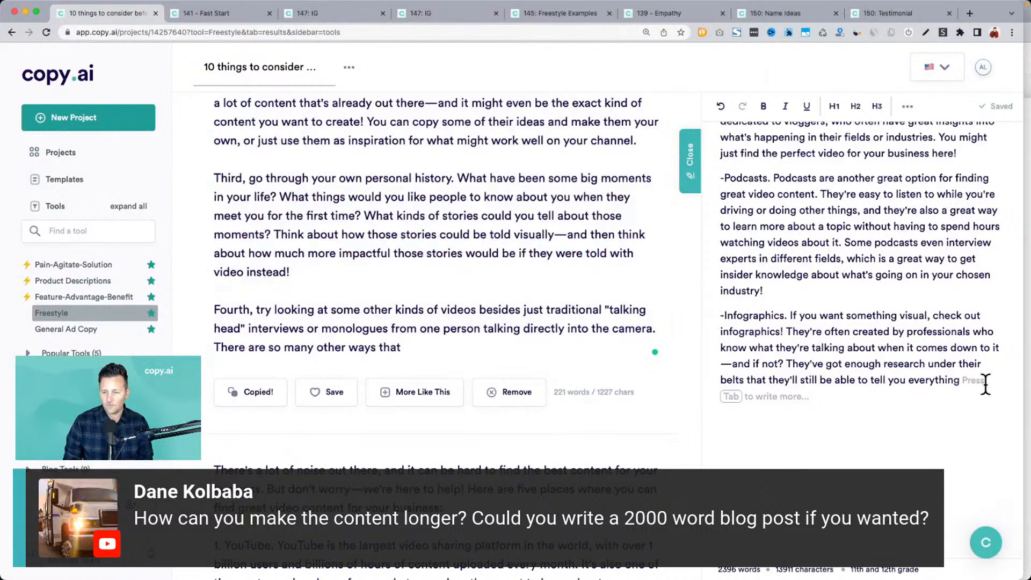
{"action": "key", "text": "Tab"}
{"action": "key", "text": "Down"}
{"action": "key", "text": "Down"}
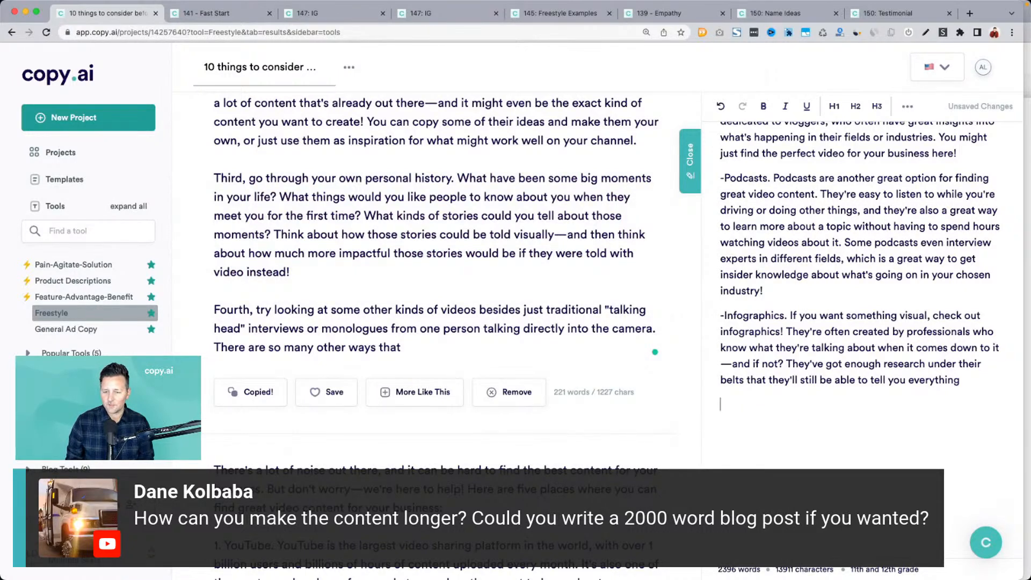
{"action": "key", "text": "super+v"}
{"action": "key", "text": "super+z"}
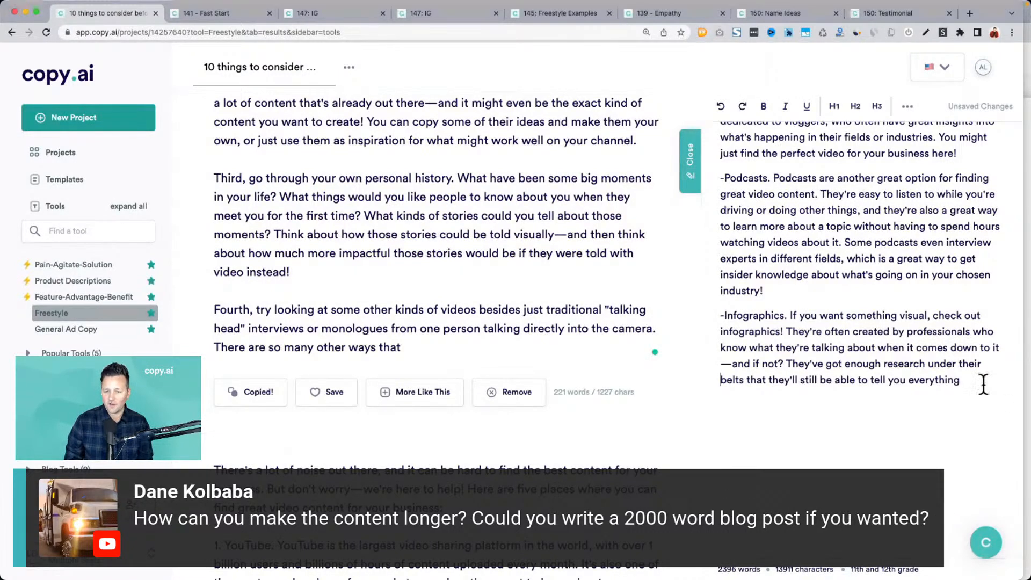
{"action": "left_click", "coordinate": [911, 402]}
{"action": "key", "text": "super+v"}
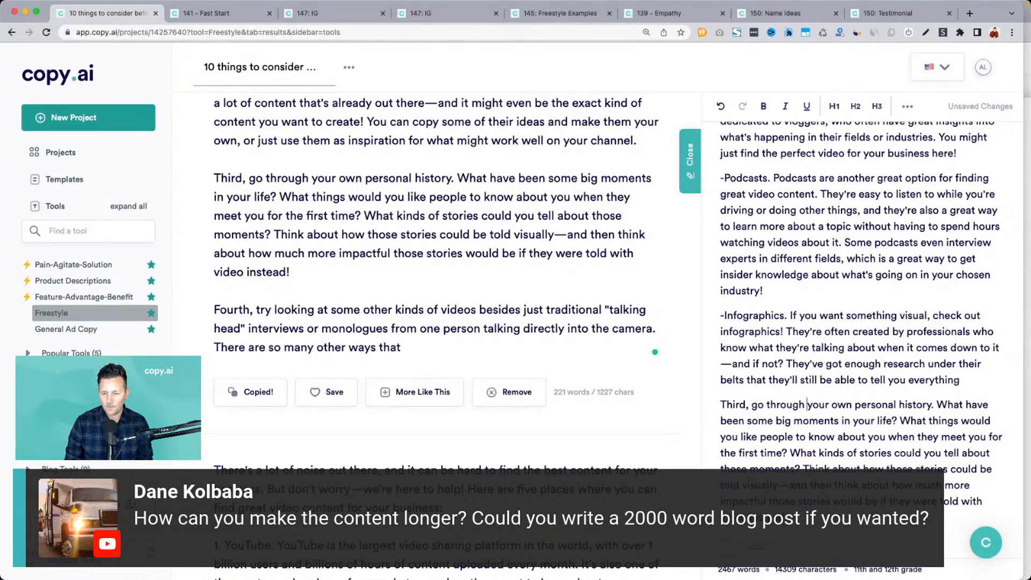
Step: Reword the opening of the last draft paragraph from "Third, go through" so it begins "-Your own personal history."
{"action": "left_click_drag", "start_coordinate": [809, 404], "coordinate": [728, 404]}
{"action": "key", "text": "BackSpace"}
{"action": "type", "text": "Y"}
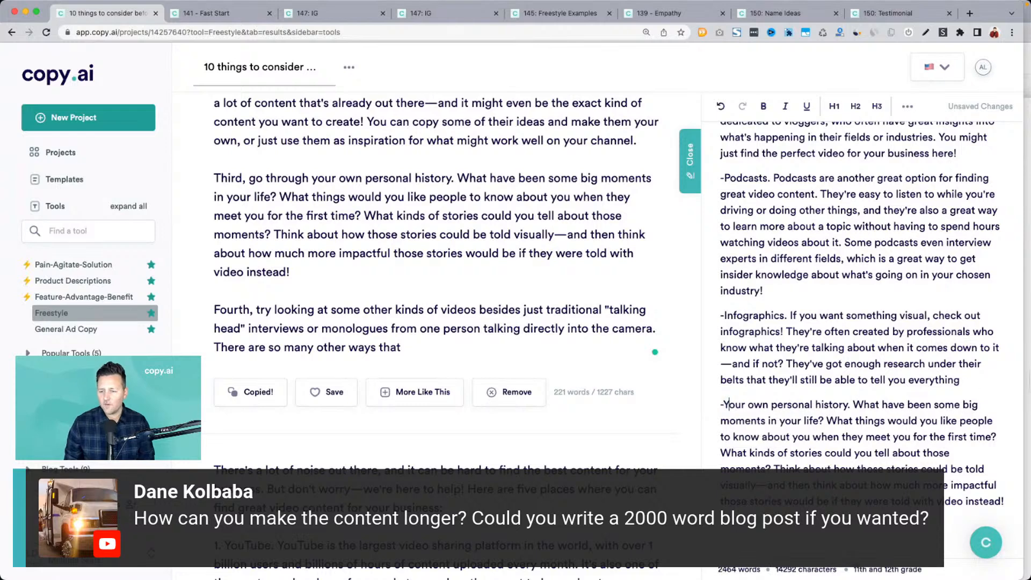
Step: Finish the cut-off Infographics paragraph by generating continuations and adding the second one, ending "a great resource if you have limited time."
{"action": "left_click", "coordinate": [976, 380]}
{"action": "key", "text": "Tab"}
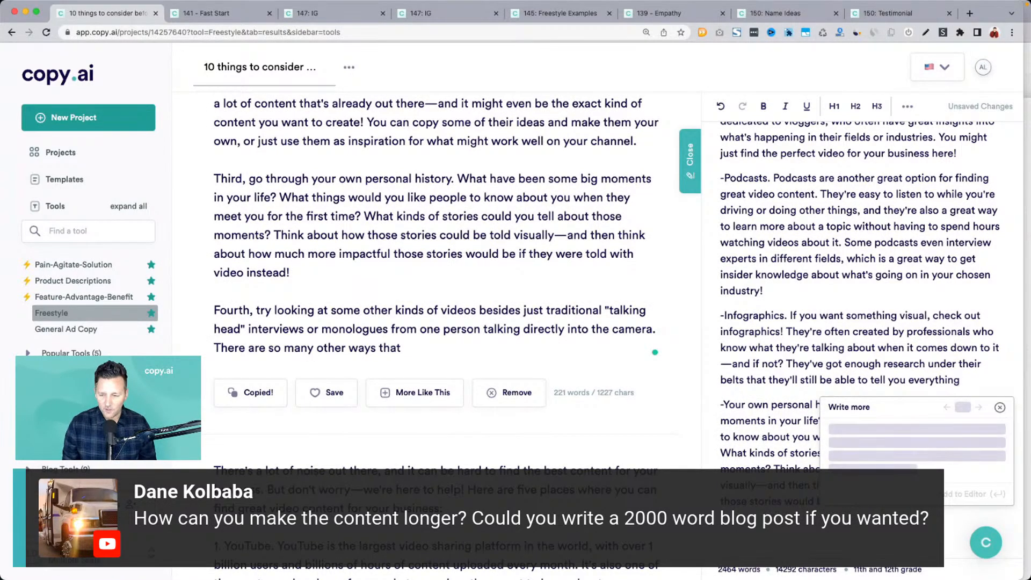
{"action": "scroll", "coordinate": [964, 396], "scroll_direction": "down", "scroll_amount": 2}
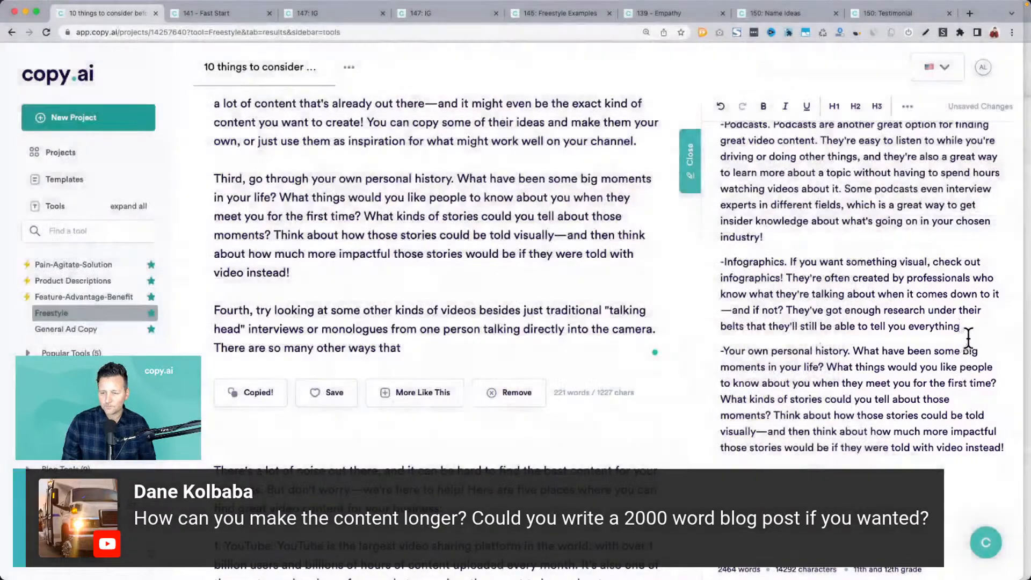
{"action": "left_click", "coordinate": [969, 328]}
{"action": "key", "text": "Tab"}
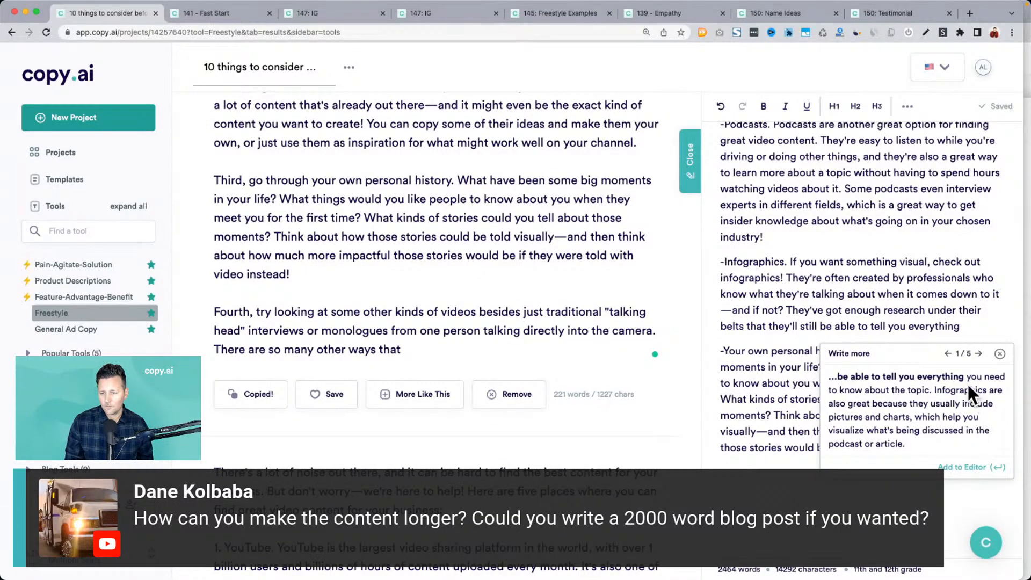
{"action": "left_click", "coordinate": [979, 354]}
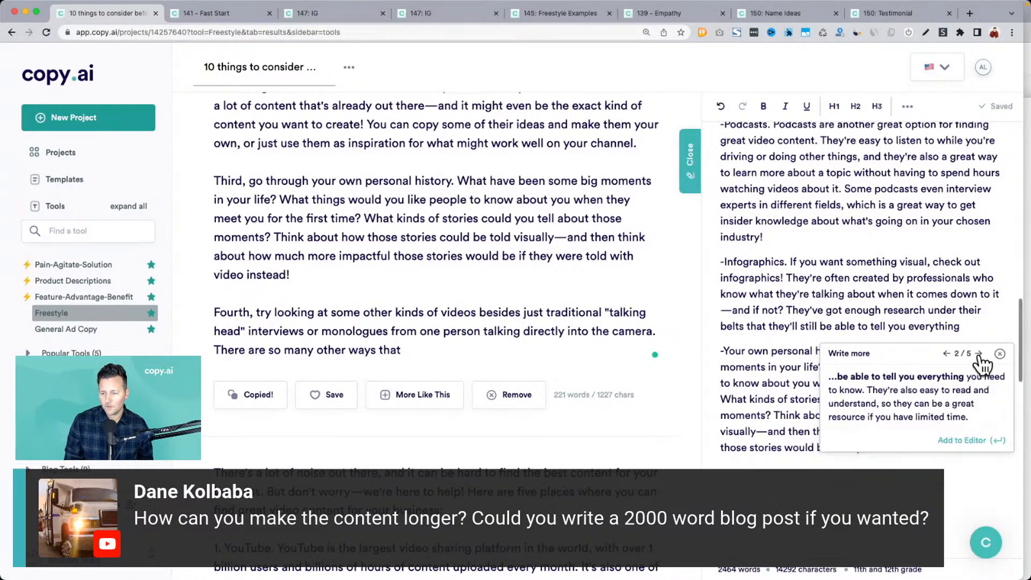
{"action": "left_click", "coordinate": [975, 437]}
{"action": "left_click", "coordinate": [907, 302]}
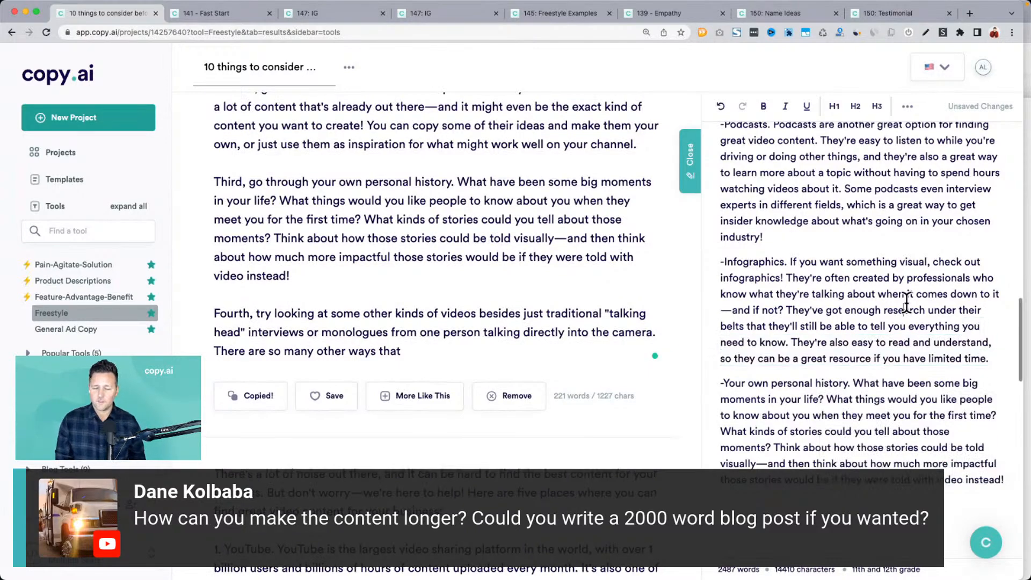
Step: Replace the section title in the main points with "Why video is the best type of content to generate sales" and generate new content
{"action": "scroll", "coordinate": [907, 301], "scroll_direction": "down", "scroll_amount": 3}
{"action": "scroll", "coordinate": [907, 302], "scroll_direction": "up", "scroll_amount": 10}
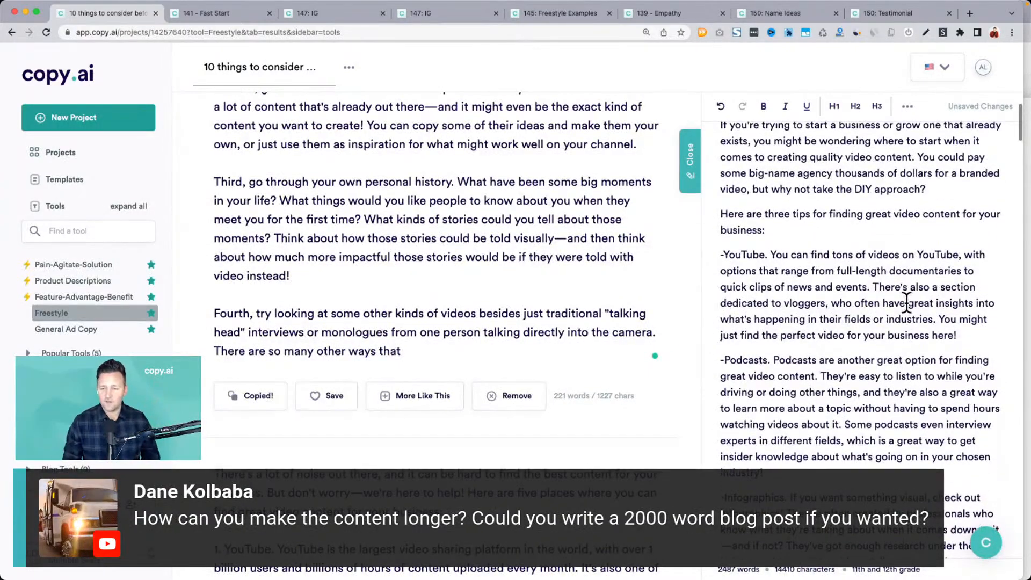
{"action": "scroll", "coordinate": [907, 302], "scroll_direction": "up", "scroll_amount": 2}
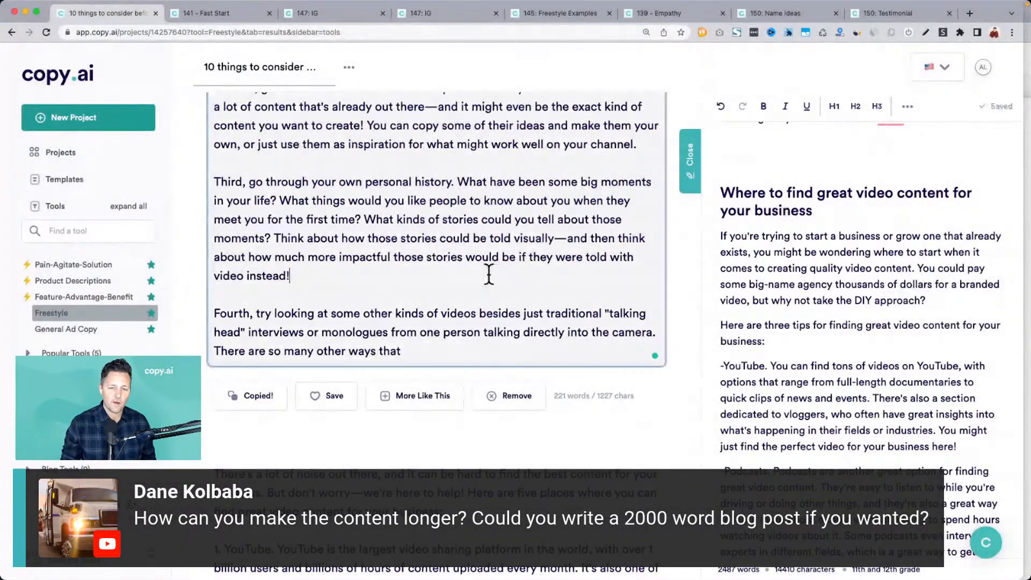
{"action": "scroll", "coordinate": [488, 274], "scroll_direction": "up", "scroll_amount": 4}
{"action": "scroll", "coordinate": [489, 274], "scroll_direction": "up", "scroll_amount": 8}
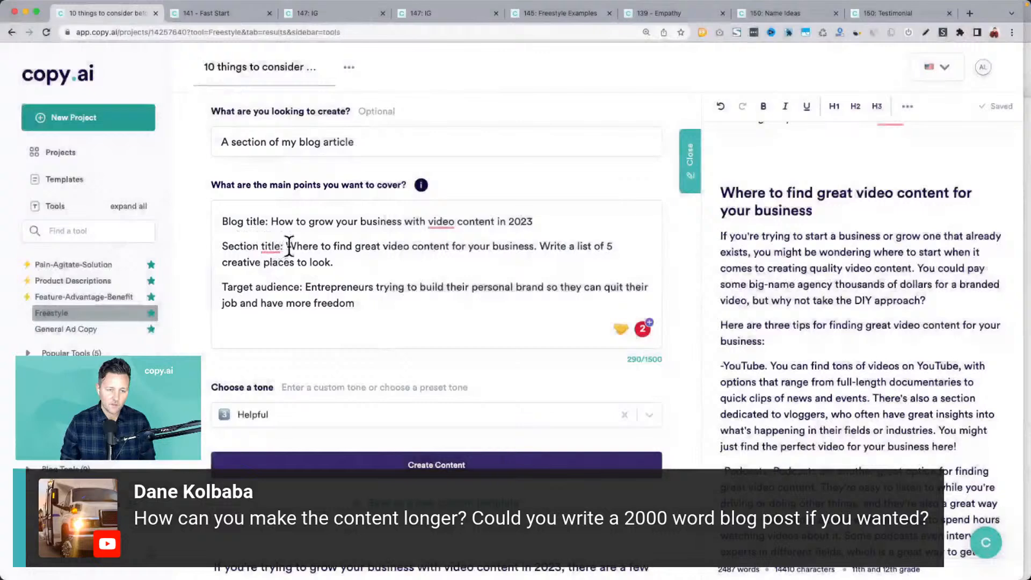
{"action": "left_click", "coordinate": [297, 246]}
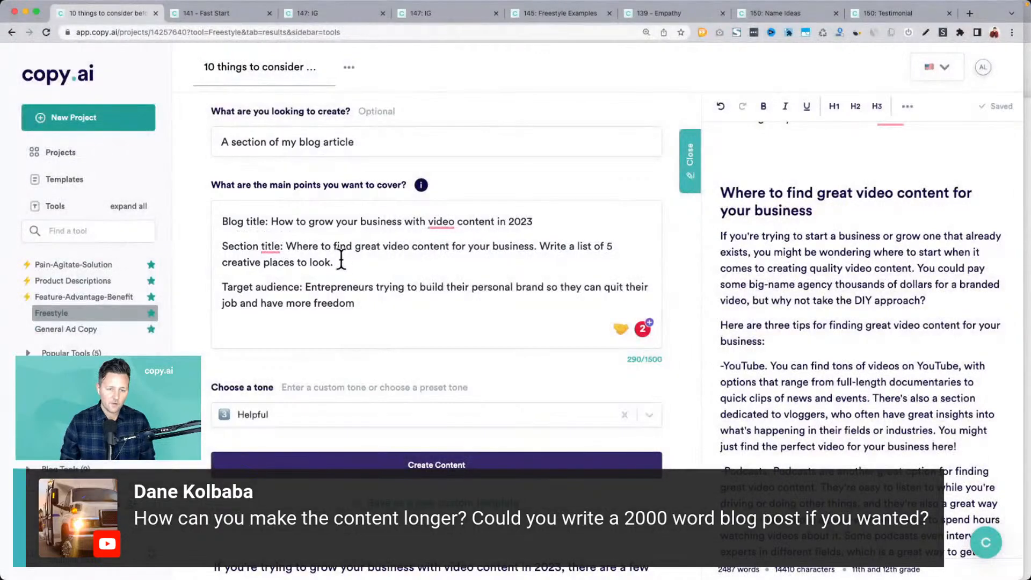
{"action": "left_click", "coordinate": [340, 261], "text": "shift"}
{"action": "key", "text": "BackSpace"}
{"action": "type", "text": "hy video sit"}
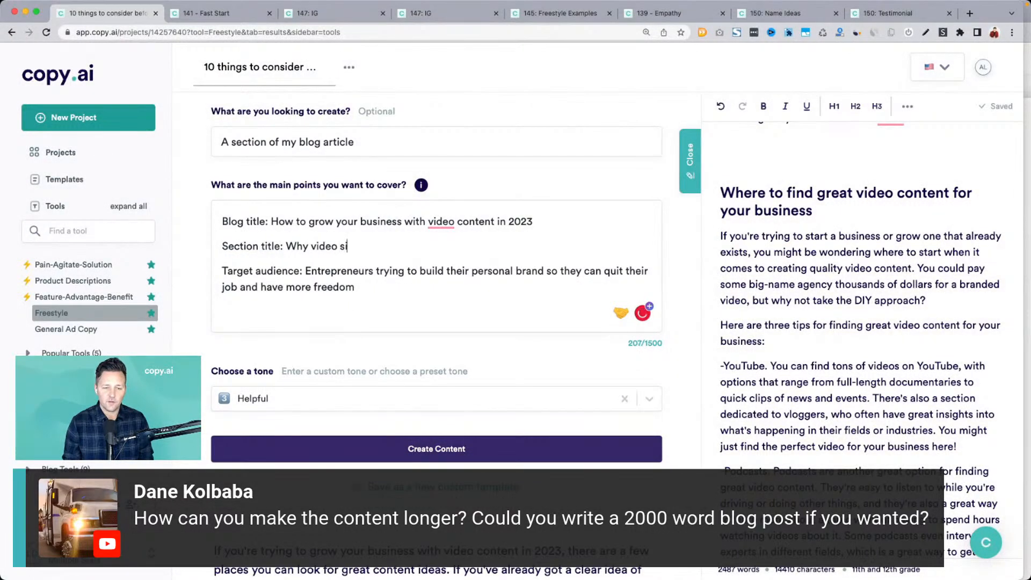
{"action": "key", "text": "BackSpace"}
{"action": "key", "text": "BackSpace"}
{"action": "key", "text": "BackSpace"}
{"action": "type", "text": "is the best "}
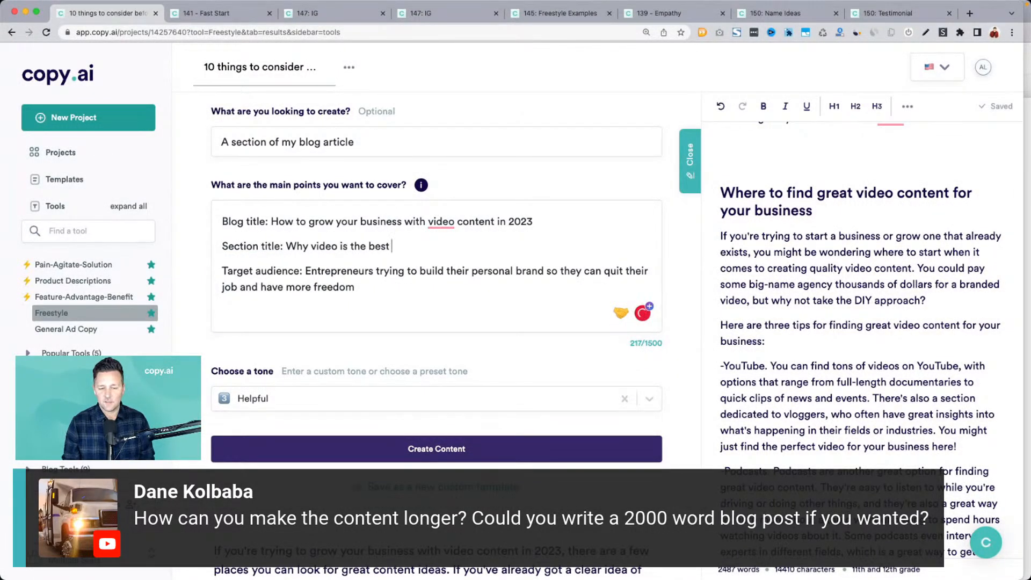
{"action": "type", "text": "medium to"}
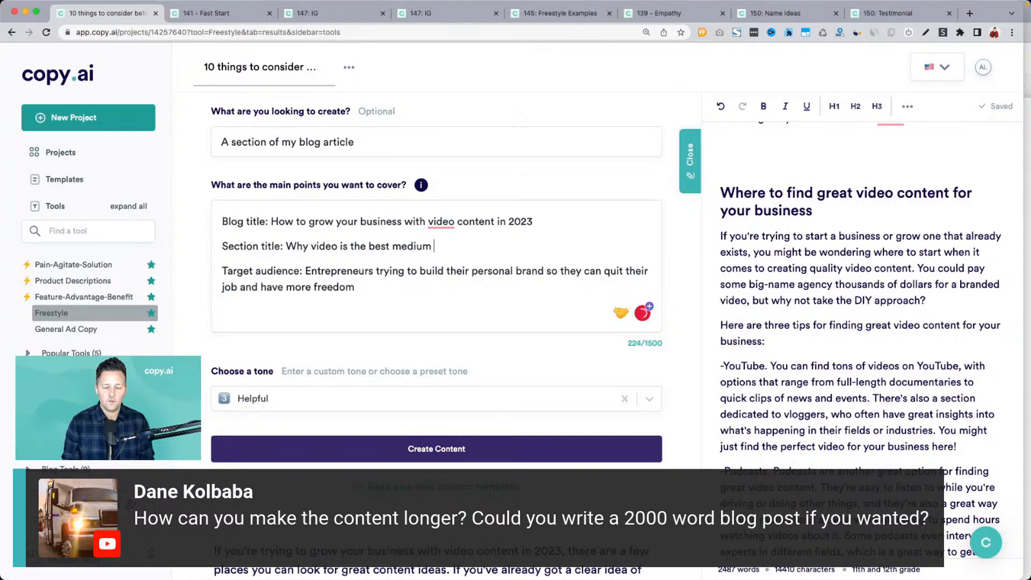
{"action": "key", "text": "BackSpace"}
{"action": "key", "text": "BackSpace"}
{"action": "key", "text": "BackSpace"}
{"action": "key", "text": "BackSpace"}
{"action": "key", "text": "BackSpace"}
{"action": "key", "text": "BackSpace"}
{"action": "key", "text": "BackSpace"}
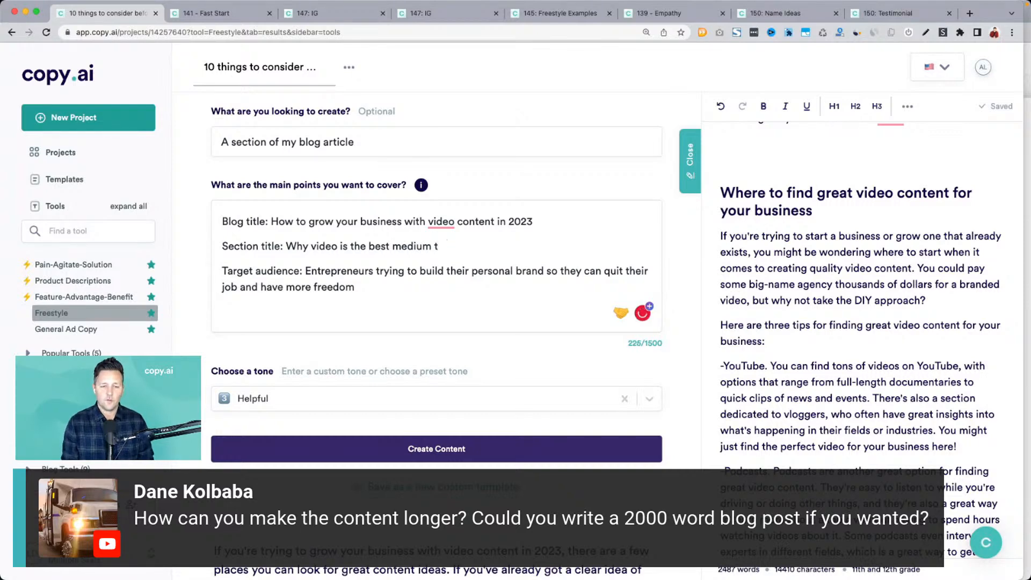
{"action": "key", "text": "BackSpace"}
{"action": "key", "text": "BackSpace"}
{"action": "key", "text": "BackSpace"}
{"action": "type", "text": "type of "}
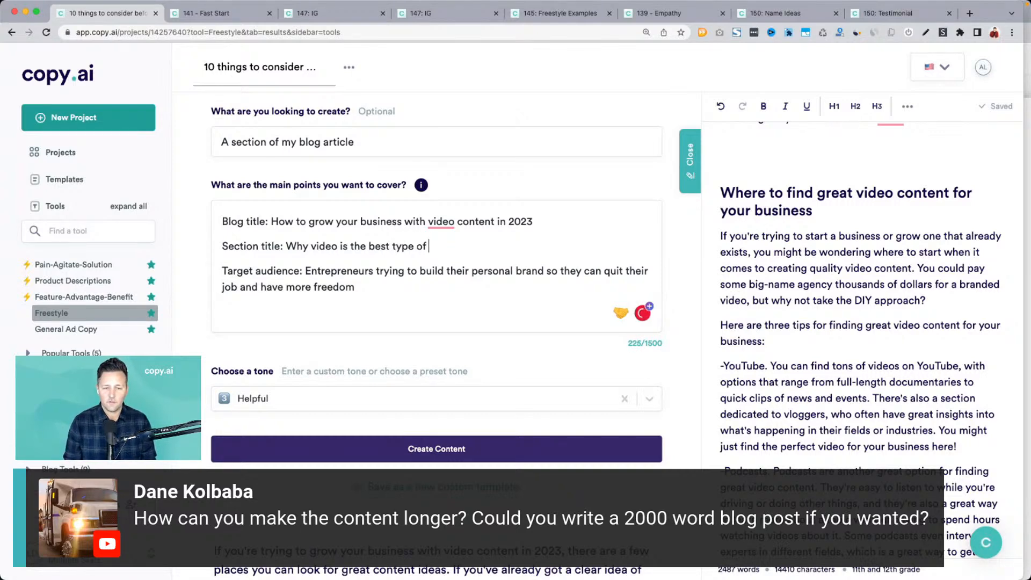
{"action": "type", "text": "content to generat"}
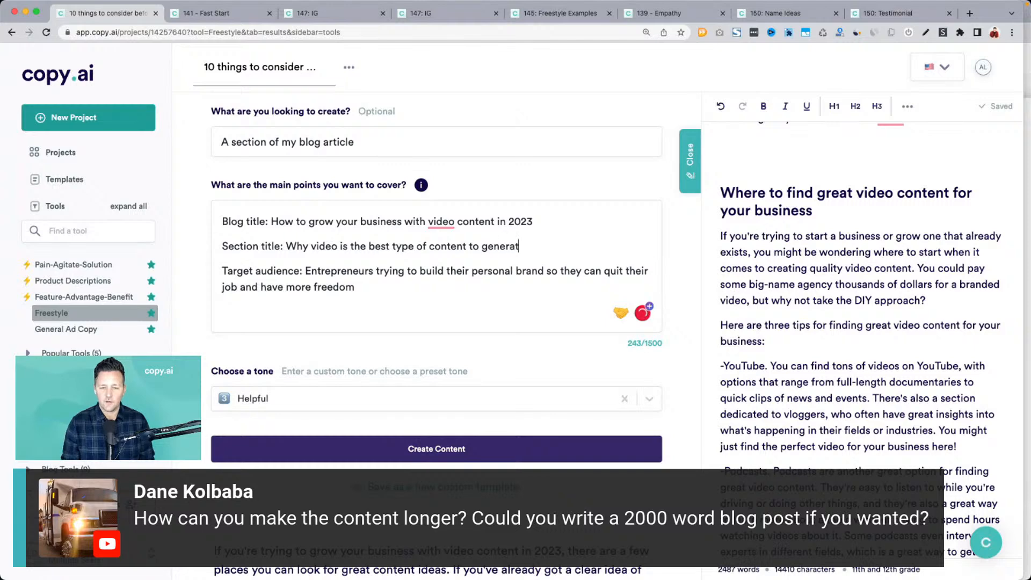
{"action": "type", "text": "e sales"}
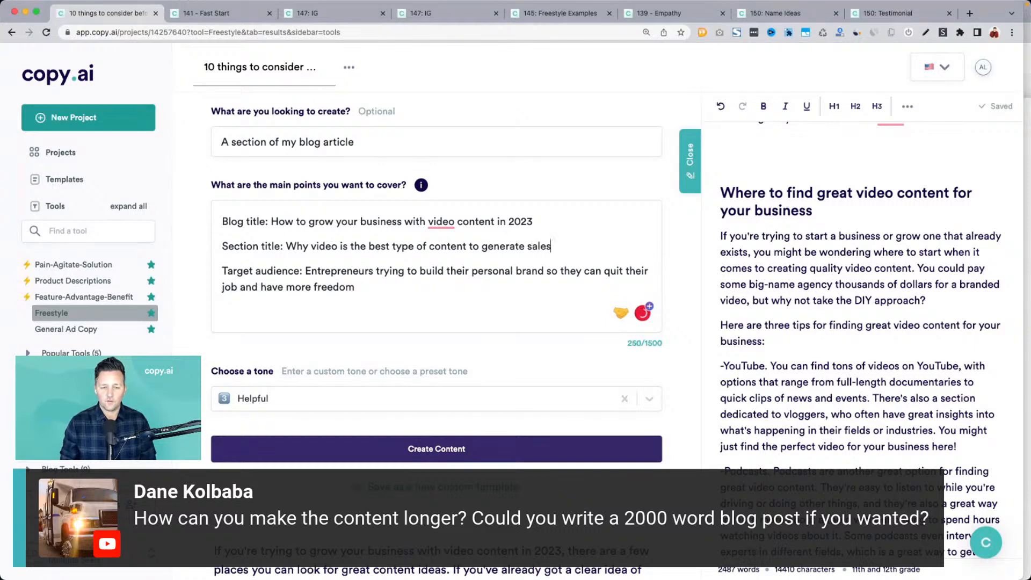
{"action": "left_click", "coordinate": [469, 452]}
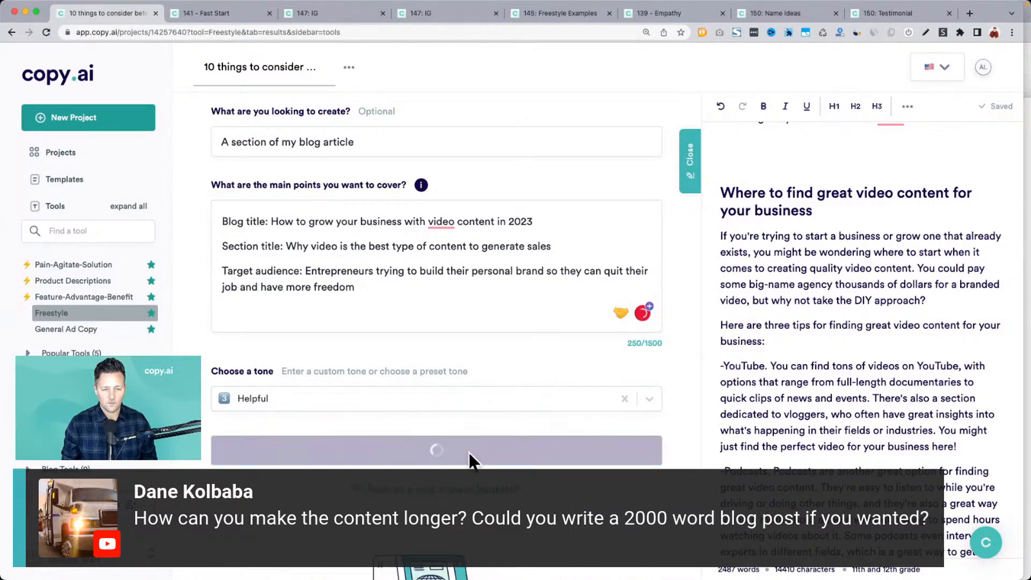
Step: Copy the new section title to the end of the draft as a level 2 heading and start a new line below it
{"action": "left_click", "coordinate": [290, 246]}
{"action": "key", "text": "shift+End"}
{"action": "key", "text": "super+c"}
{"action": "scroll", "coordinate": [846, 325], "scroll_direction": "down", "scroll_amount": 8}
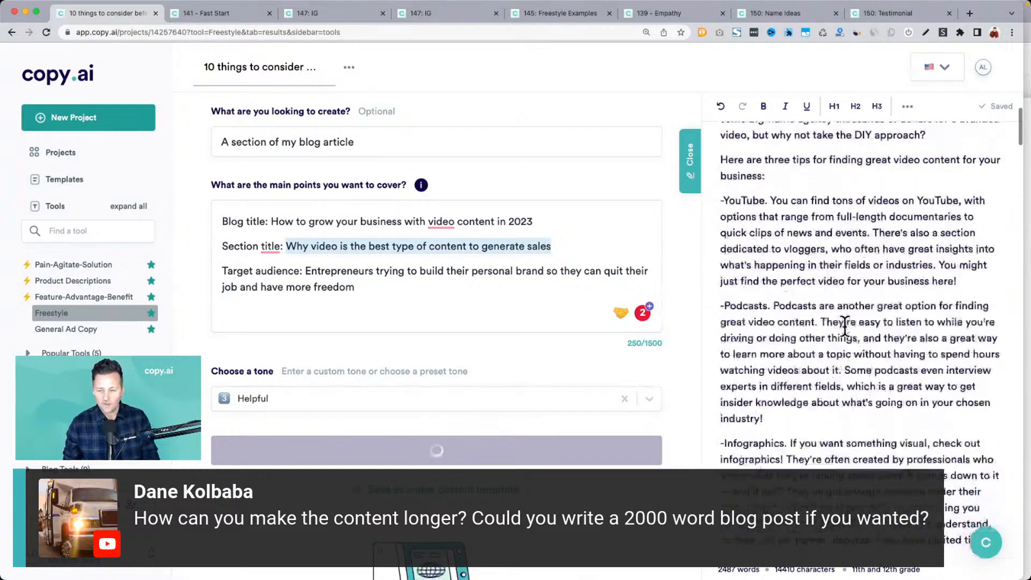
{"action": "scroll", "coordinate": [845, 325], "scroll_direction": "down", "scroll_amount": 3}
{"action": "left_click", "coordinate": [889, 336]}
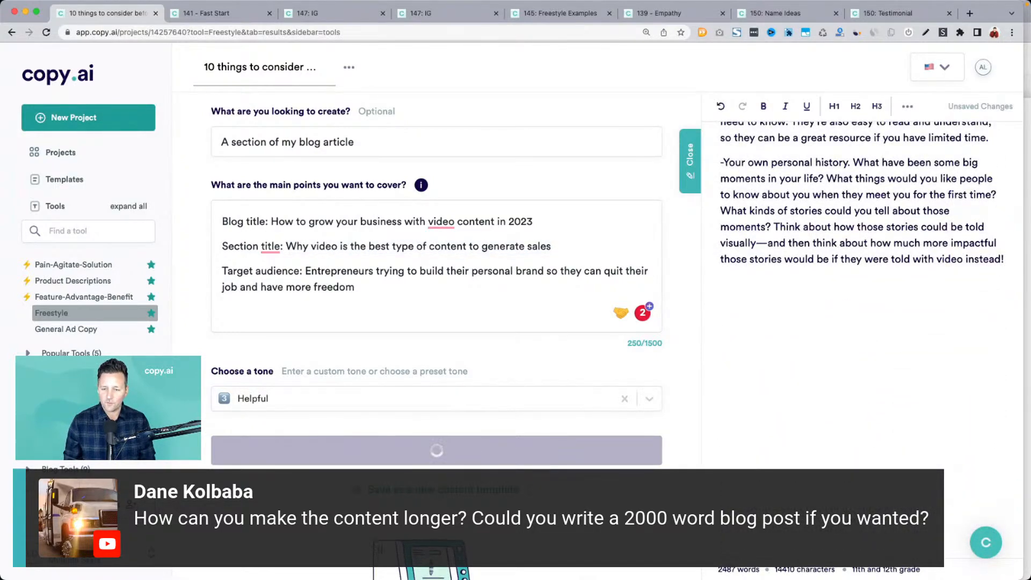
{"action": "key", "text": "super+v"}
{"action": "key", "text": "super+alt+2"}
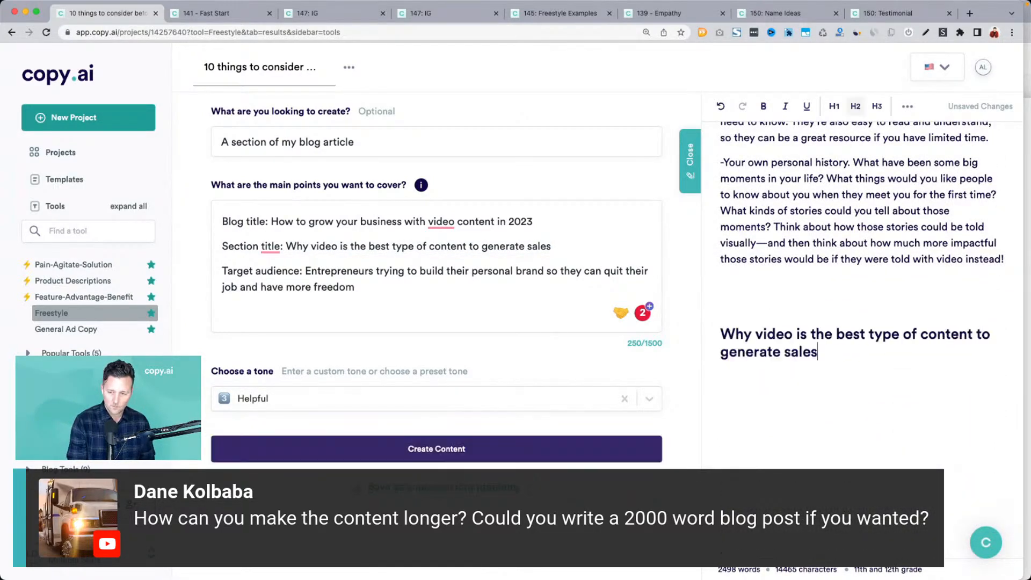
{"action": "key", "text": "Return"}
Step: Examine the newly generated results, especially the claims about time spent watching online video compared with email, social media and TV
{"action": "scroll", "coordinate": [506, 276], "scroll_direction": "down", "scroll_amount": 4}
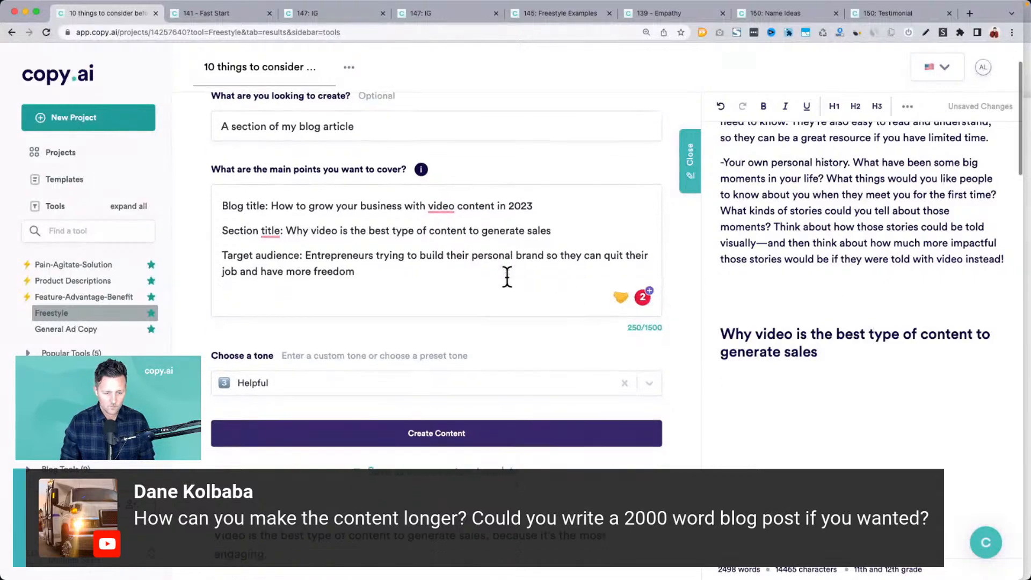
{"action": "scroll", "coordinate": [506, 286], "scroll_direction": "down", "scroll_amount": 4}
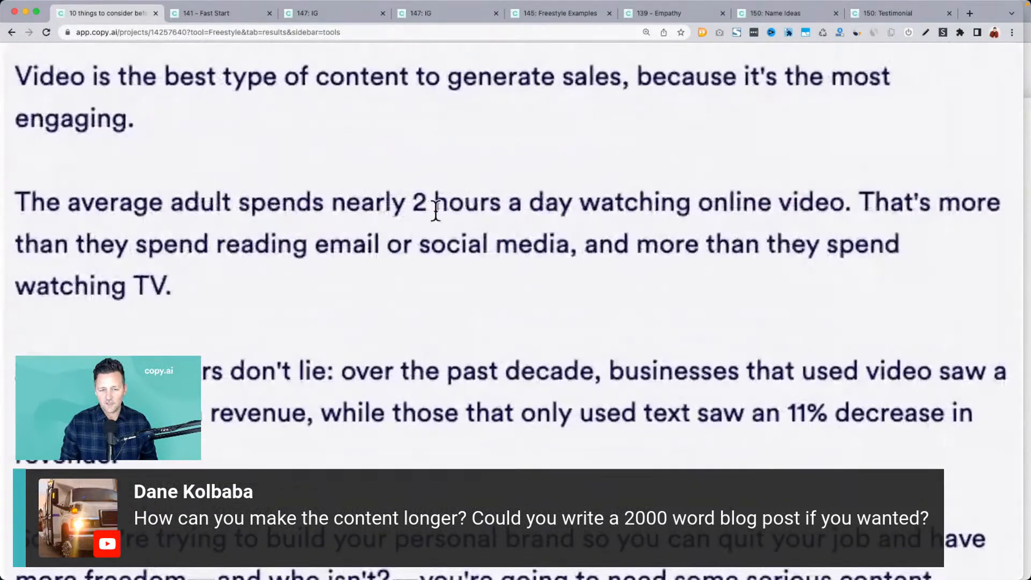
{"action": "left_click_drag", "start_coordinate": [393, 199], "coordinate": [433, 201]}
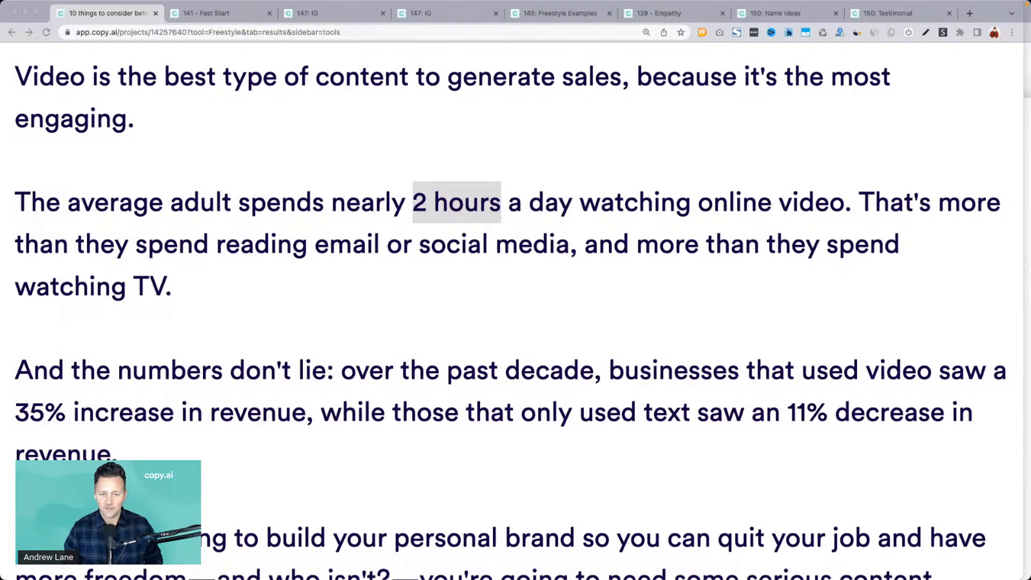
{"action": "left_click", "coordinate": [423, 221]}
{"action": "left_click", "coordinate": [413, 201]}
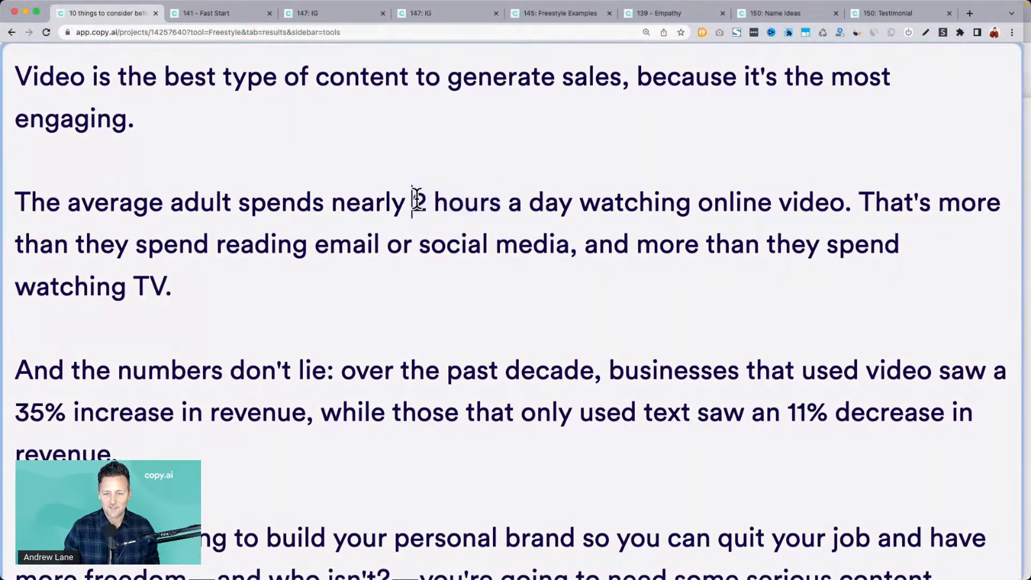
{"action": "left_click_drag", "start_coordinate": [179, 245], "coordinate": [433, 271]}
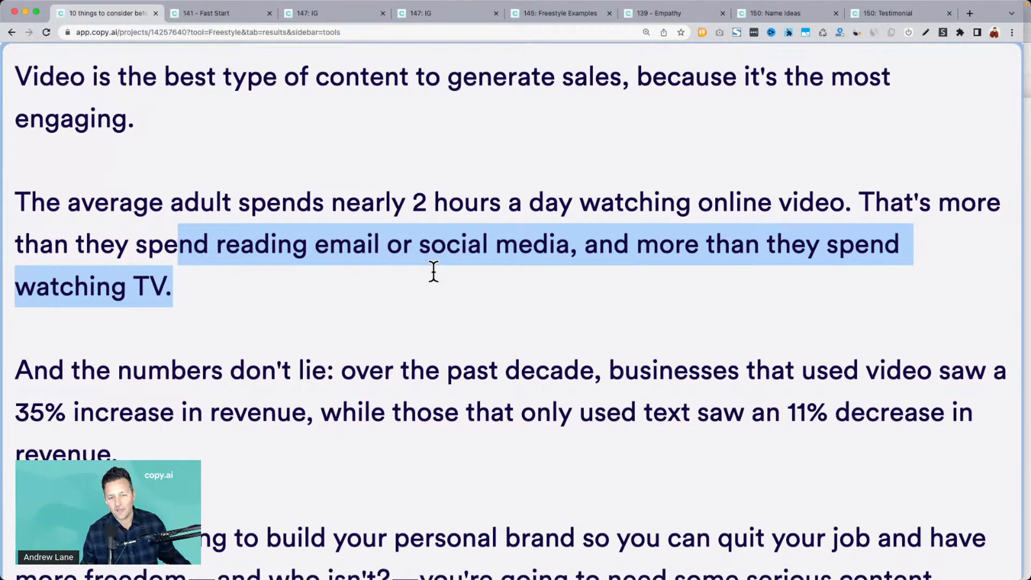
{"action": "left_click", "coordinate": [408, 244]}
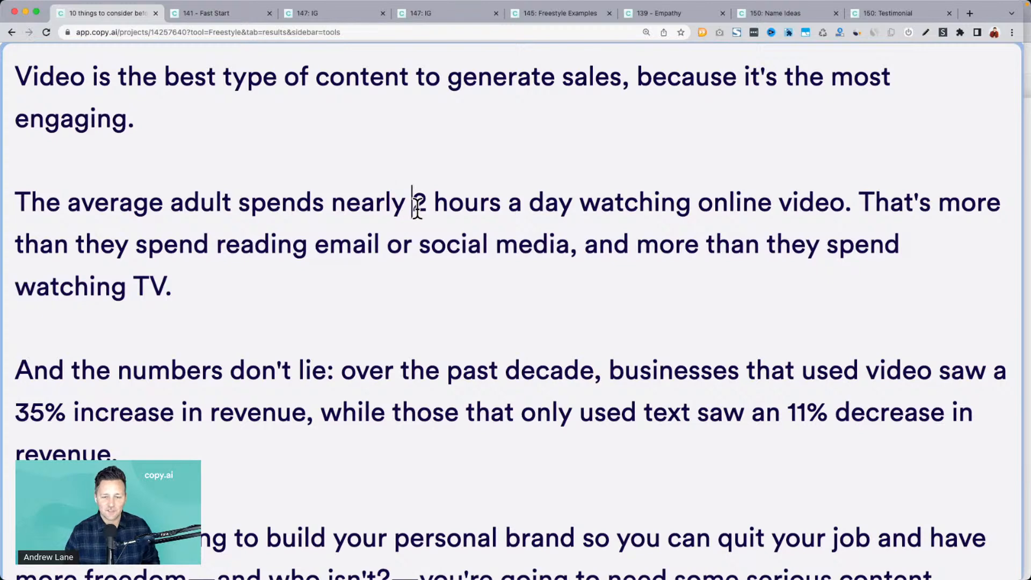
{"action": "left_click_drag", "start_coordinate": [414, 202], "coordinate": [536, 207]}
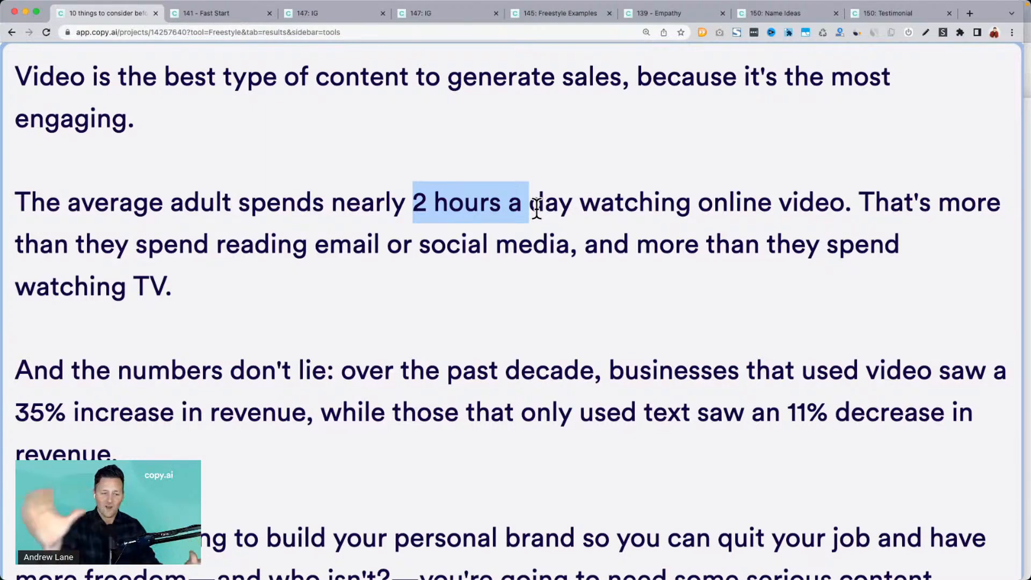
{"action": "left_click", "coordinate": [536, 209]}
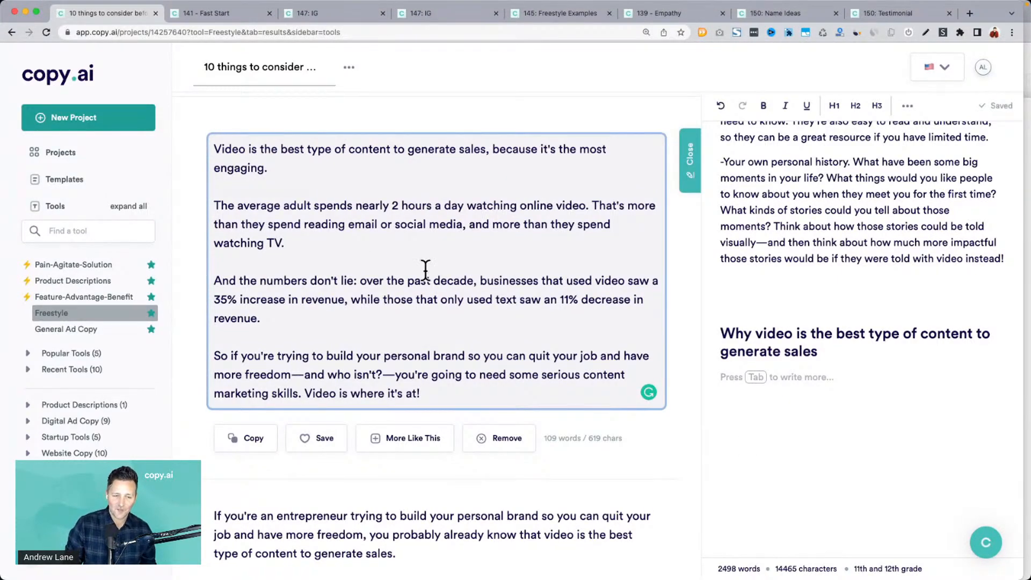
{"action": "scroll", "coordinate": [437, 395], "scroll_direction": "down", "scroll_amount": 5}
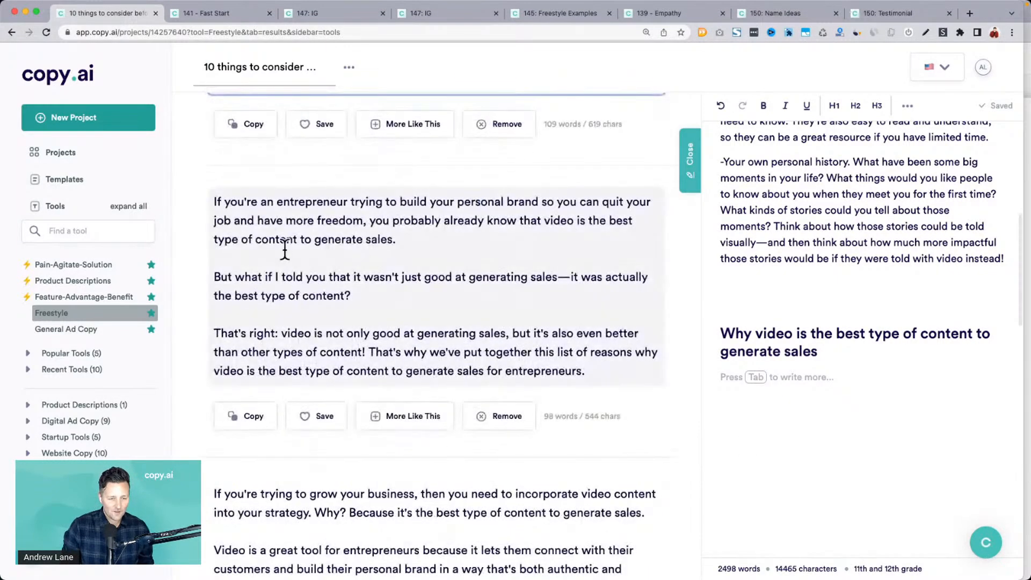
{"action": "scroll", "coordinate": [307, 308], "scroll_direction": "down", "scroll_amount": 5}
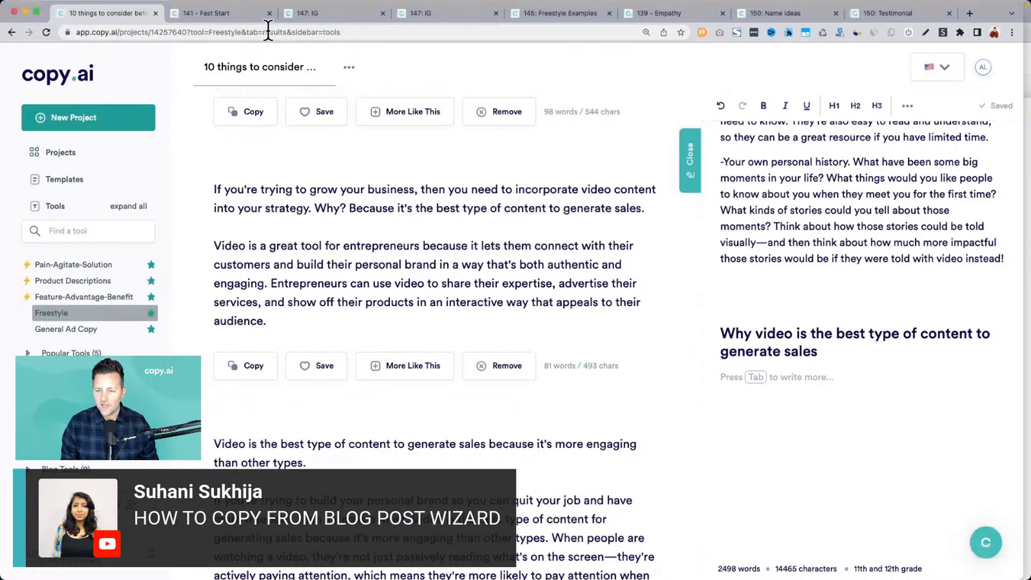
Step: Review the earlier list paragraphs in the draft, then switch to the Copyscape Premium Search page and check the remaining credits
{"action": "scroll", "coordinate": [738, 225], "scroll_direction": "up", "scroll_amount": 5}
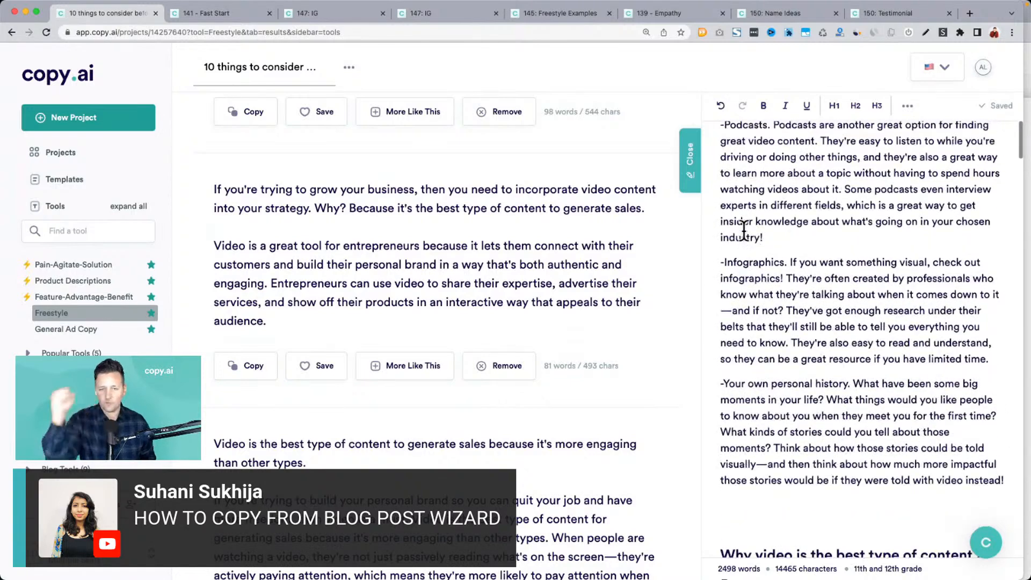
{"action": "scroll", "coordinate": [743, 231], "scroll_direction": "up", "scroll_amount": 3}
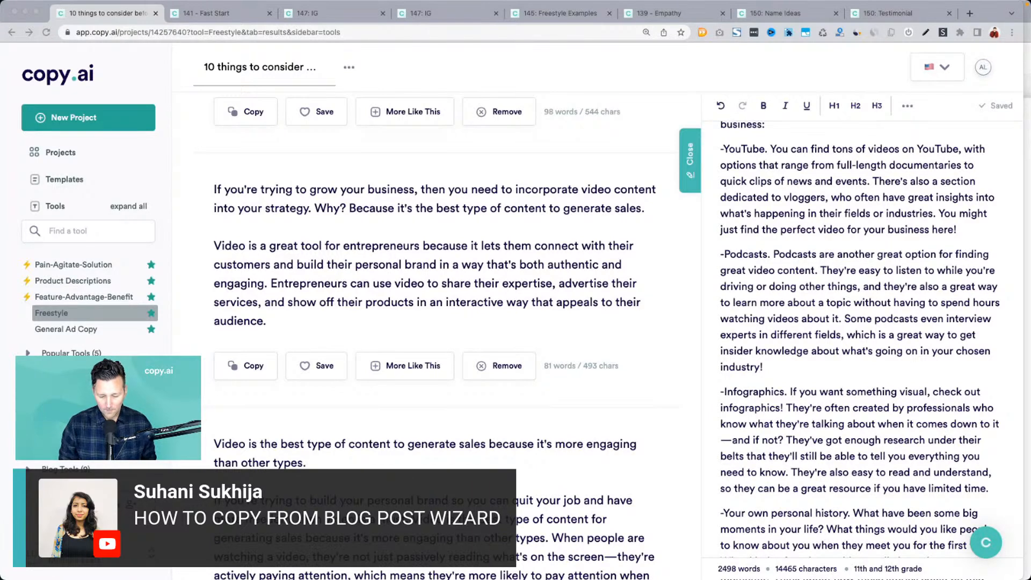
{"action": "key", "text": "super+grave"}
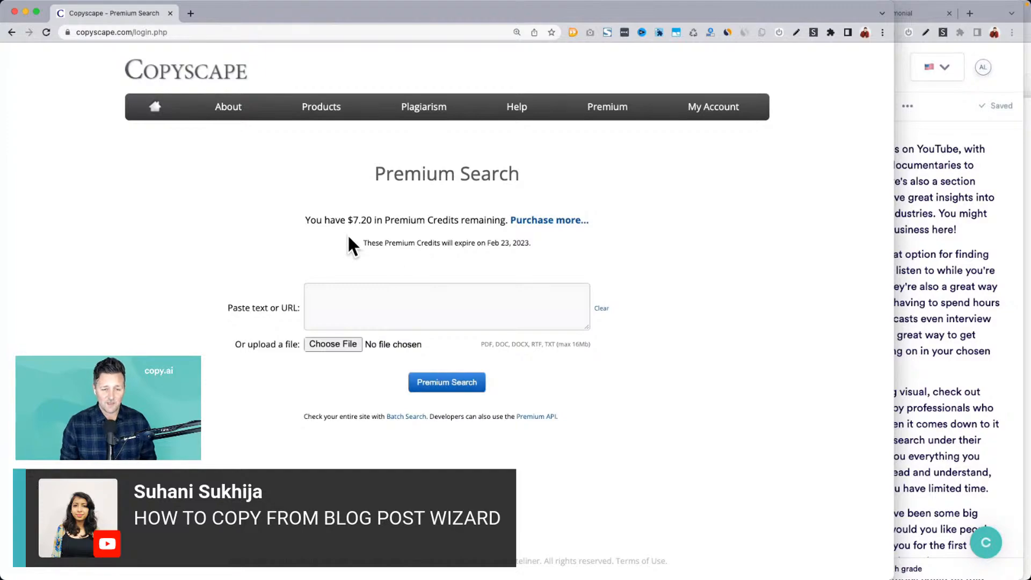
{"action": "left_click_drag", "start_coordinate": [353, 220], "coordinate": [373, 218]}
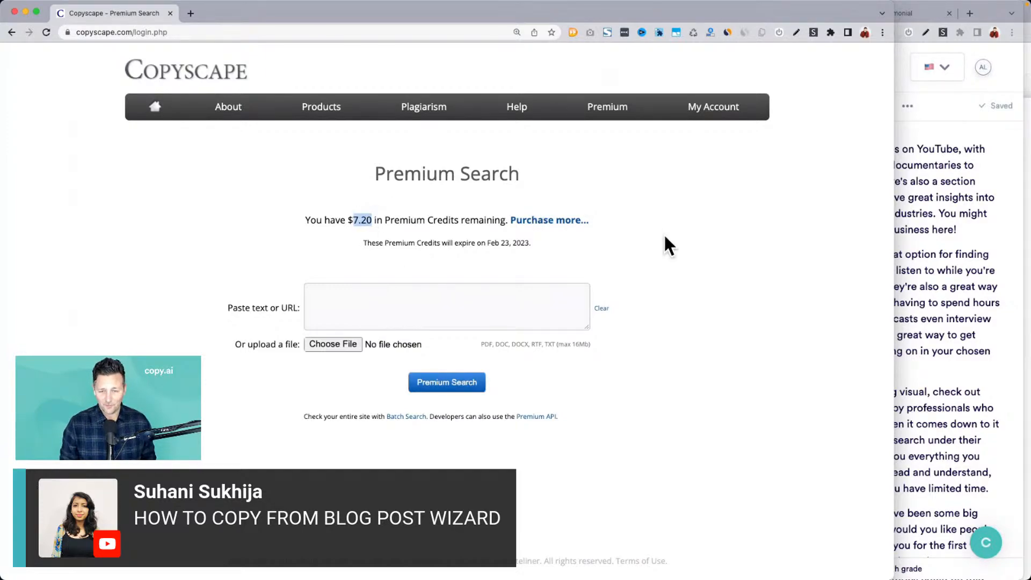
Step: Return to the copy.ai draft and select the entire car rental article, from its title through the conclusion
{"action": "left_click", "coordinate": [955, 227]}
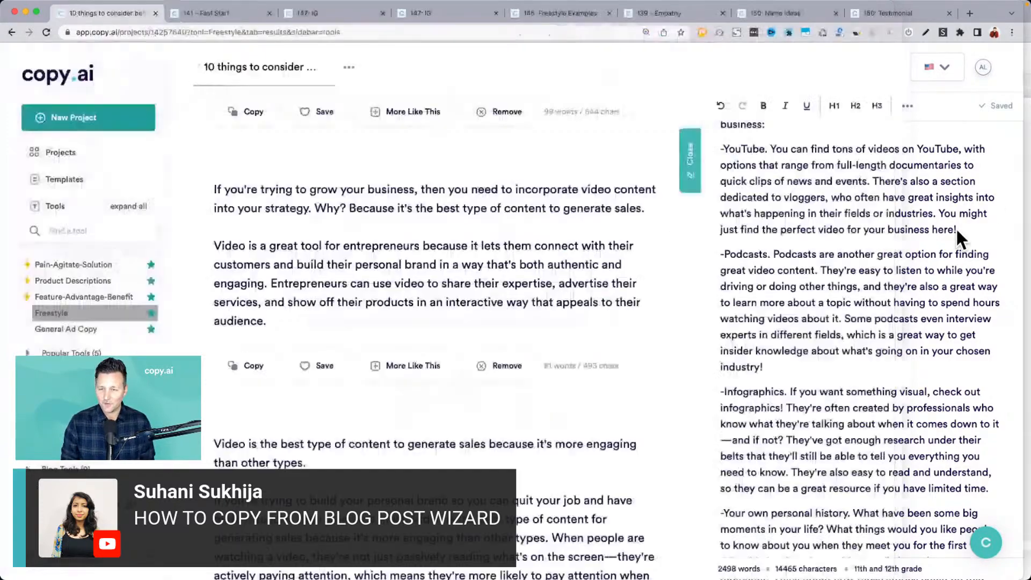
{"action": "scroll", "coordinate": [793, 297], "scroll_direction": "down", "scroll_amount": 5}
{"action": "scroll", "coordinate": [794, 297], "scroll_direction": "down", "scroll_amount": 15}
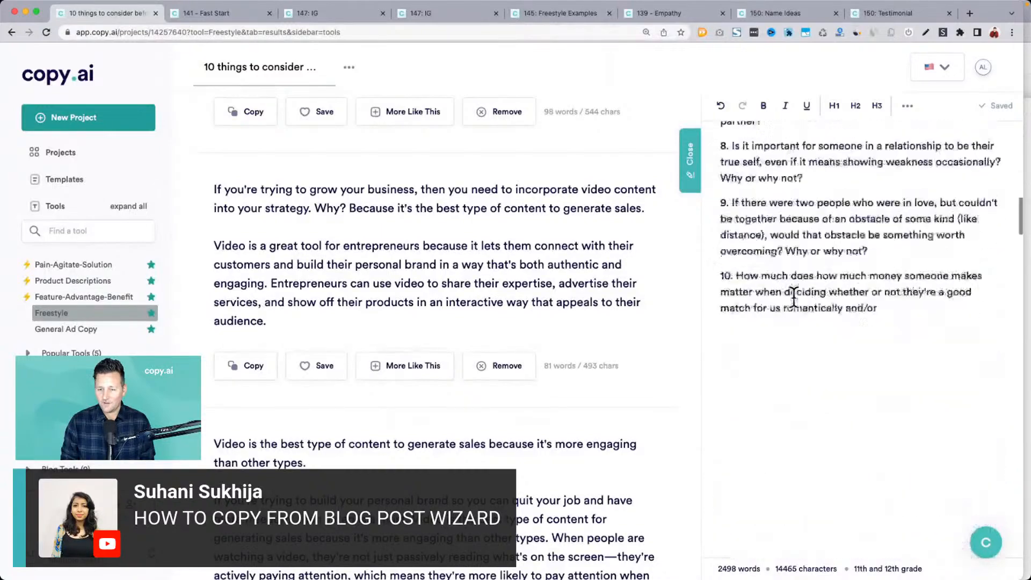
{"action": "left_click", "coordinate": [720, 304]}
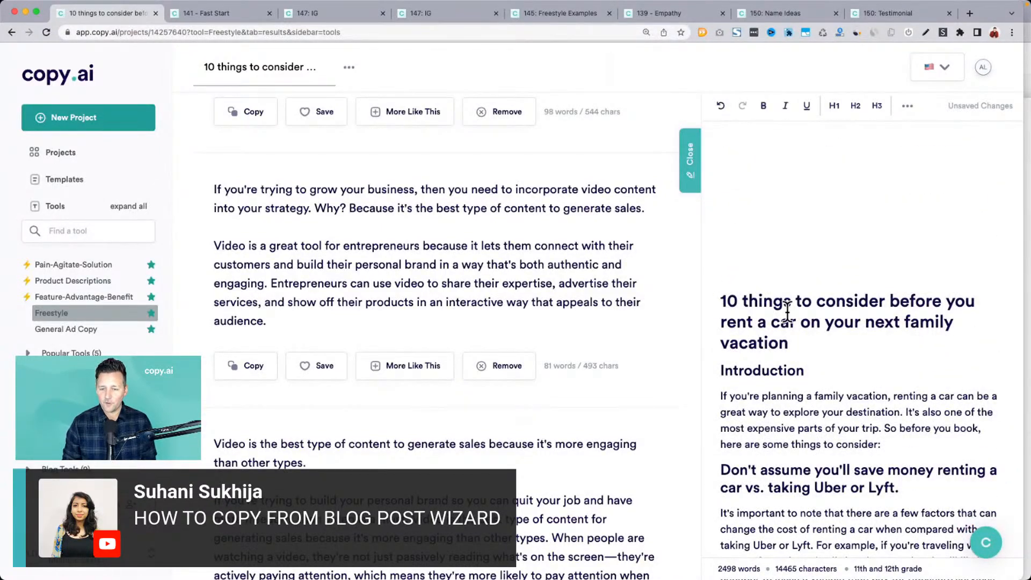
{"action": "left_click", "coordinate": [720, 299]}
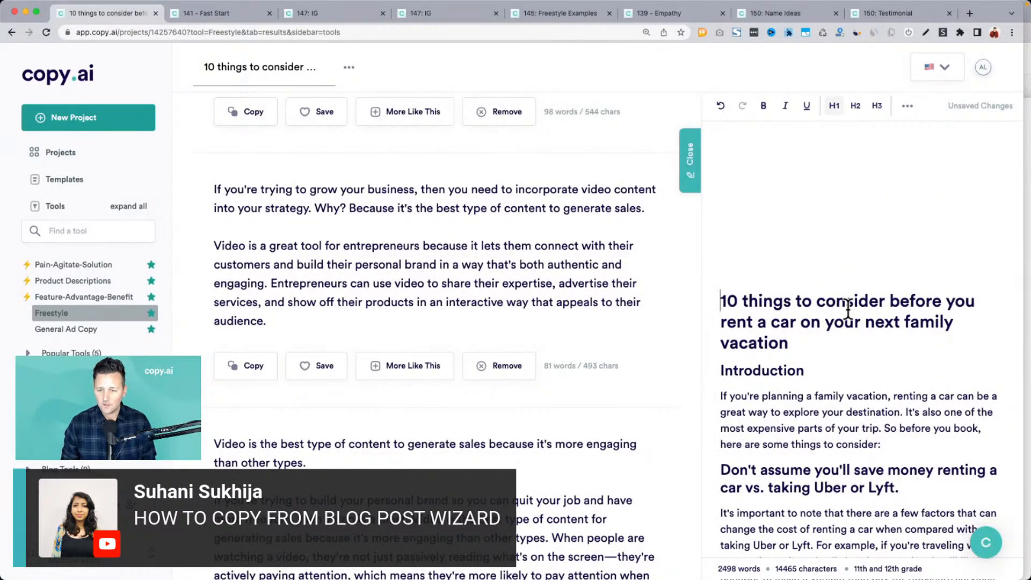
{"action": "key", "text": "super+shift+Down"}
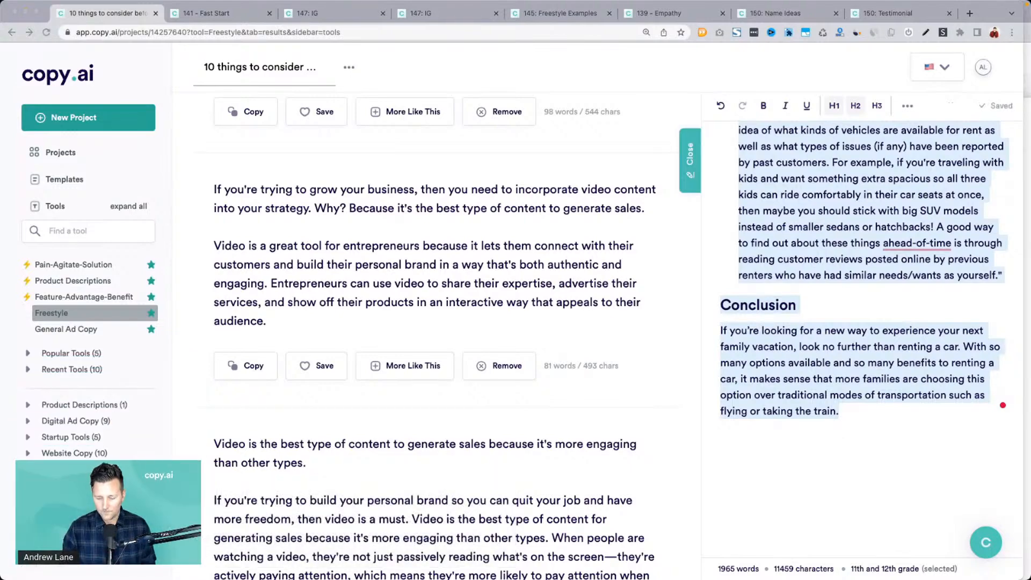
Step: Paste the copied car rental article into Copyscape's Premium Search and run the check, overriding the search cost limit
{"action": "key", "text": "ctrl+Up"}
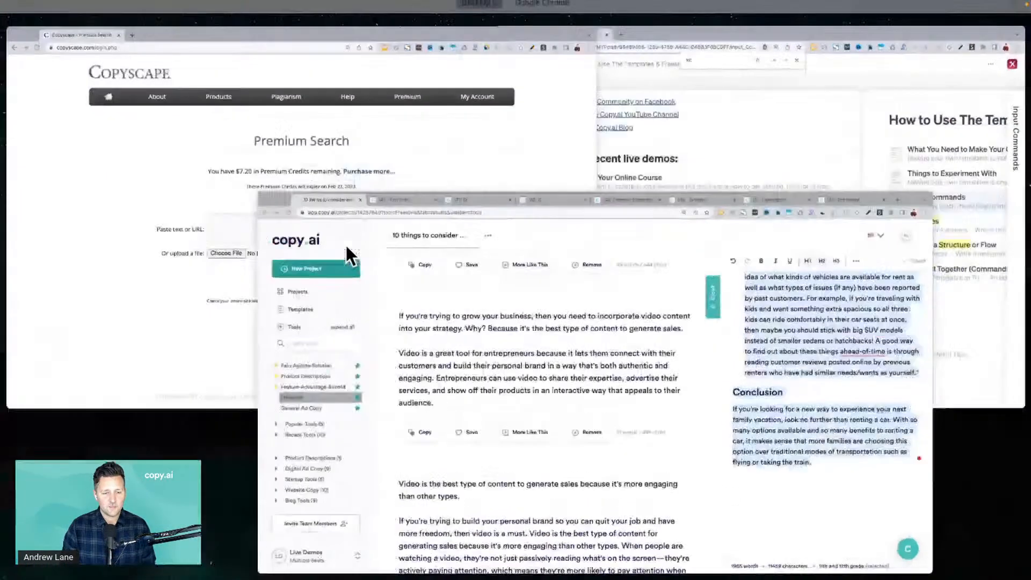
{"action": "left_click", "coordinate": [282, 224]}
{"action": "left_click", "coordinate": [352, 294]}
{"action": "key", "text": "super+v"}
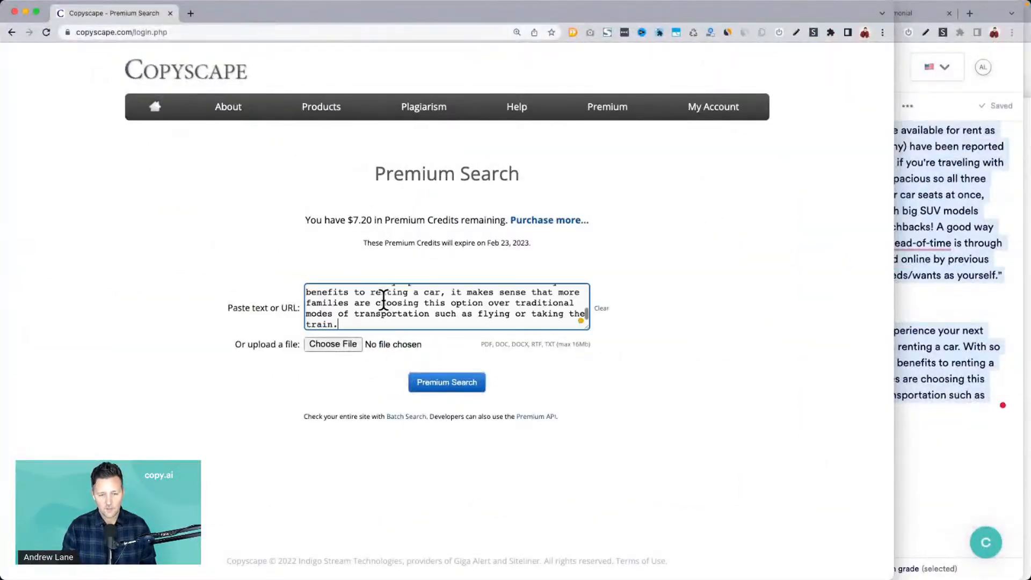
{"action": "left_click", "coordinate": [446, 383]}
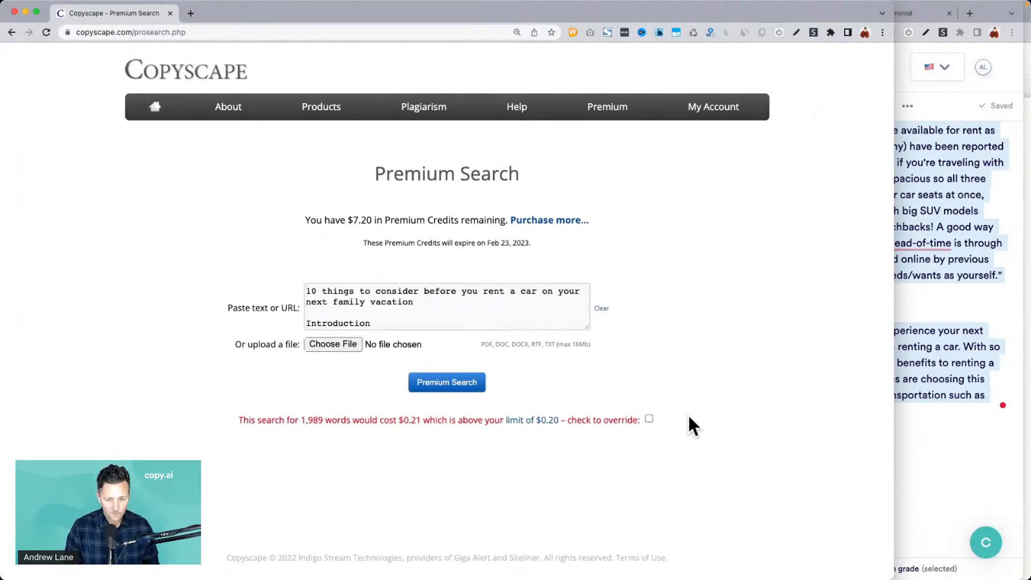
{"action": "left_click", "coordinate": [648, 418]}
{"action": "left_click", "coordinate": [447, 383]}
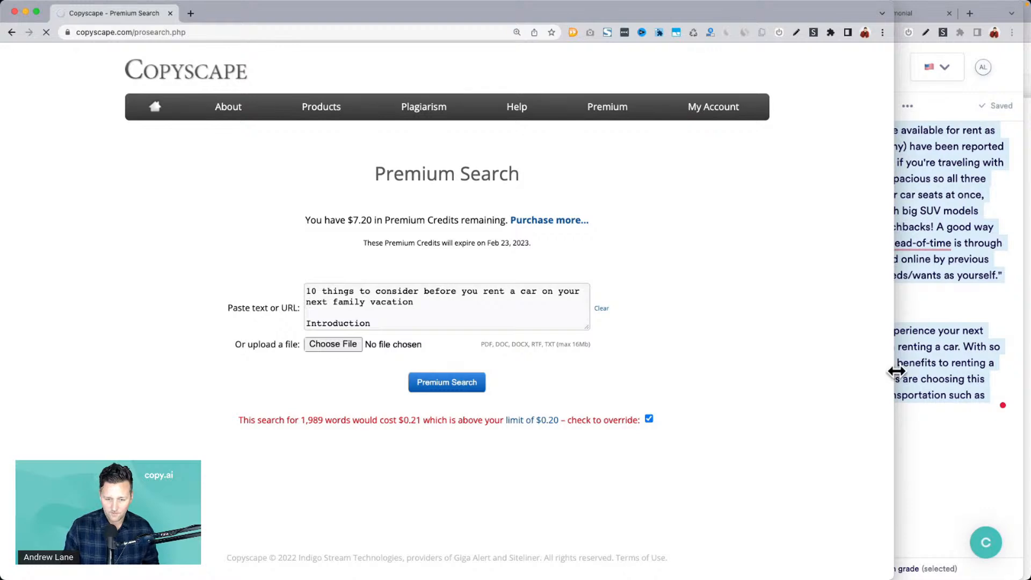
Step: Examine the Copyscape result and enlarge the text box to read through the full article that was checked
{"action": "scroll", "coordinate": [719, 365], "scroll_direction": "down", "scroll_amount": 2}
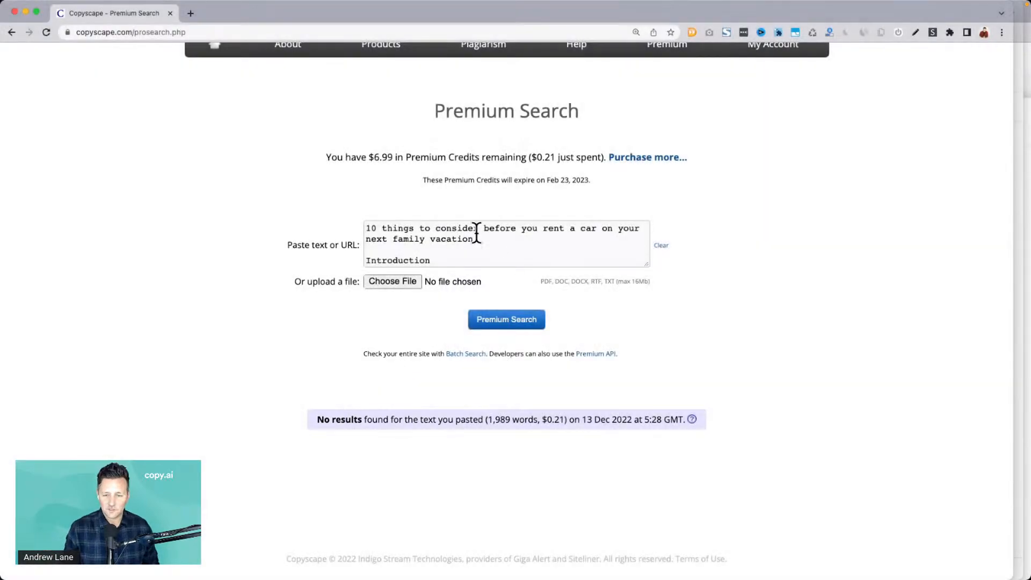
{"action": "left_click_drag", "start_coordinate": [475, 233], "coordinate": [368, 230]}
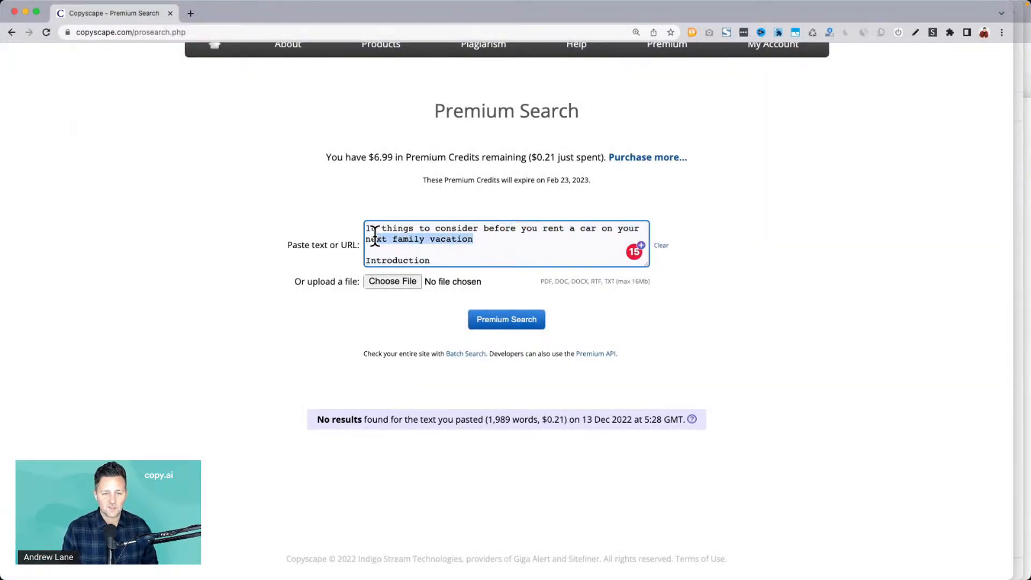
{"action": "left_click_drag", "start_coordinate": [647, 267], "coordinate": [702, 504]}
{"action": "scroll", "coordinate": [634, 381], "scroll_direction": "down", "scroll_amount": 3}
{"action": "scroll", "coordinate": [635, 382], "scroll_direction": "down", "scroll_amount": 3}
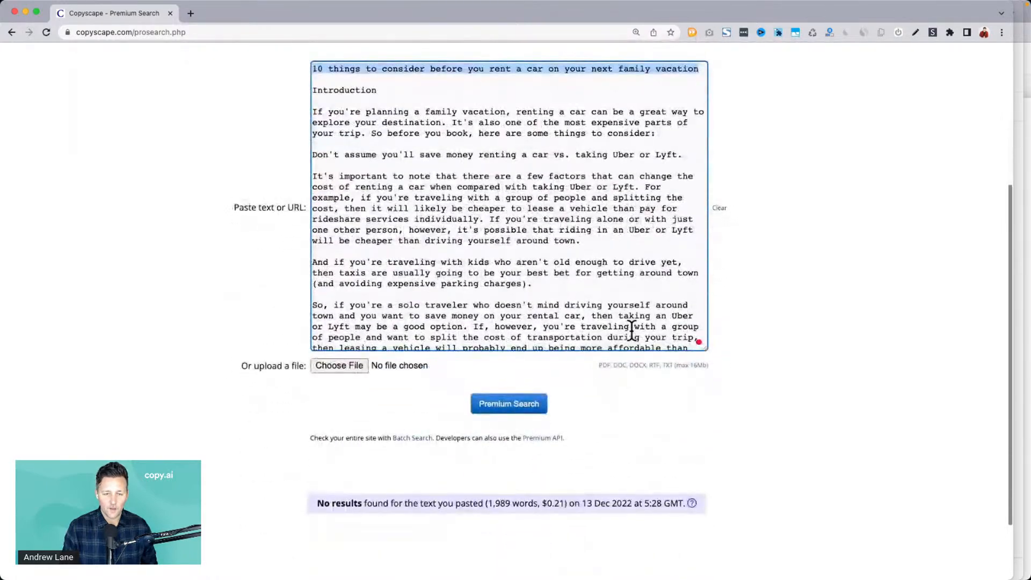
{"action": "scroll", "coordinate": [588, 256], "scroll_direction": "down", "scroll_amount": 10}
{"action": "scroll", "coordinate": [587, 257], "scroll_direction": "down", "scroll_amount": 15}
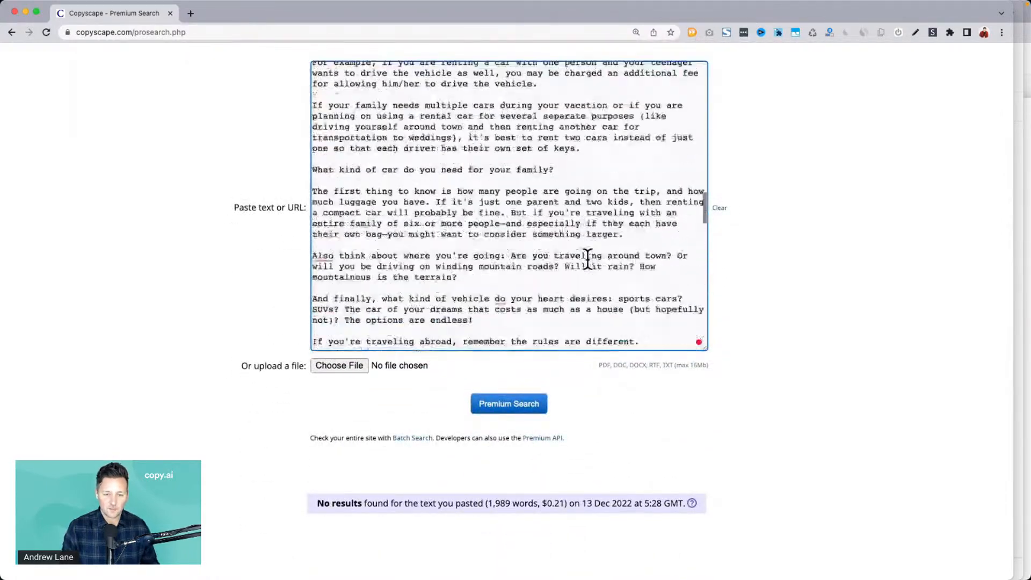
{"action": "scroll", "coordinate": [587, 260], "scroll_direction": "down", "scroll_amount": 10}
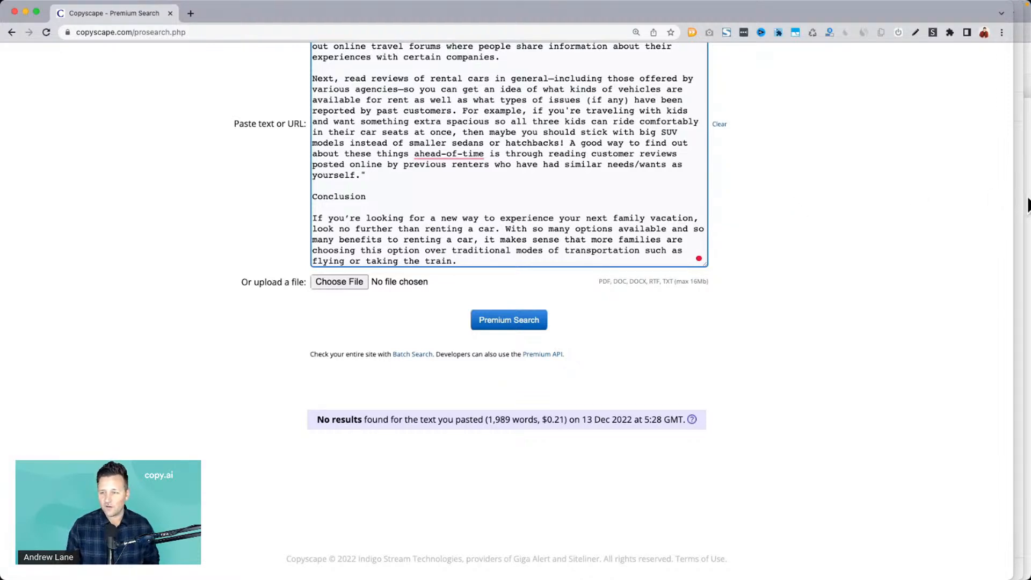
{"action": "left_click_drag", "start_coordinate": [1014, 194], "coordinate": [821, 191]}
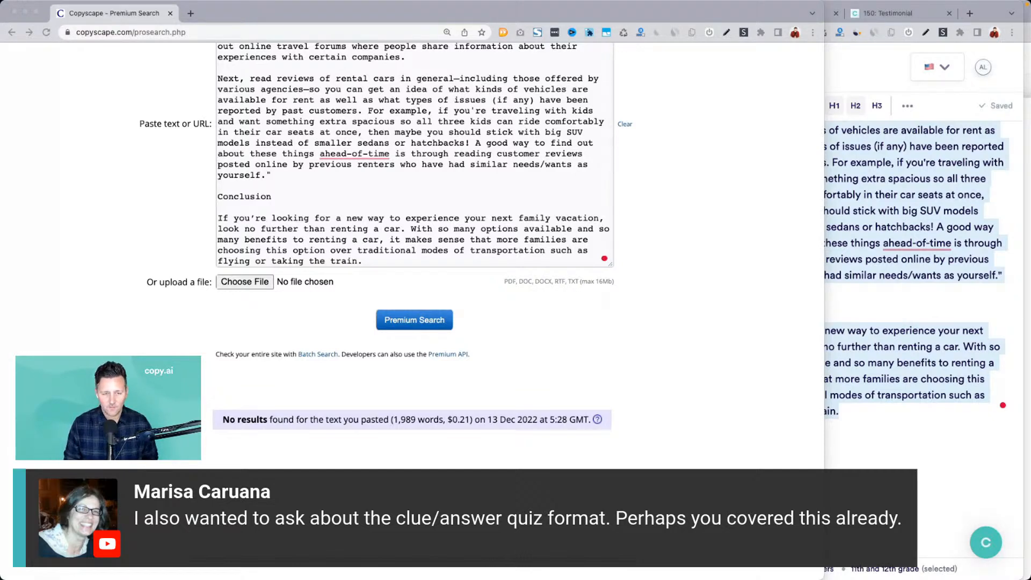
Step: Switch back to copy.ai's Freestyle tool and replace what to create with "10 ideas of questions I could include in my quiz"
{"action": "key", "text": "ctrl+Up"}
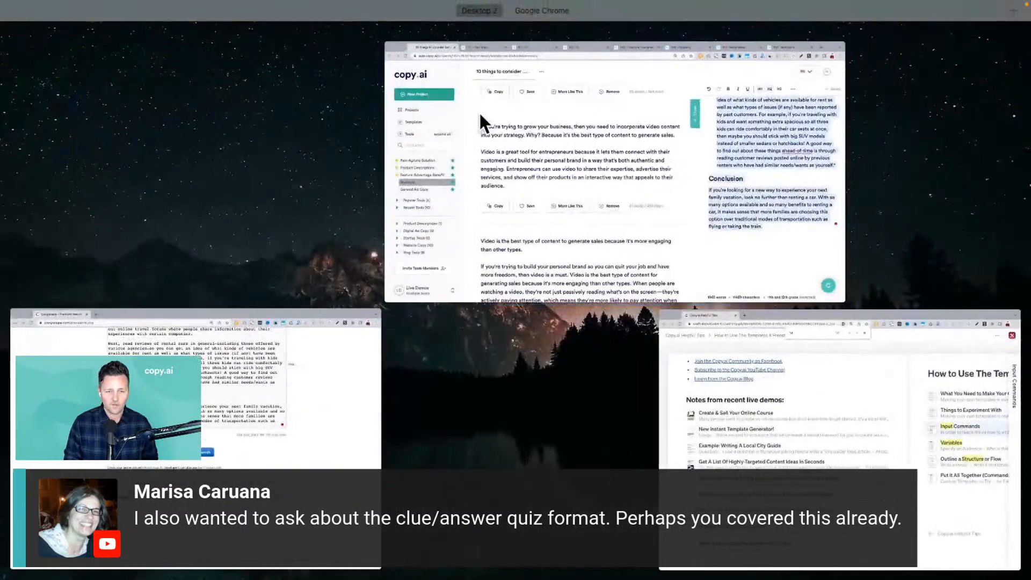
{"action": "left_click", "coordinate": [483, 123]}
{"action": "scroll", "coordinate": [459, 243], "scroll_direction": "down", "scroll_amount": 5}
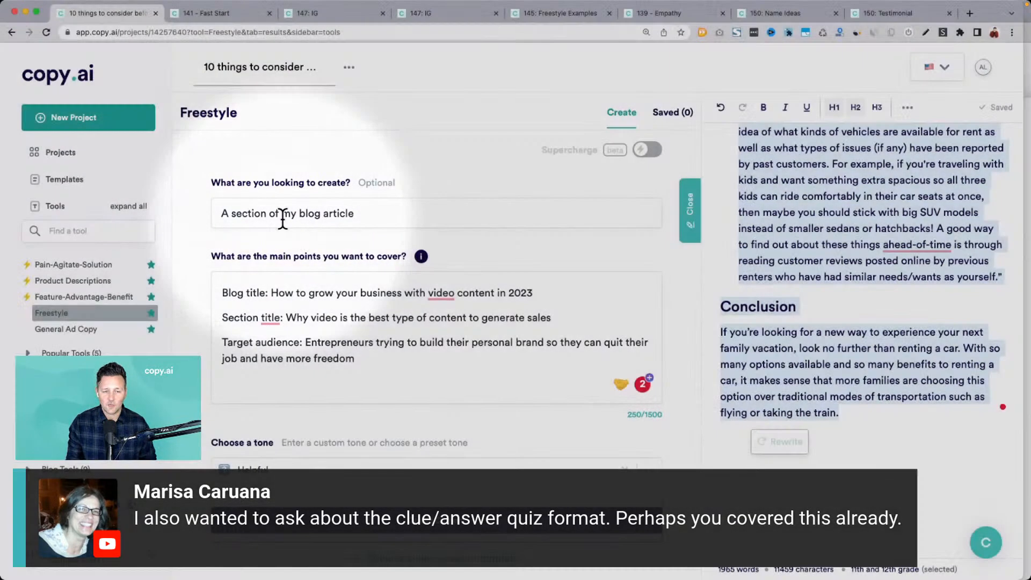
{"action": "double_click", "coordinate": [283, 216]}
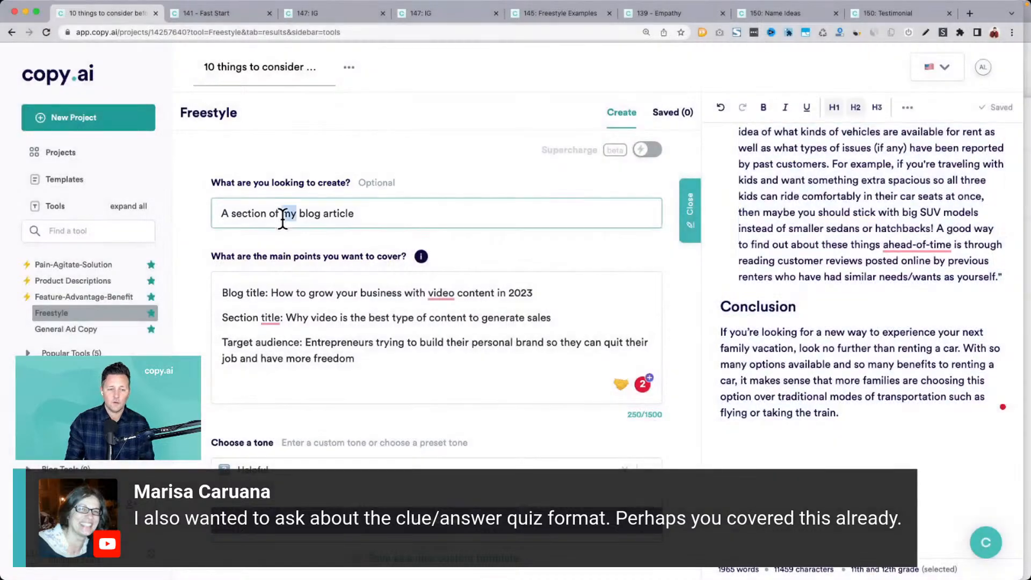
{"action": "key", "text": "ctrl+a"}
{"action": "type", "text": "A"}
{"action": "key", "text": "BackSpace"}
{"action": "key", "text": "BackSpace"}
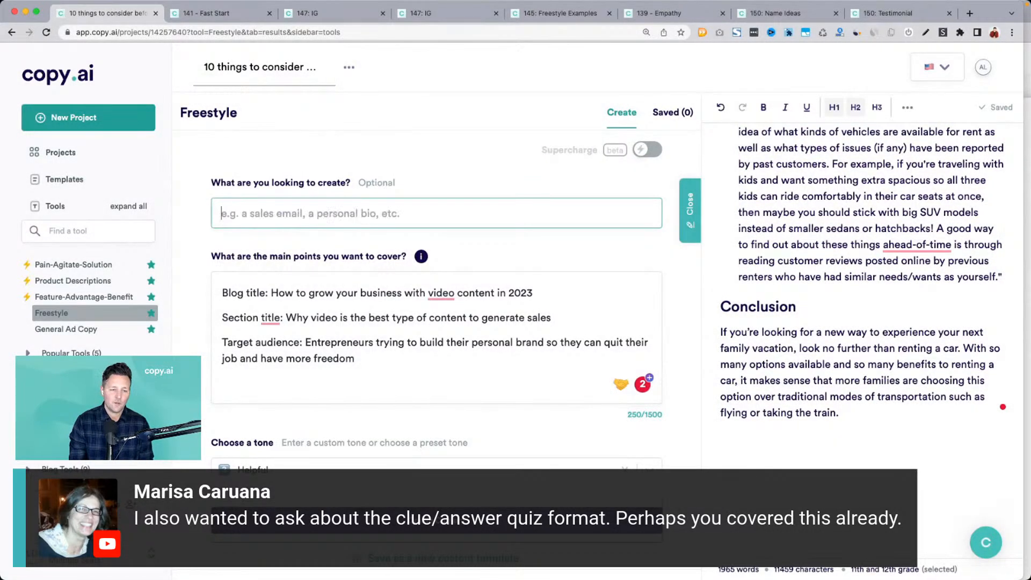
{"action": "type", "text": "10 ideas"}
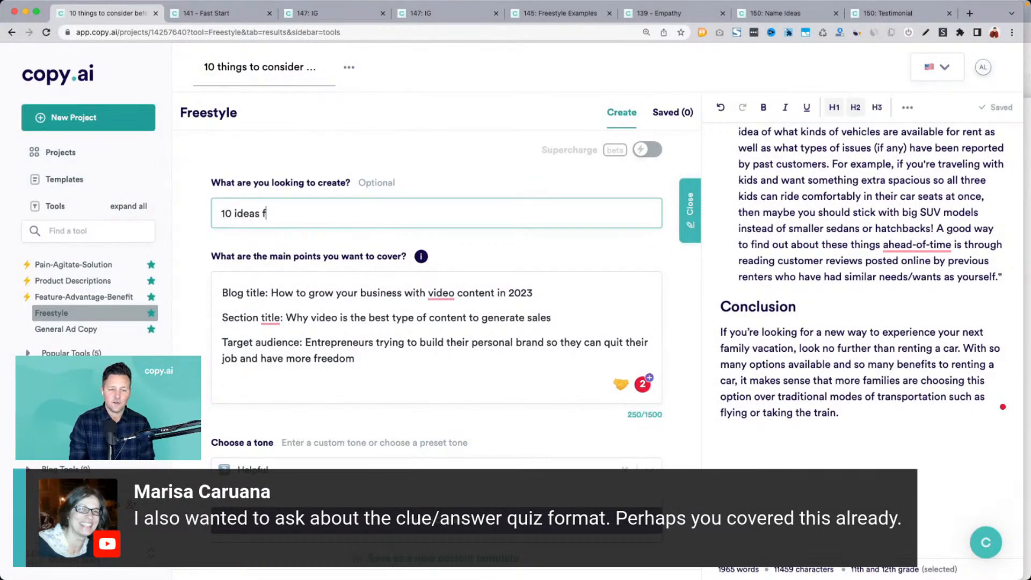
{"action": "type", "text": " of questions "}
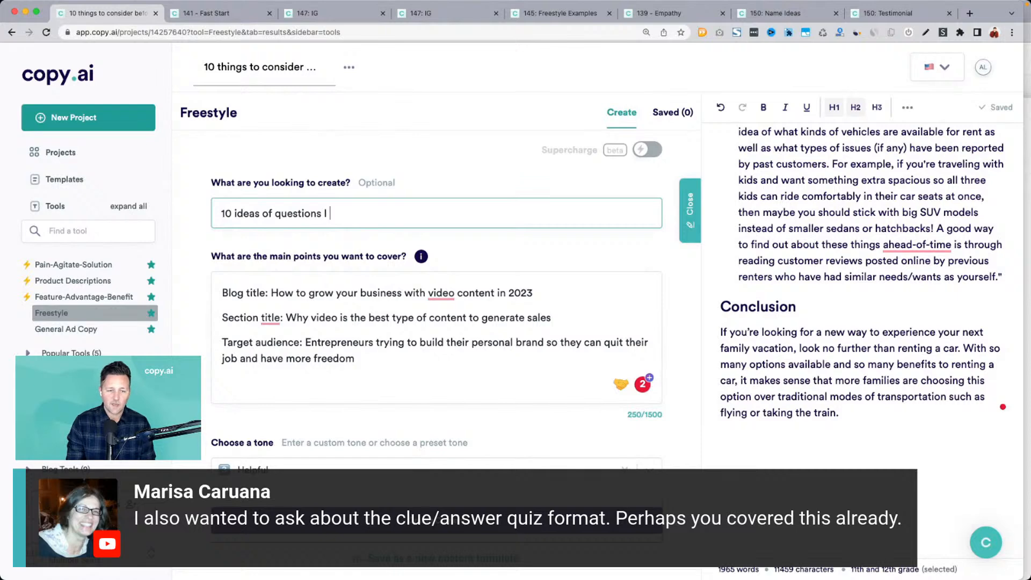
{"action": "type", "text": "I could in clude in my quiz"}
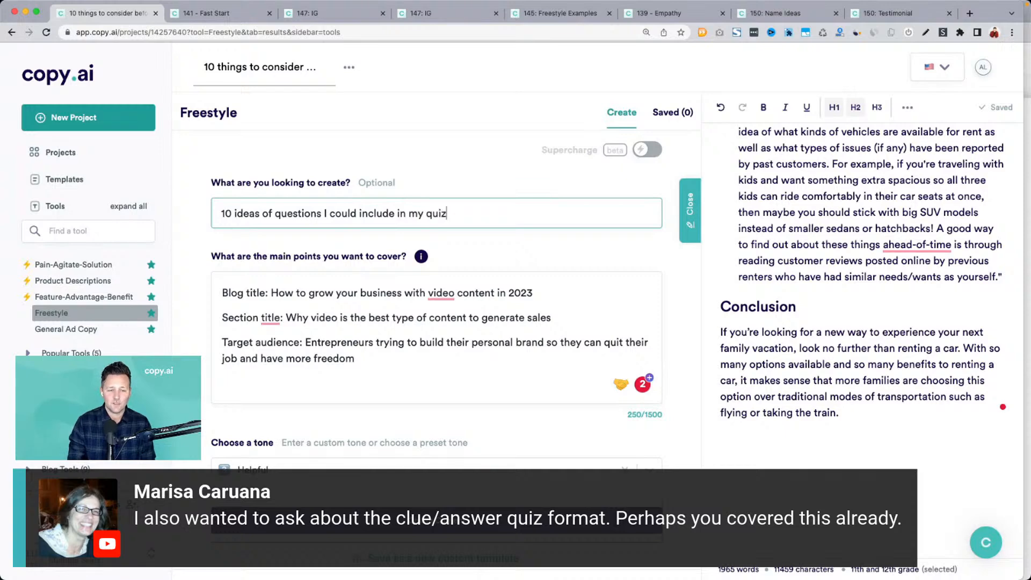
Step: Replace all the main points with "Topic: Choosing the right college"
{"action": "left_click", "coordinate": [324, 271]}
{"action": "key", "text": "ctrl+a"}
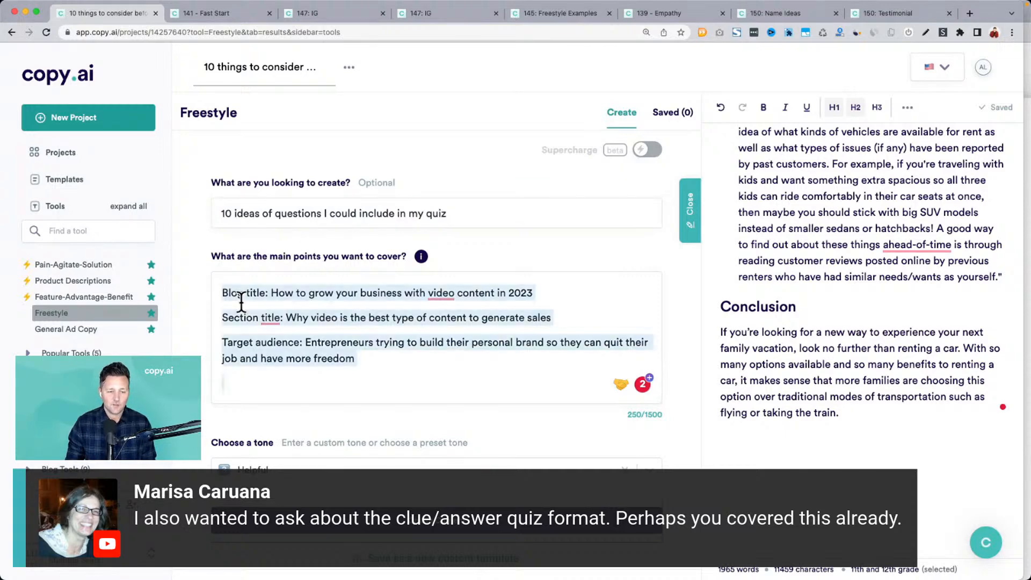
{"action": "type", "text": "Topc"}
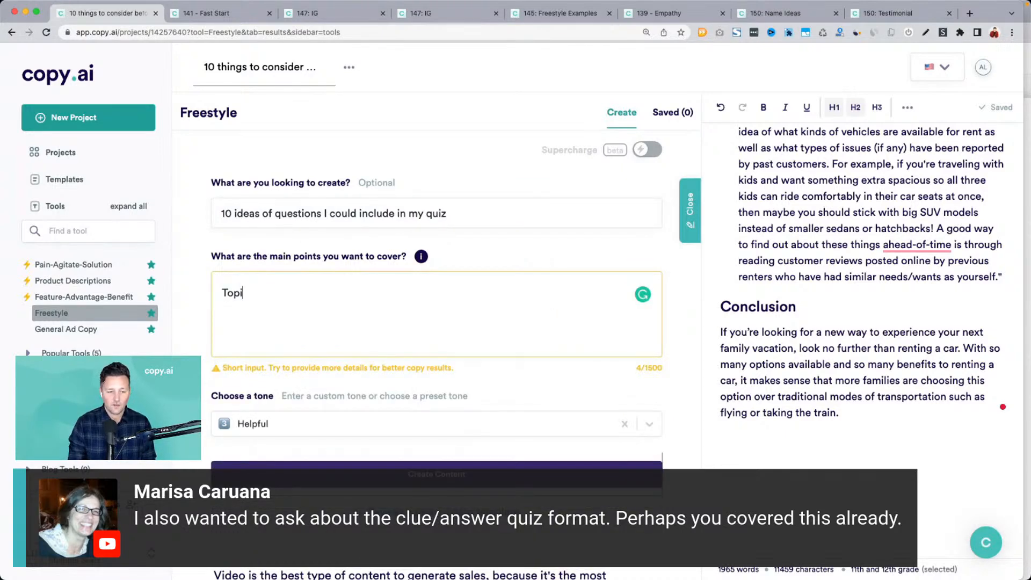
{"action": "type", "text": "c: "}
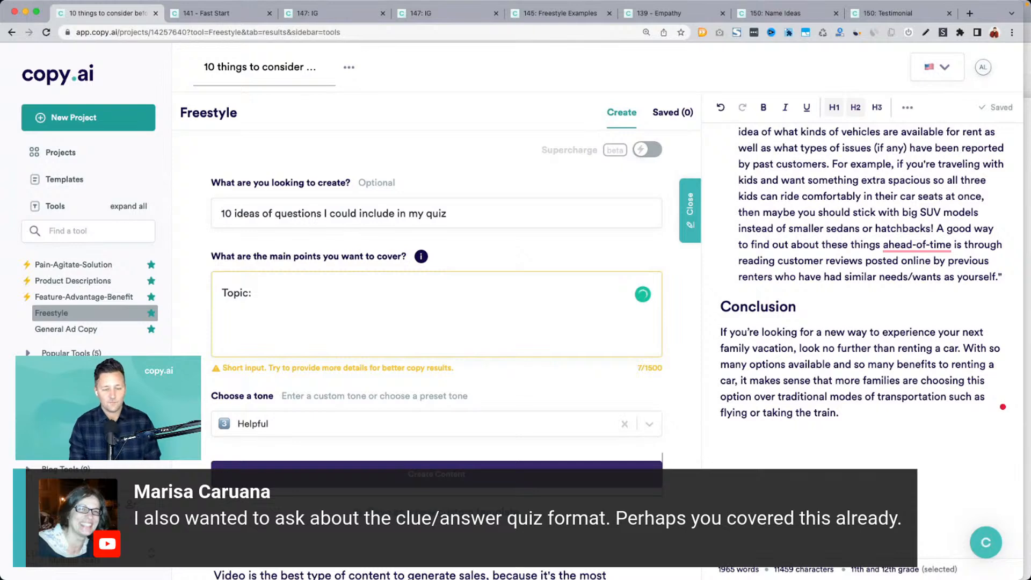
{"action": "type", "text": "Ca"}
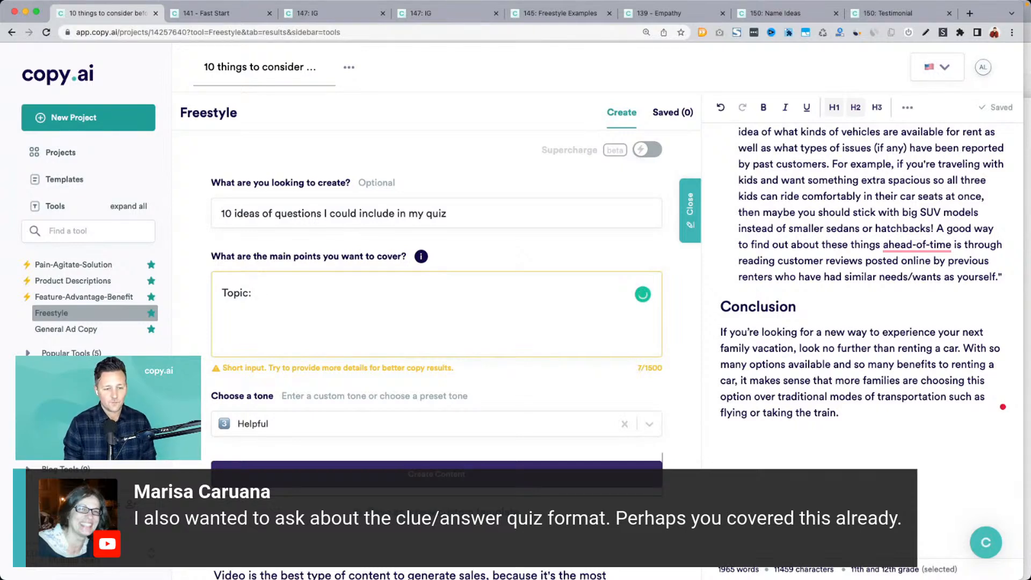
{"action": "type", "text": "Choos"}
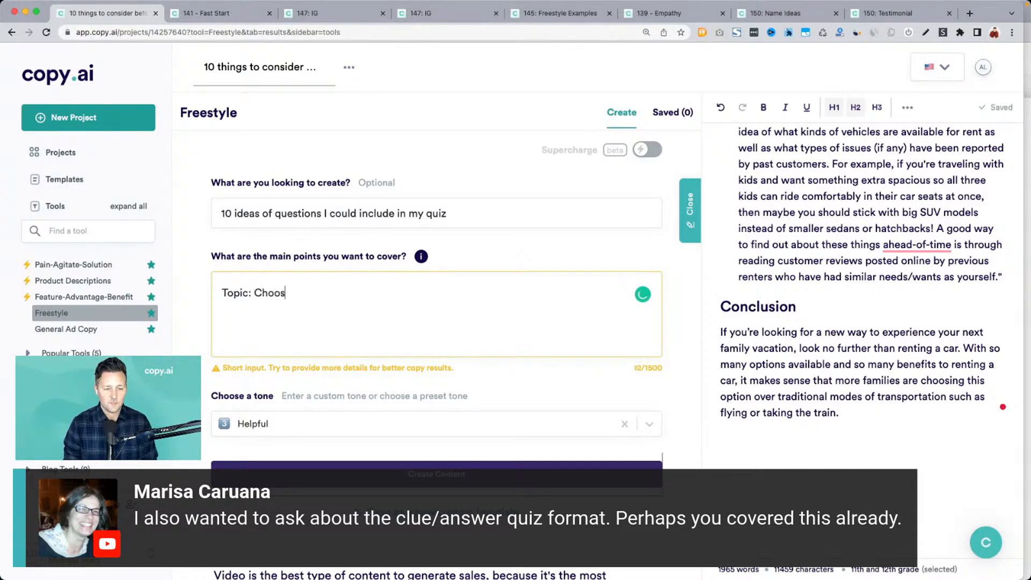
{"action": "type", "text": "ing the rig"}
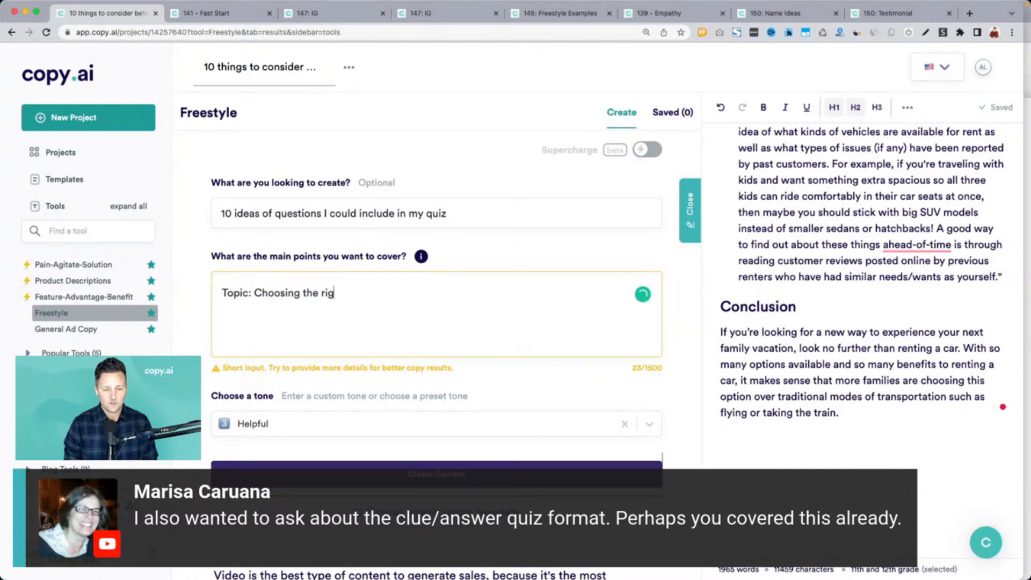
{"action": "type", "text": "ht college"}
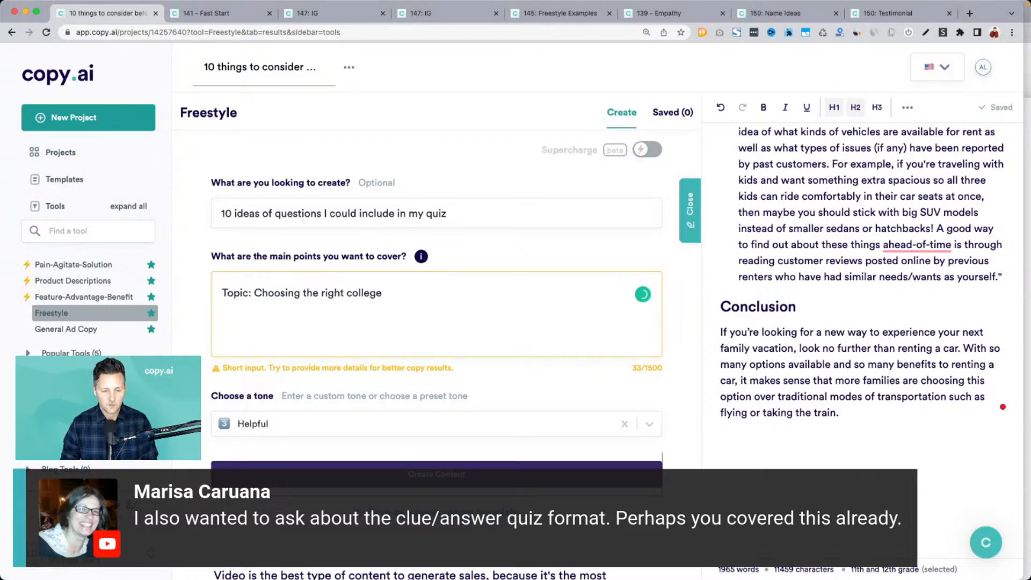
Step: Set the tone to Curious and generate the quiz question ideas
{"action": "scroll", "coordinate": [225, 376], "scroll_direction": "down", "scroll_amount": 2}
{"action": "left_click", "coordinate": [288, 375]}
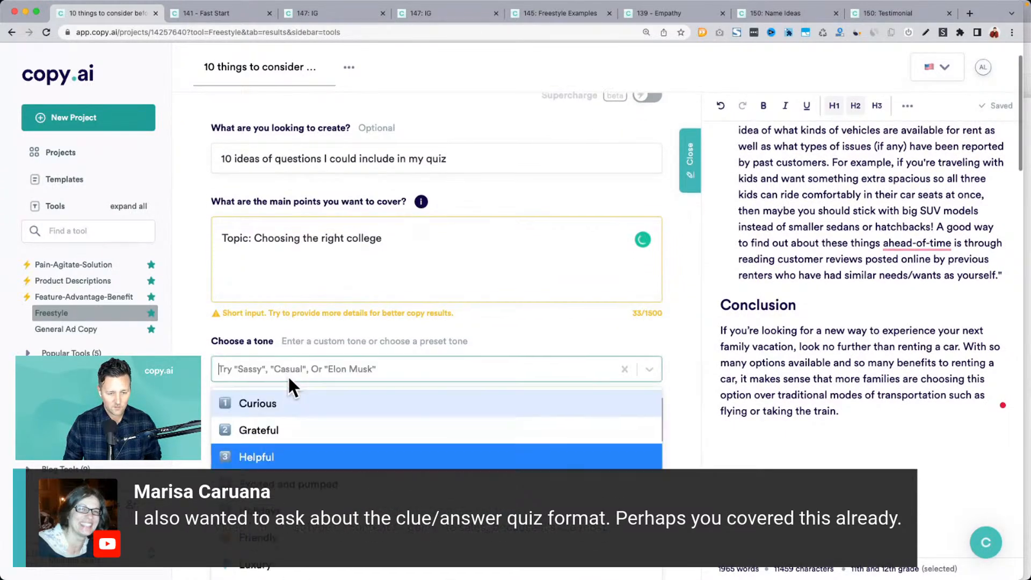
{"action": "left_click", "coordinate": [286, 390]}
{"action": "left_click", "coordinate": [341, 407]}
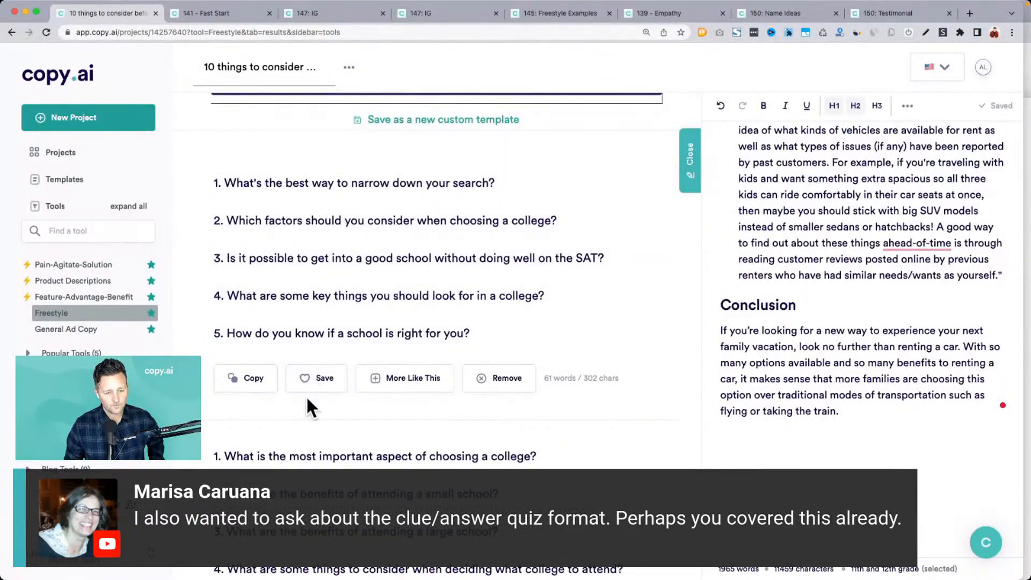
Step: Reword what to create as "A list of 10 ideas of questions I could include in my quiz" and regenerate the content
{"action": "scroll", "coordinate": [294, 391], "scroll_direction": "down", "scroll_amount": 3}
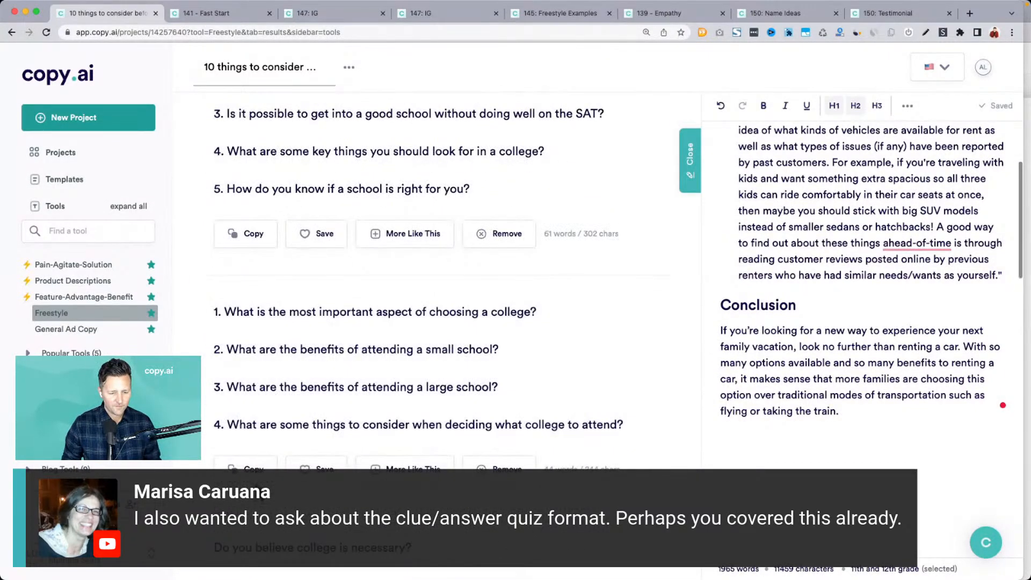
{"action": "scroll", "coordinate": [269, 429], "scroll_direction": "up", "scroll_amount": 5}
{"action": "scroll", "coordinate": [257, 470], "scroll_direction": "up", "scroll_amount": 5}
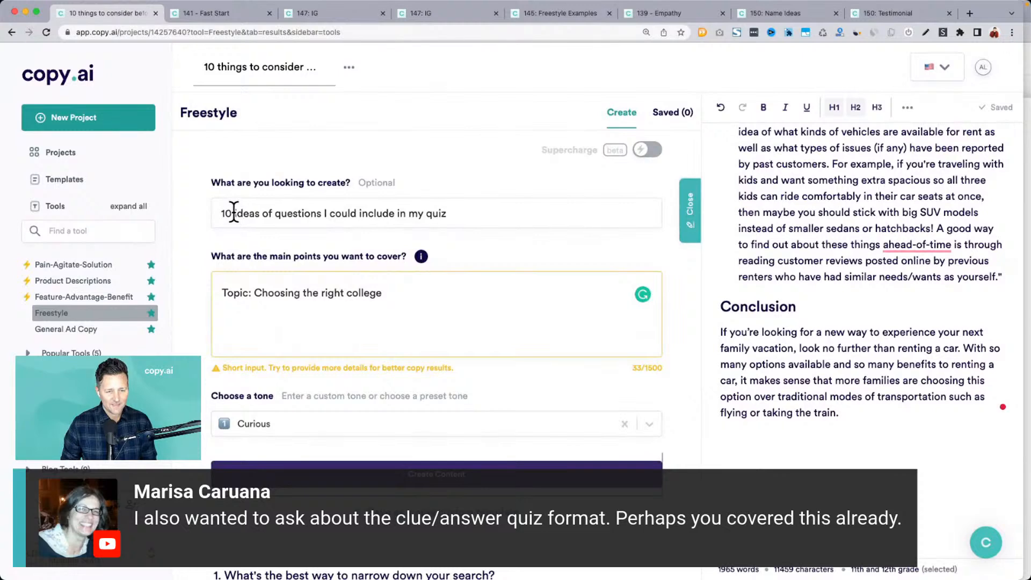
{"action": "left_click", "coordinate": [221, 213]}
{"action": "type", "text": "A list of"}
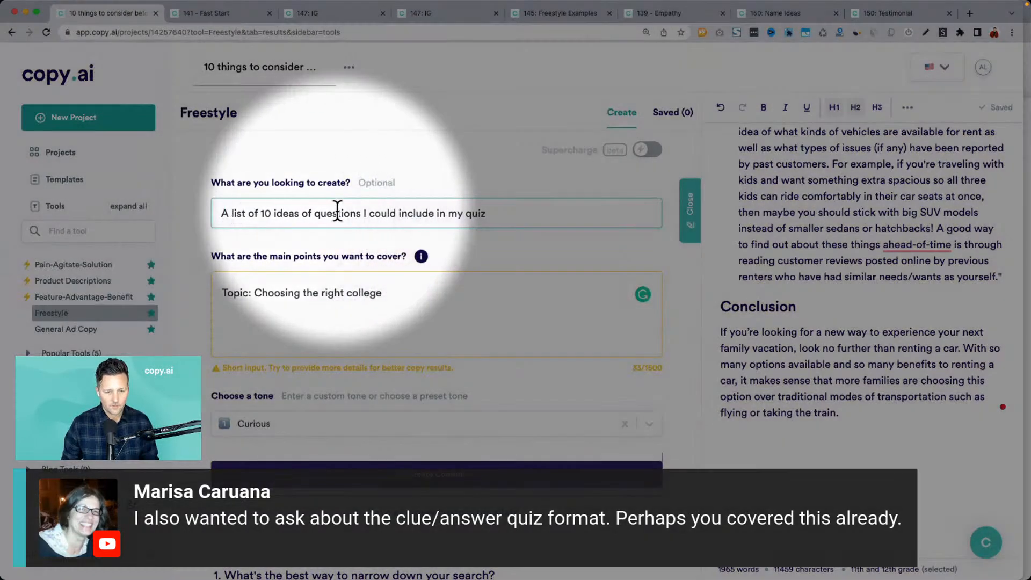
{"action": "scroll", "coordinate": [336, 208], "scroll_direction": "down", "scroll_amount": 2}
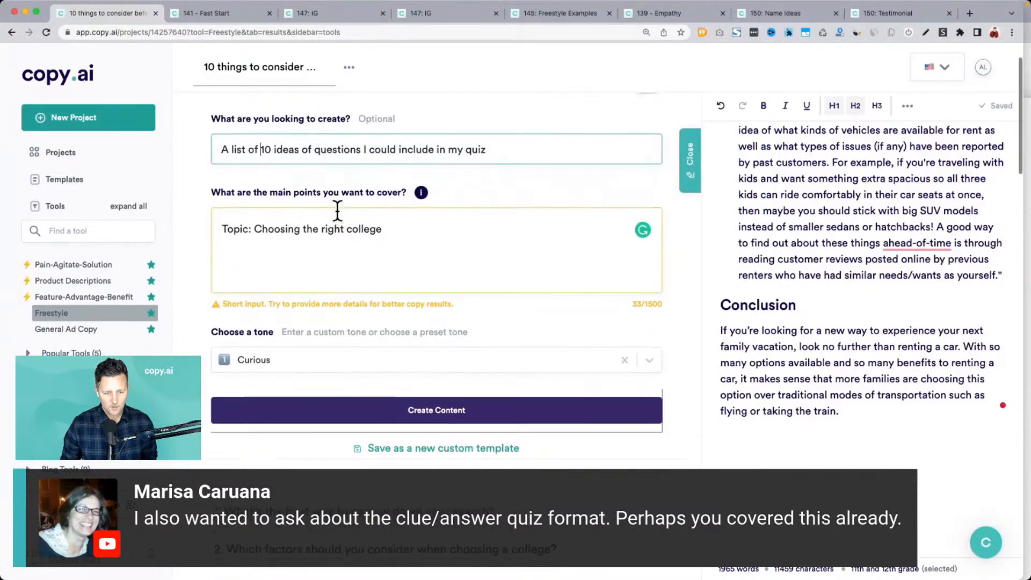
{"action": "left_click", "coordinate": [344, 385]}
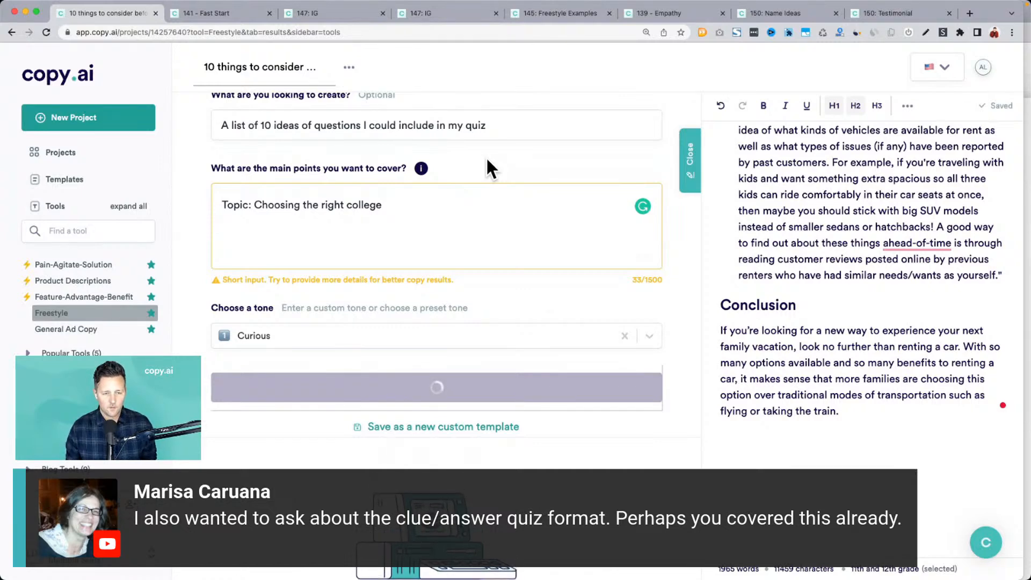
Step: Review the new question list and add "Written in 2nd person" as a line below the topic in the main points
{"action": "scroll", "coordinate": [487, 160], "scroll_direction": "down", "scroll_amount": 5}
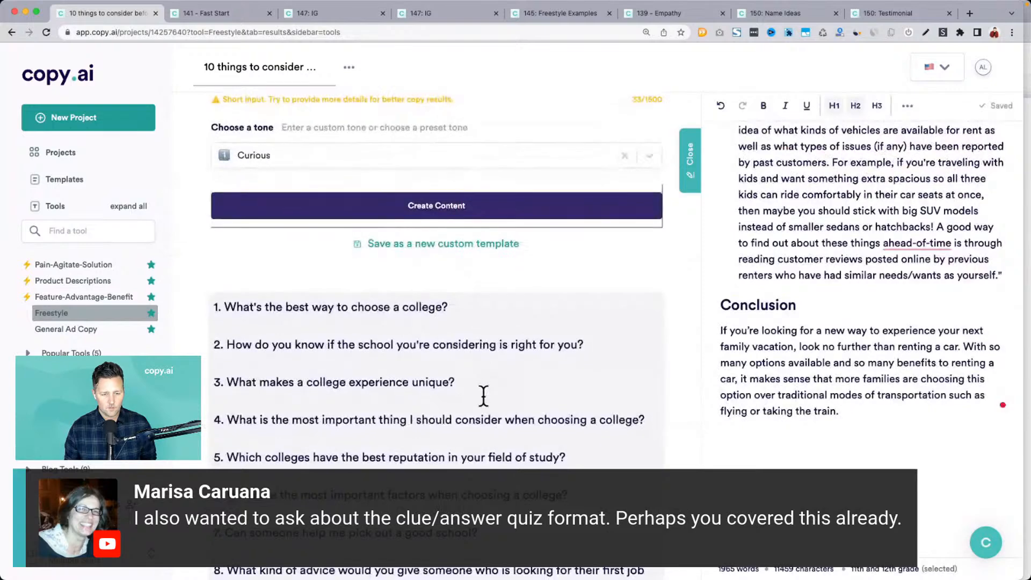
{"action": "scroll", "coordinate": [483, 396], "scroll_direction": "down", "scroll_amount": 1}
{"action": "scroll", "coordinate": [483, 396], "scroll_direction": "down", "scroll_amount": 3}
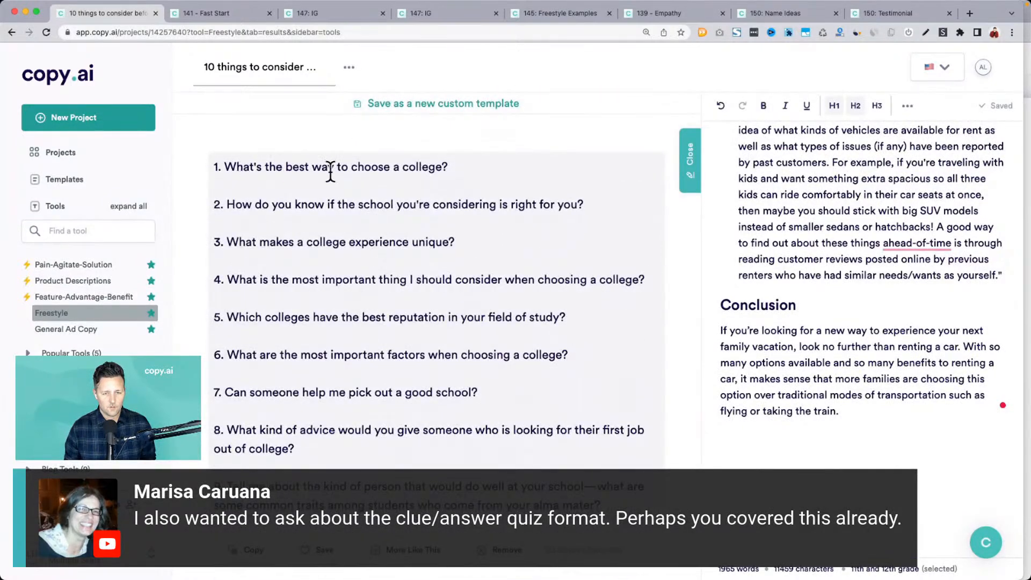
{"action": "scroll", "coordinate": [380, 251], "scroll_direction": "up", "scroll_amount": 7}
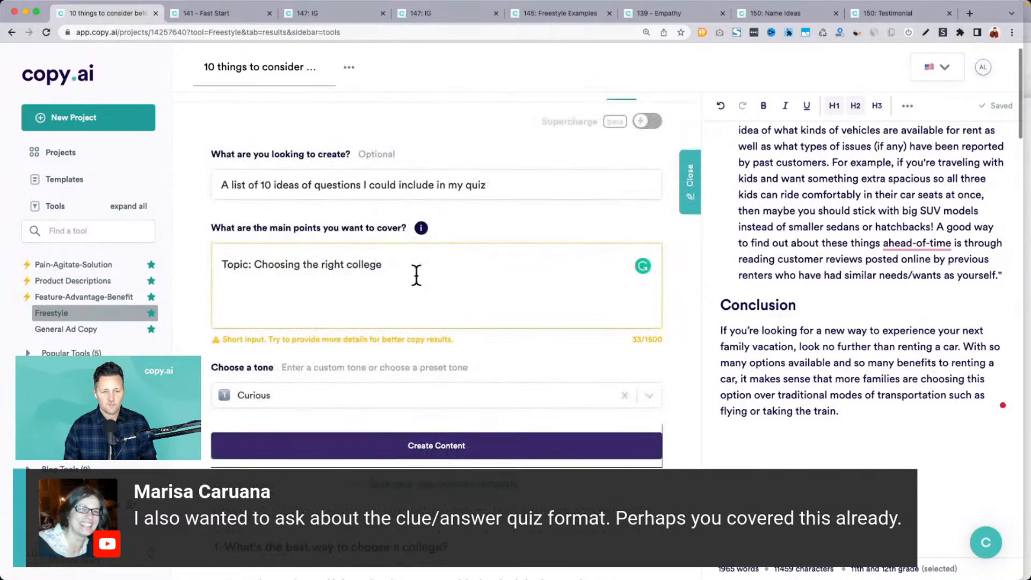
{"action": "left_click", "coordinate": [417, 275]}
{"action": "key", "text": "Return"}
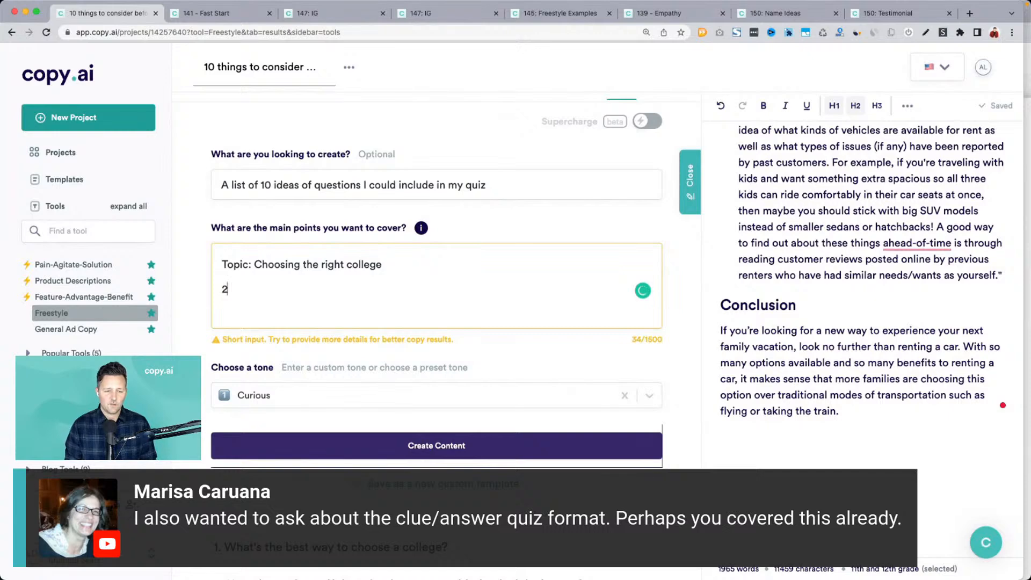
{"action": "type", "text": "Writt"}
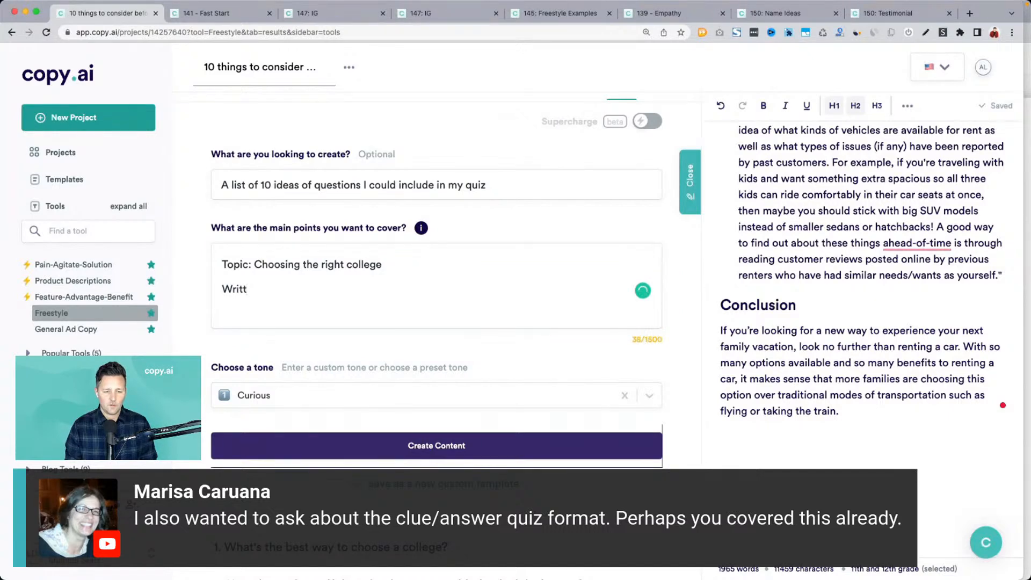
{"action": "type", "text": "en in "}
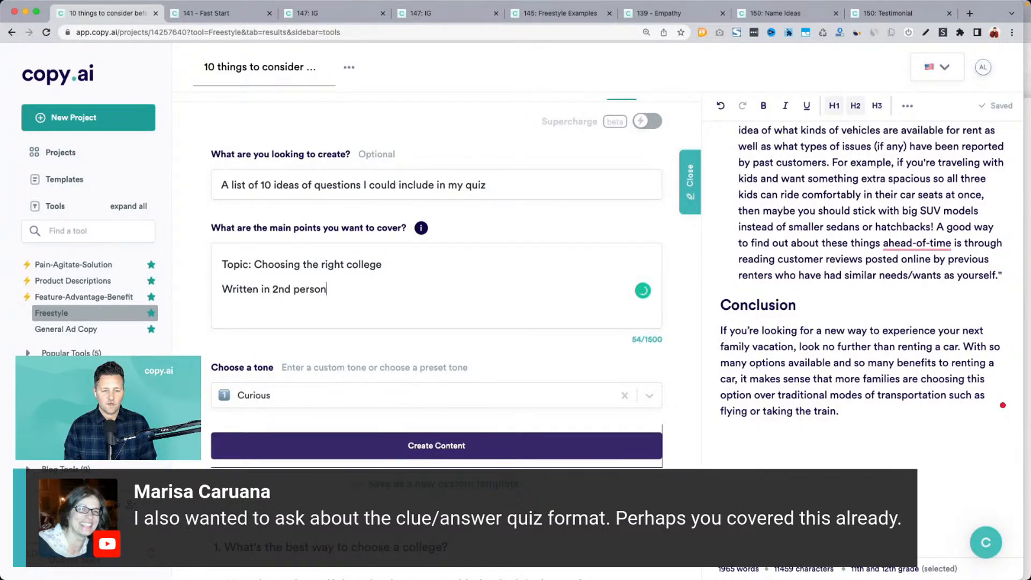
{"action": "type", "text": "2nd person"}
{"action": "key", "text": "Return"}
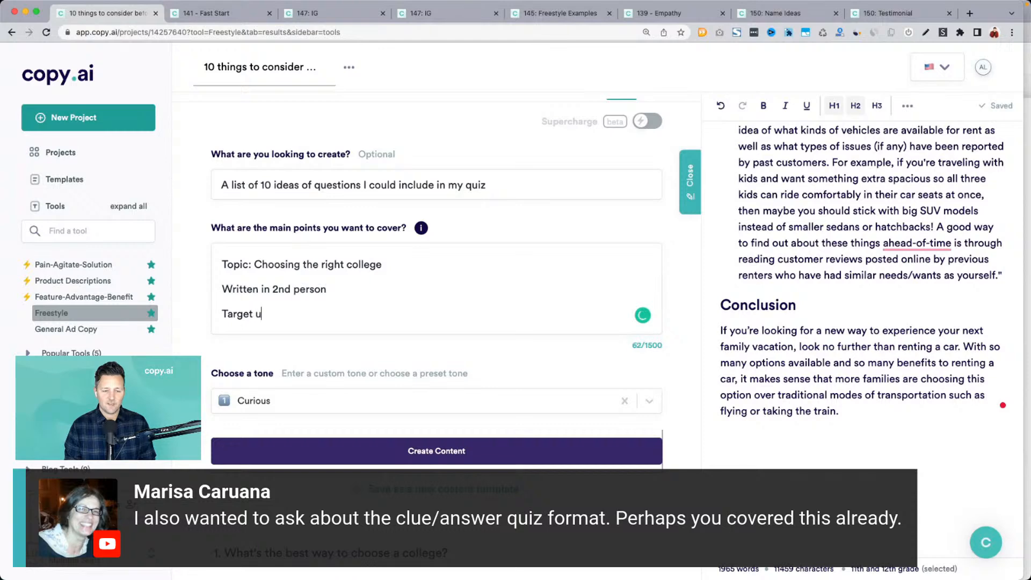
Step: Add the line "Target audience: High school students who are trying to figure out where to go to college and want to take this quiz to get clarity"
{"action": "type", "text": "Target audience"}
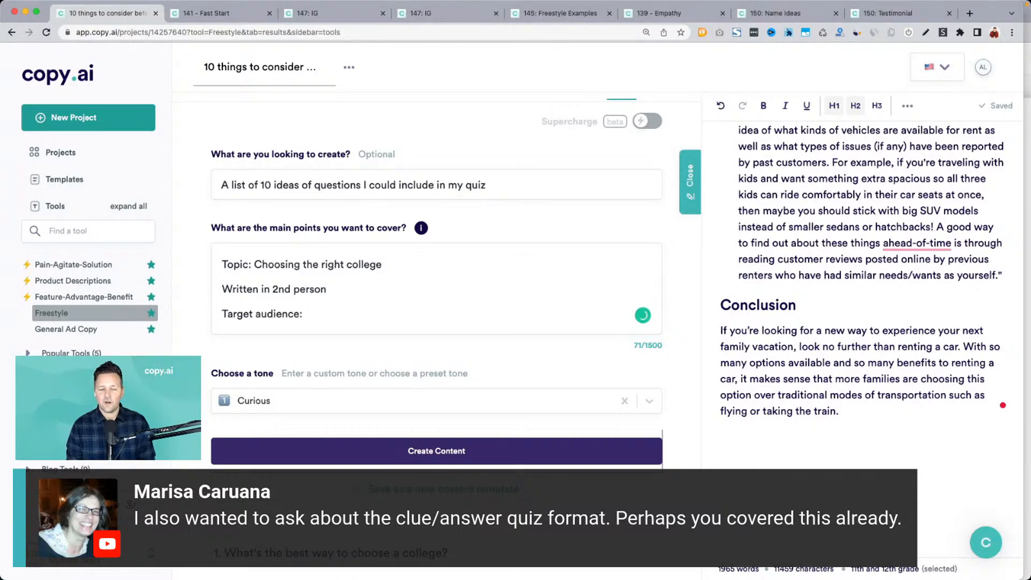
{"action": "type", "text": ": High school"}
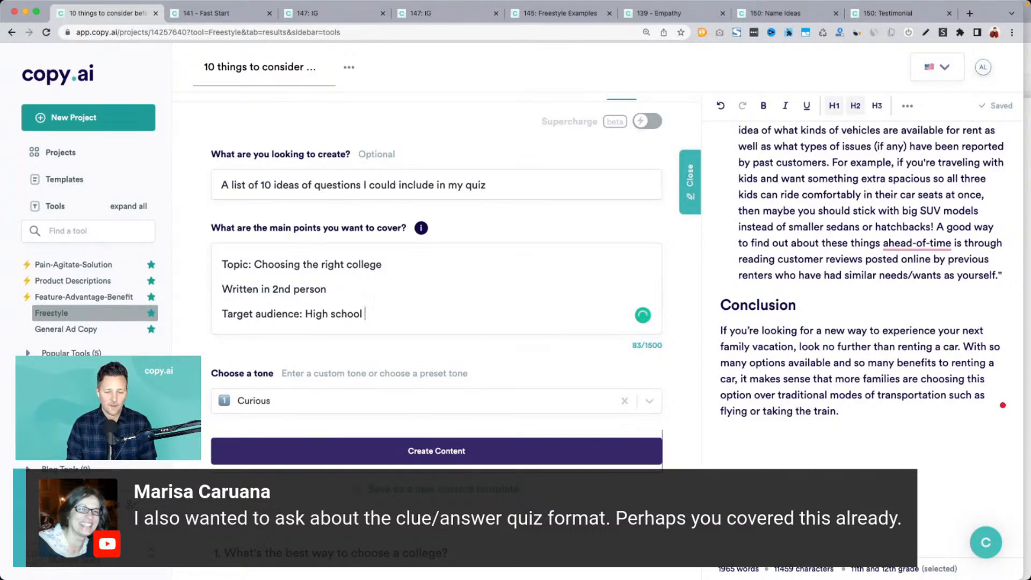
{"action": "type", "text": " students who "}
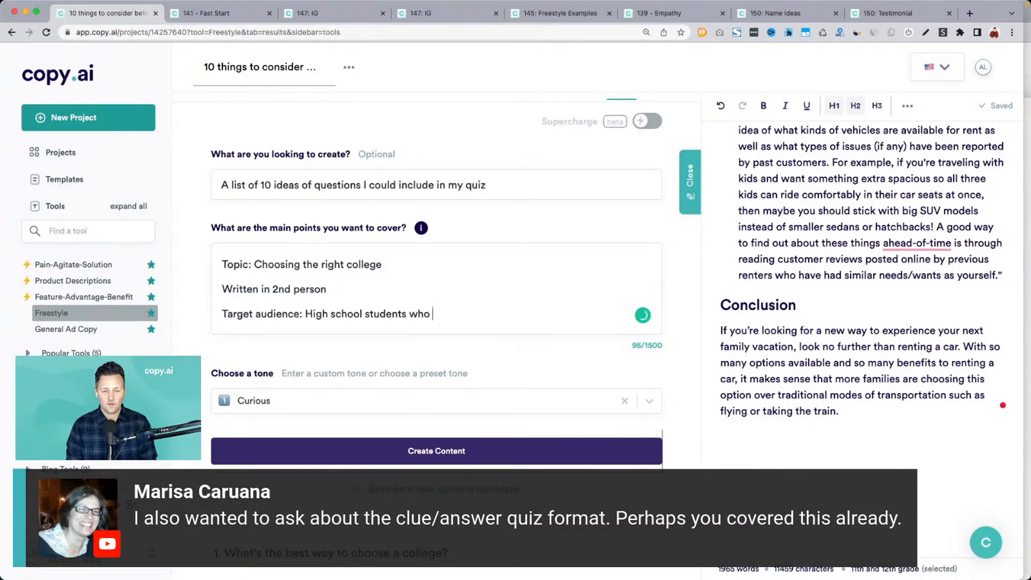
{"action": "type", "text": "are trying to fig"}
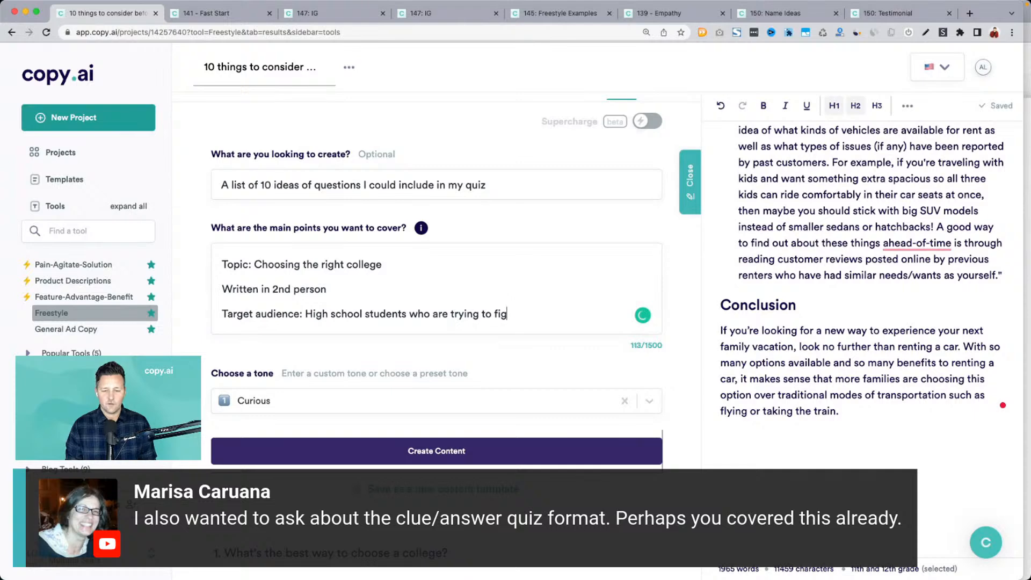
{"action": "type", "text": "ure out where to go to"}
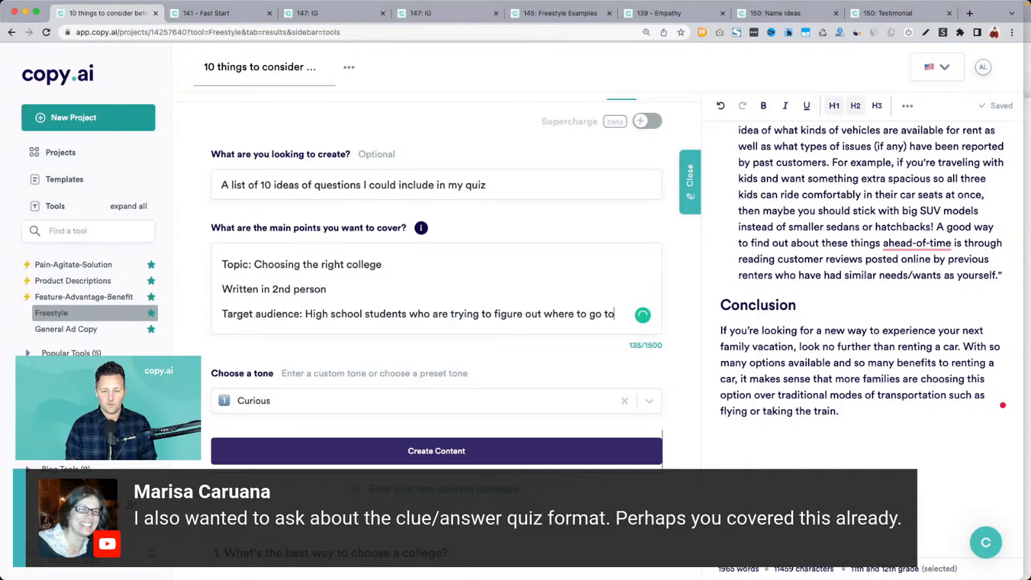
{"action": "type", "text": " college and "}
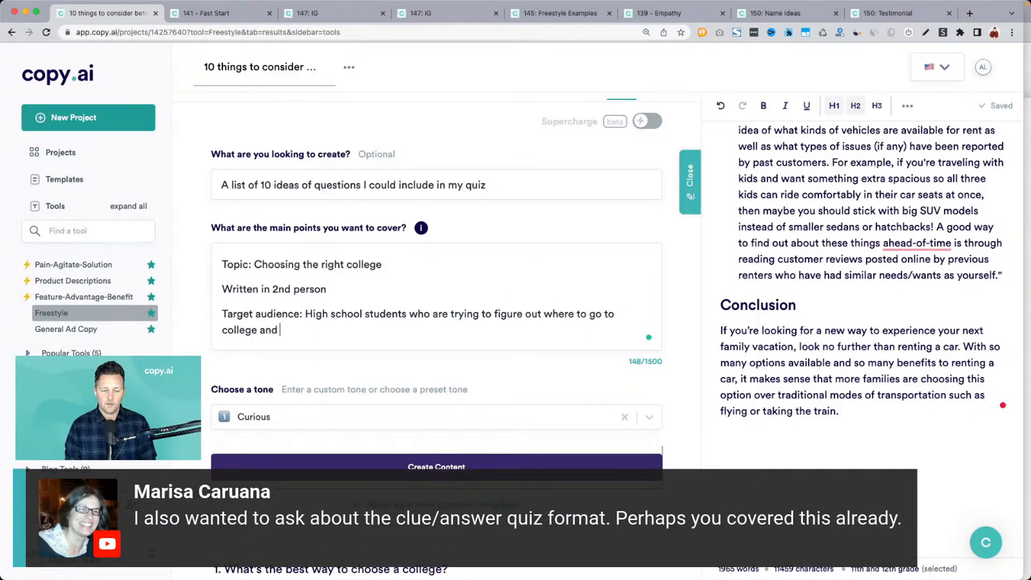
{"action": "type", "text": "need"}
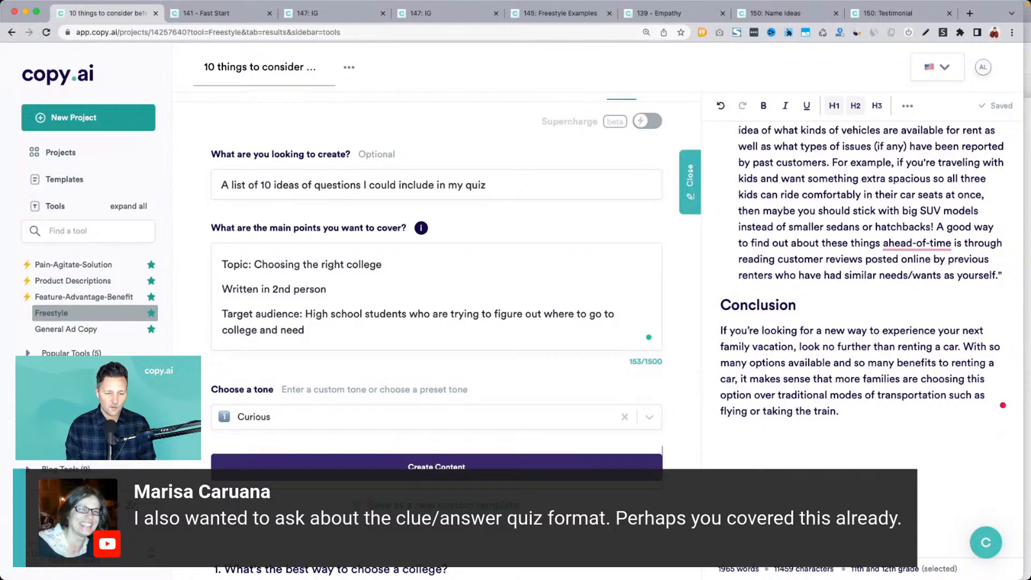
{"action": "key", "text": "BackSpace"}
{"action": "key", "text": "BackSpace"}
{"action": "key", "text": "BackSpace"}
{"action": "key", "text": "BackSpace"}
{"action": "type", "text": "want to t"}
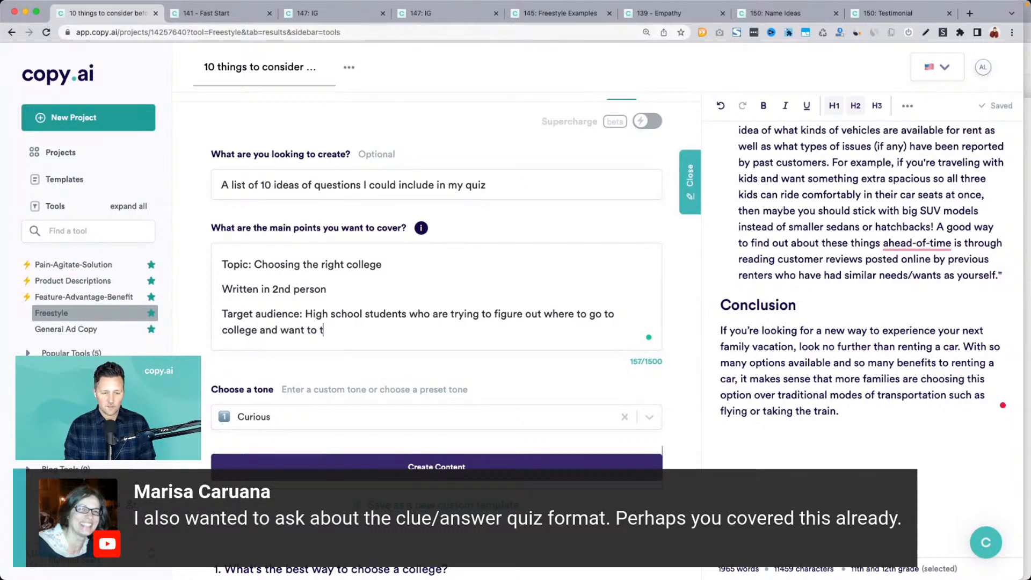
{"action": "type", "text": "ake this quiz to get clarity"}
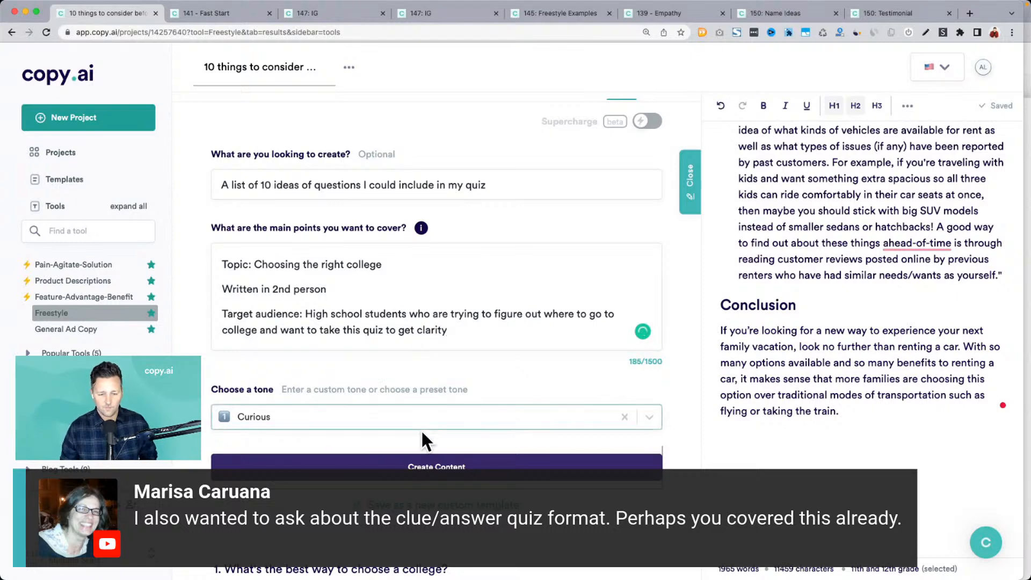
Step: Generate the quiz questions from the expanded main points and hide the document editor beside the results
{"action": "left_click", "coordinate": [428, 468]}
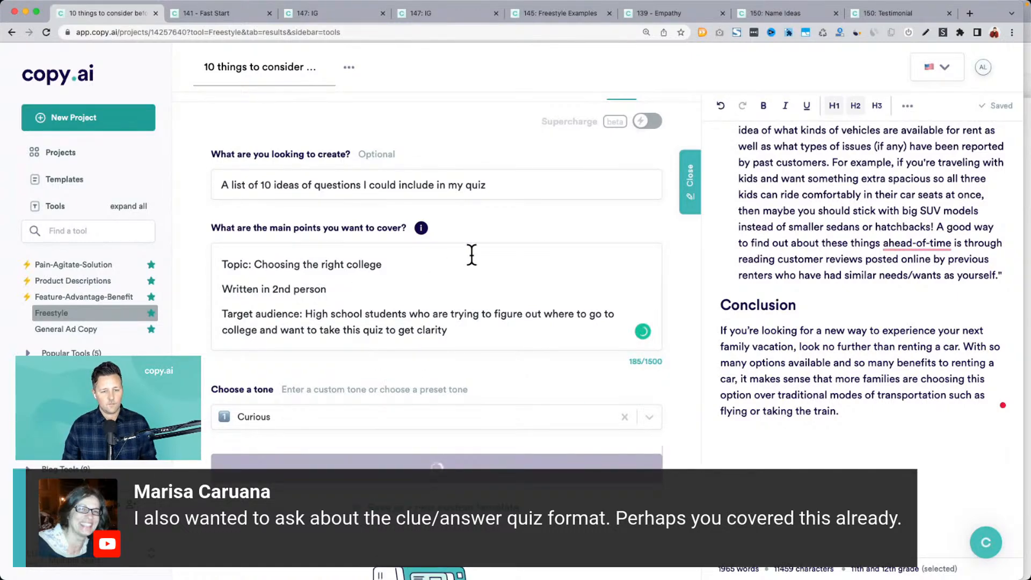
{"action": "scroll", "coordinate": [539, 234], "scroll_direction": "down", "scroll_amount": 1}
{"action": "scroll", "coordinate": [536, 232], "scroll_direction": "down", "scroll_amount": 8}
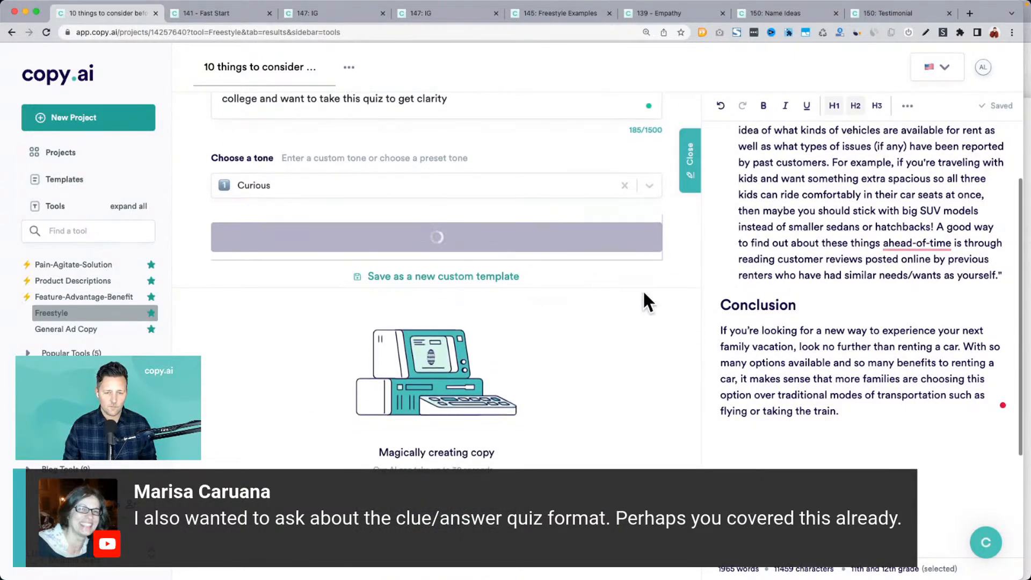
{"action": "scroll", "coordinate": [643, 290], "scroll_direction": "up", "scroll_amount": 3}
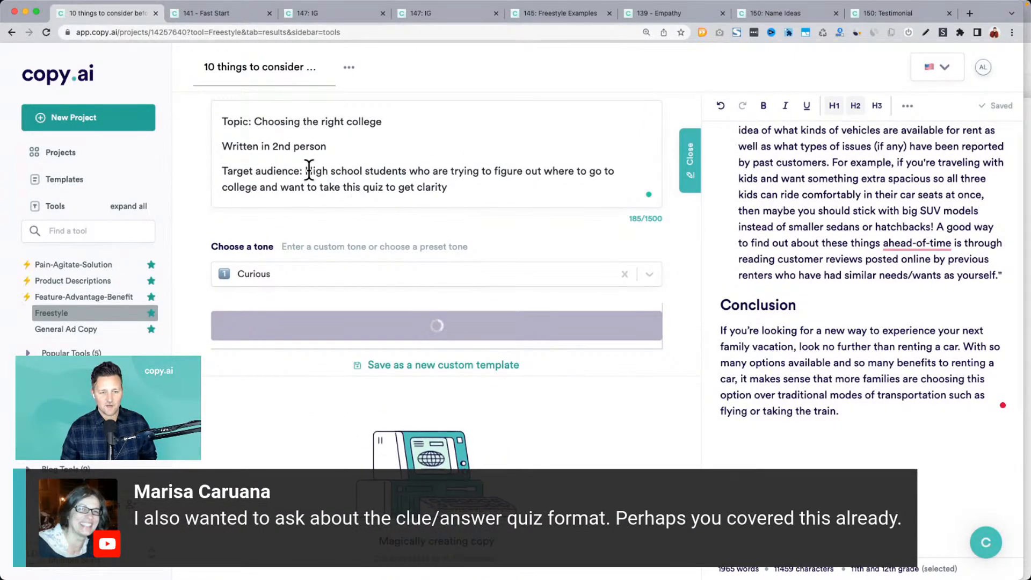
{"action": "left_click_drag", "start_coordinate": [306, 170], "coordinate": [478, 198]}
{"action": "left_click", "coordinate": [533, 228]}
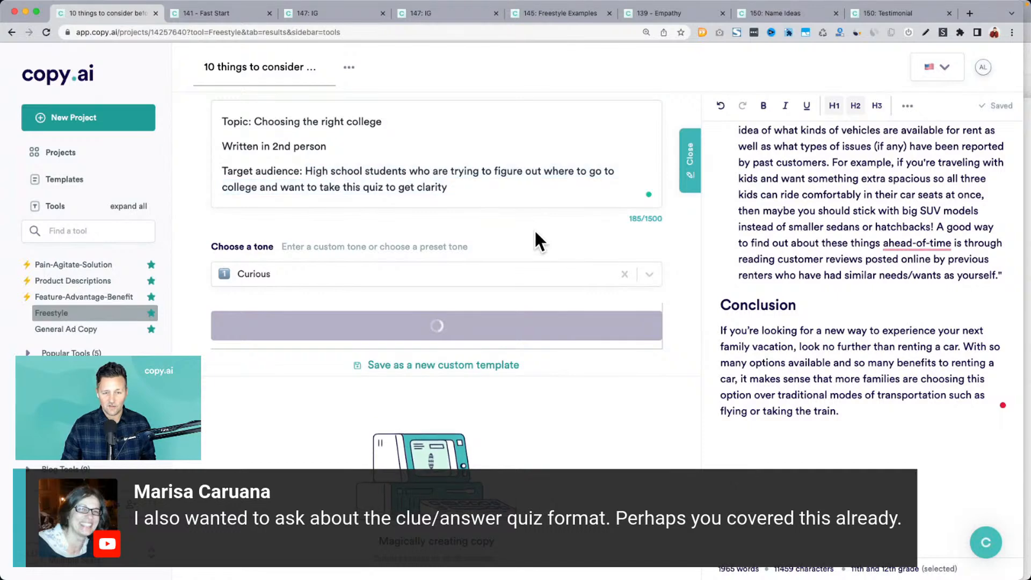
{"action": "left_click", "coordinate": [705, 171]}
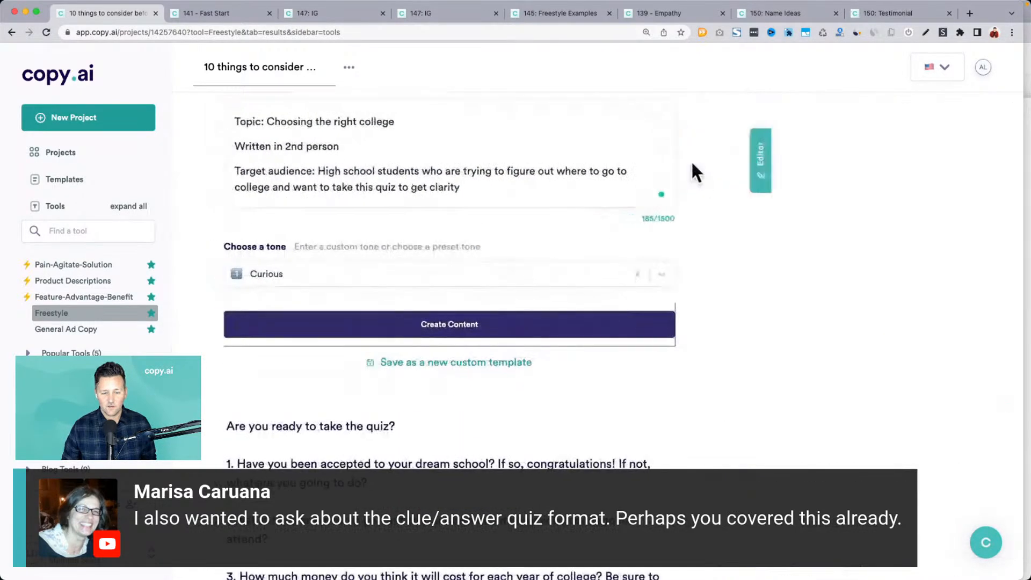
Step: Read through the first generated set of quiz questions, highlighting parts of individual questions up to question 6
{"action": "scroll", "coordinate": [697, 260], "scroll_direction": "down", "scroll_amount": 5}
{"action": "scroll", "coordinate": [698, 262], "scroll_direction": "down", "scroll_amount": 2}
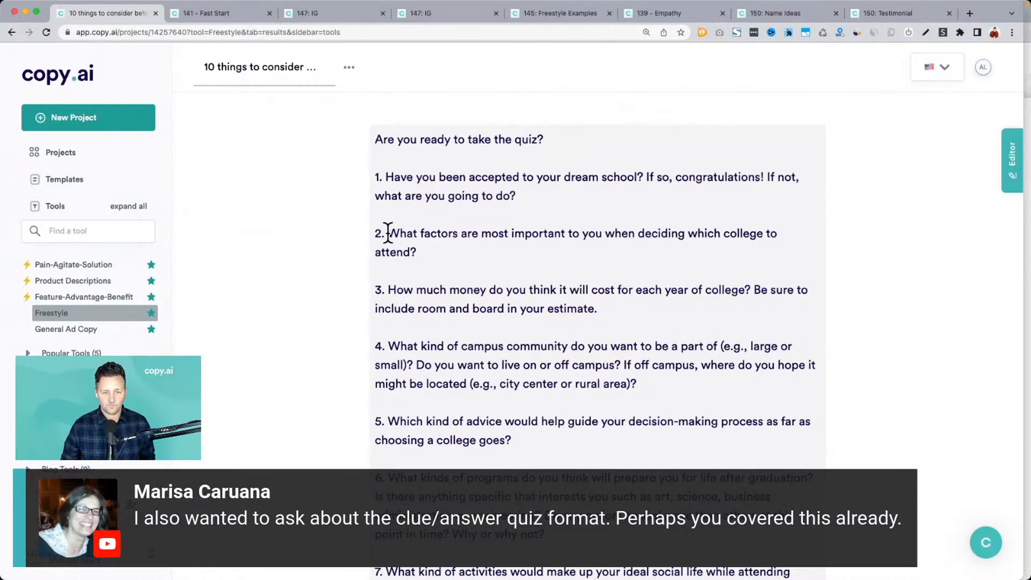
{"action": "left_click_drag", "start_coordinate": [387, 231], "coordinate": [612, 246]}
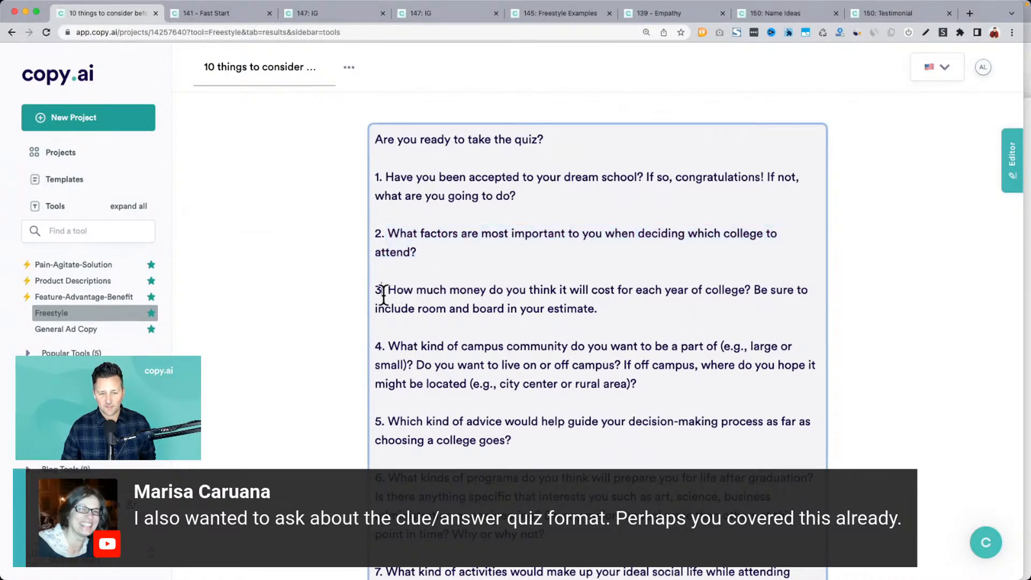
{"action": "left_click_drag", "start_coordinate": [381, 292], "coordinate": [651, 306]}
{"action": "scroll", "coordinate": [570, 307], "scroll_direction": "down", "scroll_amount": 1}
{"action": "left_click_drag", "start_coordinate": [403, 324], "coordinate": [651, 306]}
{"action": "scroll", "coordinate": [650, 306], "scroll_direction": "down", "scroll_amount": 1}
{"action": "scroll", "coordinate": [537, 303], "scroll_direction": "down", "scroll_amount": 2}
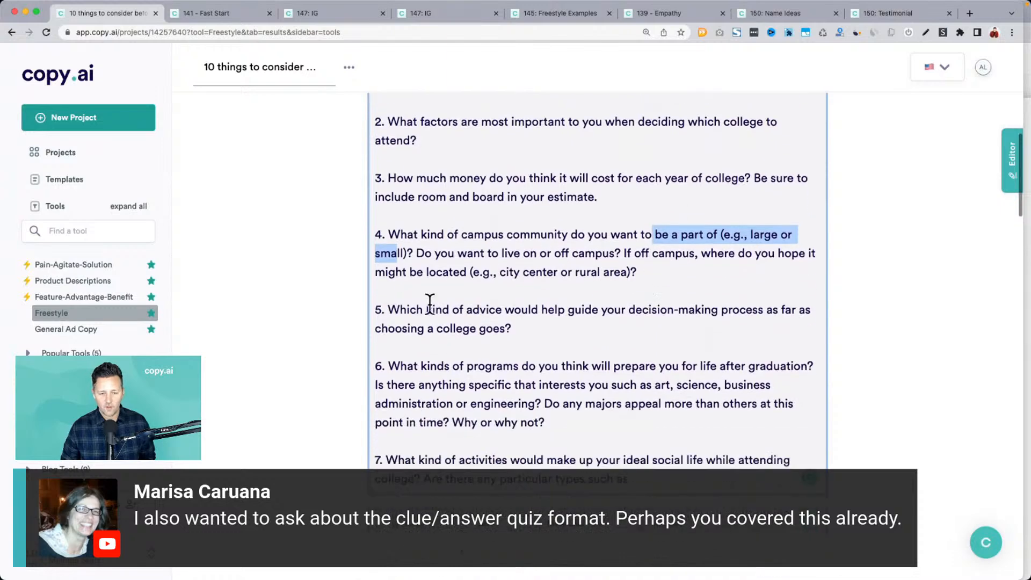
{"action": "left_click", "coordinate": [387, 306]}
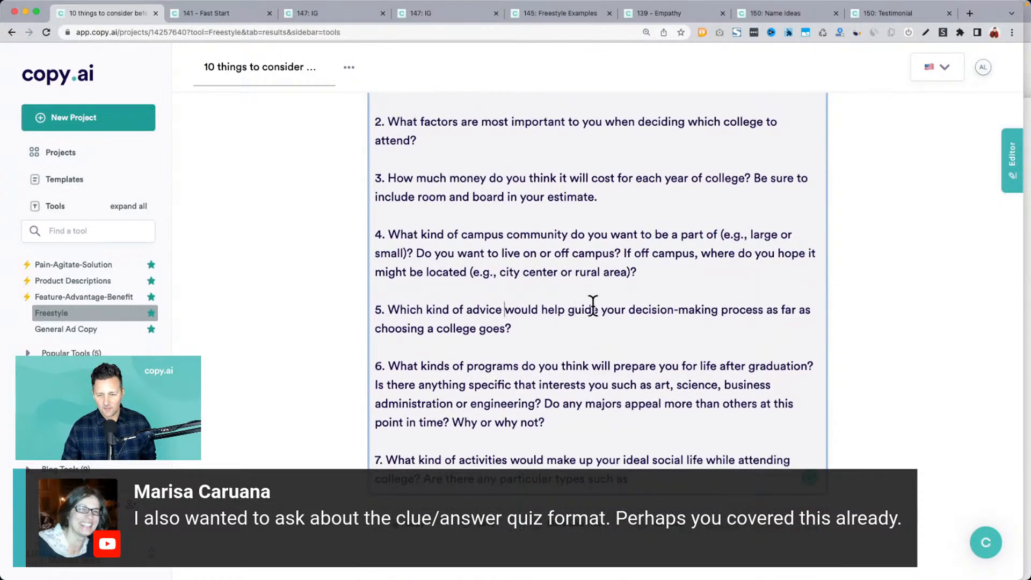
{"action": "left_click_drag", "start_coordinate": [389, 365], "coordinate": [692, 372]}
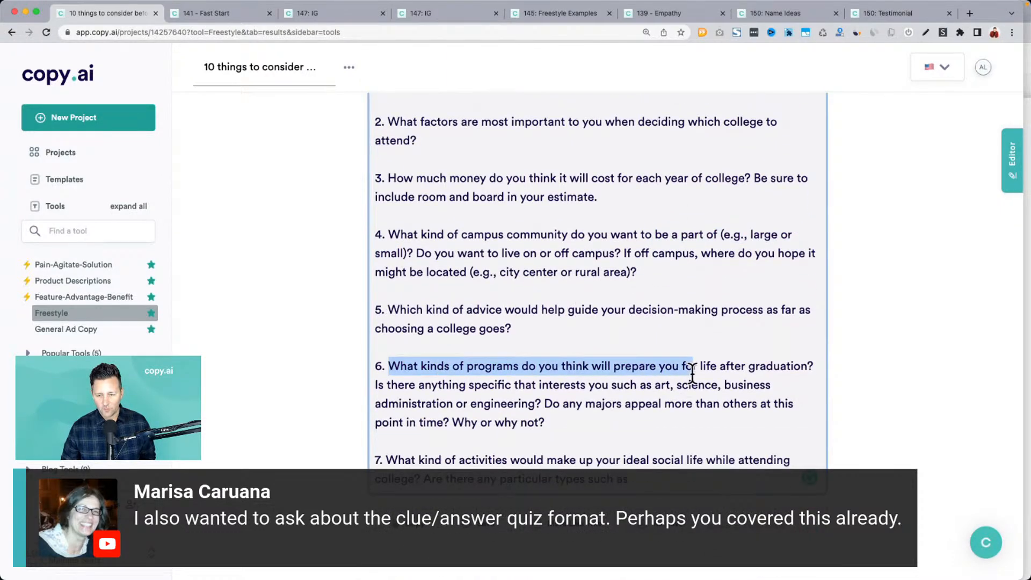
Step: Examine the second generated set of quiz questions, highlighting questions 2 to 7 while reading them
{"action": "scroll", "coordinate": [692, 372], "scroll_direction": "down", "scroll_amount": 6}
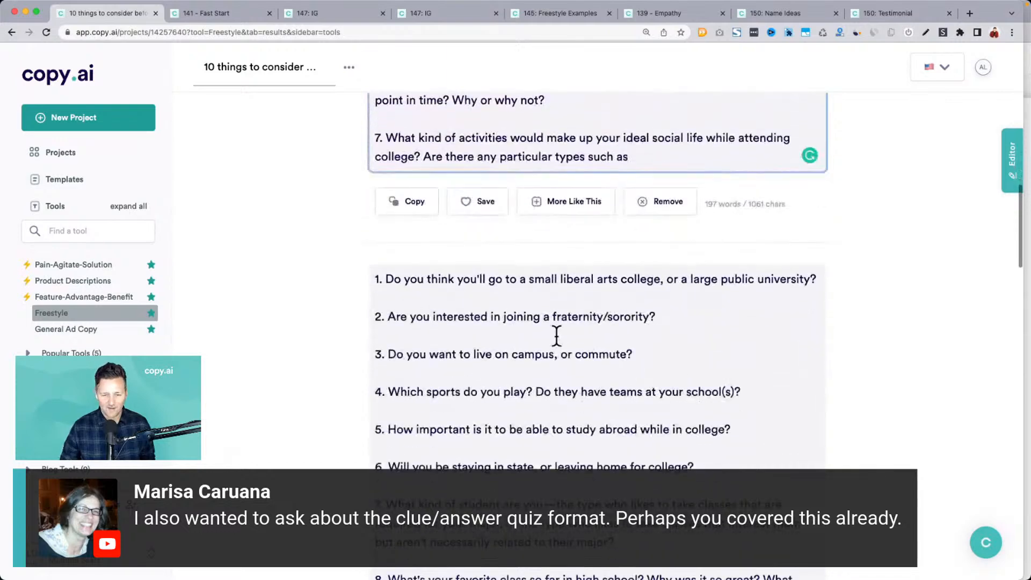
{"action": "left_click_drag", "start_coordinate": [395, 317], "coordinate": [701, 322]}
{"action": "left_click_drag", "start_coordinate": [411, 356], "coordinate": [651, 341]}
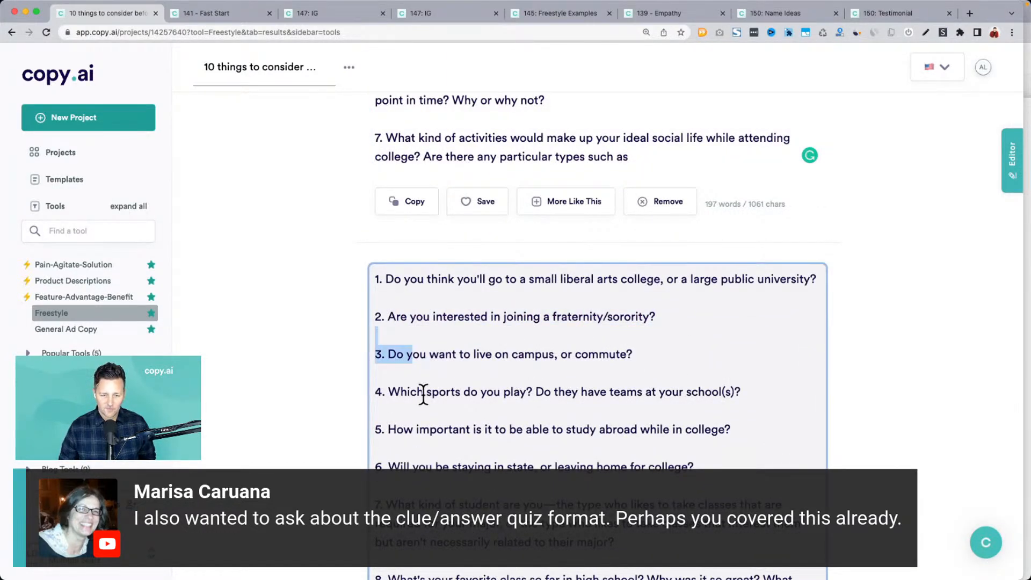
{"action": "left_click_drag", "start_coordinate": [403, 391], "coordinate": [580, 396]}
{"action": "left_click_drag", "start_coordinate": [413, 430], "coordinate": [734, 433]}
{"action": "scroll", "coordinate": [698, 419], "scroll_direction": "down", "scroll_amount": 5}
{"action": "left_click_drag", "start_coordinate": [410, 273], "coordinate": [585, 275]}
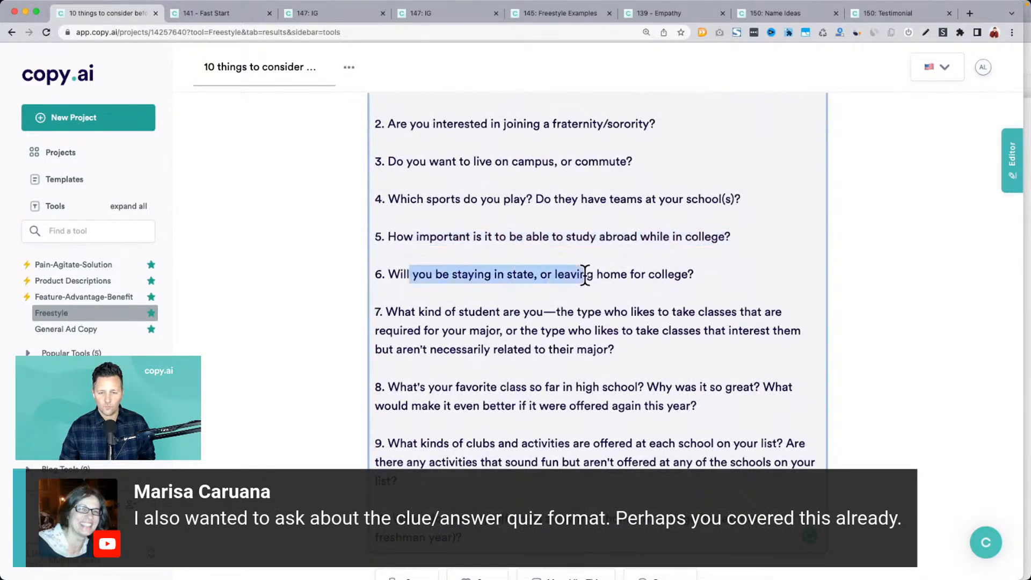
{"action": "left_click_drag", "start_coordinate": [386, 311], "coordinate": [669, 353]}
{"action": "scroll", "coordinate": [669, 353], "scroll_direction": "down", "scroll_amount": 2}
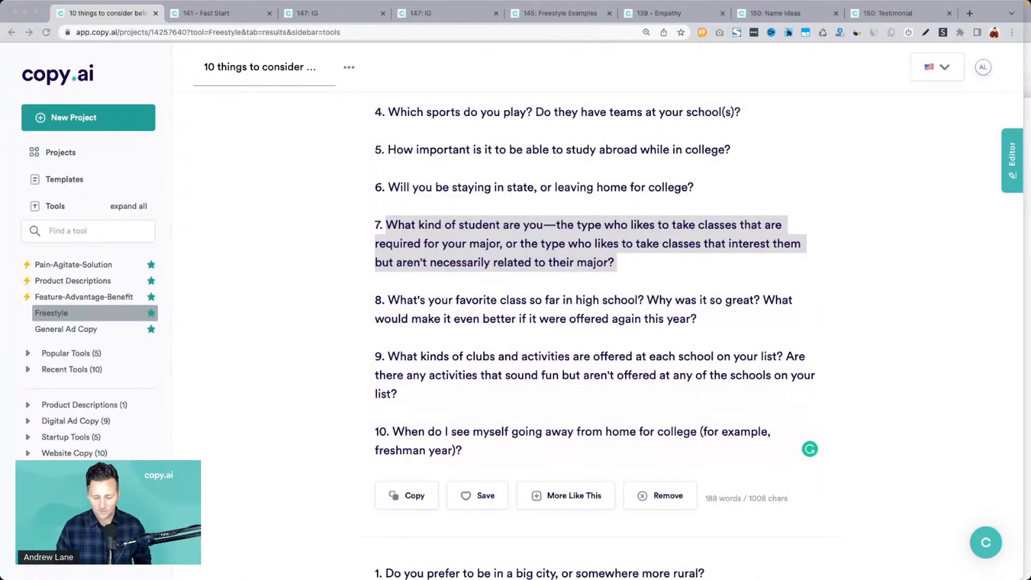
{"action": "left_click", "coordinate": [533, 285]}
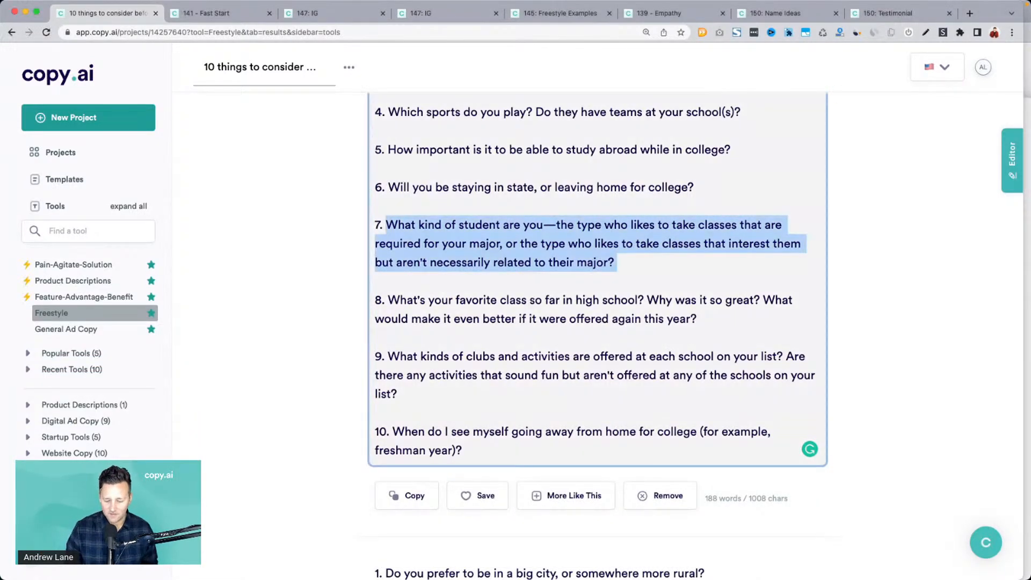
{"action": "key", "text": "super+Tab"}
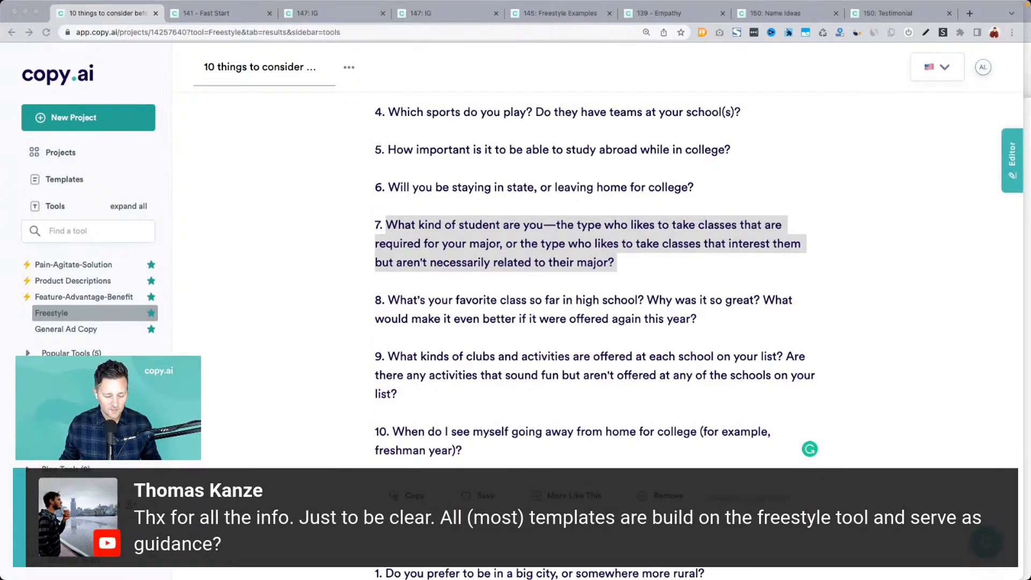
{"action": "key", "text": "super+Tab"}
Step: Load the Motivational Quote template from the Fun category into the current project and hide the document editor
{"action": "scroll", "coordinate": [218, 298], "scroll_direction": "up", "scroll_amount": 5}
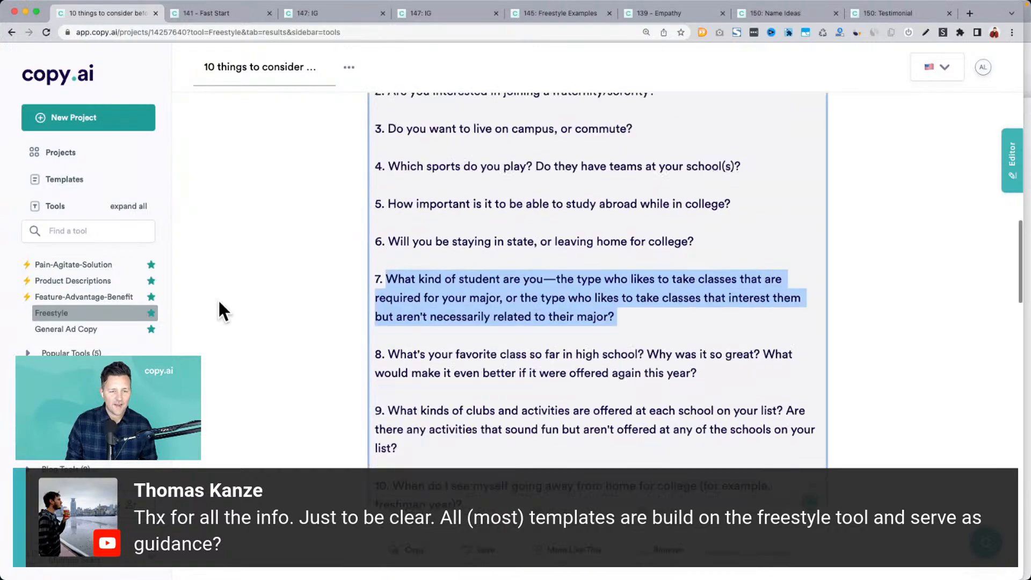
{"action": "scroll", "coordinate": [218, 299], "scroll_direction": "up", "scroll_amount": 10}
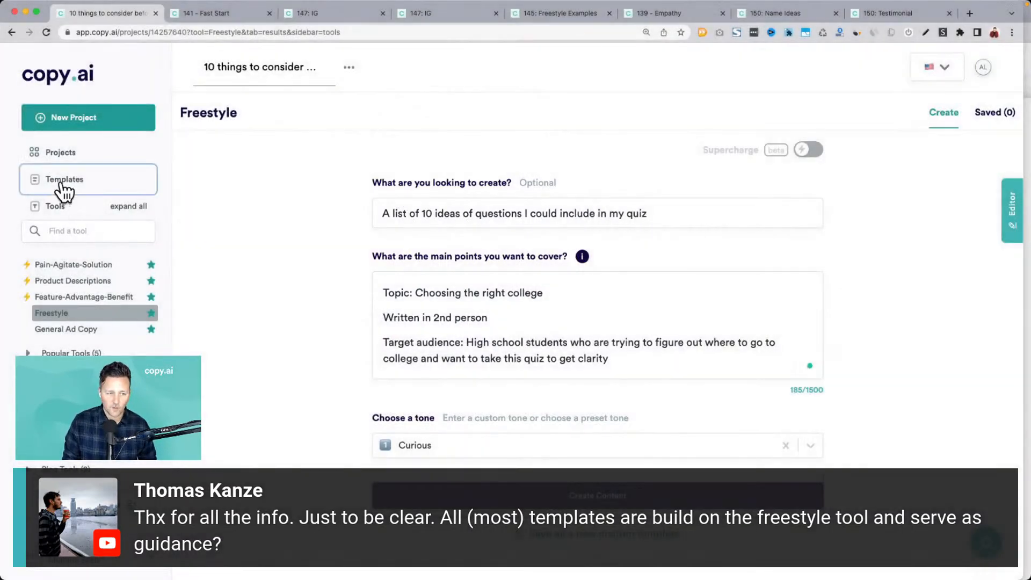
{"action": "left_click", "coordinate": [62, 182]}
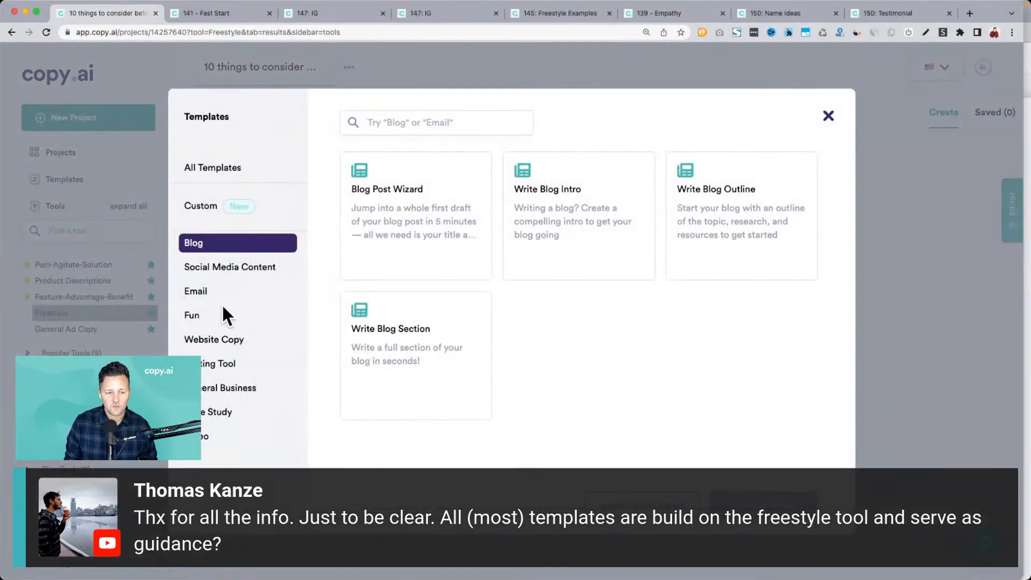
{"action": "left_click", "coordinate": [222, 316]}
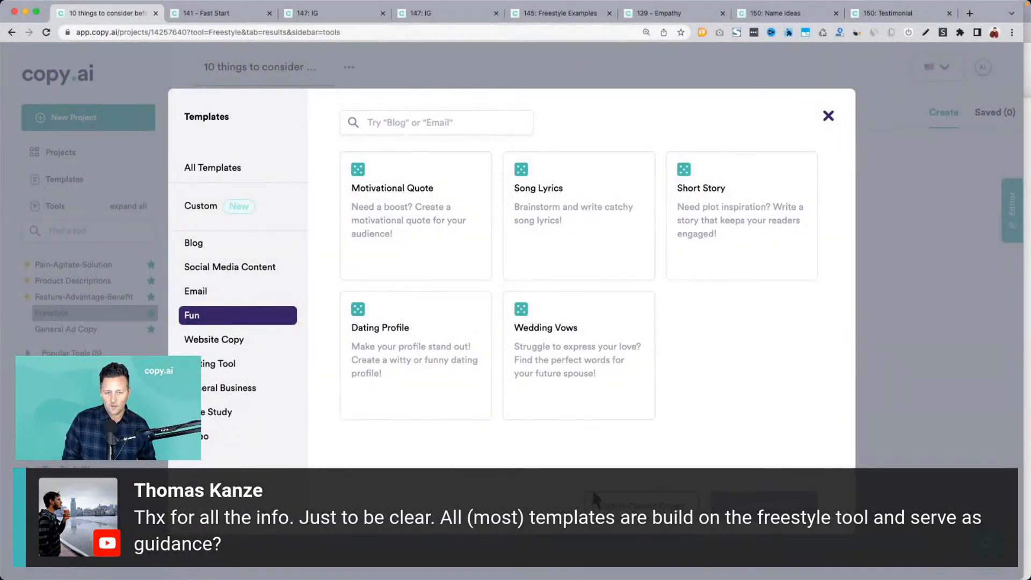
{"action": "left_click", "coordinate": [627, 507]}
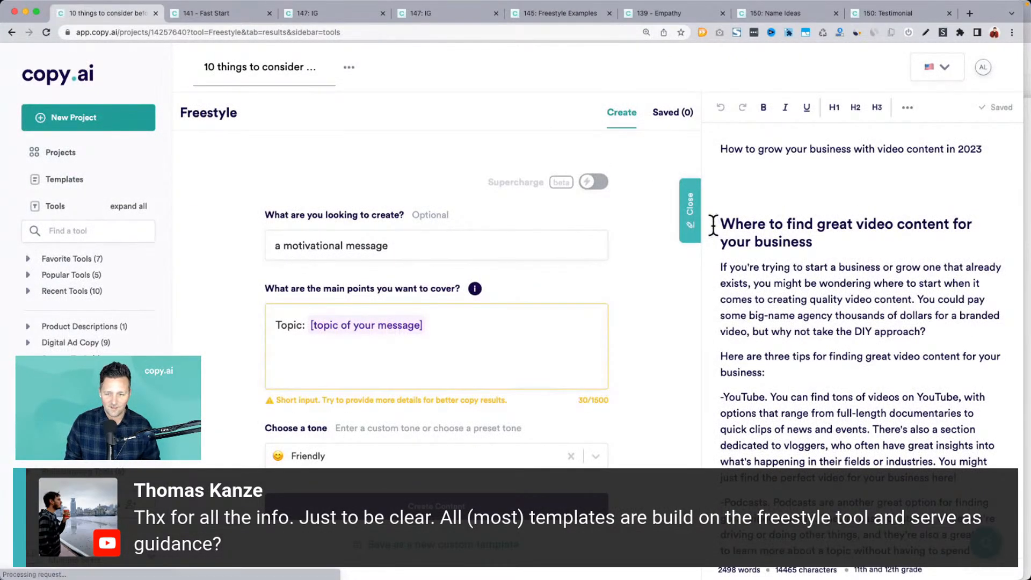
{"action": "left_click", "coordinate": [689, 212]}
Step: Fill in the motivational message's topic as "Get buff" and generate the content
{"action": "triple_click", "coordinate": [466, 237]}
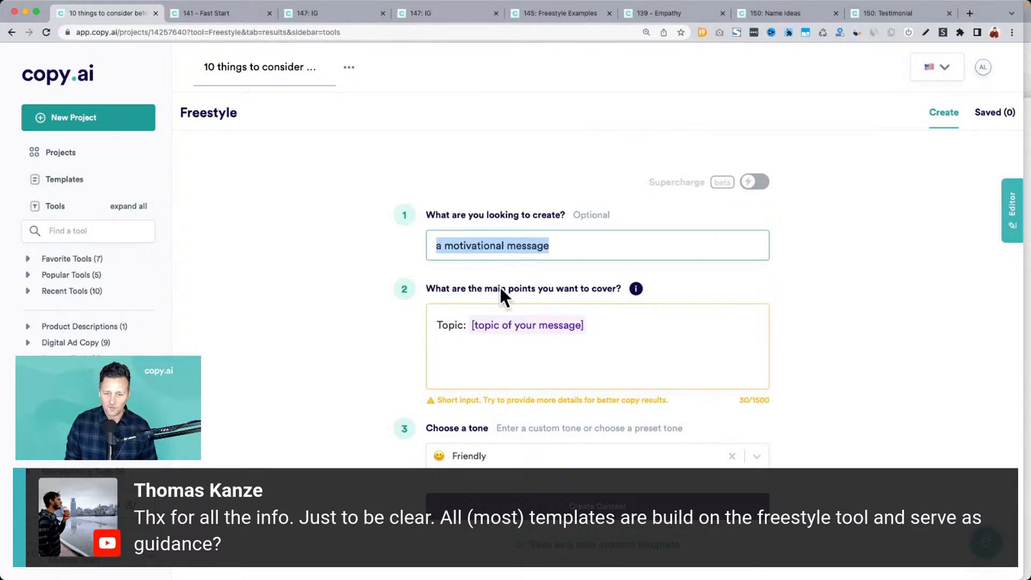
{"action": "left_click", "coordinate": [525, 329]}
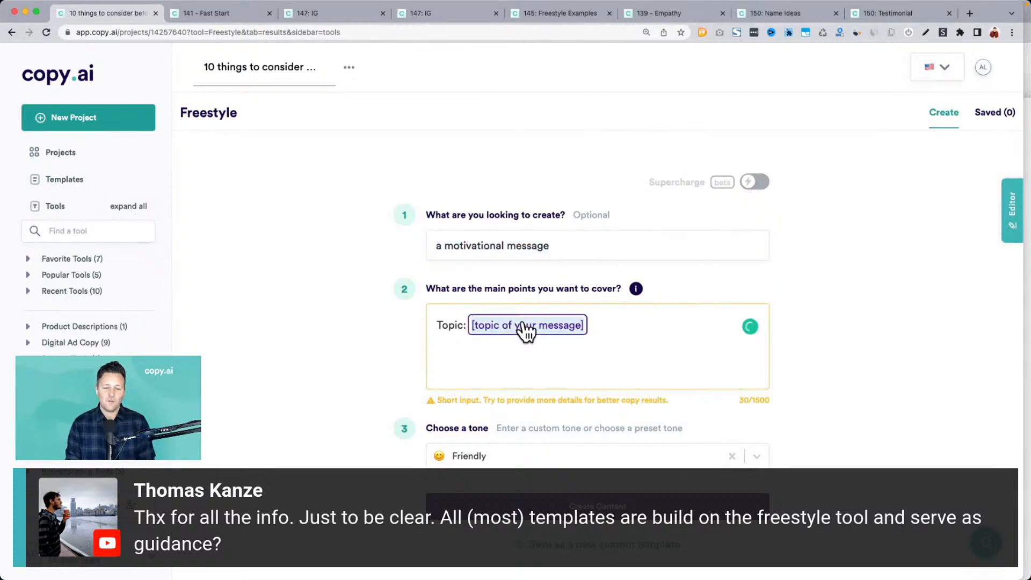
{"action": "type", "text": "W"}
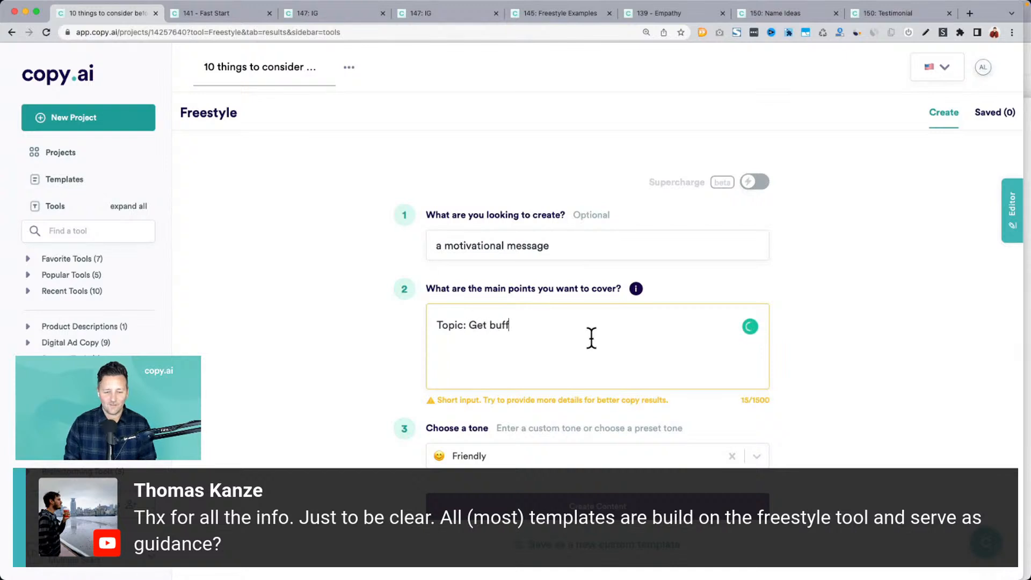
{"action": "left_click", "coordinate": [597, 506]}
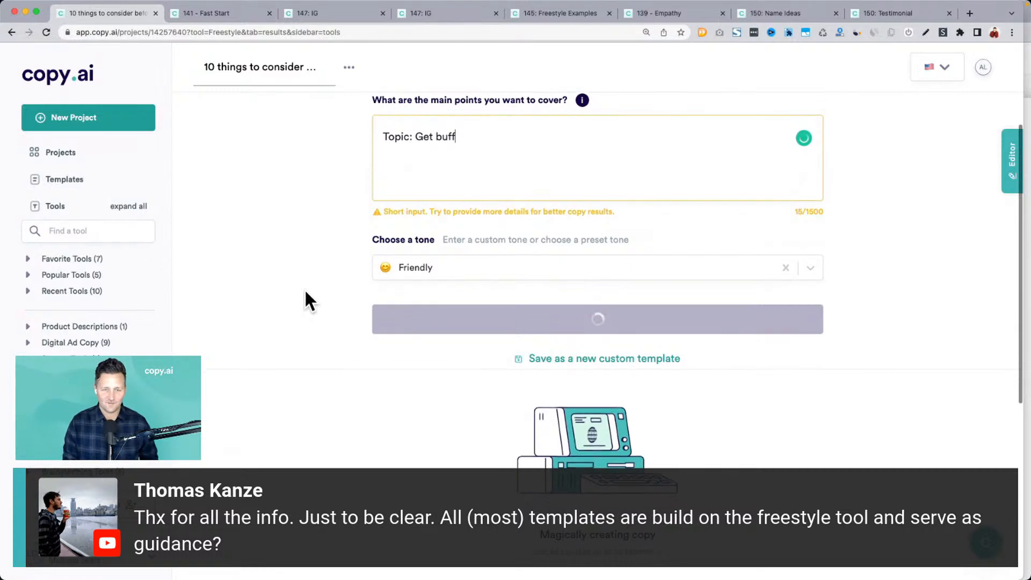
Step: Read through the generated motivational messages about getting buff, highlighting the body of the one starting "Hey there, friend!"
{"action": "scroll", "coordinate": [322, 285], "scroll_direction": "up", "scroll_amount": 3}
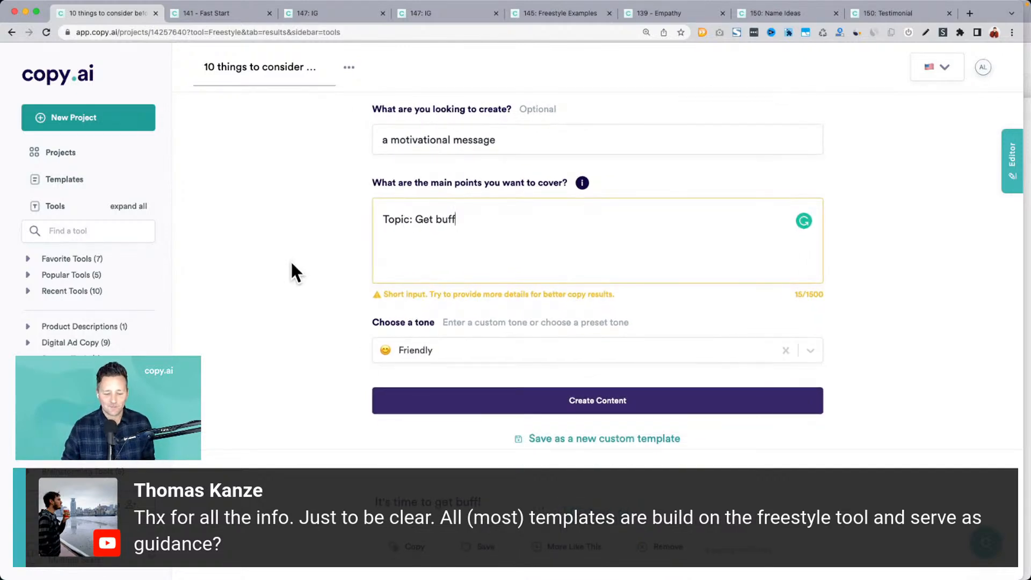
{"action": "scroll", "coordinate": [290, 263], "scroll_direction": "down", "scroll_amount": 6}
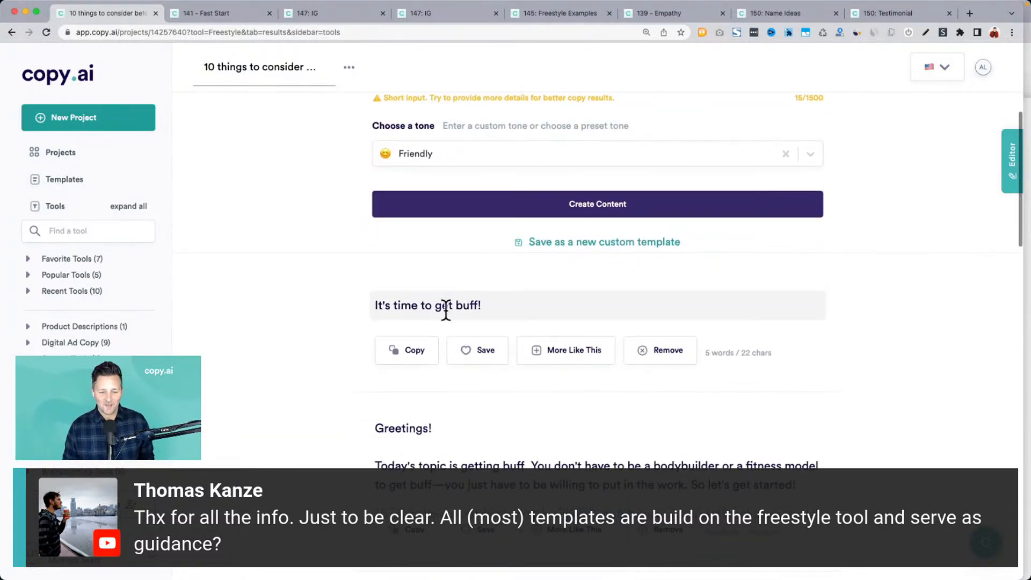
{"action": "scroll", "coordinate": [446, 310], "scroll_direction": "down", "scroll_amount": 6}
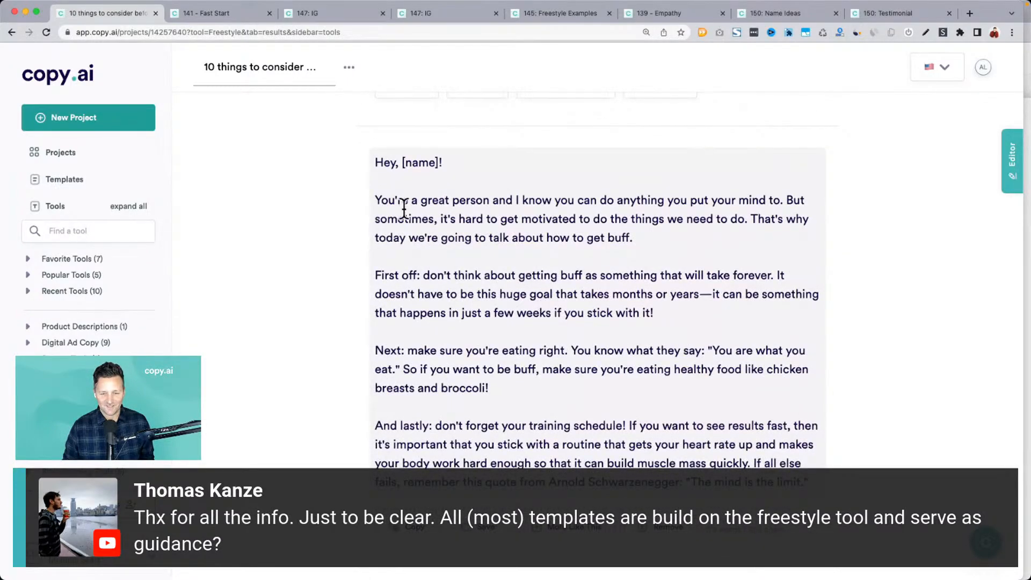
{"action": "scroll", "coordinate": [671, 212], "scroll_direction": "down", "scroll_amount": 1}
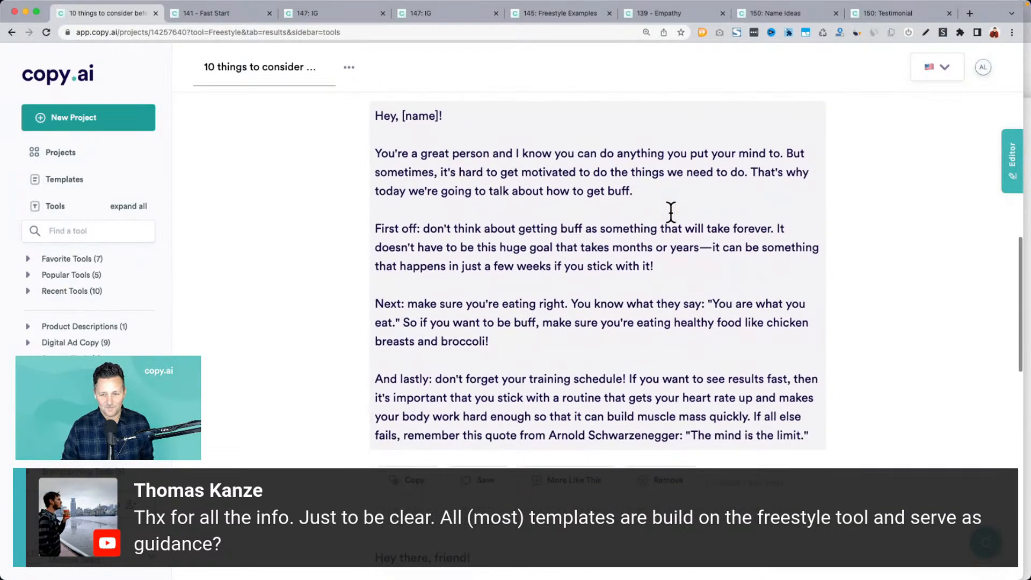
{"action": "scroll", "coordinate": [671, 212], "scroll_direction": "down", "scroll_amount": 7}
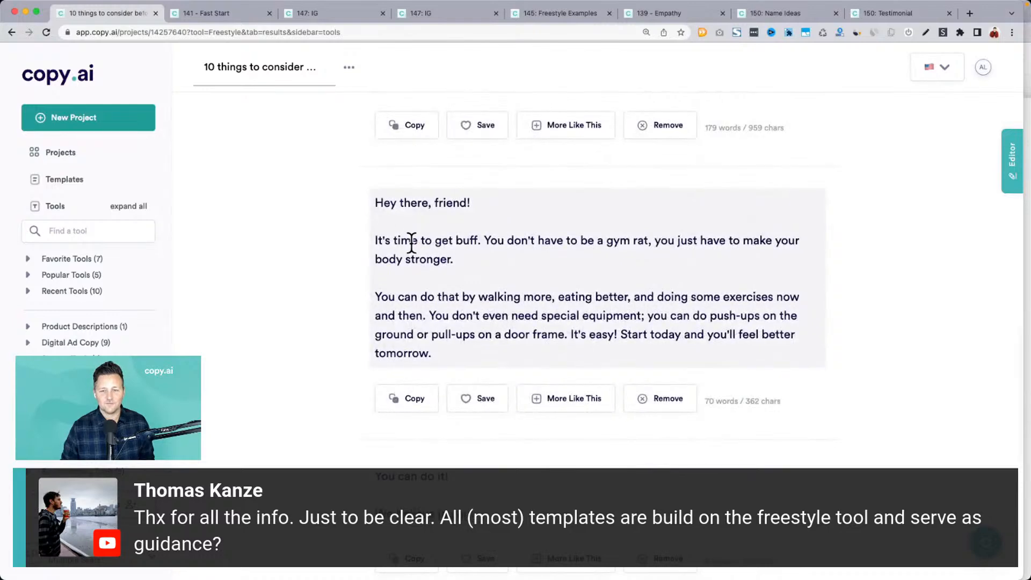
{"action": "left_click_drag", "start_coordinate": [381, 239], "coordinate": [601, 357]}
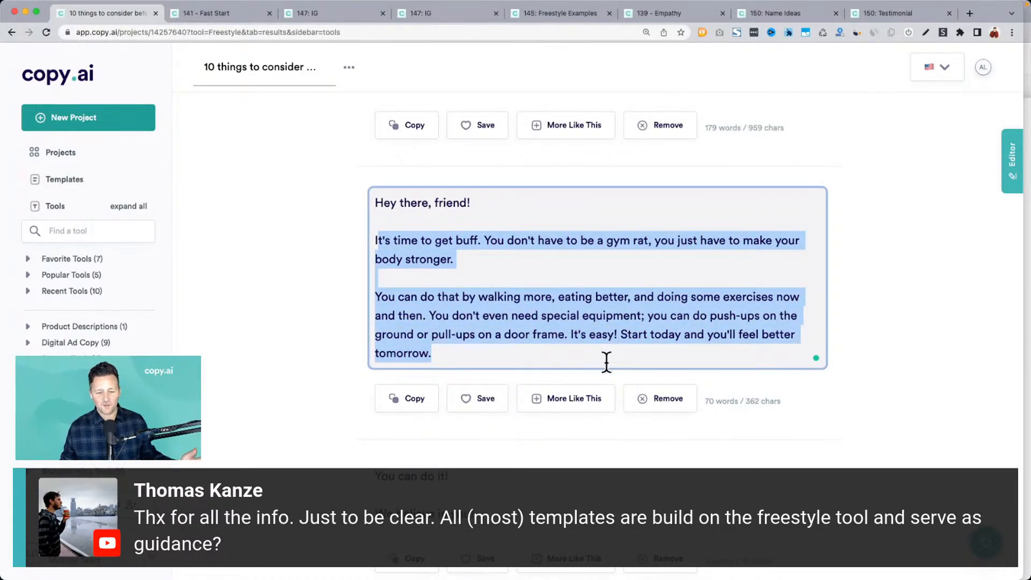
{"action": "scroll", "coordinate": [590, 368], "scroll_direction": "down", "scroll_amount": 2}
{"action": "scroll", "coordinate": [481, 396], "scroll_direction": "up", "scroll_amount": 10}
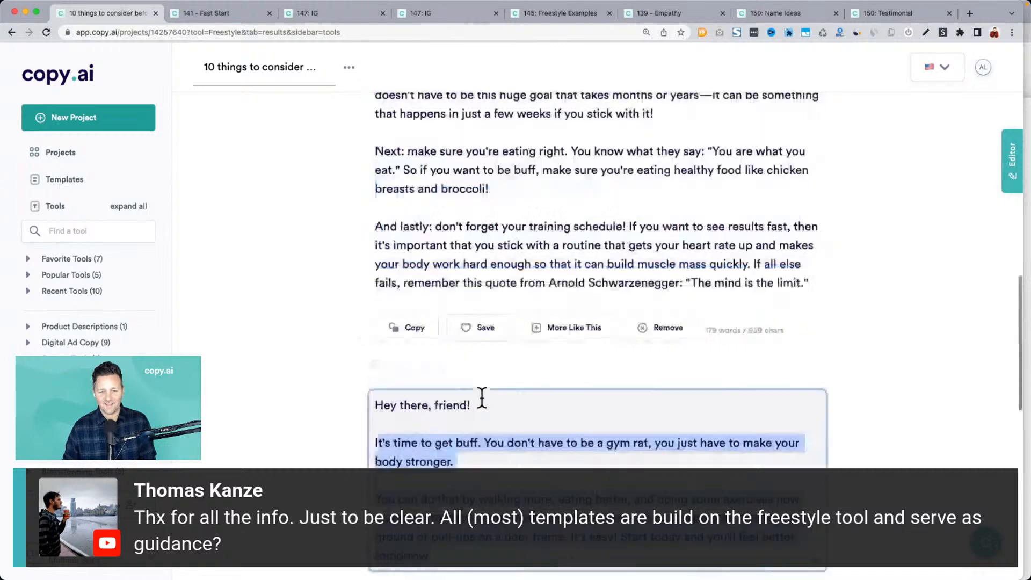
{"action": "scroll", "coordinate": [481, 395], "scroll_direction": "down", "scroll_amount": 1}
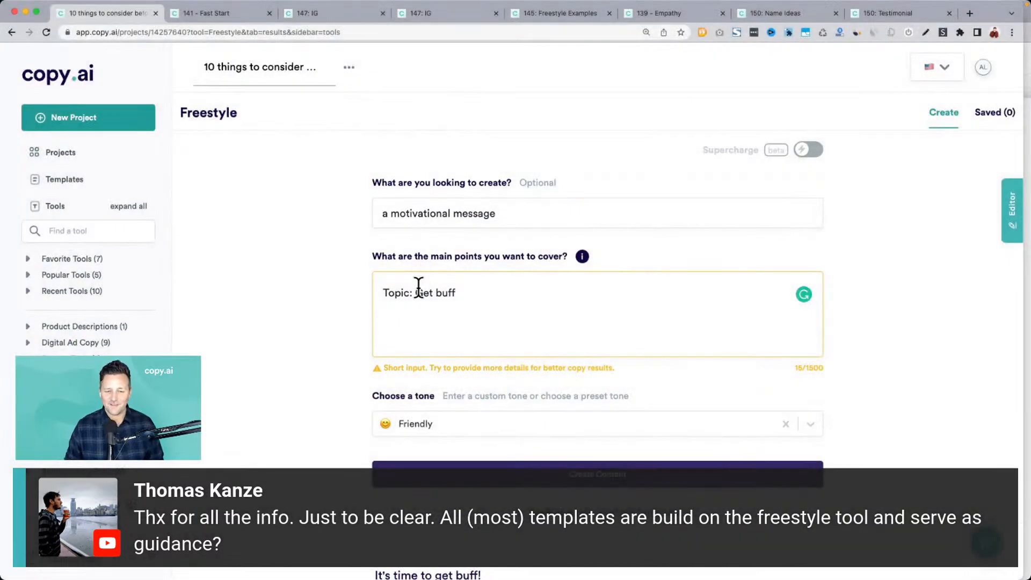
Step: Replace the topic in the main points with "Writing your first book"
{"action": "left_click_drag", "start_coordinate": [384, 293], "coordinate": [472, 299]}
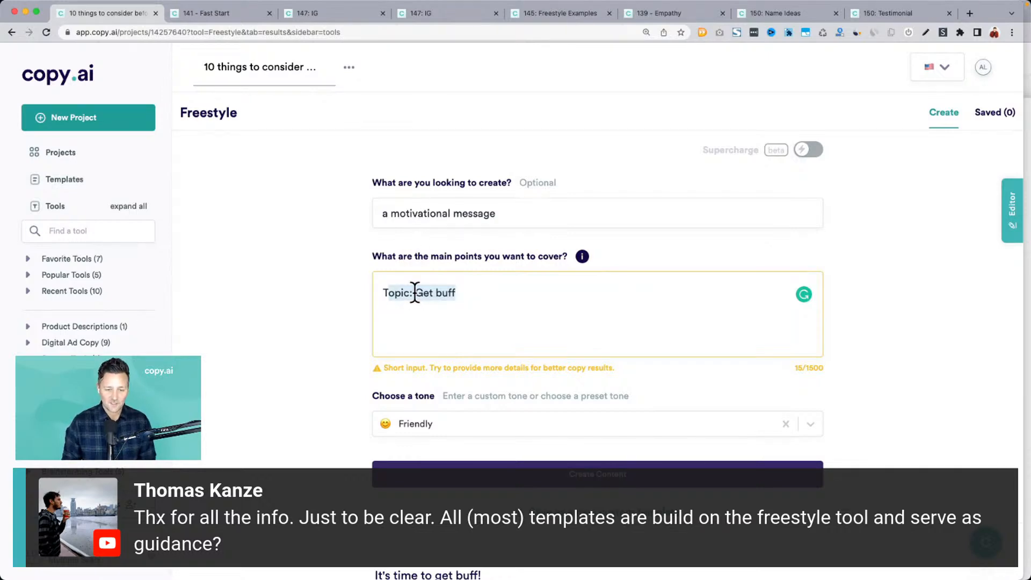
{"action": "left_click", "coordinate": [440, 322]}
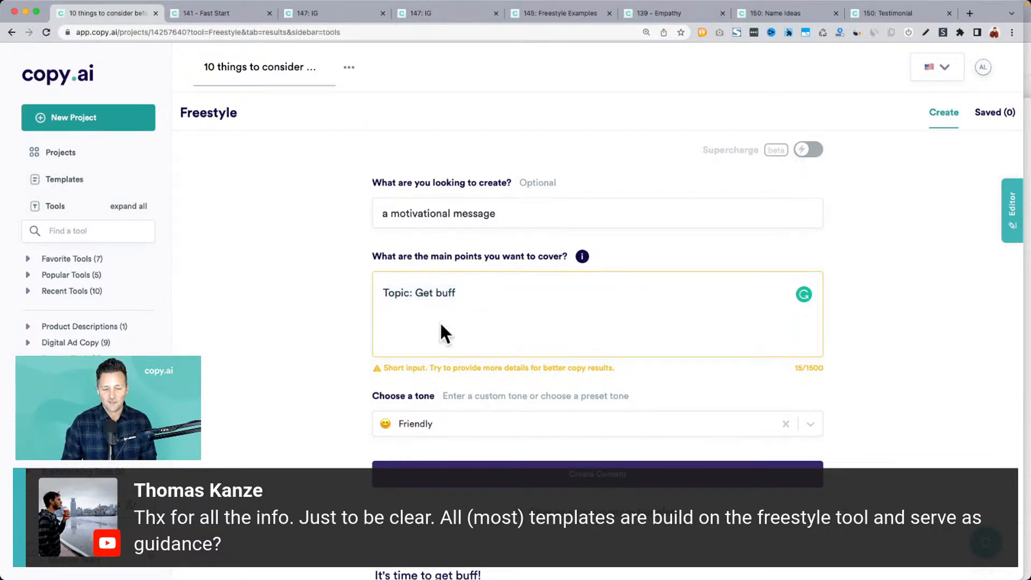
{"action": "left_click", "coordinate": [419, 293], "text": "shift"}
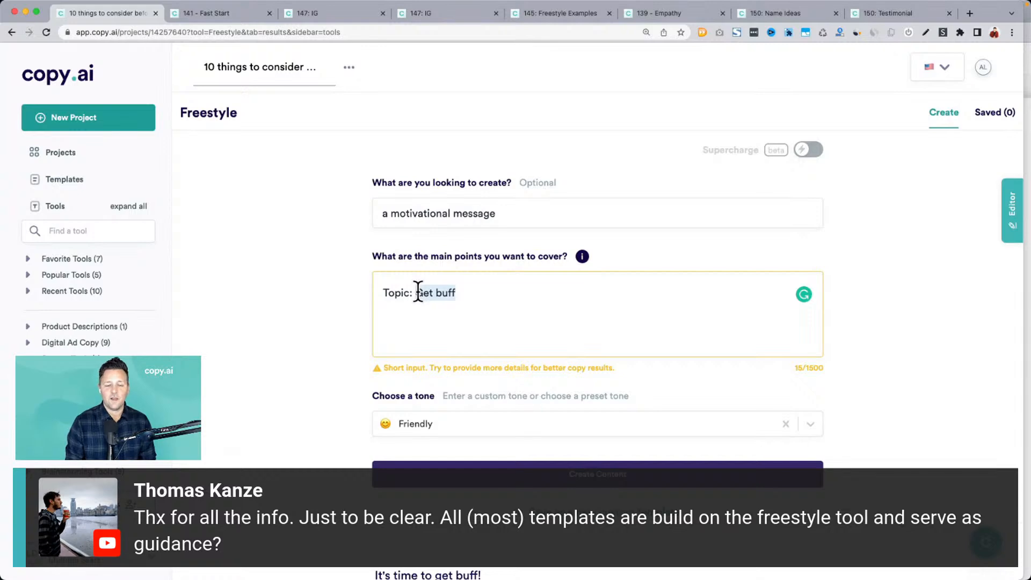
{"action": "type", "text": "Build"}
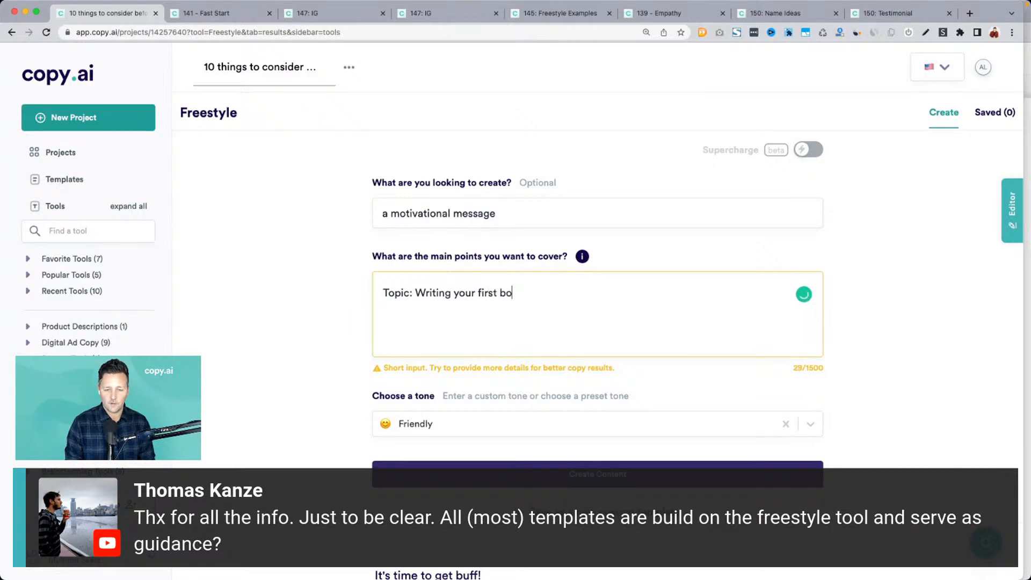
{"action": "type", "text": "k"}
Step: Add the line "Target audience: Moms who want to write children's books" to the main points and generate new content
{"action": "key", "text": "Return"}
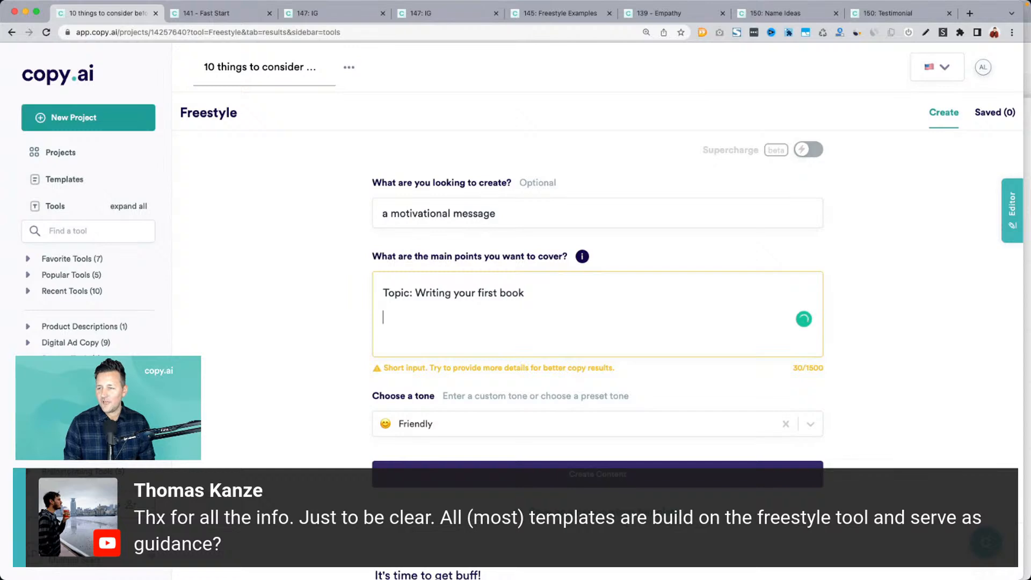
{"action": "type", "text": "Target audience"}
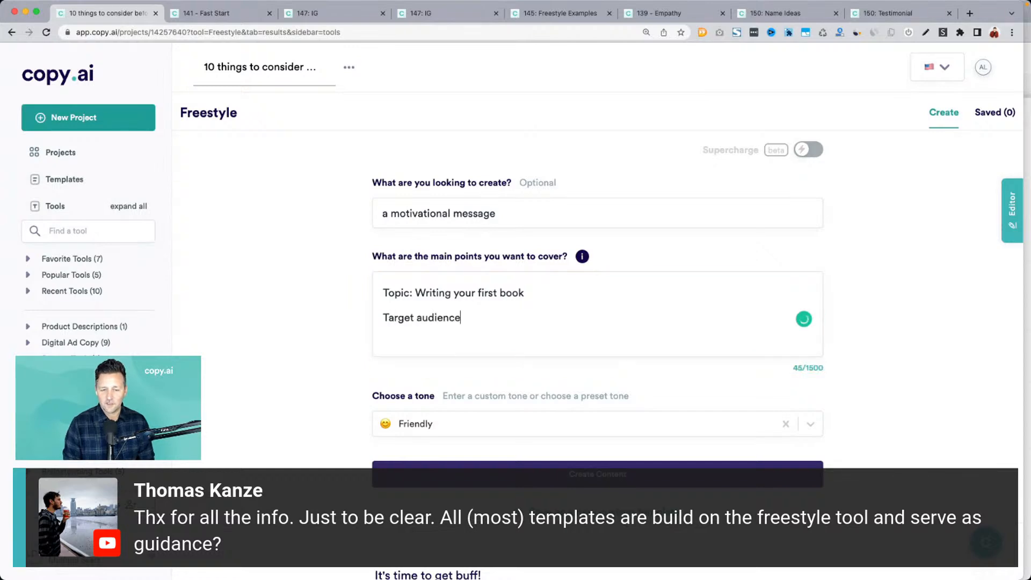
{"action": "type", "text": ": Moms who want to write children's books"}
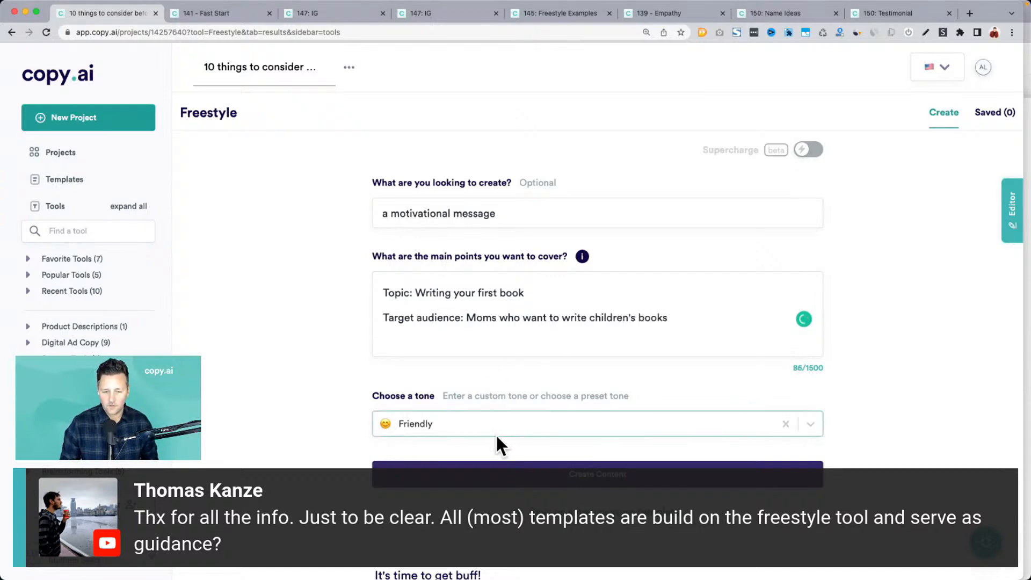
{"action": "left_click", "coordinate": [510, 465]}
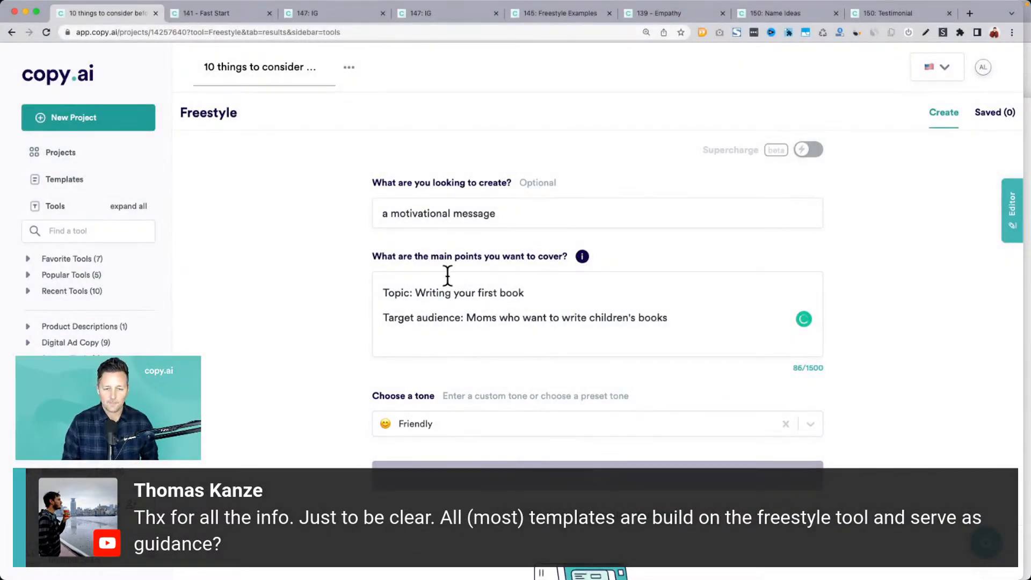
{"action": "left_click_drag", "start_coordinate": [417, 318], "coordinate": [678, 317]}
{"action": "left_click_drag", "start_coordinate": [345, 328], "coordinate": [266, 322]}
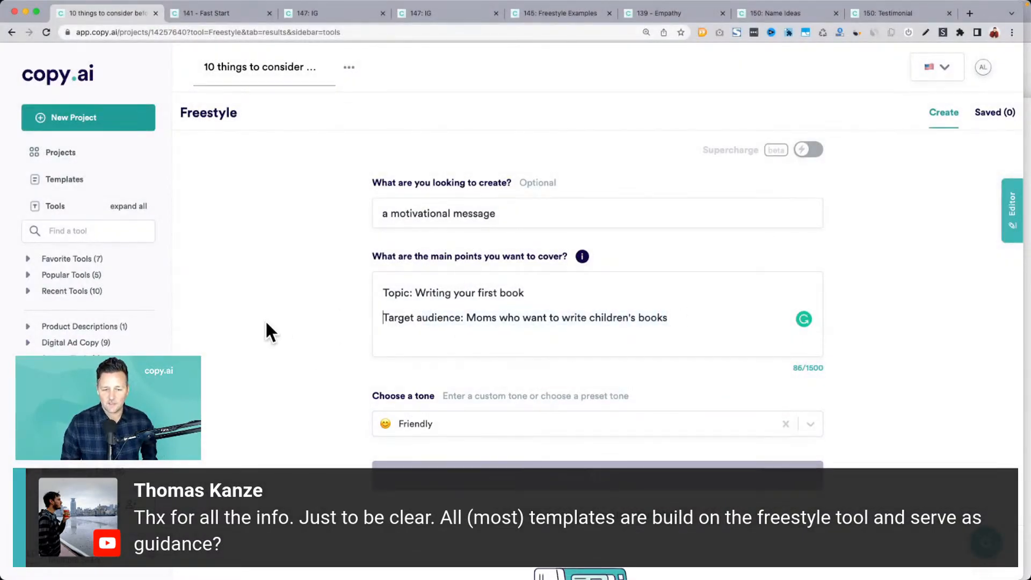
Step: Read through the new motivational messages for moms, highlighting the main paragraph of the one starting "Hey, moms!"
{"action": "scroll", "coordinate": [267, 323], "scroll_direction": "down", "scroll_amount": 1}
{"action": "scroll", "coordinate": [267, 323], "scroll_direction": "down", "scroll_amount": 1}
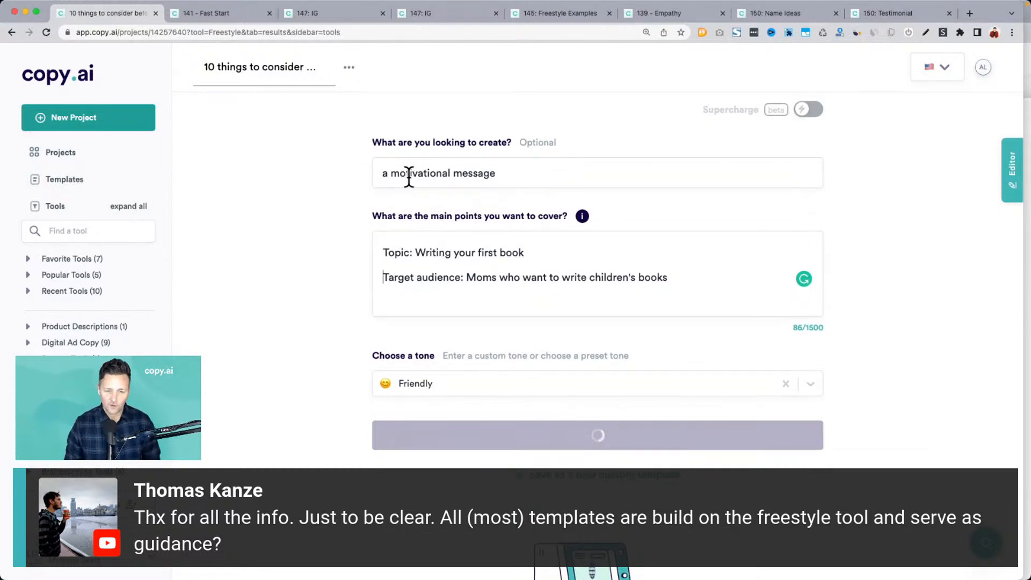
{"action": "scroll", "coordinate": [303, 236], "scroll_direction": "down", "scroll_amount": 4}
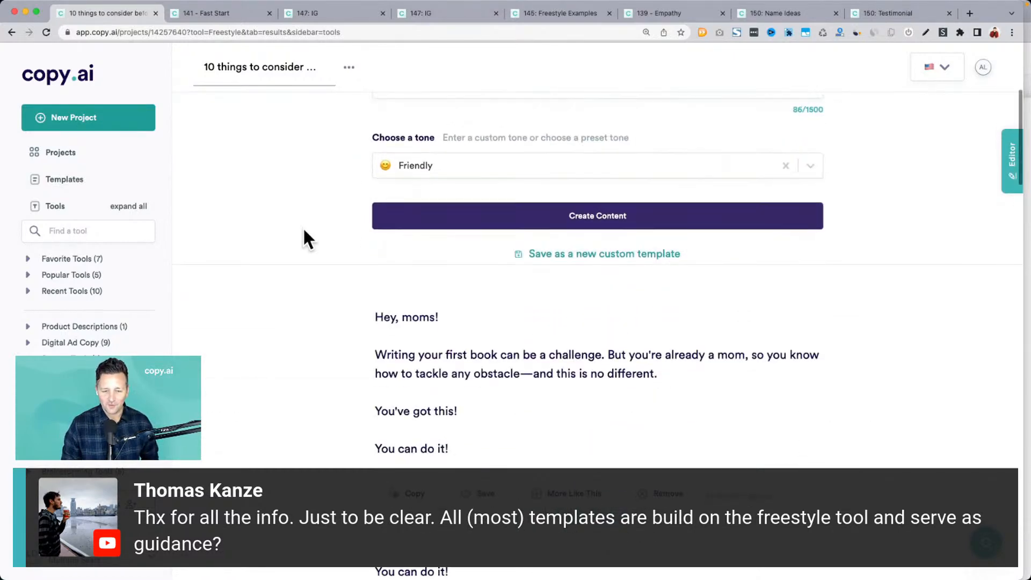
{"action": "scroll", "coordinate": [303, 231], "scroll_direction": "down", "scroll_amount": 2}
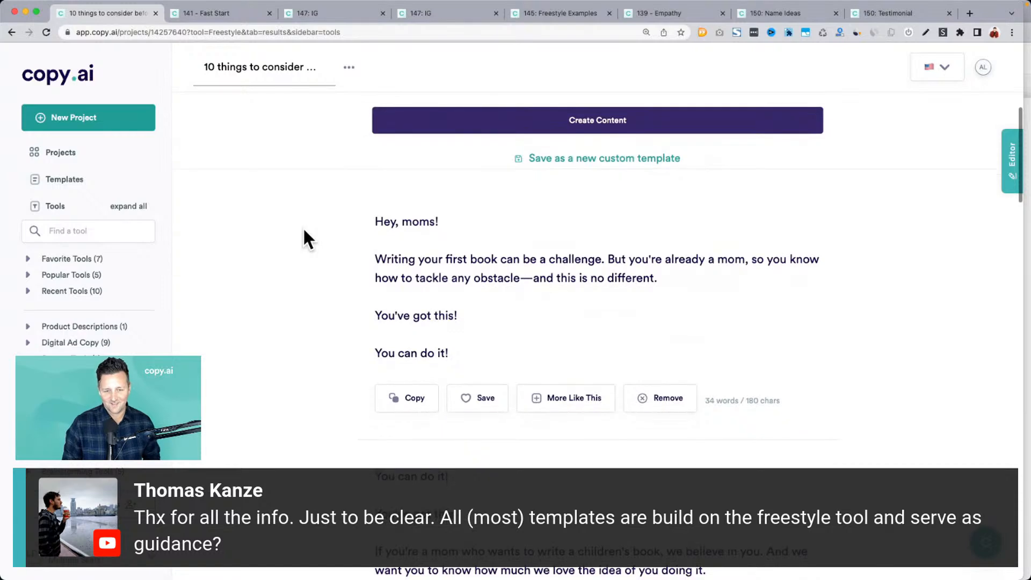
{"action": "left_click_drag", "start_coordinate": [376, 259], "coordinate": [674, 294]}
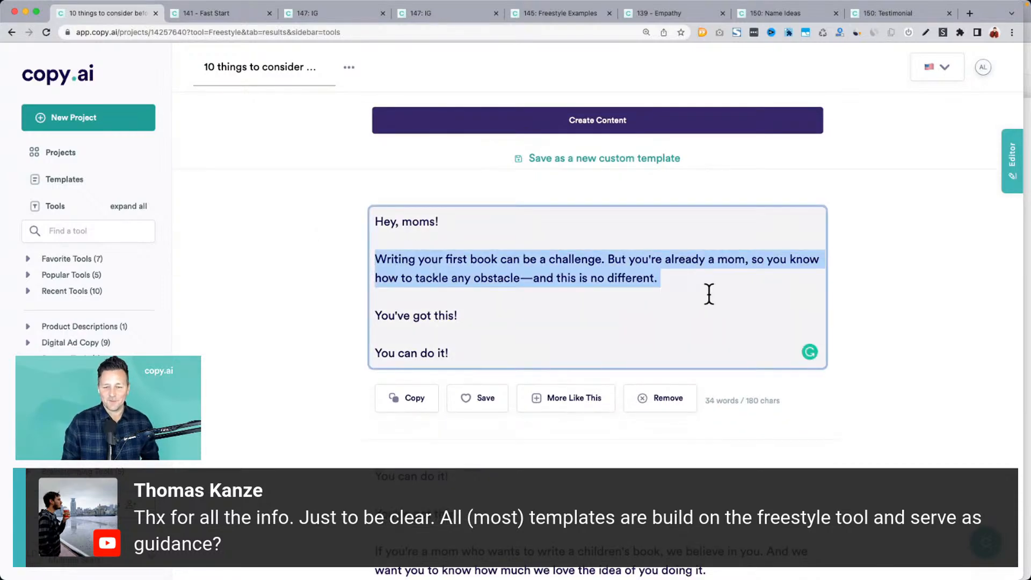
{"action": "scroll", "coordinate": [708, 293], "scroll_direction": "down", "scroll_amount": 5}
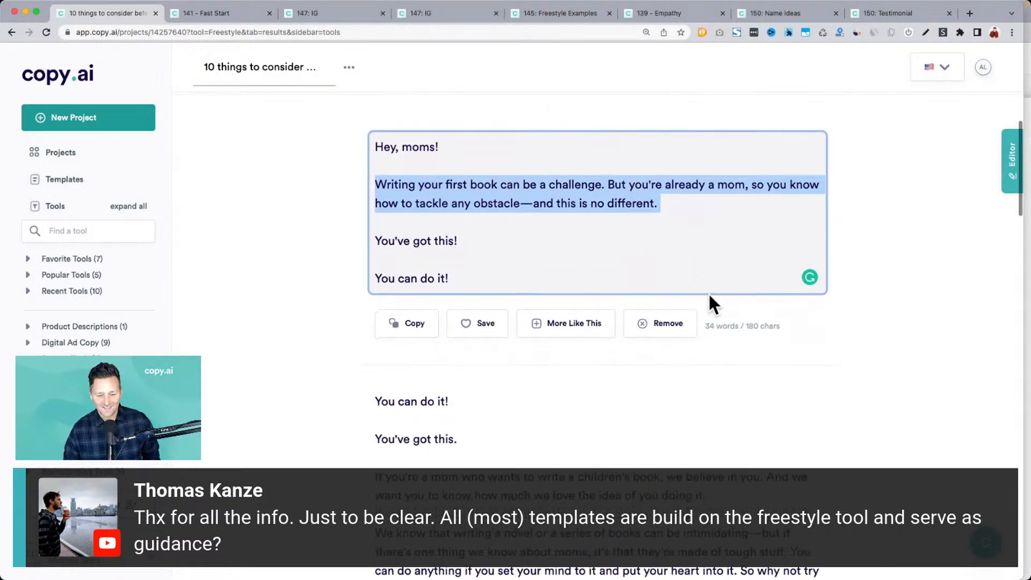
{"action": "scroll", "coordinate": [709, 294], "scroll_direction": "down", "scroll_amount": 8}
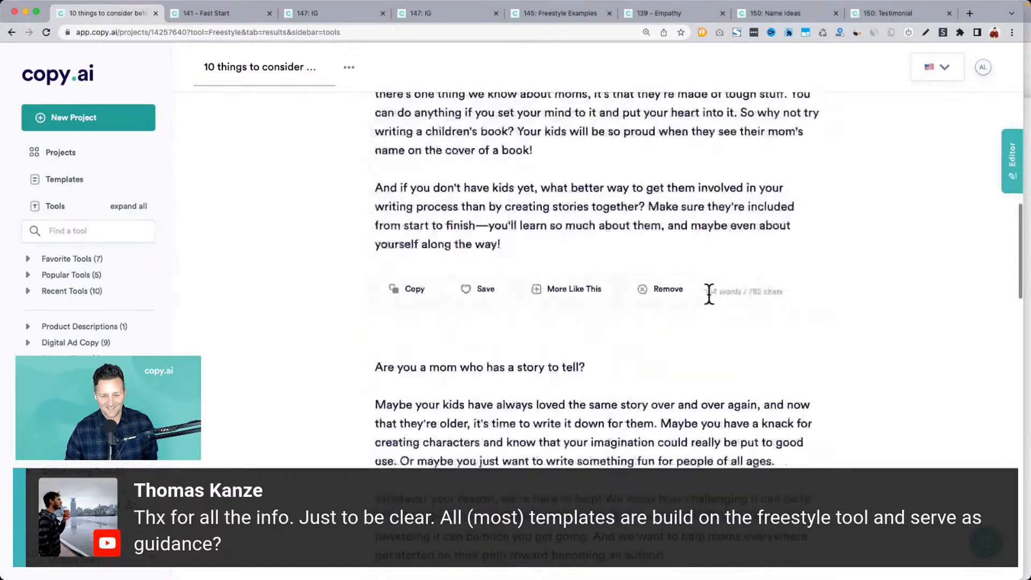
{"action": "scroll", "coordinate": [708, 294], "scroll_direction": "down", "scroll_amount": 1}
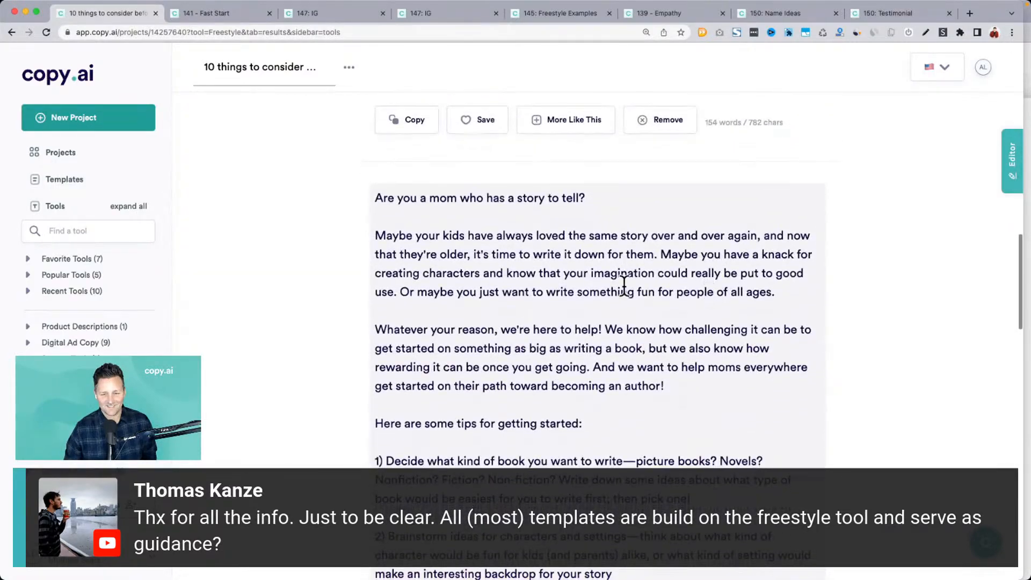
Step: Read through the remaining motivational messages for moms, highlighting the openings of those starting "Are you a mom", "Writing your first book is hard" and "Writing a book"
{"action": "left_click_drag", "start_coordinate": [371, 197], "coordinate": [701, 208]}
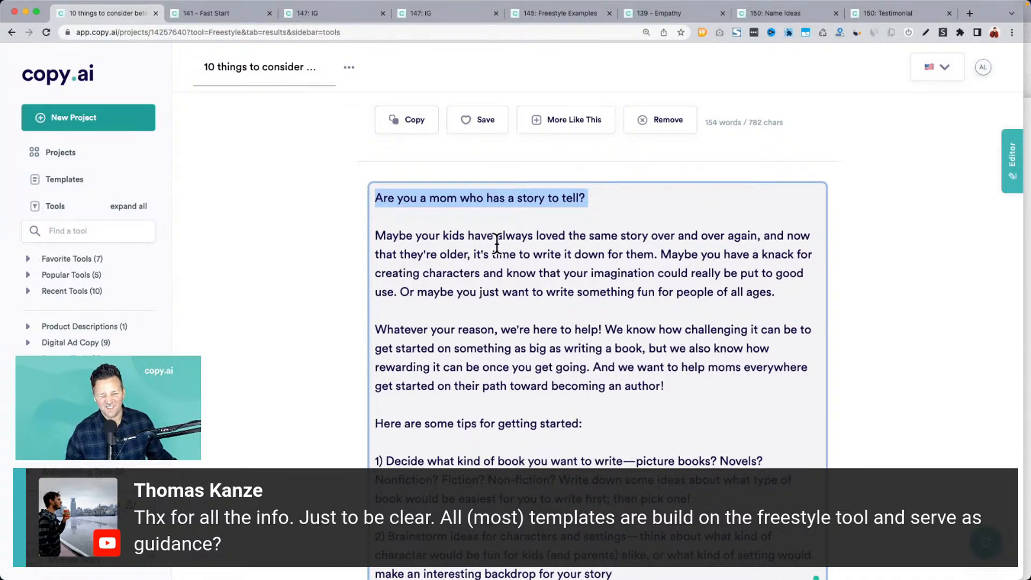
{"action": "scroll", "coordinate": [497, 243], "scroll_direction": "down", "scroll_amount": 5}
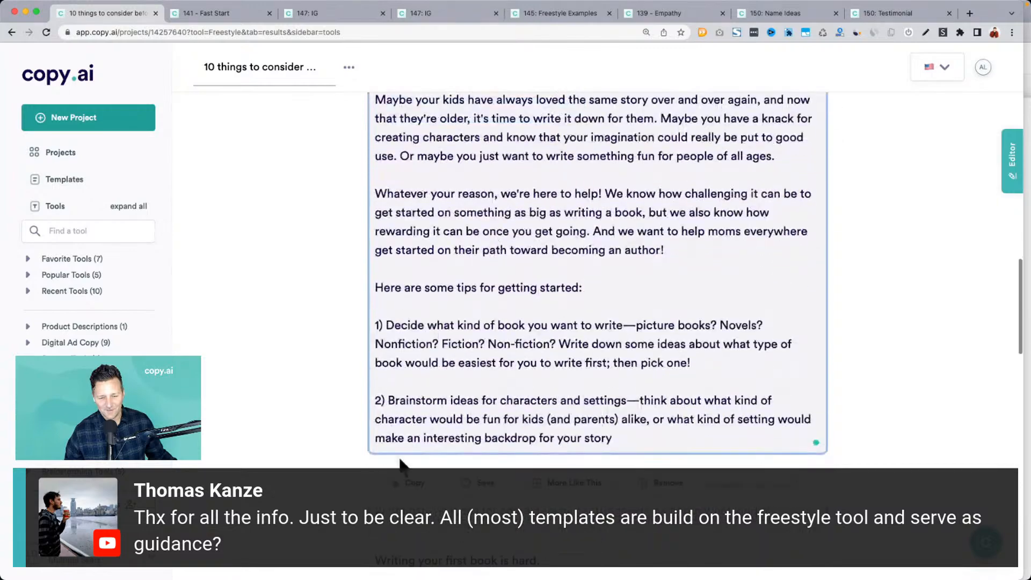
{"action": "scroll", "coordinate": [451, 272], "scroll_direction": "down", "scroll_amount": 10}
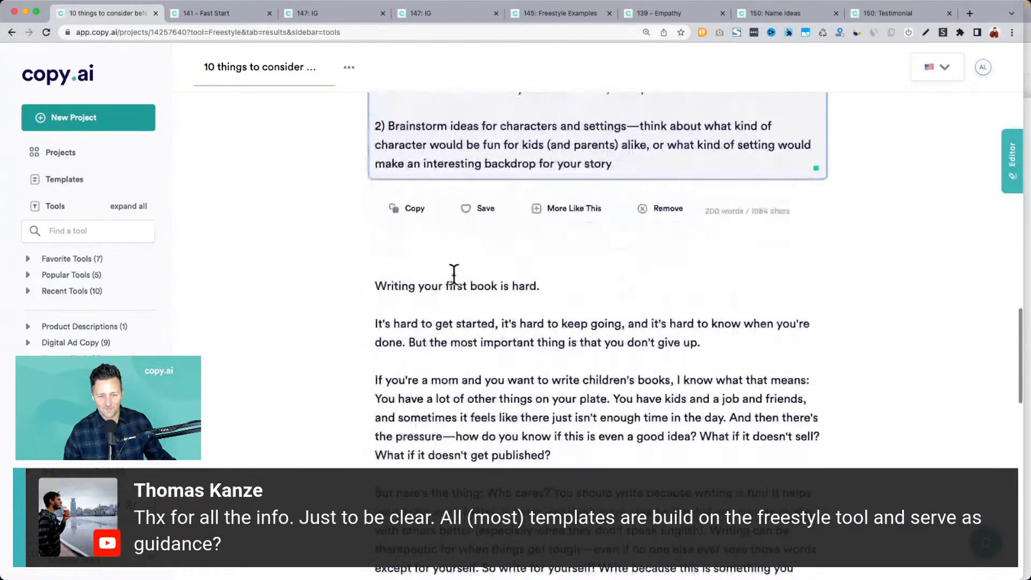
{"action": "left_click_drag", "start_coordinate": [377, 251], "coordinate": [587, 375]}
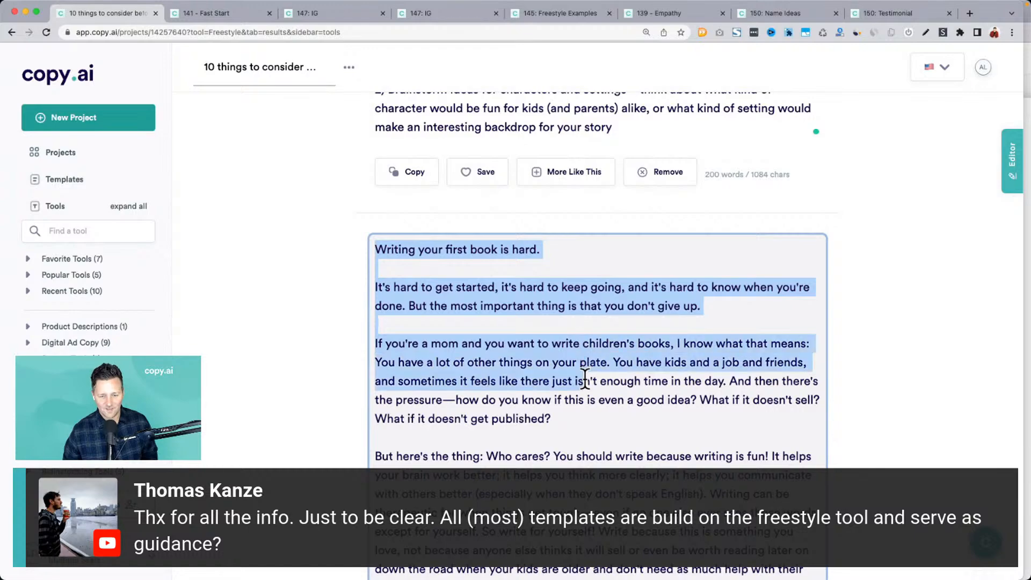
{"action": "scroll", "coordinate": [585, 380], "scroll_direction": "down", "scroll_amount": 5}
{"action": "scroll", "coordinate": [586, 379], "scroll_direction": "down", "scroll_amount": 5}
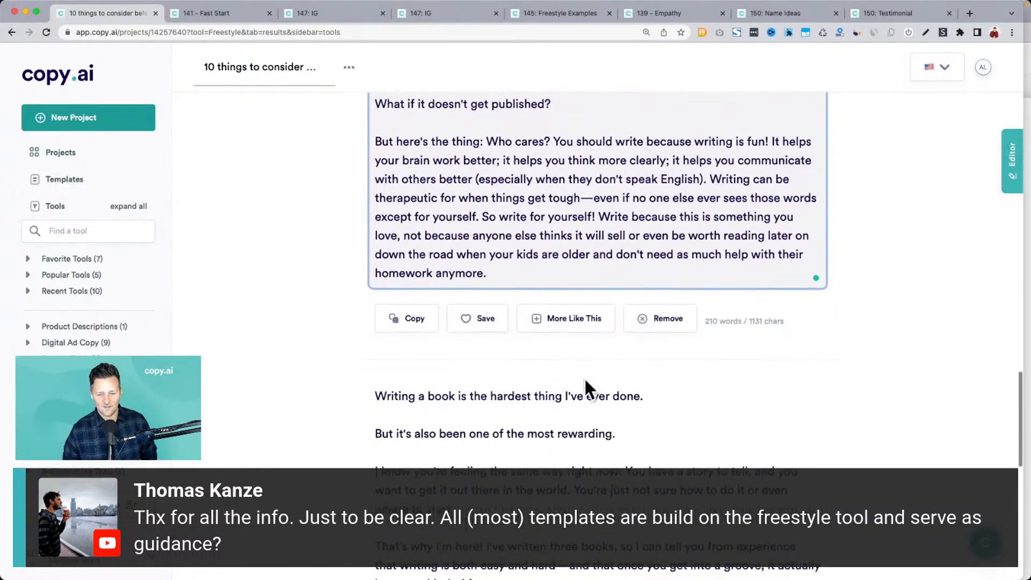
{"action": "scroll", "coordinate": [439, 380], "scroll_direction": "down", "scroll_amount": 5}
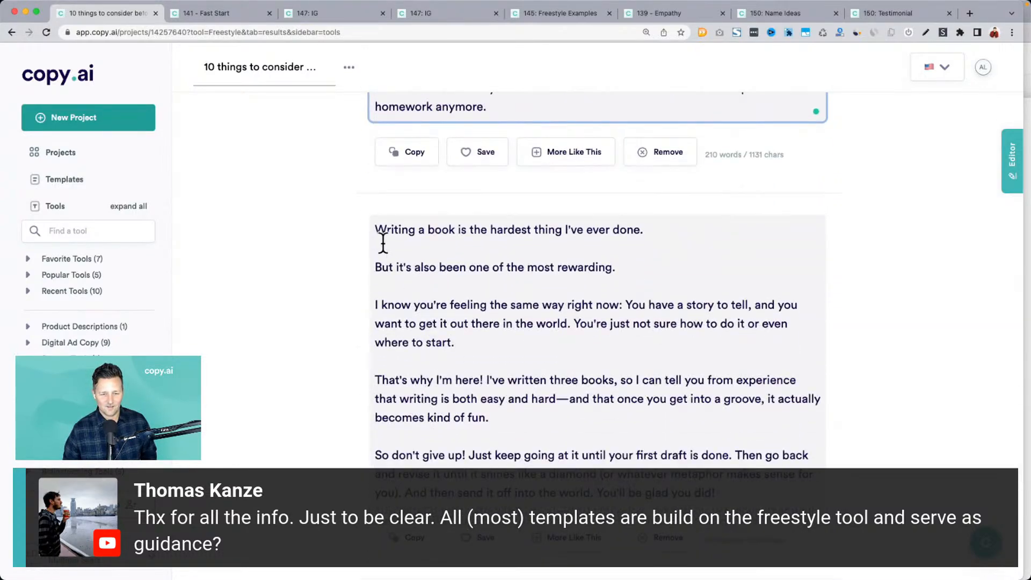
{"action": "left_click_drag", "start_coordinate": [381, 225], "coordinate": [990, 11]}
{"action": "scroll", "coordinate": [767, 495], "scroll_direction": "down", "scroll_amount": 5}
{"action": "scroll", "coordinate": [767, 498], "scroll_direction": "up", "scroll_amount": 18}
{"action": "scroll", "coordinate": [773, 145], "scroll_direction": "up", "scroll_amount": 8}
{"action": "scroll", "coordinate": [772, 140], "scroll_direction": "up", "scroll_amount": 10}
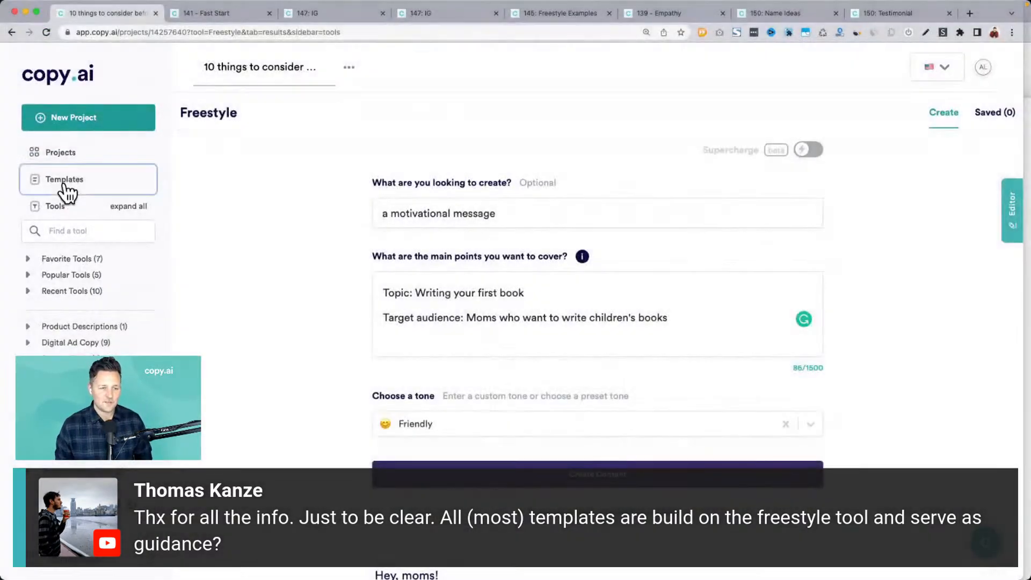
Step: Look over the template library and the form for saving the motivational message prompt as a custom template, closing both without saving
{"action": "left_click", "coordinate": [65, 180]}
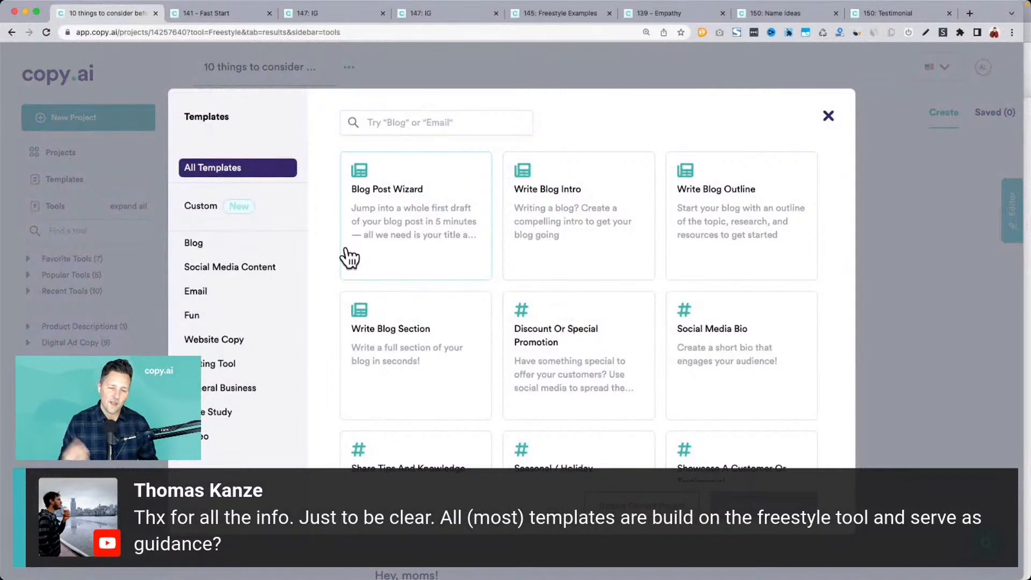
{"action": "left_click", "coordinate": [828, 116]}
{"action": "scroll", "coordinate": [674, 230], "scroll_direction": "down", "scroll_amount": 2}
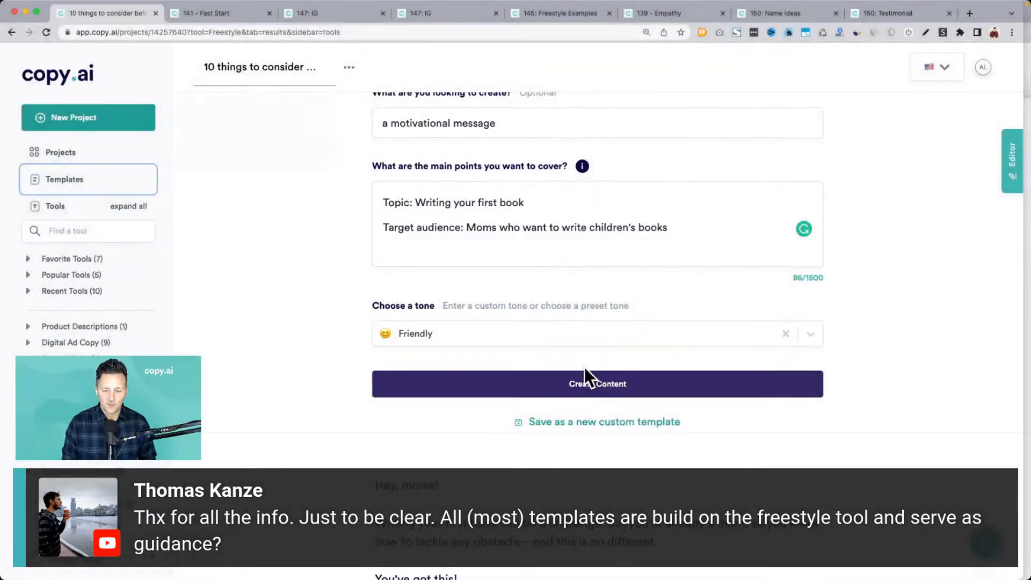
{"action": "scroll", "coordinate": [584, 375], "scroll_direction": "down", "scroll_amount": 1}
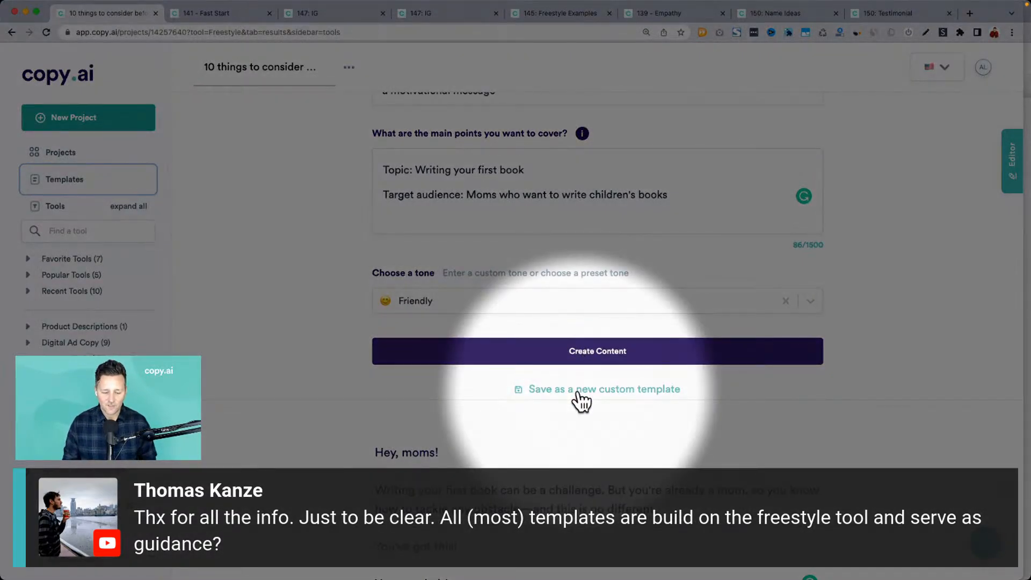
{"action": "scroll", "coordinate": [580, 402], "scroll_direction": "up", "scroll_amount": 5}
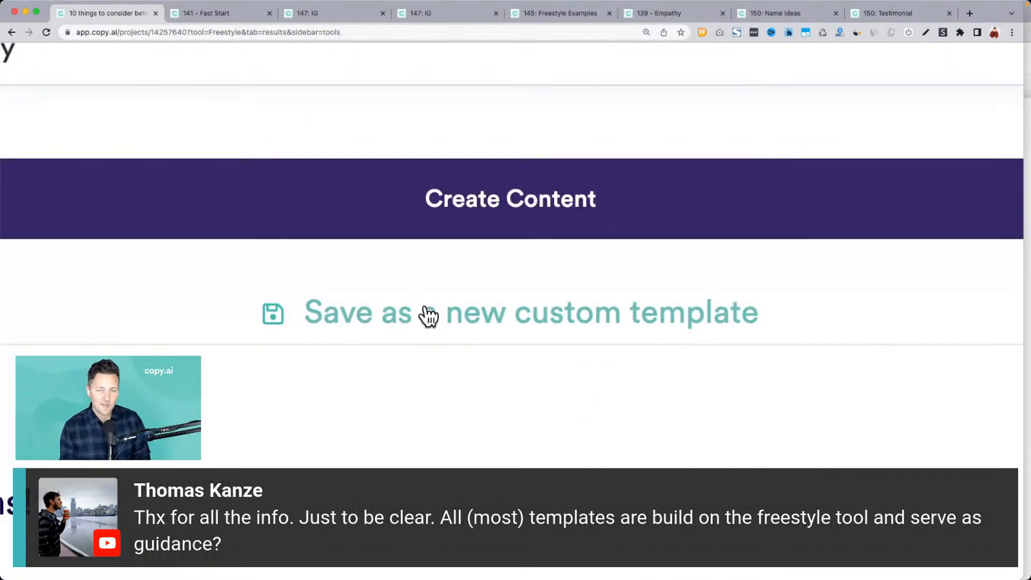
{"action": "scroll", "coordinate": [428, 315], "scroll_direction": "down", "scroll_amount": 5}
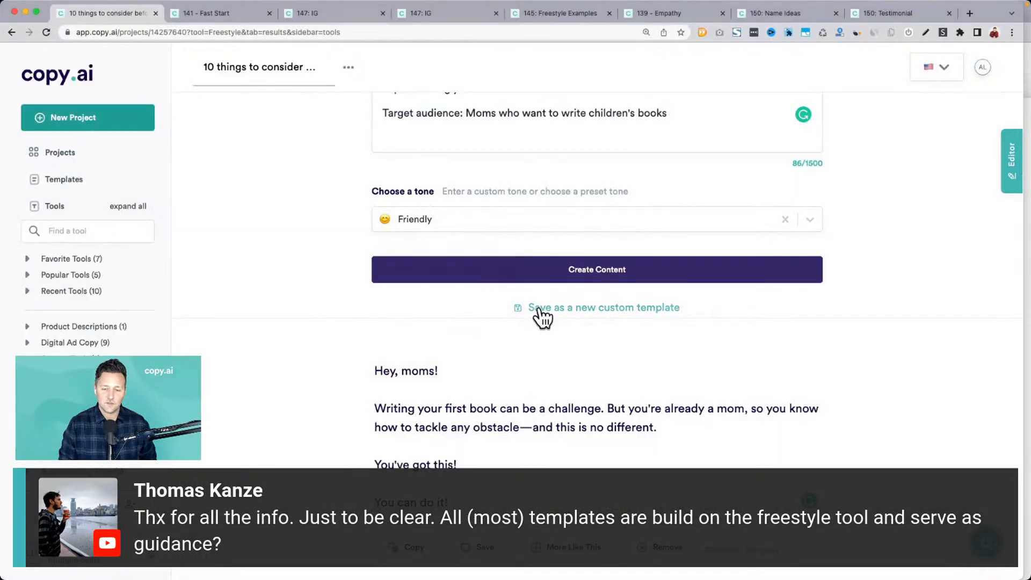
{"action": "left_click", "coordinate": [539, 308]}
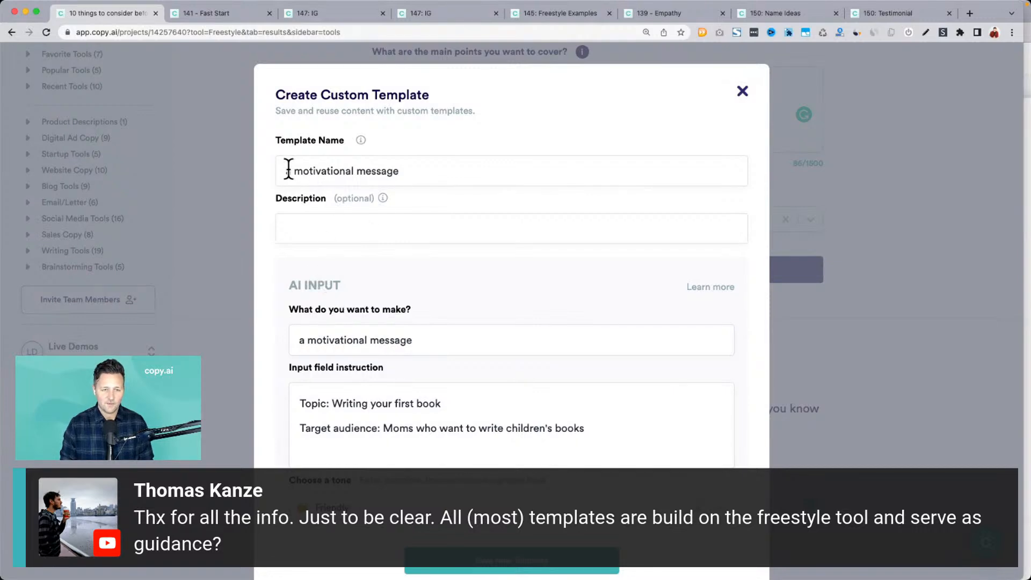
{"action": "scroll", "coordinate": [395, 370], "scroll_direction": "down", "scroll_amount": 1}
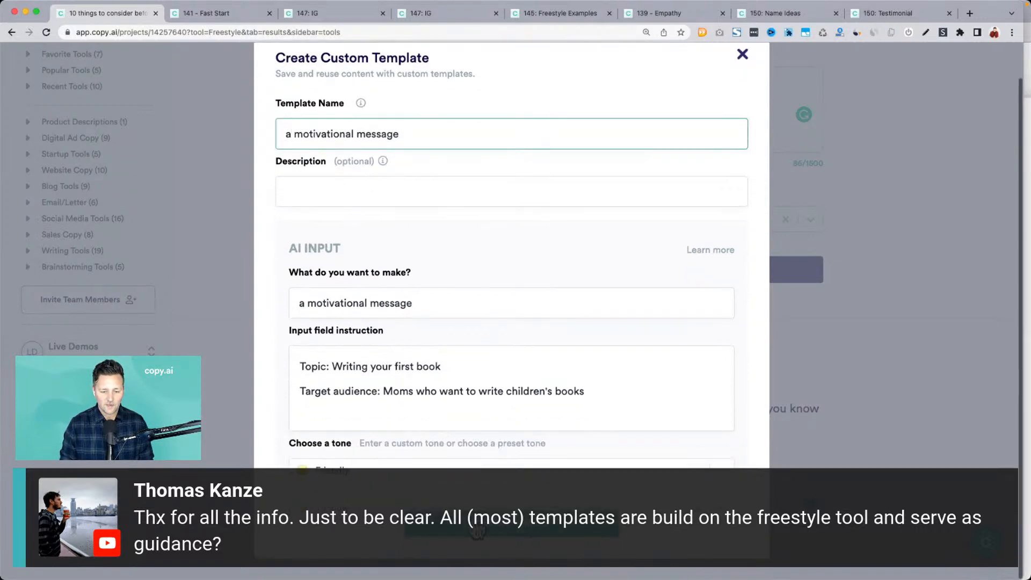
{"action": "left_click", "coordinate": [230, 310]}
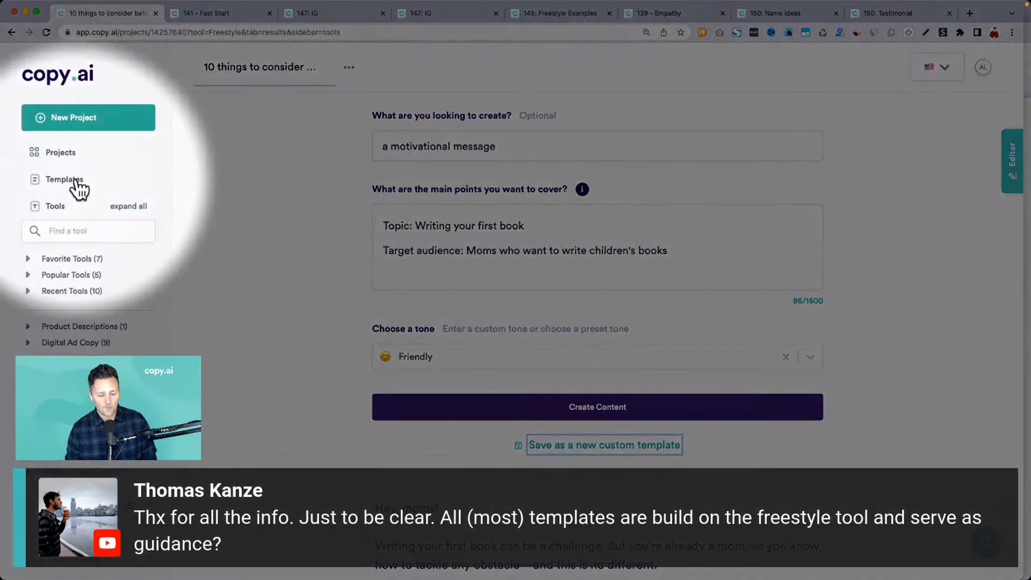
Step: View the custom templates, search the template library for "motiva", and close the library
{"action": "left_click", "coordinate": [77, 179]}
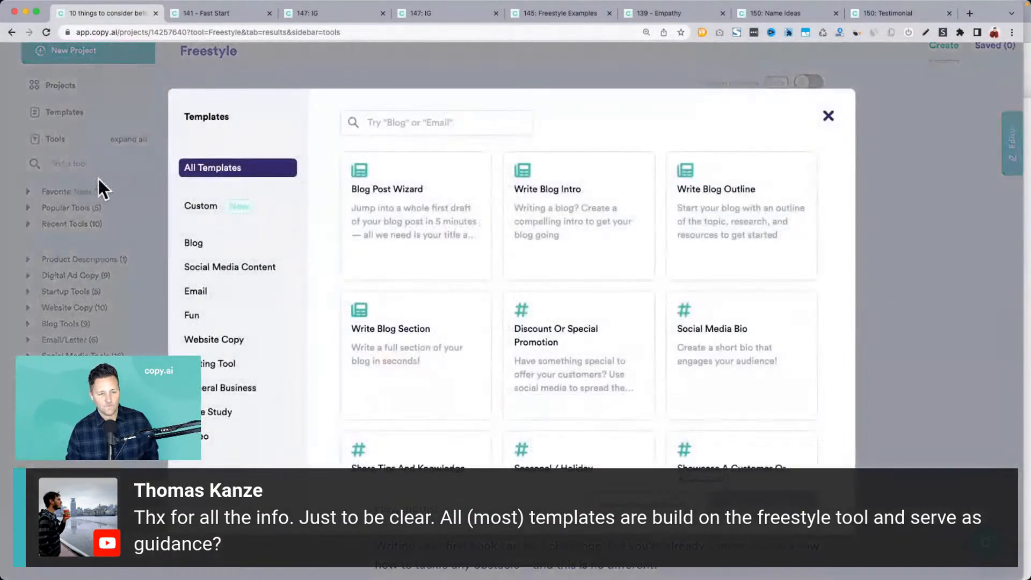
{"action": "left_click", "coordinate": [213, 215]}
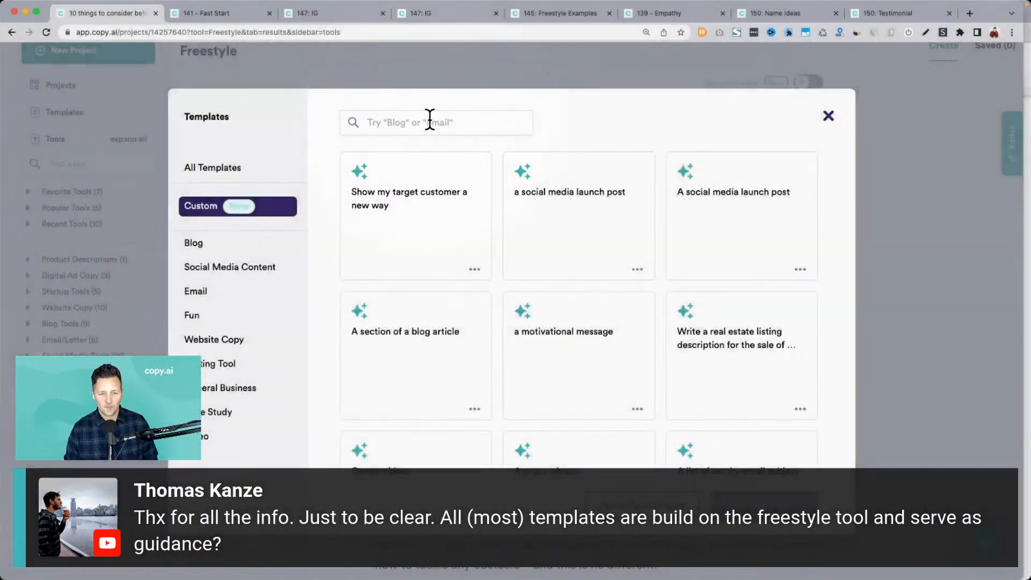
{"action": "left_click", "coordinate": [430, 119]}
{"action": "type", "text": "motiva"}
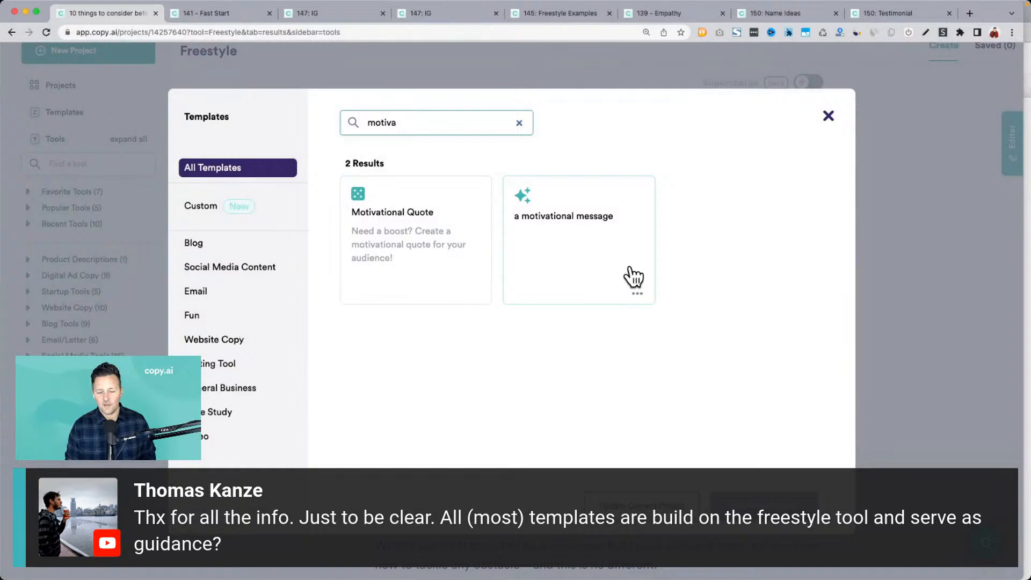
{"action": "left_click", "coordinate": [828, 116]}
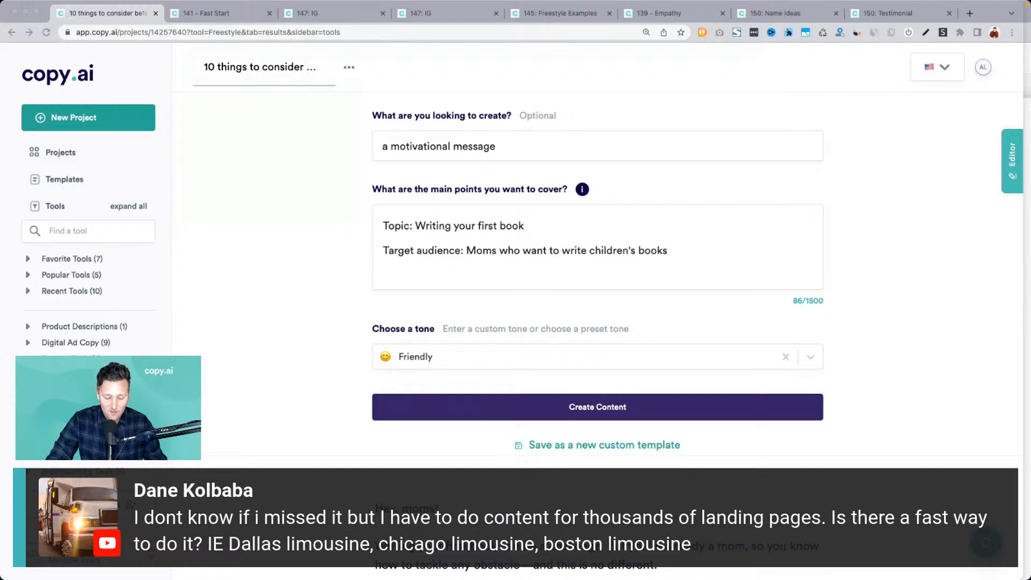
Step: Replace the description of what to create with "Sales page copy"
{"action": "left_click", "coordinate": [293, 290]}
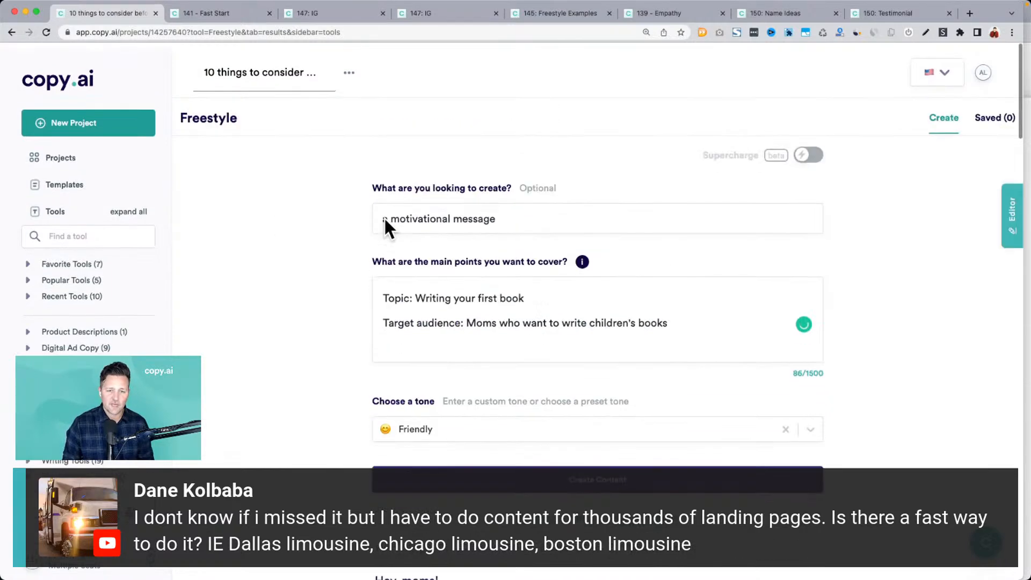
{"action": "left_click", "coordinate": [417, 215]}
{"action": "key", "text": "super+a"}
{"action": "type", "text": "A"}
{"action": "key", "text": "BackSpace"}
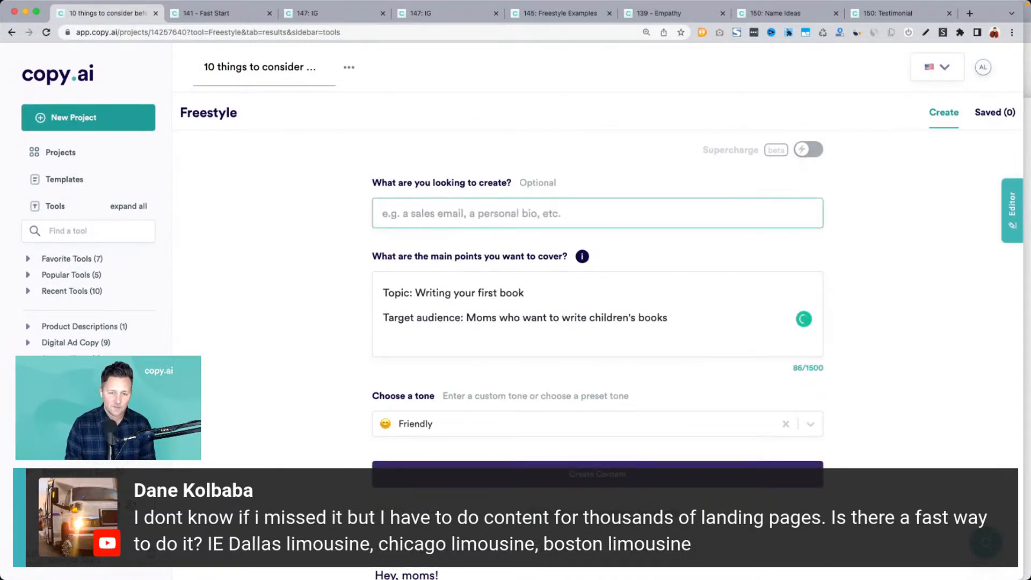
{"action": "type", "text": "Sale"}
{"action": "key", "text": "BackSpace"}
{"action": "key", "text": "BackSpace"}
{"action": "type", "text": "ales page copy"}
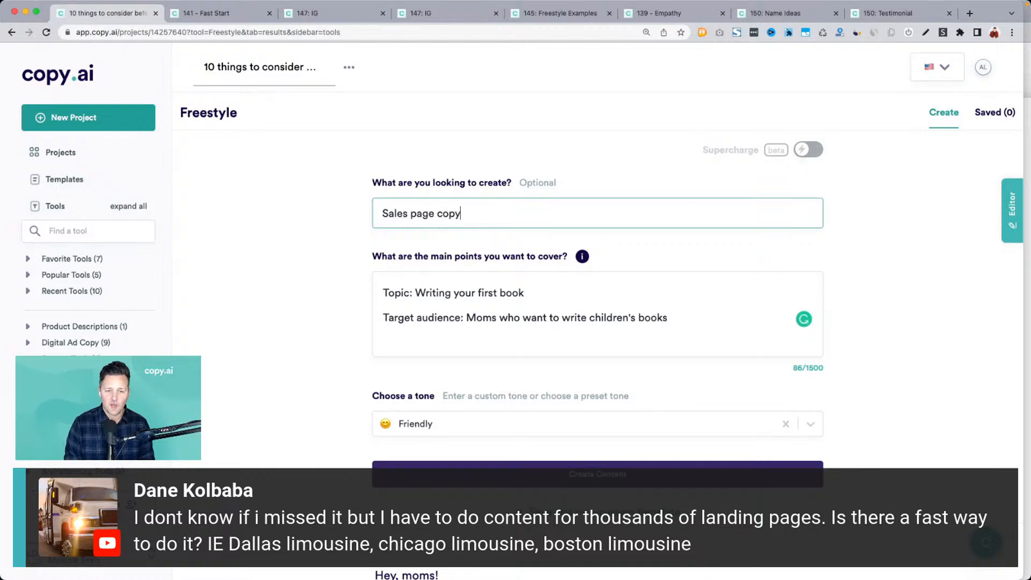
Step: Replace the topic in the main points with "Limousine rentals"
{"action": "key", "text": "Tab"}
{"action": "double_click", "coordinate": [391, 293]}
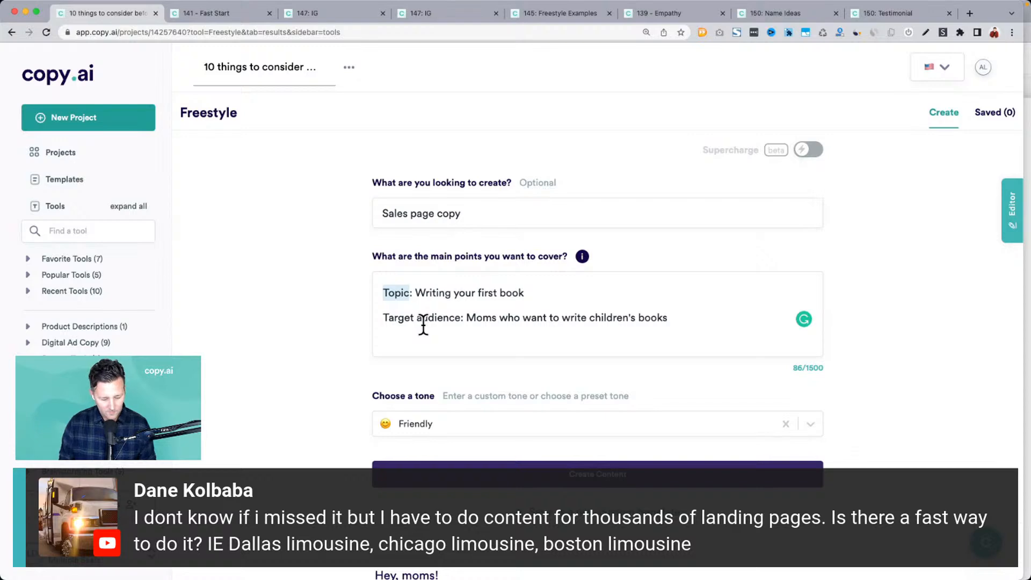
{"action": "key", "text": "Right"}
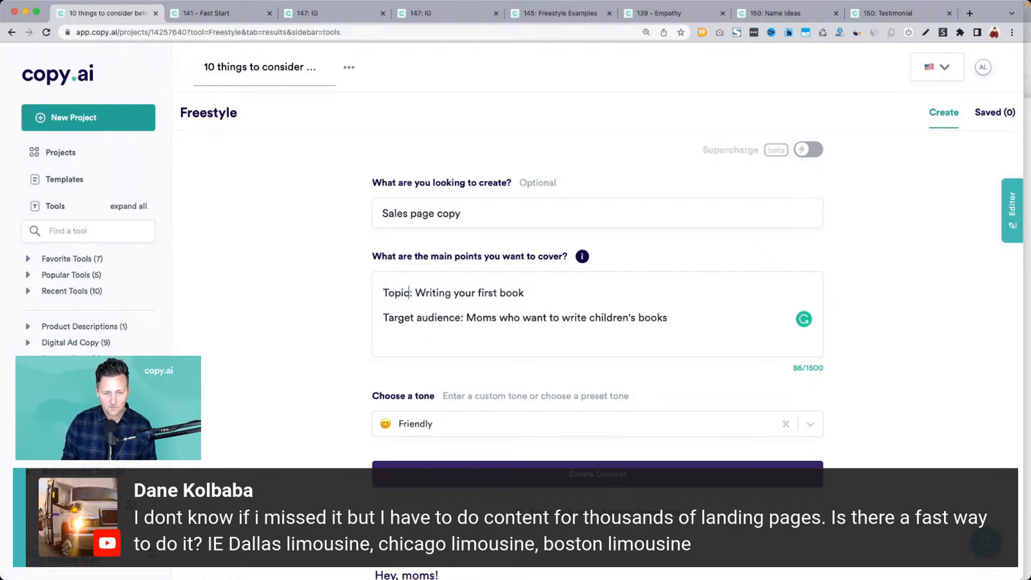
{"action": "key", "text": "shift+super+Right"}
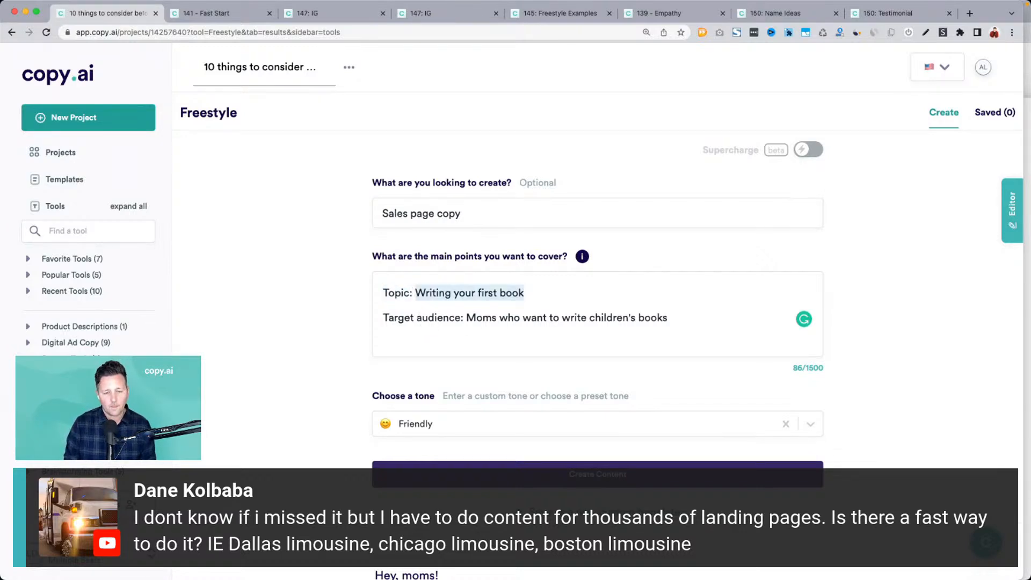
{"action": "type", "text": "Dallas "}
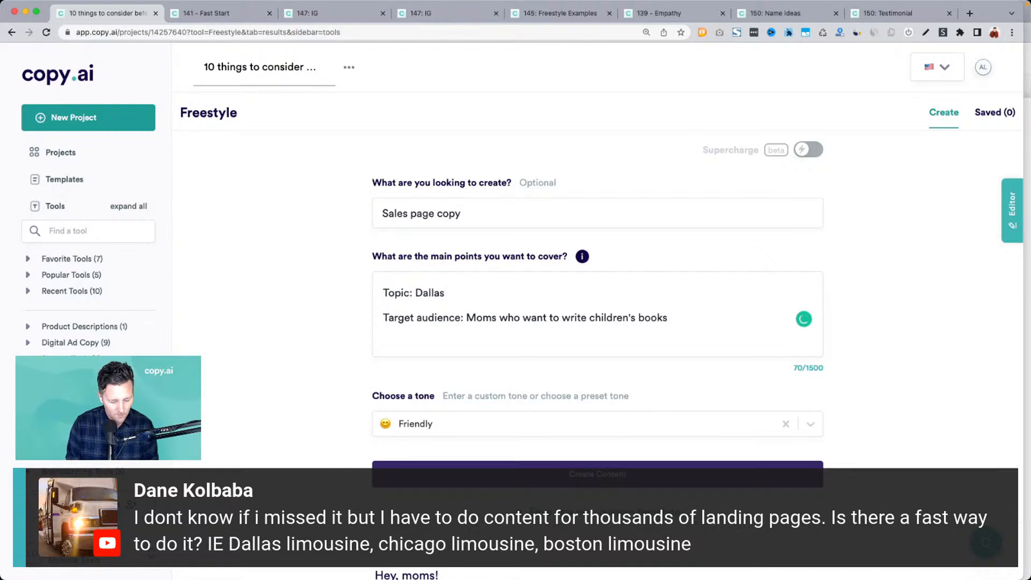
{"action": "type", "text": "Limousine"}
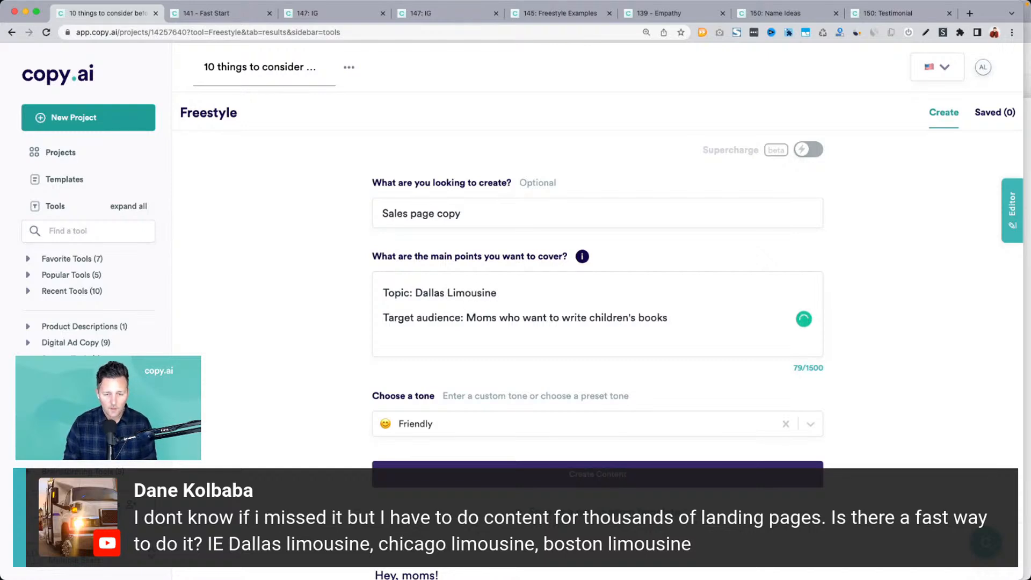
{"action": "double_click", "coordinate": [433, 292]}
{"action": "key", "text": "BackSpace"}
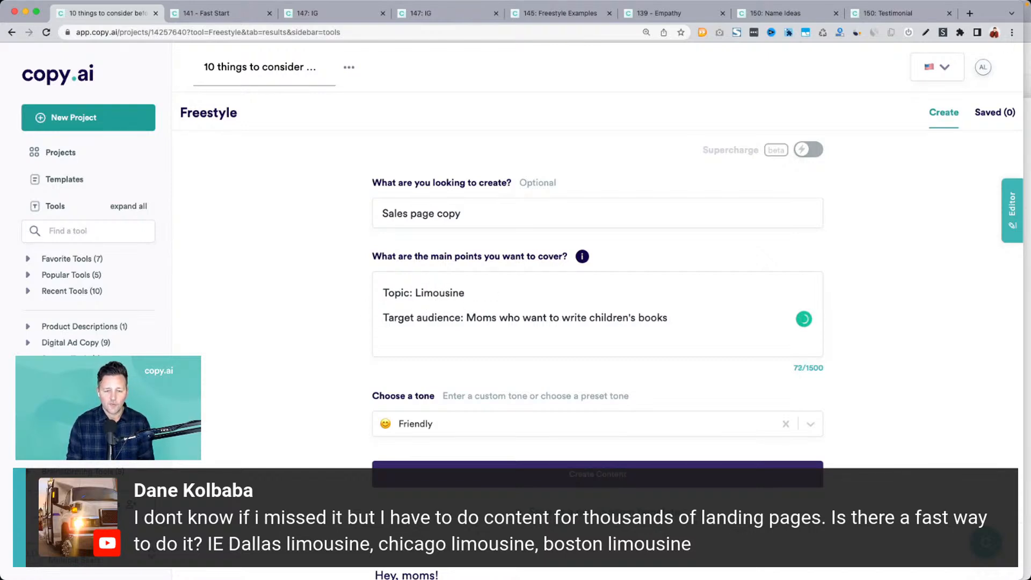
{"action": "left_click", "coordinate": [476, 293]}
{"action": "type", "text": "rentals"}
Step: Add the line "City: Dallas" below the topic and delete the target audience line
{"action": "key", "text": "Return"}
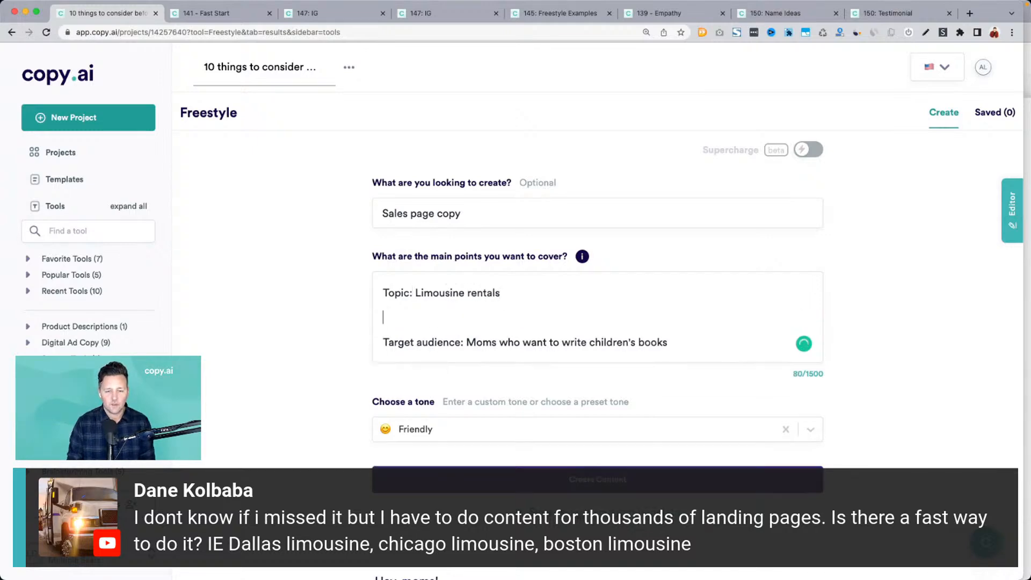
{"action": "type", "text": "City: Dallas"}
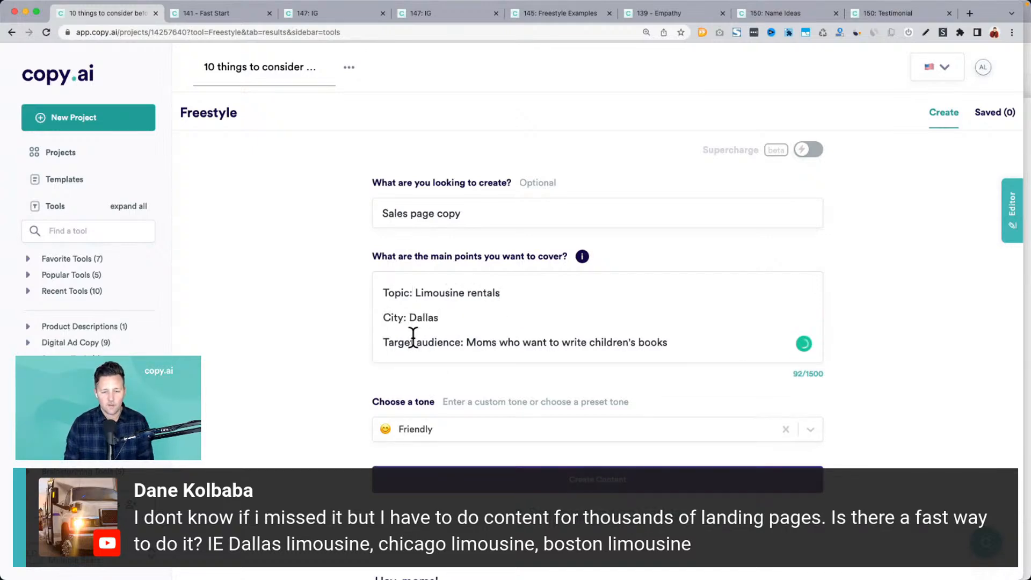
{"action": "key", "text": "Left"}
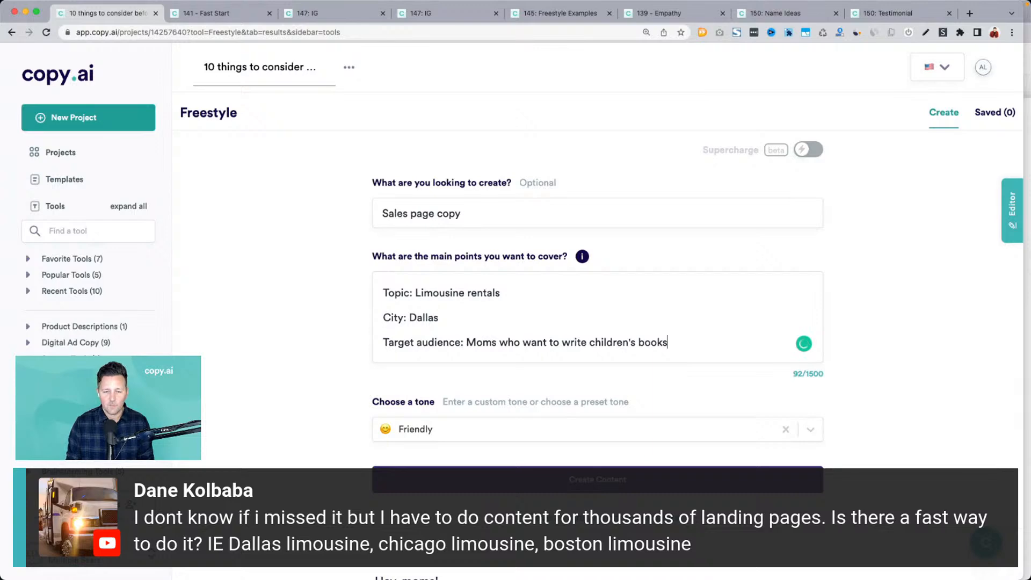
{"action": "key", "text": "super+BackSpace"}
{"action": "key", "text": "BackSpace"}
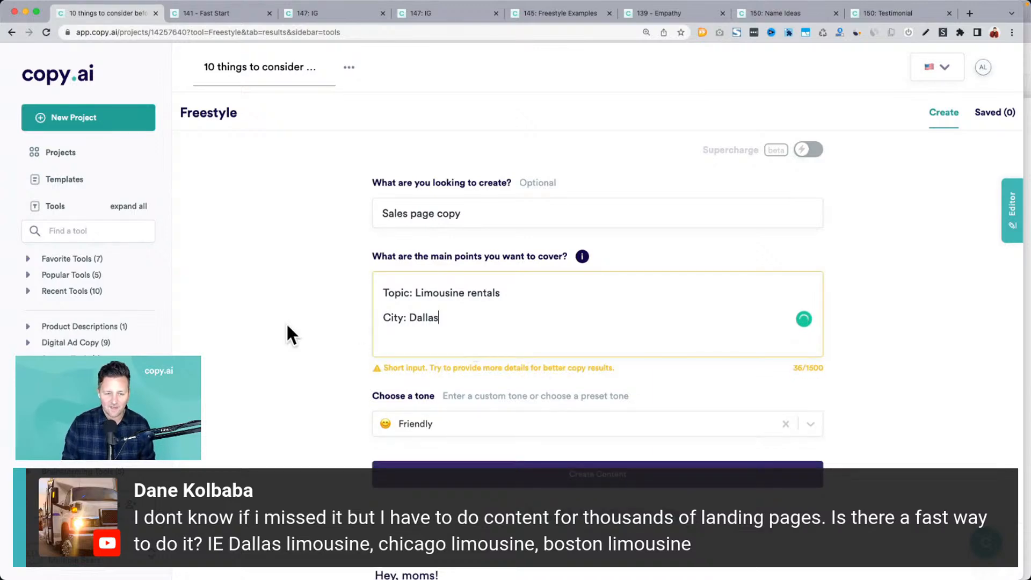
Step: Add the line "CTA: book your rental now" at the end of the main points
{"action": "key", "text": "Return"}
{"action": "type", "text": "CTA"}
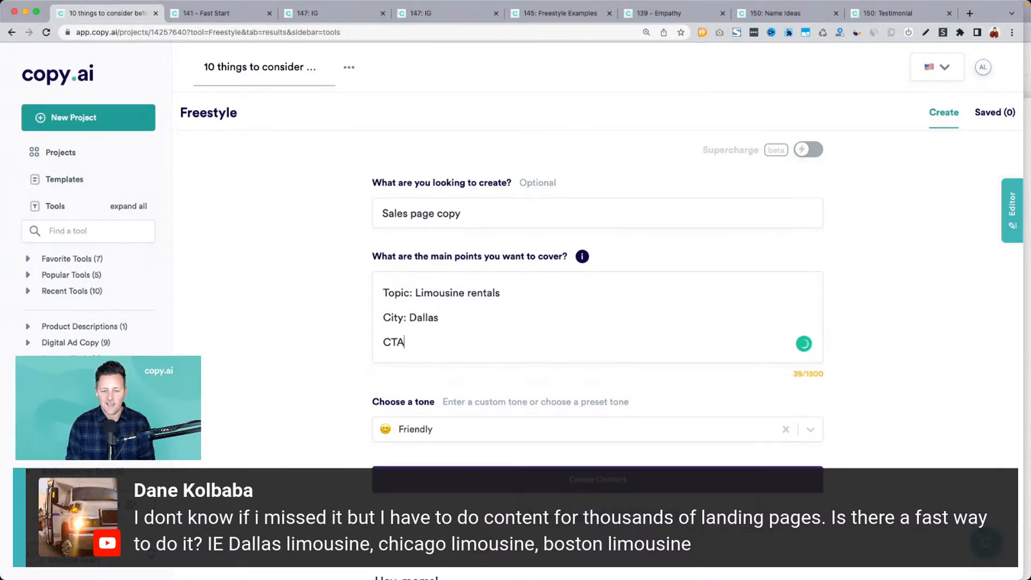
{"action": "type", "text": ": book your re"}
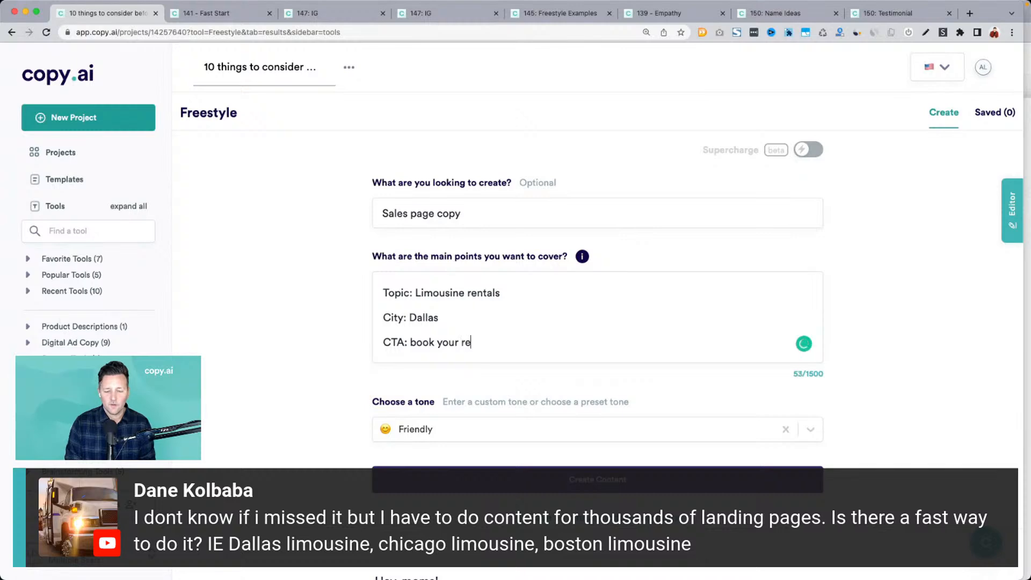
{"action": "type", "text": "ntal now"}
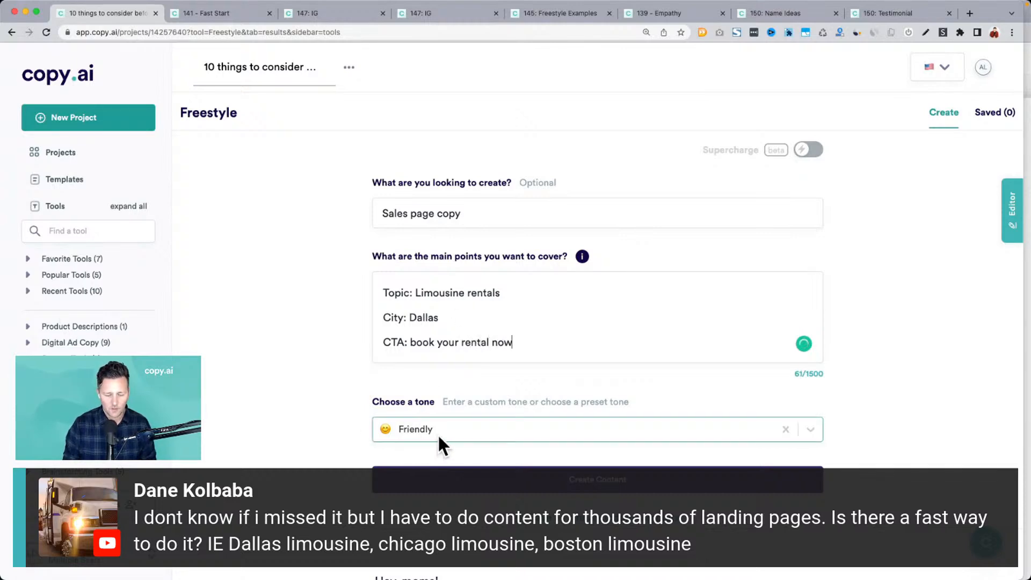
Step: Change the tone to Persuasive and generate the sales page copy for the Dallas limousine rentals
{"action": "scroll", "coordinate": [327, 414], "scroll_direction": "down", "scroll_amount": 2}
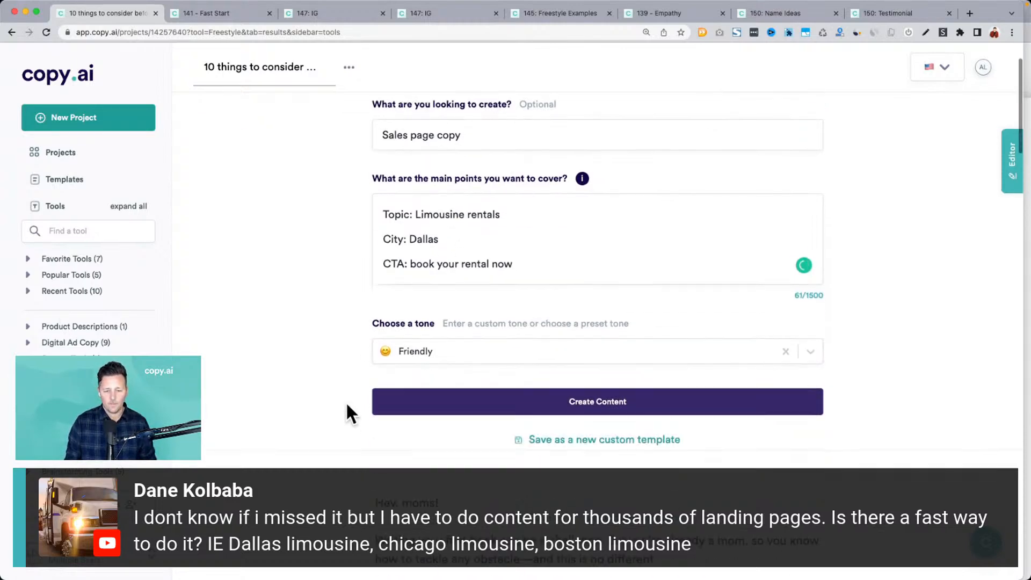
{"action": "left_click", "coordinate": [460, 357]}
{"action": "scroll", "coordinate": [475, 397], "scroll_direction": "down", "scroll_amount": 3}
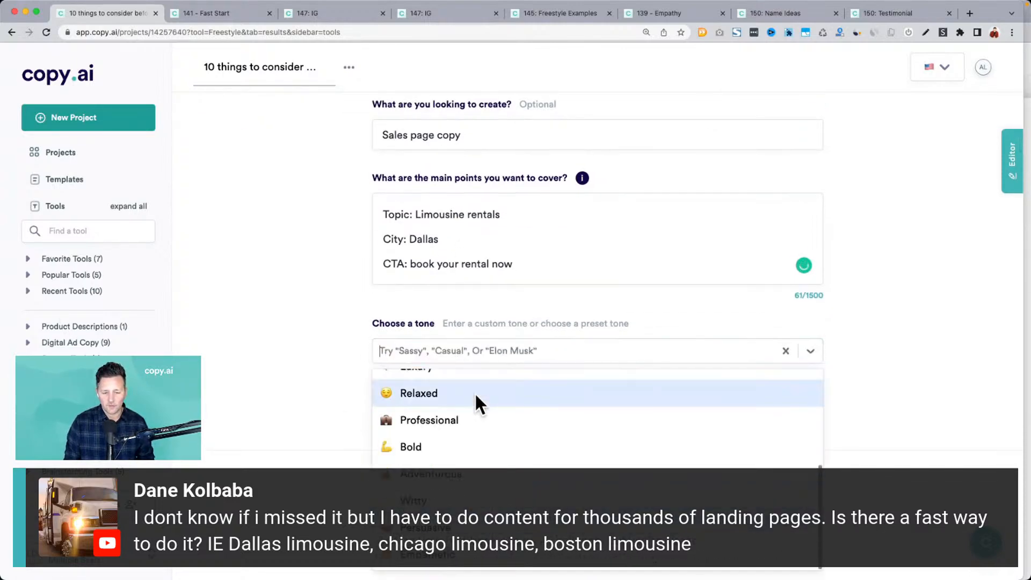
{"action": "left_click", "coordinate": [473, 478]}
{"action": "scroll", "coordinate": [299, 314], "scroll_direction": "up", "scroll_amount": 1}
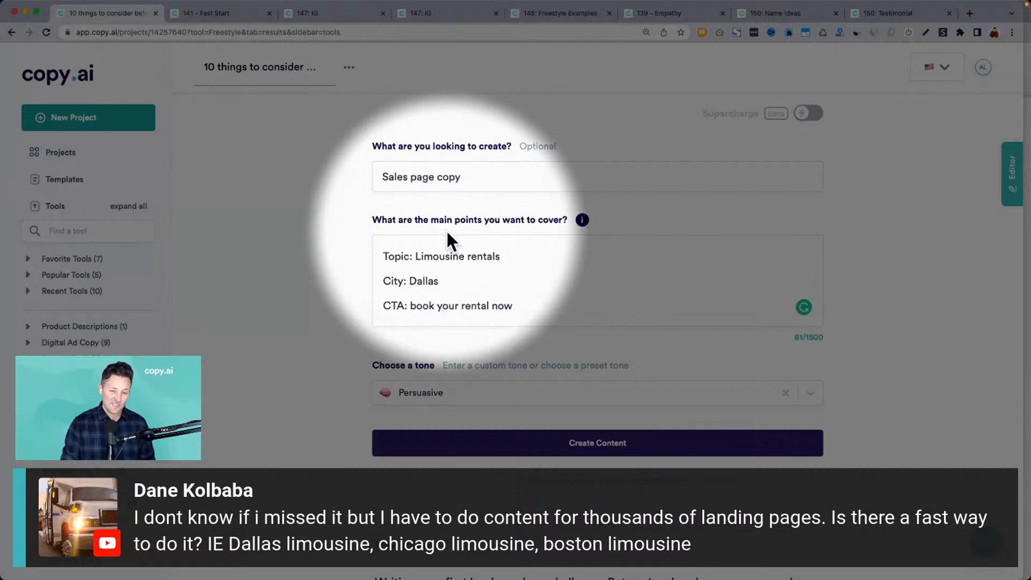
{"action": "scroll", "coordinate": [455, 309], "scroll_direction": "down", "scroll_amount": 2}
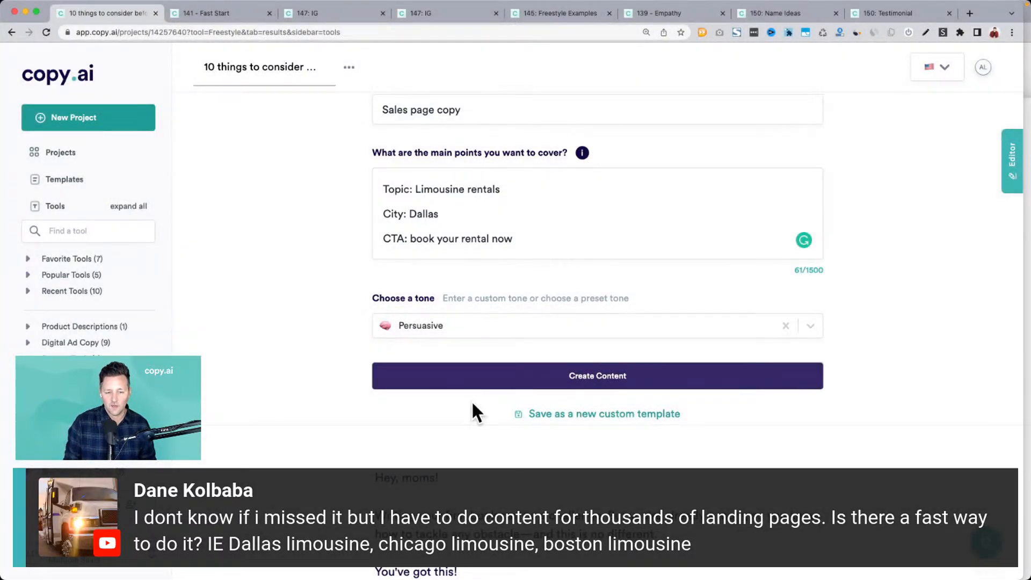
{"action": "left_click", "coordinate": [500, 382]}
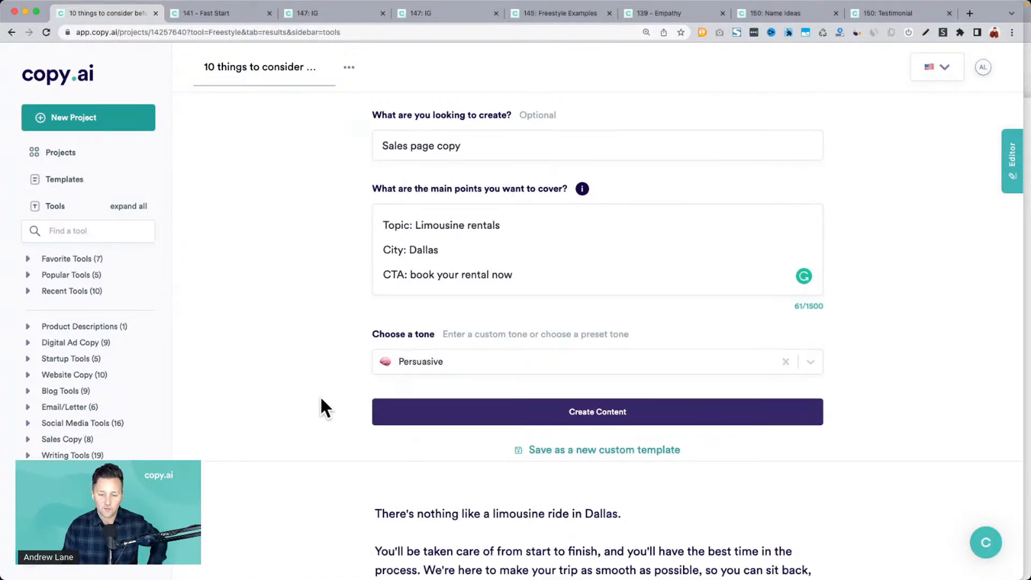
Step: Review the generated Dallas sales page copy, checking the individual versions and any bracketed placeholders in the text
{"action": "scroll", "coordinate": [320, 395], "scroll_direction": "down", "scroll_amount": 5}
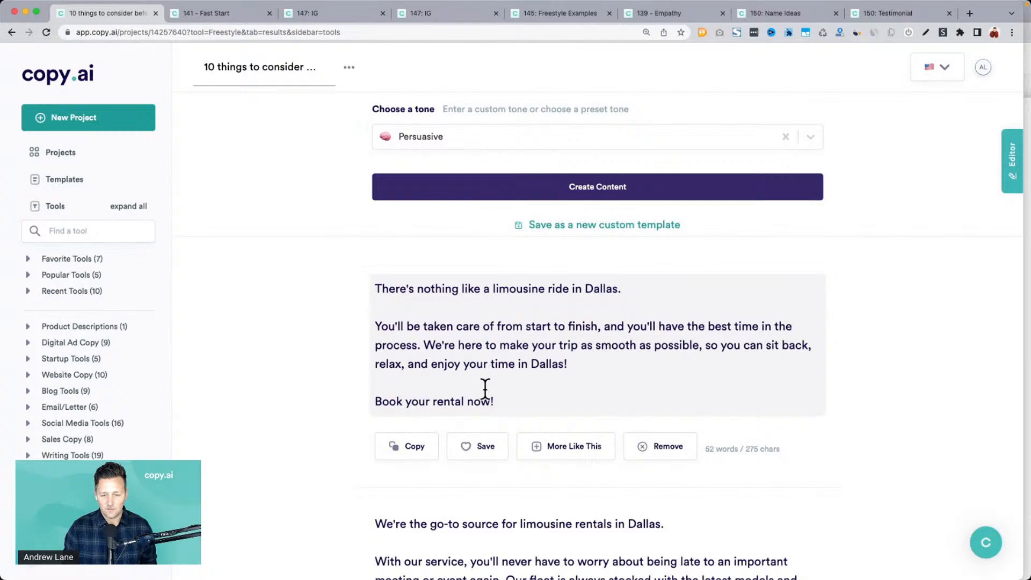
{"action": "scroll", "coordinate": [328, 340], "scroll_direction": "down", "scroll_amount": 5}
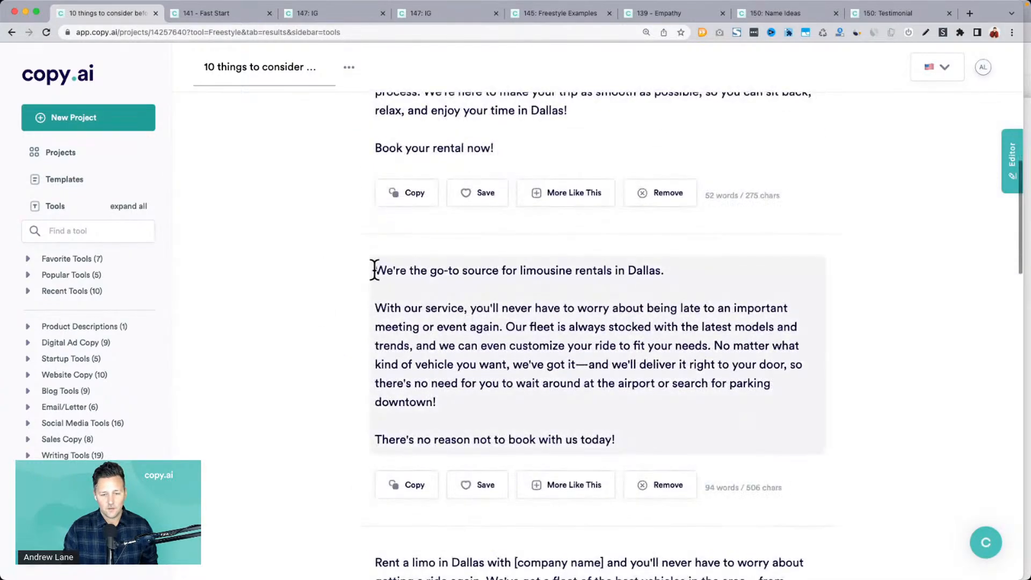
{"action": "left_click_drag", "start_coordinate": [375, 270], "coordinate": [661, 442]}
{"action": "scroll", "coordinate": [668, 453], "scroll_direction": "down", "scroll_amount": 3}
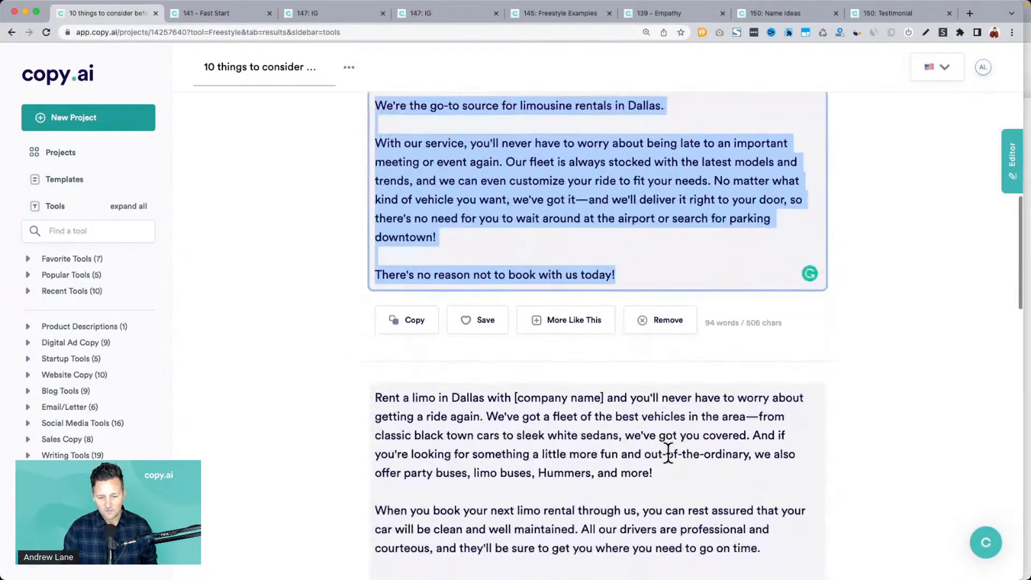
{"action": "scroll", "coordinate": [667, 454], "scroll_direction": "down", "scroll_amount": 4}
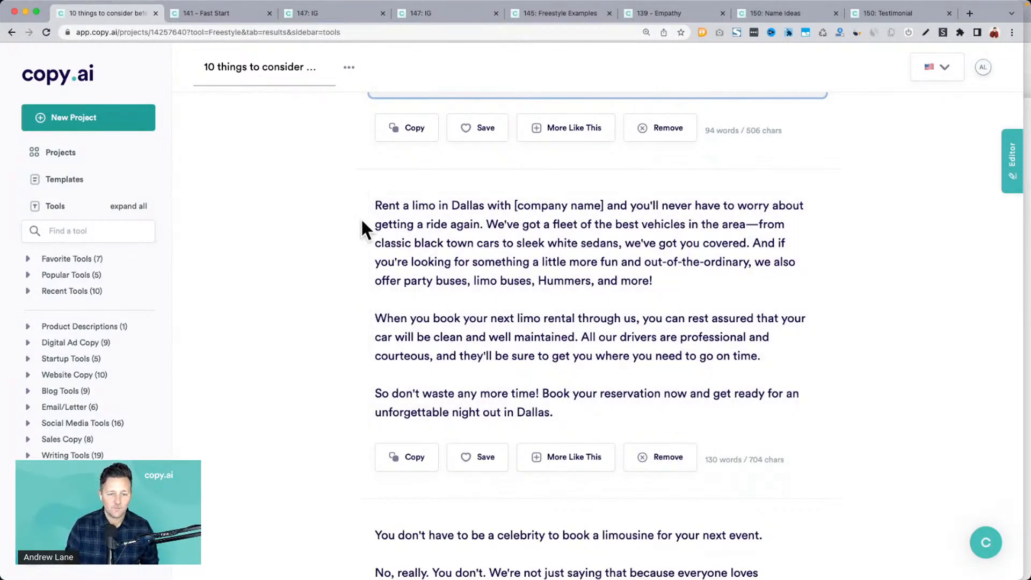
{"action": "left_click_drag", "start_coordinate": [514, 206], "coordinate": [607, 205]}
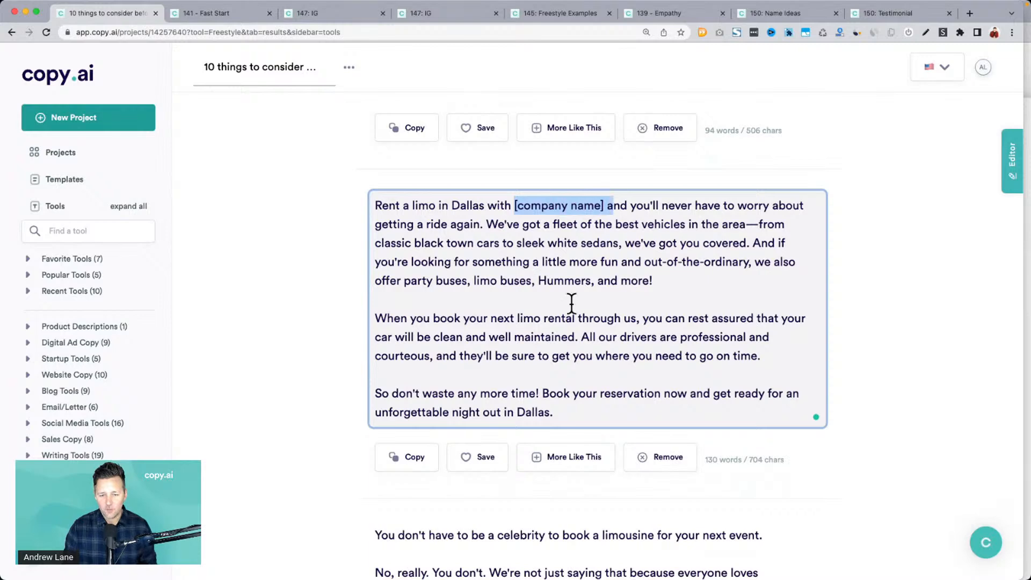
Step: Add the line "Company name: Super Fly Rentals" below the CTA in the main points
{"action": "scroll", "coordinate": [570, 306], "scroll_direction": "up", "scroll_amount": 15}
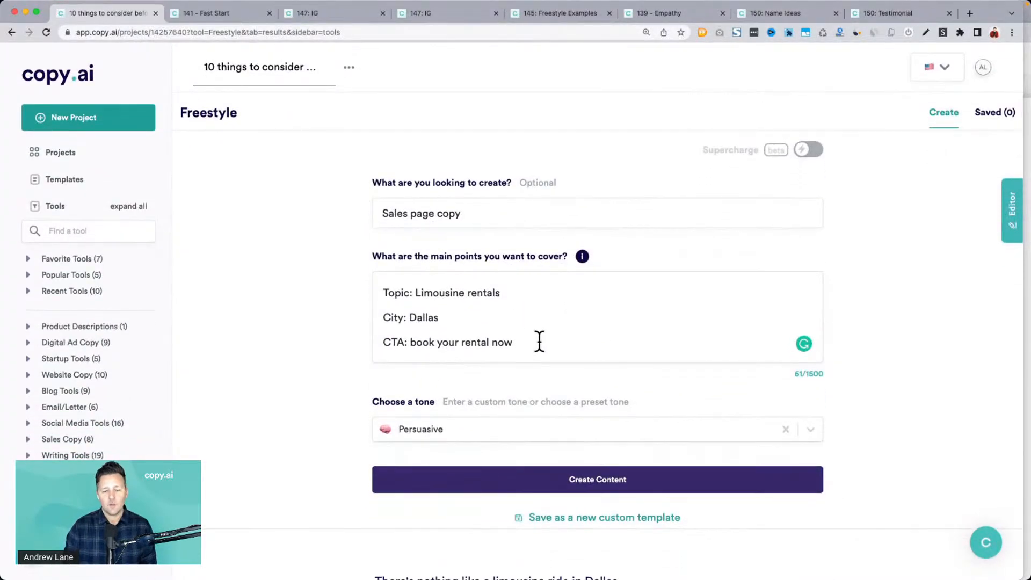
{"action": "left_click", "coordinate": [539, 340]}
{"action": "key", "text": "Return"}
{"action": "type", "text": "Ca"}
{"action": "type", "text": "ompany name; "}
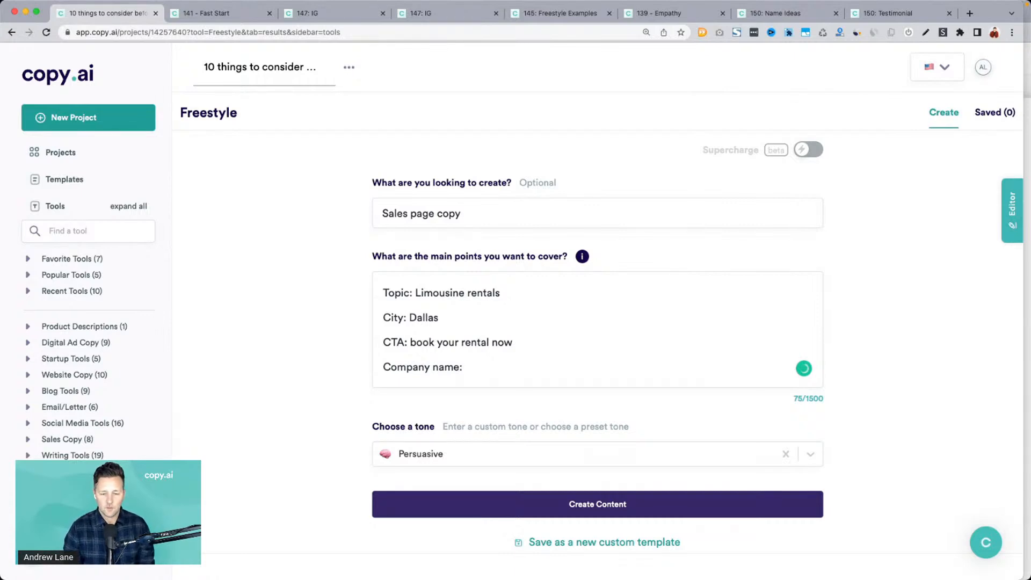
{"action": "type", "text": "Super "}
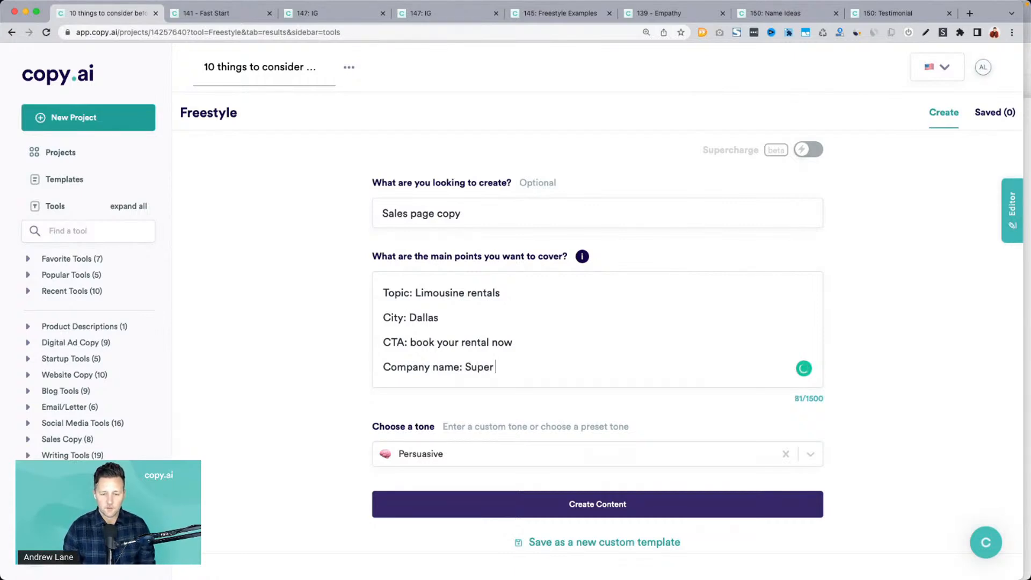
{"action": "type", "text": "Fly R"}
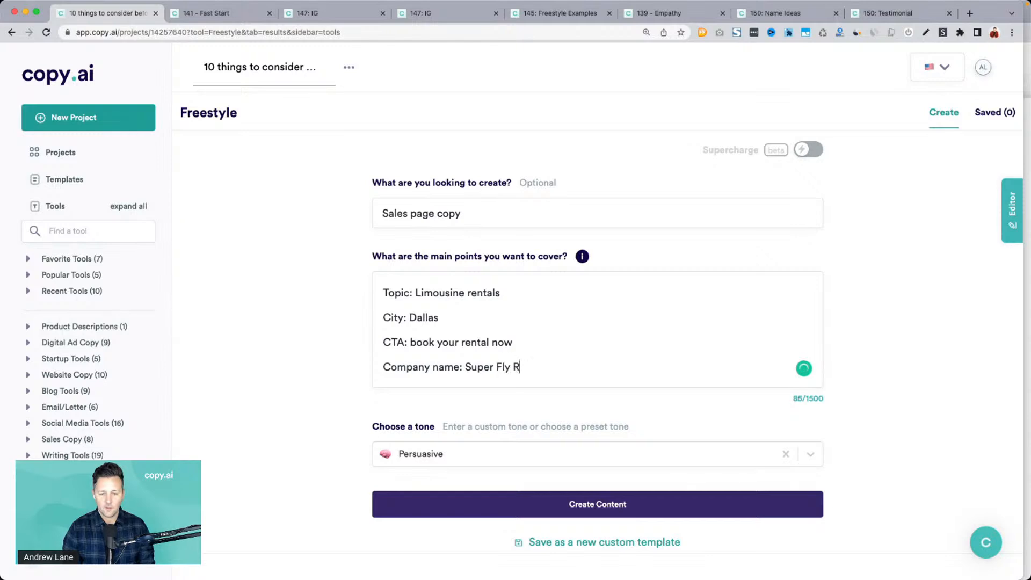
{"action": "type", "text": "entals"}
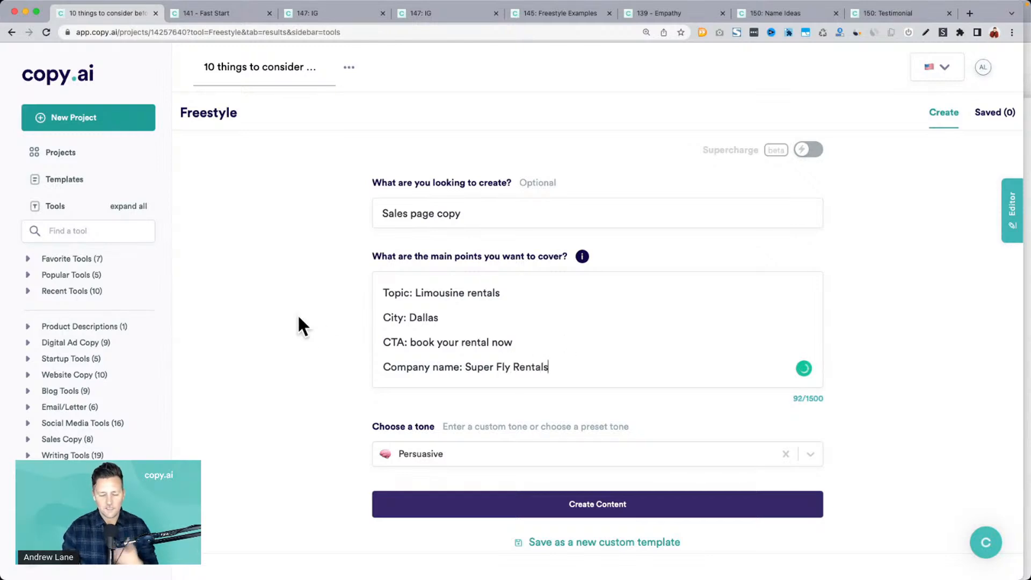
Step: Add the line "Goal: Educated the reader about our service and persuade them to book through us" below the company name
{"action": "key", "text": "Return"}
{"action": "type", "text": "G"}
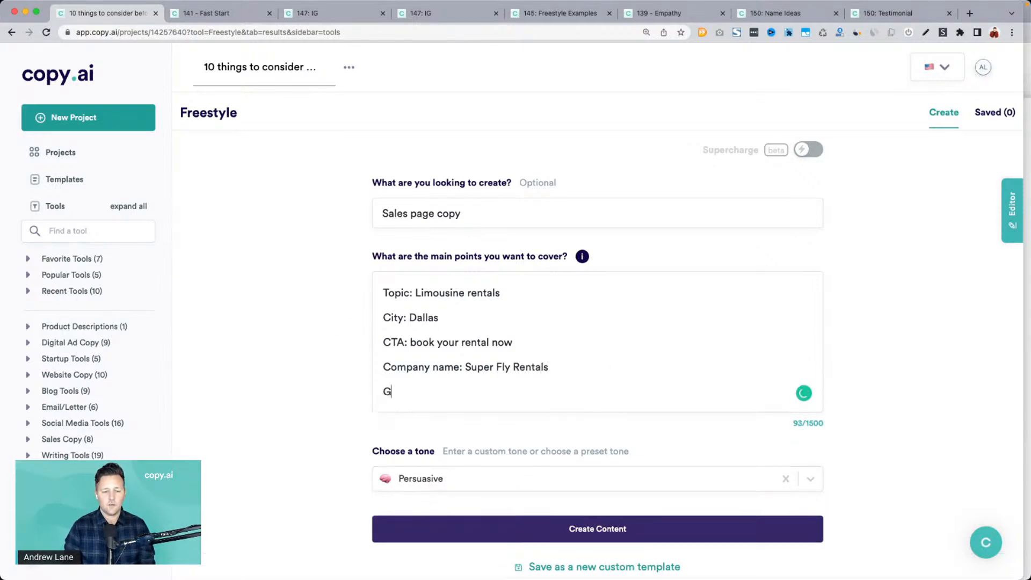
{"action": "type", "text": "oal: Edcuate"}
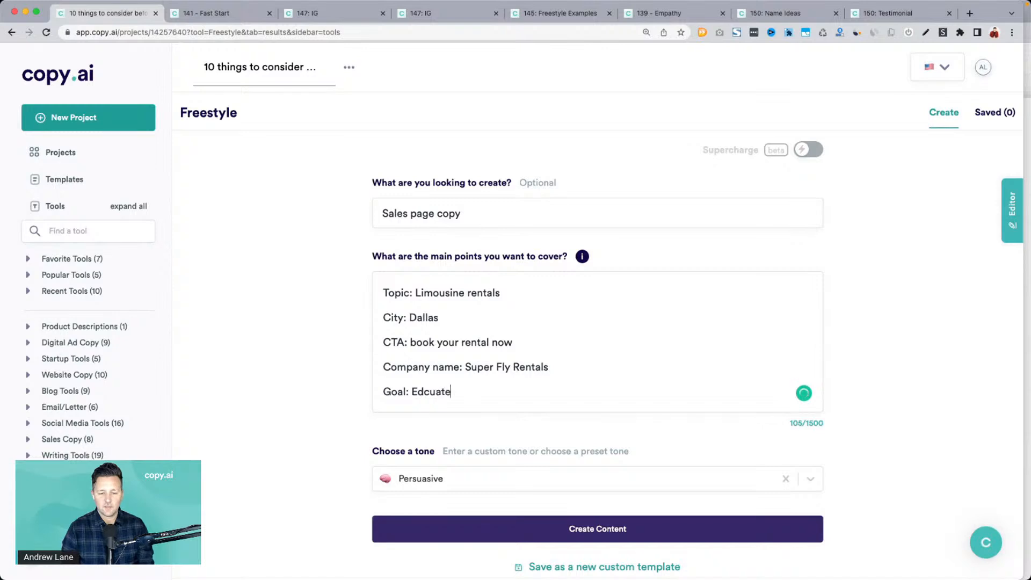
{"action": "key", "text": "BackSpace"}
{"action": "key", "text": "BackSpace"}
{"action": "key", "text": "BackSpace"}
{"action": "key", "text": "BackSpace"}
{"action": "key", "text": "BackSpace"}
{"action": "type", "text": "ucated the "}
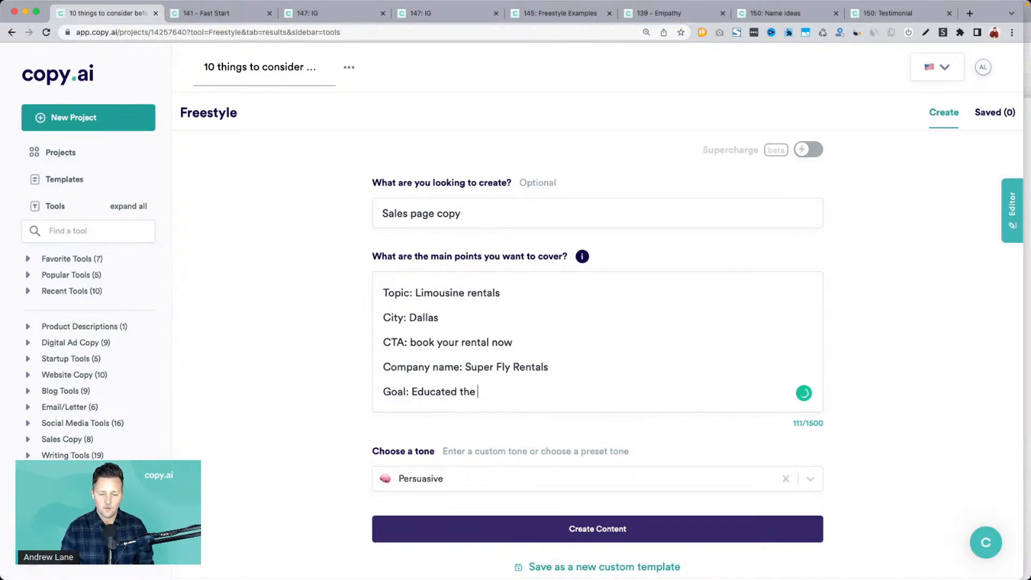
{"action": "type", "text": "reader about"}
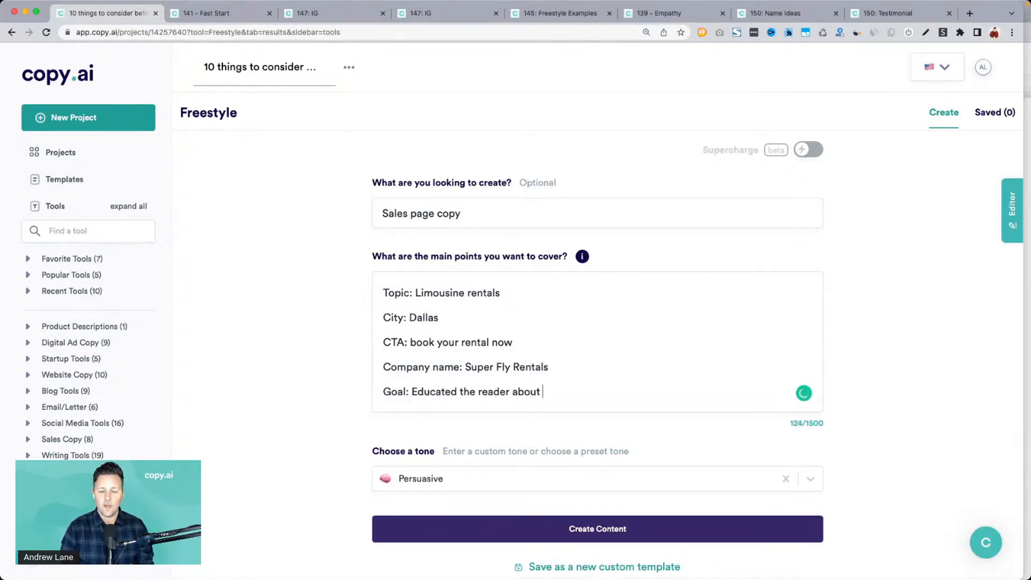
{"action": "key", "text": "BackSpace"}
{"action": "key", "text": "BackSpace"}
{"action": "key", "text": "BackSpace"}
{"action": "key", "text": "BackSpace"}
{"action": "key", "text": "BackSpace"}
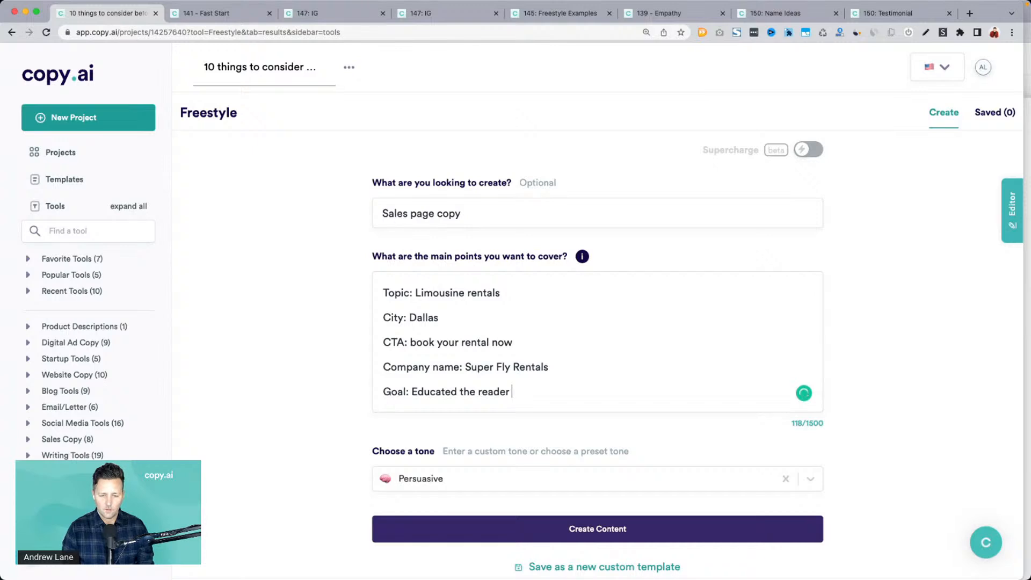
{"action": "type", "text": "about our service"}
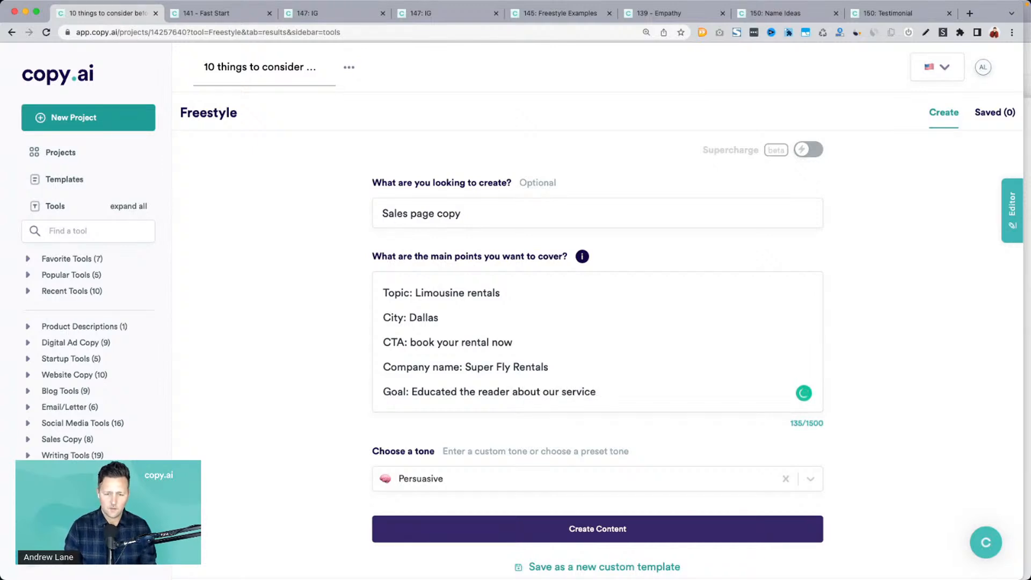
{"action": "type", "text": " and persuad"}
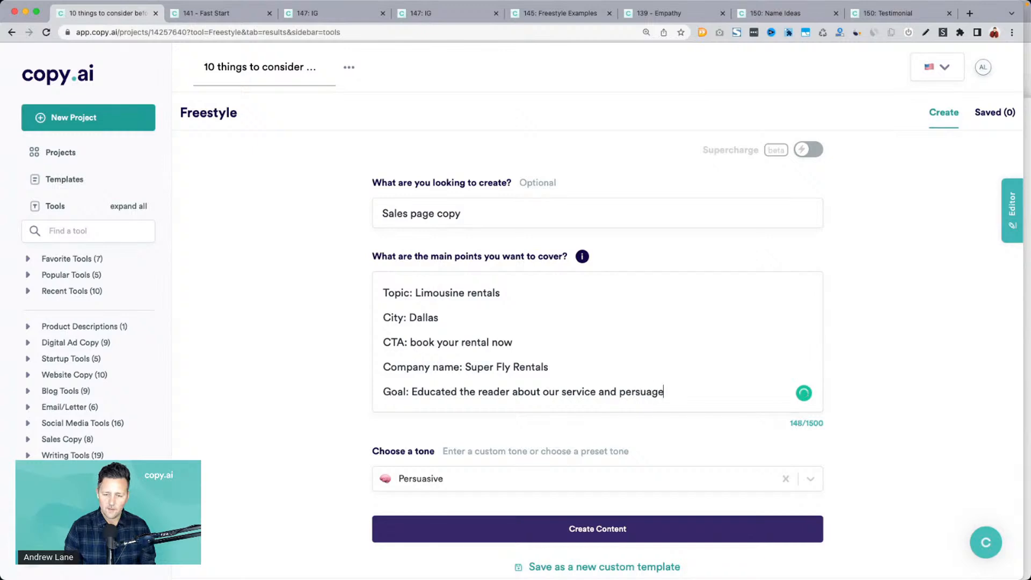
{"action": "type", "text": "e to "}
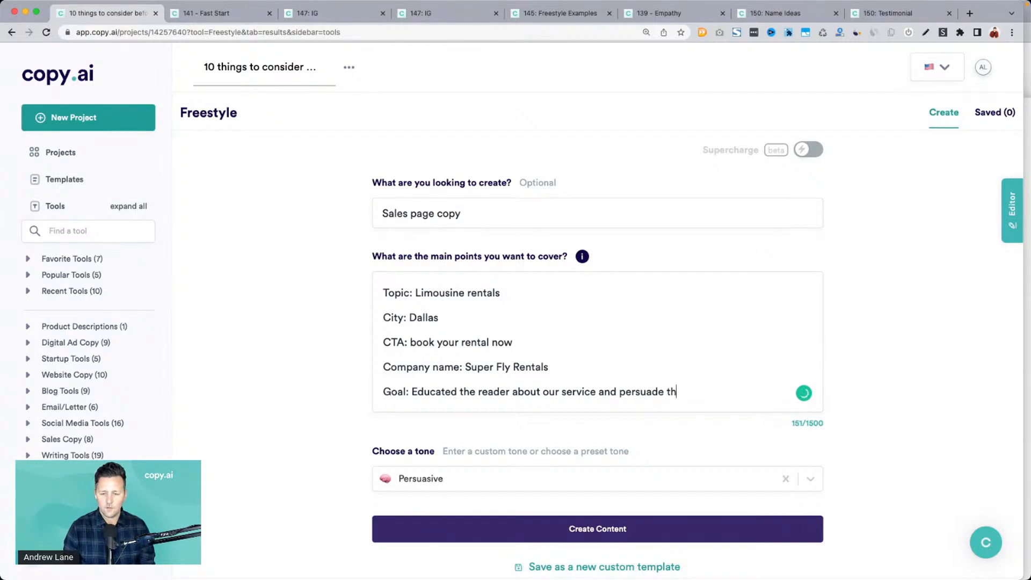
{"action": "type", "text": "em to book t"}
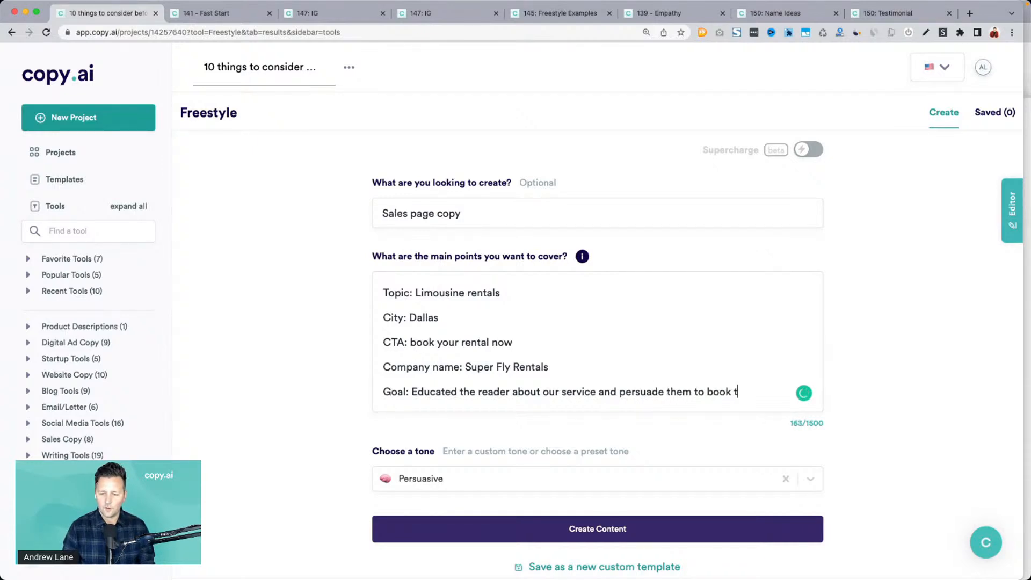
{"action": "type", "text": "hrough us"}
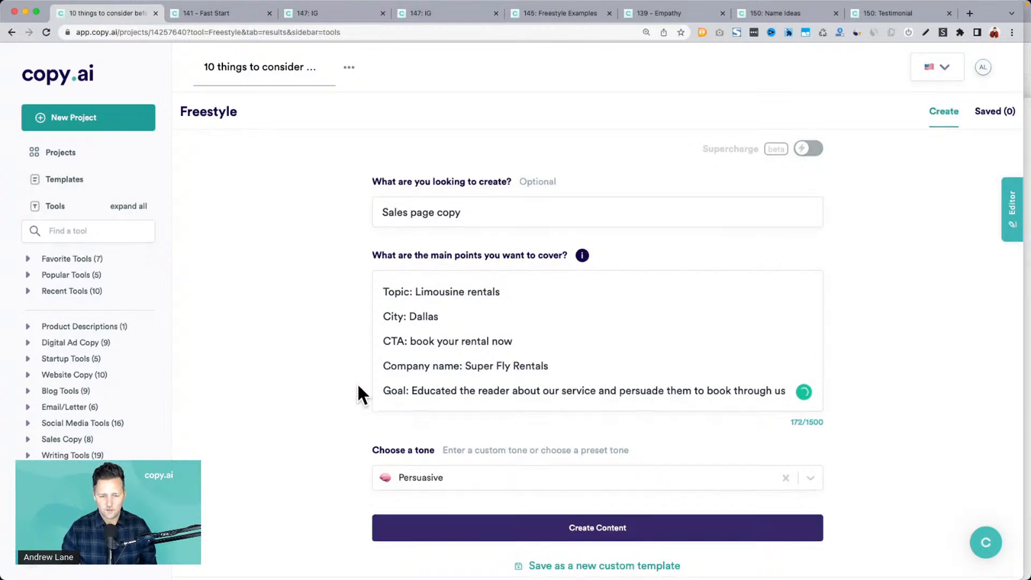
Step: Replace the city in the main points with "Chicago" and generate new sales page copy
{"action": "scroll", "coordinate": [375, 392], "scroll_direction": "down", "scroll_amount": 2}
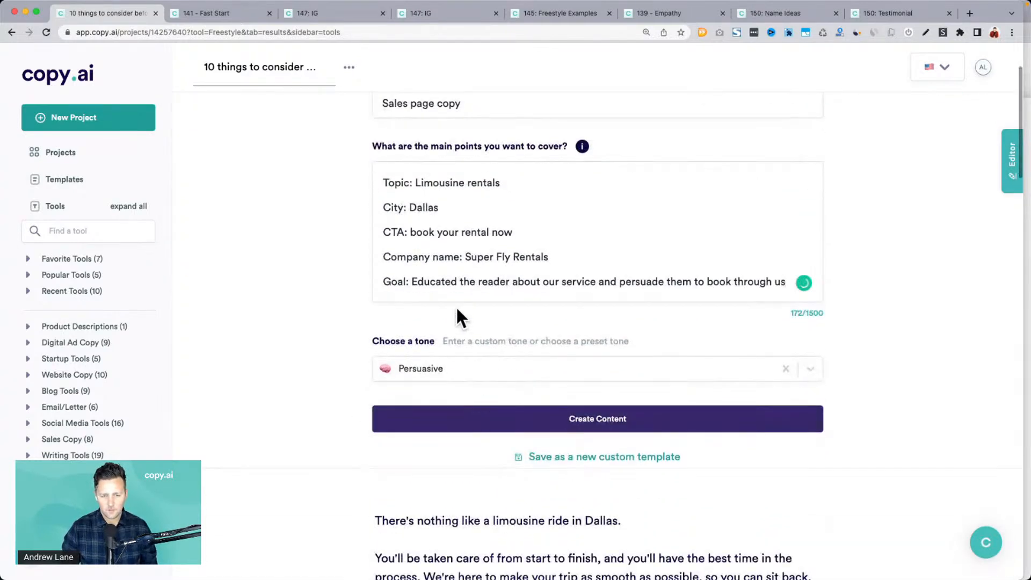
{"action": "double_click", "coordinate": [423, 208]}
{"action": "type", "text": "Chicago"}
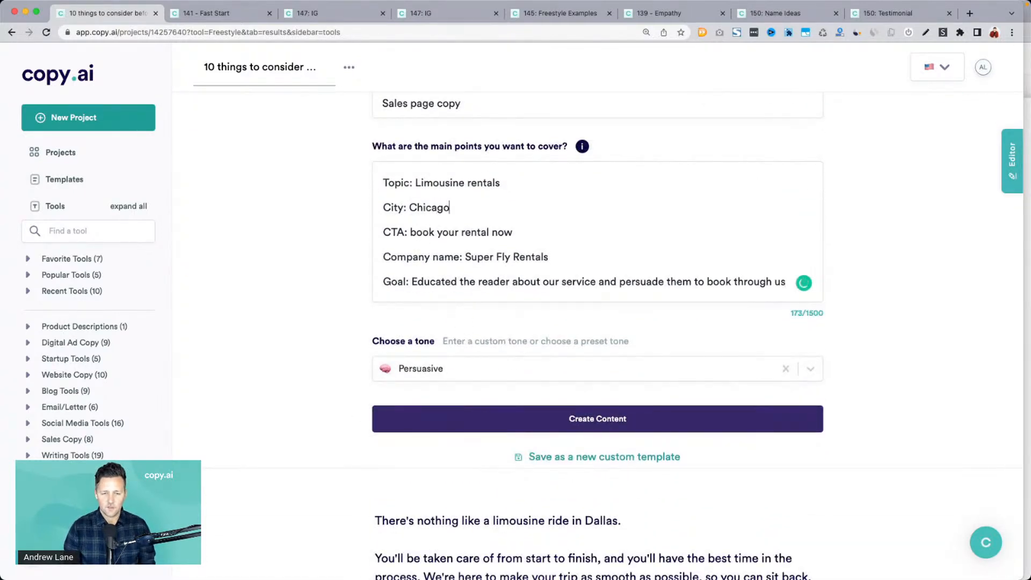
{"action": "left_click", "coordinate": [448, 415]}
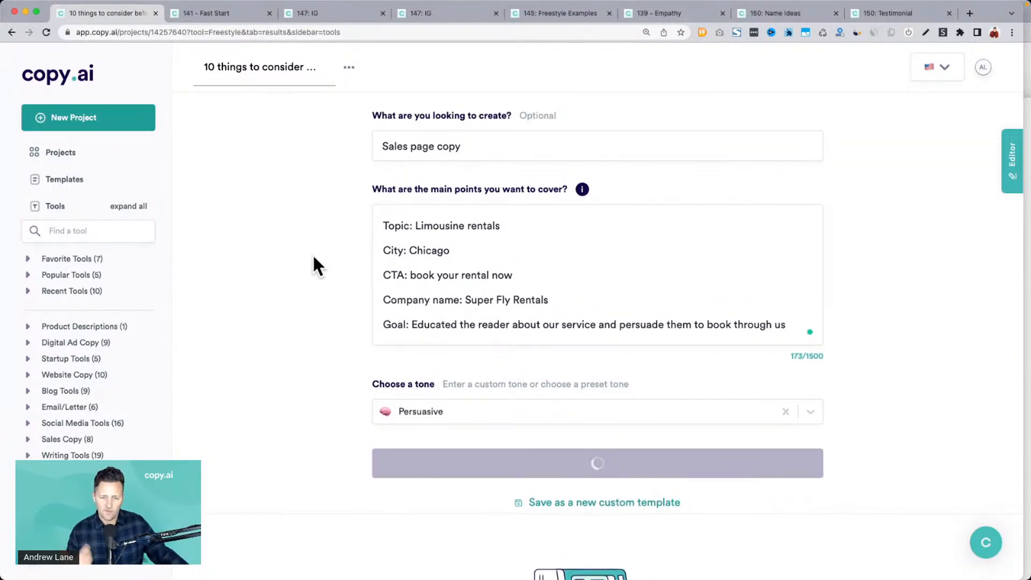
{"action": "left_click_drag", "start_coordinate": [410, 249], "coordinate": [478, 249]}
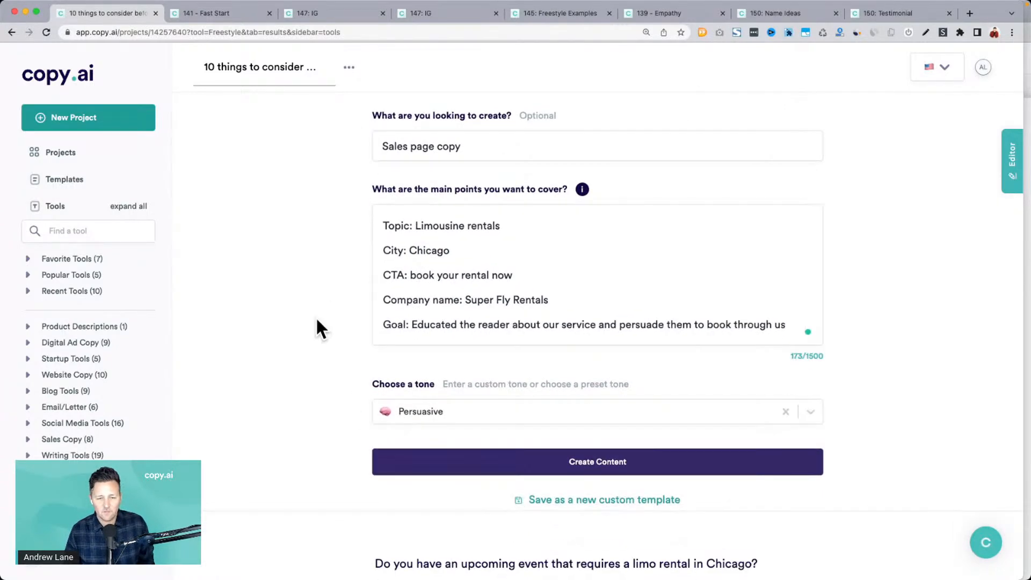
Step: Read through the generated Chicago sales page versions, checking how they use the city, company name and call to action
{"action": "scroll", "coordinate": [317, 328], "scroll_direction": "down", "scroll_amount": 3}
{"action": "scroll", "coordinate": [316, 322], "scroll_direction": "down", "scroll_amount": 5}
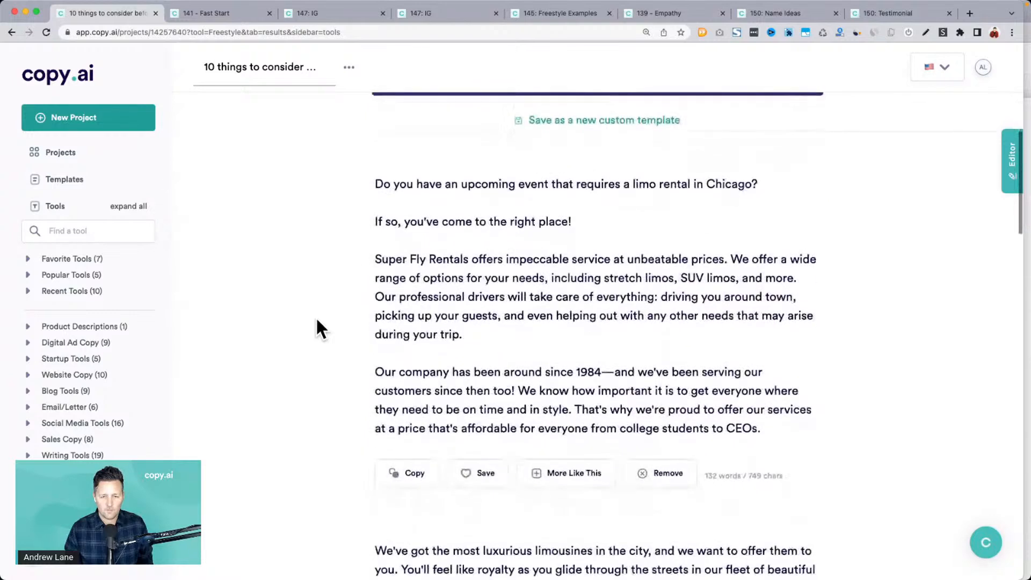
{"action": "left_click_drag", "start_coordinate": [375, 185], "coordinate": [604, 371]}
{"action": "scroll", "coordinate": [604, 371], "scroll_direction": "down", "scroll_amount": 1}
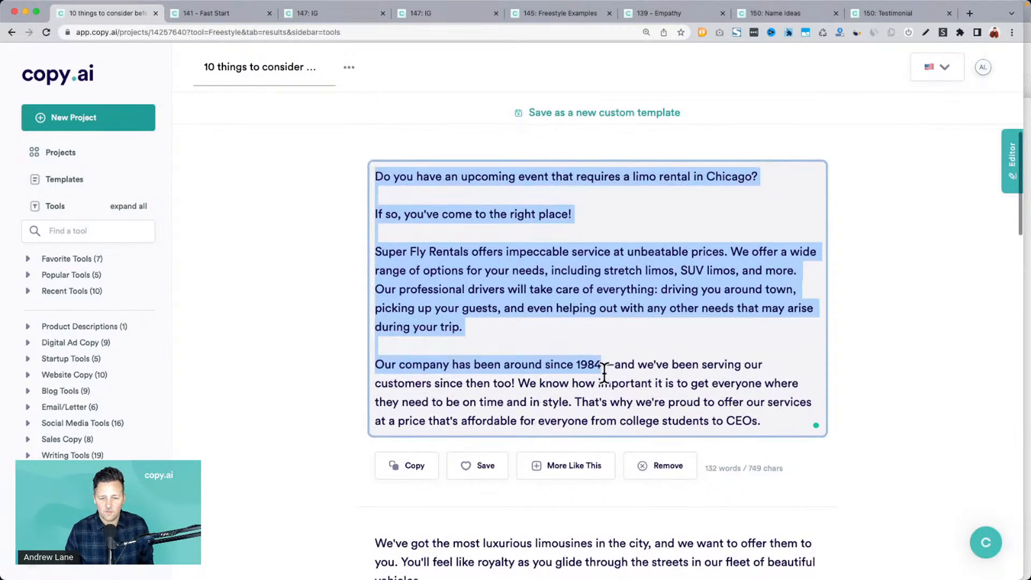
{"action": "left_click", "coordinate": [601, 363]}
{"action": "scroll", "coordinate": [469, 355], "scroll_direction": "down", "scroll_amount": 6}
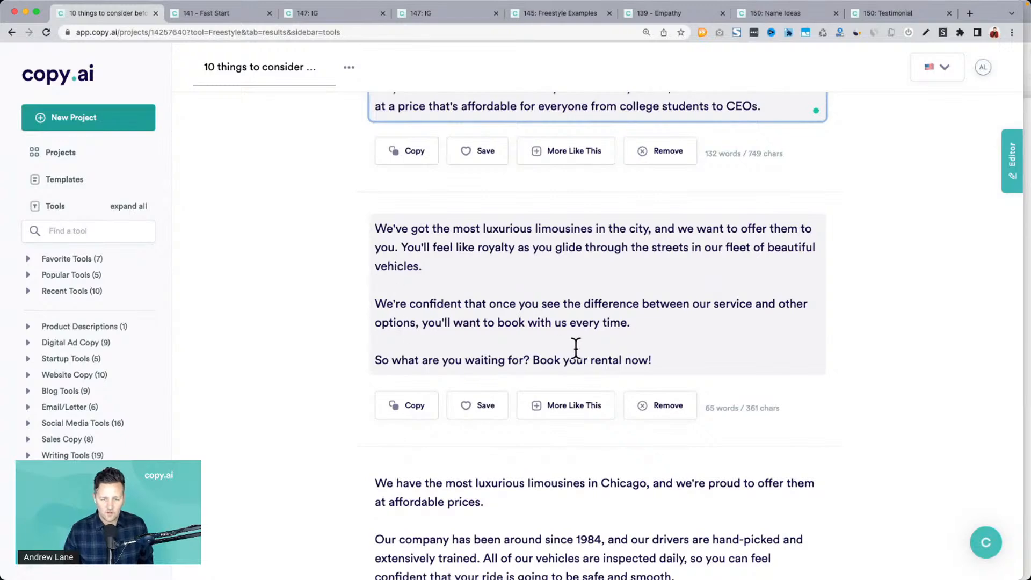
{"action": "scroll", "coordinate": [575, 346], "scroll_direction": "down", "scroll_amount": 4}
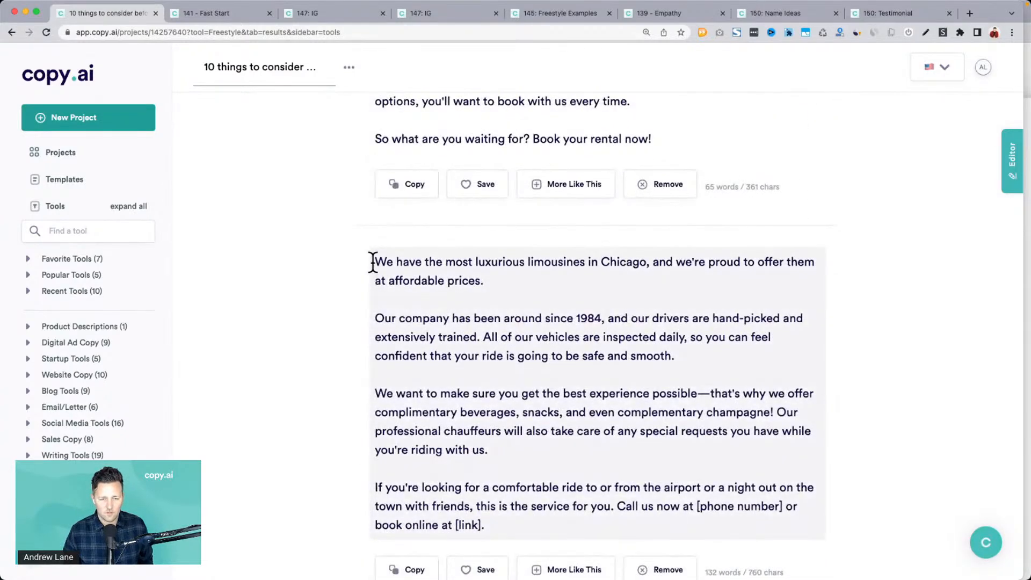
{"action": "left_click_drag", "start_coordinate": [370, 260], "coordinate": [586, 524]}
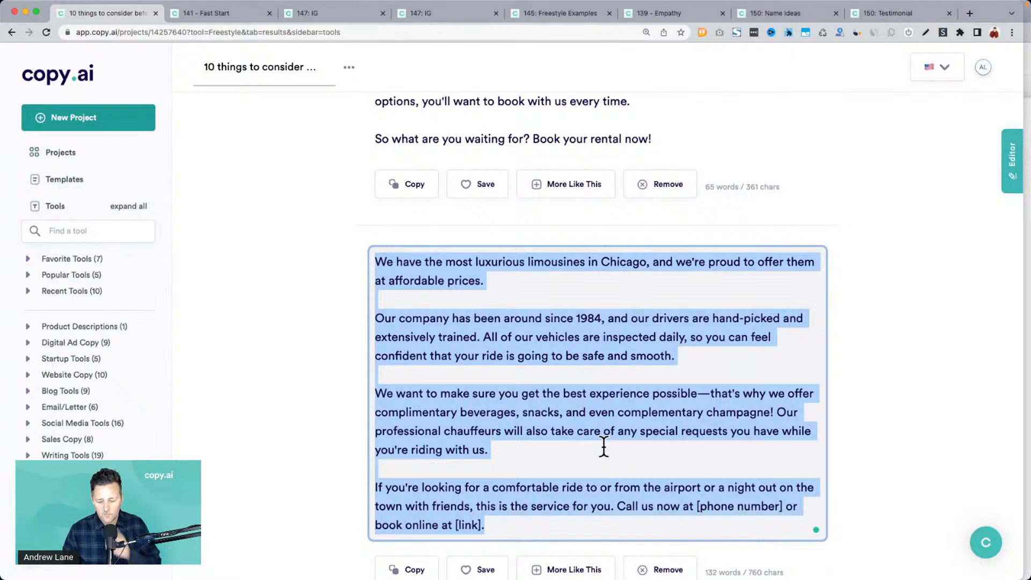
{"action": "scroll", "coordinate": [604, 446], "scroll_direction": "down", "scroll_amount": 7}
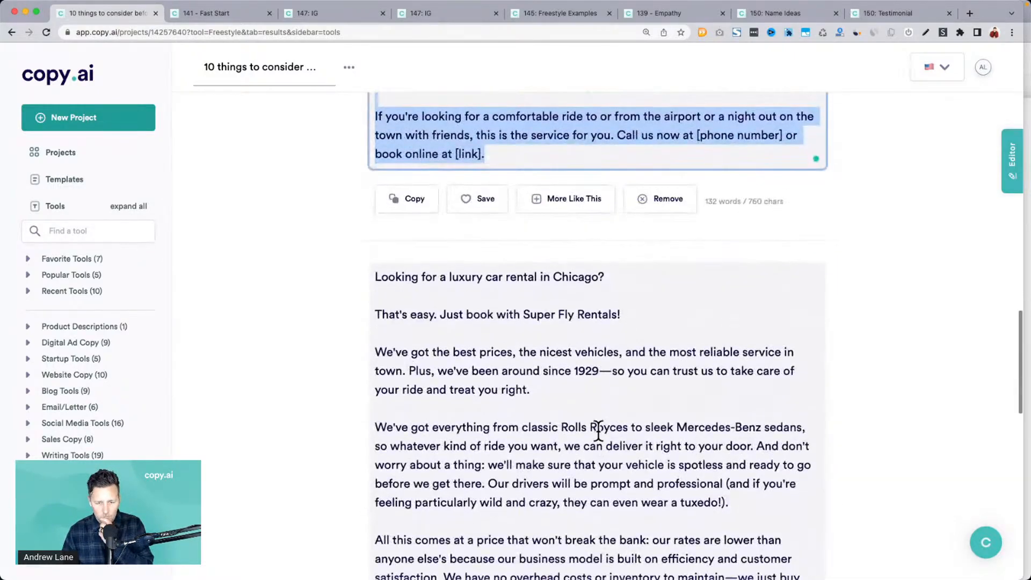
Step: Examine the Chicago luxury car rental version, checking its opening question and how it introduces the company
{"action": "scroll", "coordinate": [597, 430], "scroll_direction": "down", "scroll_amount": 2}
{"action": "triple_click", "coordinate": [435, 168]}
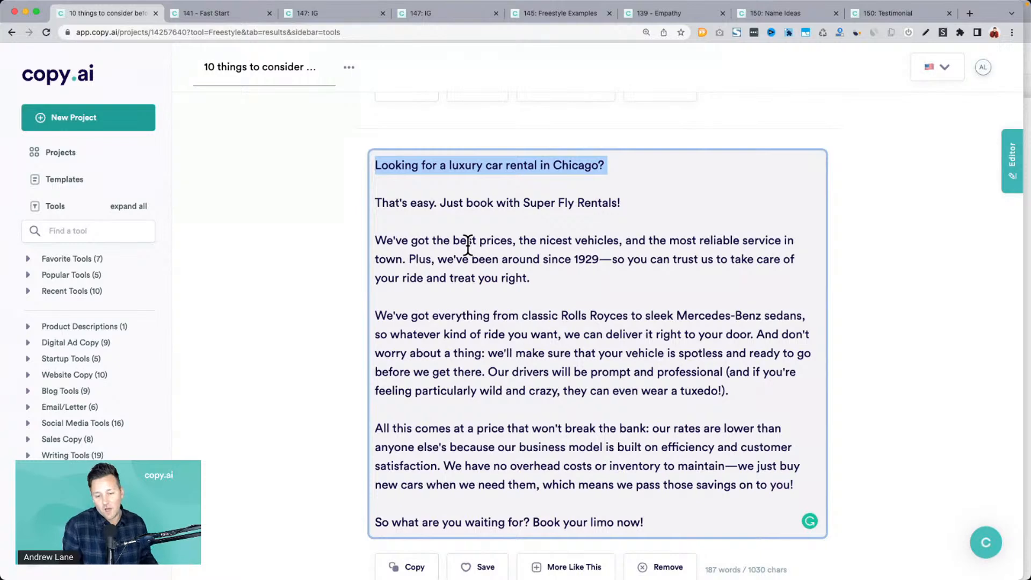
{"action": "left_click", "coordinate": [506, 245]}
{"action": "double_click", "coordinate": [564, 166]}
{"action": "left_click", "coordinate": [507, 203]}
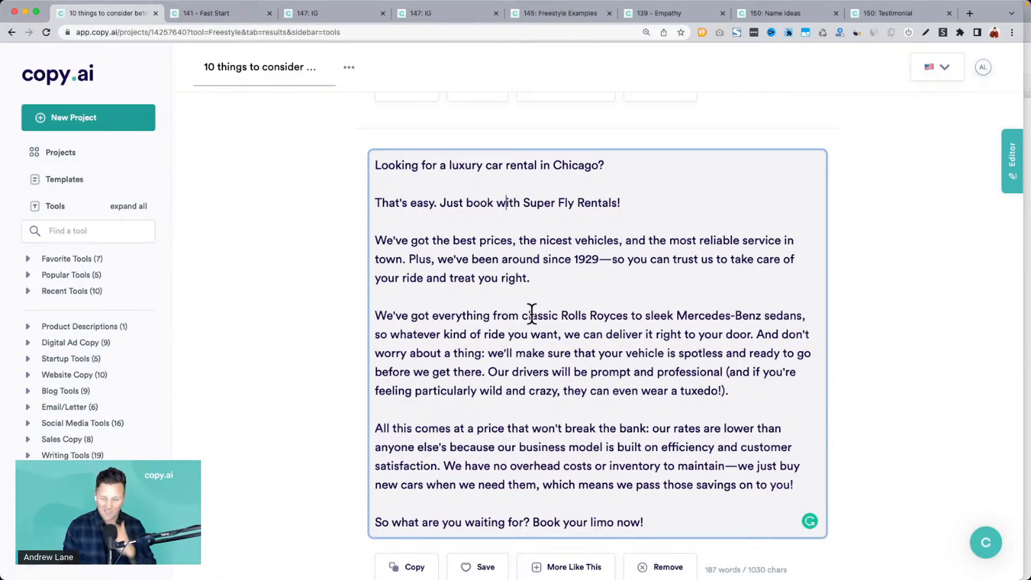
Step: Add the line "What to include: Quirky thoughts about the city and things they need to consider when renting a car in that city" below the city
{"action": "scroll", "coordinate": [532, 314], "scroll_direction": "up", "scroll_amount": 20}
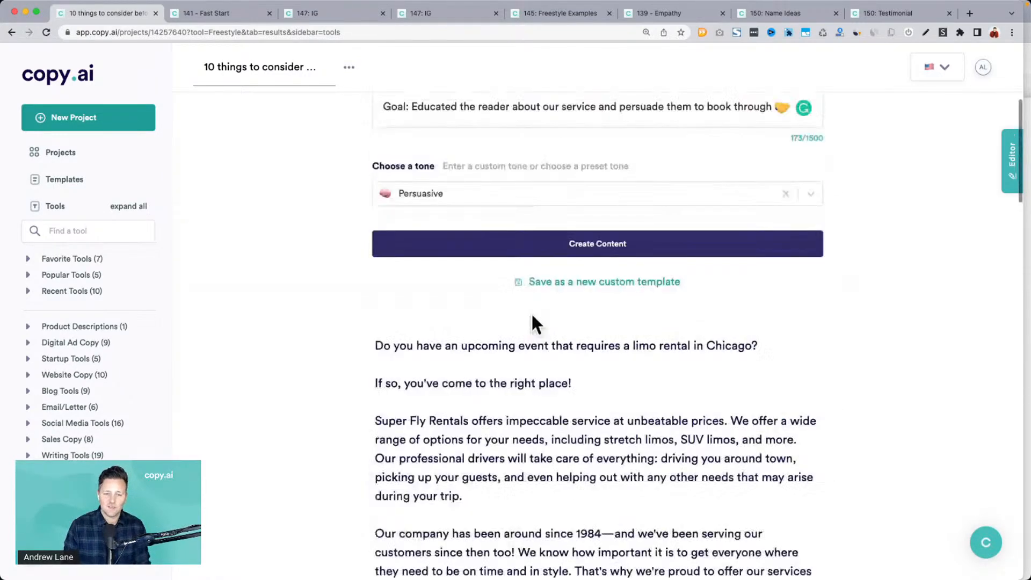
{"action": "scroll", "coordinate": [516, 311], "scroll_direction": "up", "scroll_amount": 5}
{"action": "left_click", "coordinate": [491, 322]}
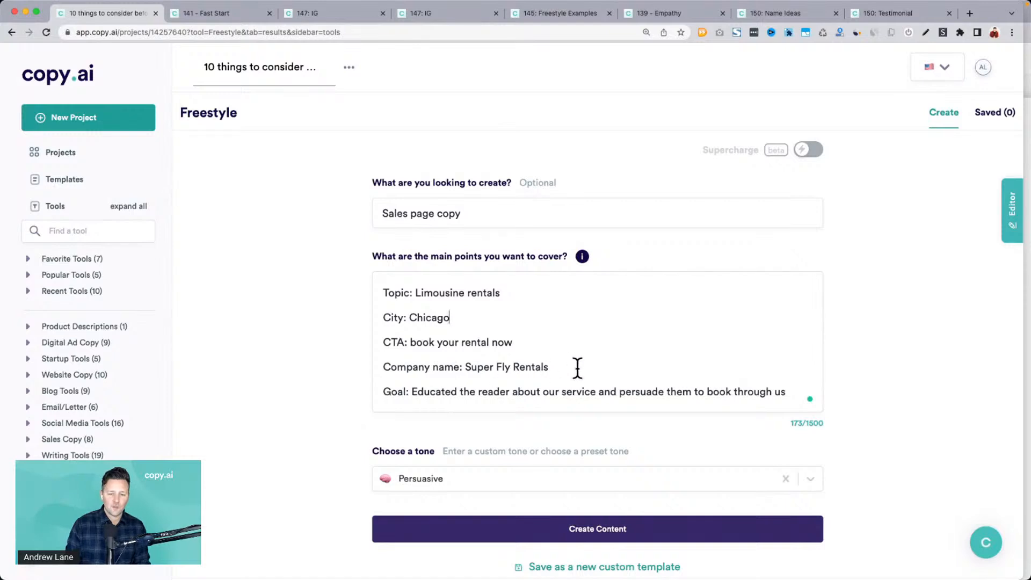
{"action": "key", "text": "Return"}
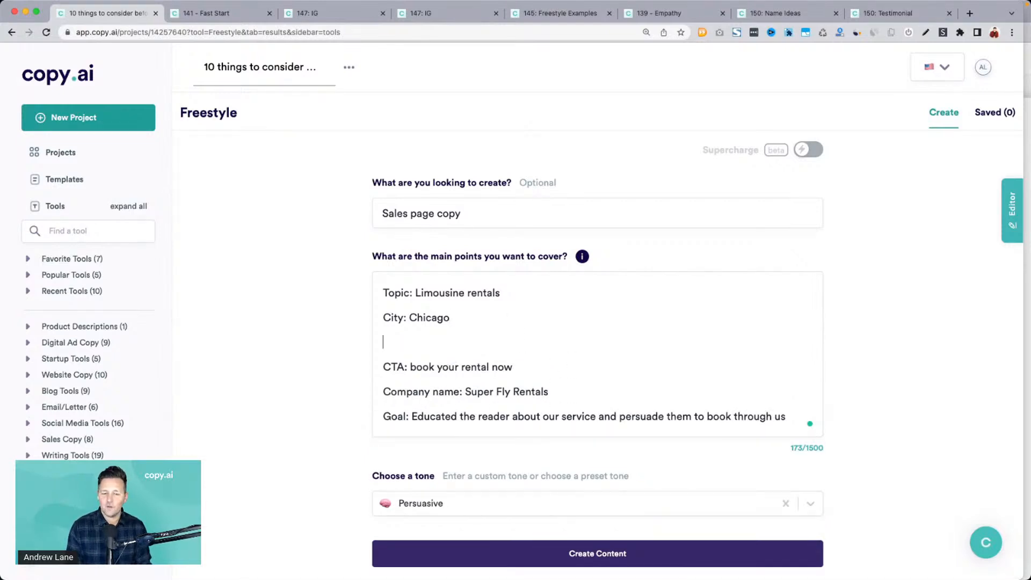
{"action": "type", "text": "What to incl"}
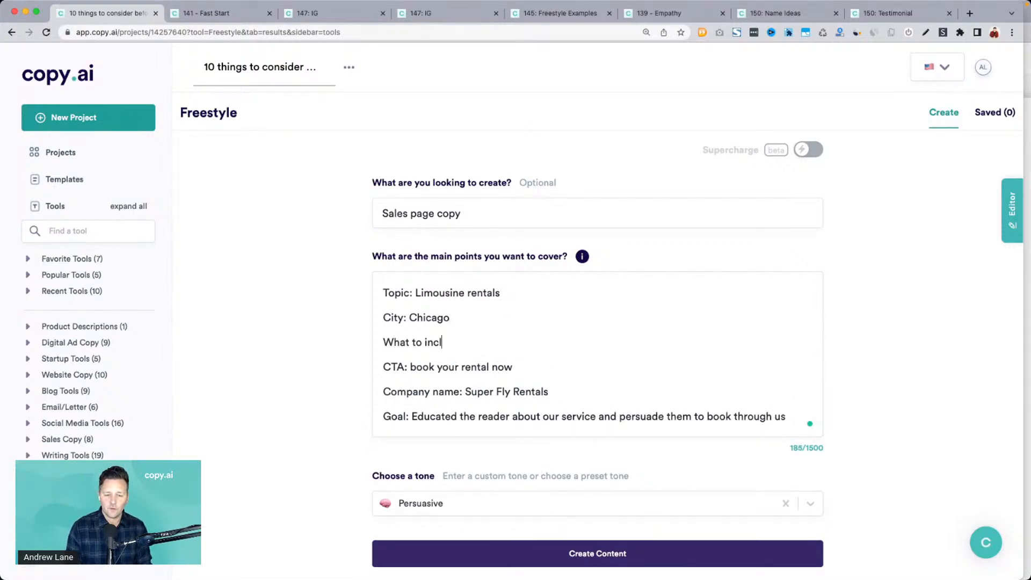
{"action": "type", "text": "ude: D"}
{"action": "key", "text": "BackSpace"}
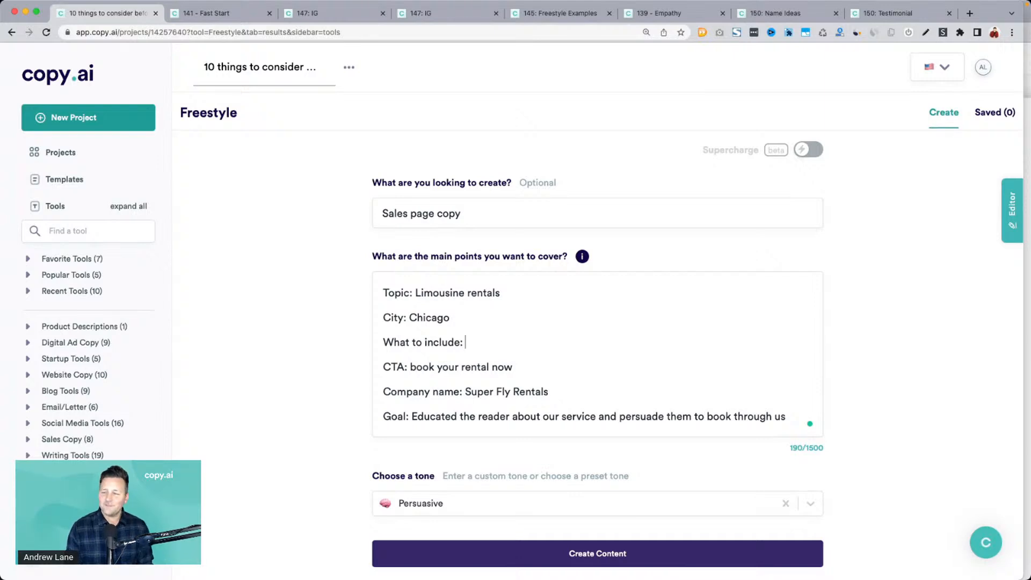
{"action": "type", "text": "Quirky insights and"}
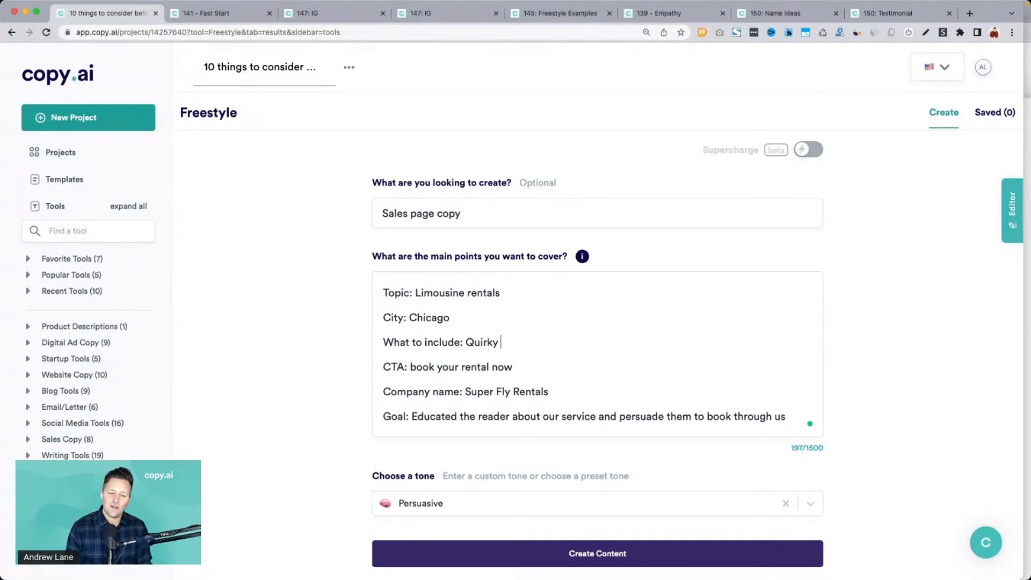
{"action": "key", "text": "BackSpace"}
{"action": "key", "text": "BackSpace"}
{"action": "key", "text": "BackSpace"}
{"action": "key", "text": "BackSpace"}
{"action": "key", "text": "BackSpace"}
{"action": "key", "text": "BackSpace"}
{"action": "key", "text": "BackSpace"}
{"action": "key", "text": "BackSpace"}
{"action": "key", "text": "BackSpace"}
{"action": "key", "text": "BackSpace"}
{"action": "key", "text": "BackSpace"}
{"action": "key", "text": "BackSpace"}
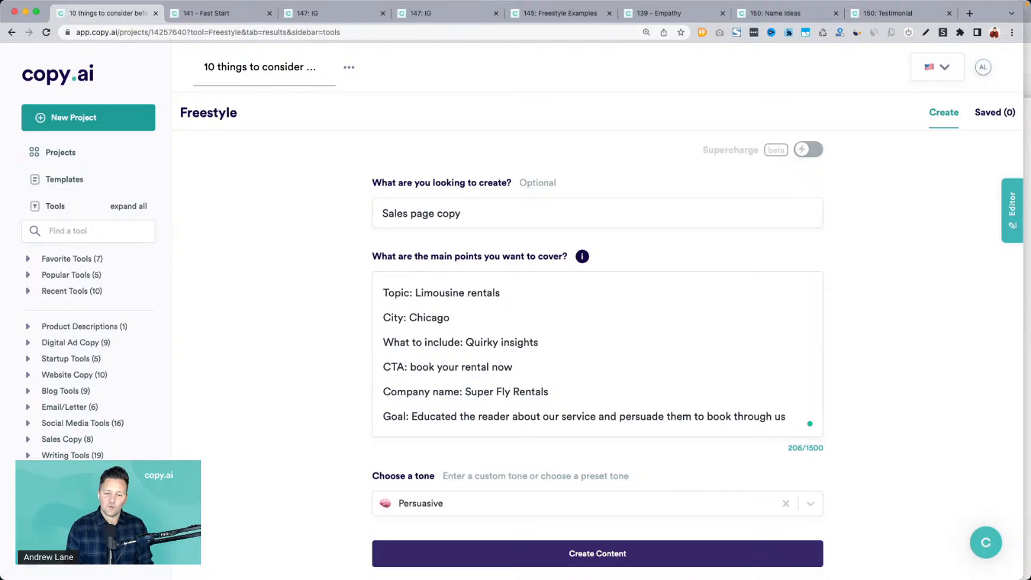
{"action": "type", "text": "hou"}
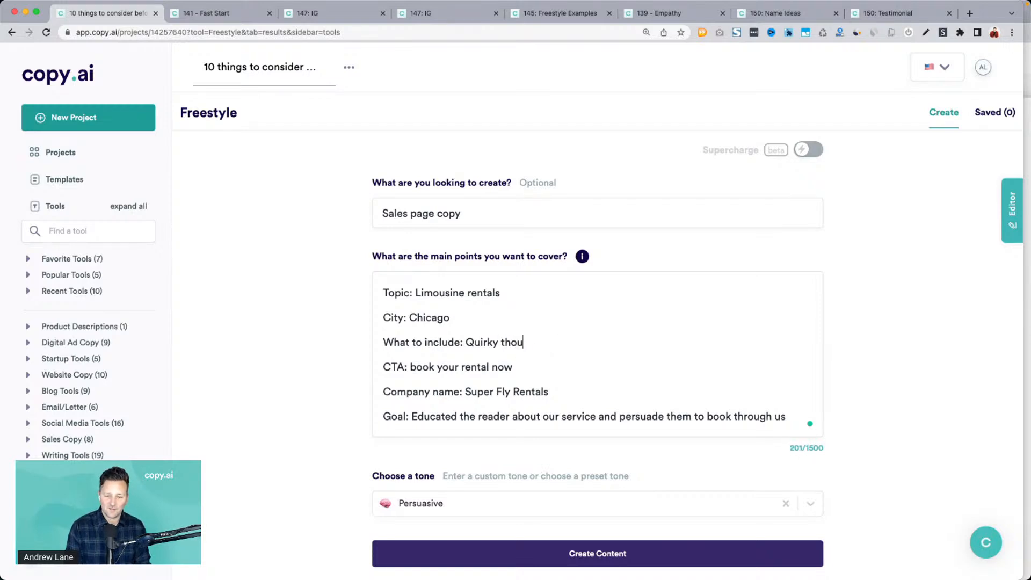
{"action": "type", "text": "ghts about the cit"}
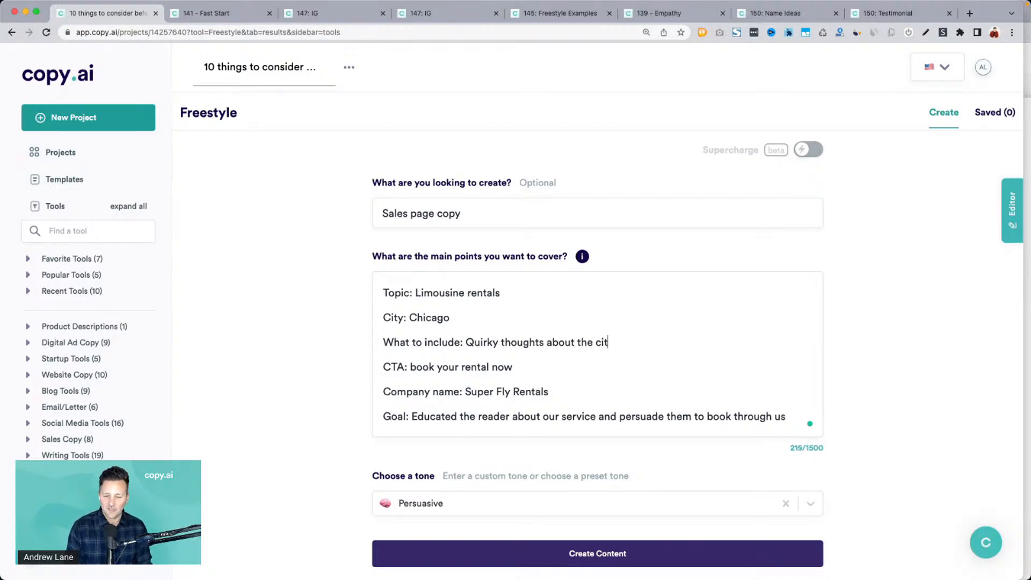
{"action": "type", "text": "y and "}
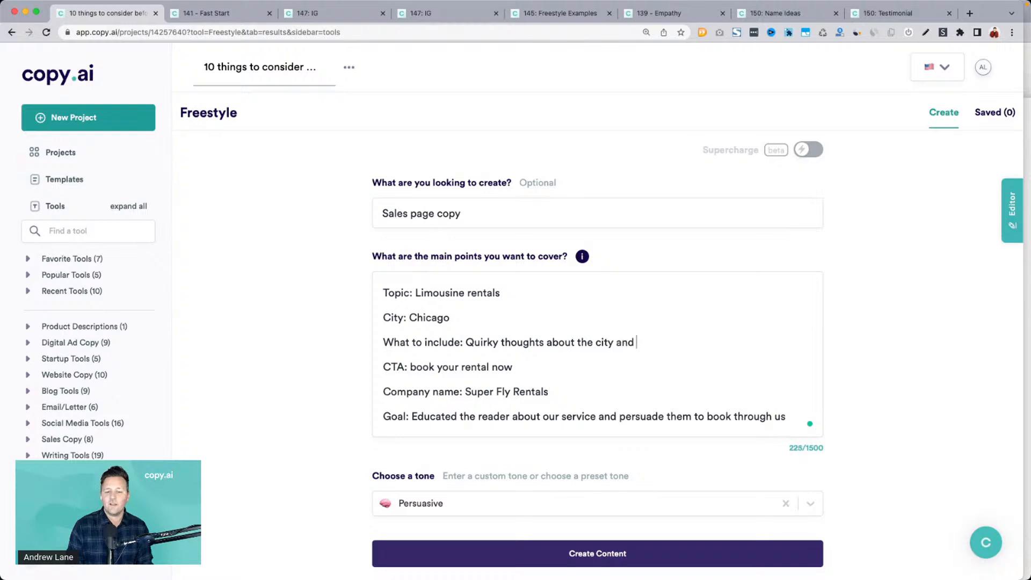
{"action": "type", "text": "things they need to consider"}
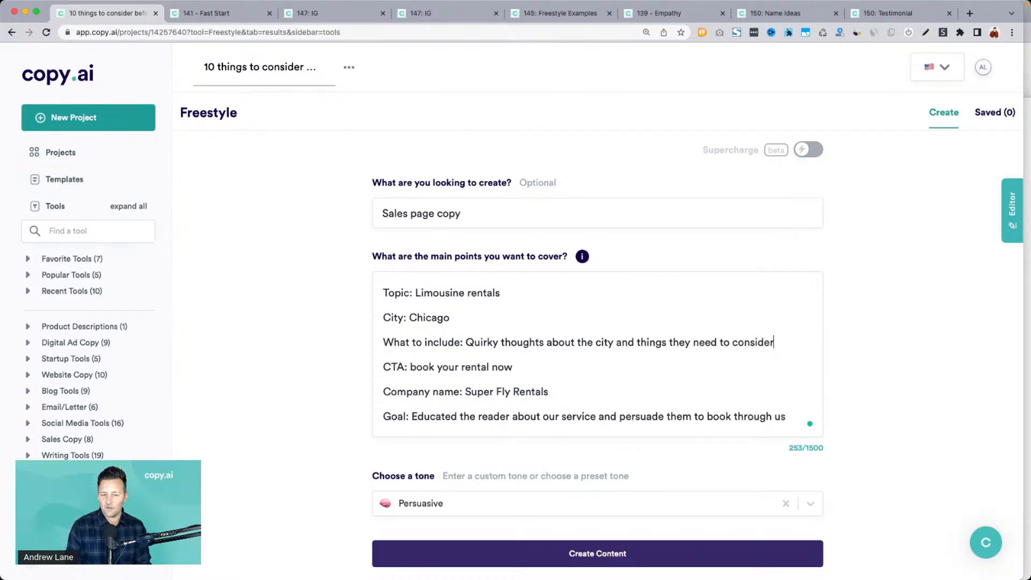
{"action": "type", "text": " when renting a"}
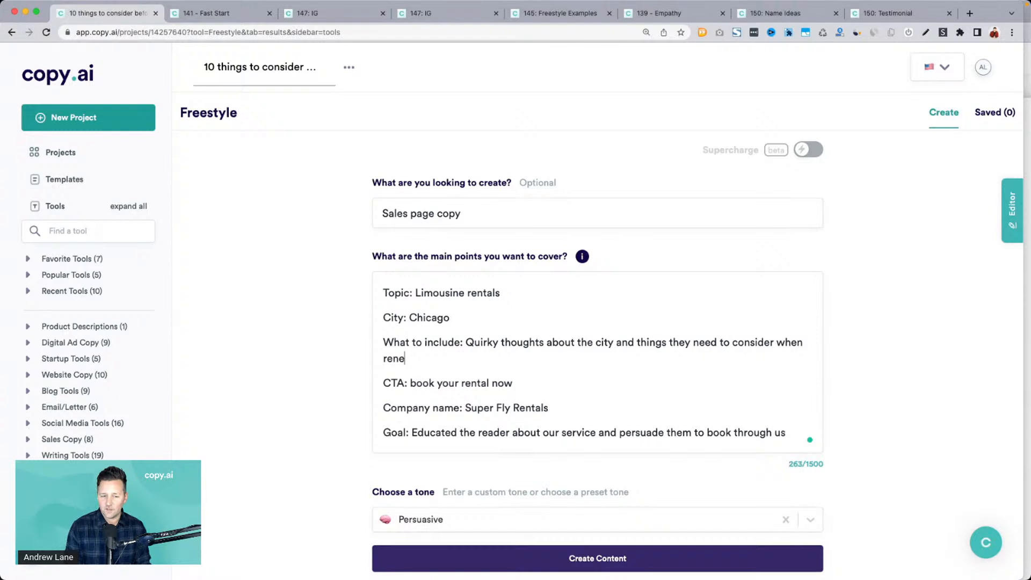
{"action": "type", "text": " car in the"}
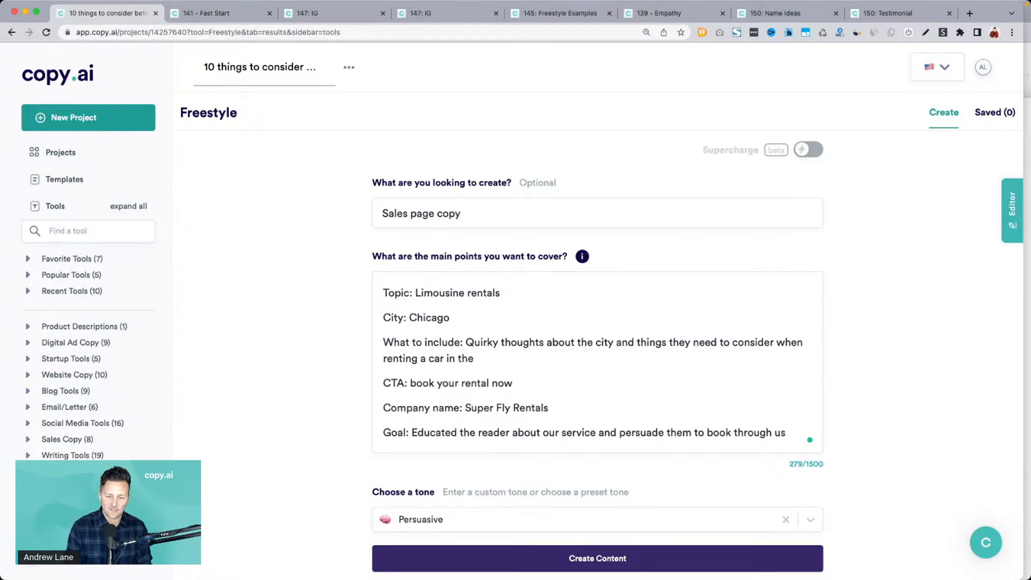
{"action": "key", "text": "BackSpace"}
{"action": "type", "text": "at city"}
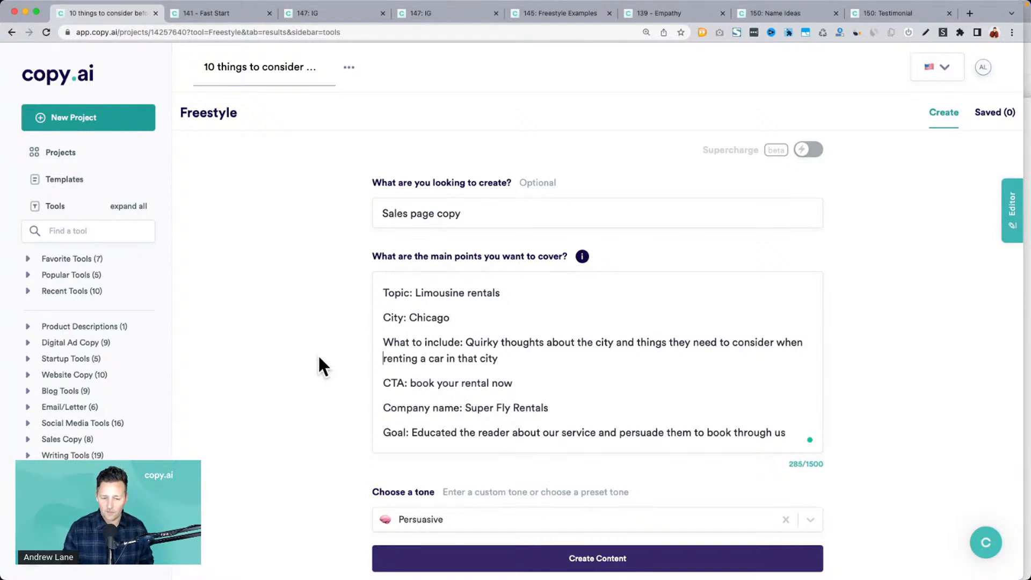
Step: Generate new Chicago sales page copy from the expanded main points and highlight the text of the "What to include" line
{"action": "scroll", "coordinate": [319, 358], "scroll_direction": "down", "scroll_amount": 3}
{"action": "left_click", "coordinate": [440, 462]}
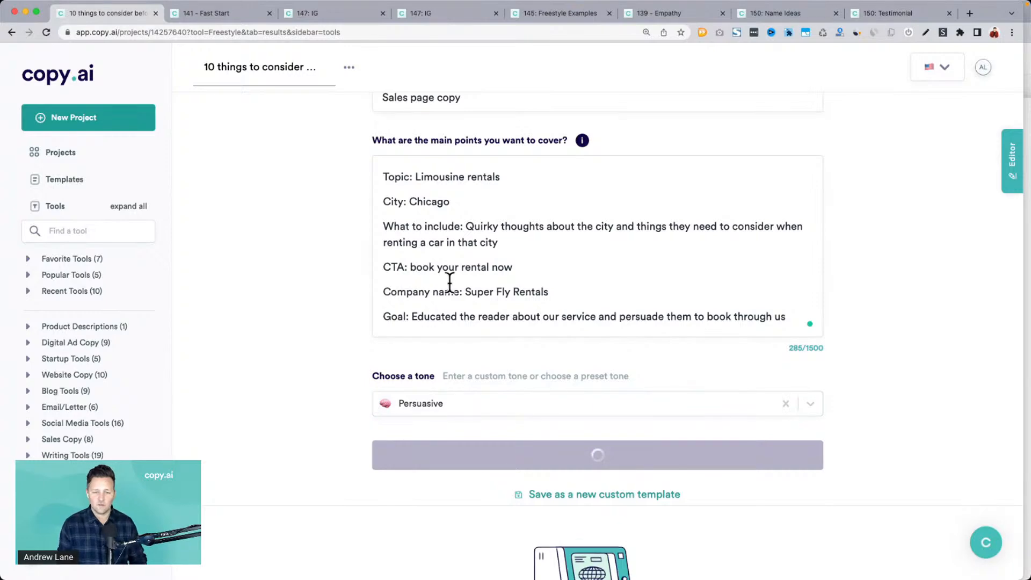
{"action": "key", "text": "F1"}
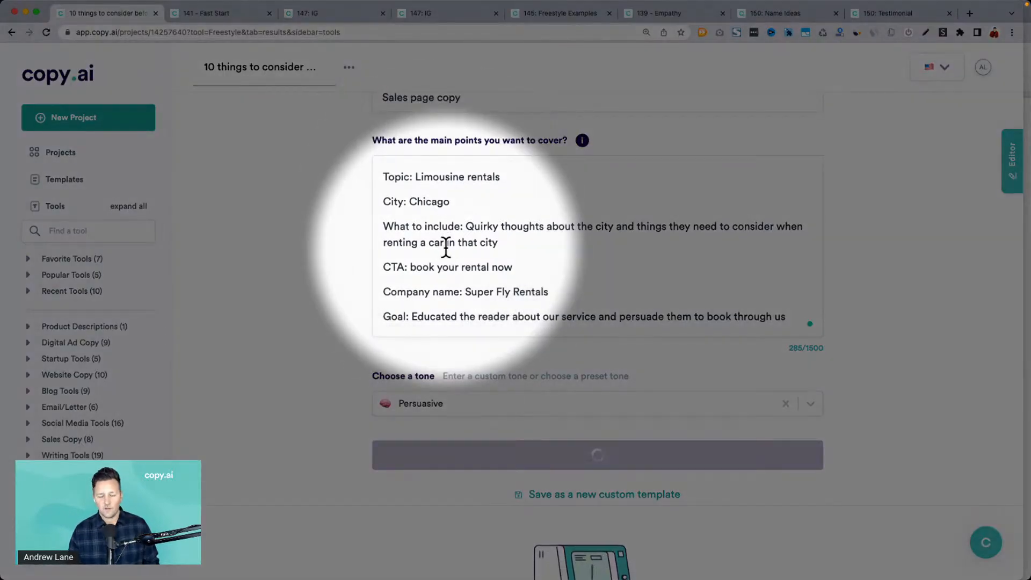
{"action": "key", "text": "F1"}
{"action": "left_click", "coordinate": [378, 259]}
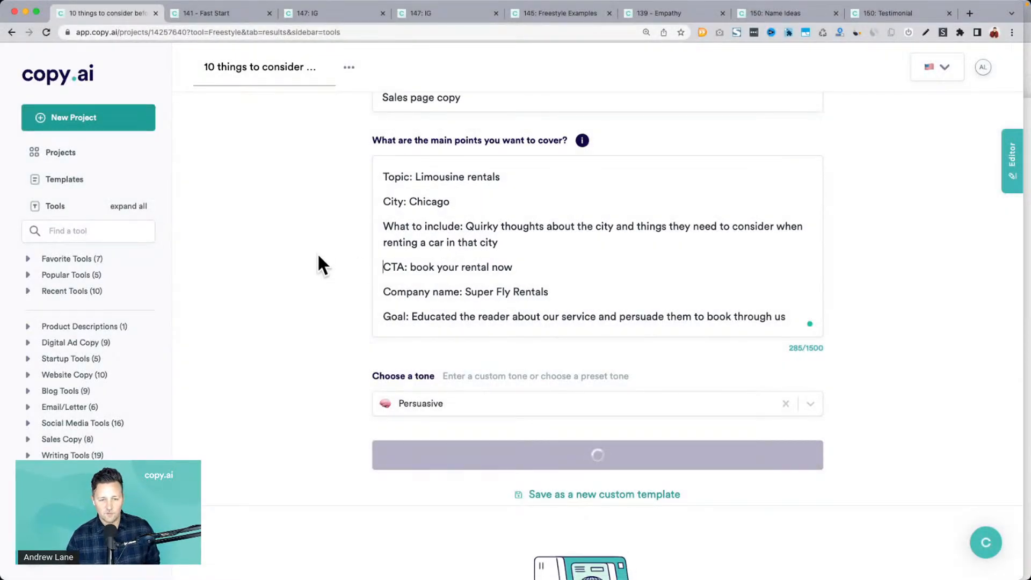
{"action": "left_click_drag", "start_coordinate": [466, 226], "coordinate": [514, 239]}
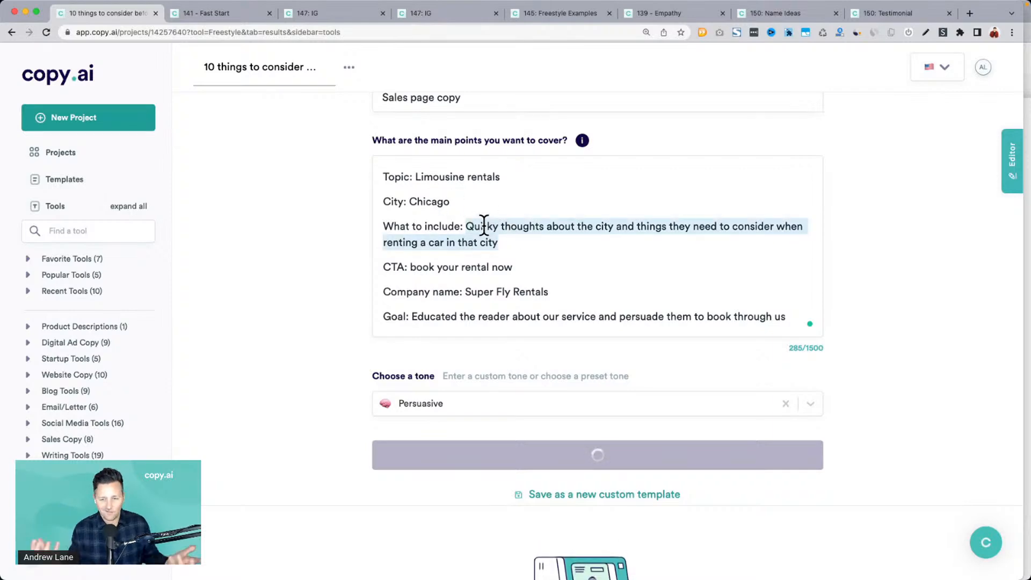
{"action": "left_click", "coordinate": [320, 293]}
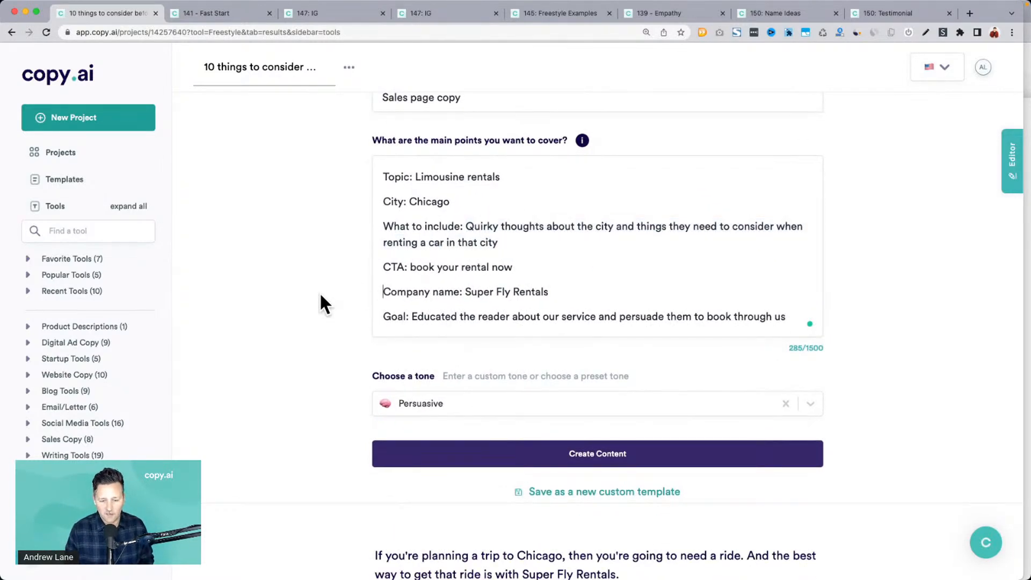
Step: Read the first two newly generated Chicago versions, checking how they work in city details and things to consider when renting
{"action": "scroll", "coordinate": [320, 295], "scroll_direction": "down", "scroll_amount": 6}
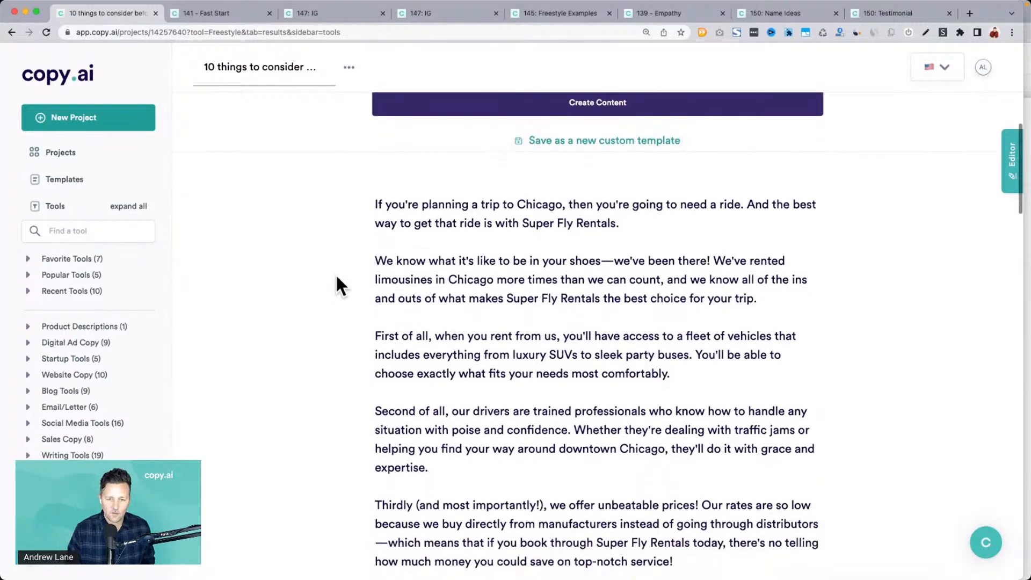
{"action": "scroll", "coordinate": [337, 279], "scroll_direction": "down", "scroll_amount": 1}
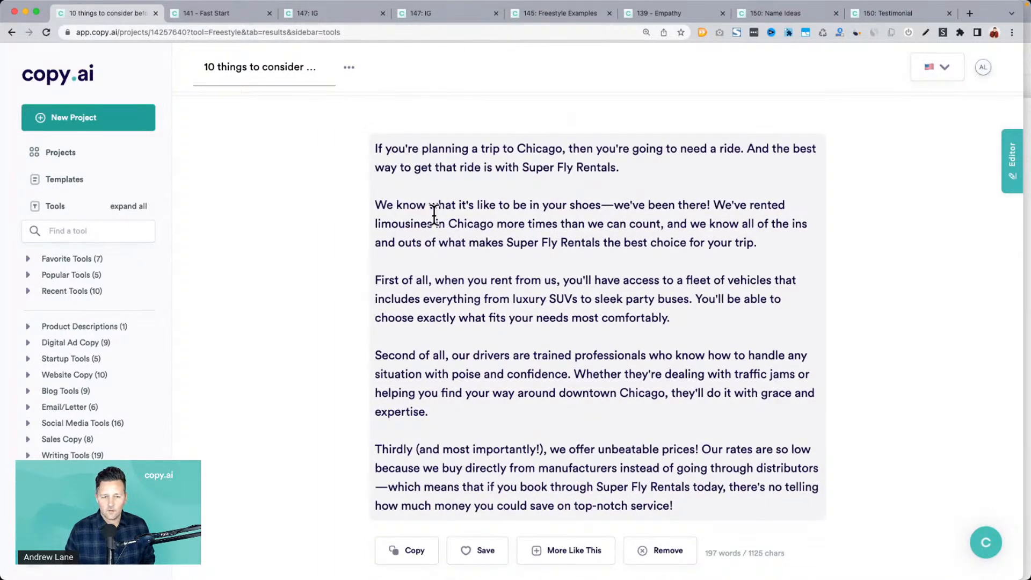
{"action": "left_click_drag", "start_coordinate": [381, 223], "coordinate": [616, 248]}
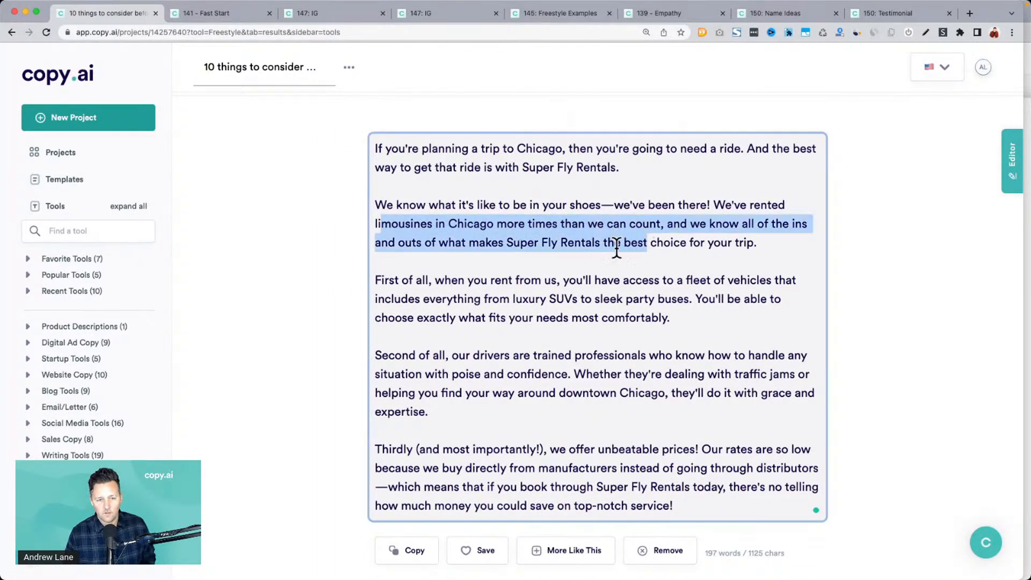
{"action": "left_click_drag", "start_coordinate": [390, 280], "coordinate": [521, 337]}
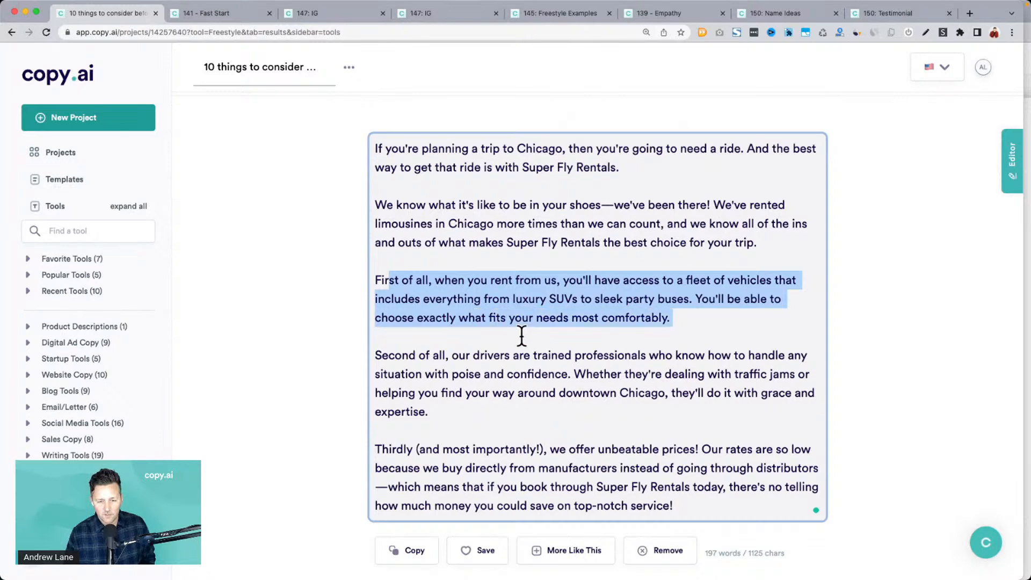
{"action": "left_click", "coordinate": [406, 256]}
{"action": "left_click_drag", "start_coordinate": [380, 150], "coordinate": [769, 247]}
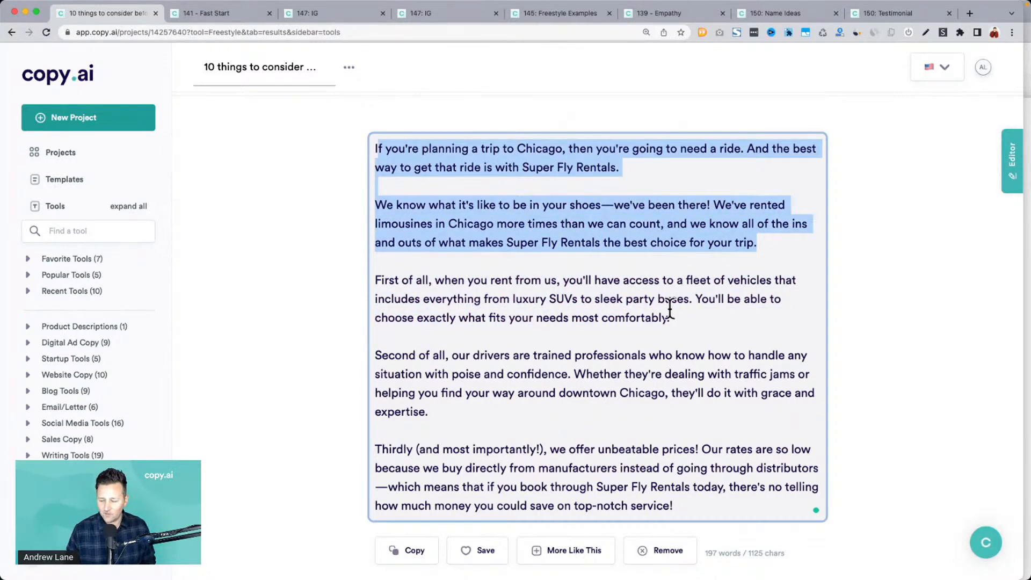
{"action": "scroll", "coordinate": [669, 306], "scroll_direction": "down", "scroll_amount": 5}
{"action": "scroll", "coordinate": [668, 311], "scroll_direction": "down", "scroll_amount": 3}
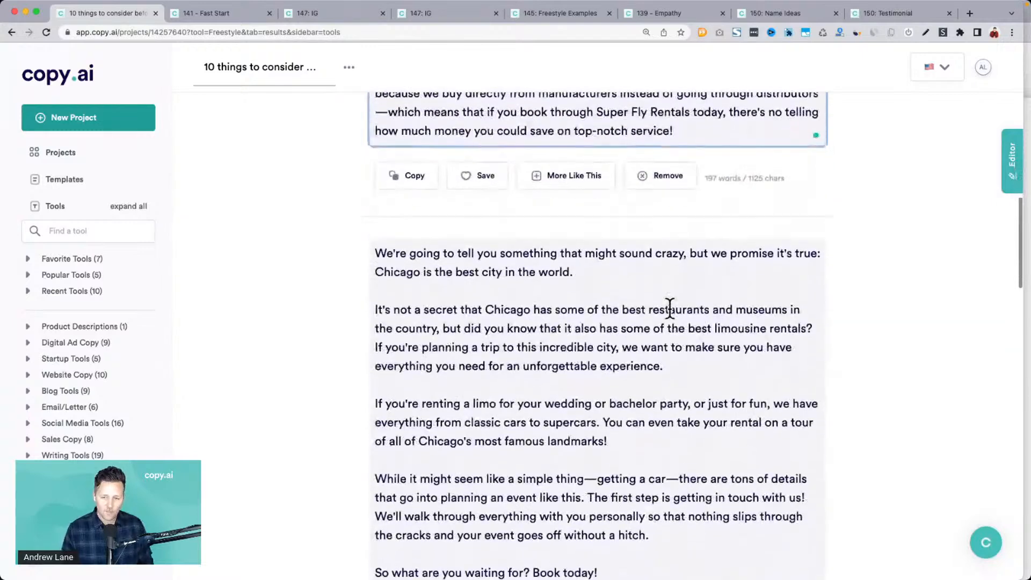
{"action": "scroll", "coordinate": [521, 283], "scroll_direction": "down", "scroll_amount": 2}
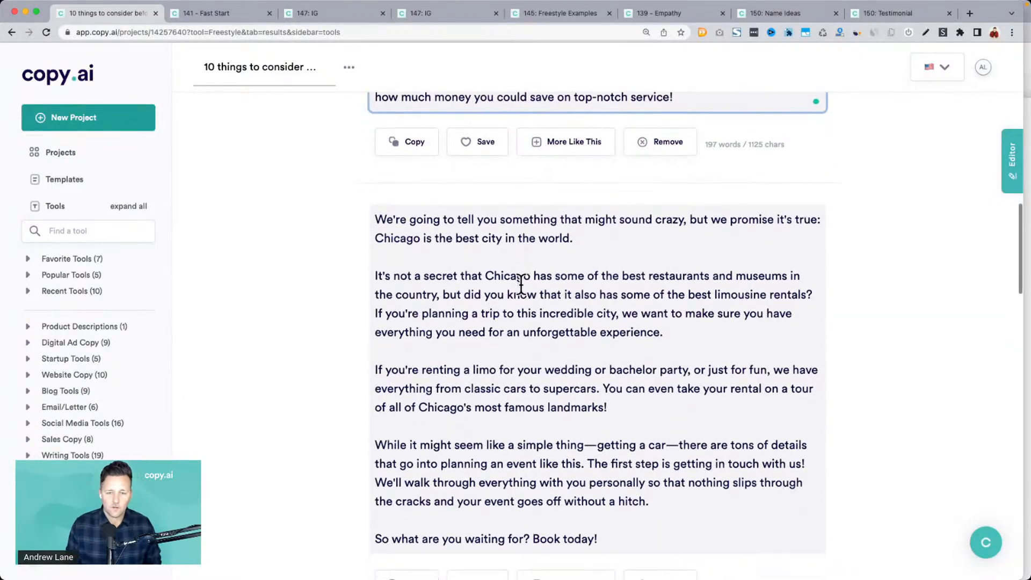
{"action": "left_click_drag", "start_coordinate": [384, 211], "coordinate": [658, 352]}
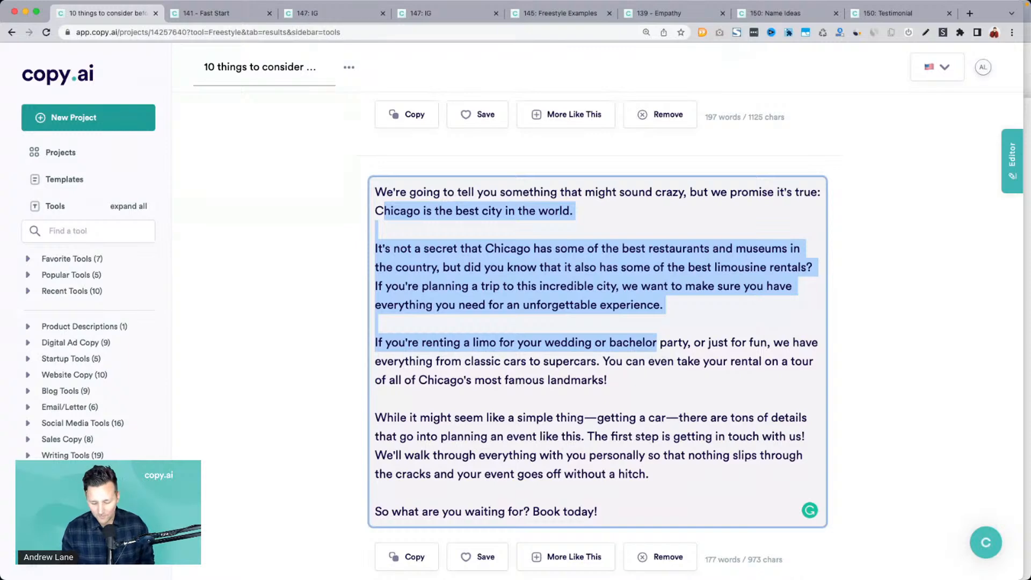
{"action": "key", "text": "super+Tab"}
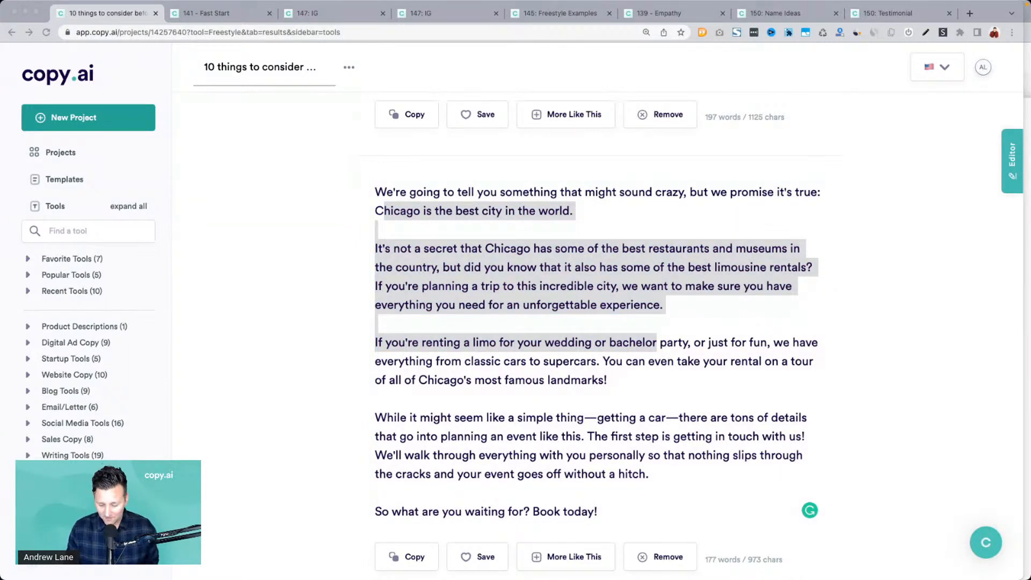